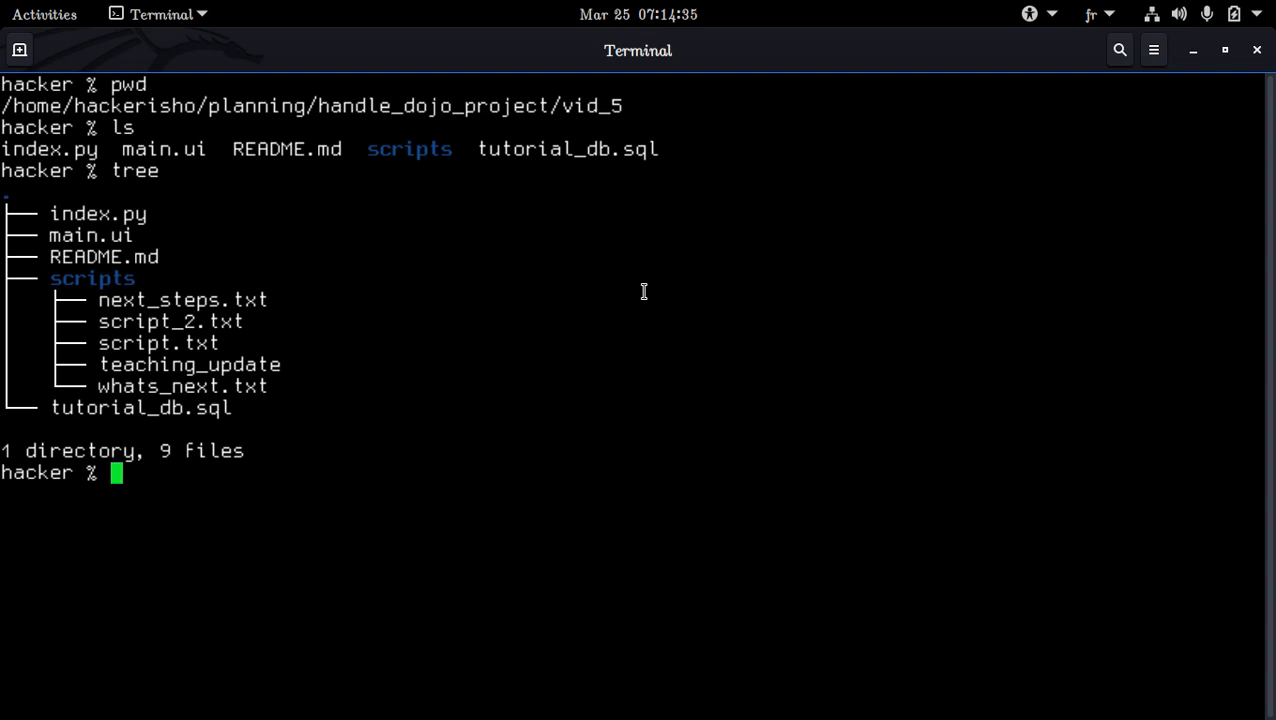
Open main.ui in Qt Designer from the terminal, and enlarge and reposition its form window in the workspace
text(designer main.ui)
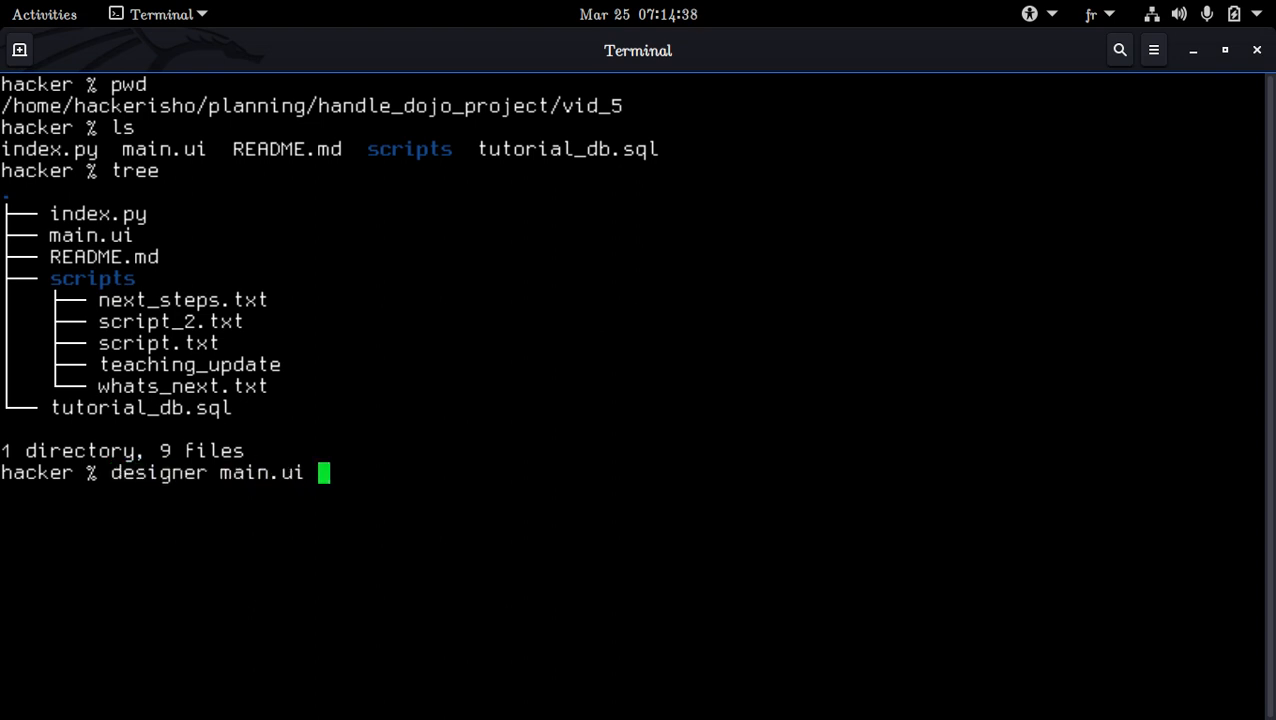
key(Return)
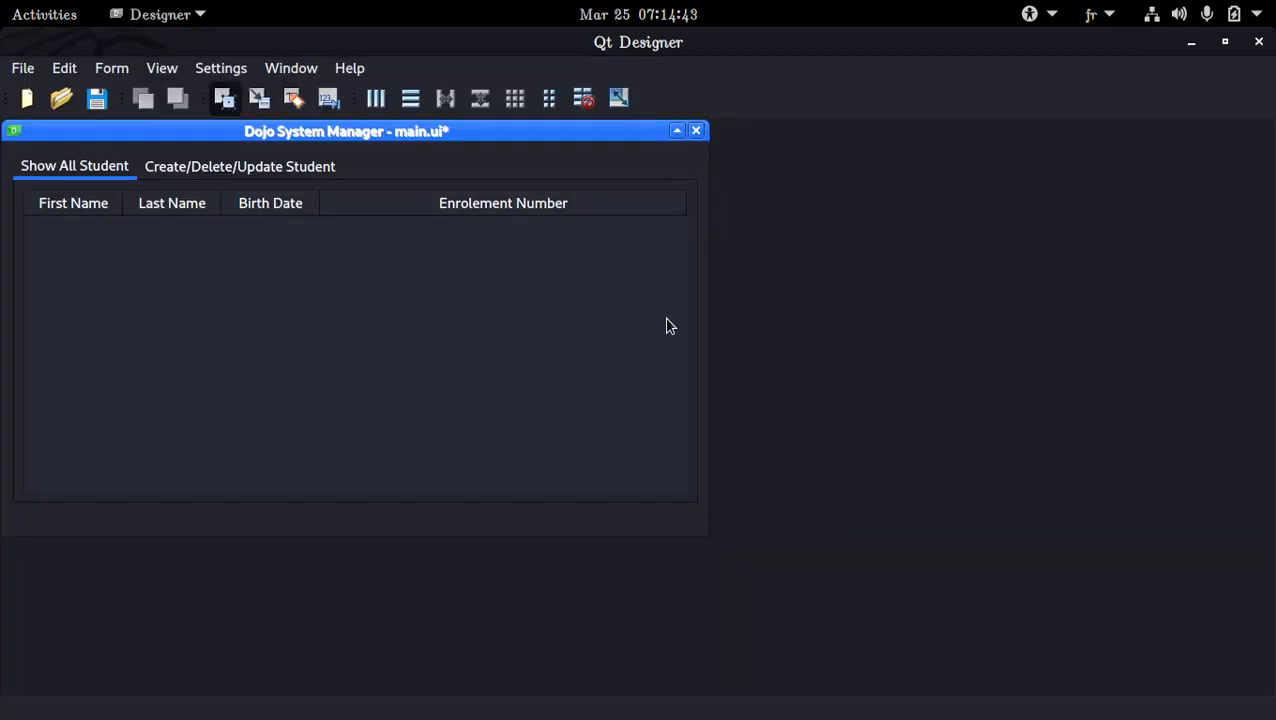
drag(704, 533, 931, 604)
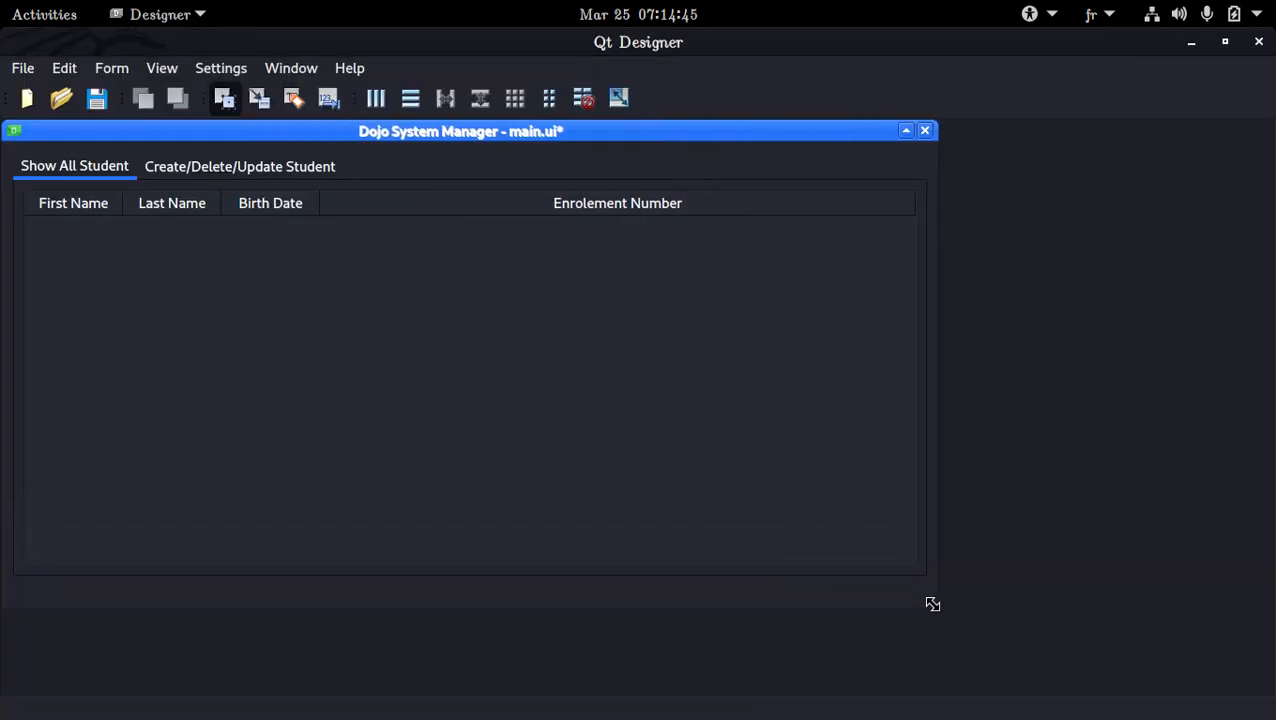
drag(655, 131, 781, 155)
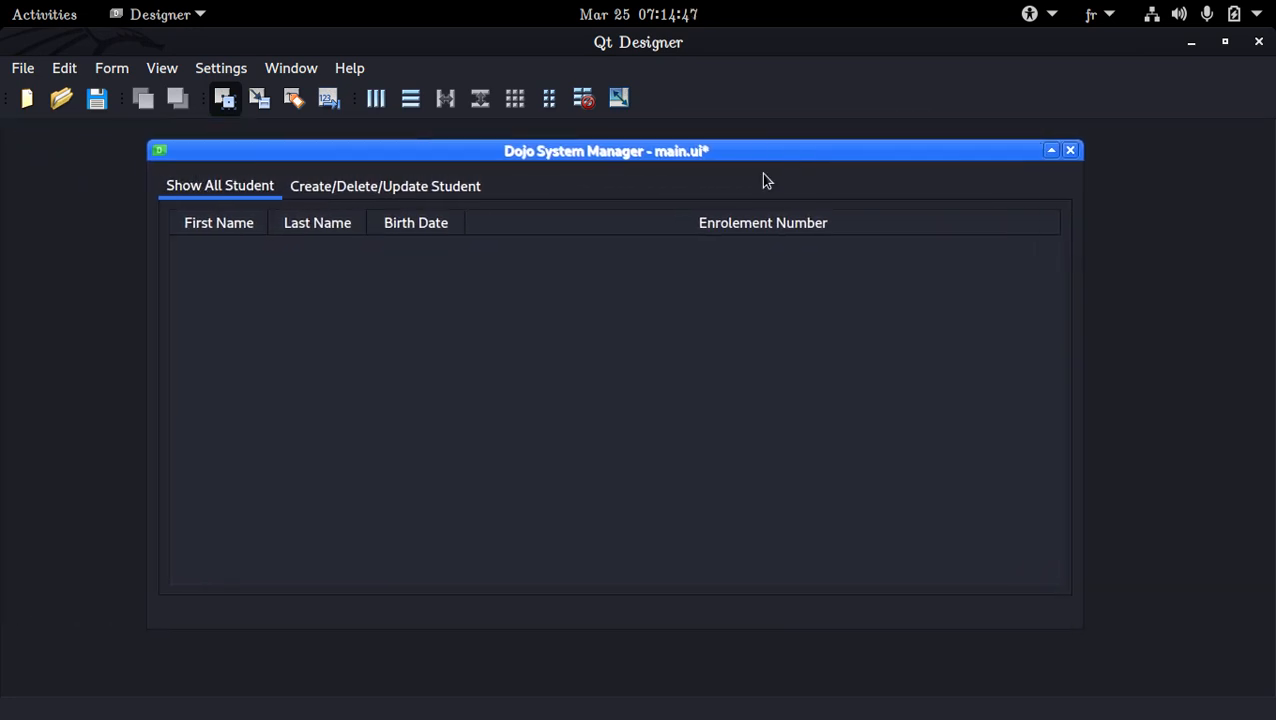
Review the student table on the Show All Student tab and the form on the Create/Delete/Update Student tab
click(656, 279)
click(310, 190)
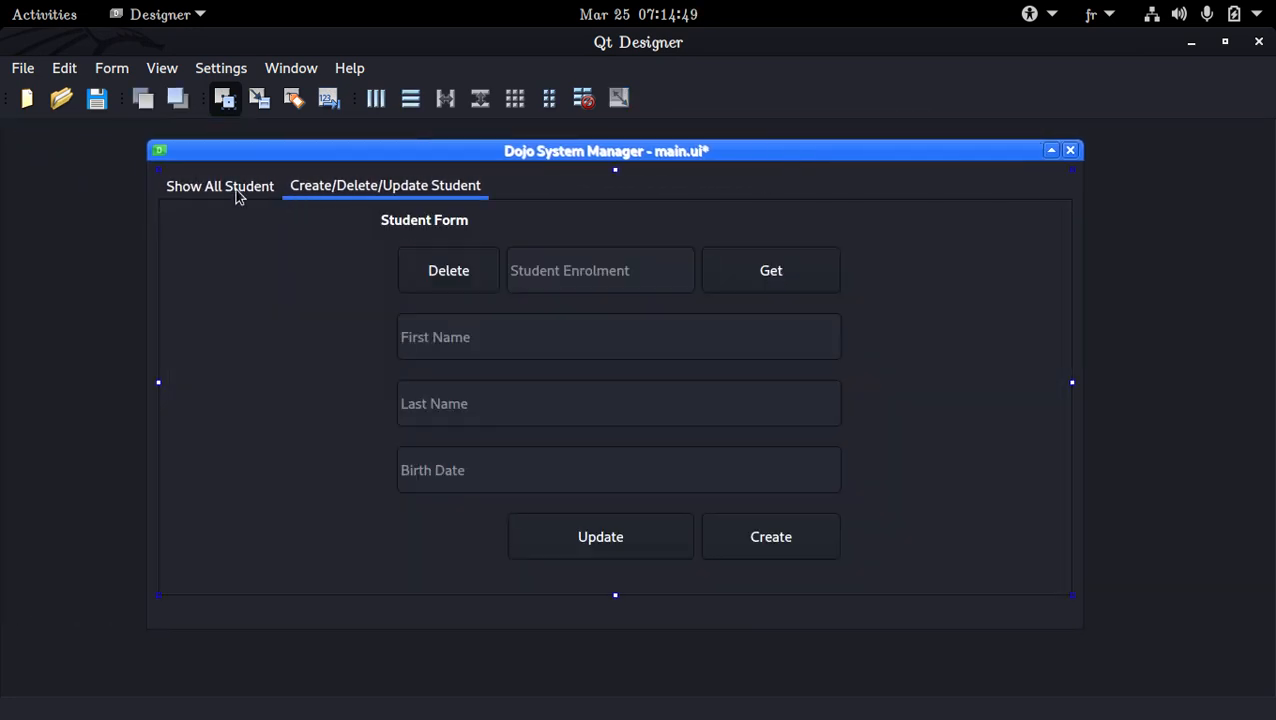
click(238, 192)
click(329, 185)
click(257, 192)
click(296, 304)
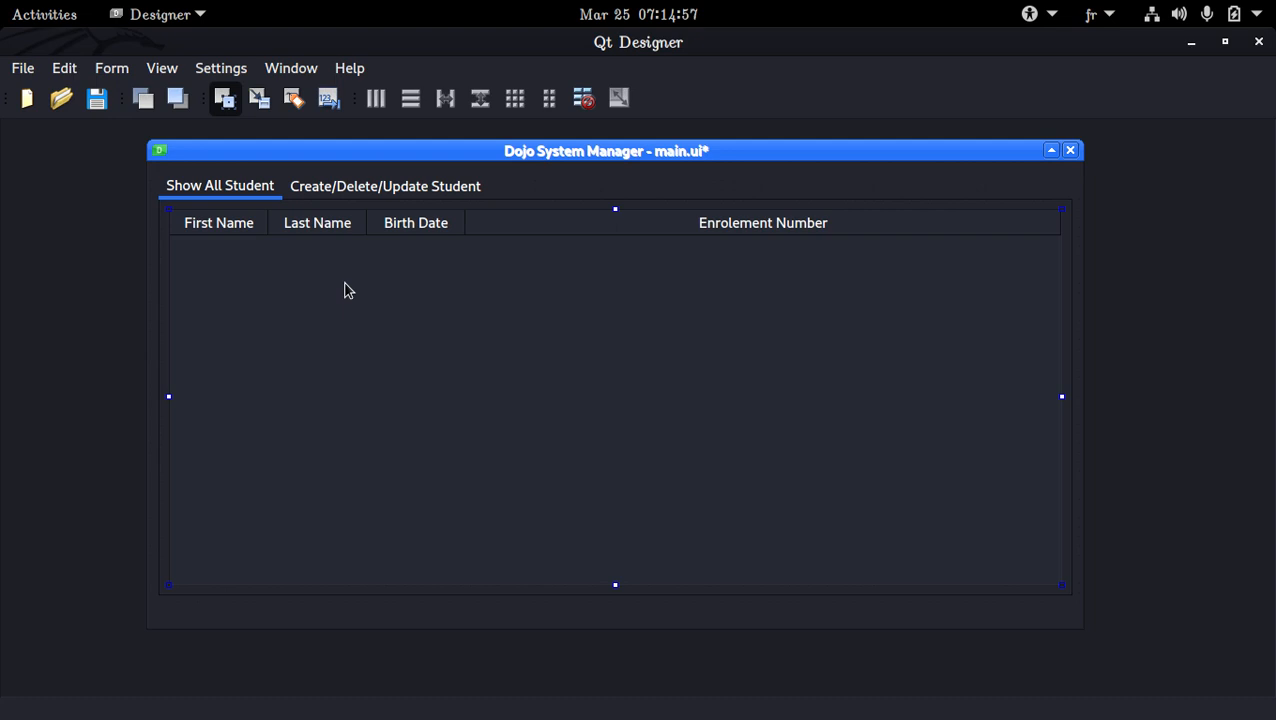
click(228, 197)
Widen the form window slightly by moving its left edge outward
drag(146, 189, 117, 200)
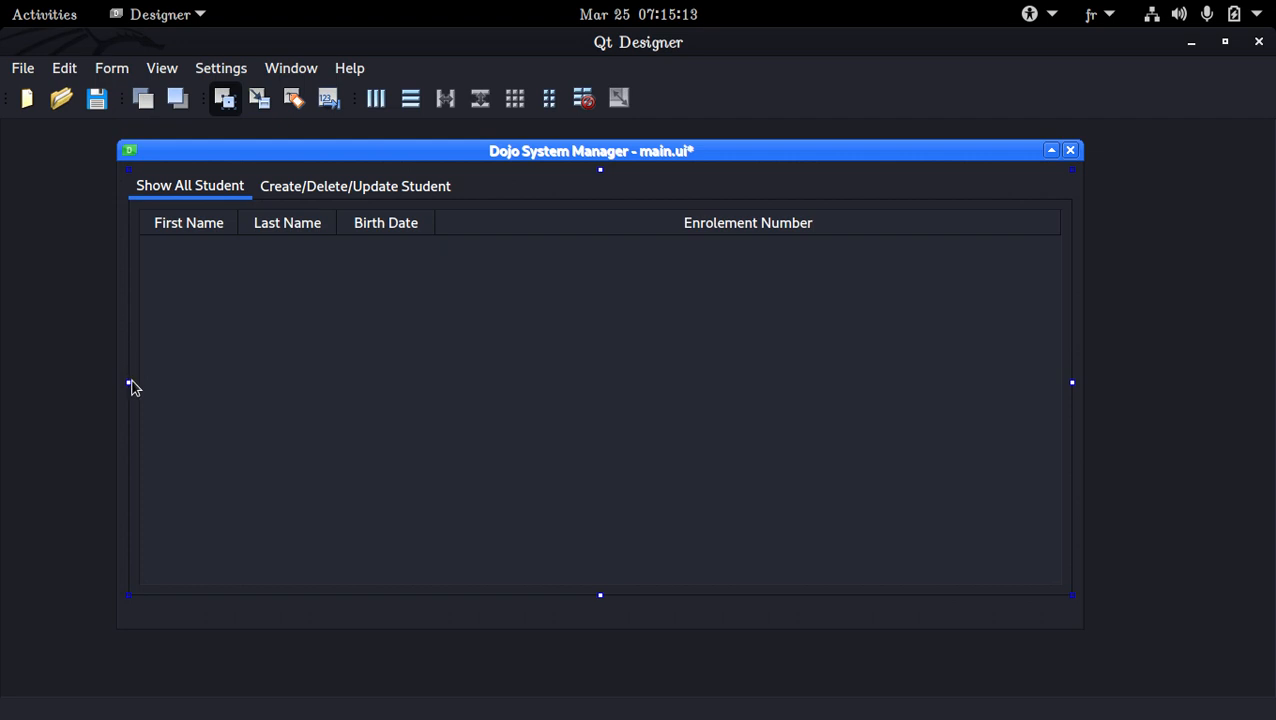
drag(128, 378, 128, 330)
click(300, 195)
click(234, 195)
Try to pull the tab widget's left edge inward on both student tabs
drag(128, 383, 232, 387)
key(ctrl+z)
drag(128, 382, 262, 388)
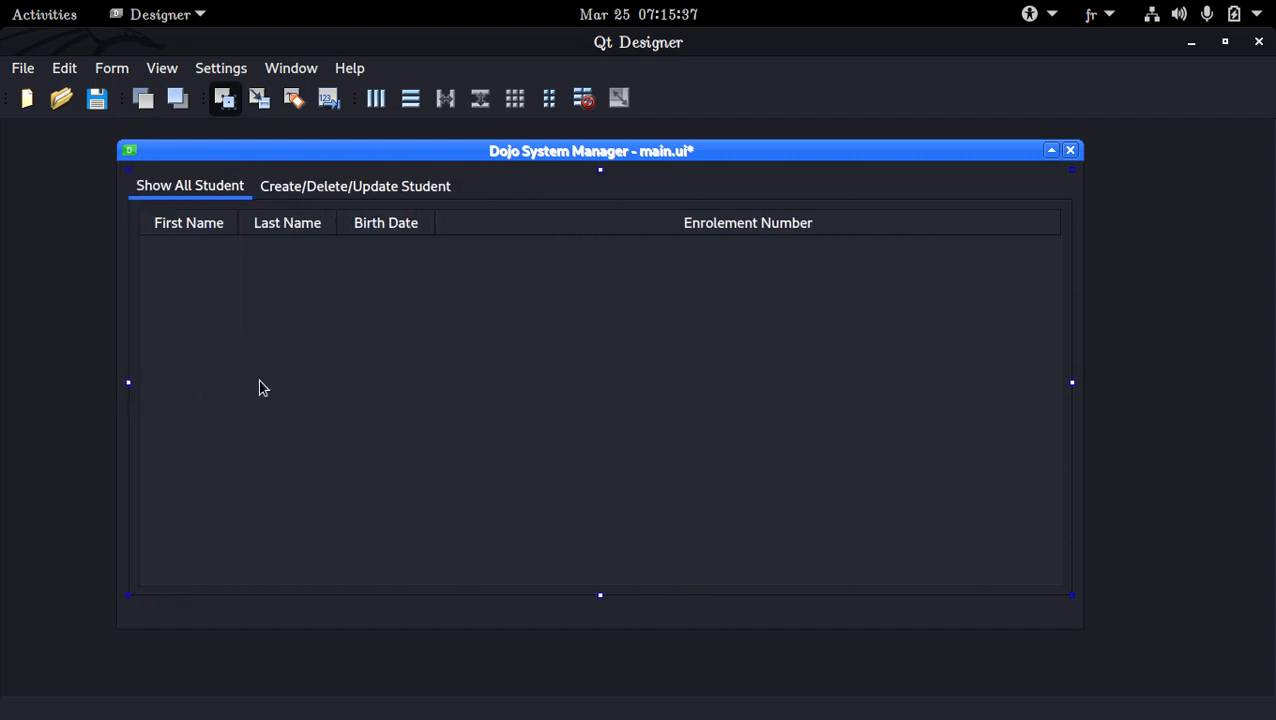
click(299, 196)
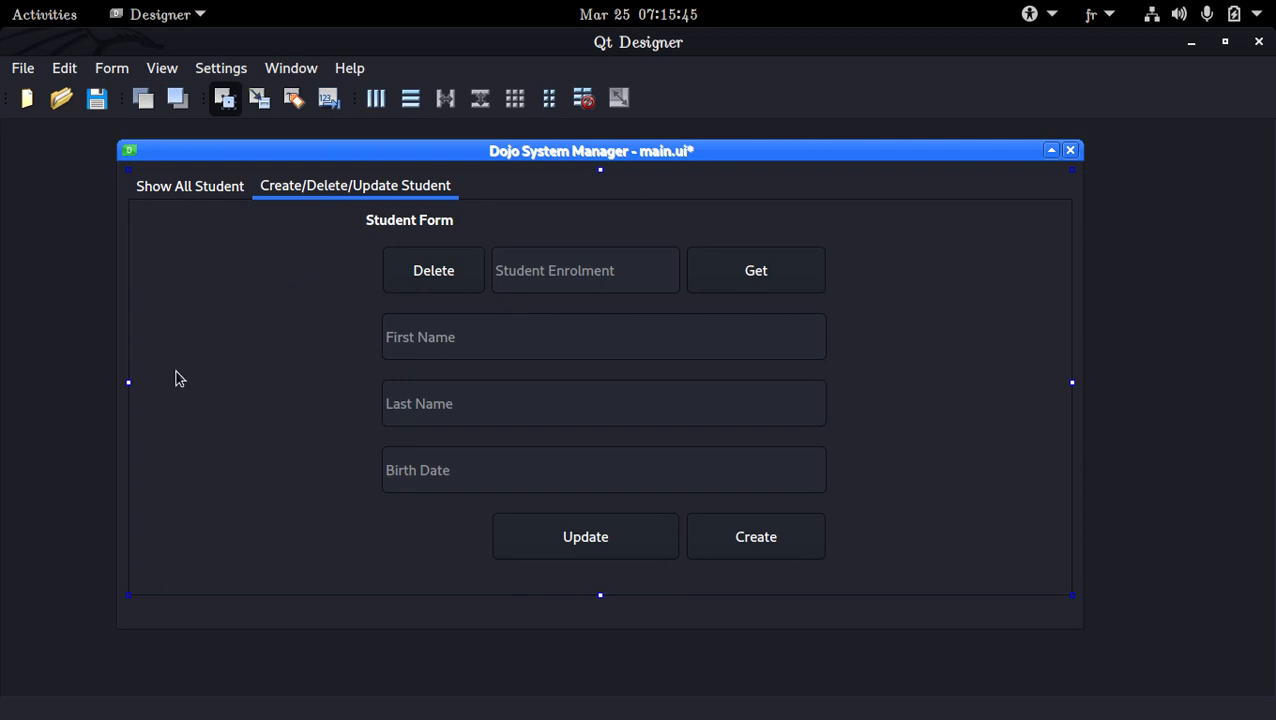
drag(128, 381, 220, 379)
key(ctrl+z)
drag(130, 383, 234, 382)
click(225, 201)
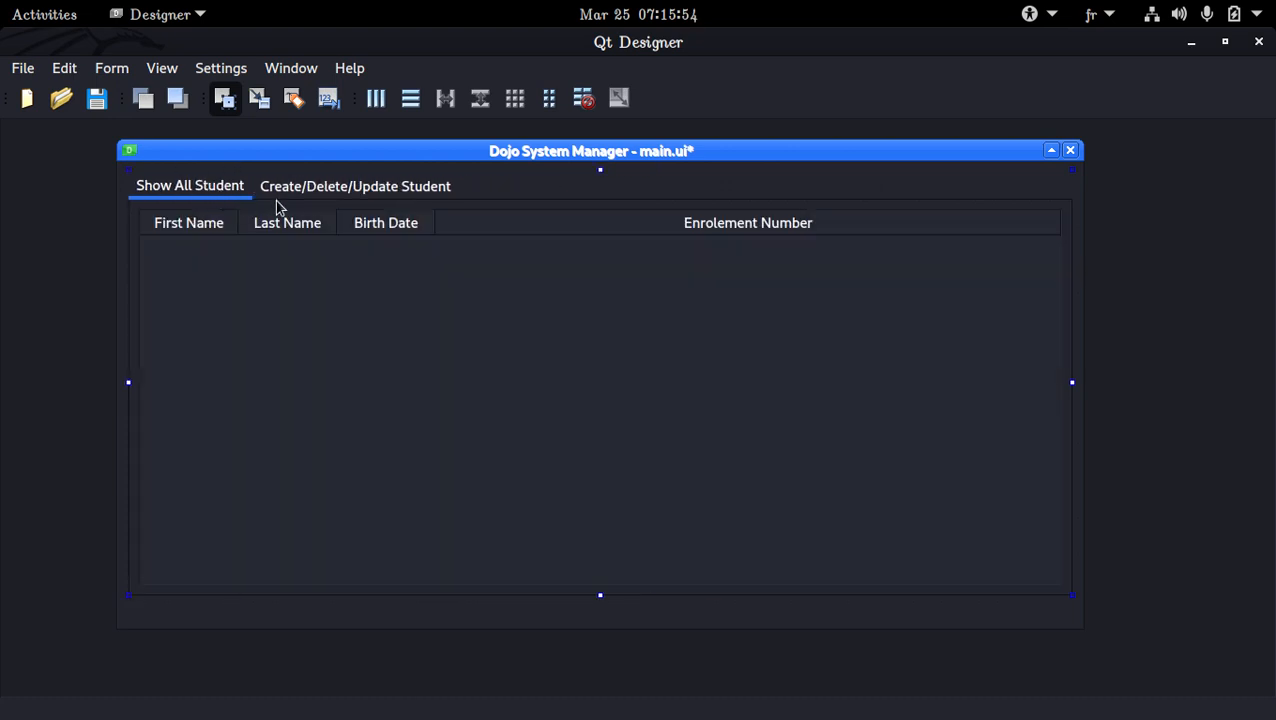
Delete all existing columns in the item editor of the Show All Student table
click(281, 290)
double_click(340, 243)
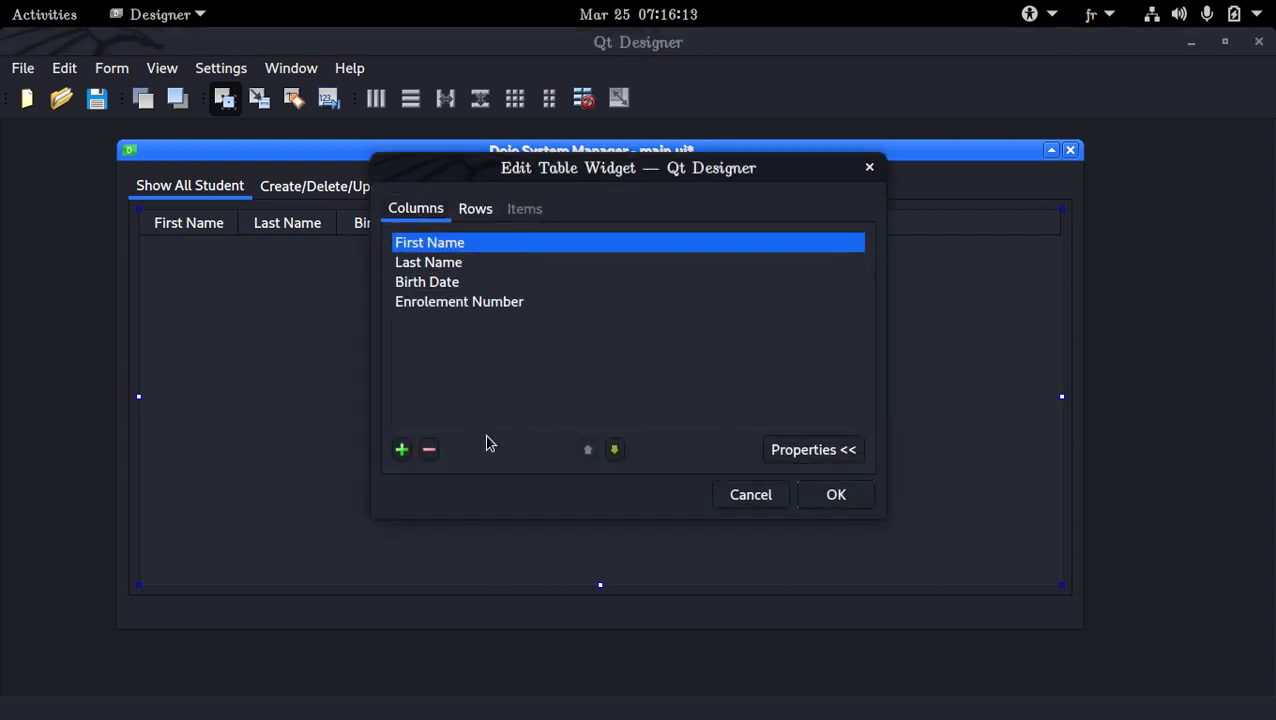
click(436, 449)
click(430, 449)
click(429, 449)
click(429, 449)
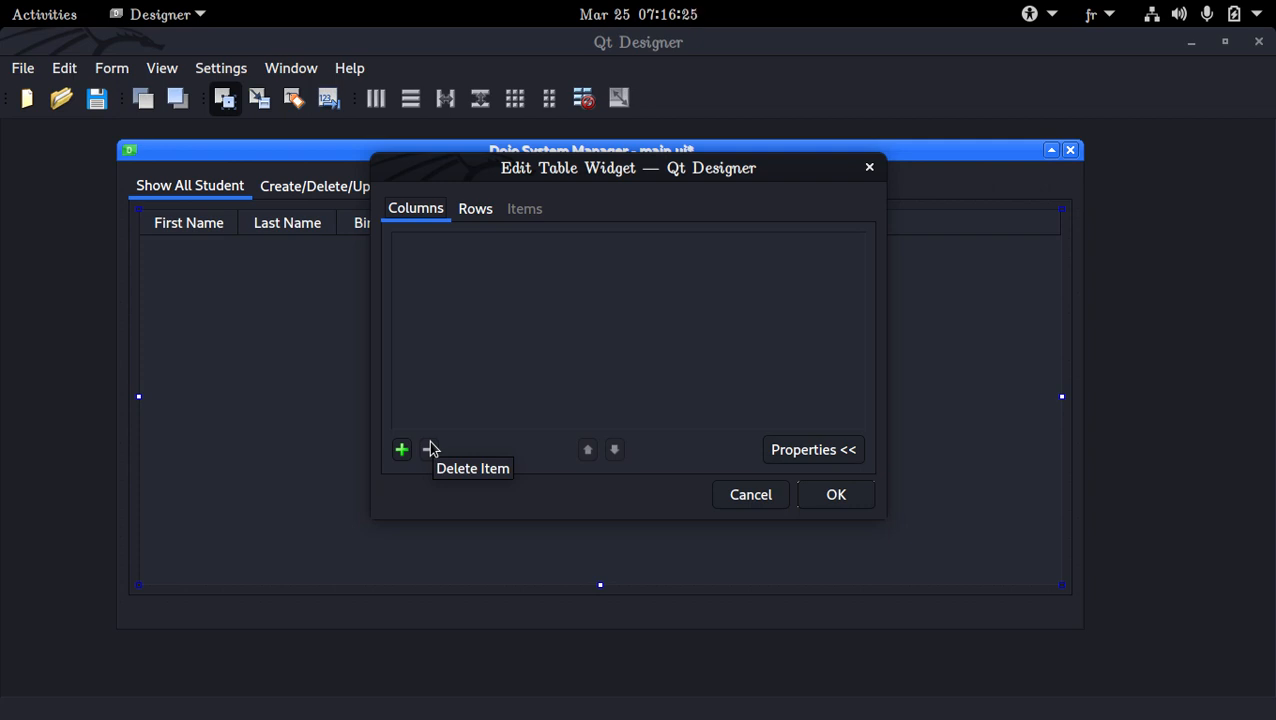
Add a table column named First Name
click(400, 450)
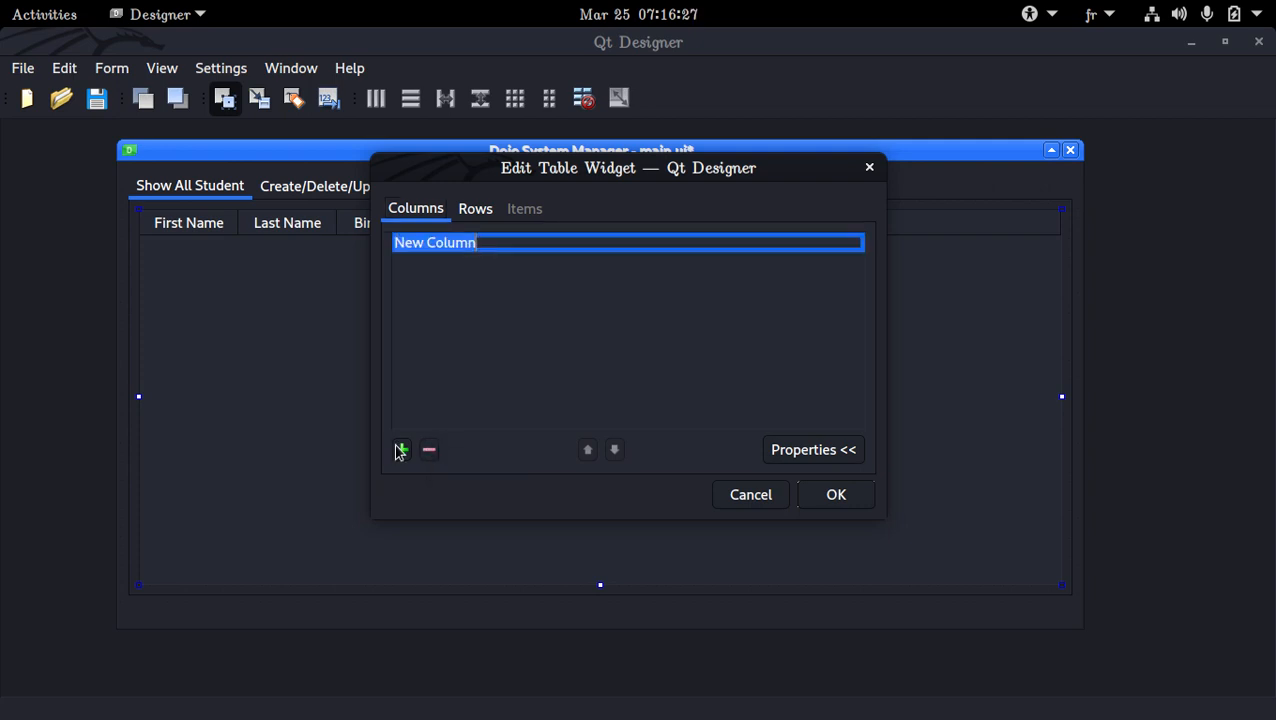
text(GF)
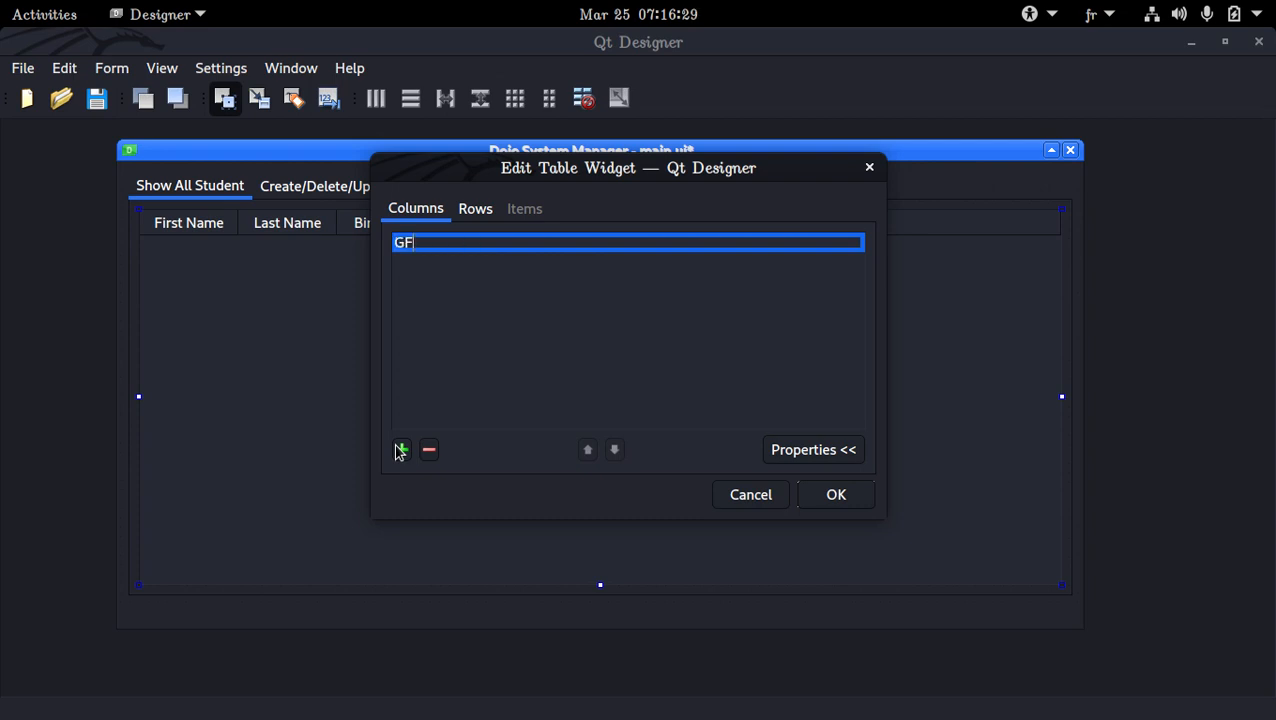
key(BackSpace)
key(BackSpace)
text(First Name)
key(Return)
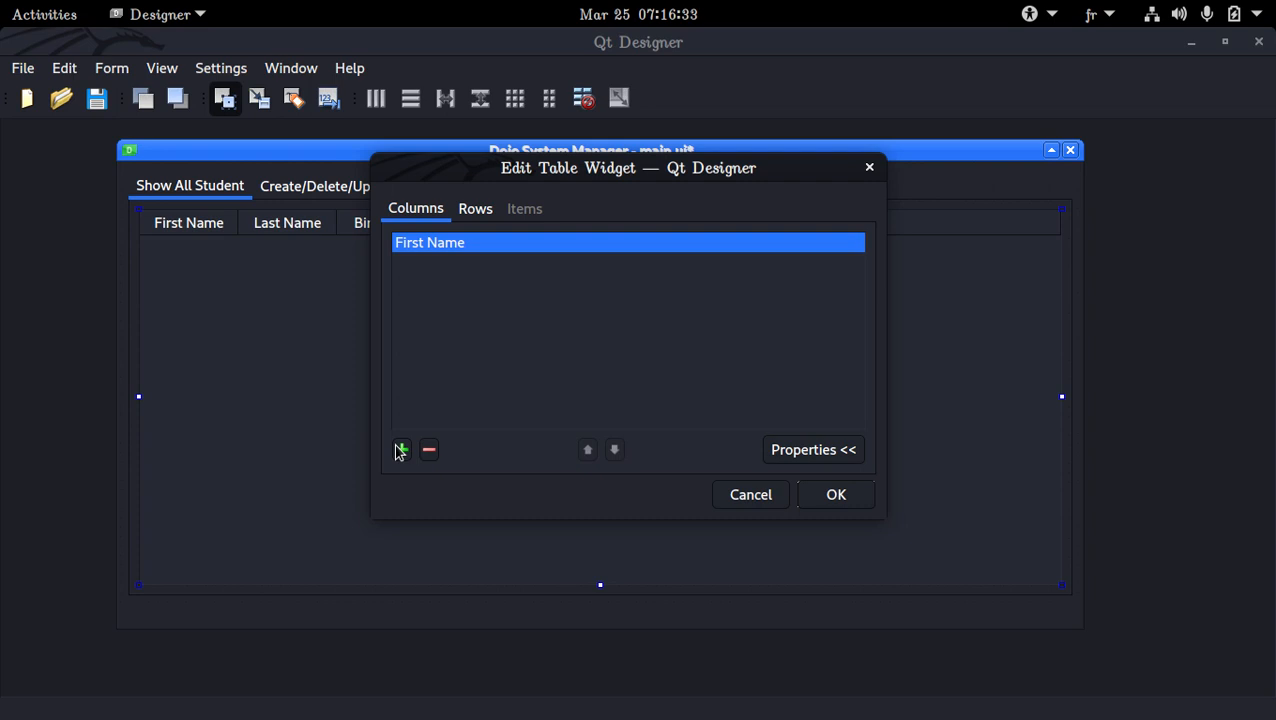
Add a second table column named Last Name and apply the column changes
click(400, 450)
text(Last Name)
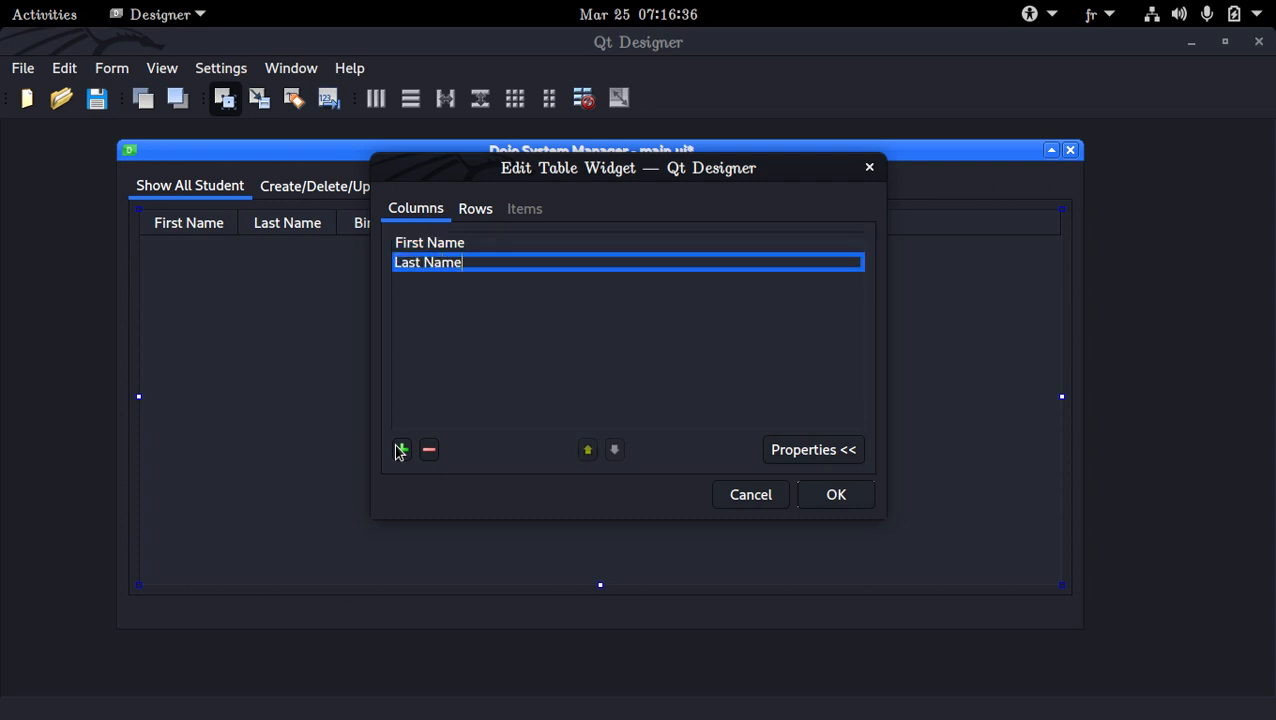
key(Return)
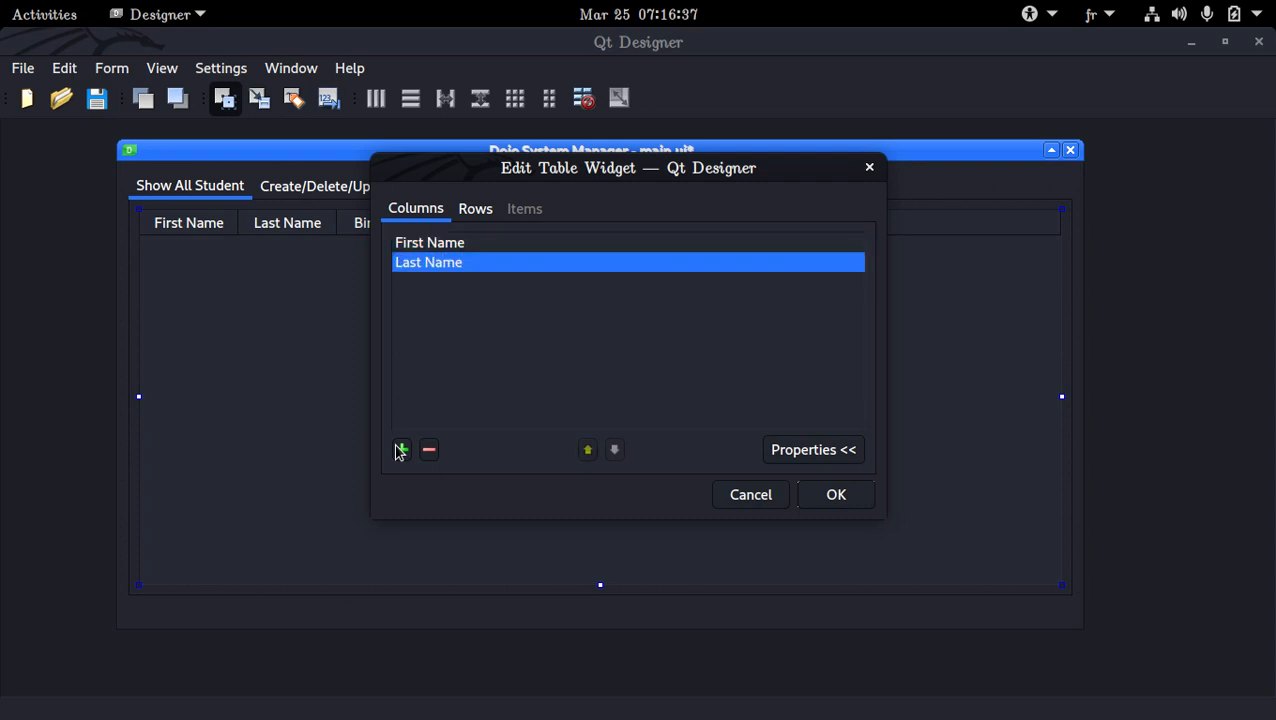
key(Return)
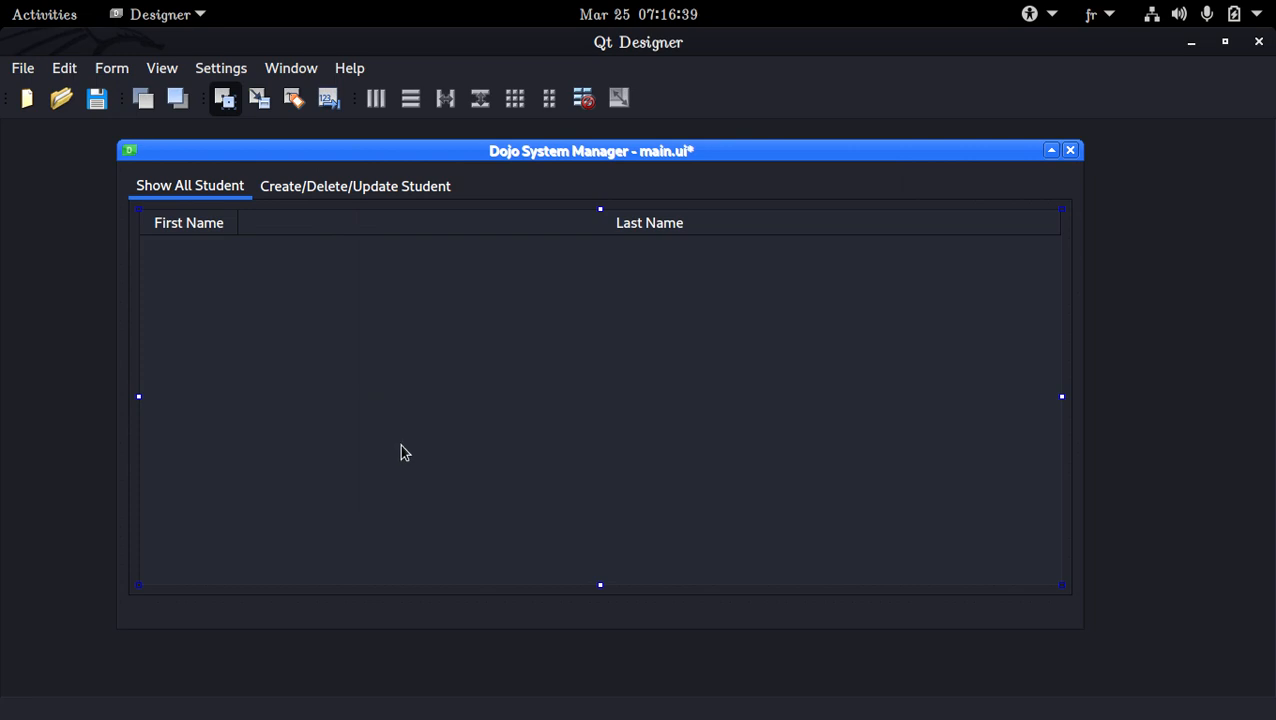
Reopen the table's item editor and add a column named Belt below Last Name
double_click(400, 453)
click(403, 449)
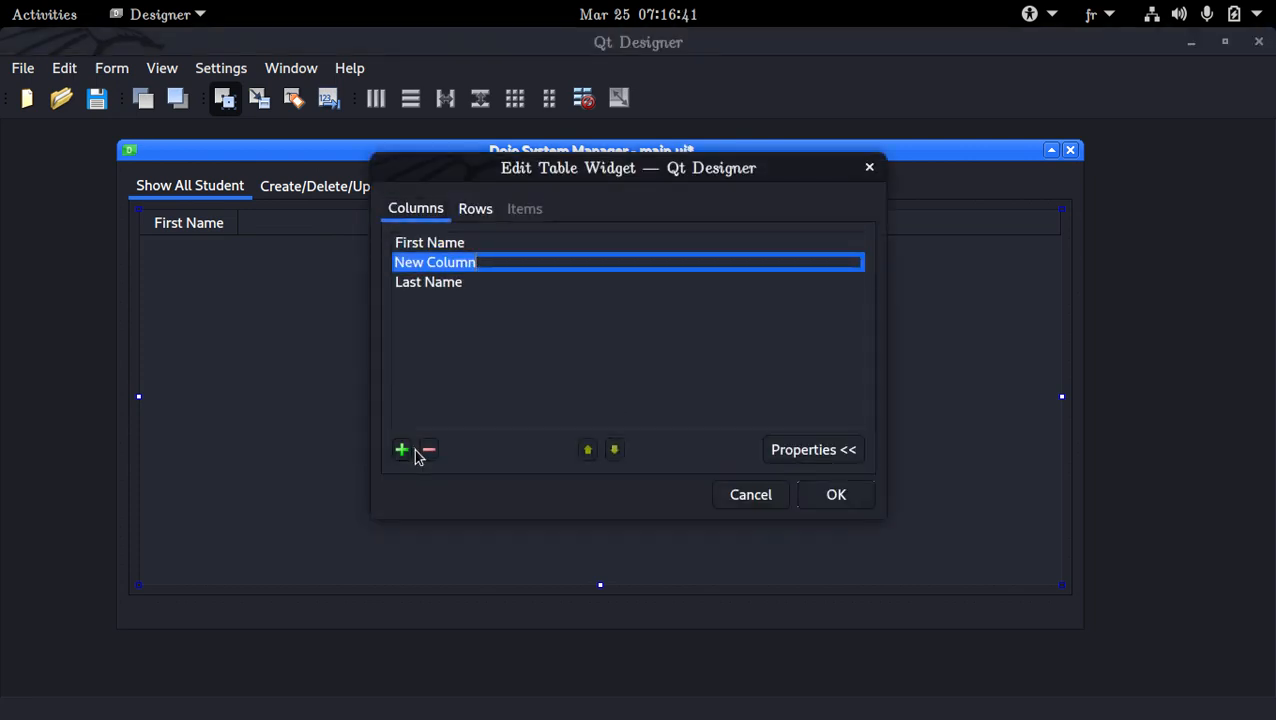
click(428, 450)
click(403, 451)
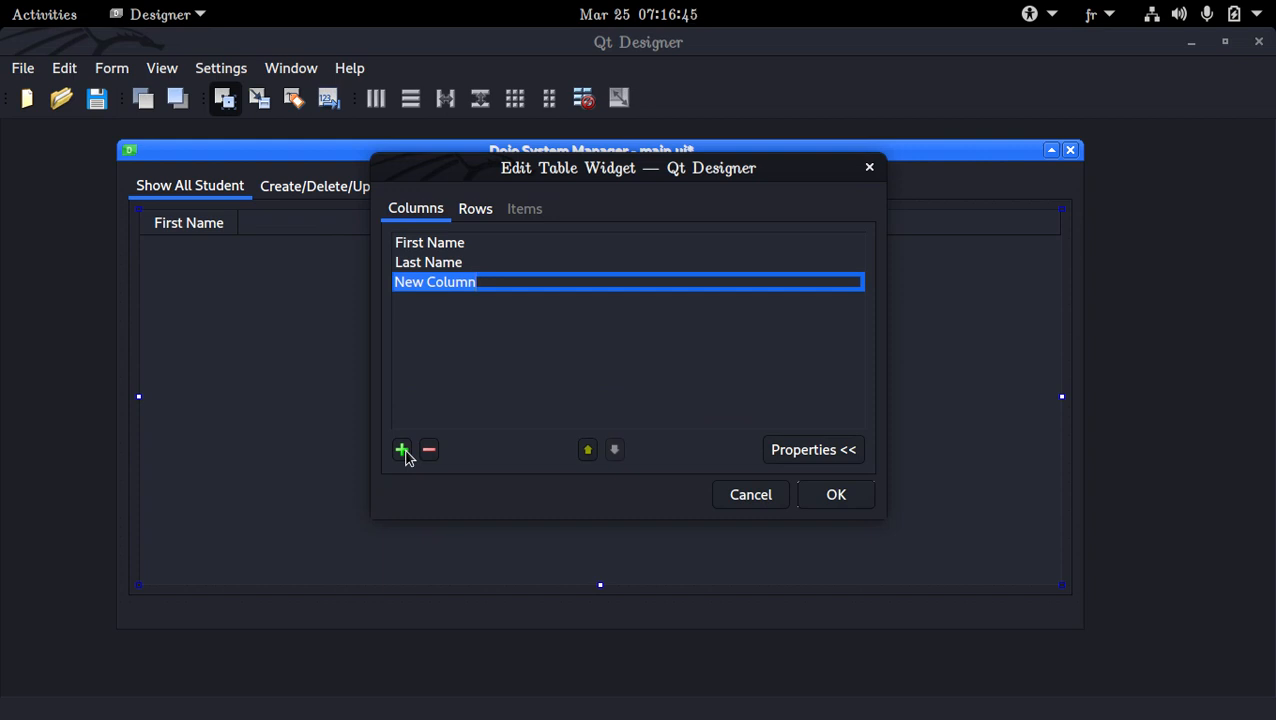
text(Belt)
key(Return)
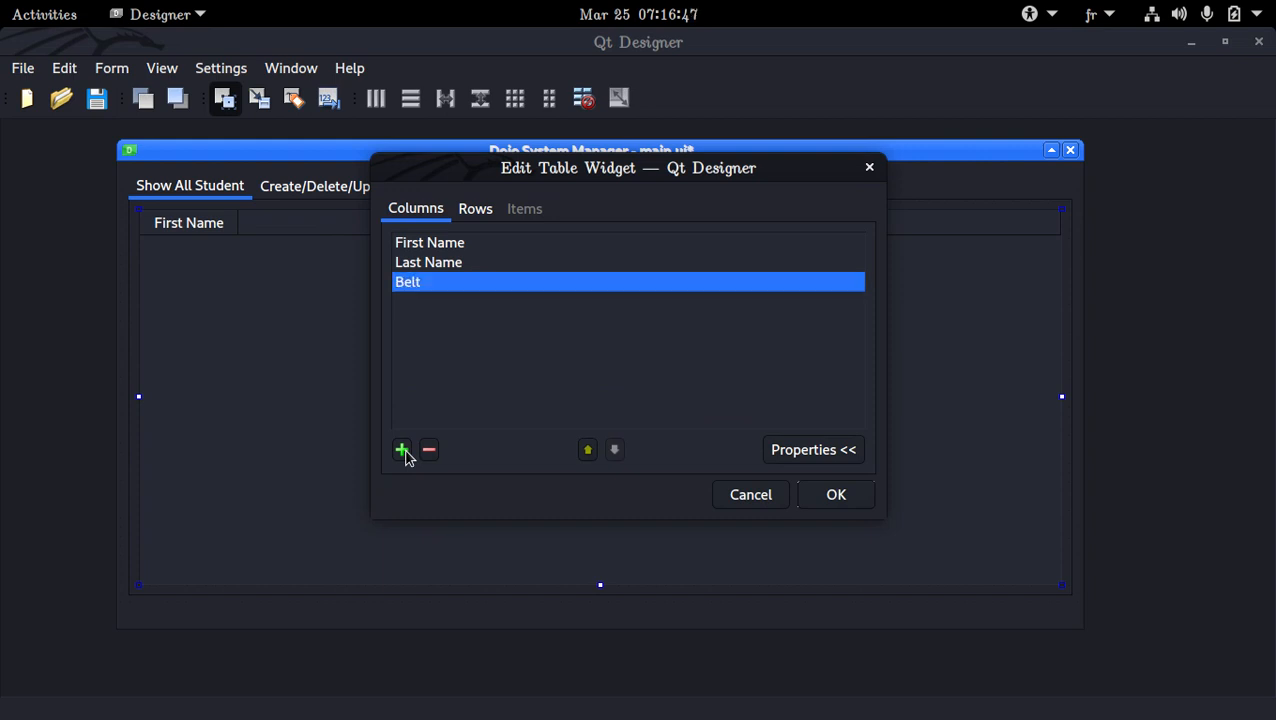
Add a table column named Birth Date below Belt
click(402, 451)
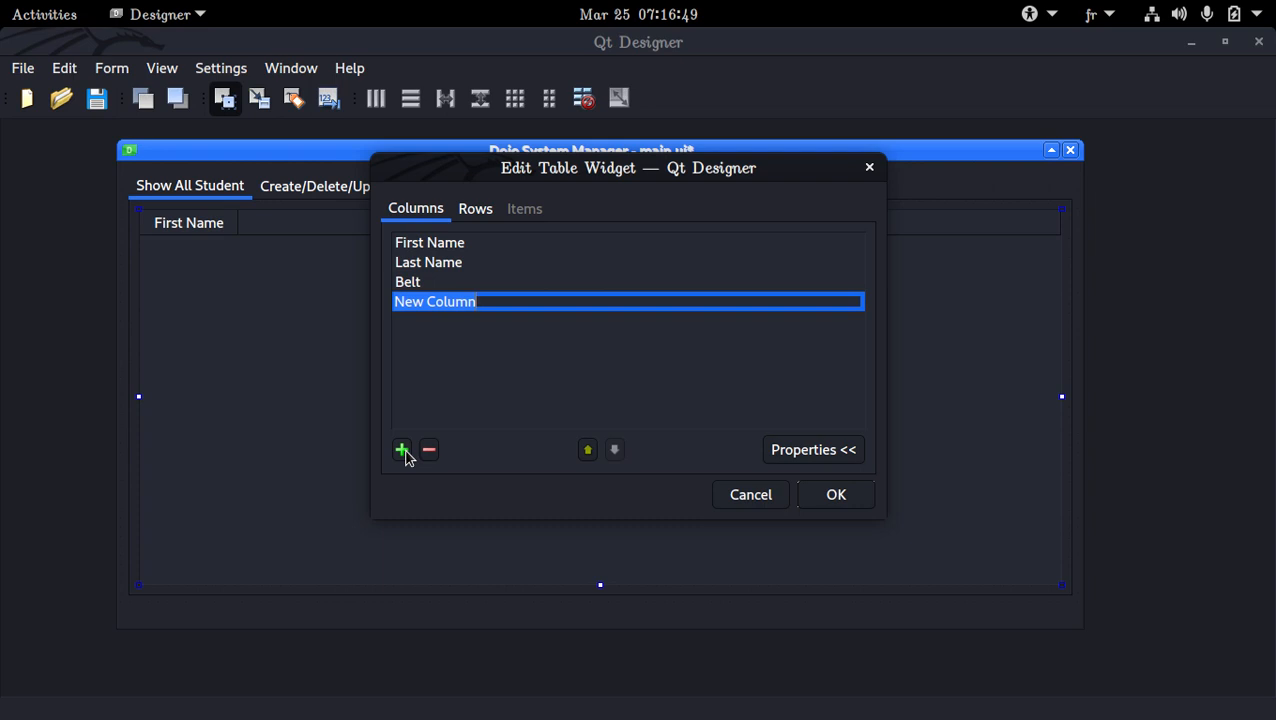
text(Birtyh)
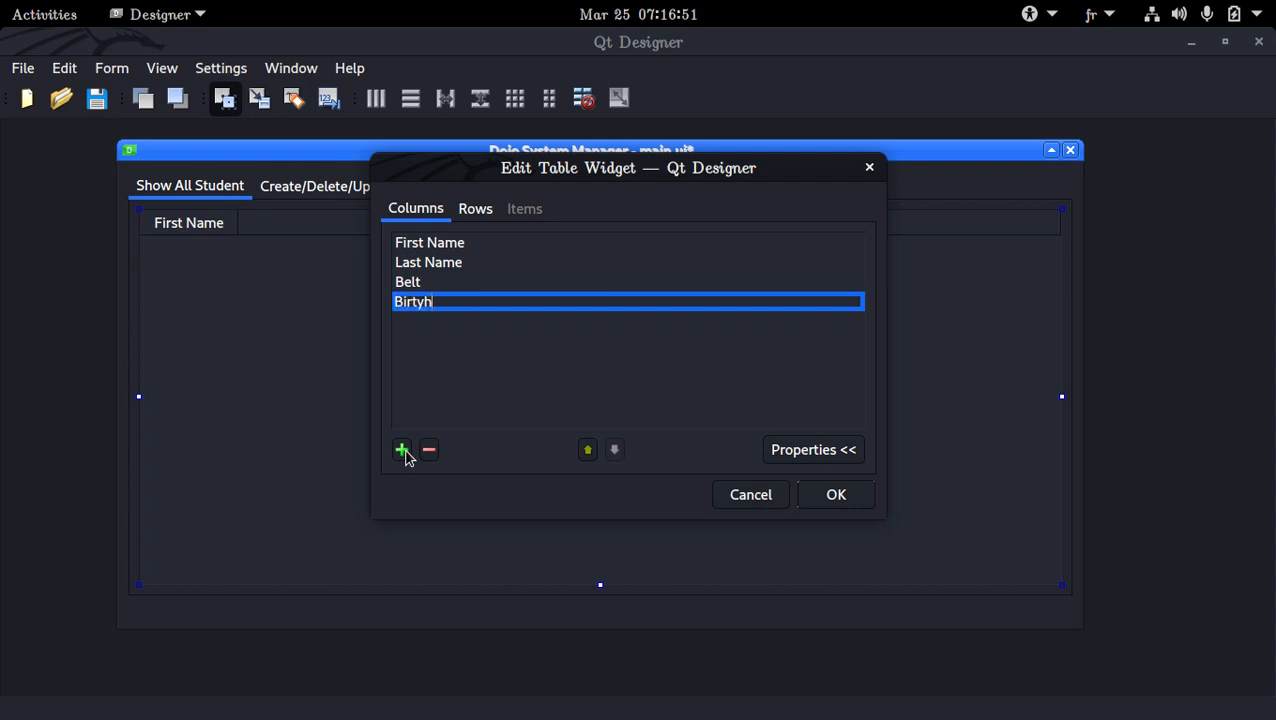
key(BackSpace)
key(BackSpace)
key(BackSpace)
text(th Date)
key(Return)
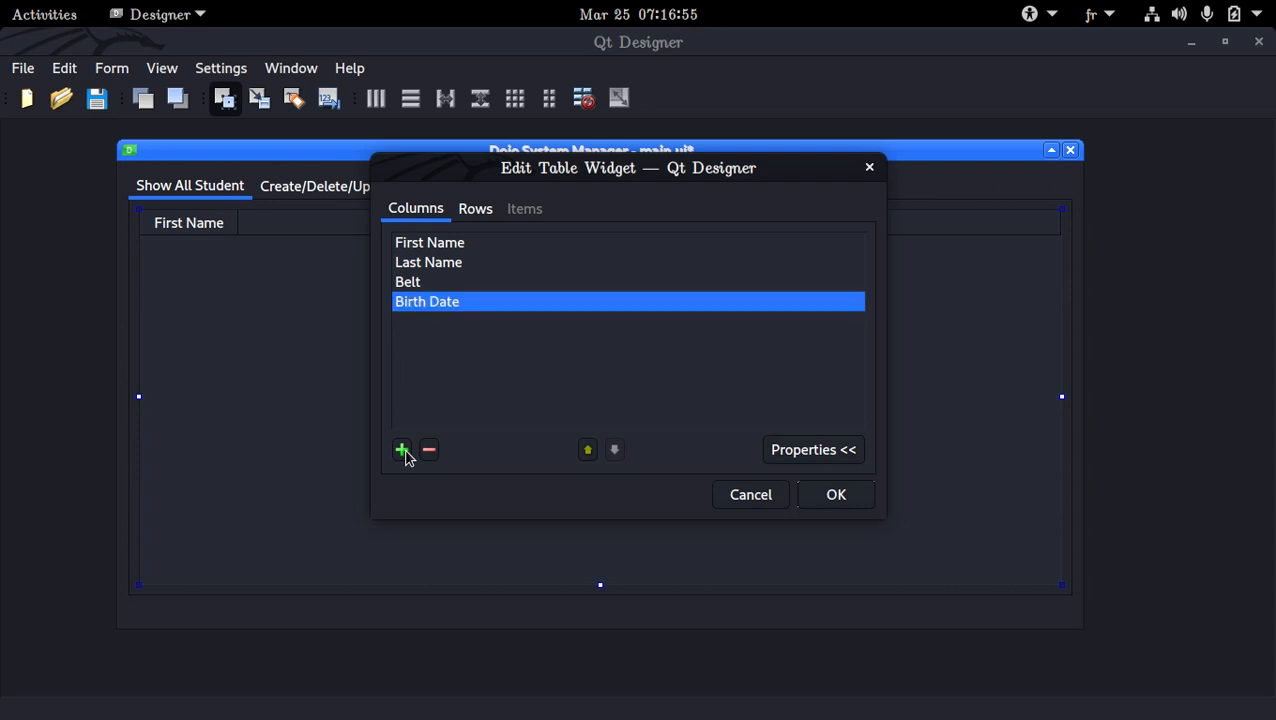
Add a final column named Enrolment Number, apply the table's column changes and save the form
click(401, 450)
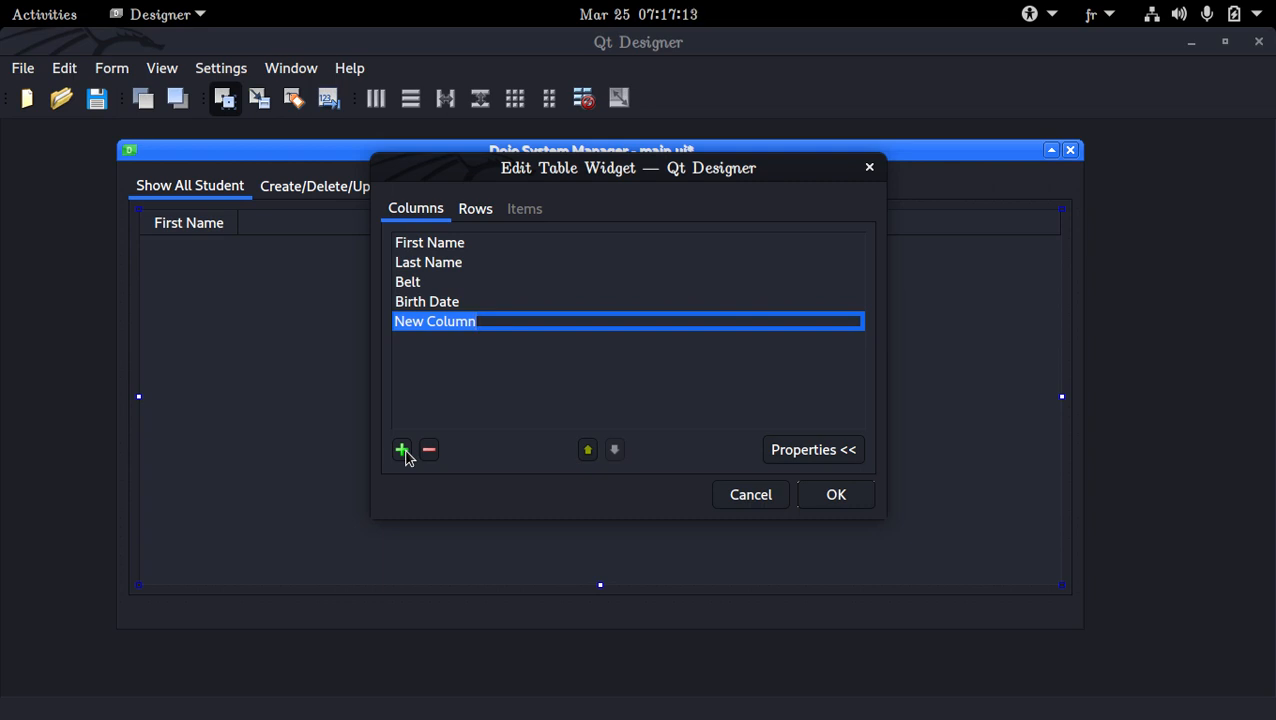
text(En)
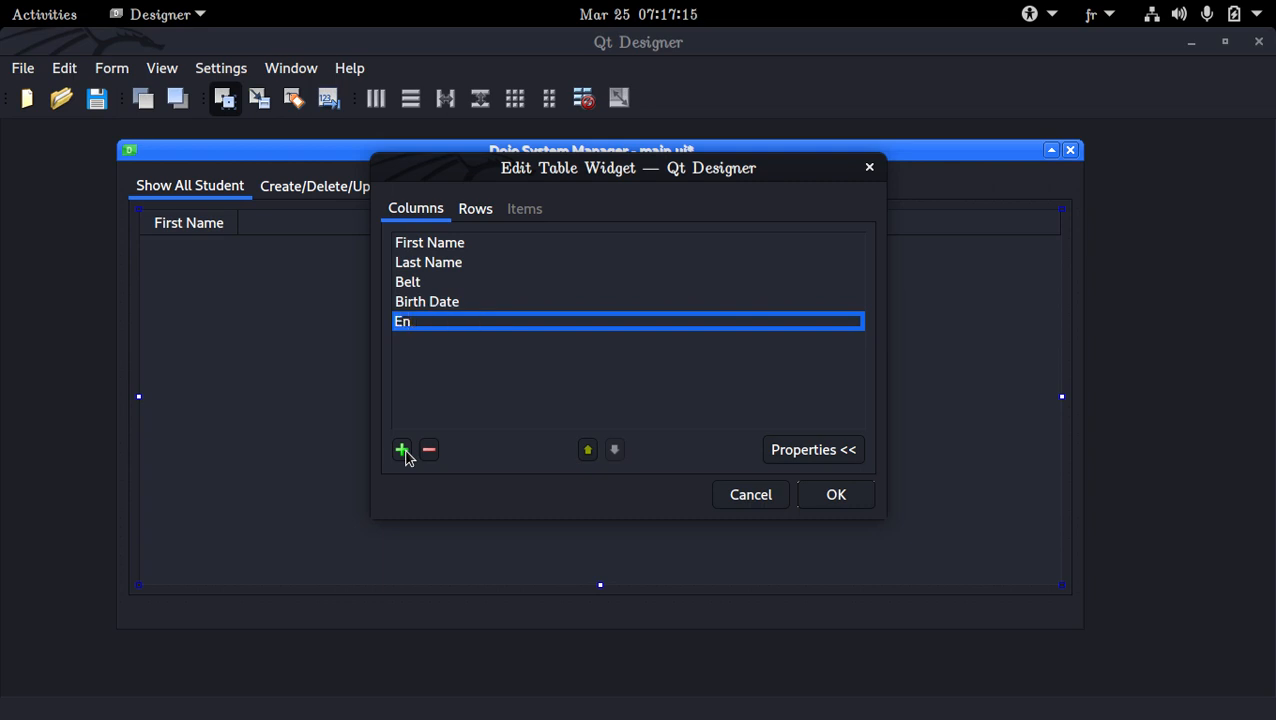
text(rolment Numkber)
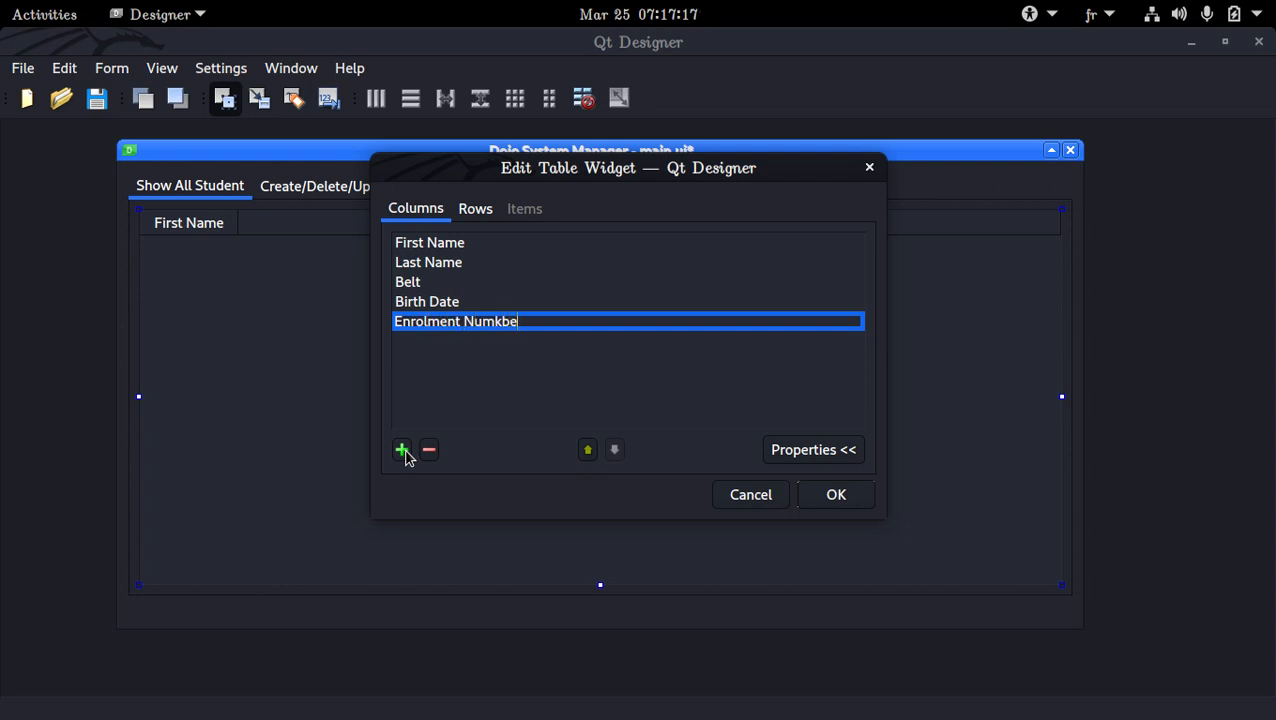
key(BackSpace)
key(BackSpace)
key(BackSpace)
key(BackSpace)
text(ber)
key(BackSpace)
text(r)
click(823, 494)
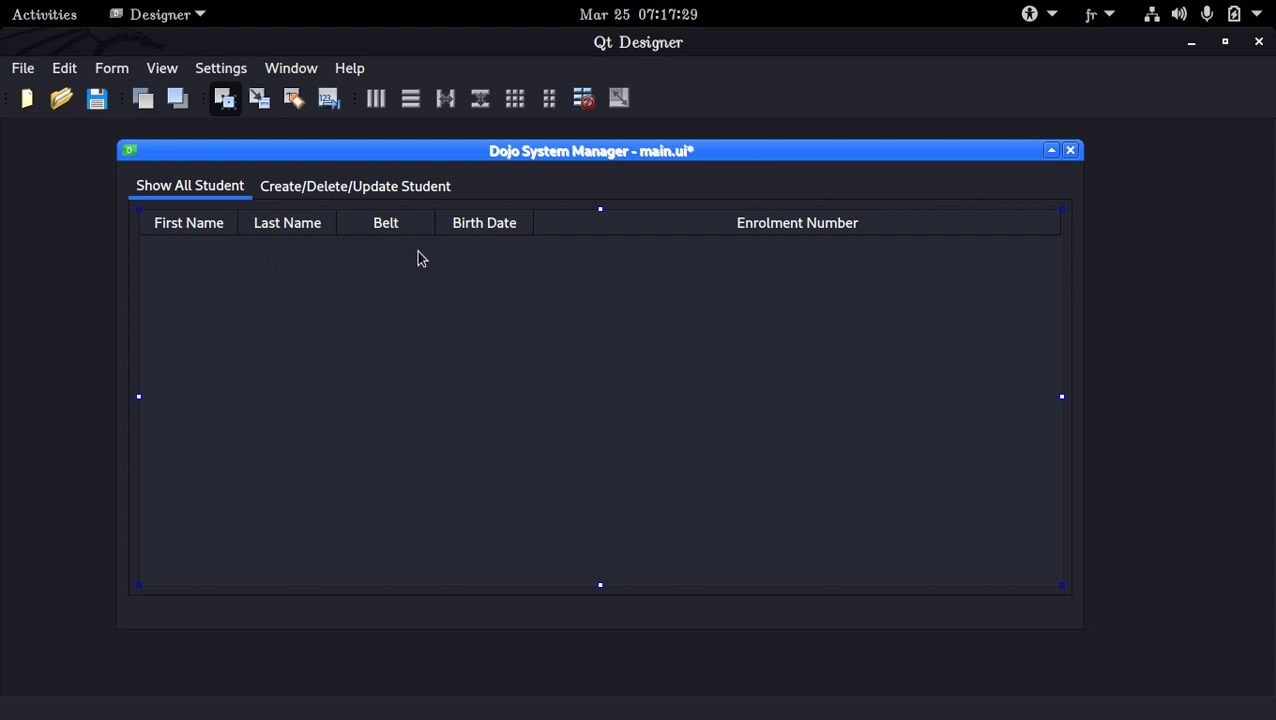
key(ctrl+s)
Break the layout of the Show All Student tab, enlarge the table to fit all five columns and shift it toward the tab's center
right_click(509, 251)
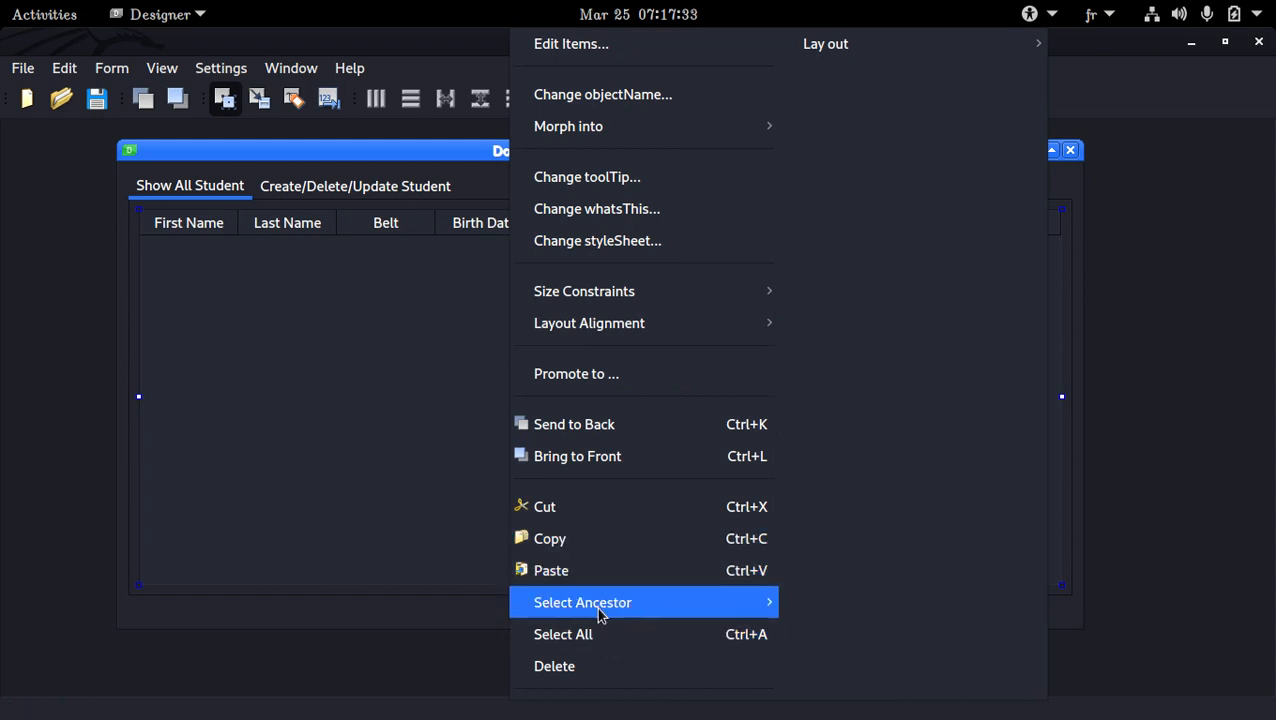
mouse_move(601, 613)
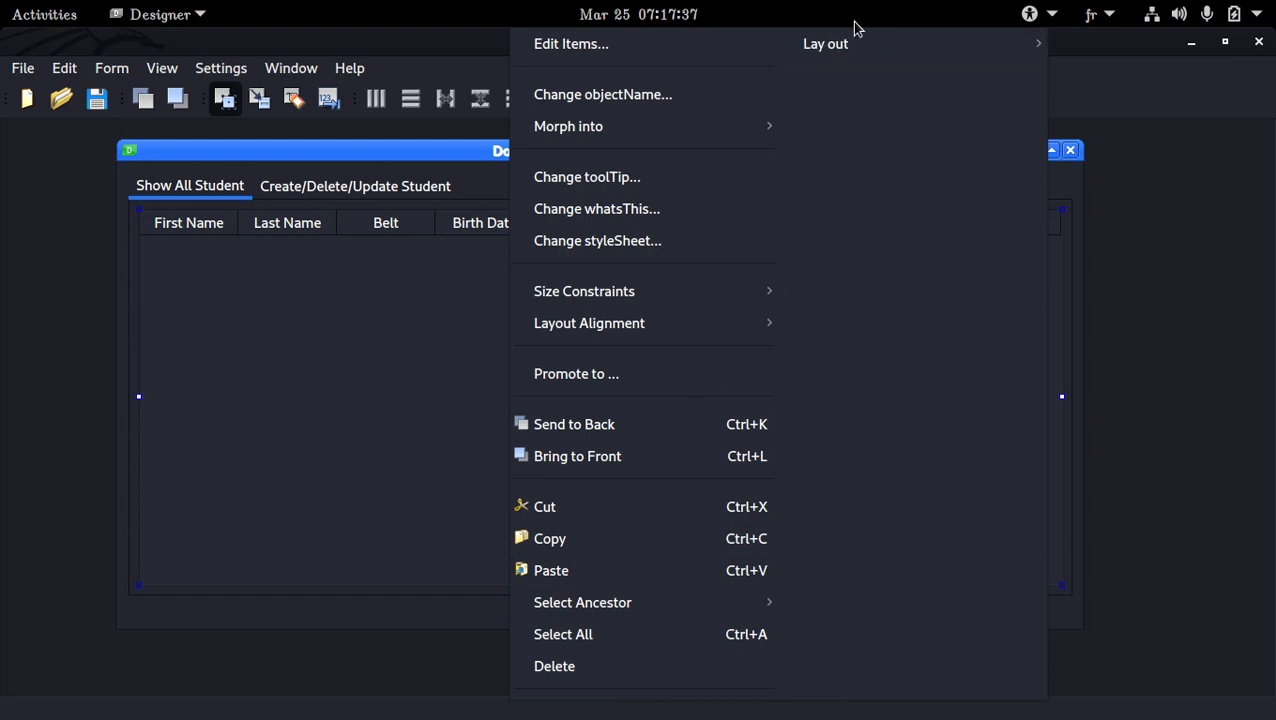
mouse_move(848, 50)
click(537, 266)
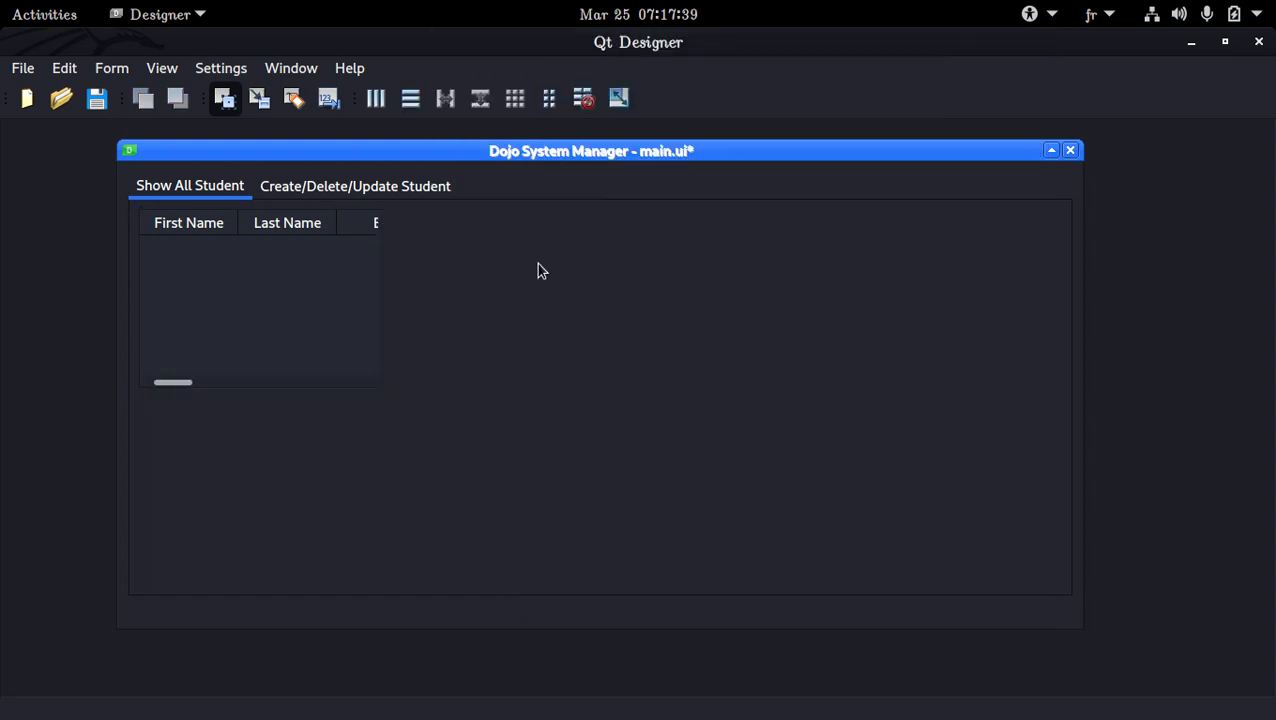
click(348, 330)
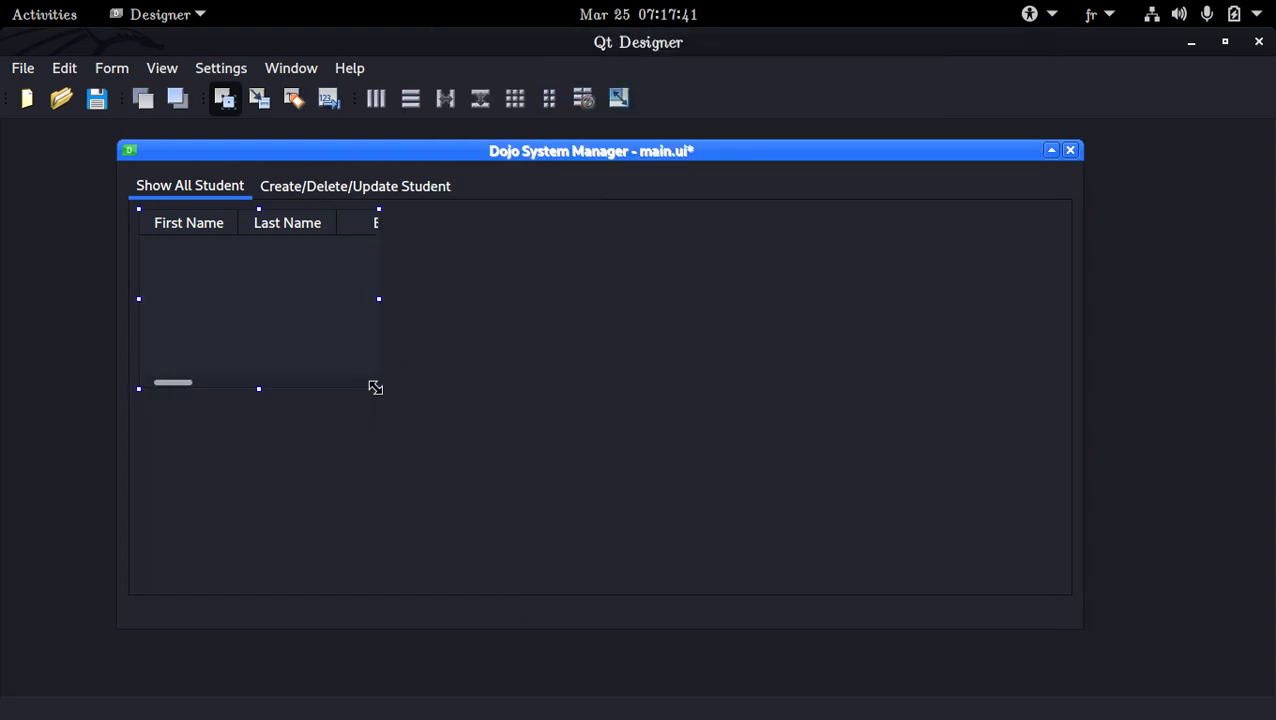
drag(376, 386, 746, 558)
drag(627, 460, 703, 509)
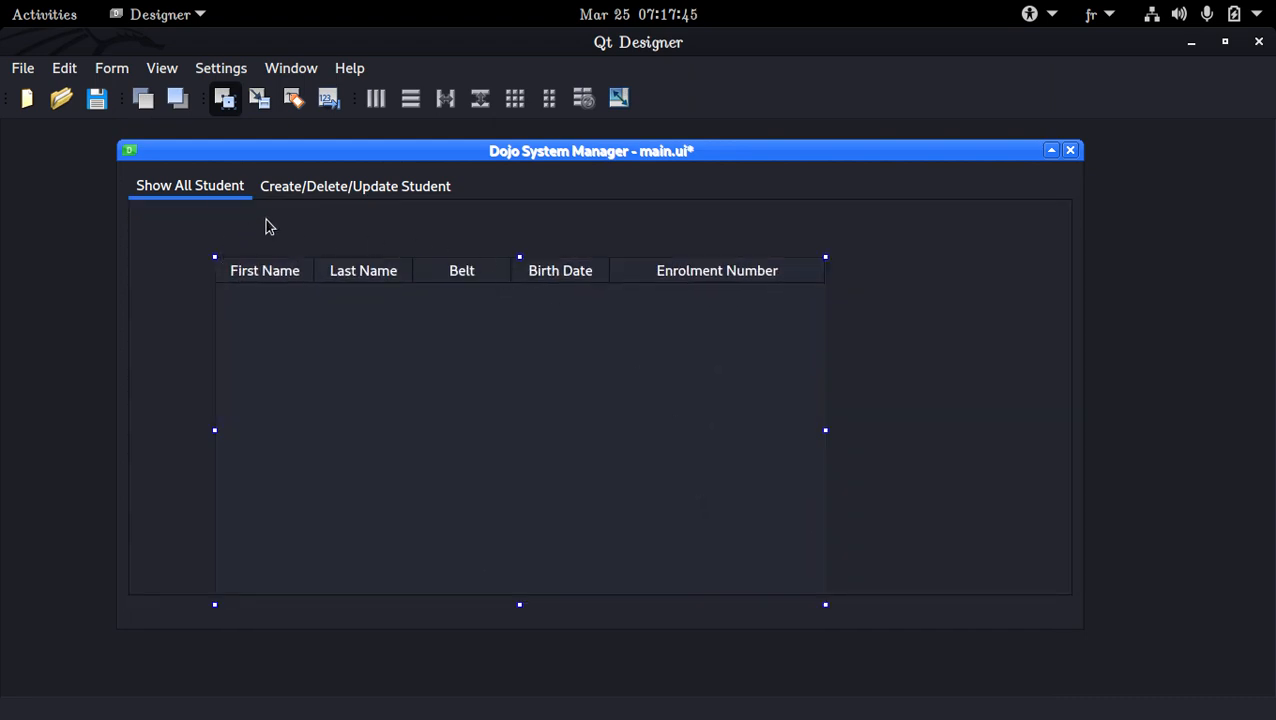
Display the Widget Box and filter its widgets by "com"
click(62, 68)
mouse_move(160, 70)
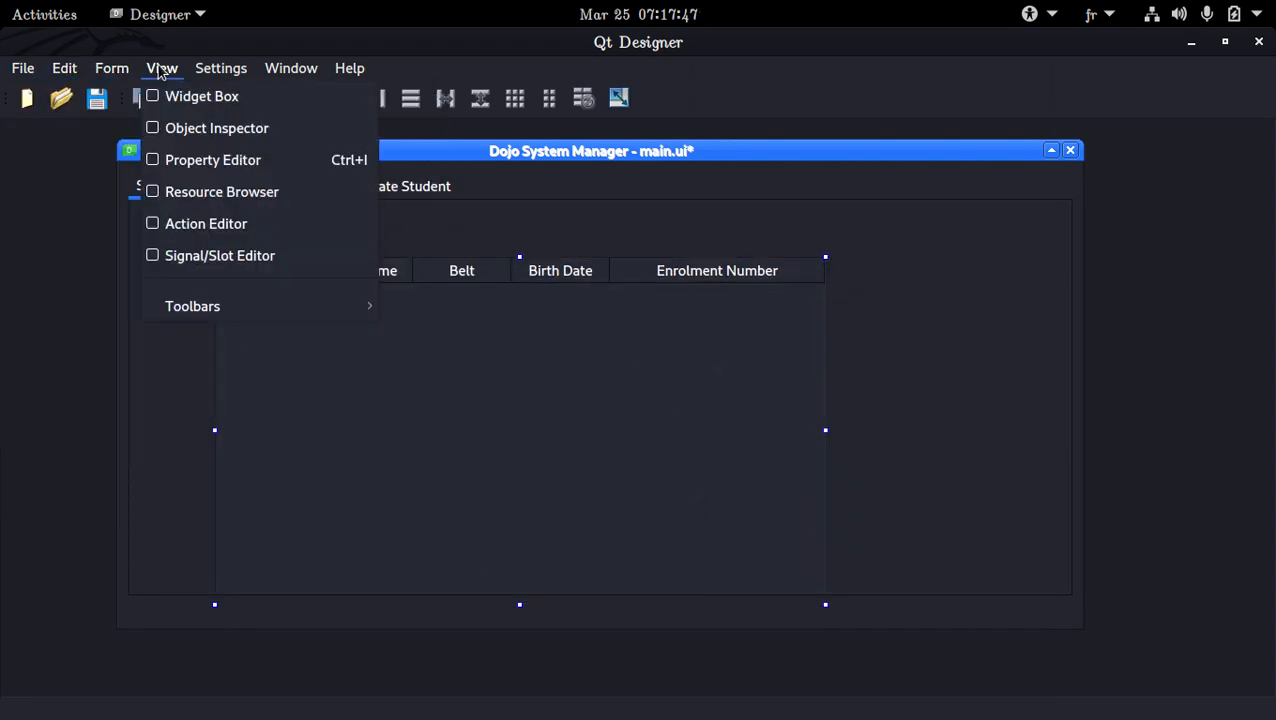
click(183, 104)
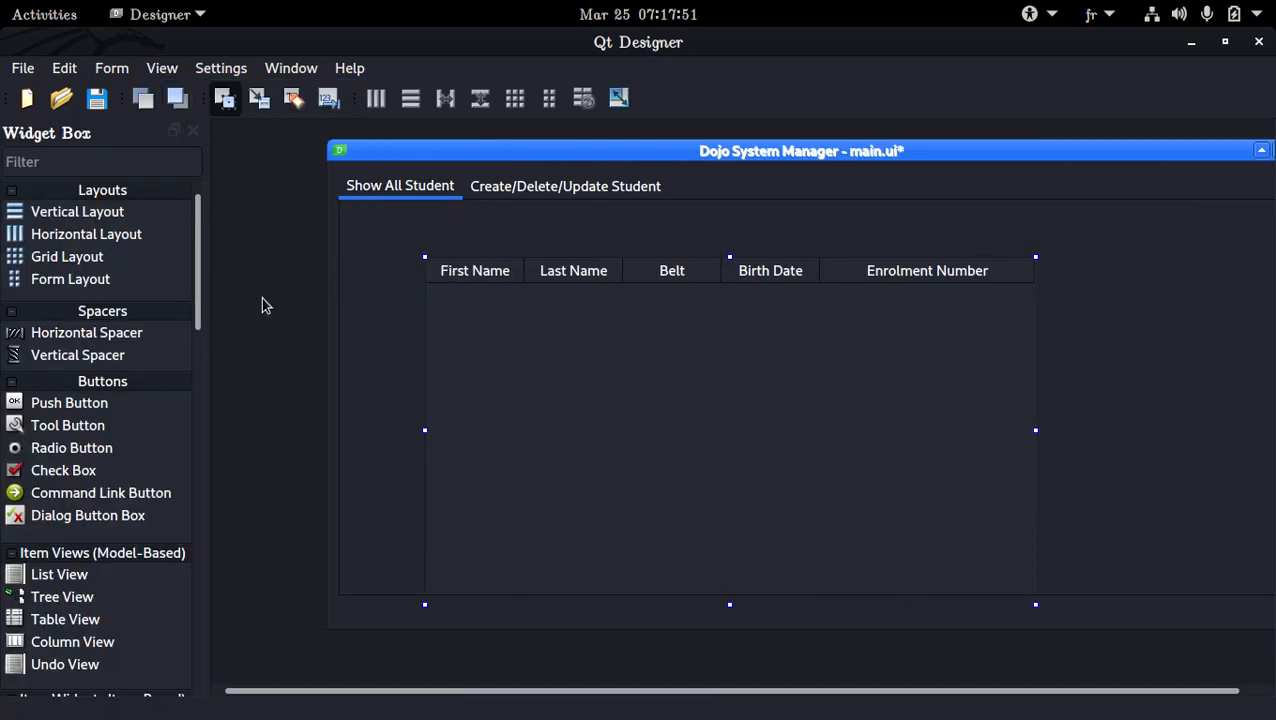
click(88, 162)
text(com)
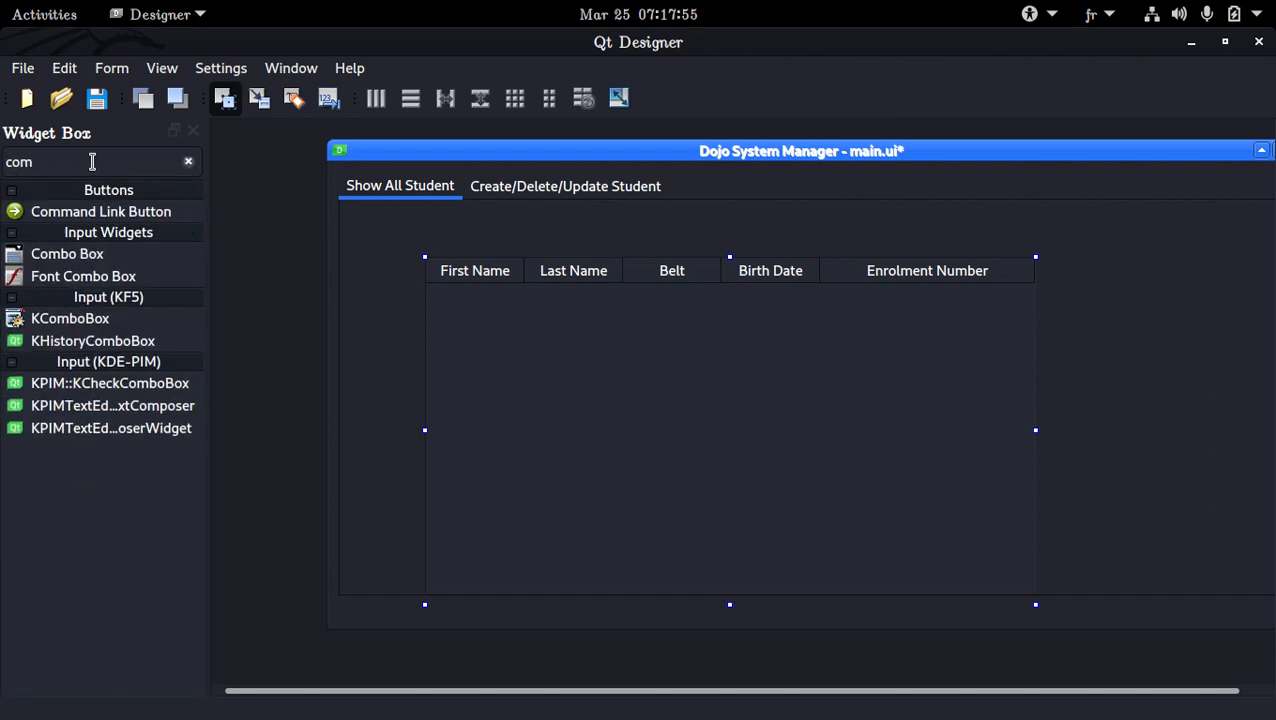
Place a combo box and a push button side by side above the student table
drag(147, 263, 487, 232)
click(188, 161)
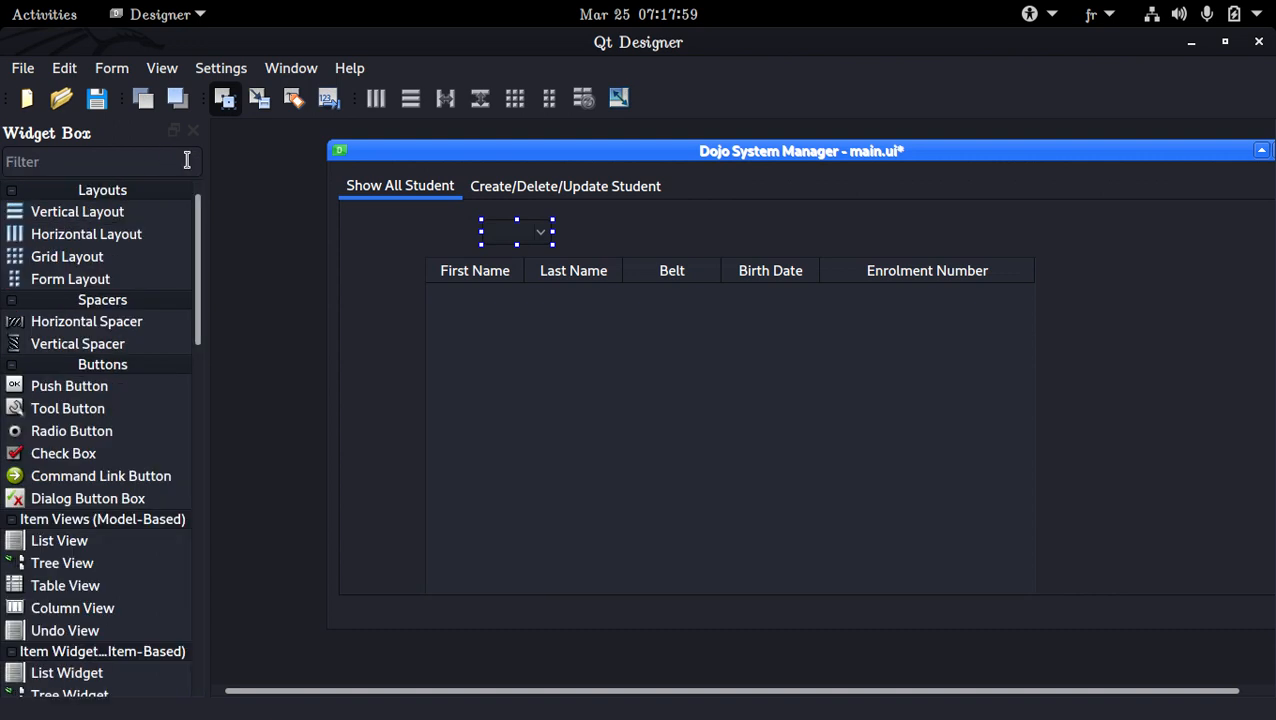
text(bt)
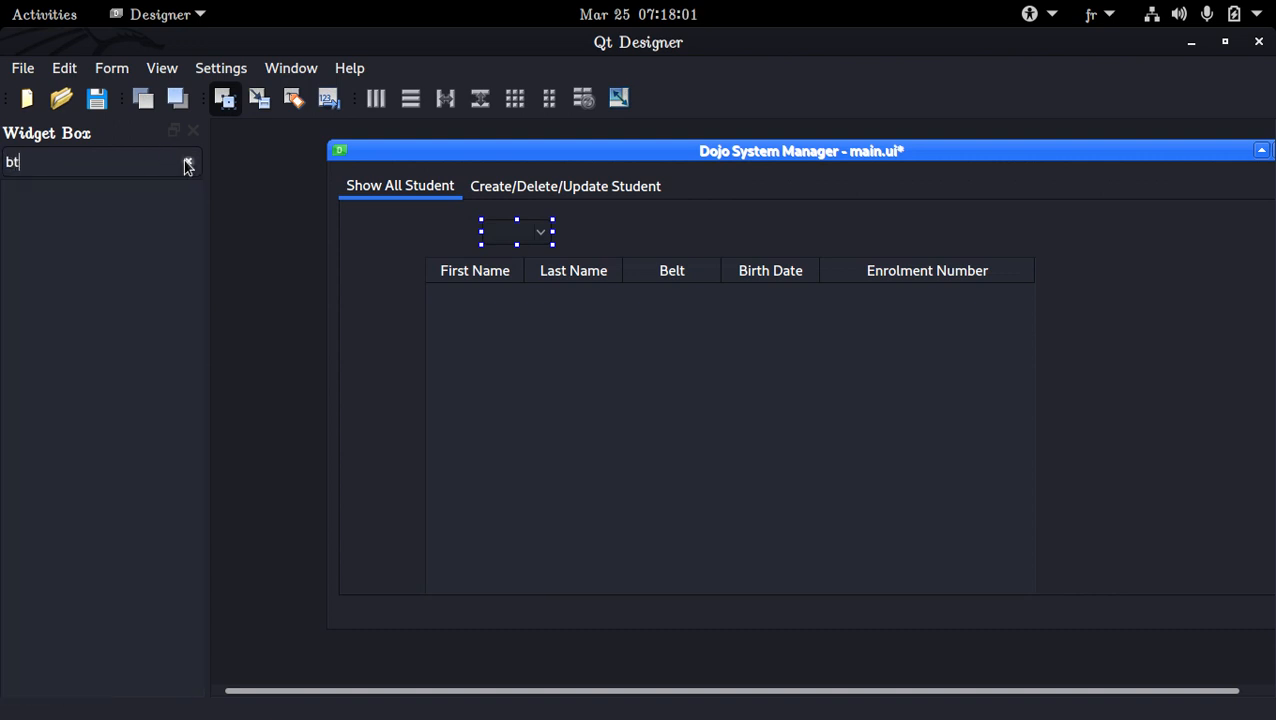
key(BackSpace)
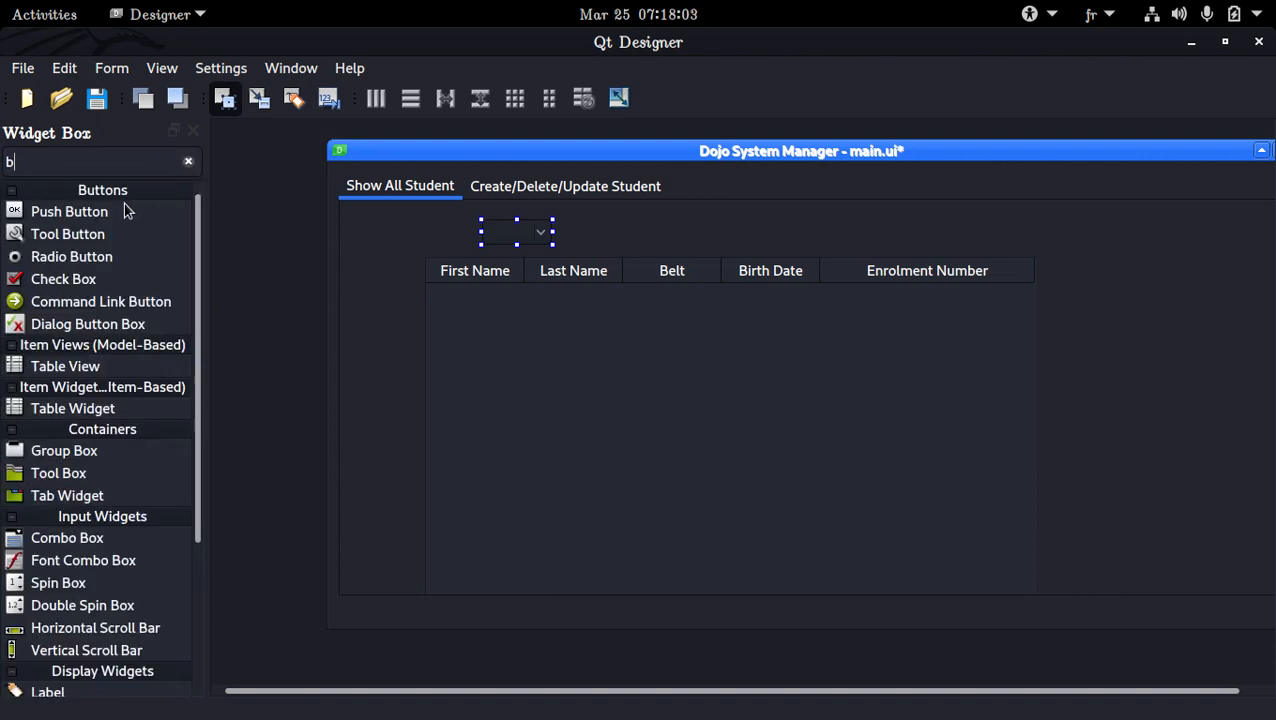
drag(143, 207, 750, 232)
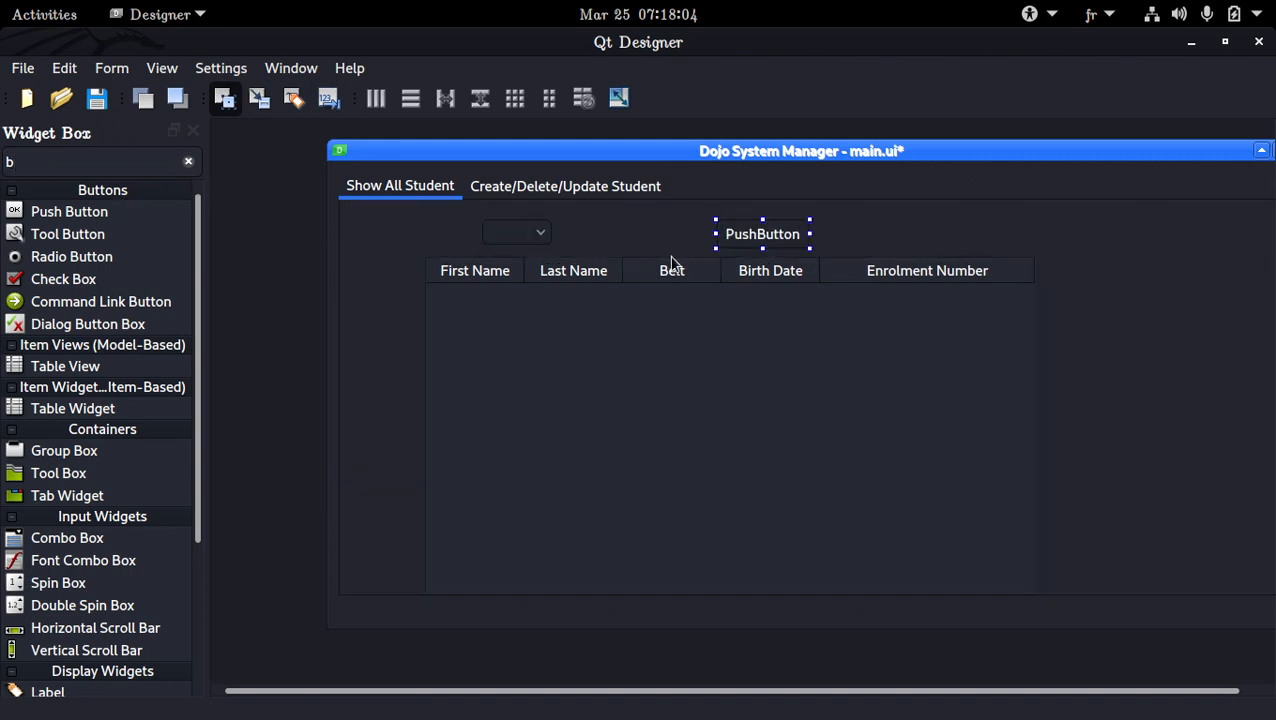
Widen the combo box above the table and give it the single item "---- Class Name"
click(522, 240)
drag(553, 233, 632, 232)
double_click(585, 234)
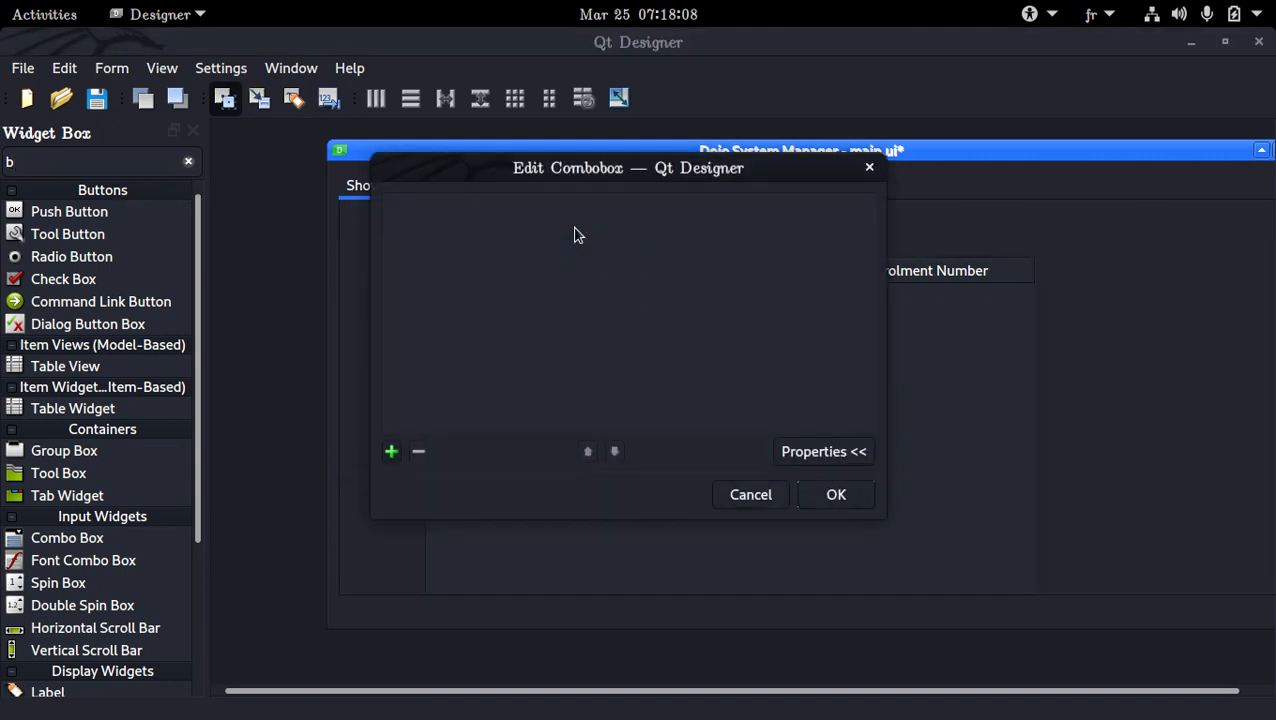
click(391, 451)
text(d)
key(BackSpace)
text(--)
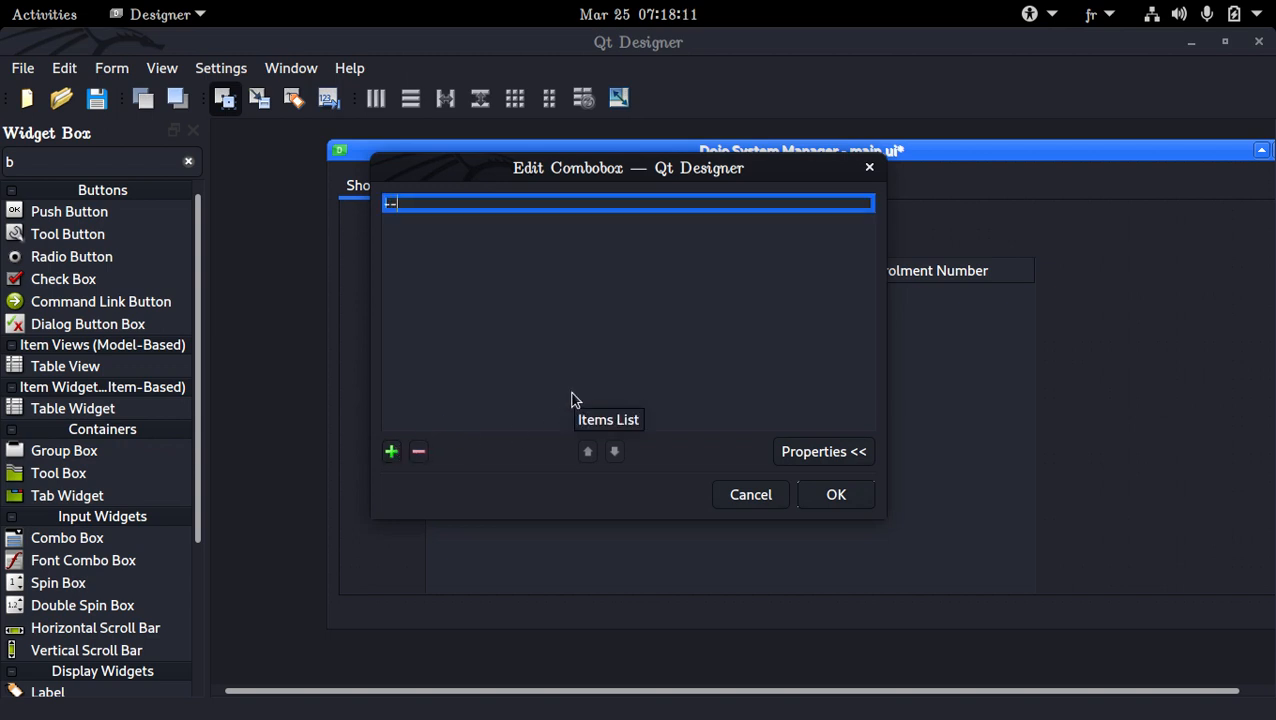
text(-- Classe)
key(BackSpace)
text(na)
key(BackSpace)
key(BackSpace)
text(name)
key(BackSpace)
key(BackSpace)
key(BackSpace)
key(BackSpace)
text(Name)
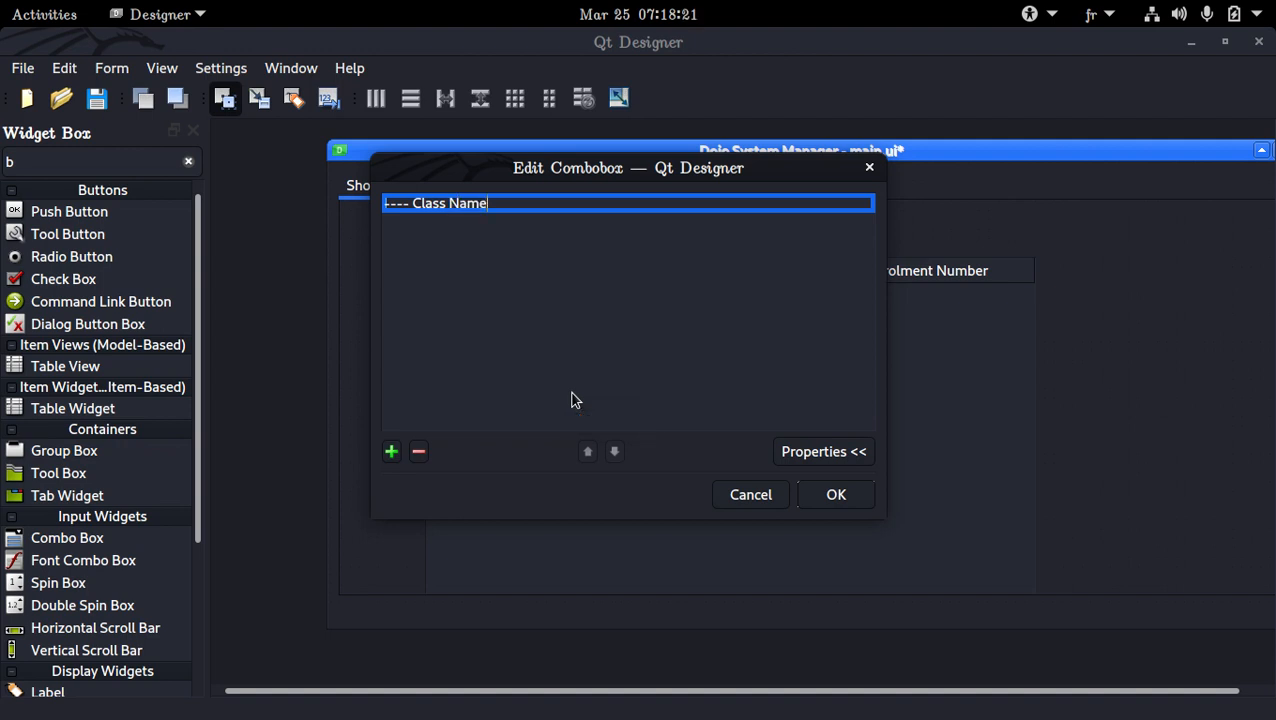
key(Return)
click(391, 451)
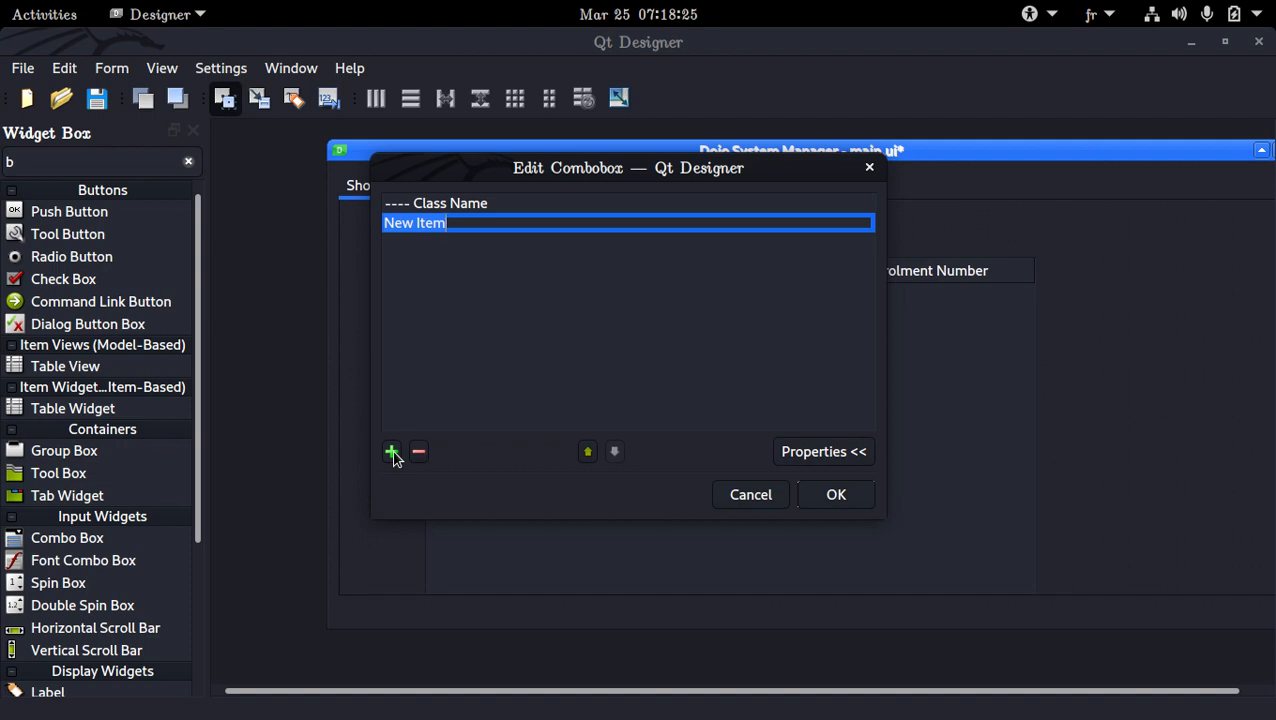
click(424, 458)
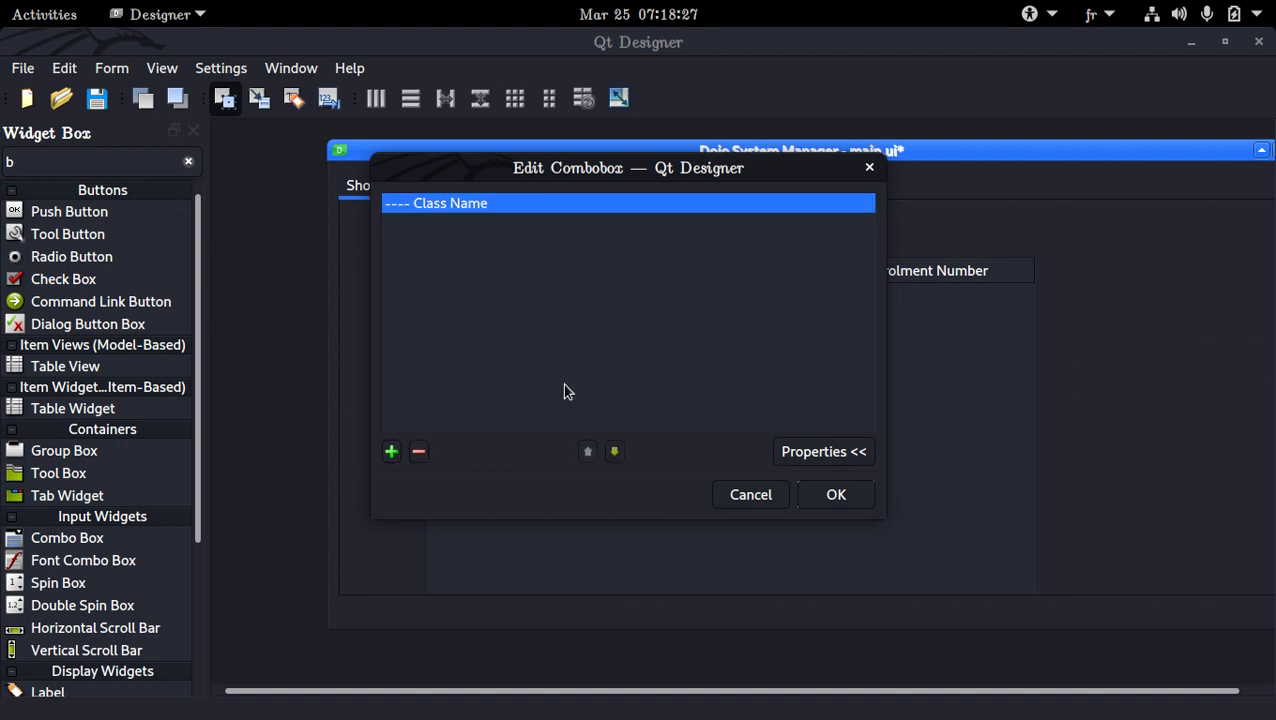
click(836, 495)
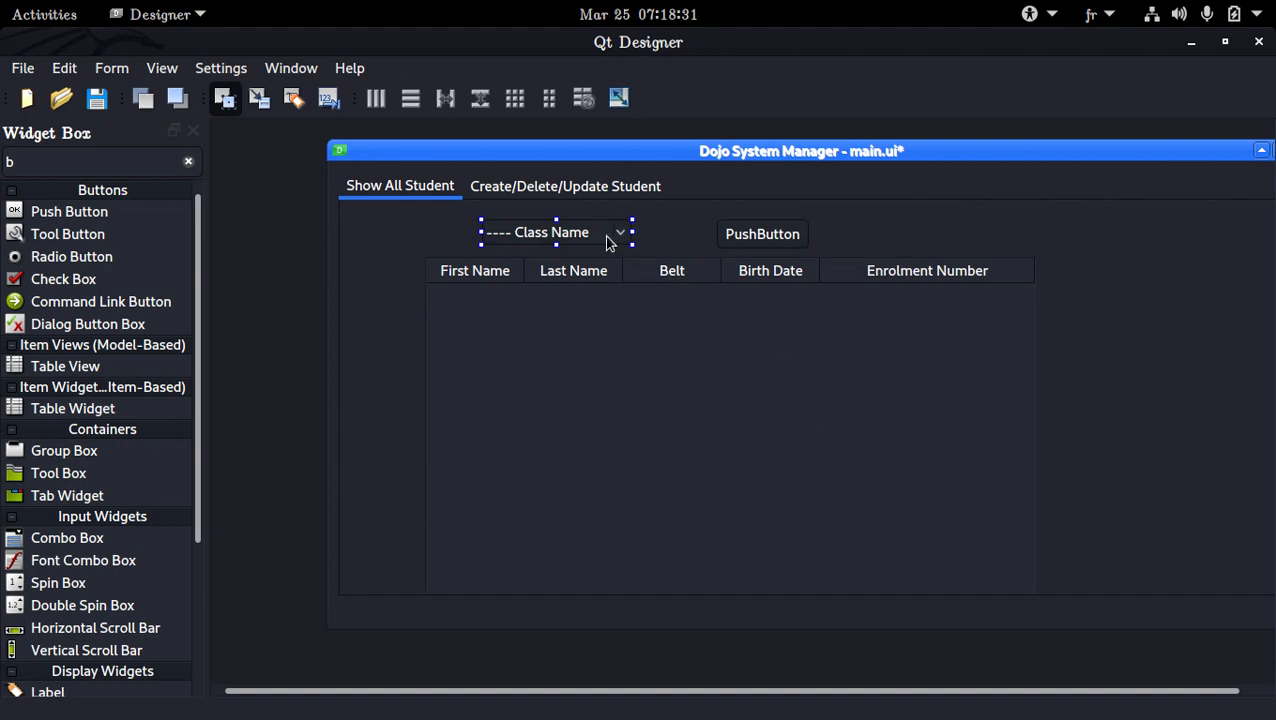
Duplicate the Class Name combo box and place the copy to the right of the push button
click(391, 240)
key(ctrl+v)
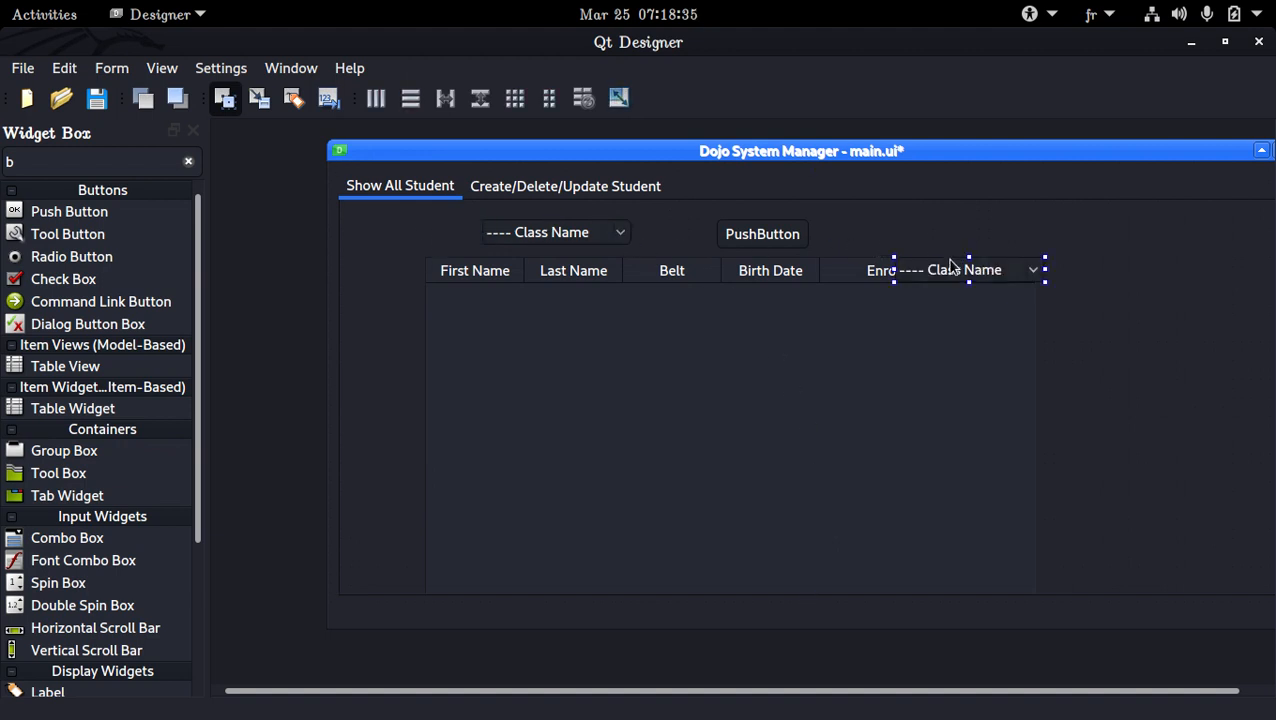
drag(950, 268, 717, 229)
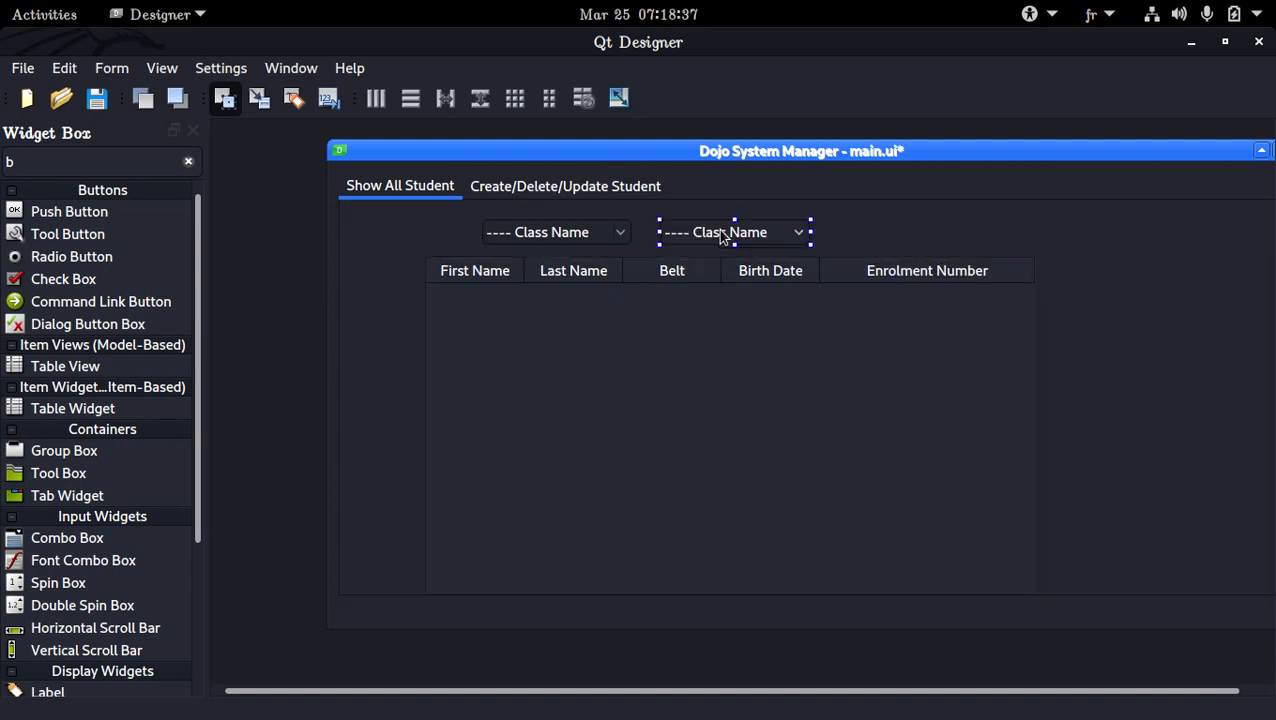
drag(798, 232, 940, 236)
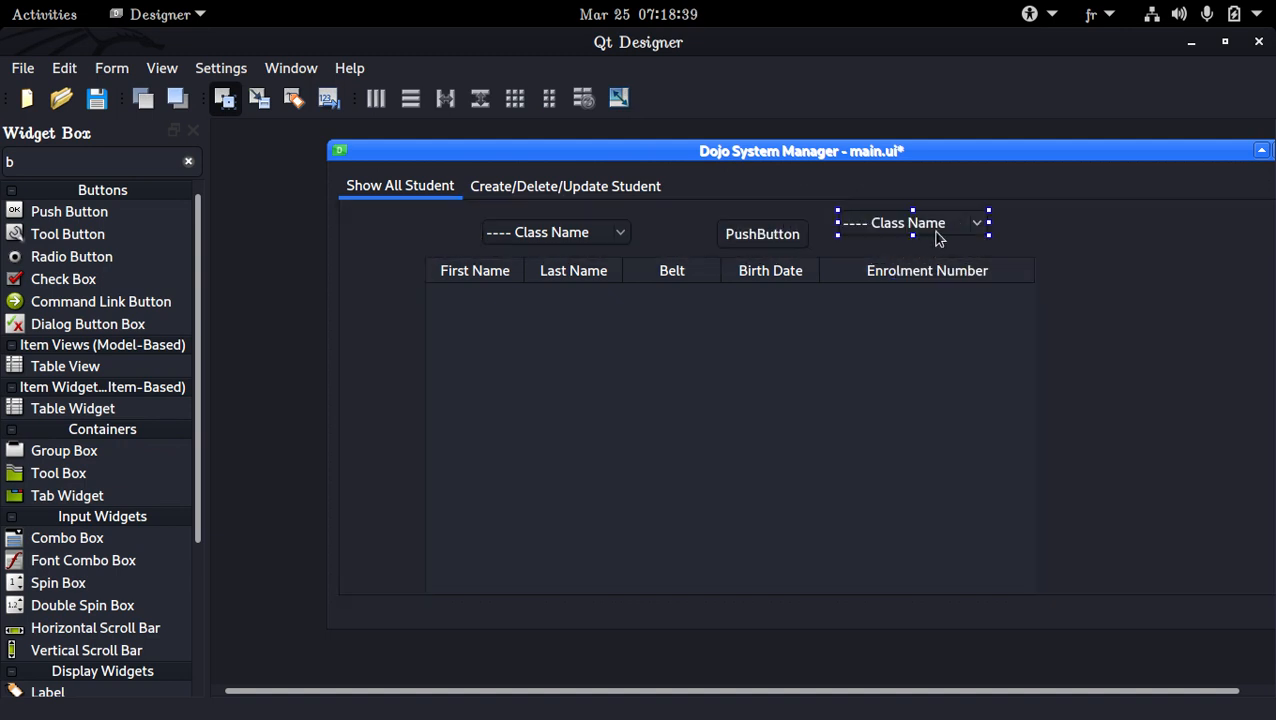
Replace the copied combo box's item with "---- Belt Color"
double_click(930, 237)
click(414, 453)
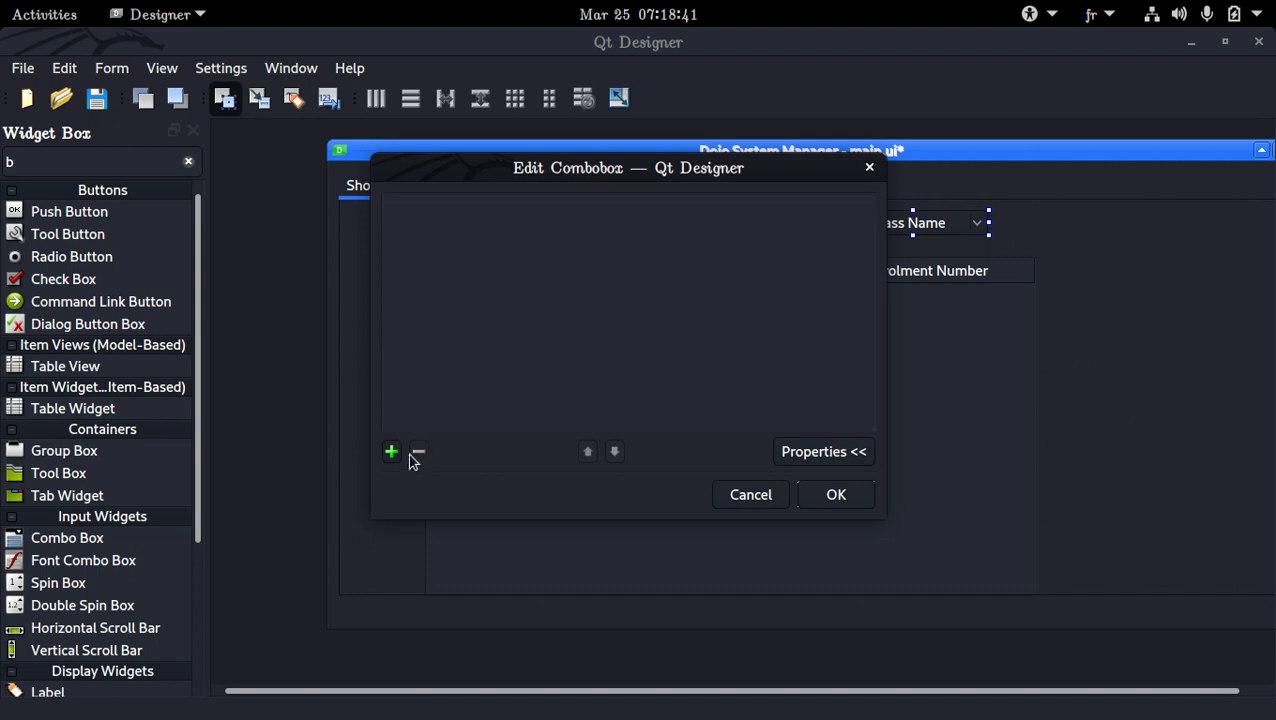
click(397, 453)
text(----)
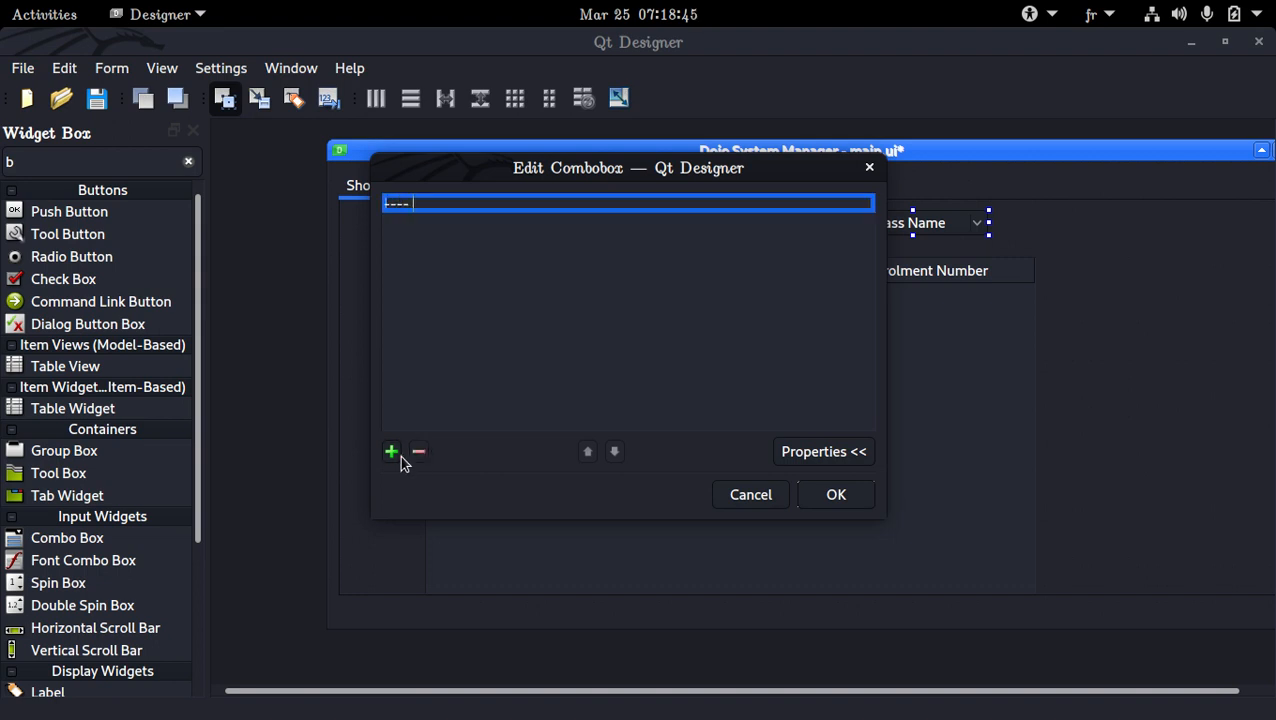
text( Belt Color)
key(Return)
click(826, 497)
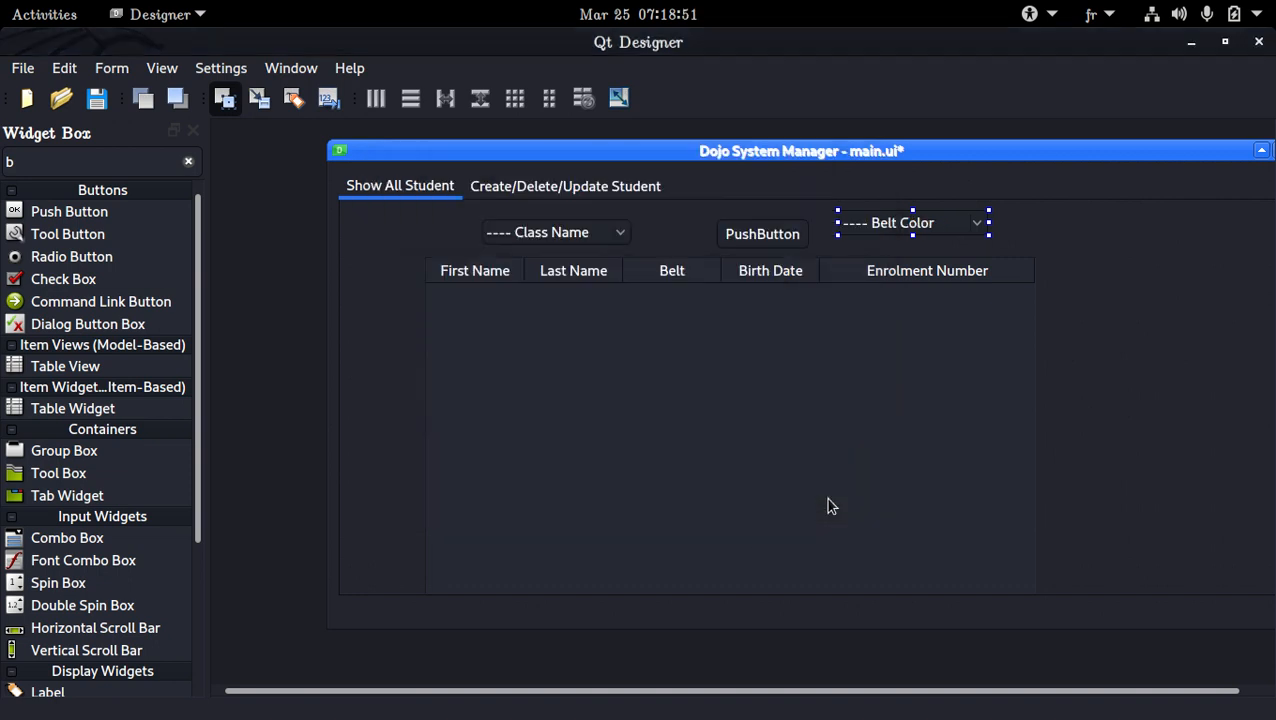
Line up the Class Name and Belt Color combo boxes left of the push button and label the button "Sort By"
drag(498, 237, 437, 237)
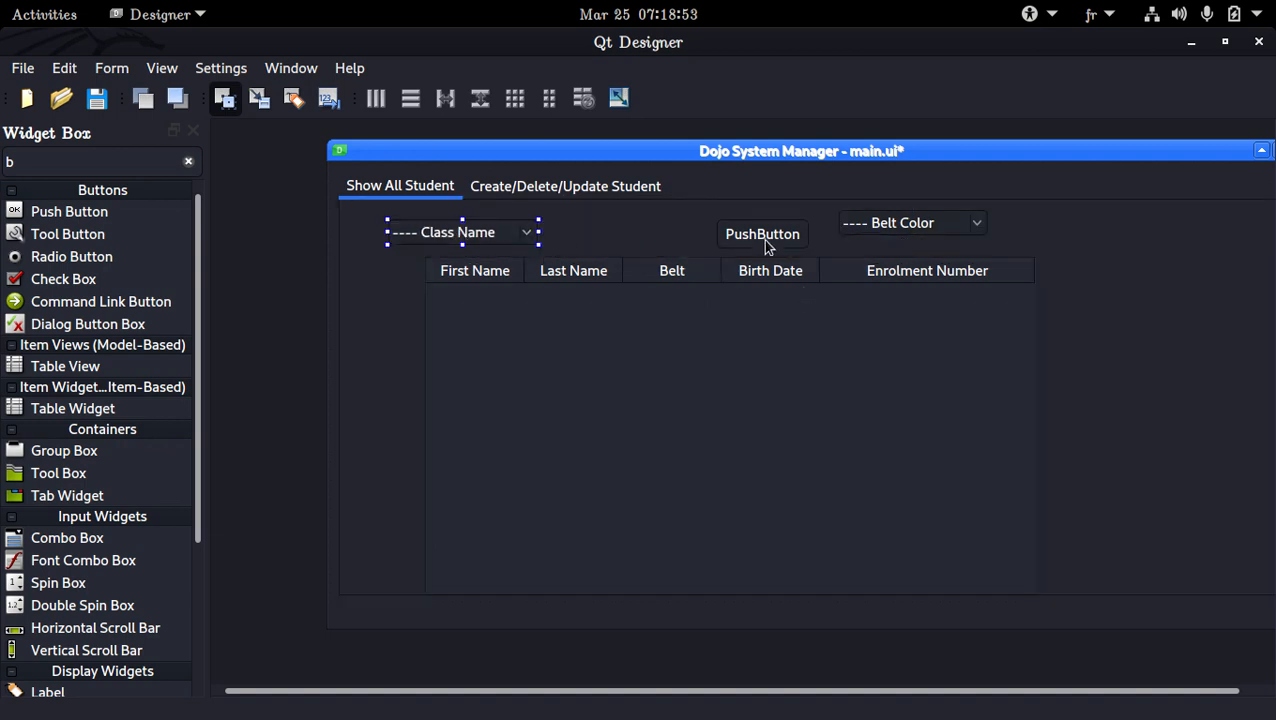
drag(899, 226, 608, 235)
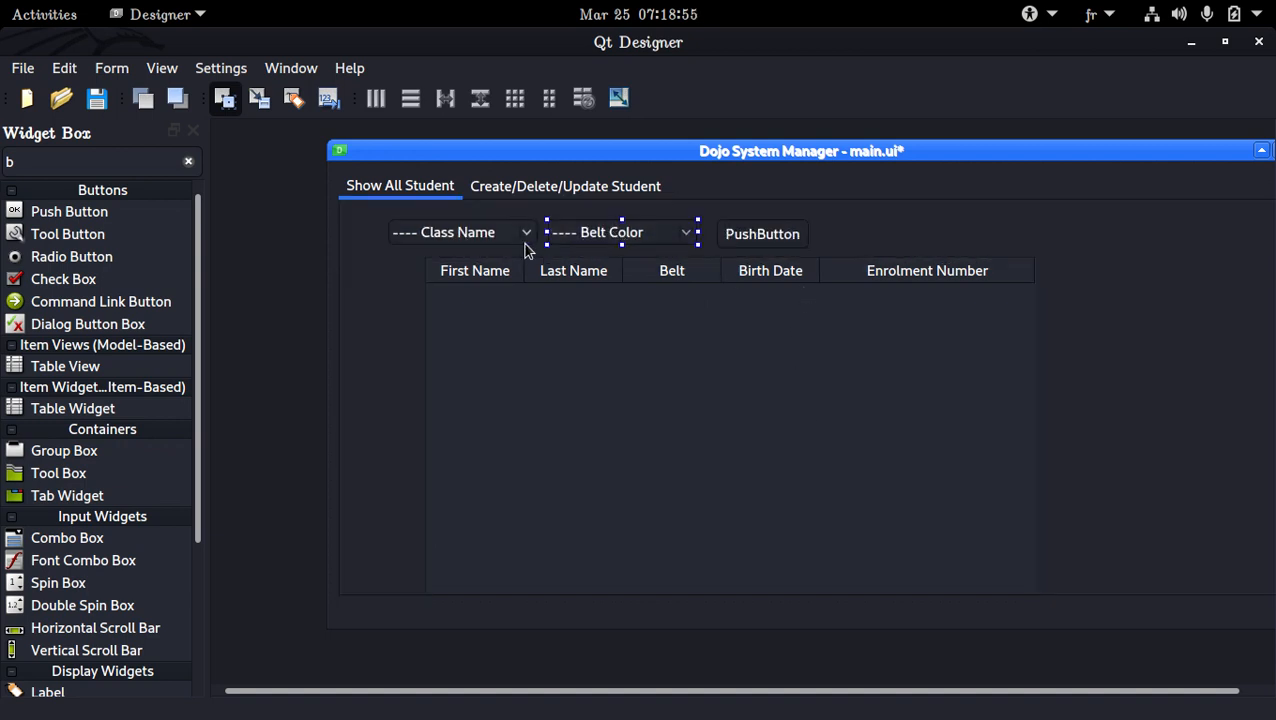
double_click(760, 236)
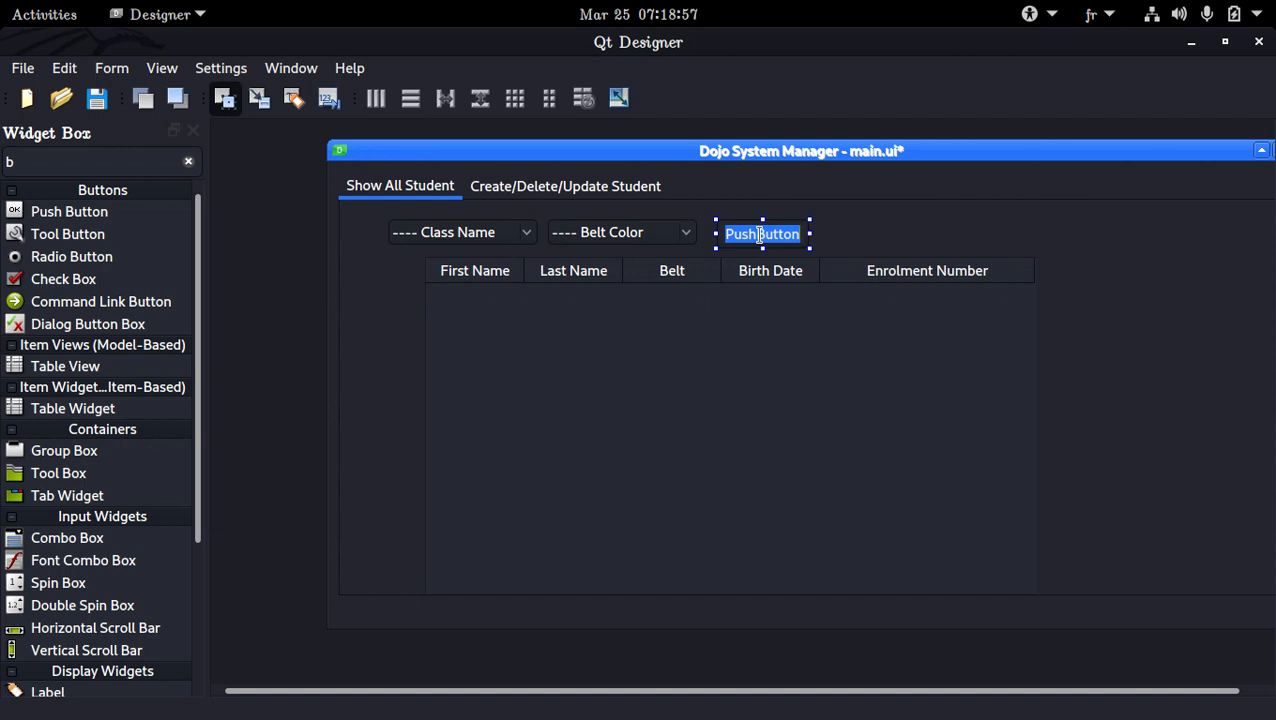
text(Sort B)
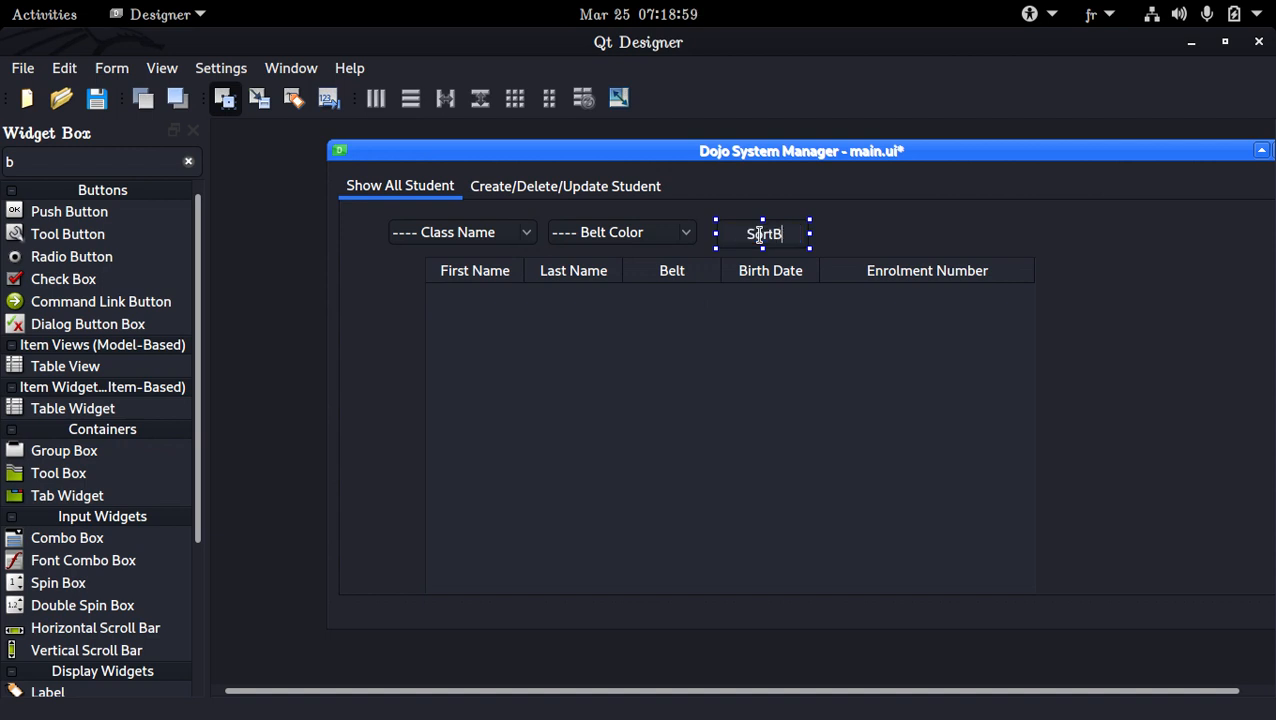
text(y)
key(Return)
Set the minimum height of both combo boxes and the Sort By button to 50
click(471, 231)
ctrl+click(569, 227)
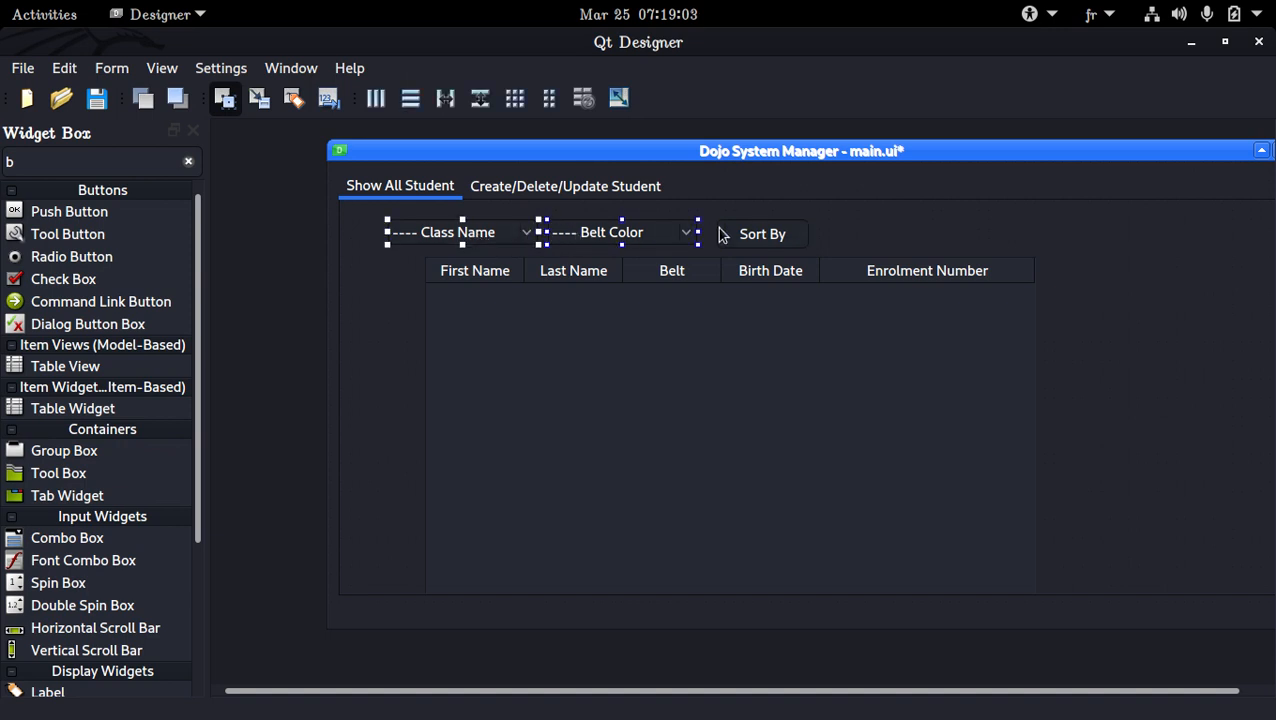
ctrl+click(755, 234)
click(161, 68)
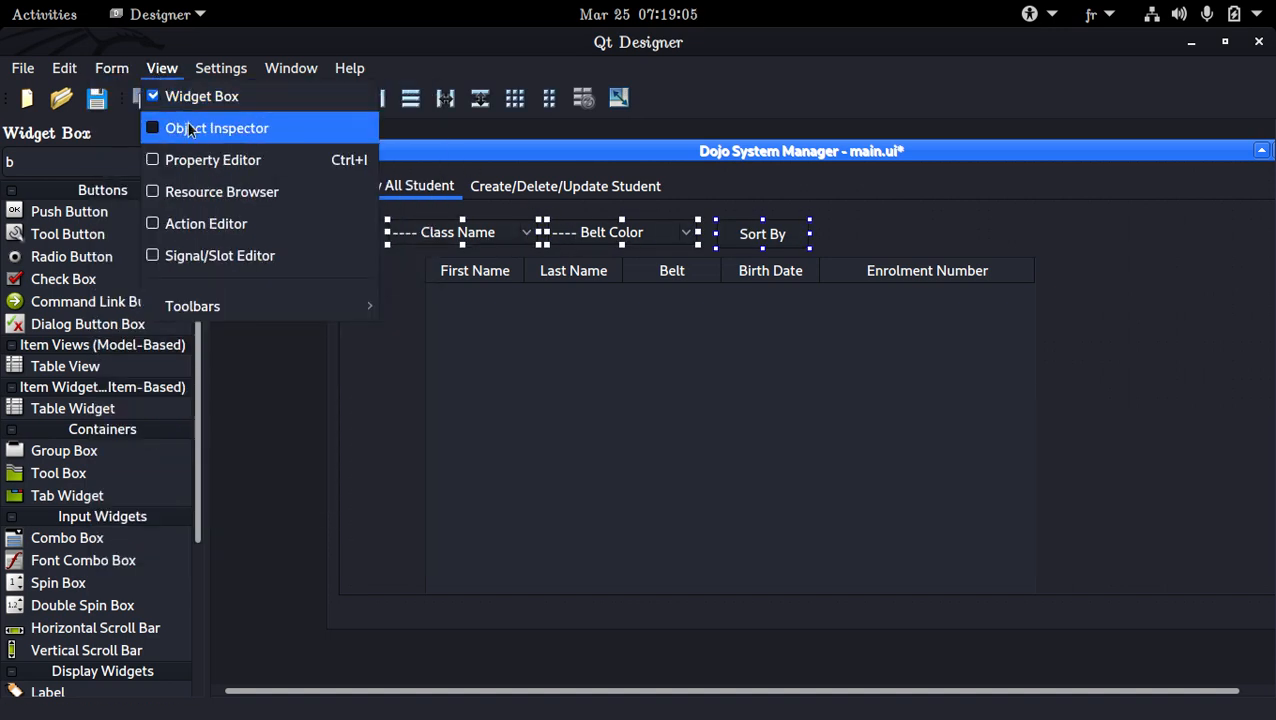
click(208, 159)
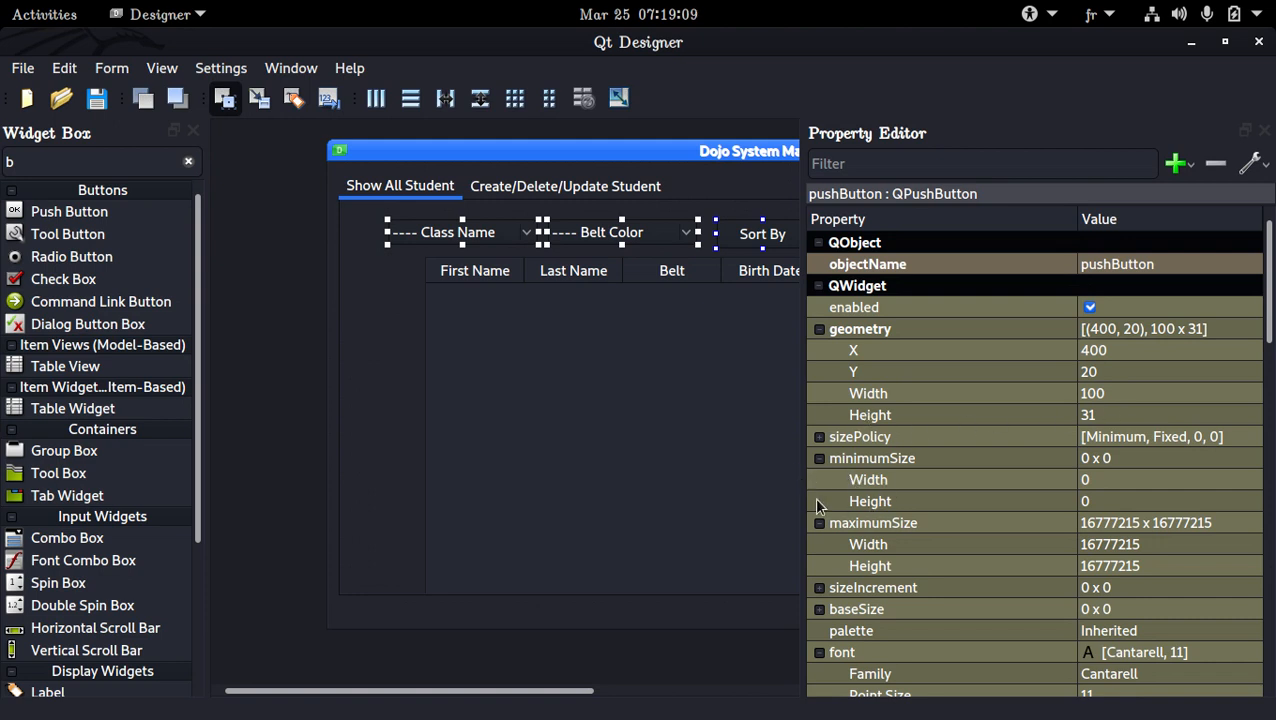
click(1150, 501)
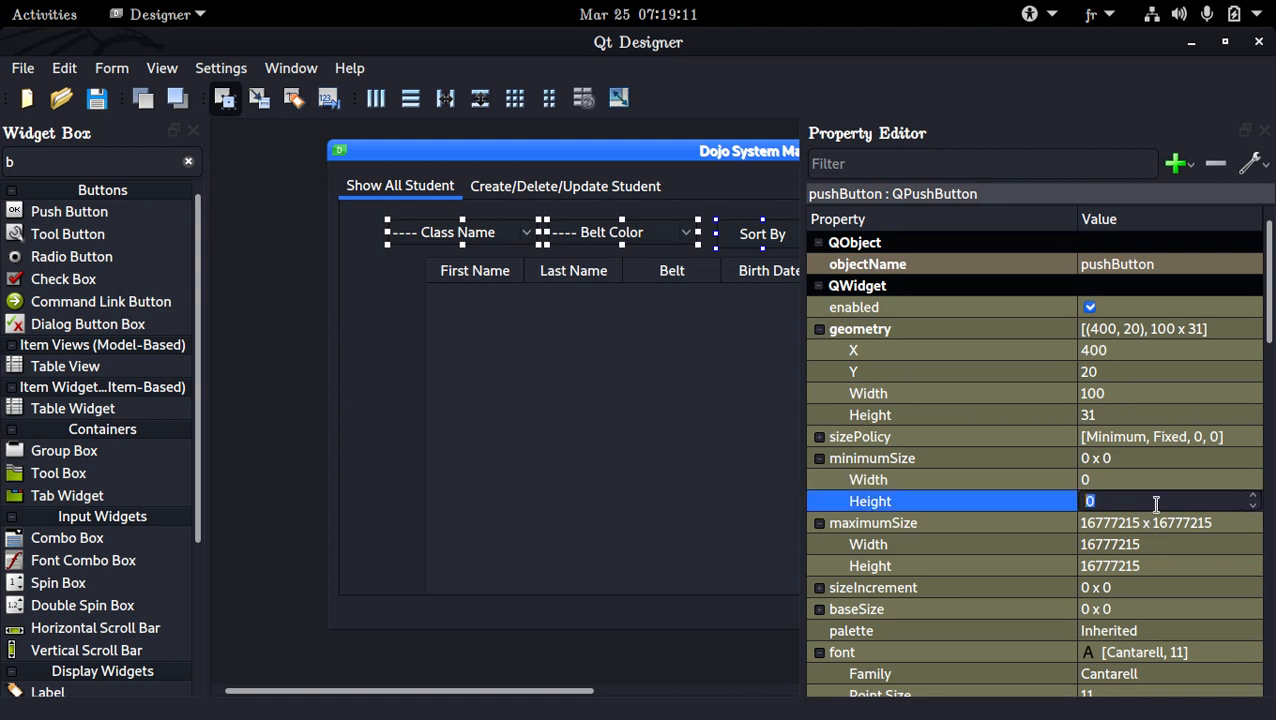
text(50)
key(Return)
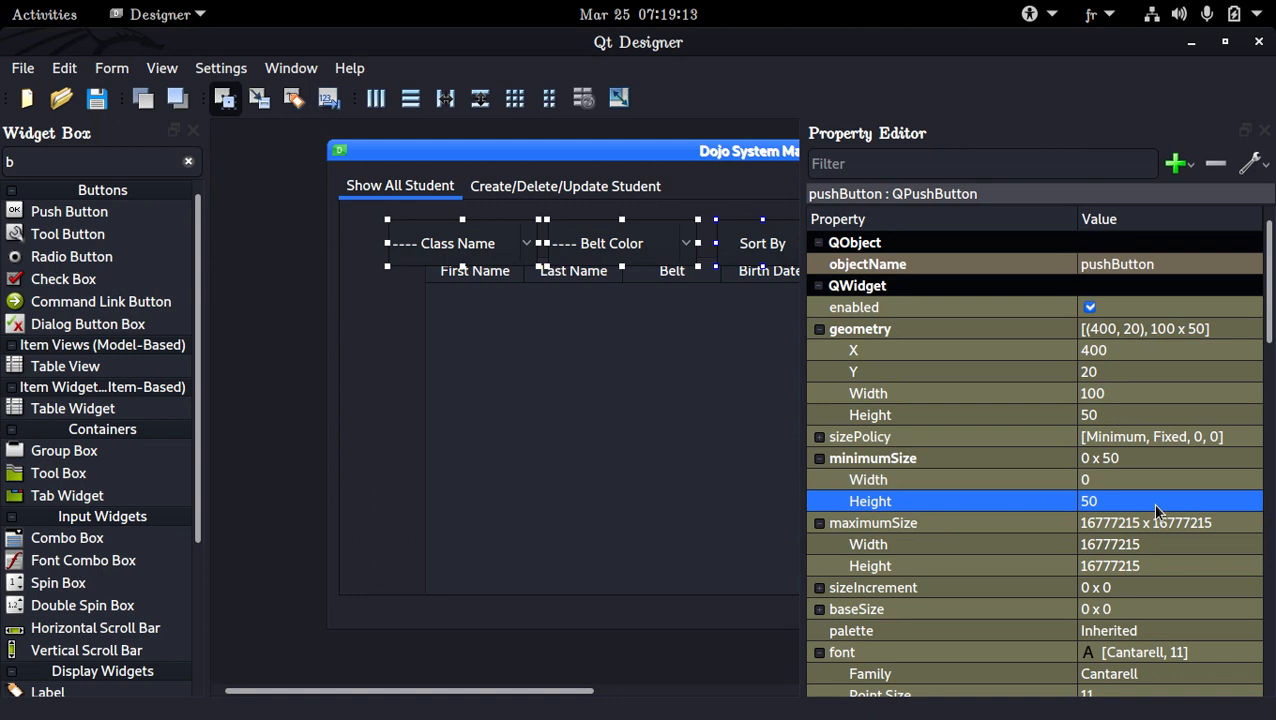
Close the Property Editor and move the student table down to clear the row of combo boxes and the button
click(498, 341)
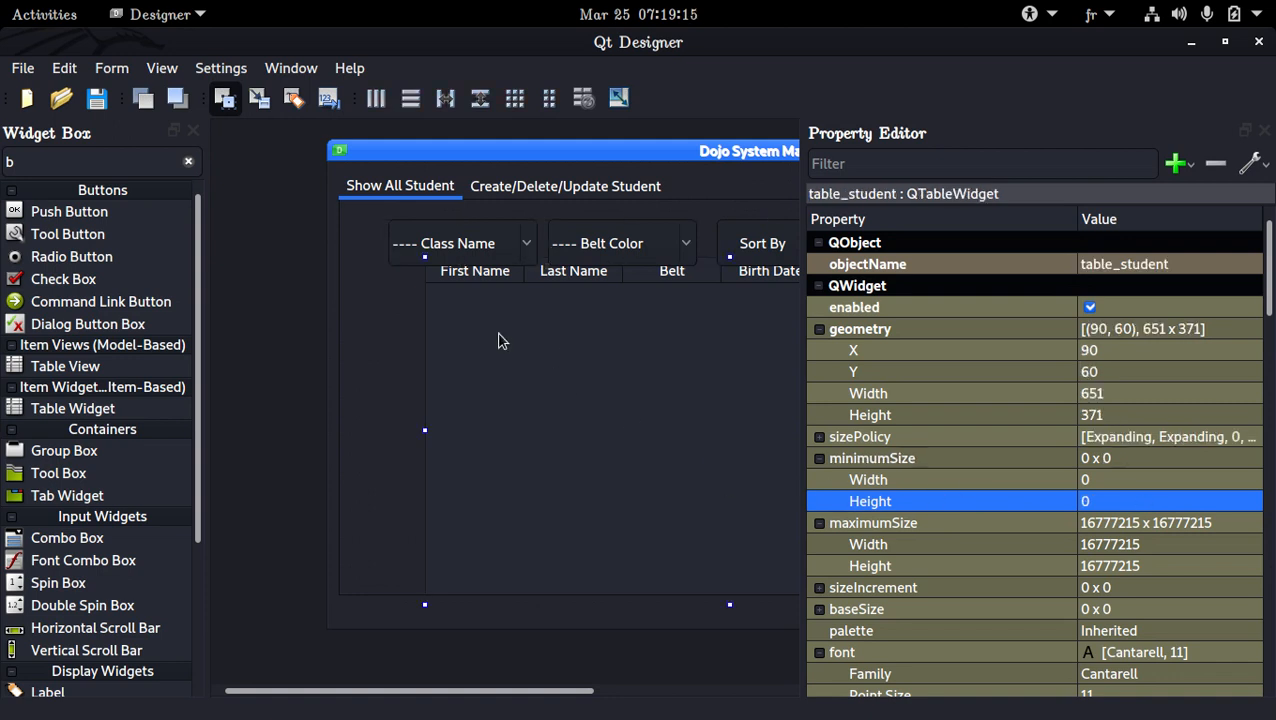
click(390, 364)
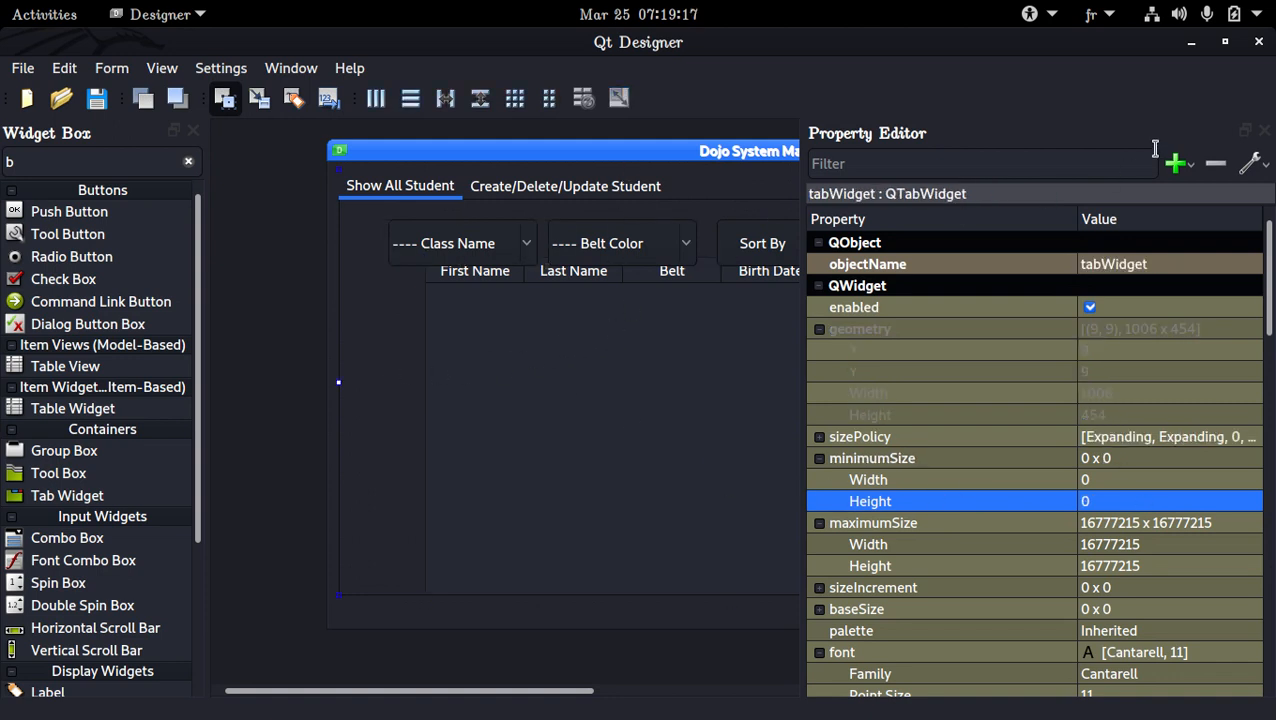
click(1262, 131)
click(899, 302)
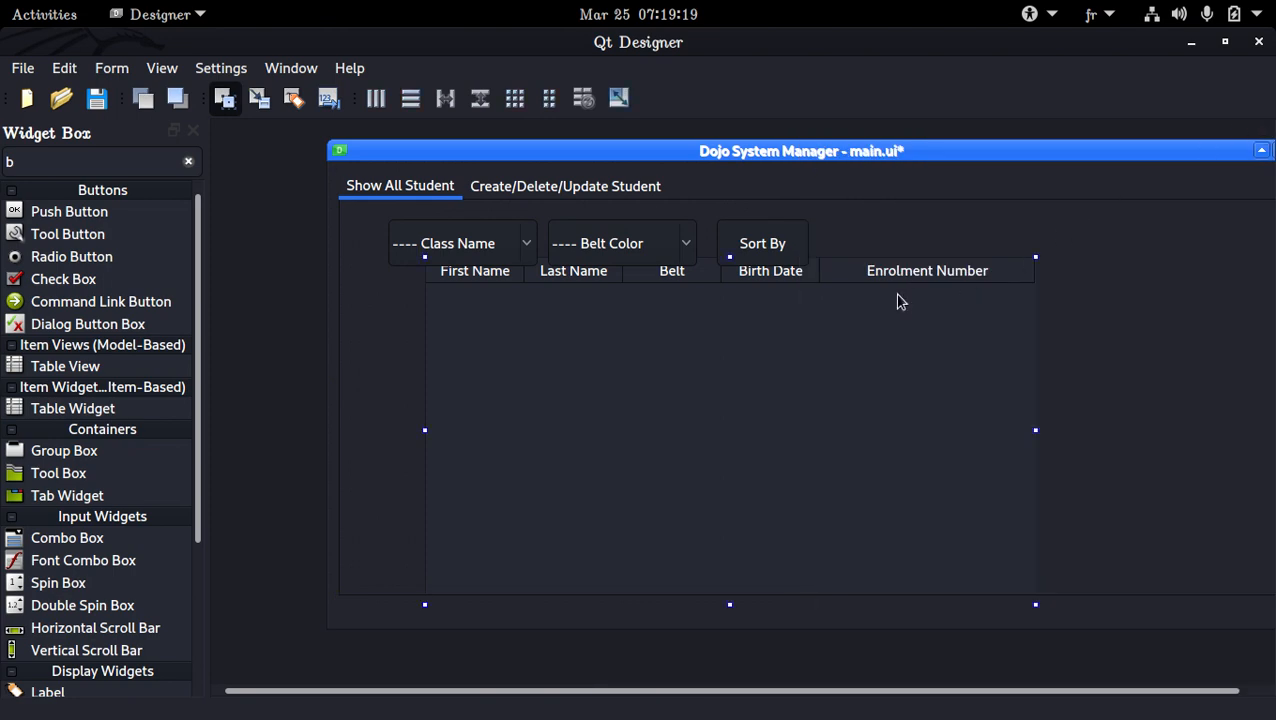
click(1107, 265)
mouse_move(747, 241)
mouse_down()
mouse_move(846, 230)
mouse_move(747, 241)
mouse_up()
drag(869, 297, 861, 315)
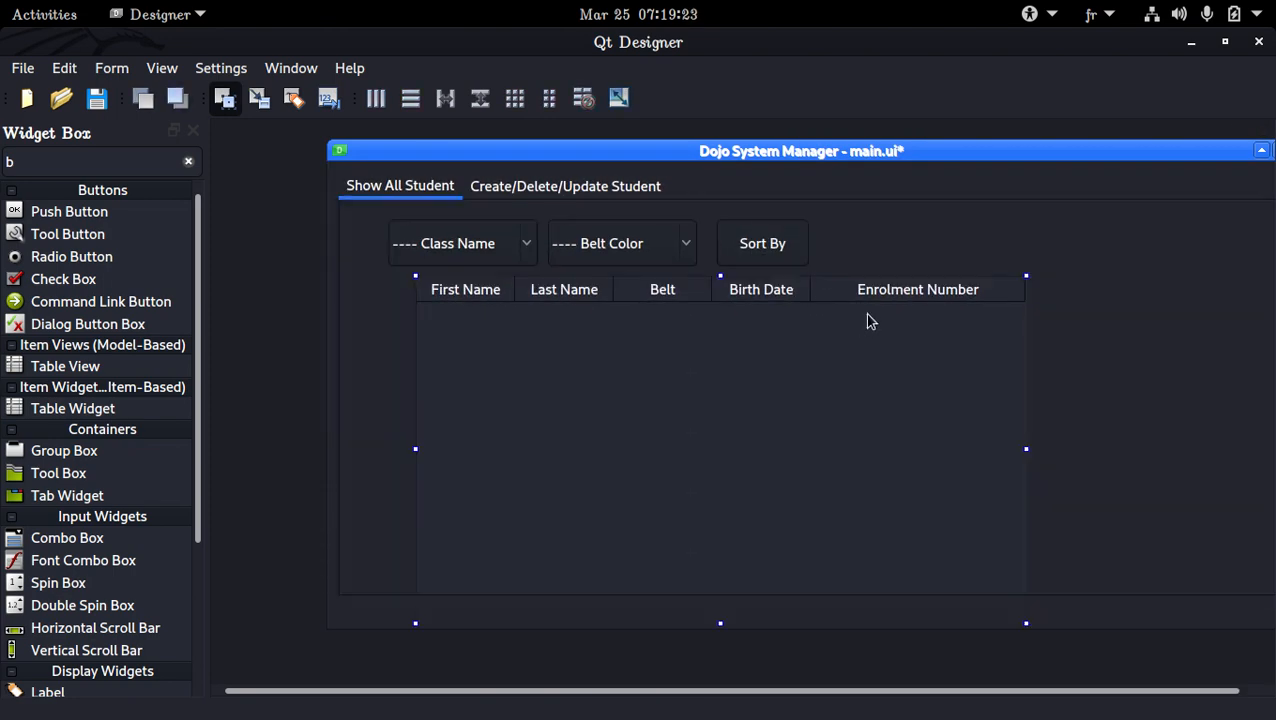
Lay out the Show All Student tab in a grid and reposition the form window so it is fully in view
right_click(1121, 320)
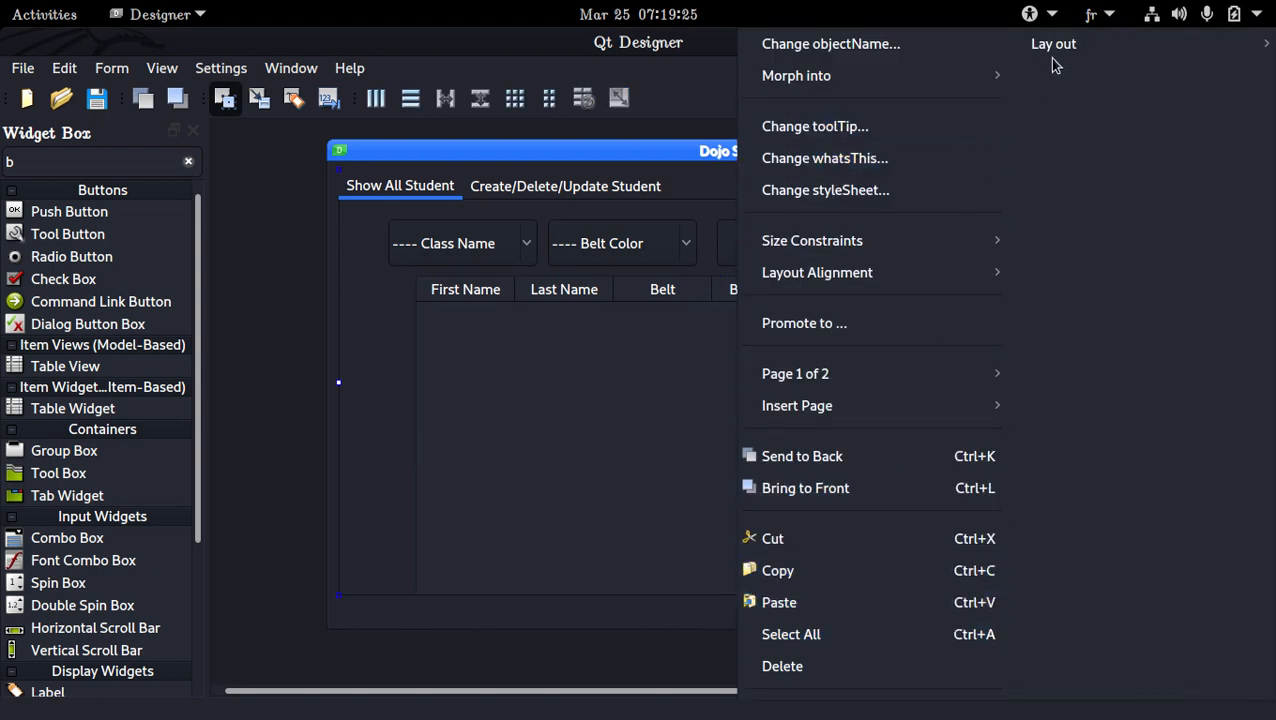
mouse_move(1058, 50)
click(840, 199)
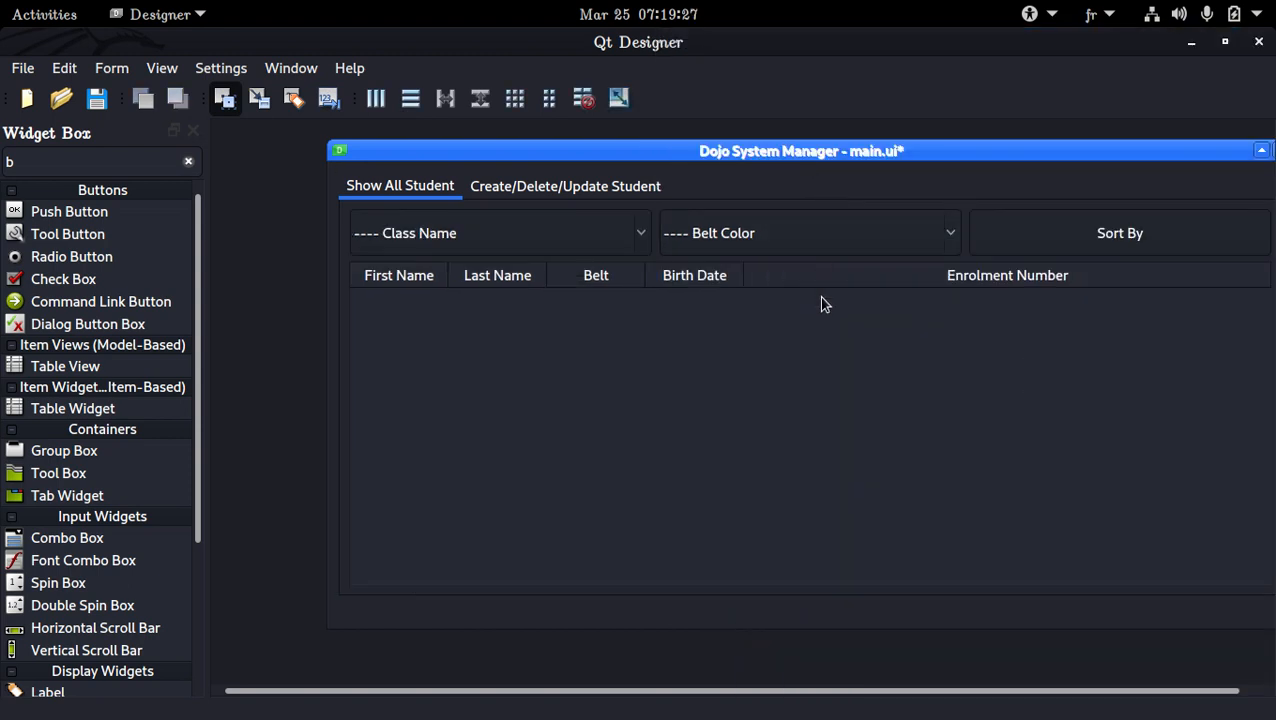
drag(826, 151, 741, 162)
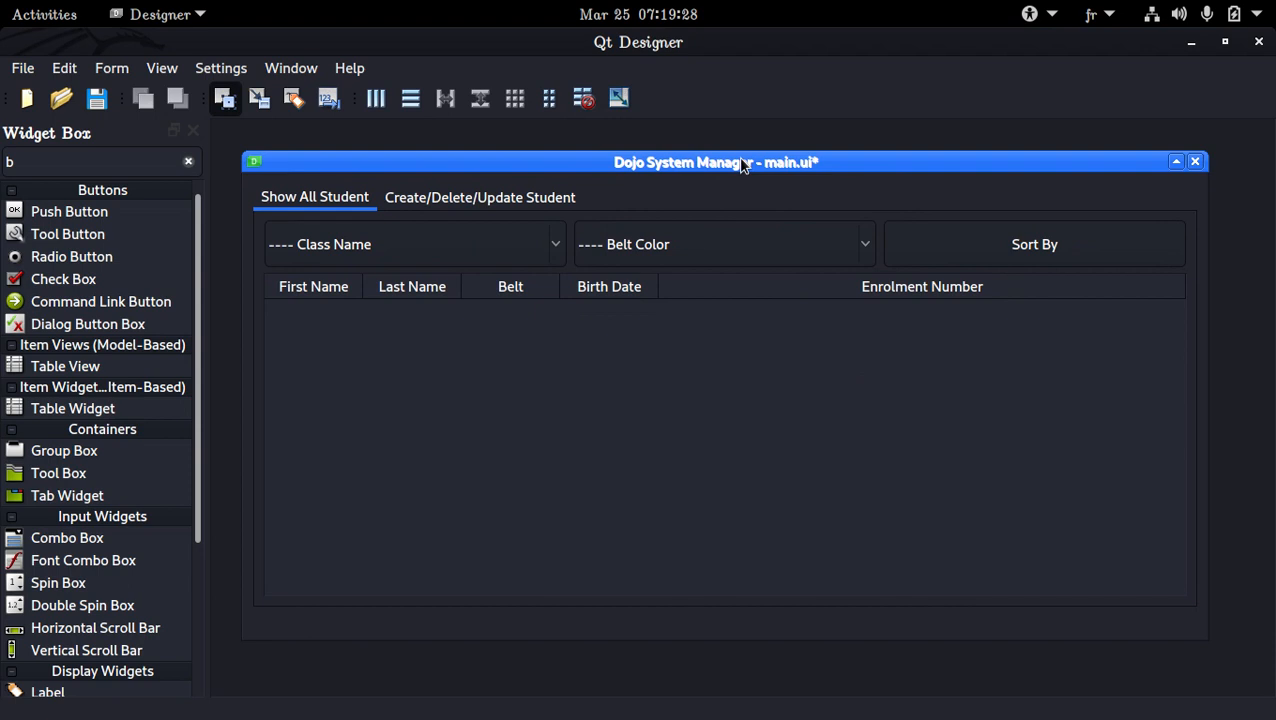
Check the student table's column list in its item editor, leave it as is, and save main.ui
right_click(563, 298)
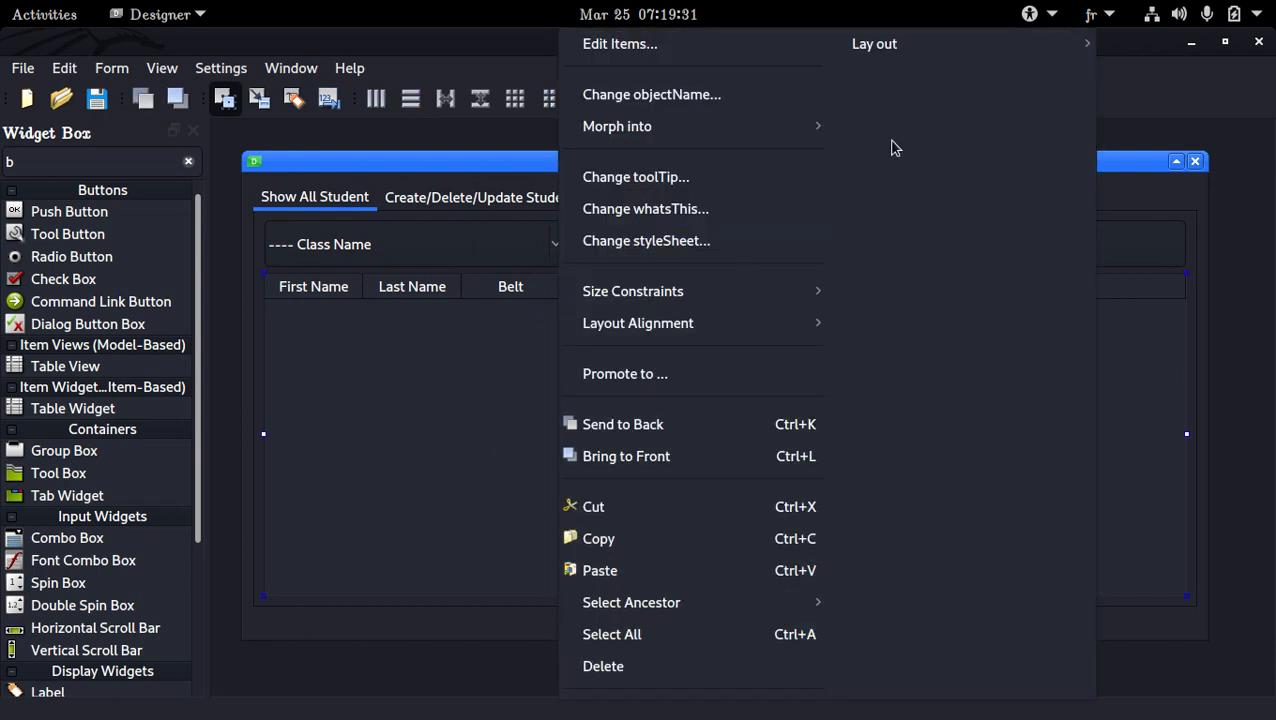
click(354, 410)
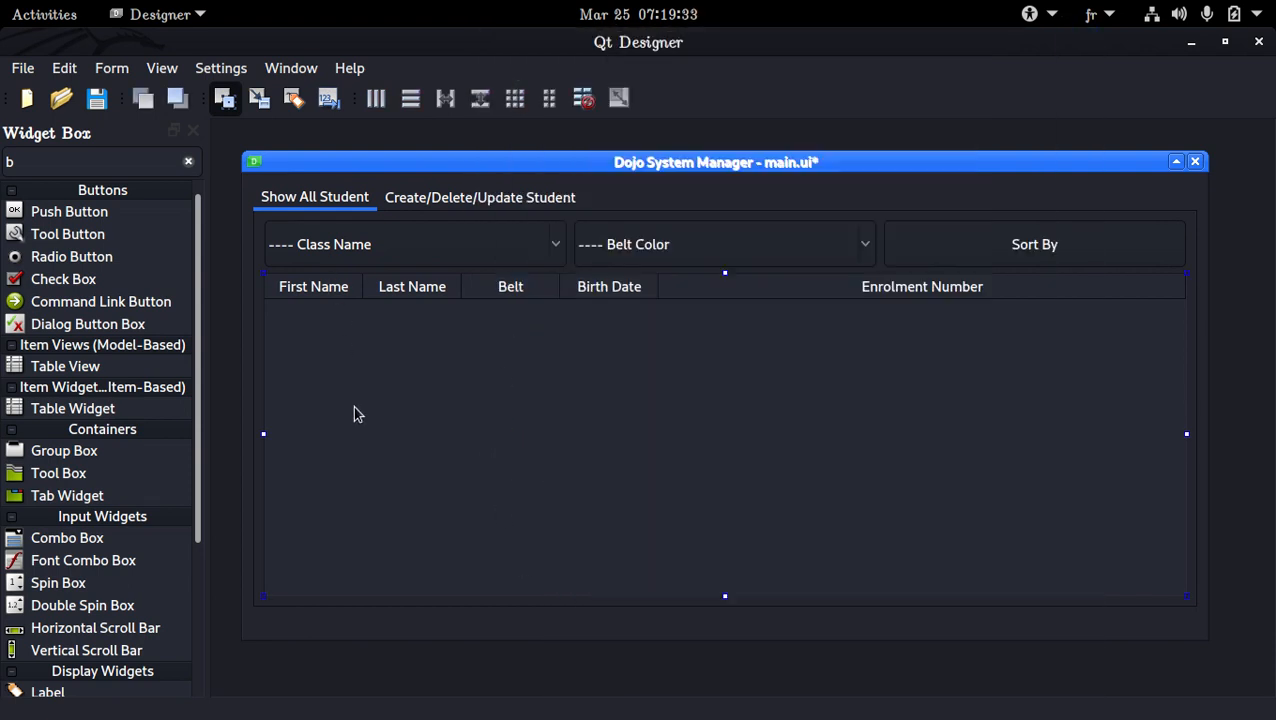
double_click(353, 406)
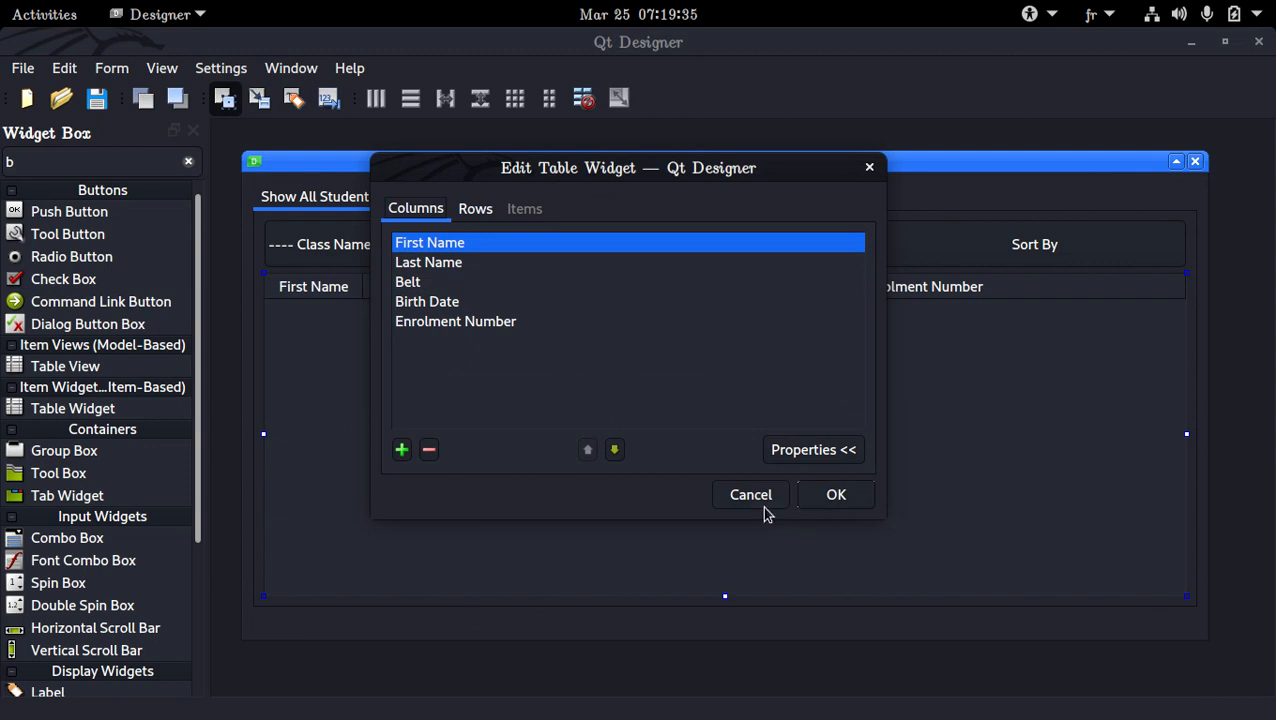
click(836, 500)
click(786, 251)
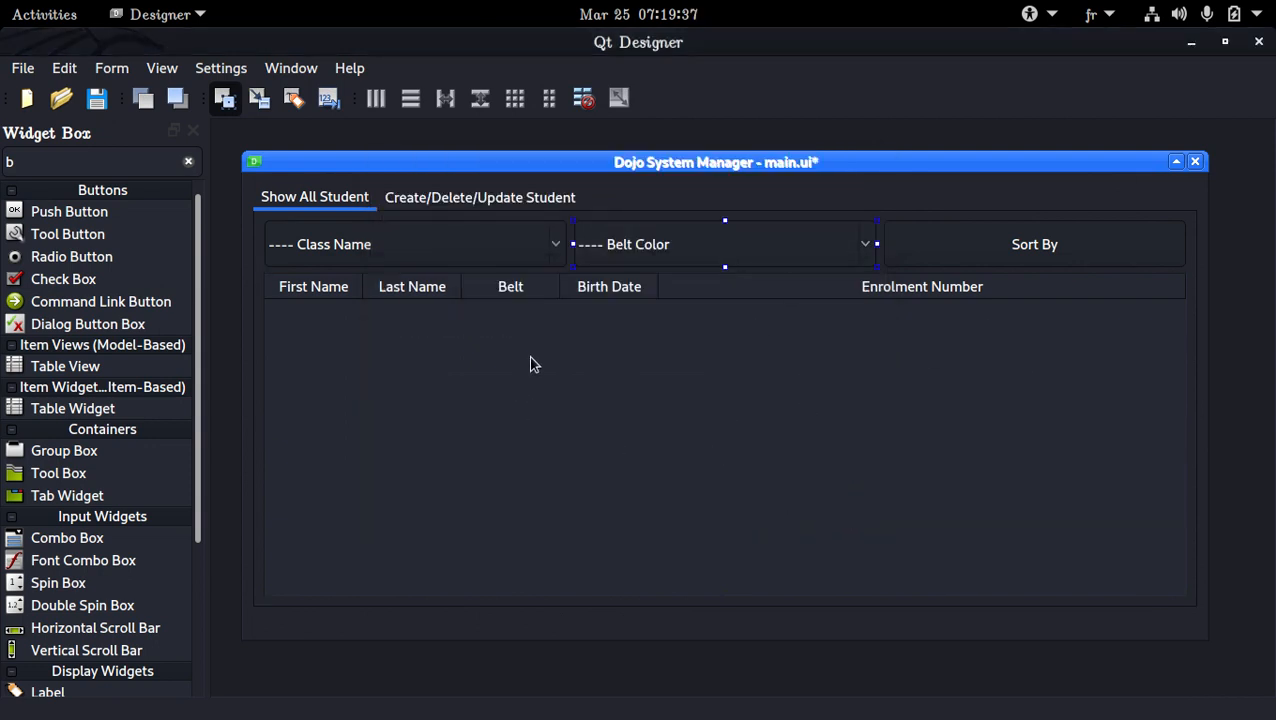
click(496, 452)
click(255, 328)
key(ctrl+s)
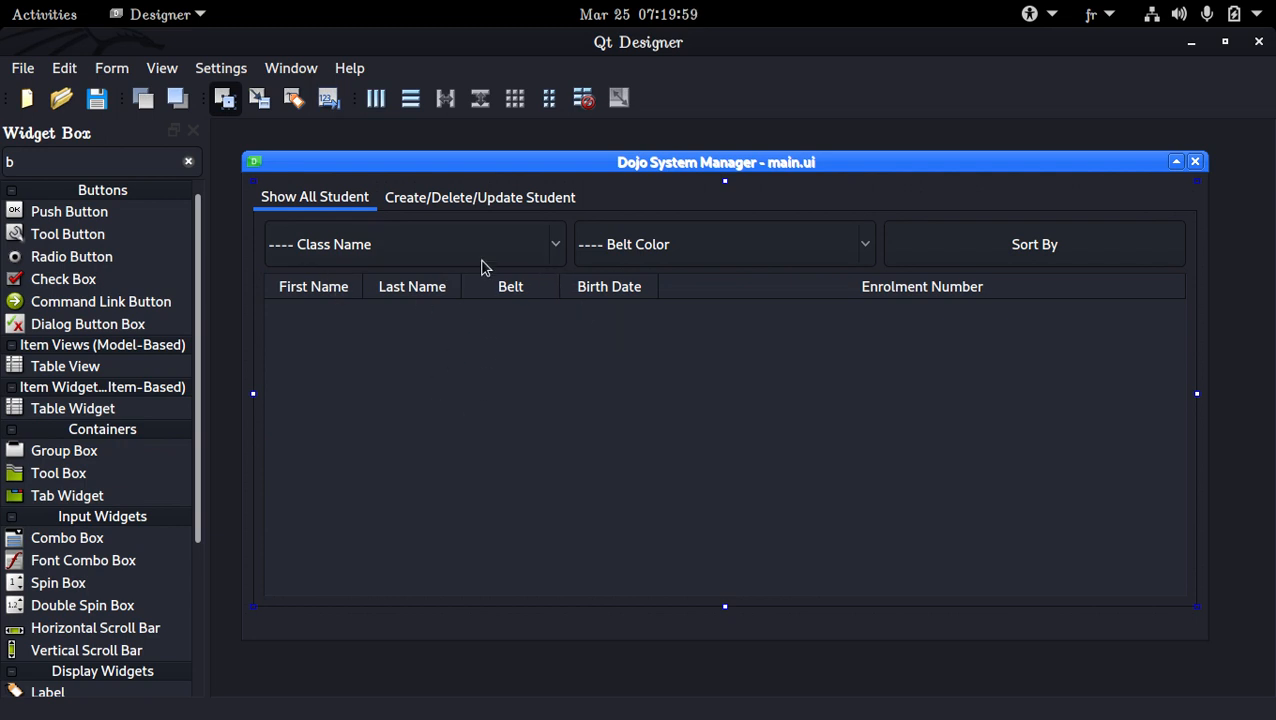
Delete the existing Student Form group from the Create/Delete/Update Student tab
click(493, 196)
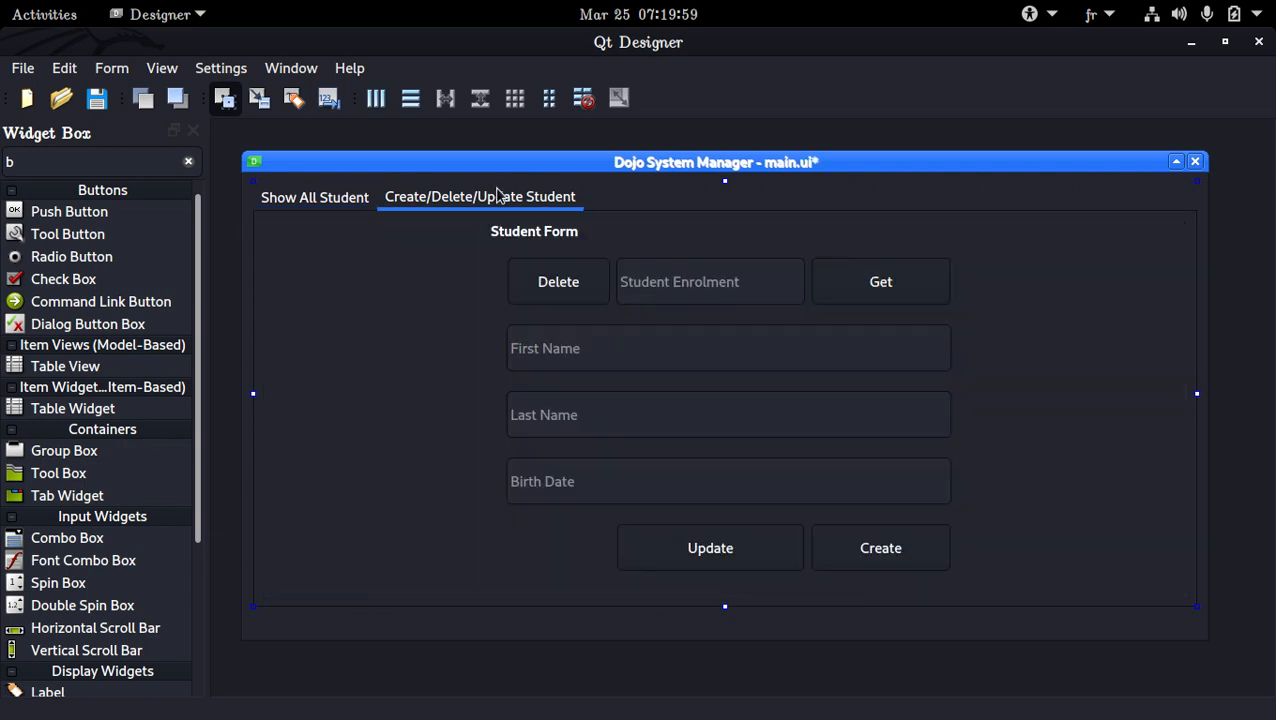
click(501, 324)
key(Delete)
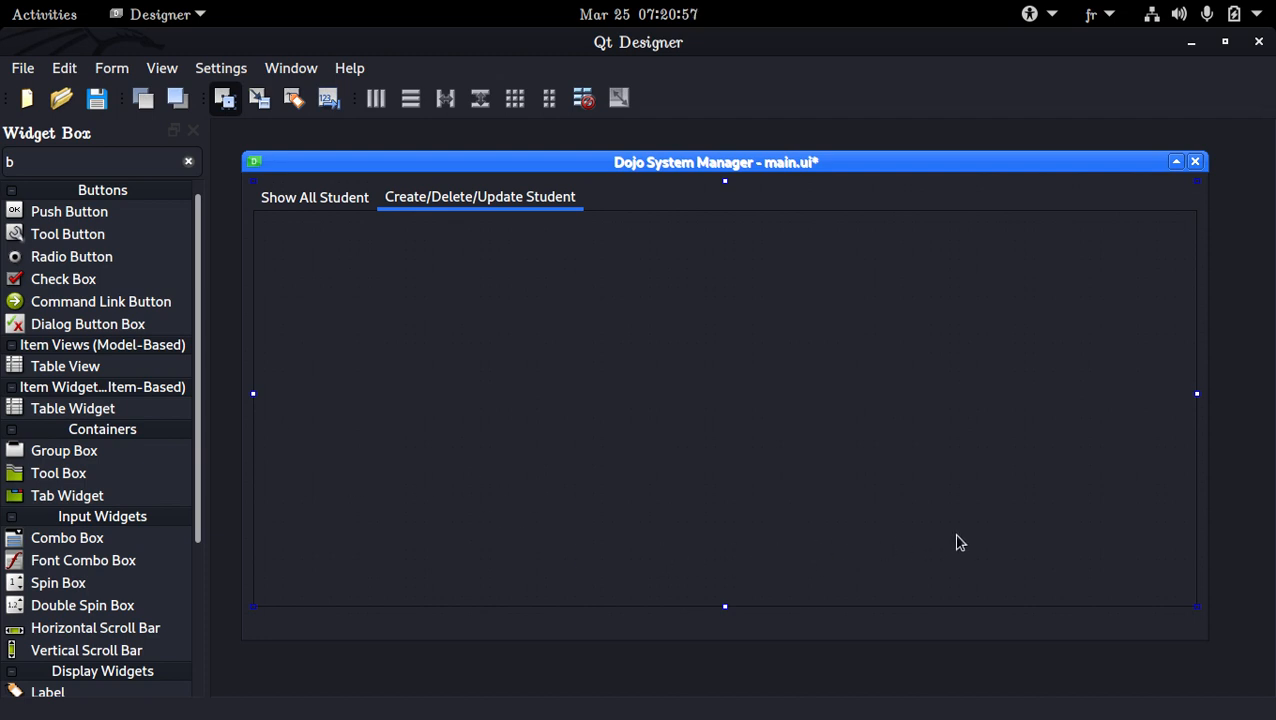
Filter the widgets by "gr", add a group box to the empty tab, and place a second group box inside it
click(188, 162)
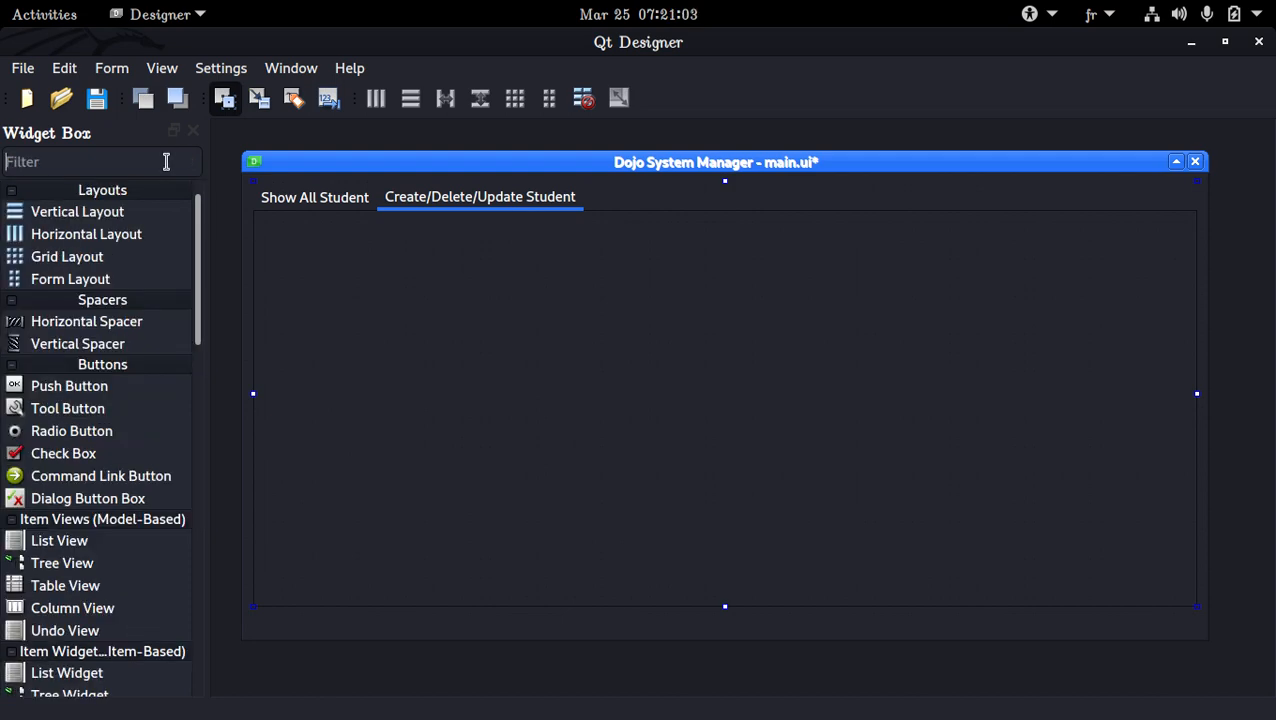
text(com)
key(BackSpace)
key(BackSpace)
text(grtou)
key(BackSpace)
key(BackSpace)
key(BackSpace)
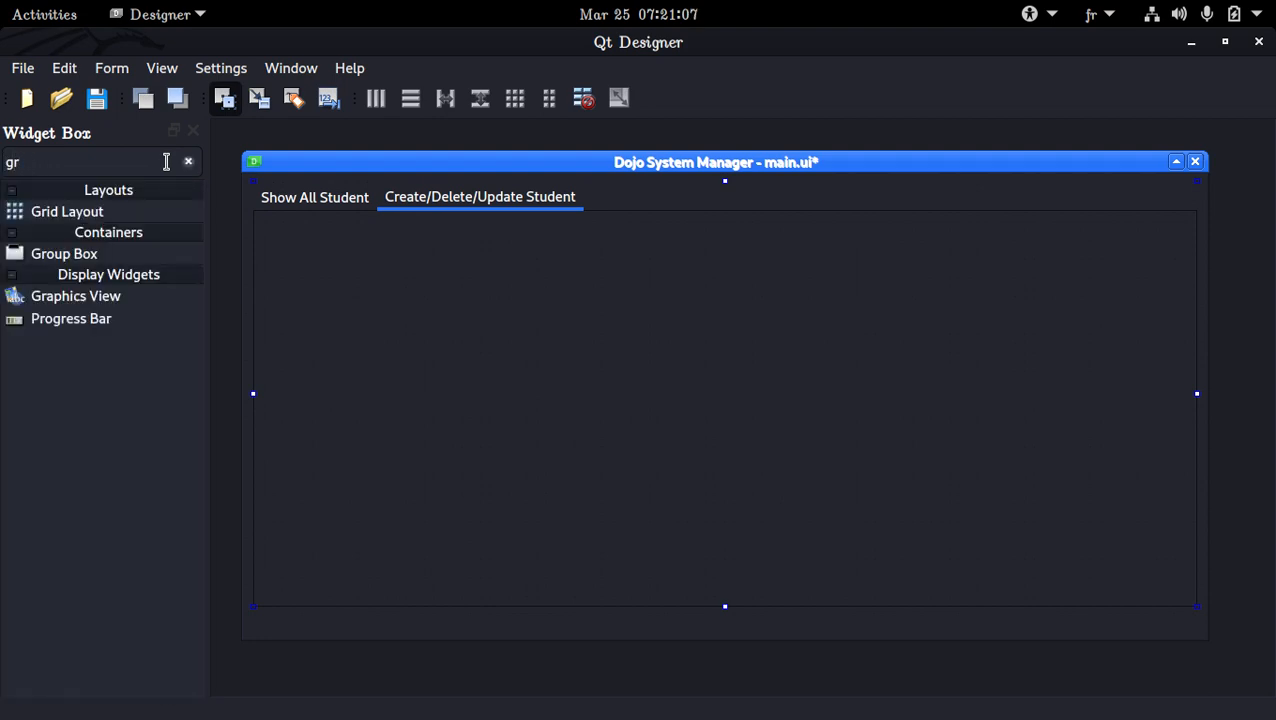
drag(148, 253, 434, 481)
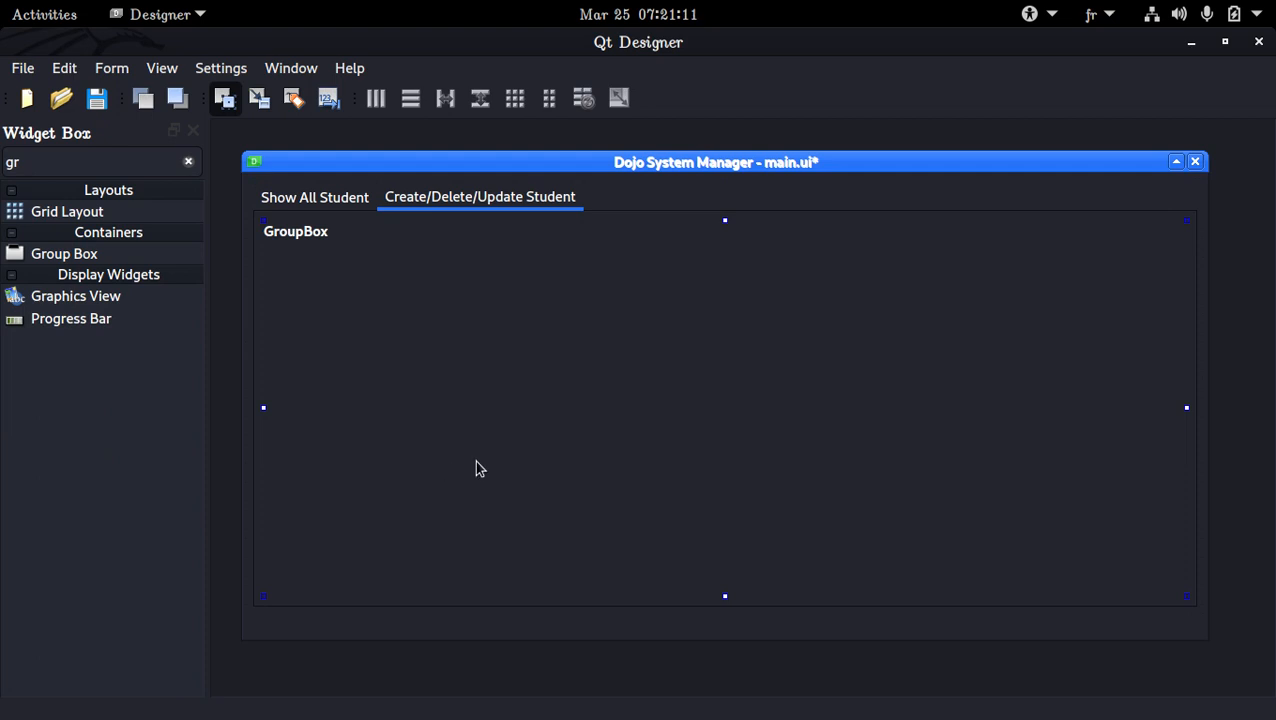
drag(98, 252, 604, 410)
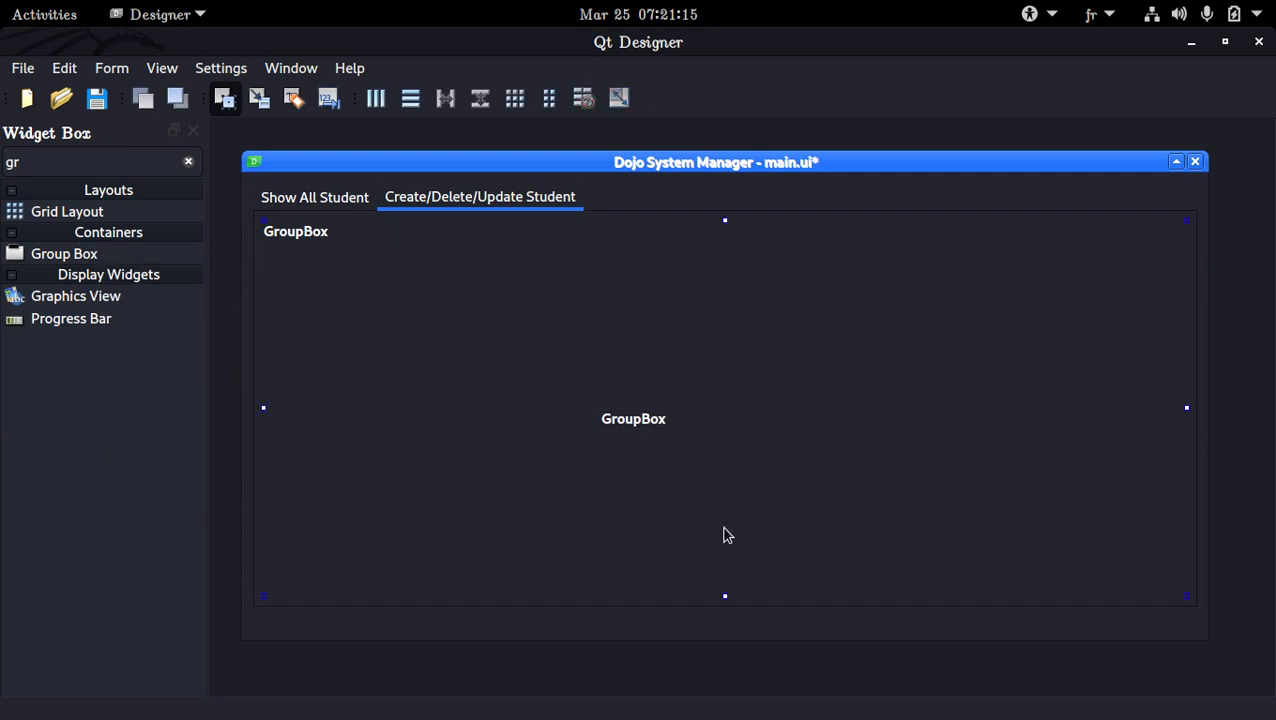
Title the inner group box "Controls"
key(ctrl+a)
click(882, 455)
click(677, 461)
double_click(650, 446)
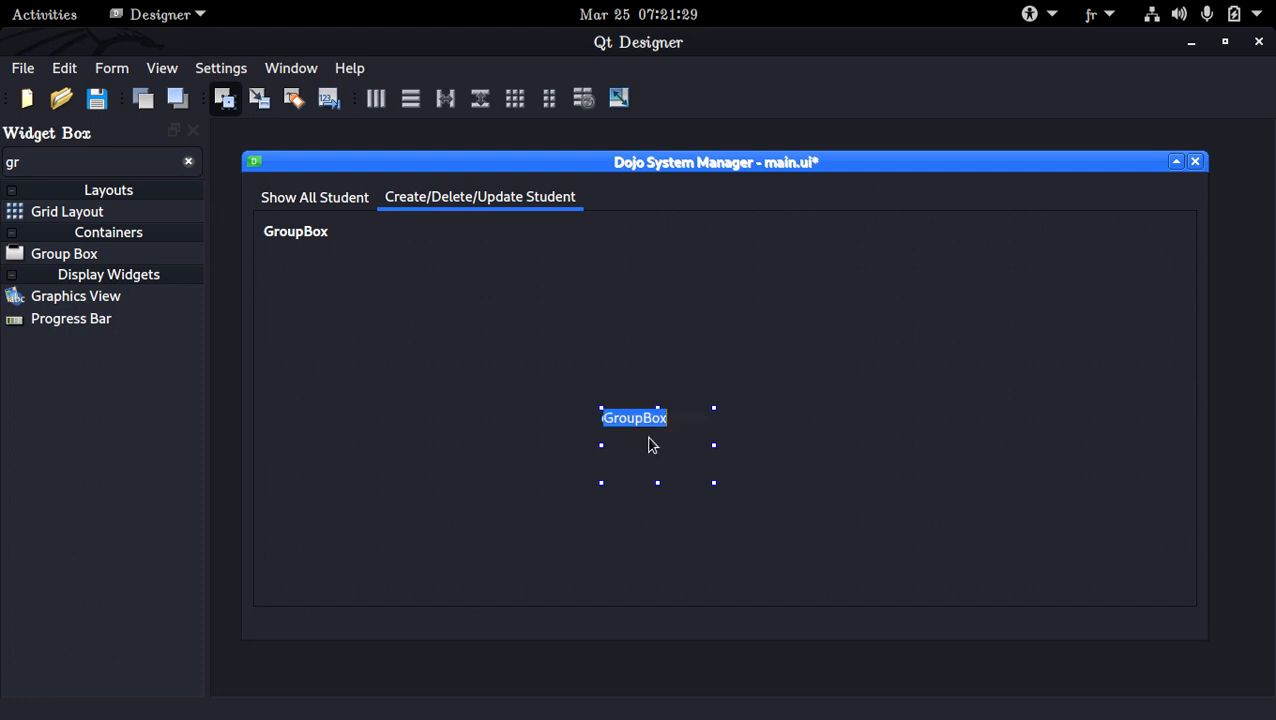
text(controls)
key(Return)
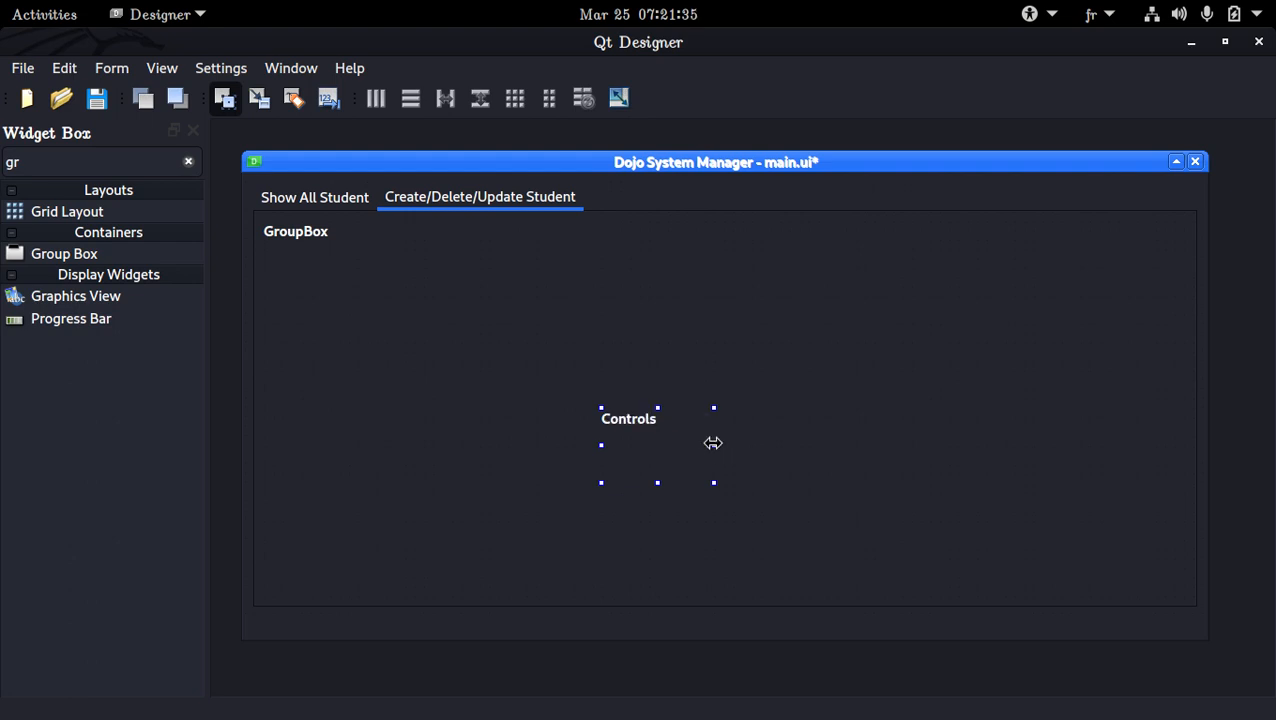
Enlarge the Controls group box so it spans most of the outer group box's width and is slightly taller
drag(713, 444, 1101, 461)
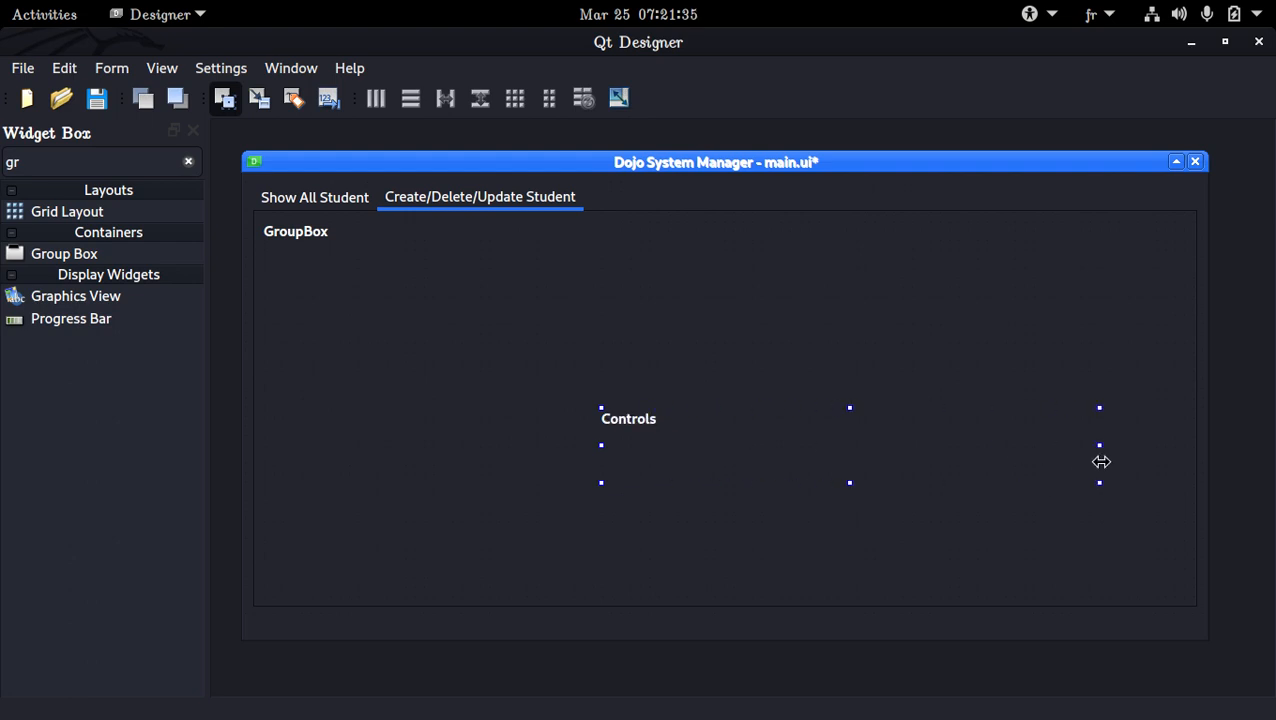
click(596, 445)
click(610, 451)
drag(601, 444, 320, 438)
drag(715, 487, 715, 518)
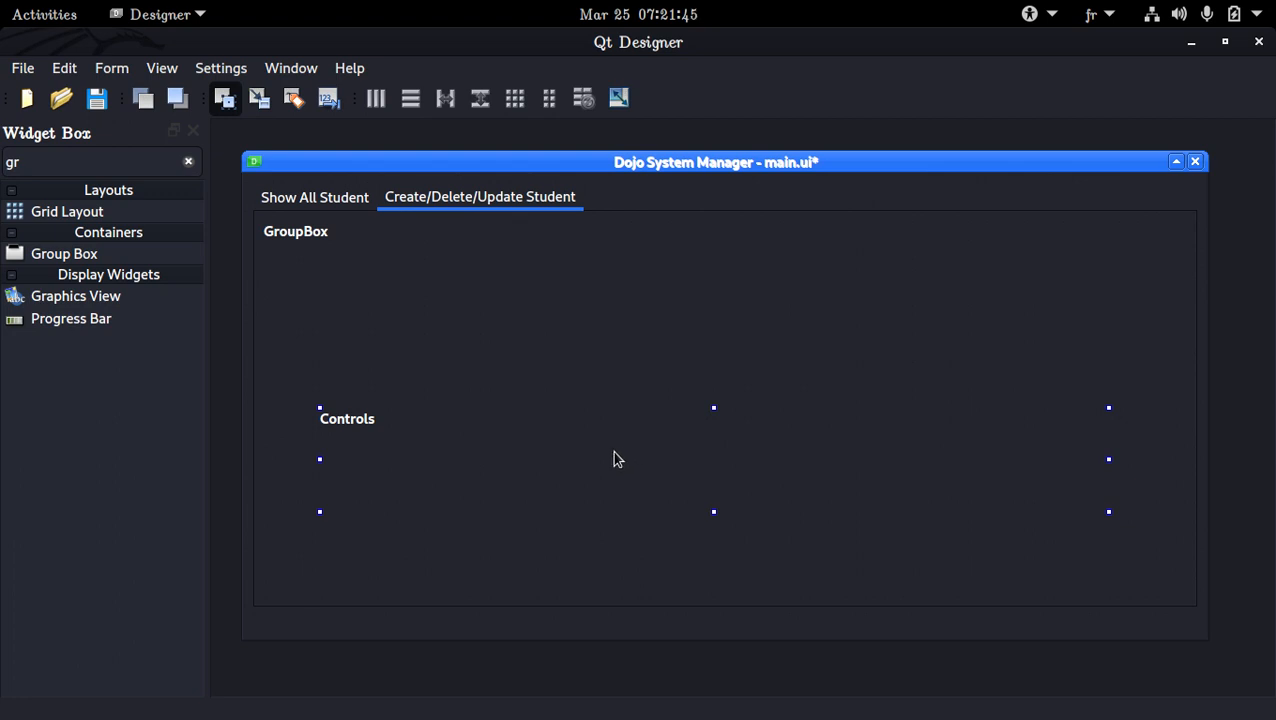
Filter the widgets by "line" and add a line edit about 261 x 41 inside the Controls group box
click(188, 161)
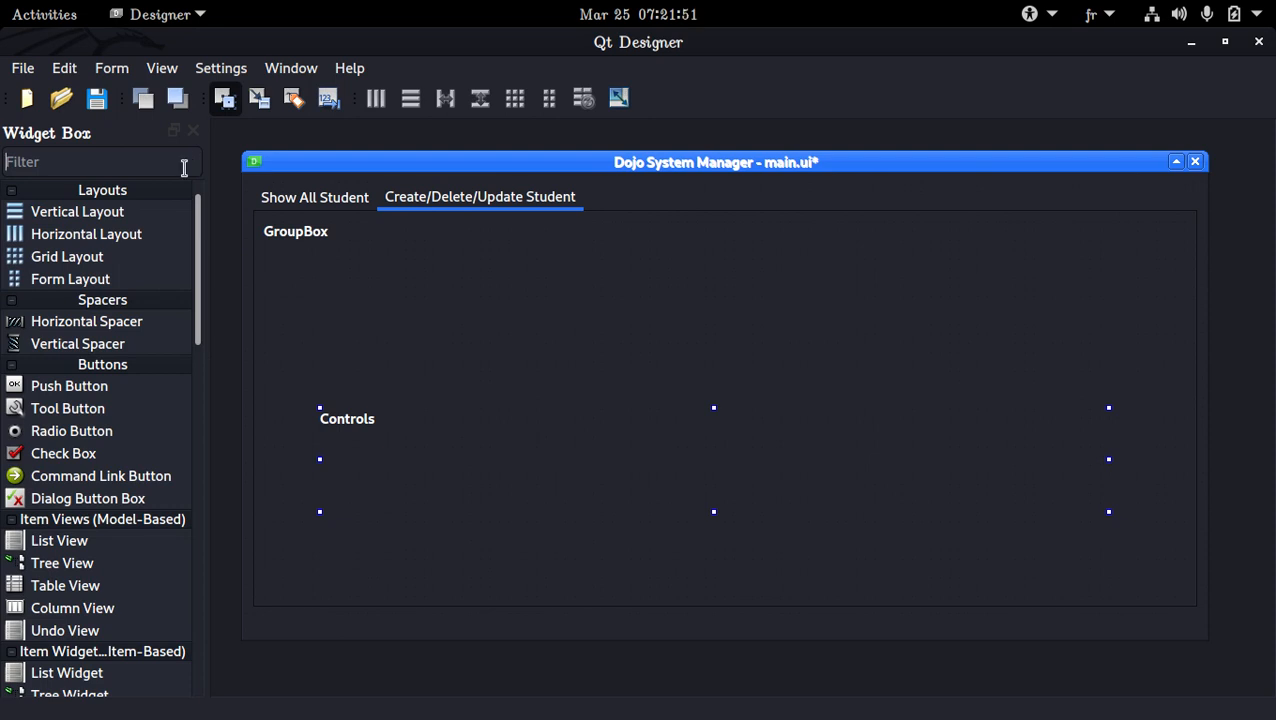
text(line)
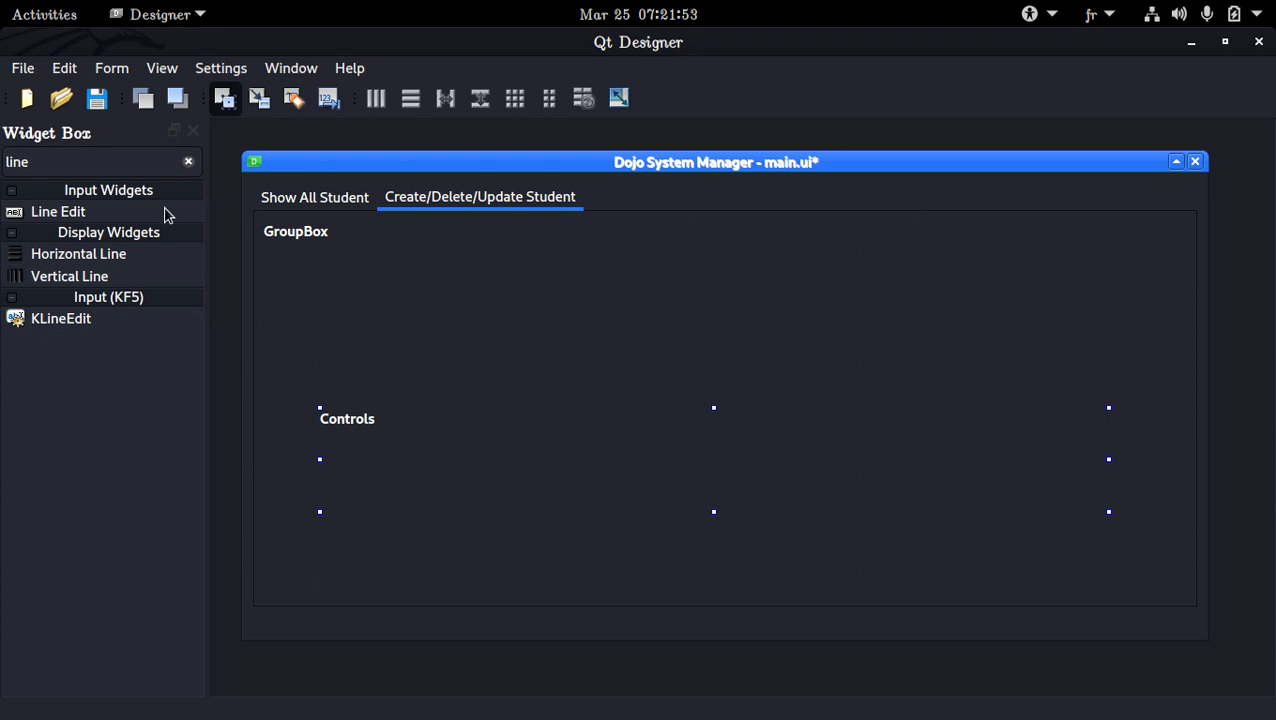
drag(165, 211, 368, 459)
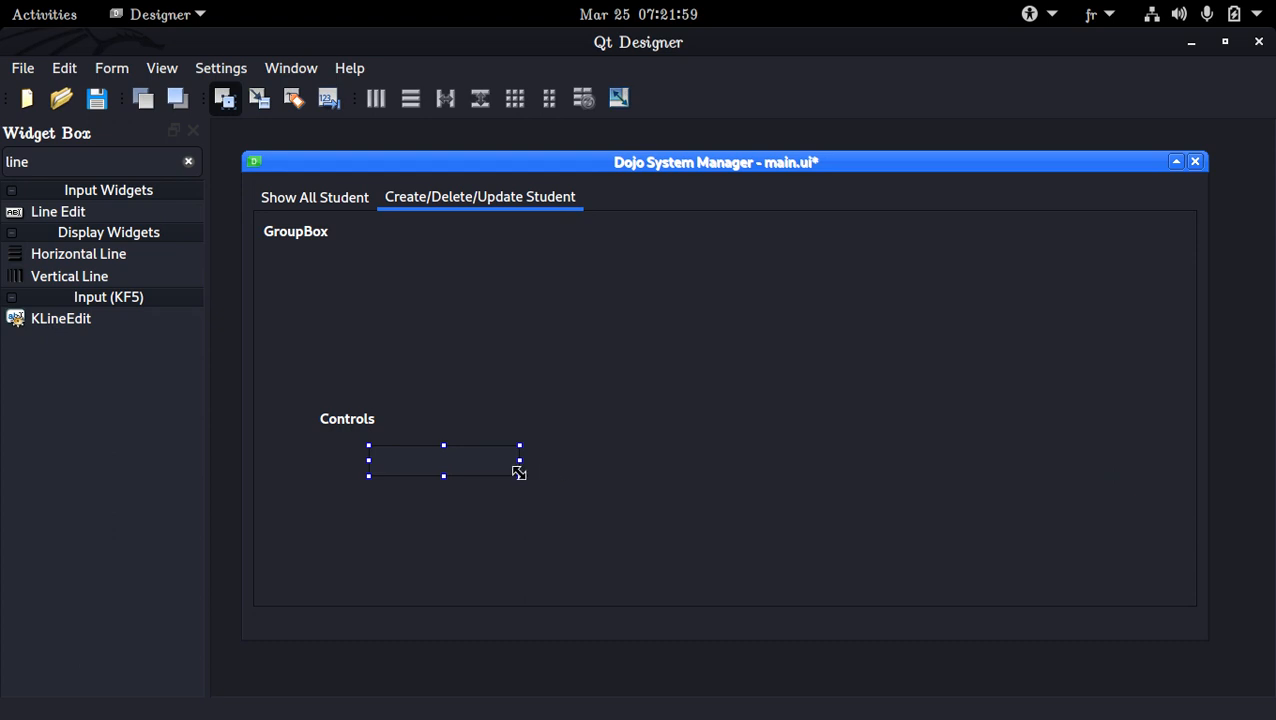
drag(520, 476, 613, 482)
click(351, 459)
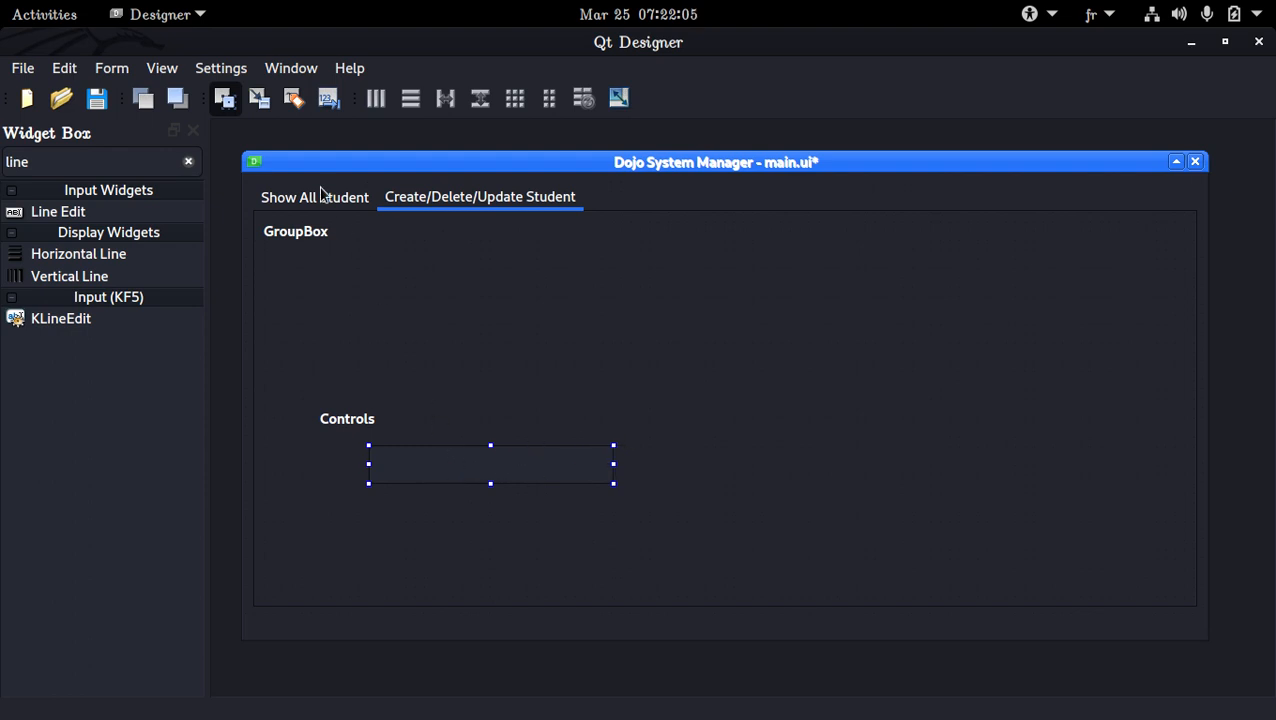
Set the line edit's placeholder text to "Enrolment Number" using the Property Editor, and close the editor
click(217, 70)
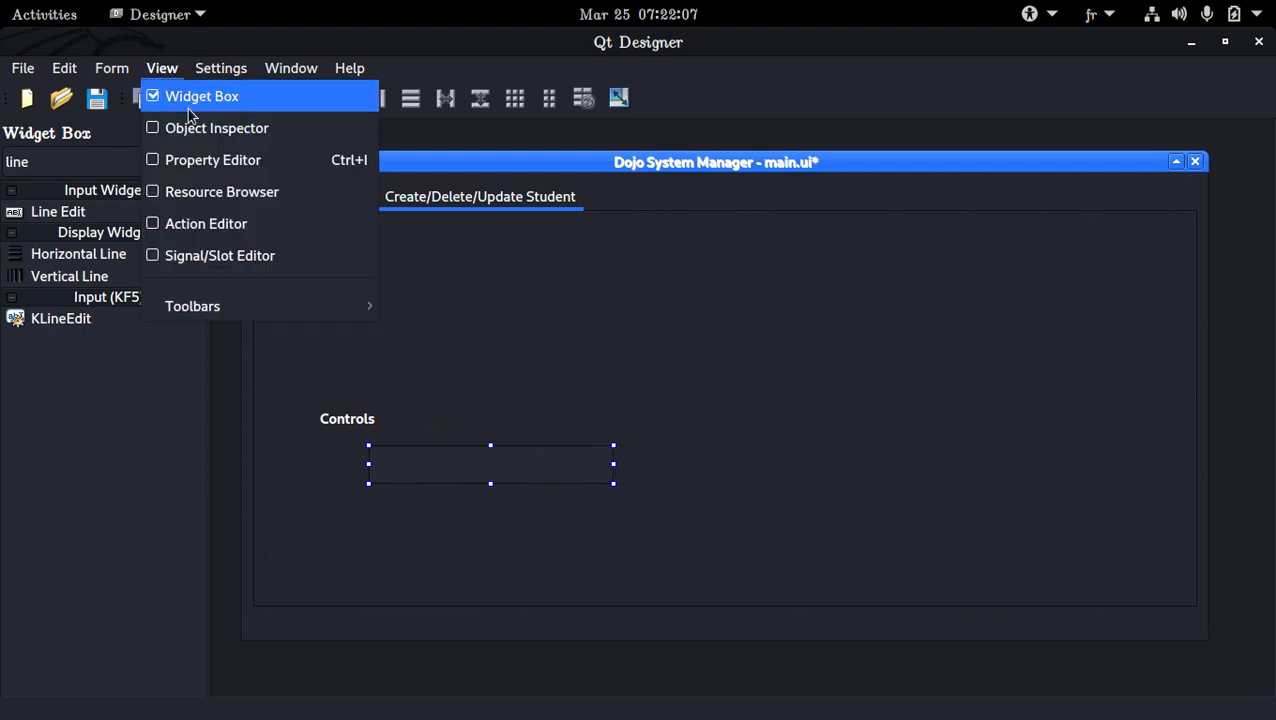
click(181, 162)
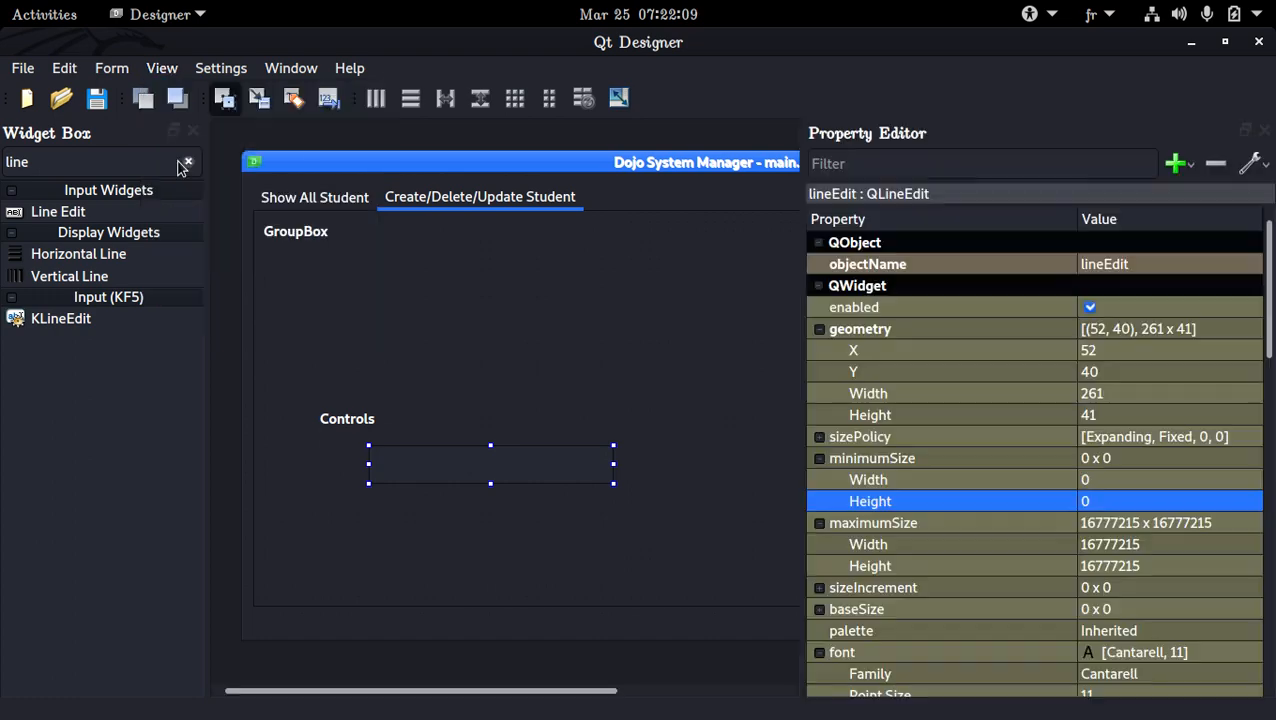
scroll(947, 444, down, 10)
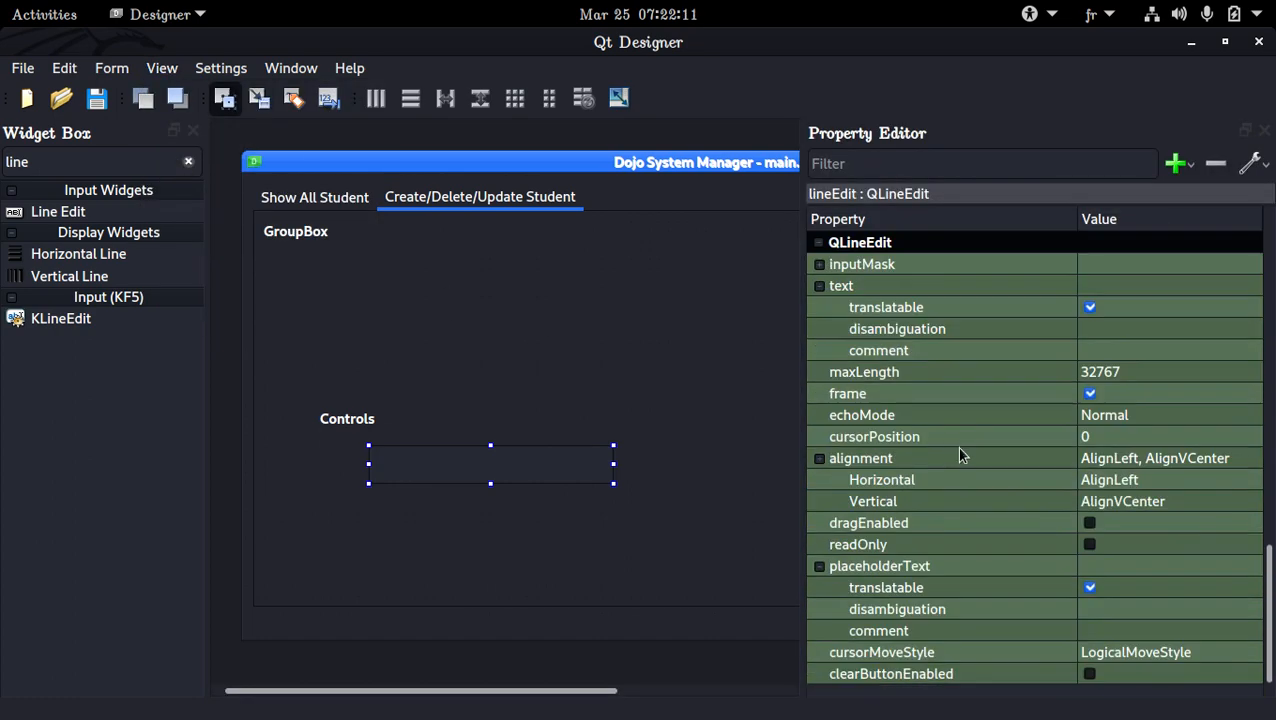
click(1153, 567)
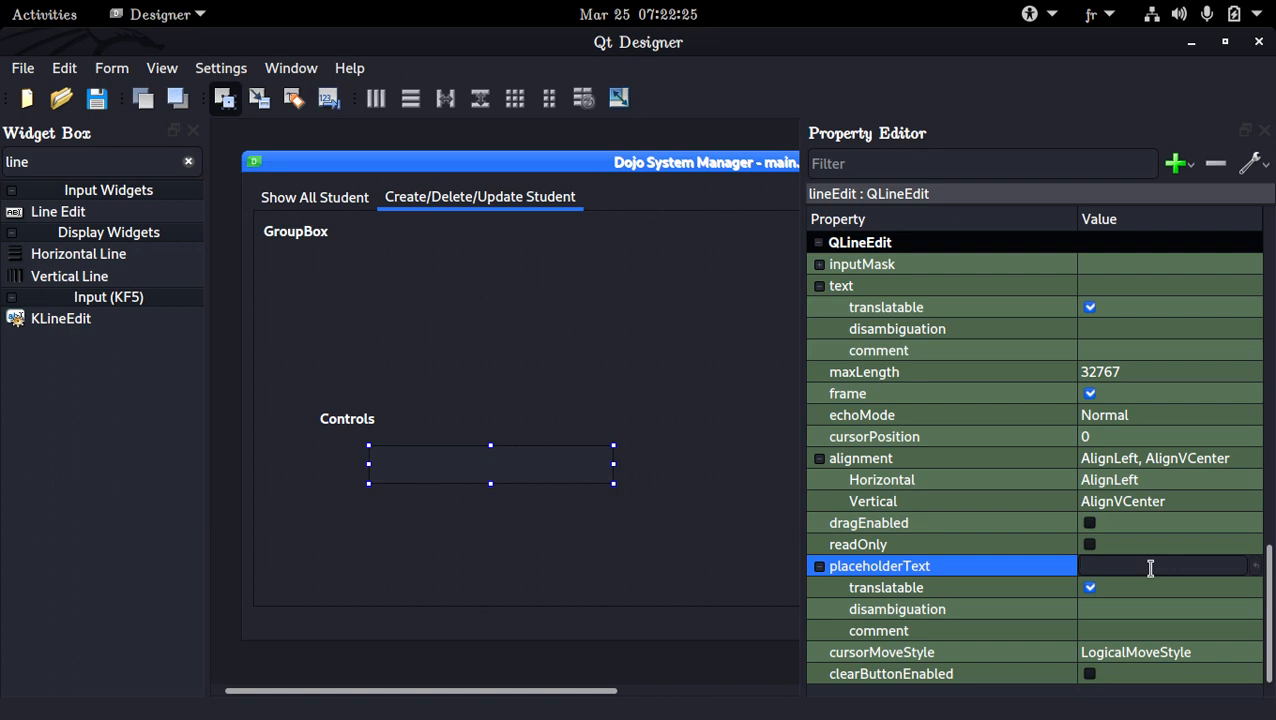
text(E)
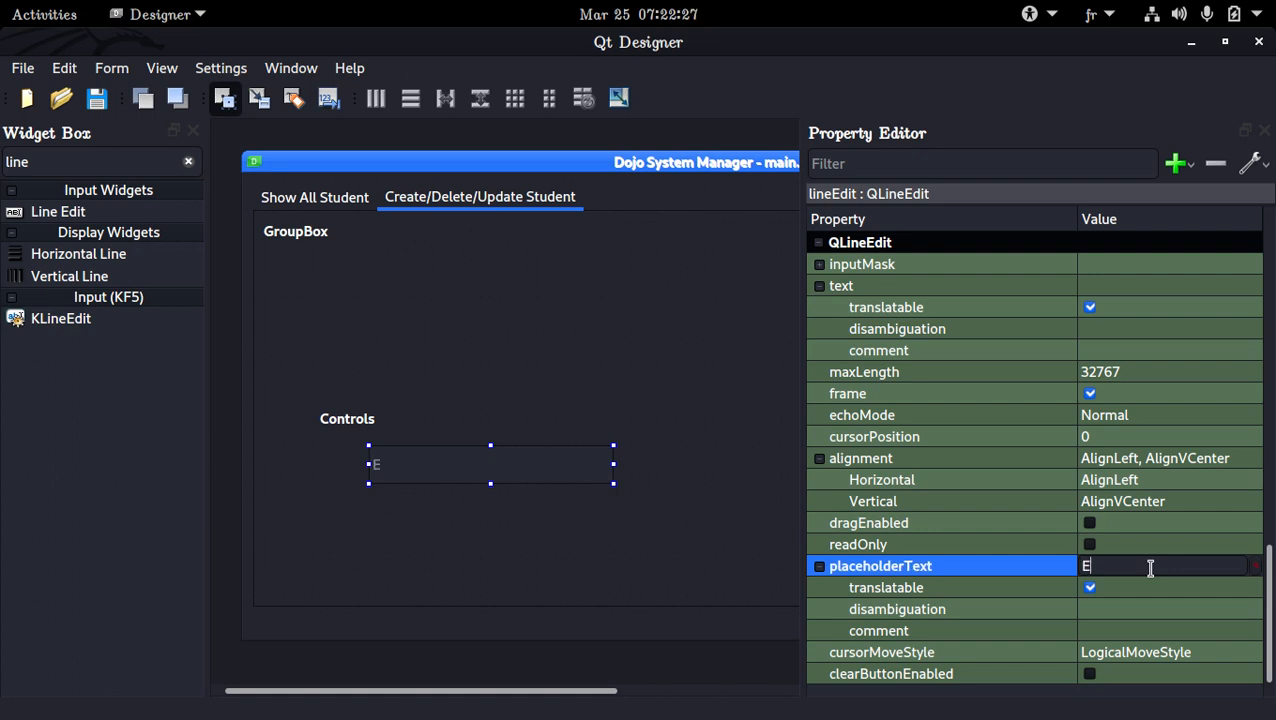
text(nrolment)
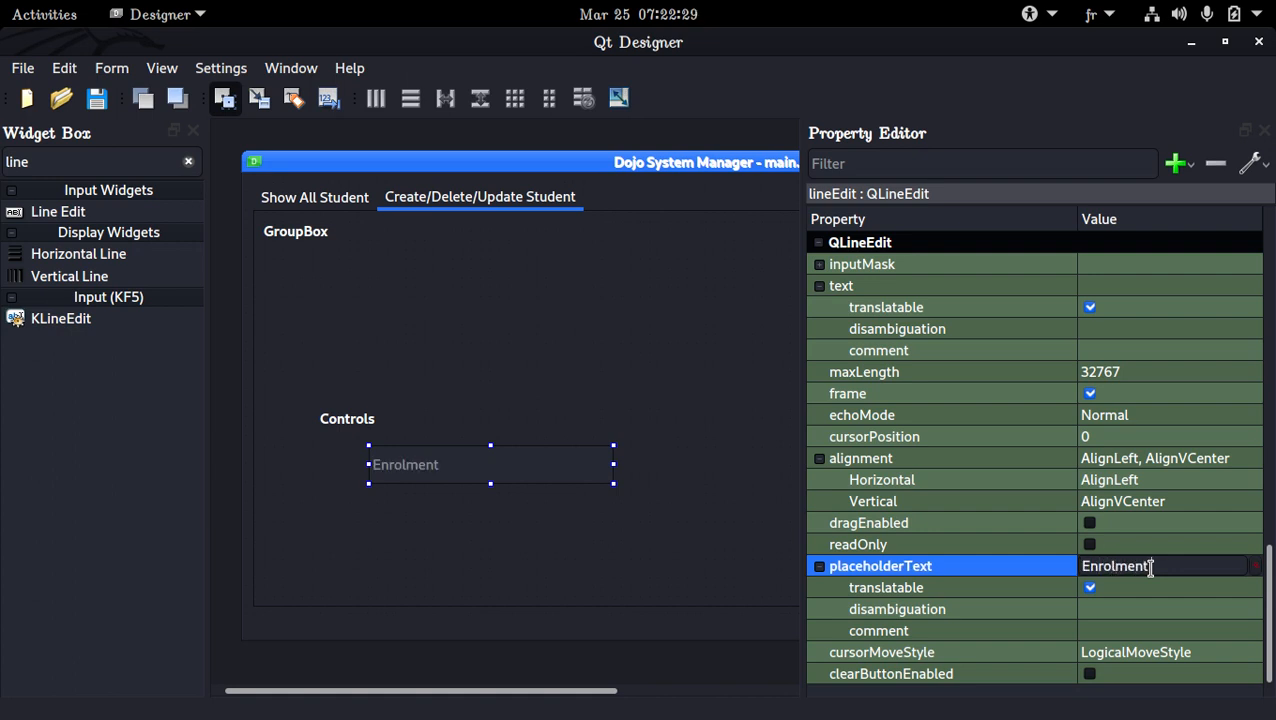
text( Number)
key(Return)
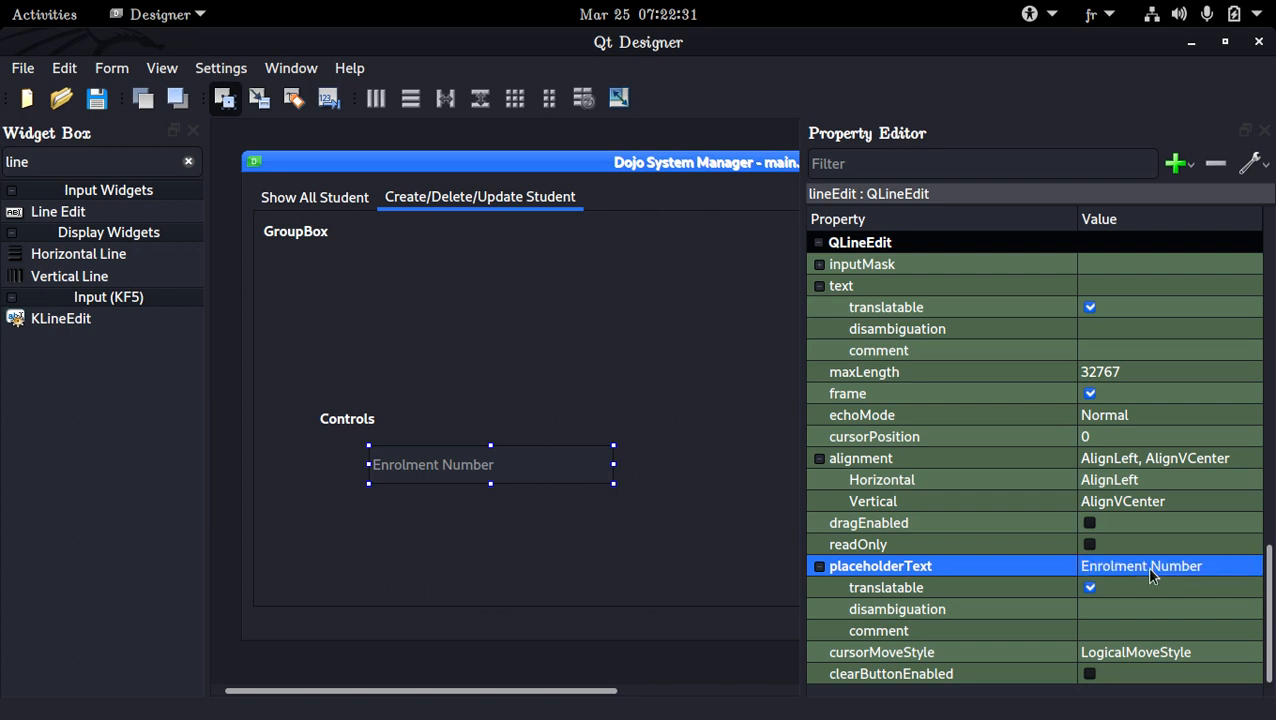
click(645, 535)
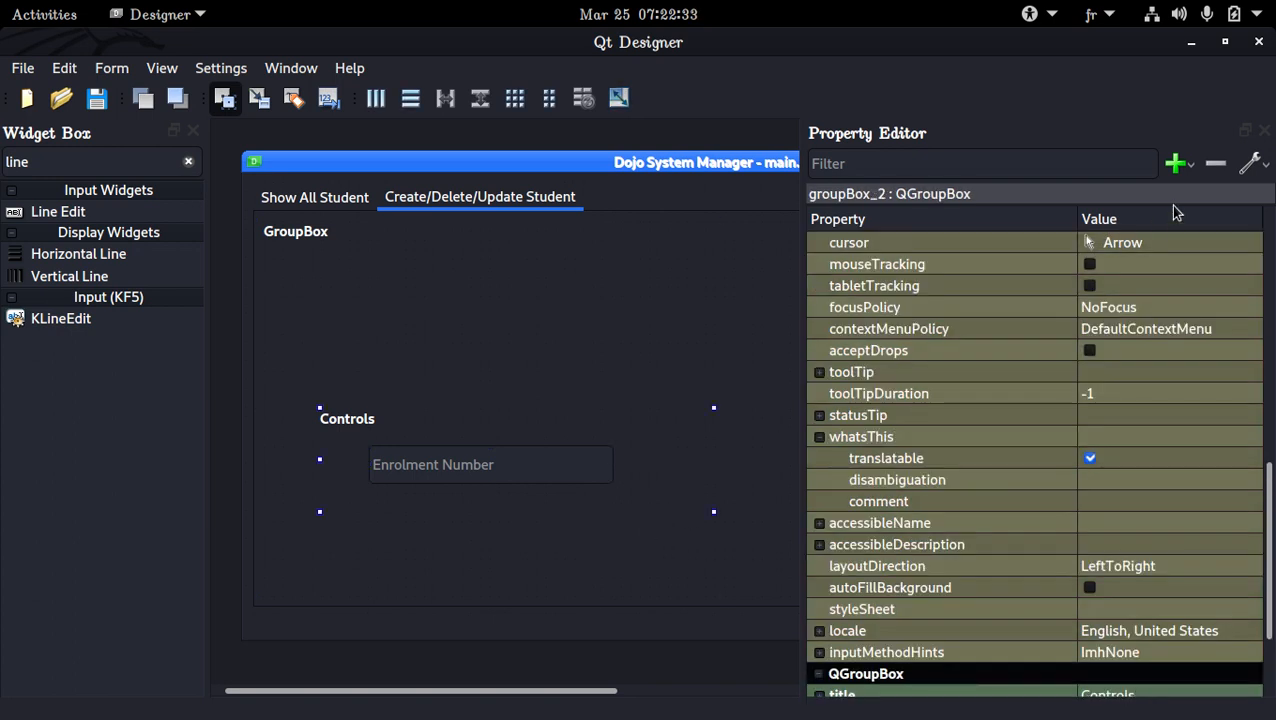
click(538, 477)
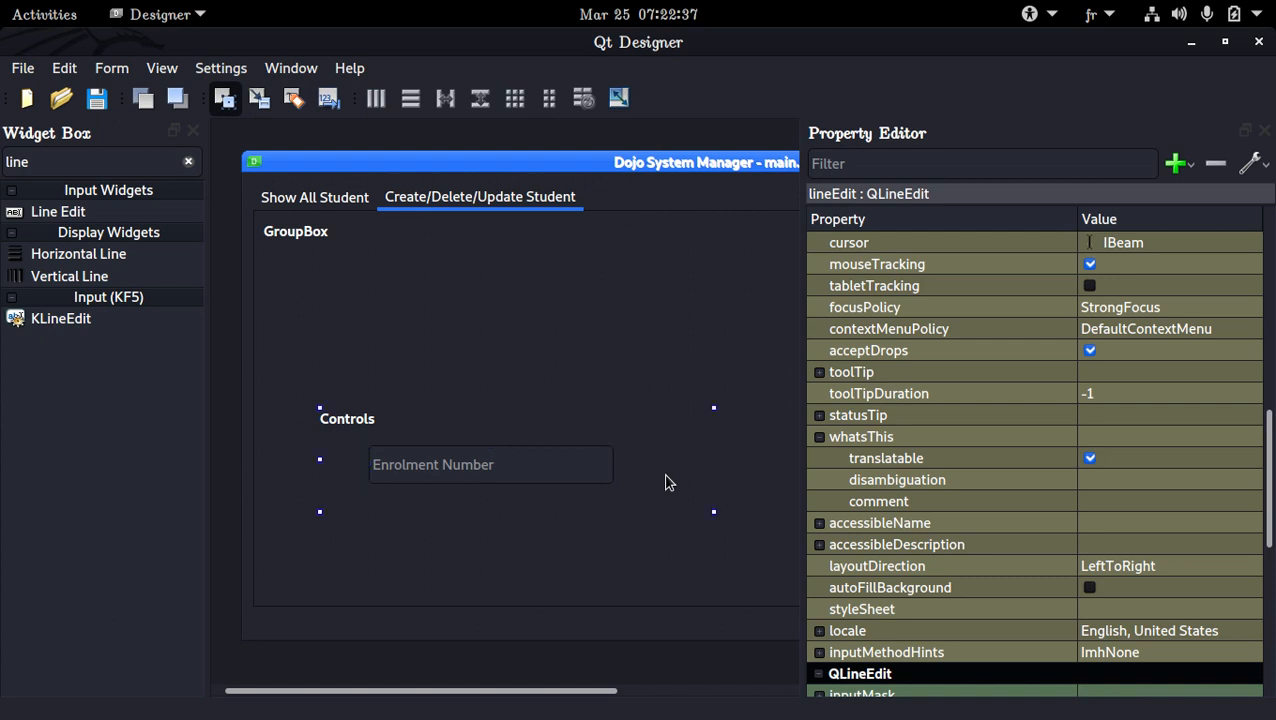
click(666, 482)
click(1264, 131)
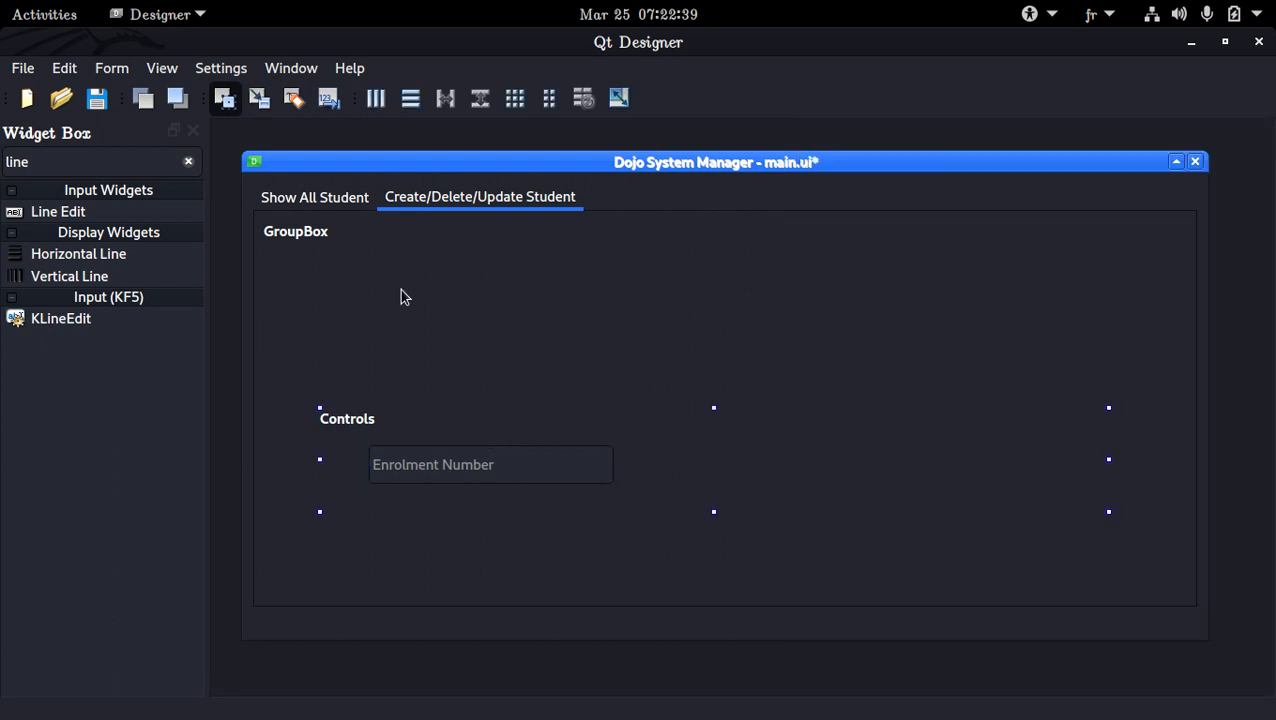
Copy the Sort By button from the Show All Student tab into the Controls group box and narrow it to fit its label
click(331, 199)
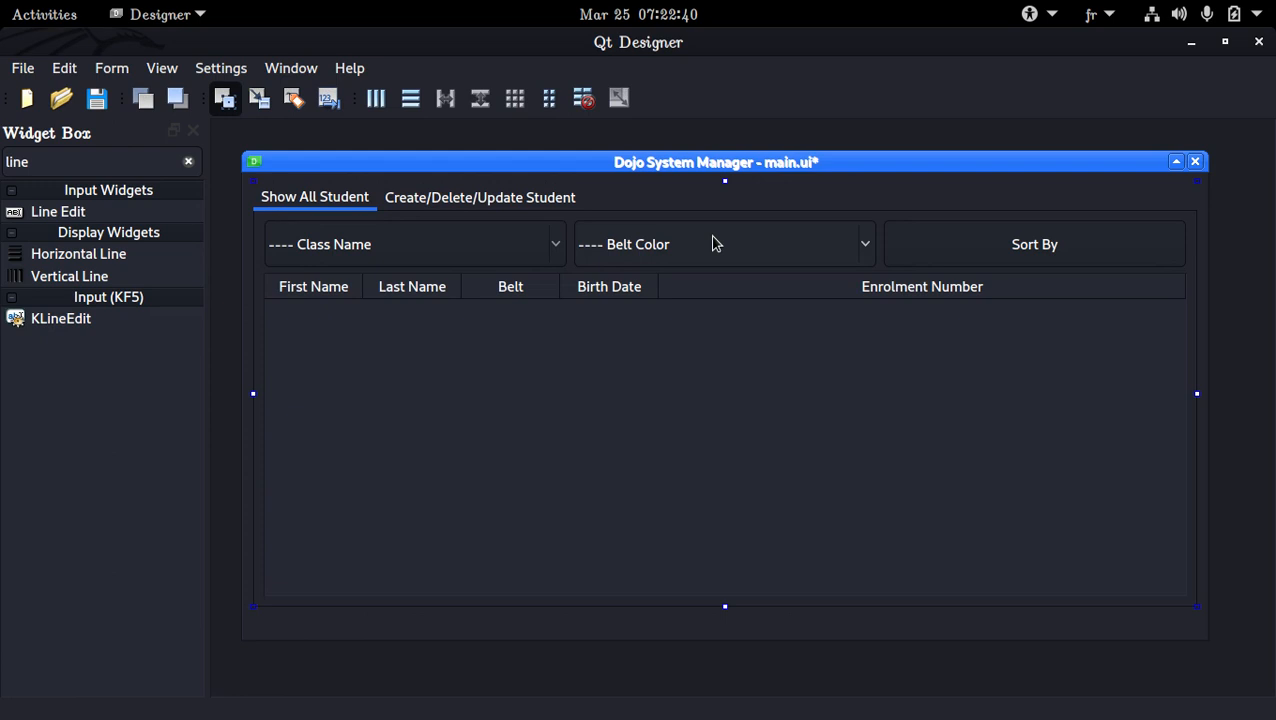
click(1006, 244)
click(446, 205)
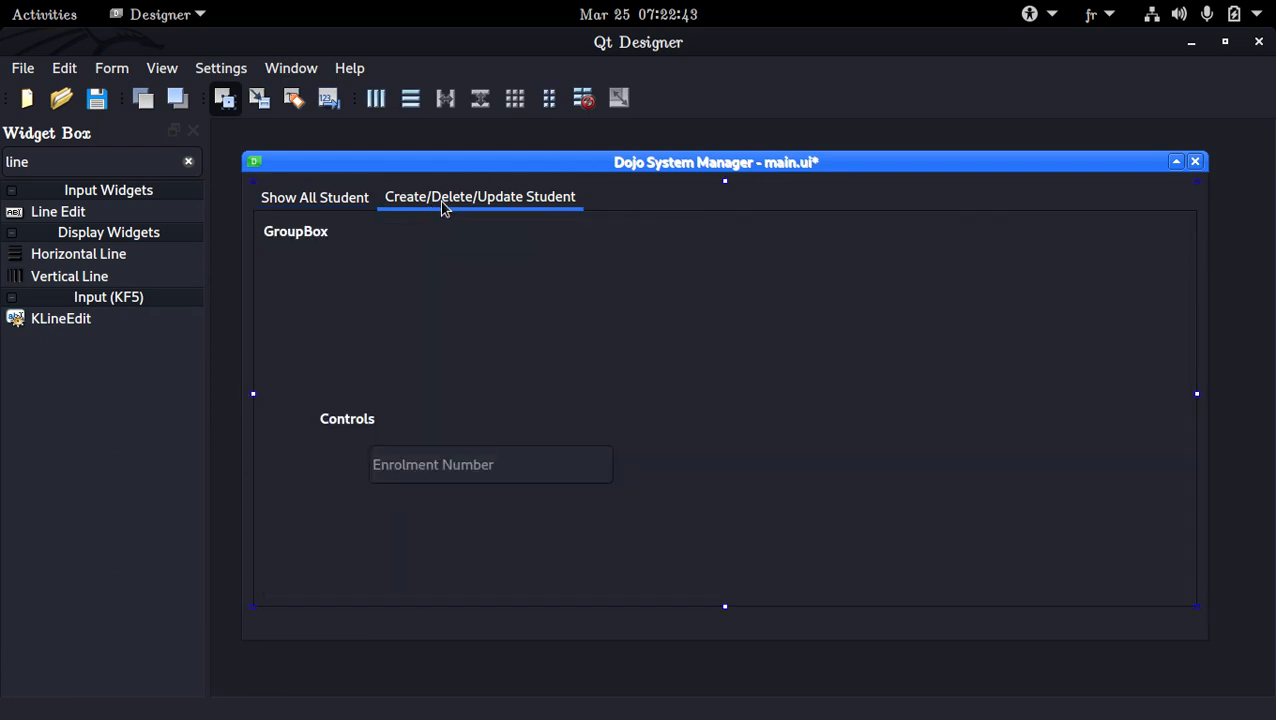
click(757, 447)
key(ctrl+v)
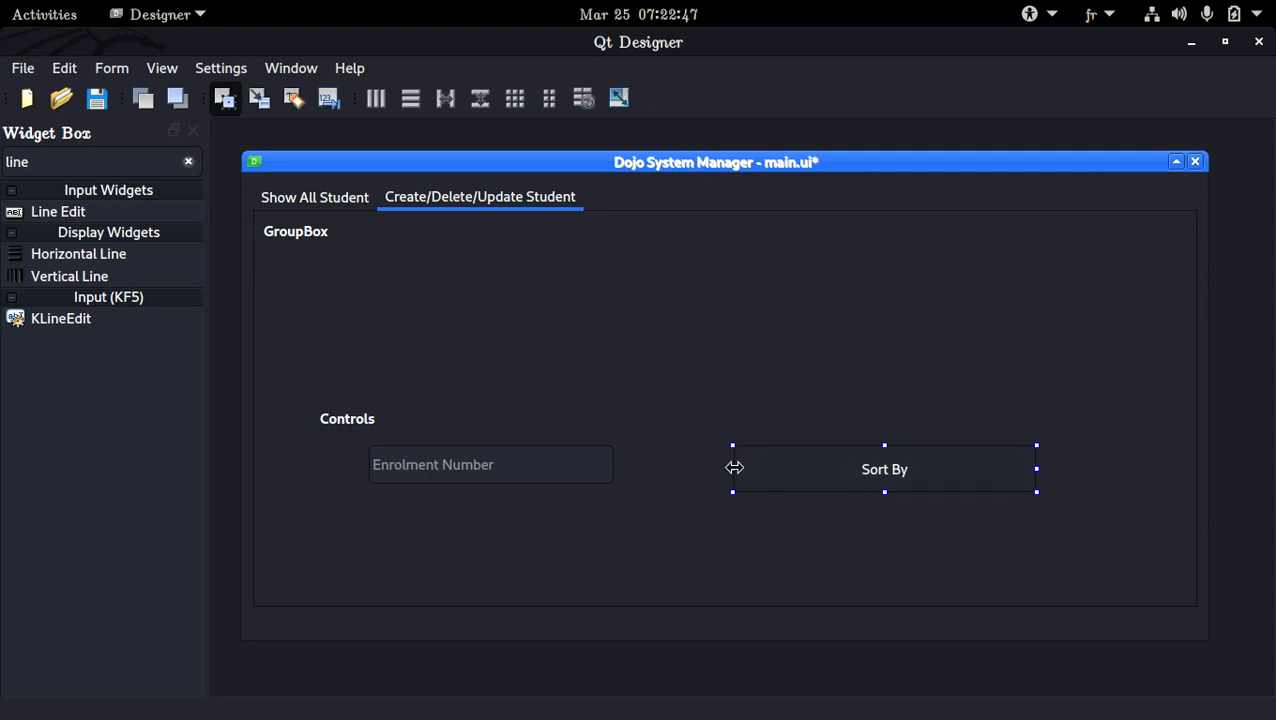
drag(733, 468, 946, 477)
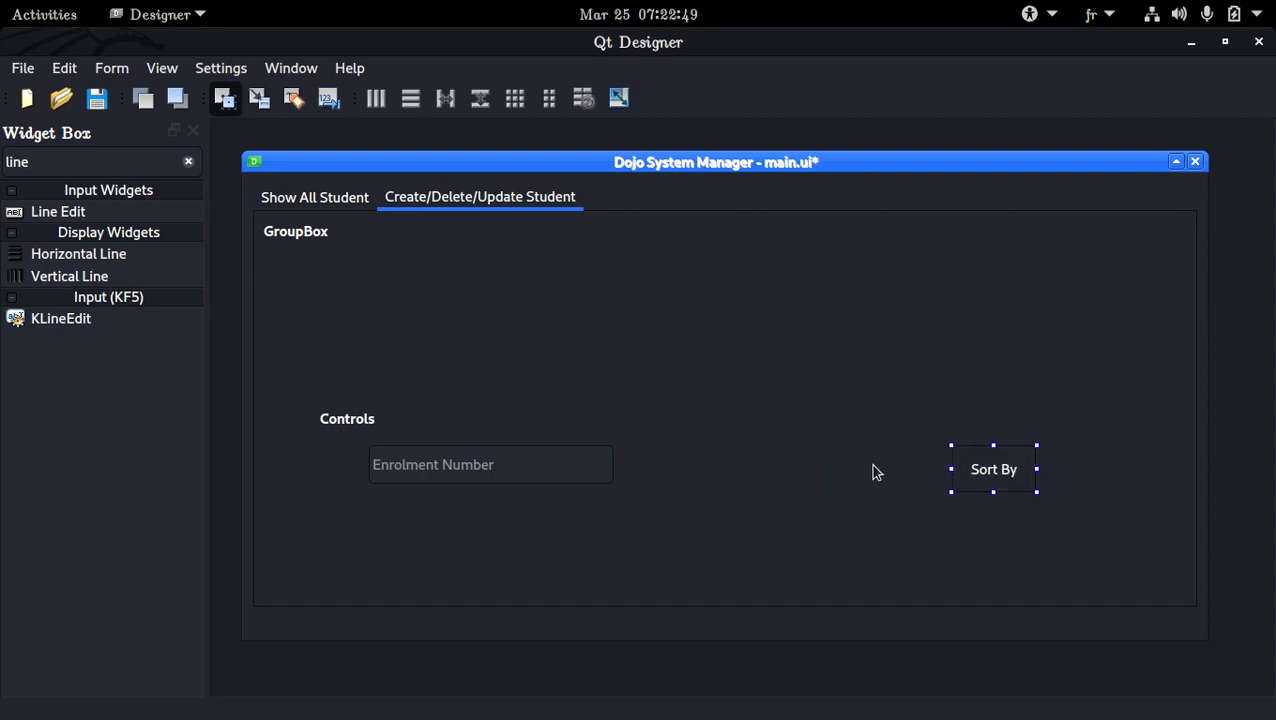
Add three more copies of the narrowed Sort By button between the Enrolment Number field and the first copy
click(712, 456)
key(ctrl+v)
click(852, 465)
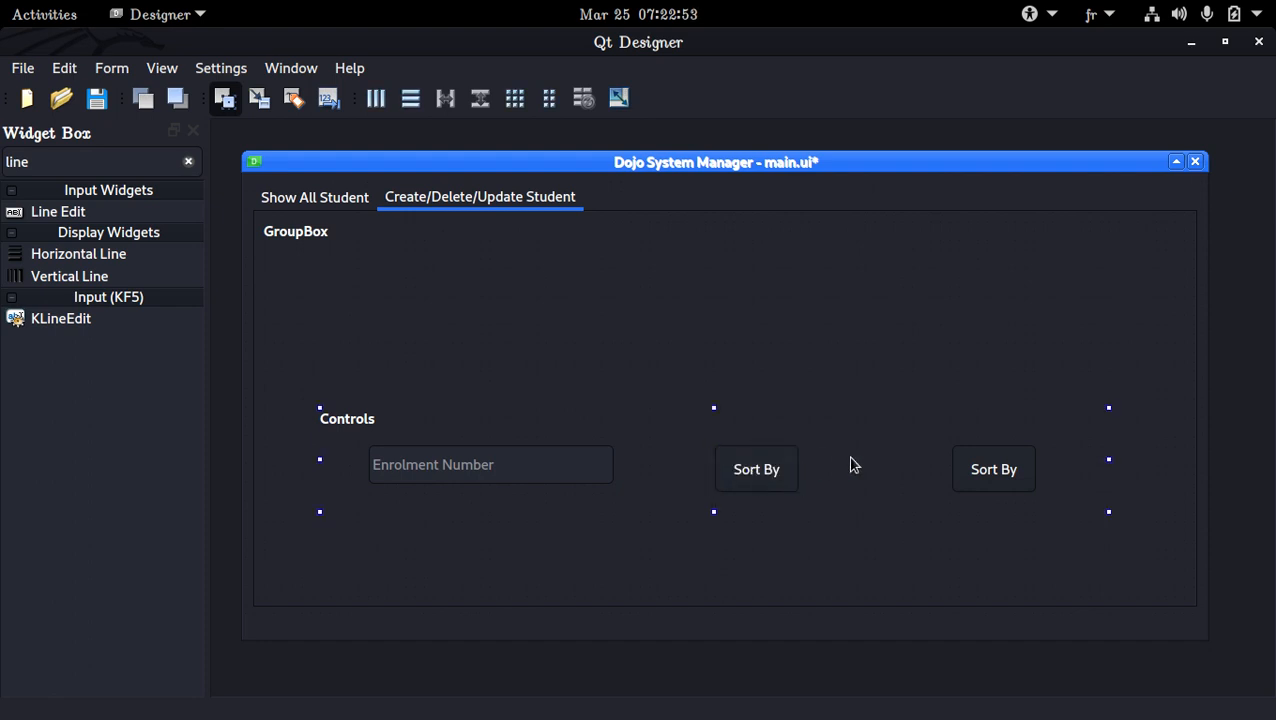
key(ctrl+v)
click(661, 452)
key(ctrl+v)
Move the Enrolment Number field closer to the left edge of the Controls group box
click(765, 469)
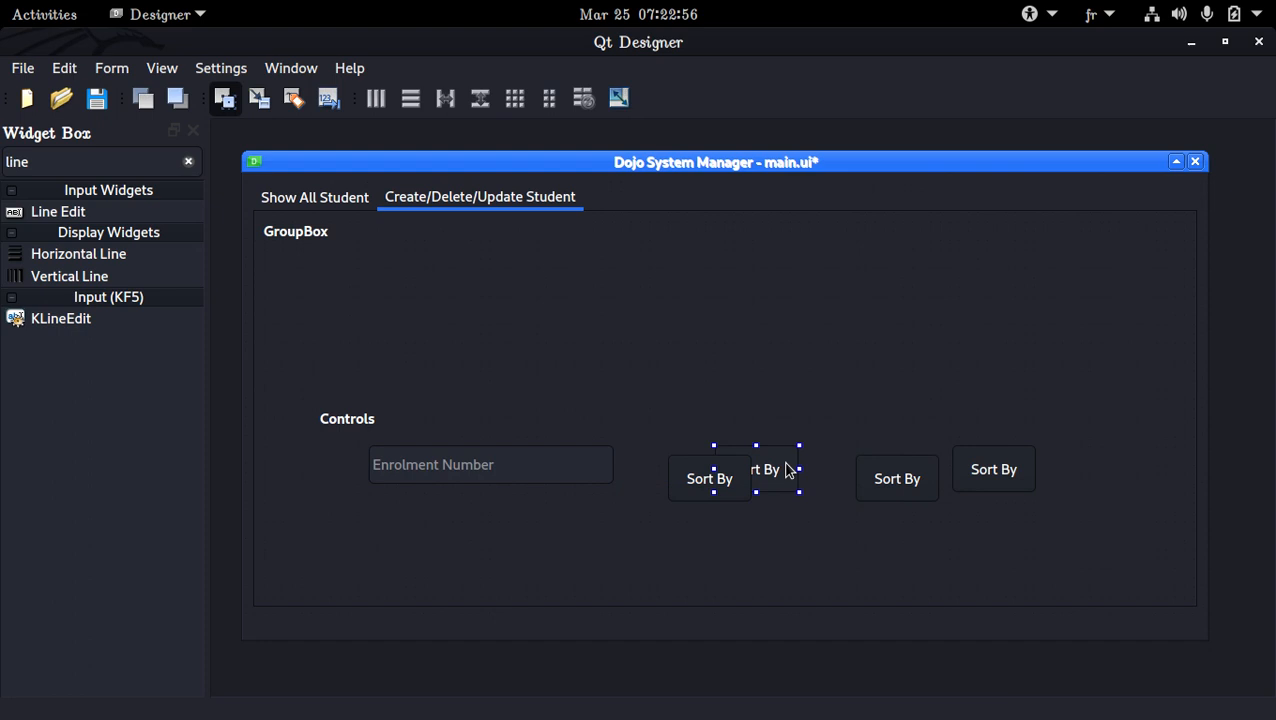
click(990, 478)
click(387, 472)
drag(399, 473, 369, 466)
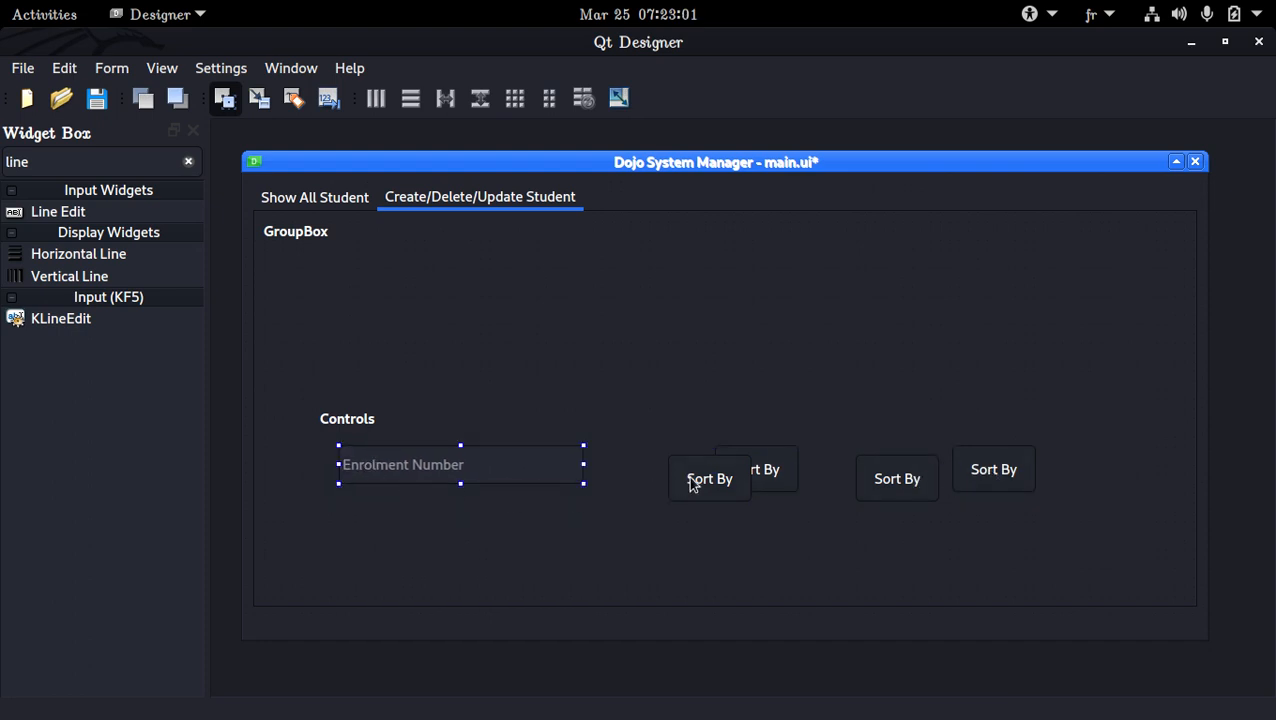
Arrange the four Sort By buttons in one row beside the Enrolment Number field, aligned at the same height
drag(692, 484, 636, 475)
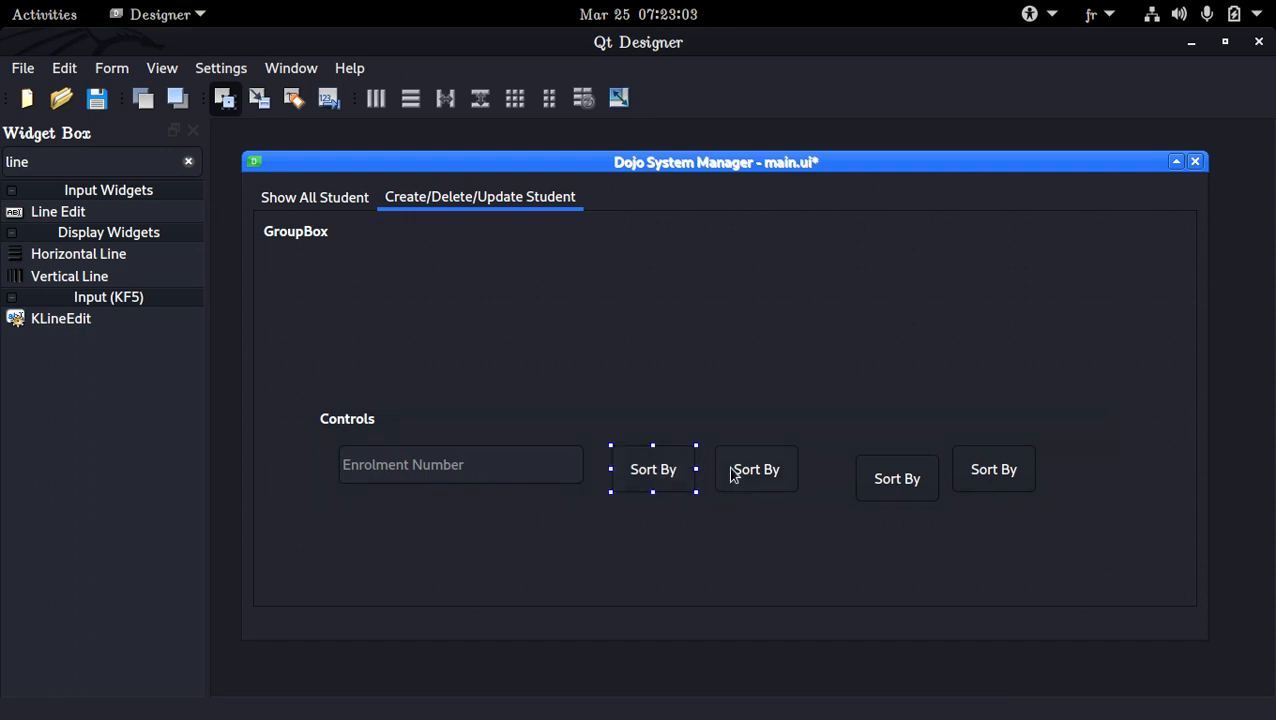
click(730, 467)
drag(903, 471, 869, 459)
click(997, 467)
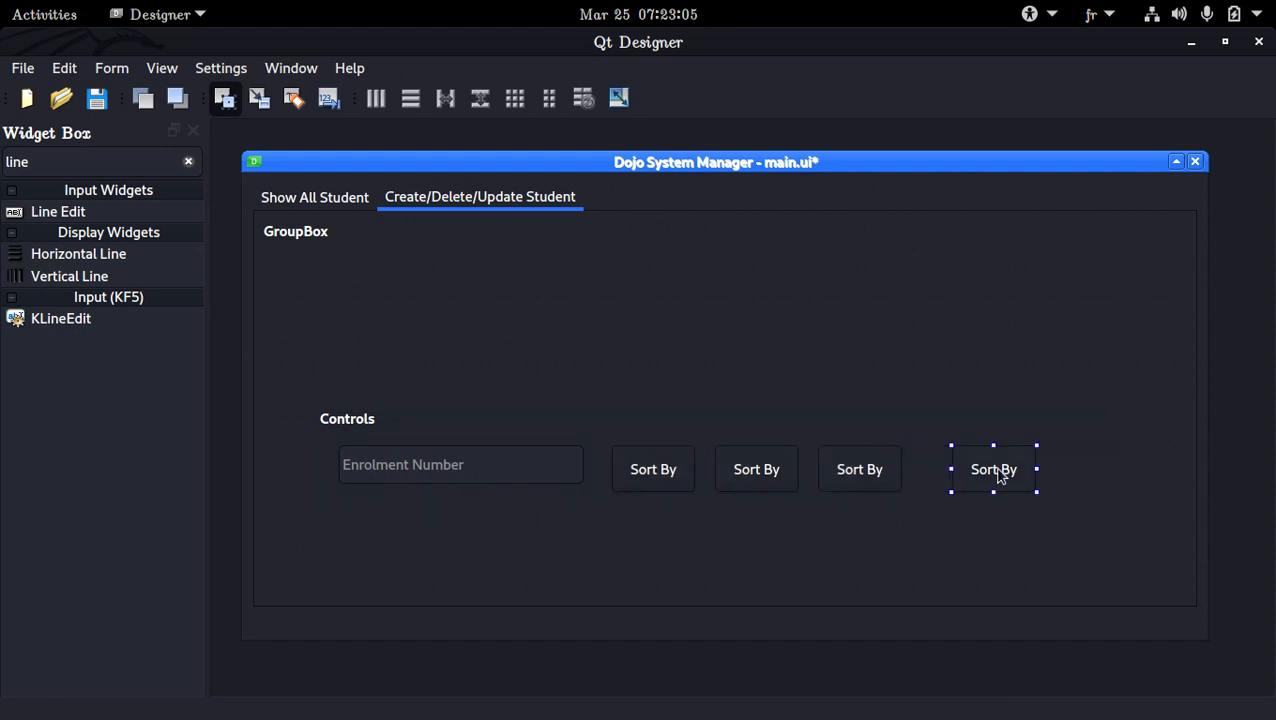
drag(999, 477, 975, 469)
Relabel the four Sort By buttons, from left to right, as Pull, Add, Update and Delete
double_click(975, 469)
text(Delete)
key(Return)
double_click(850, 466)
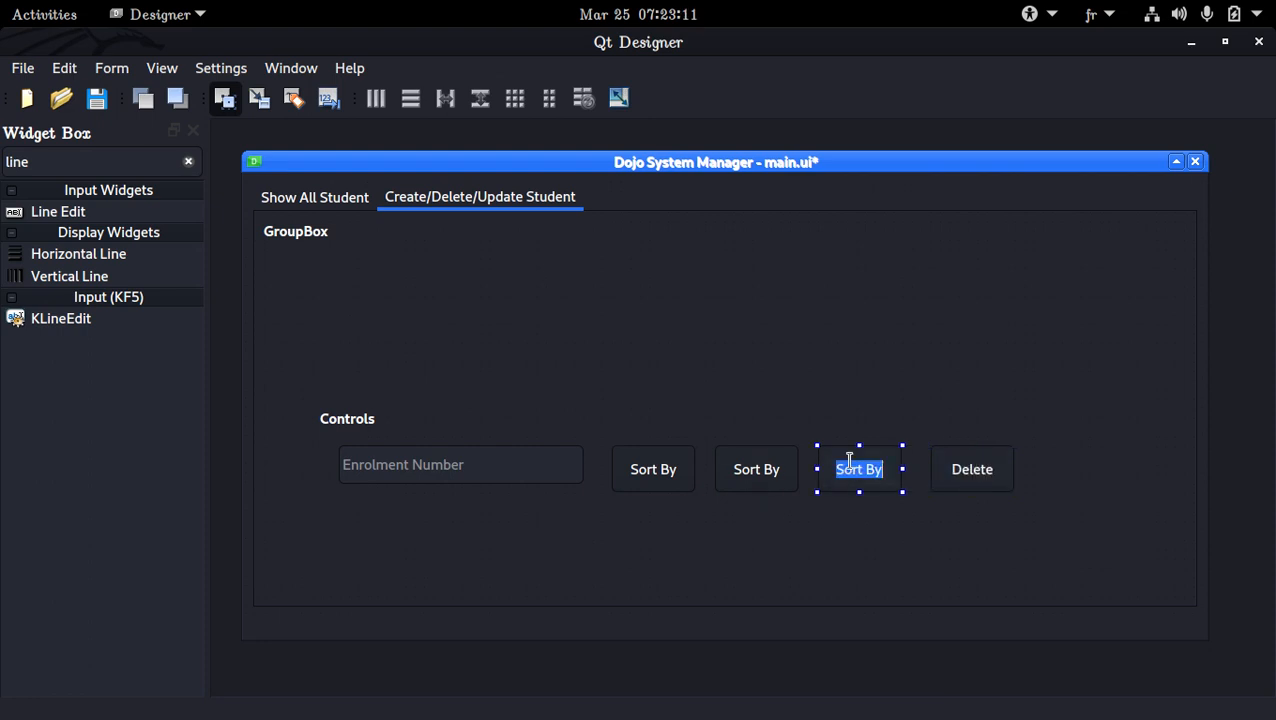
text(Update)
key(Return)
click(765, 467)
text(Add)
double_click(663, 474)
text(P)
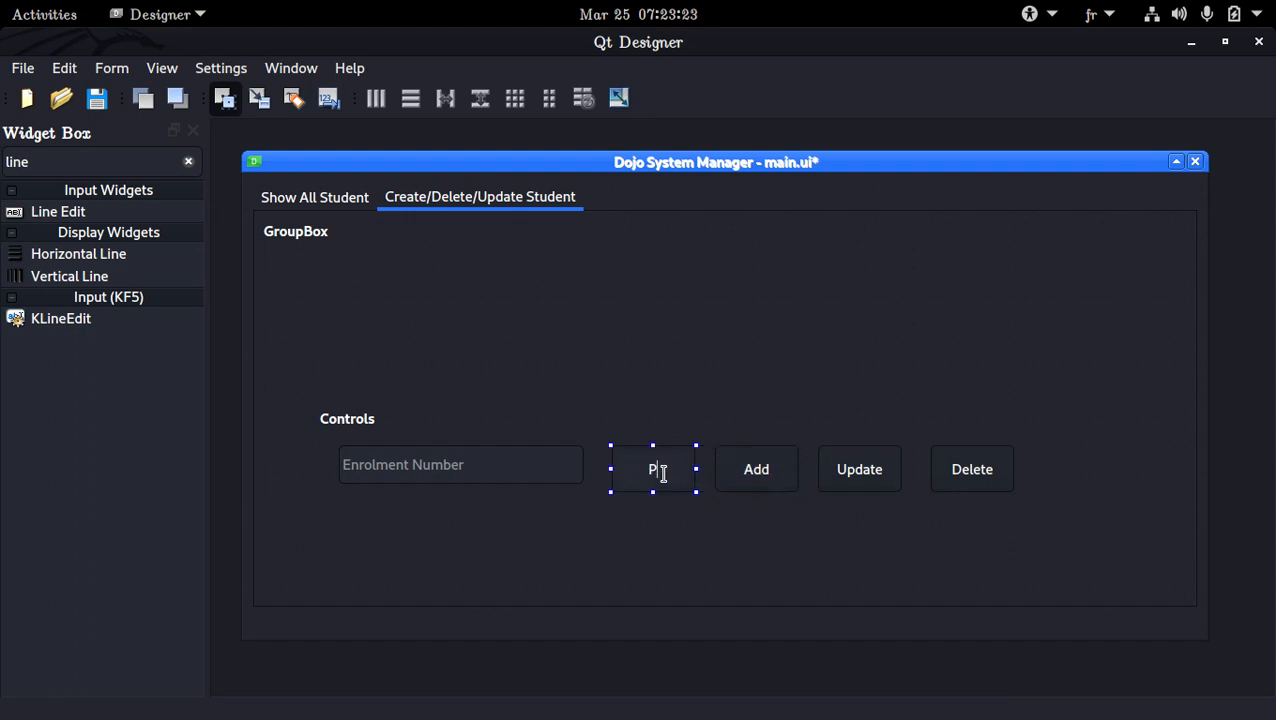
text(ull)
key(Return)
Show the Property Editor and set a minimum height of 50 for the Enrolment Number field and the four buttons together
ctrl+click(644, 475)
ctrl+click(786, 478)
ctrl+click(857, 482)
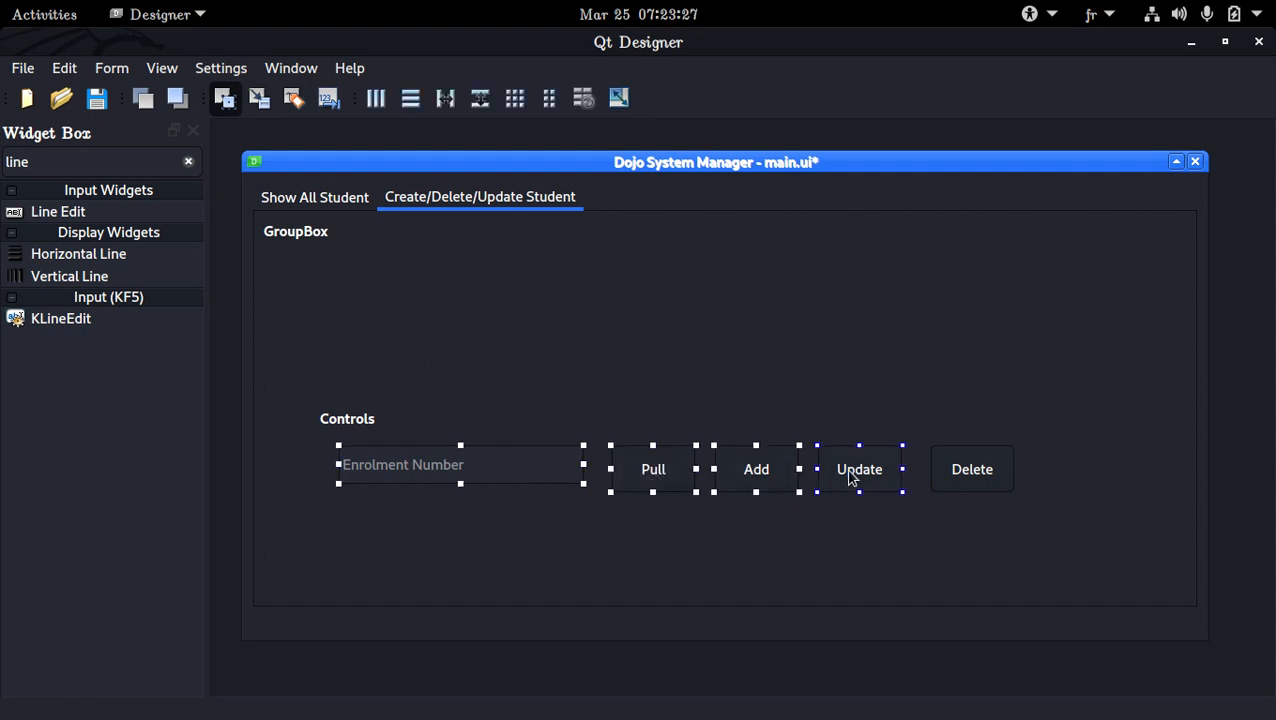
ctrl+click(958, 478)
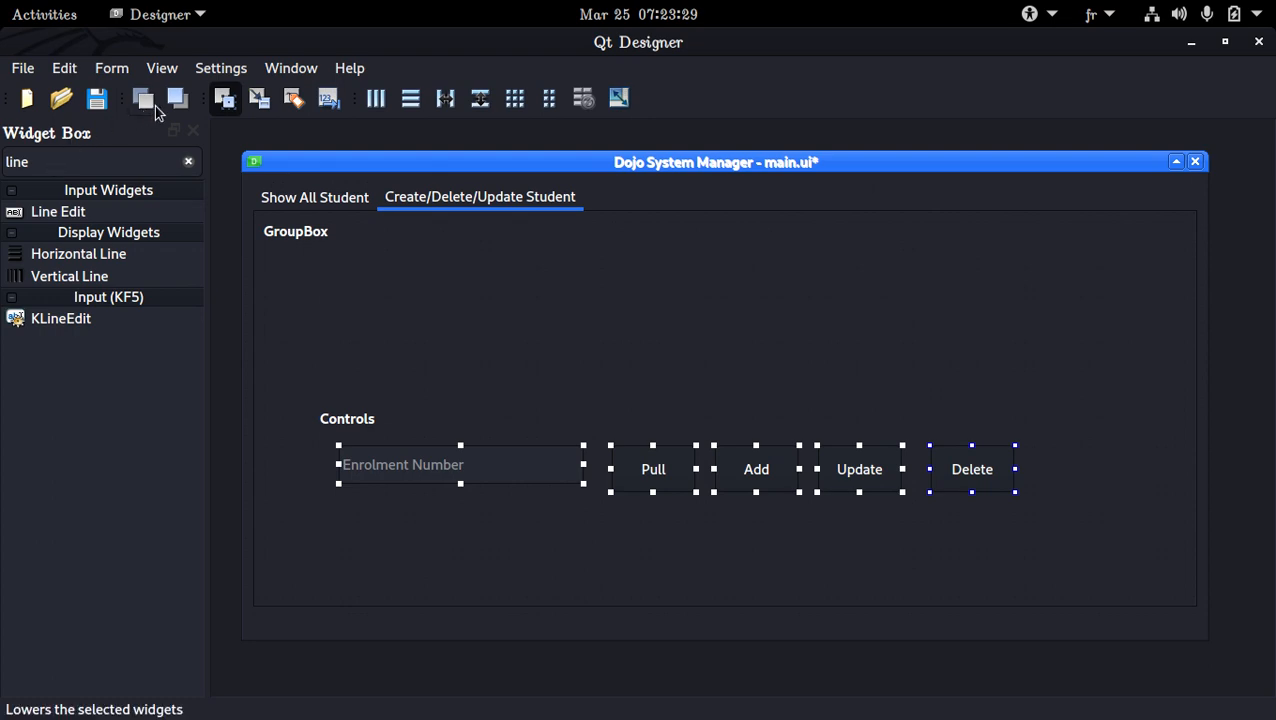
click(162, 68)
click(175, 159)
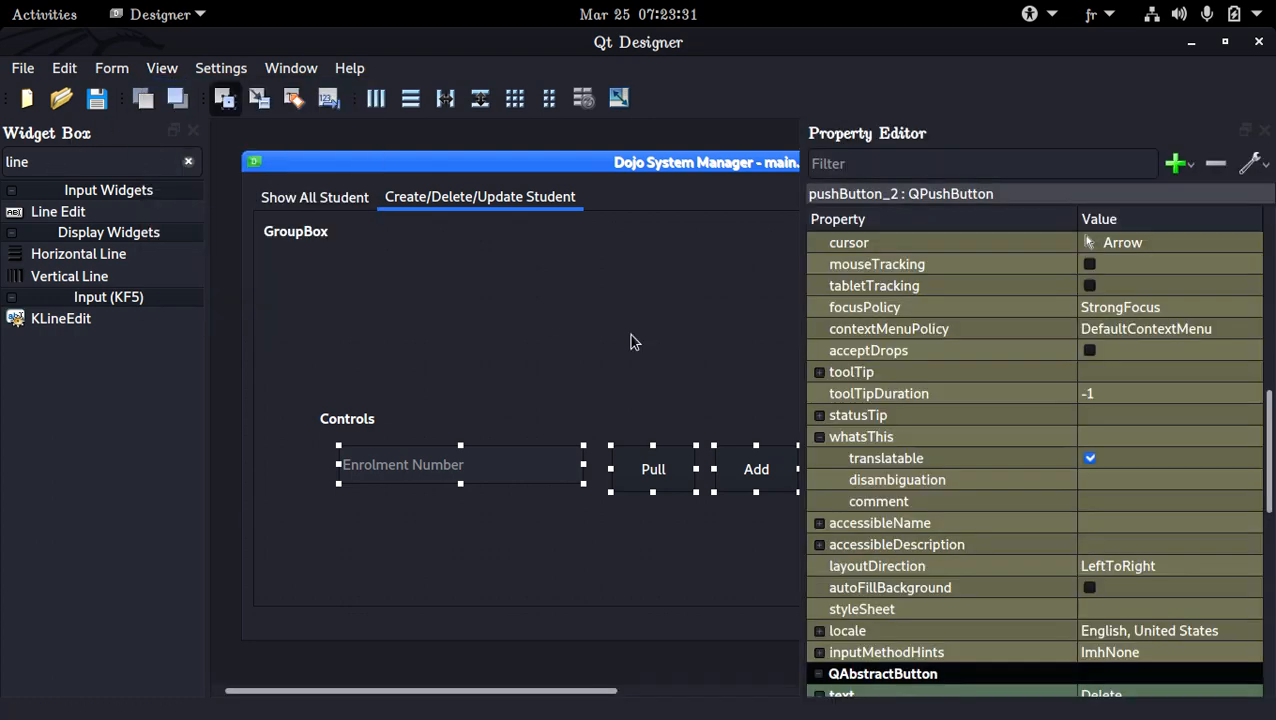
scroll(901, 463, up, 10)
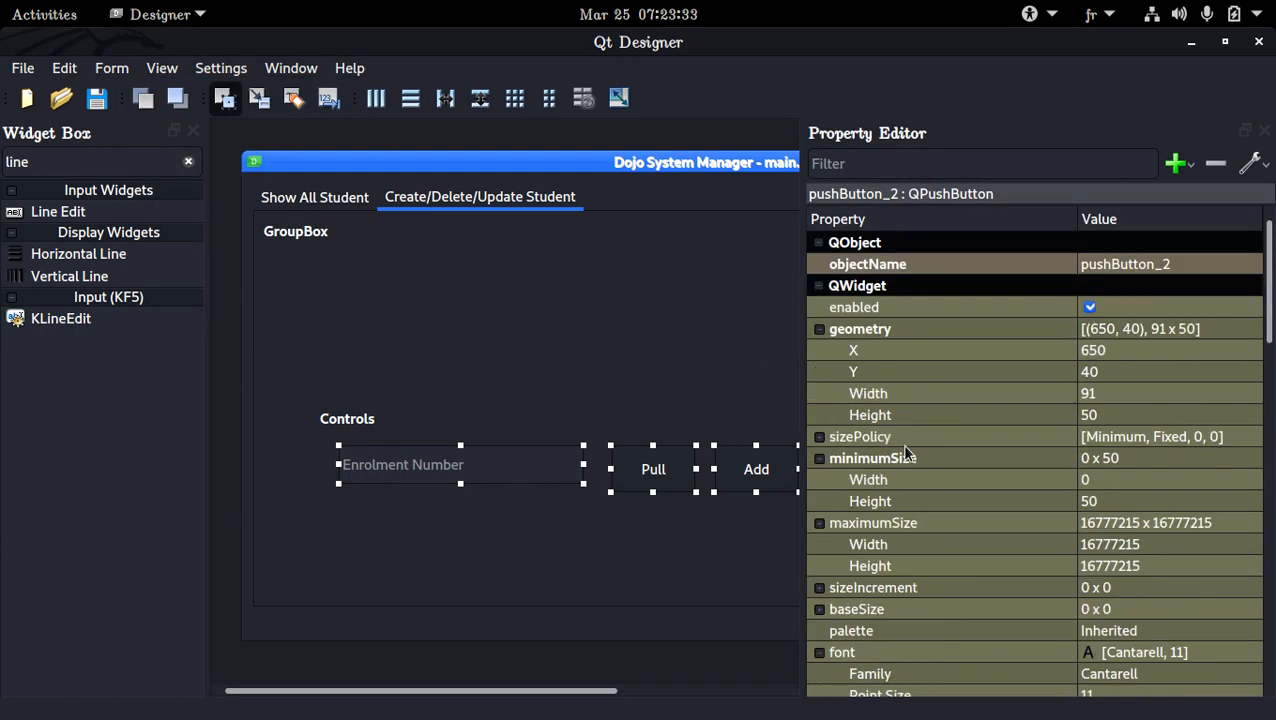
click(1131, 503)
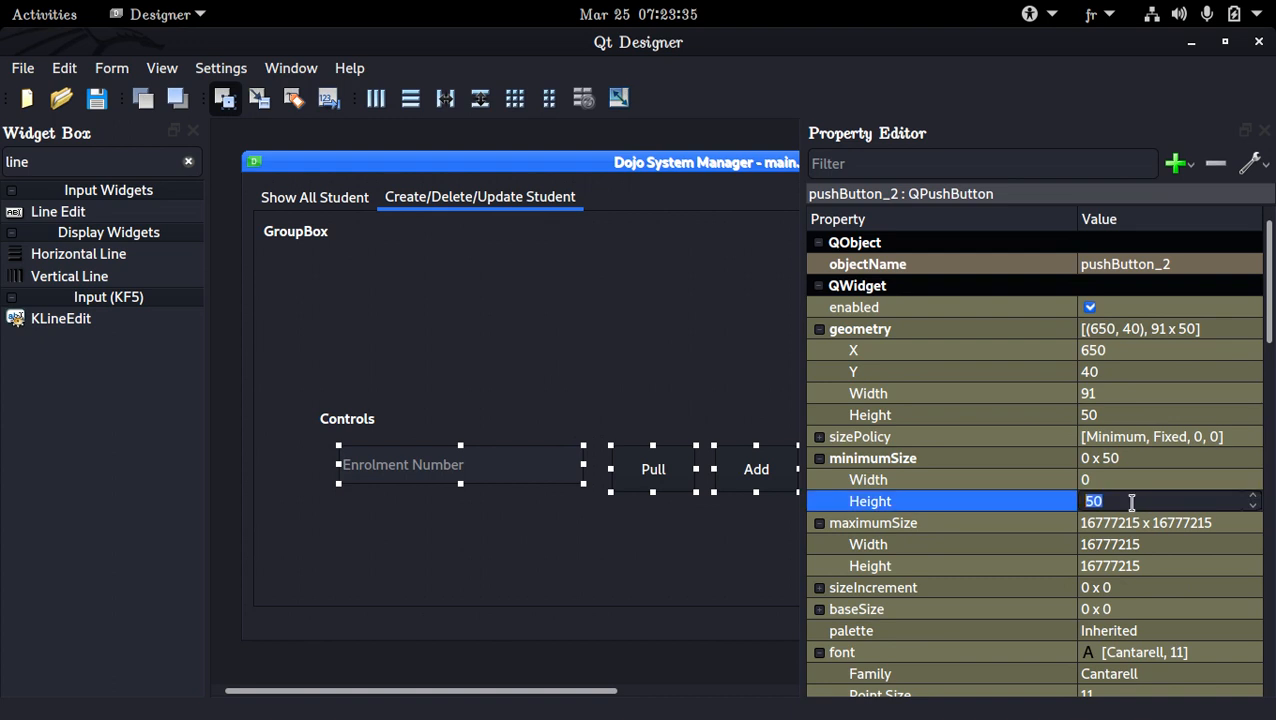
text(60)
key(ctrl+a)
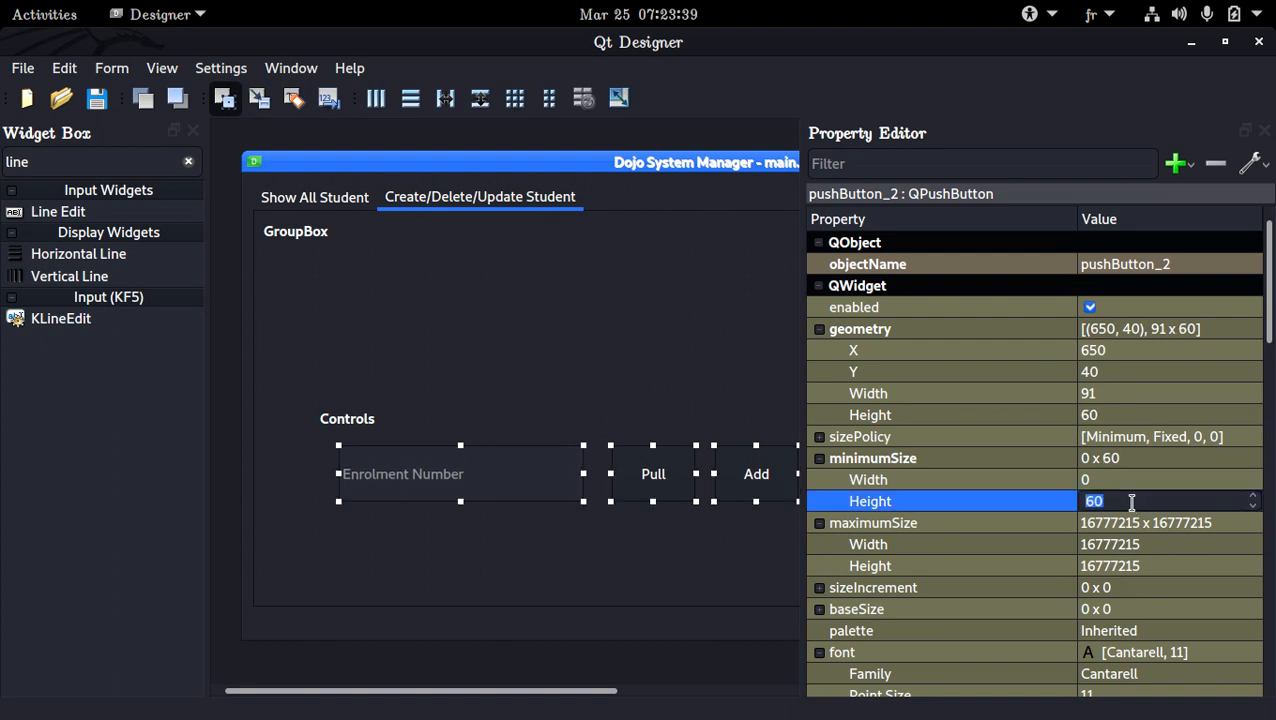
text(50)
key(Return)
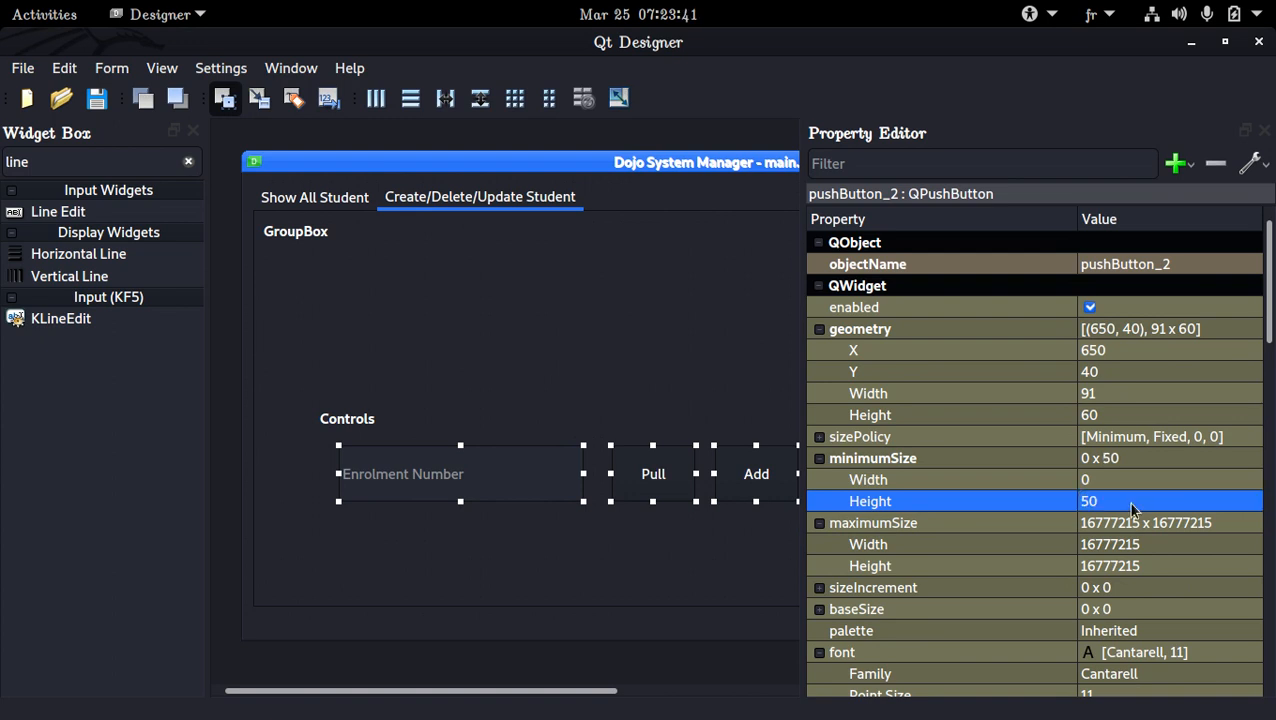
Set the maximum height of the Enrolment Number field and the four buttons to 50 and deselect them
double_click(1117, 566)
text(50)
key(Return)
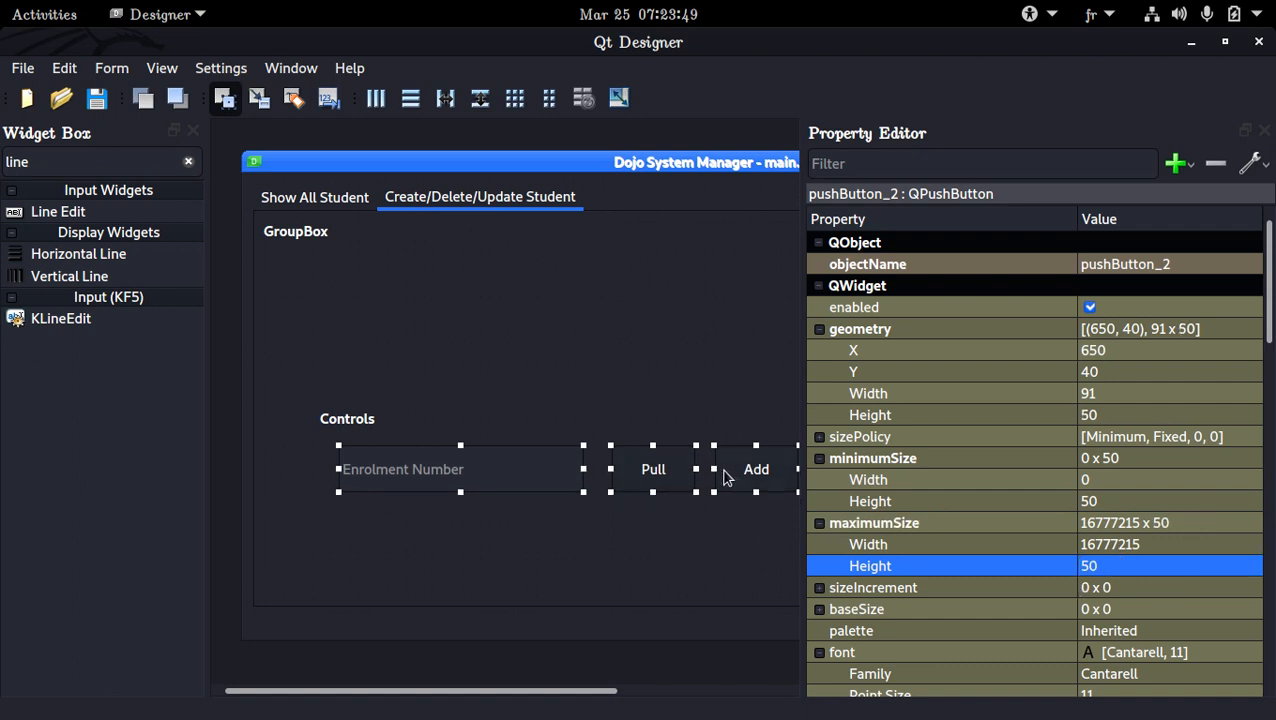
click(689, 521)
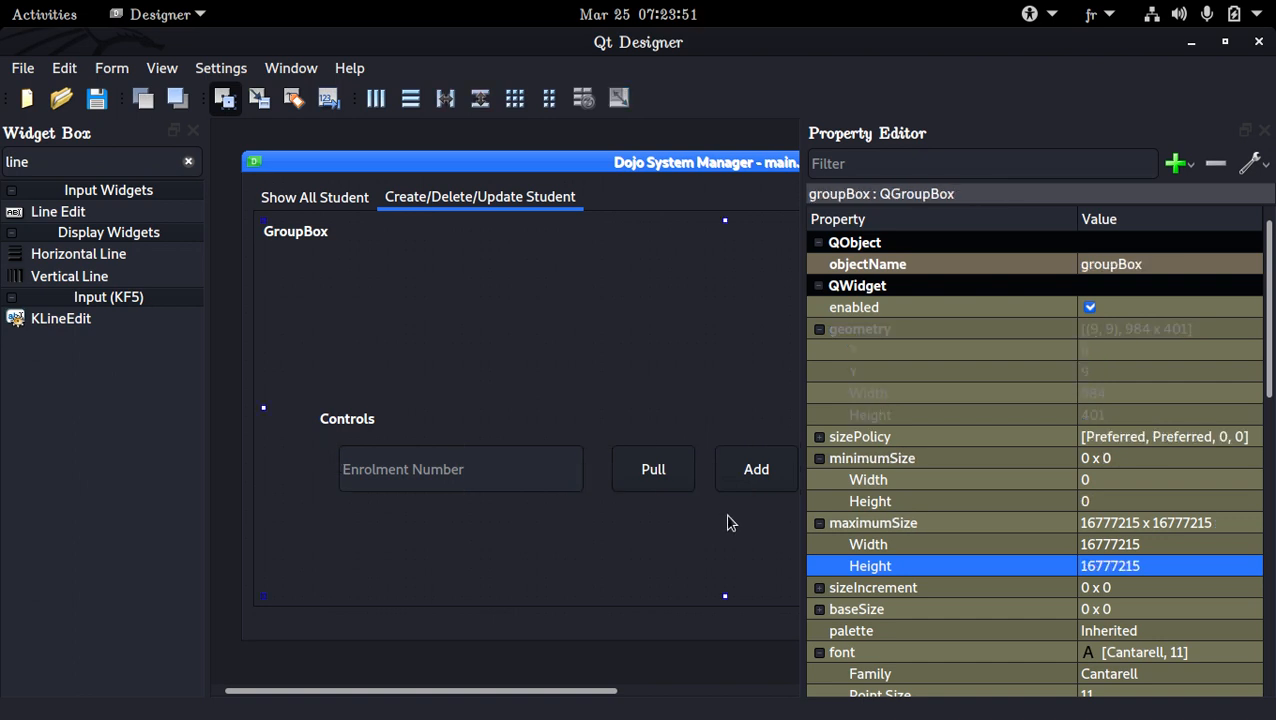
Set the maximum height of both combo boxes and the Sort By button on the Show All Student tab to 50, and save the form
click(350, 206)
click(535, 251)
ctrl+click(640, 256)
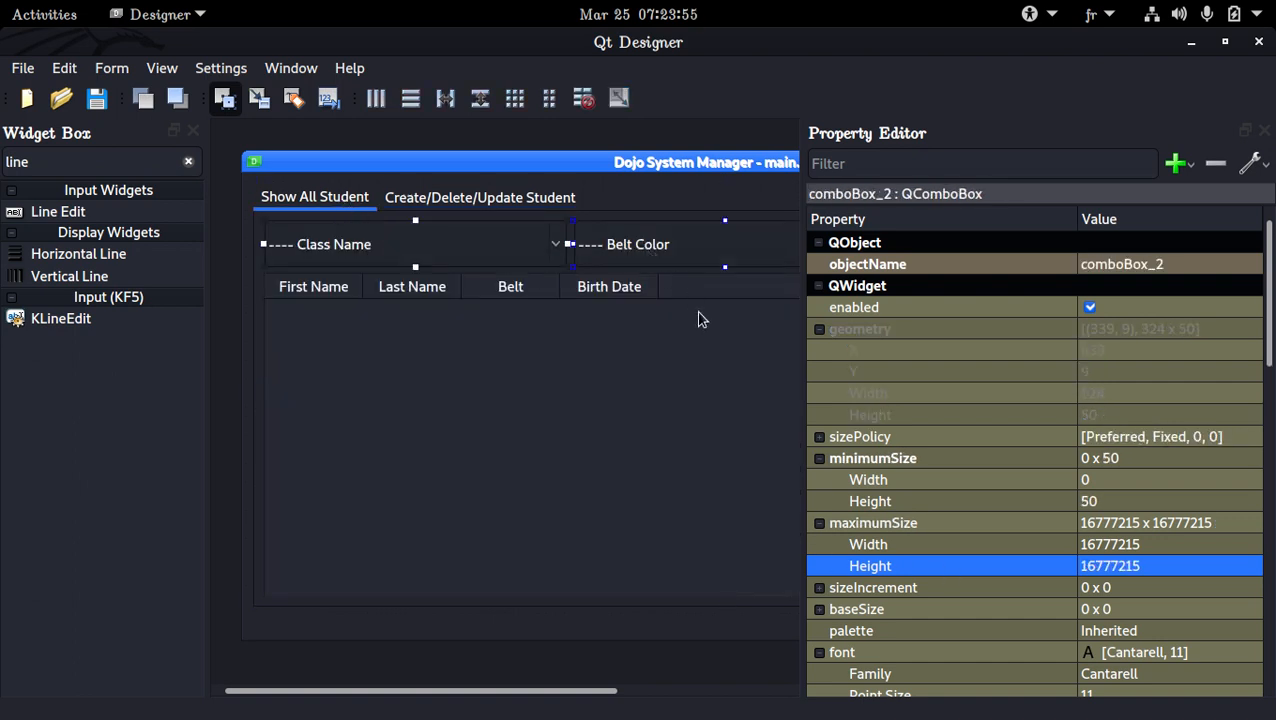
drag(598, 691, 677, 692)
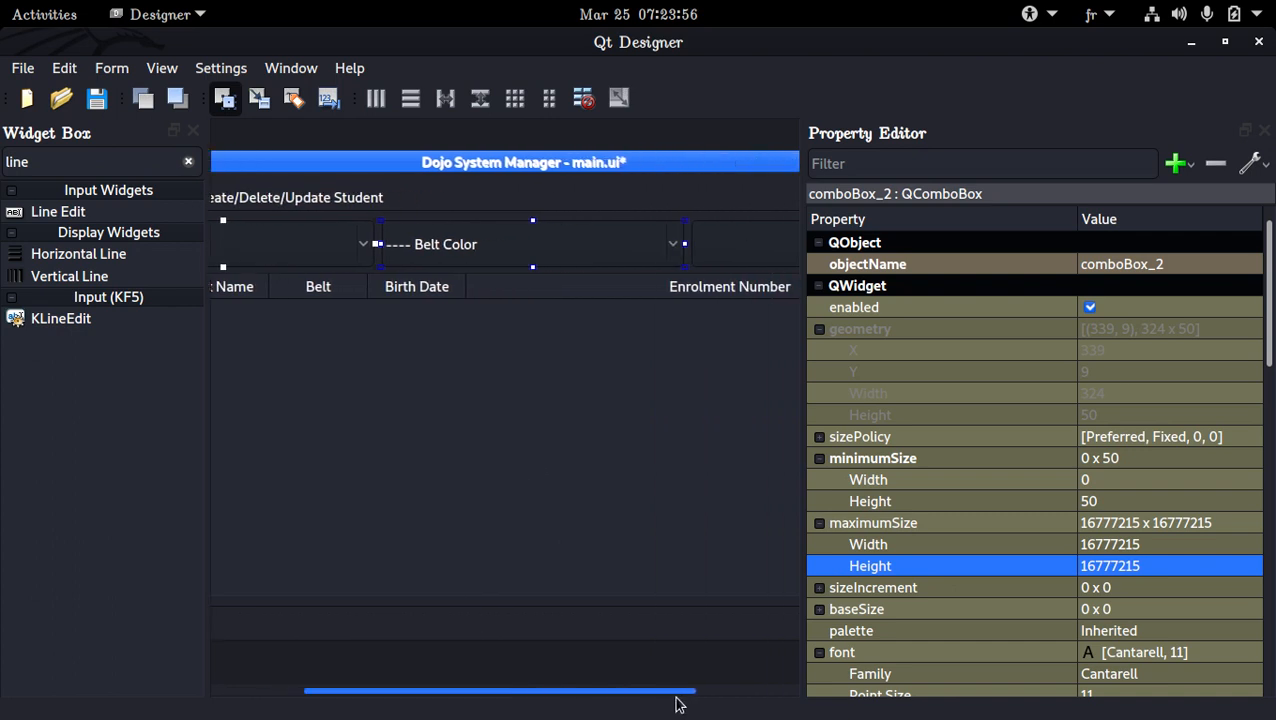
ctrl+click(725, 250)
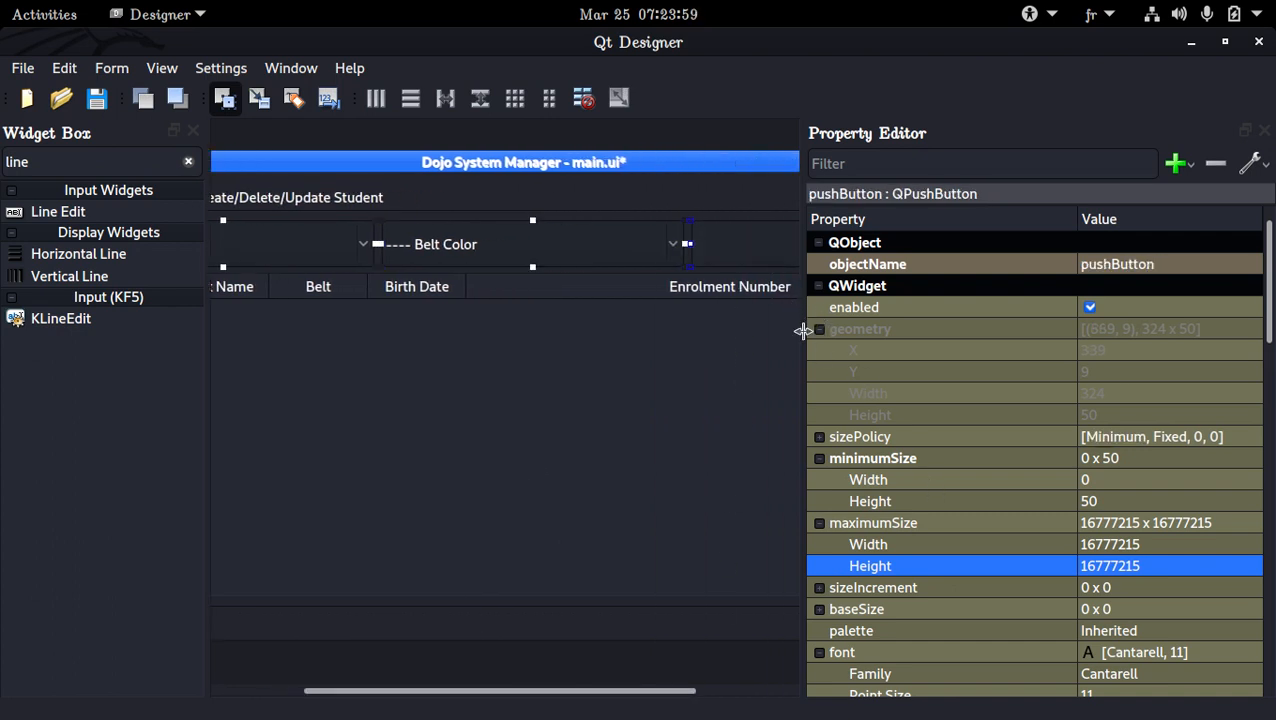
drag(649, 692, 691, 702)
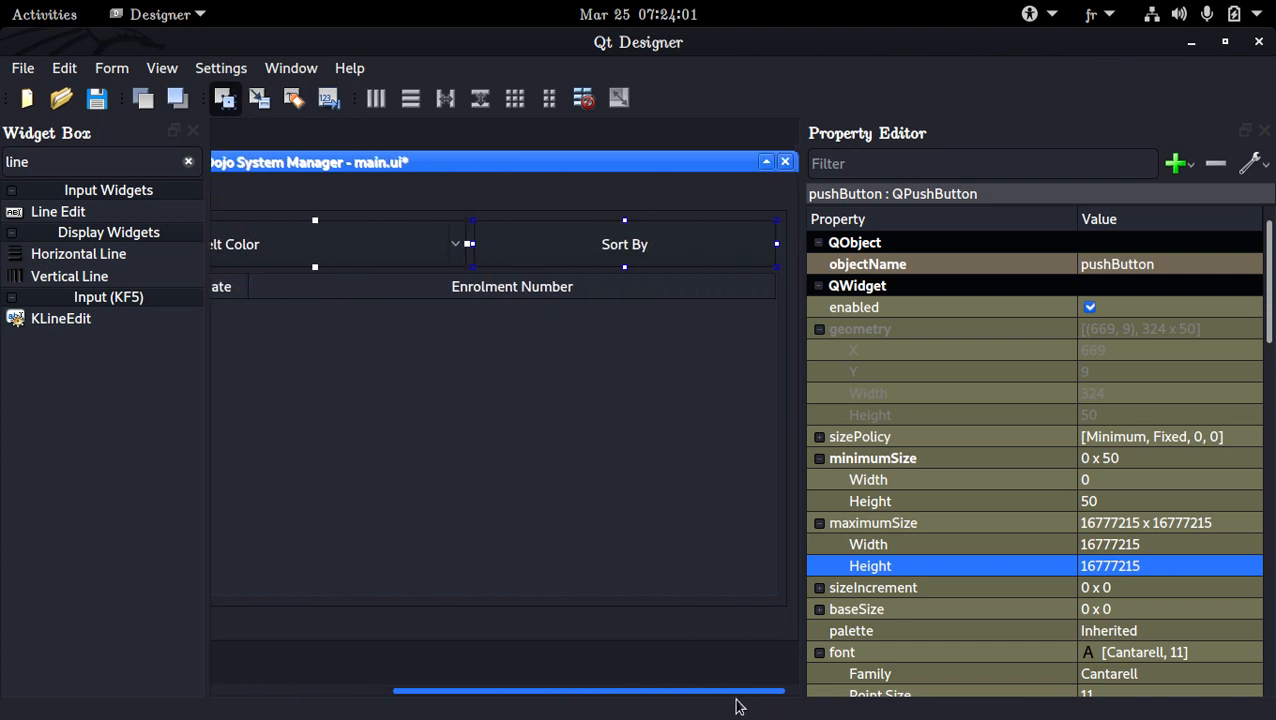
click(1116, 567)
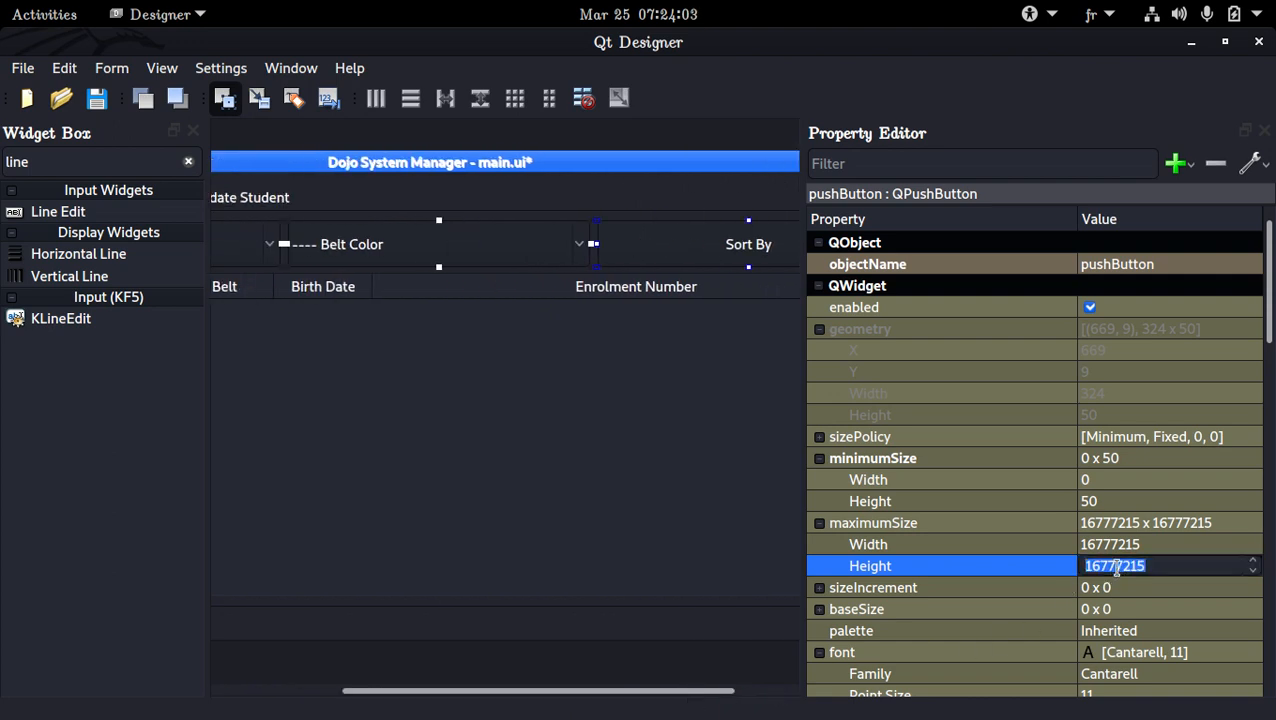
text(50)
key(Return)
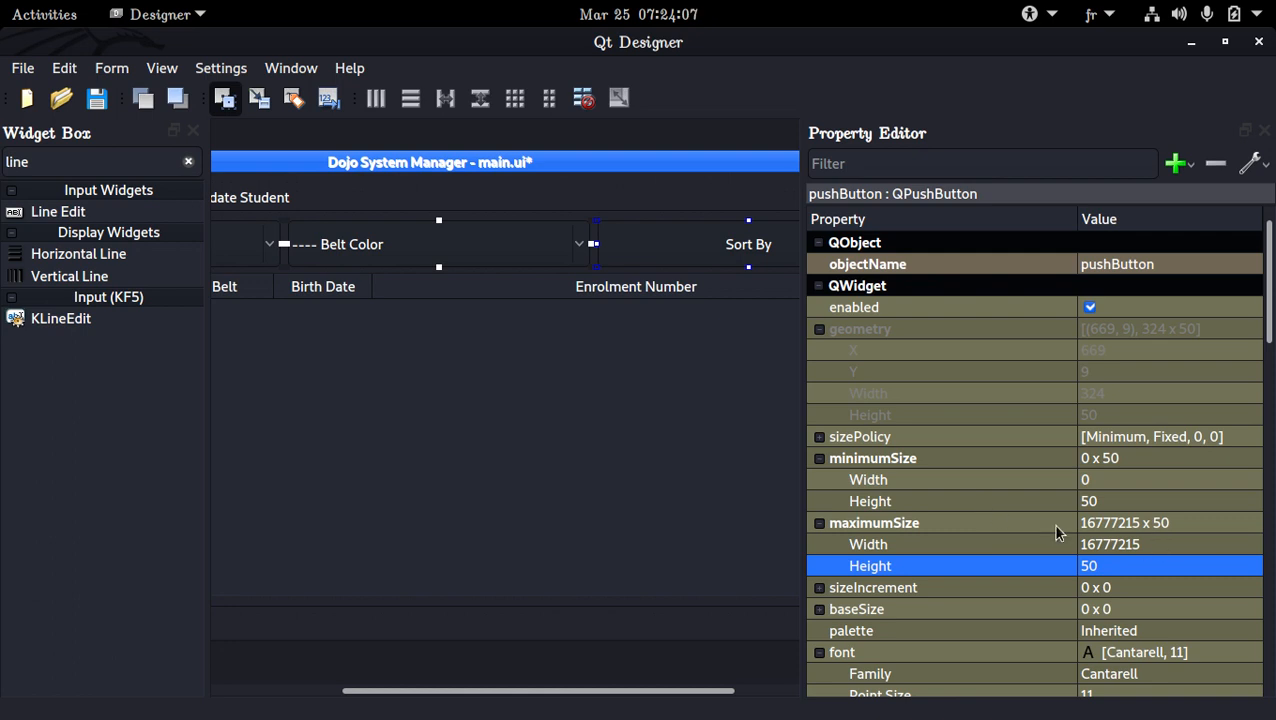
key(ctrl+s)
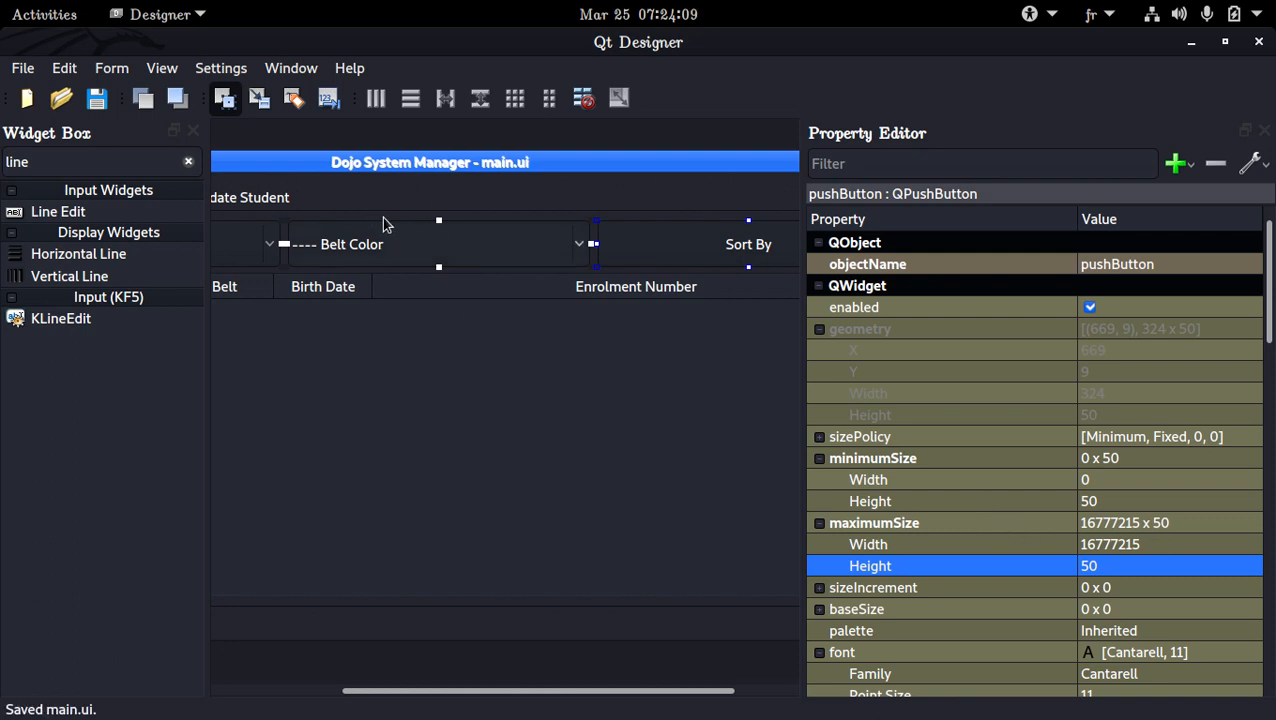
On the Create/Delete/Update Student tab, move the Controls group box to the outer group box's lower-left corner and reduce its height to about 91
click(265, 204)
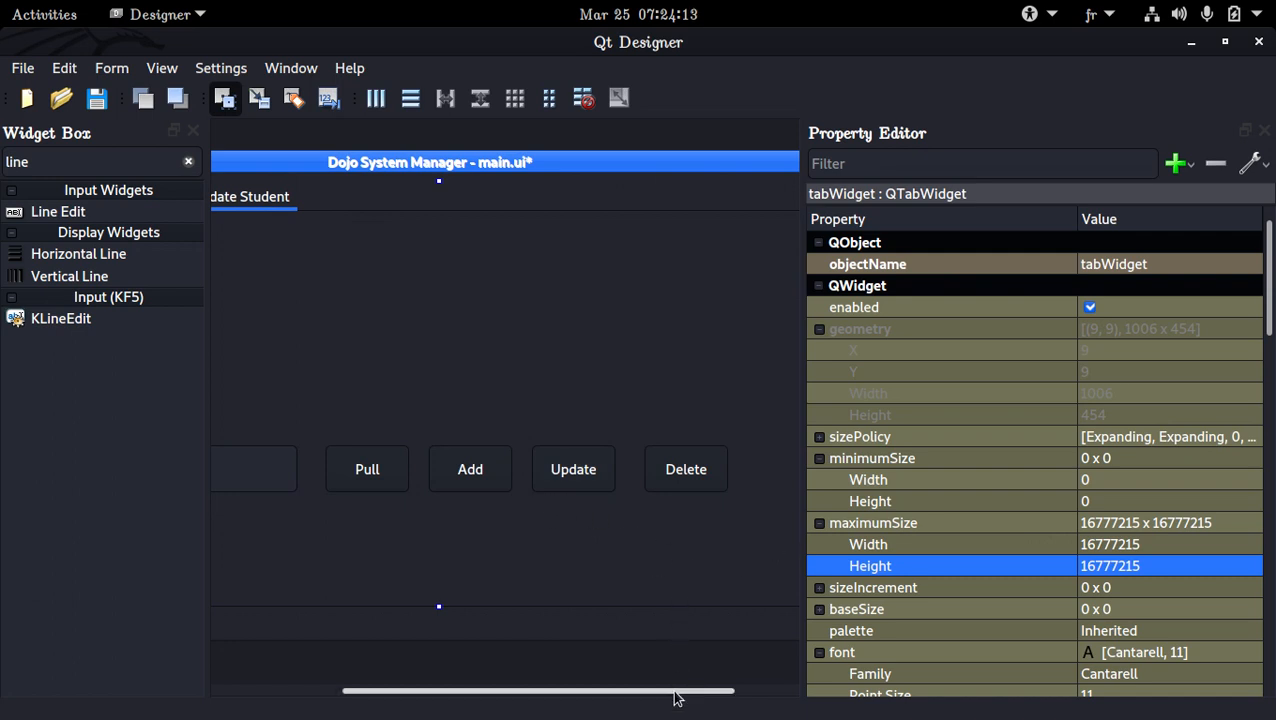
drag(675, 691, 488, 703)
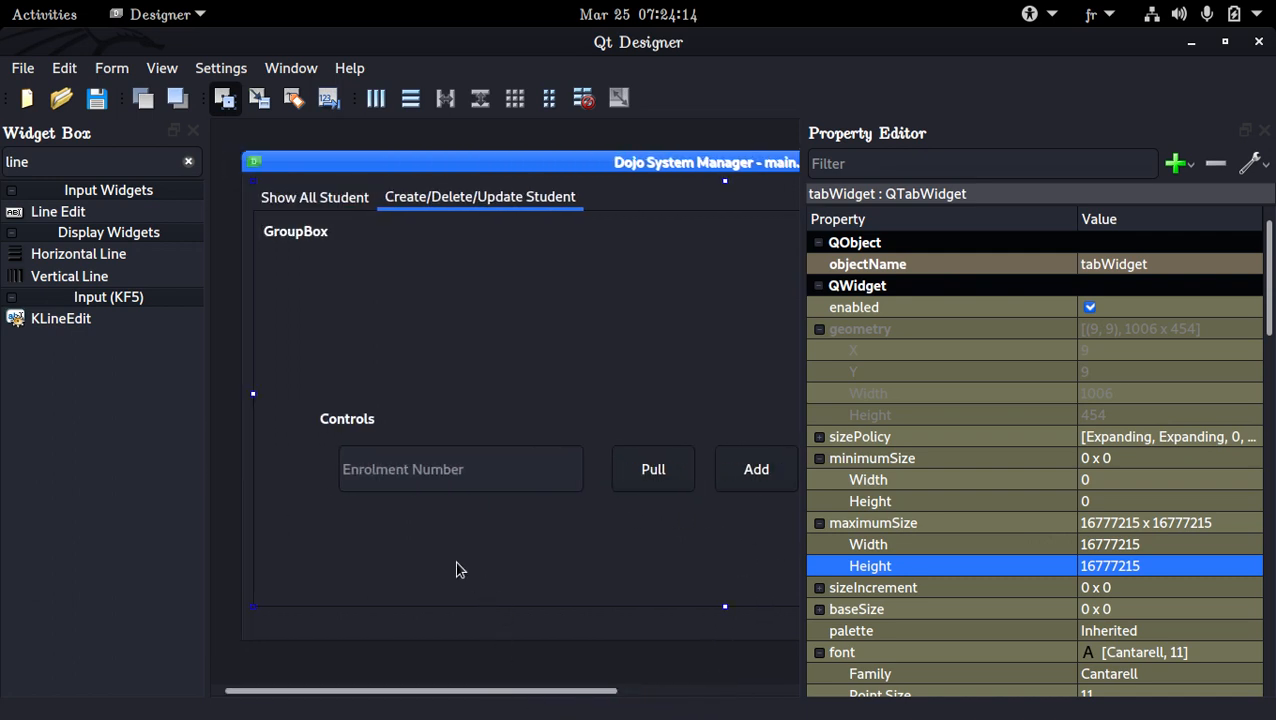
click(342, 438)
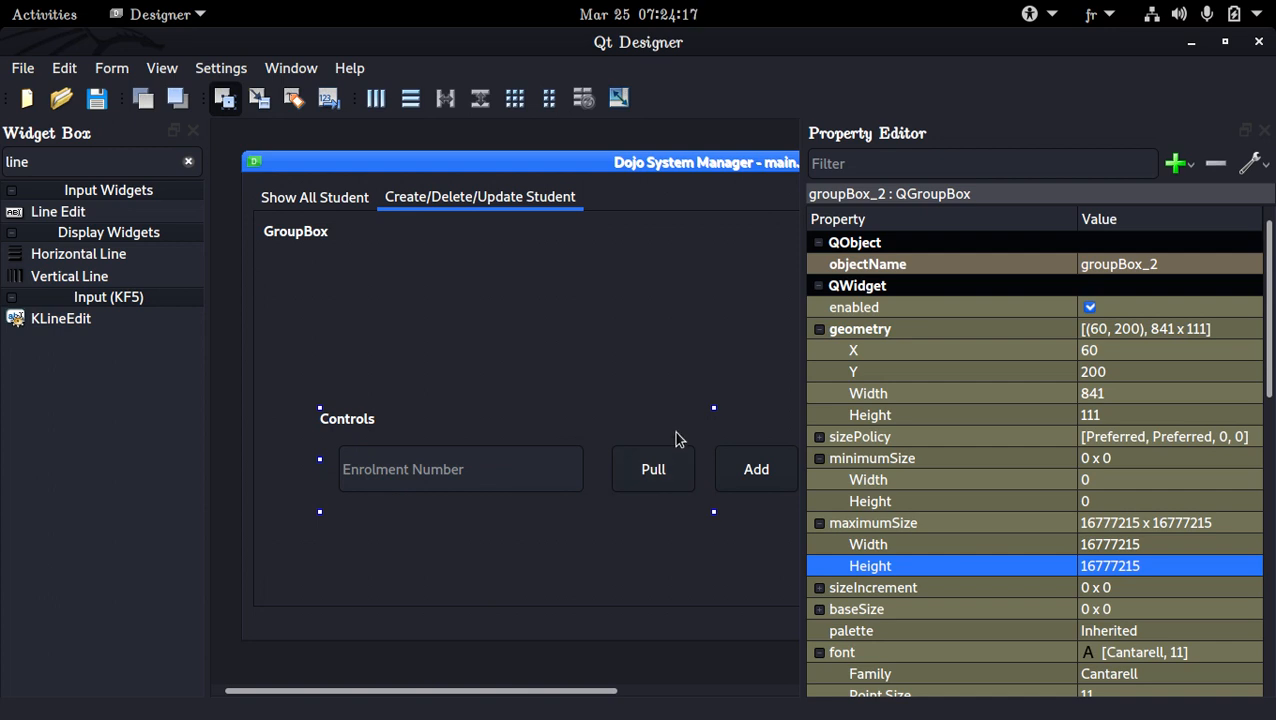
drag(675, 439, 623, 507)
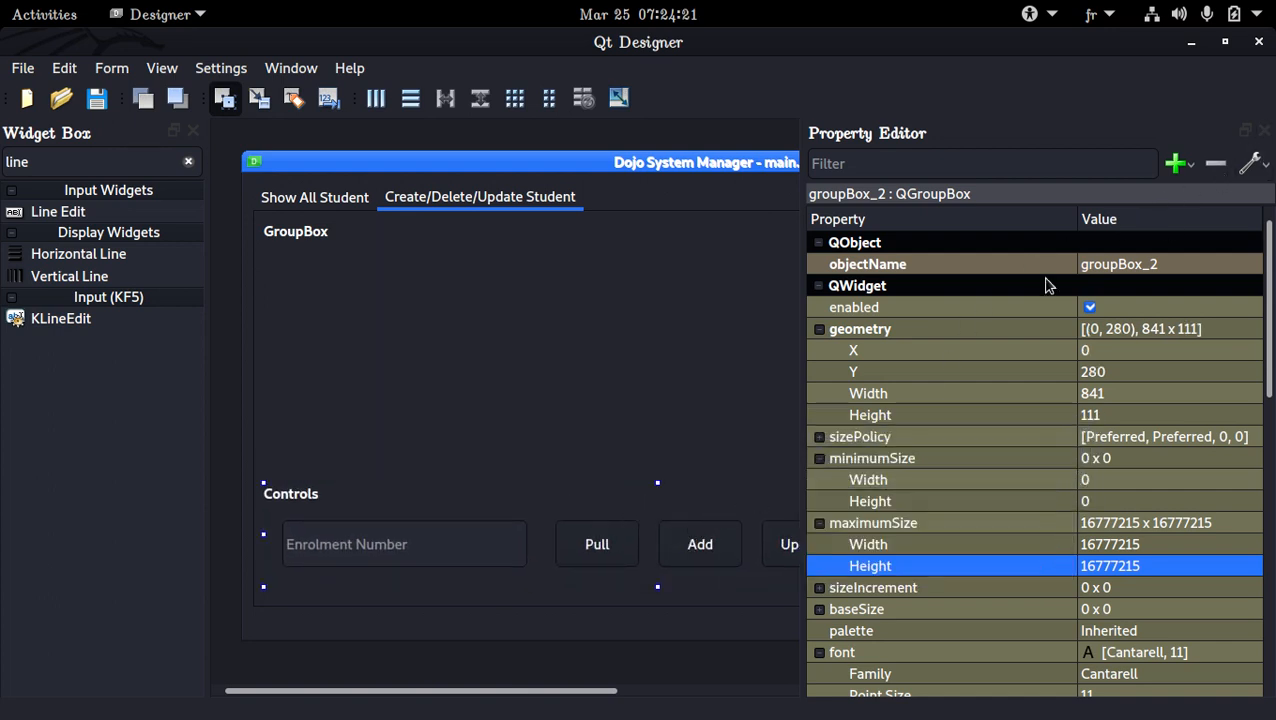
drag(657, 483, 680, 497)
drag(680, 498, 689, 498)
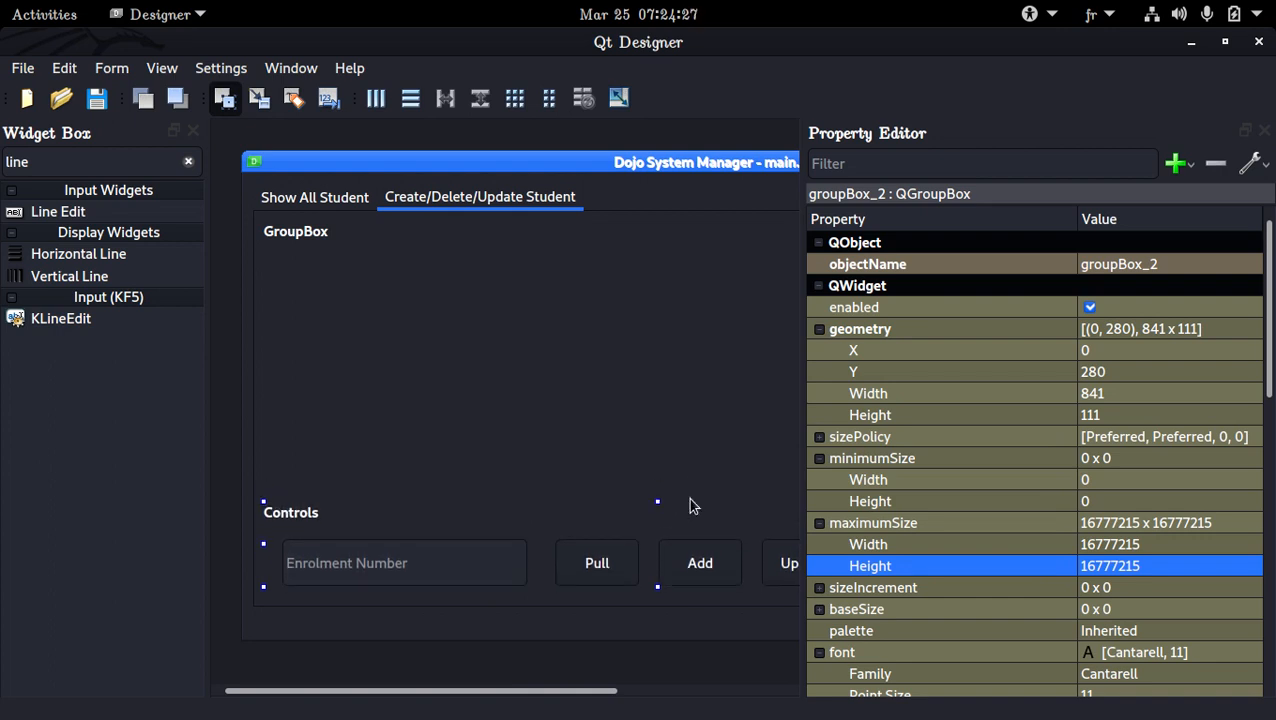
Apply a grid layout to the Controls group box
right_click(659, 514)
mouse_move(752, 688)
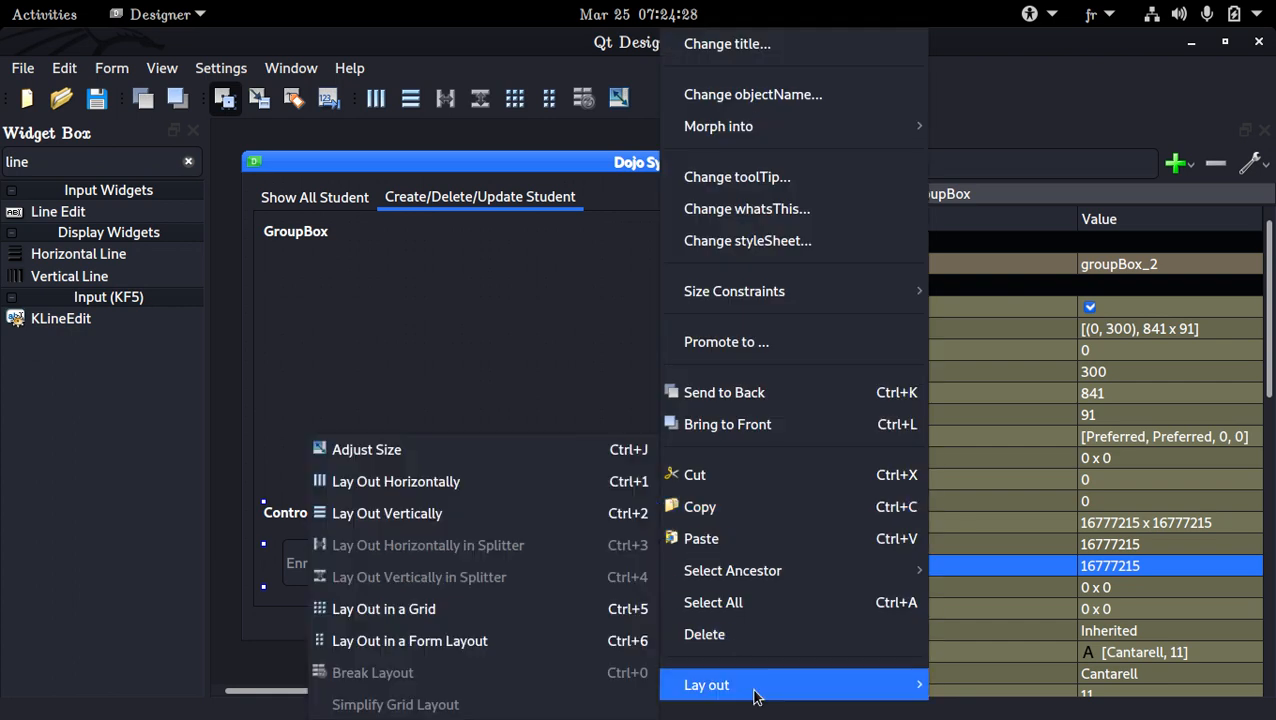
click(514, 610)
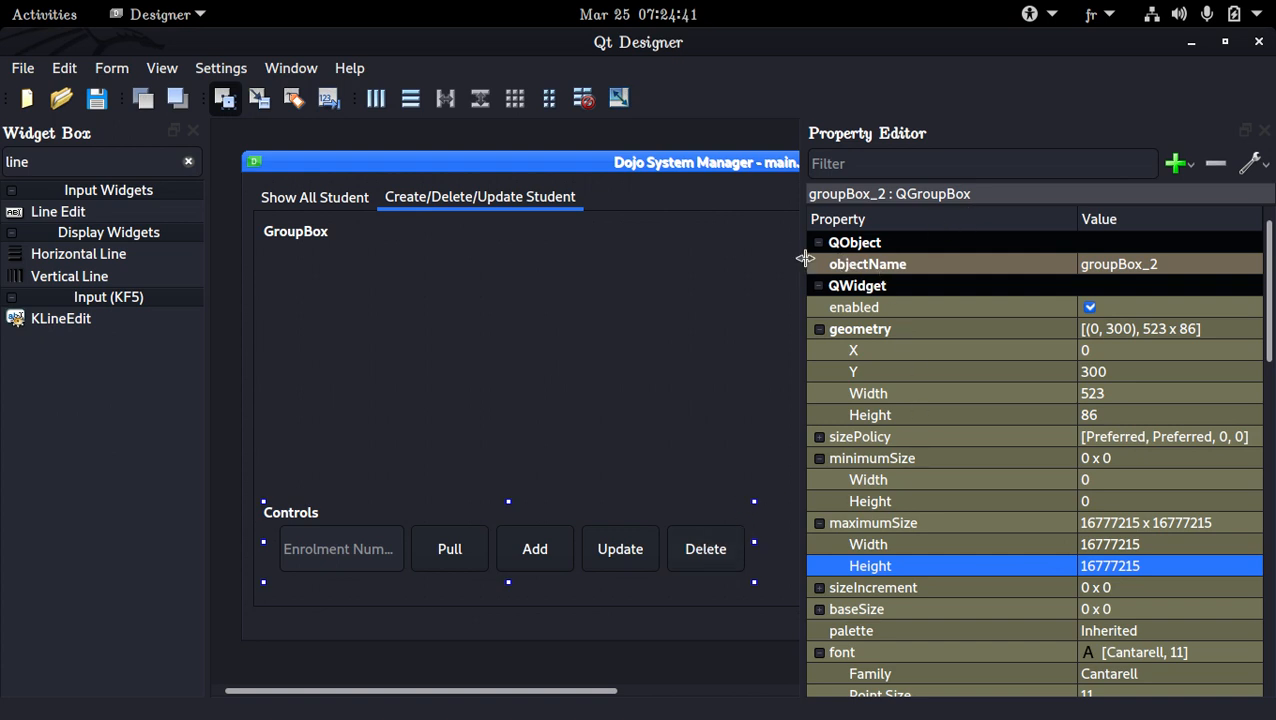
Narrow the Property Editor, then widen the Controls group box and center it horizontally in the outer group box
drag(805, 258, 1133, 313)
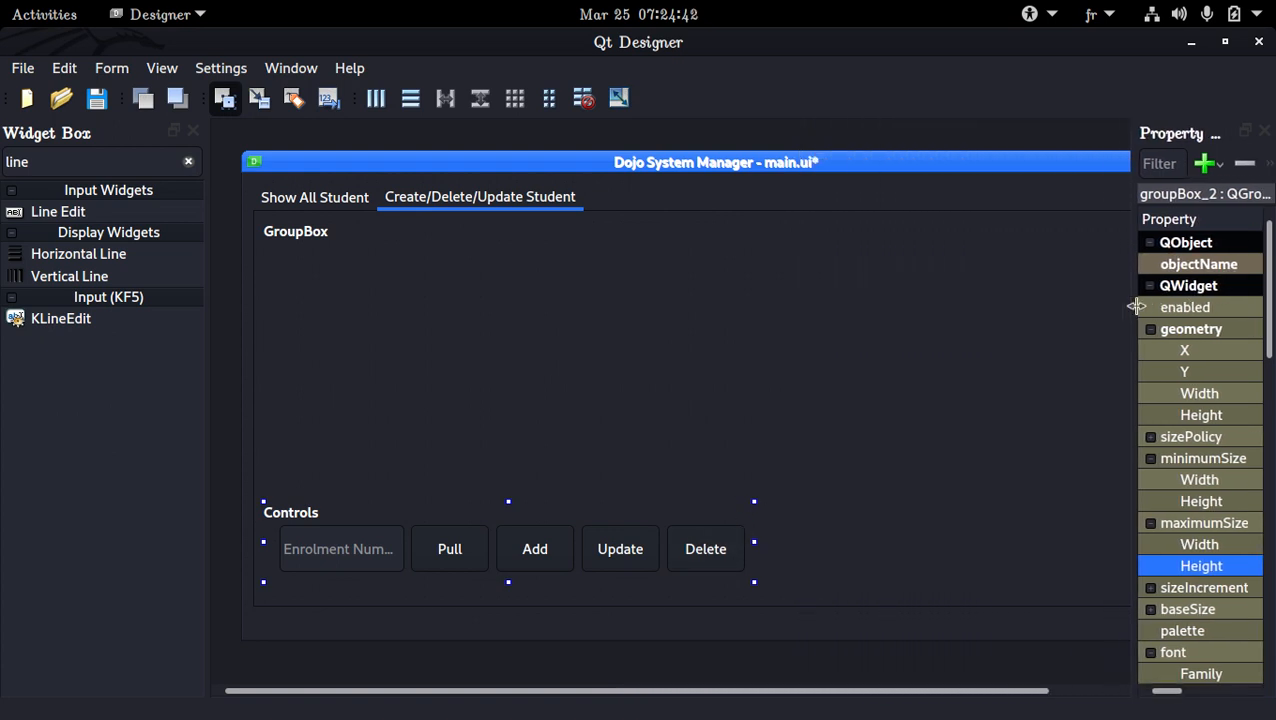
click(746, 527)
drag(755, 545, 1063, 541)
click(1068, 537)
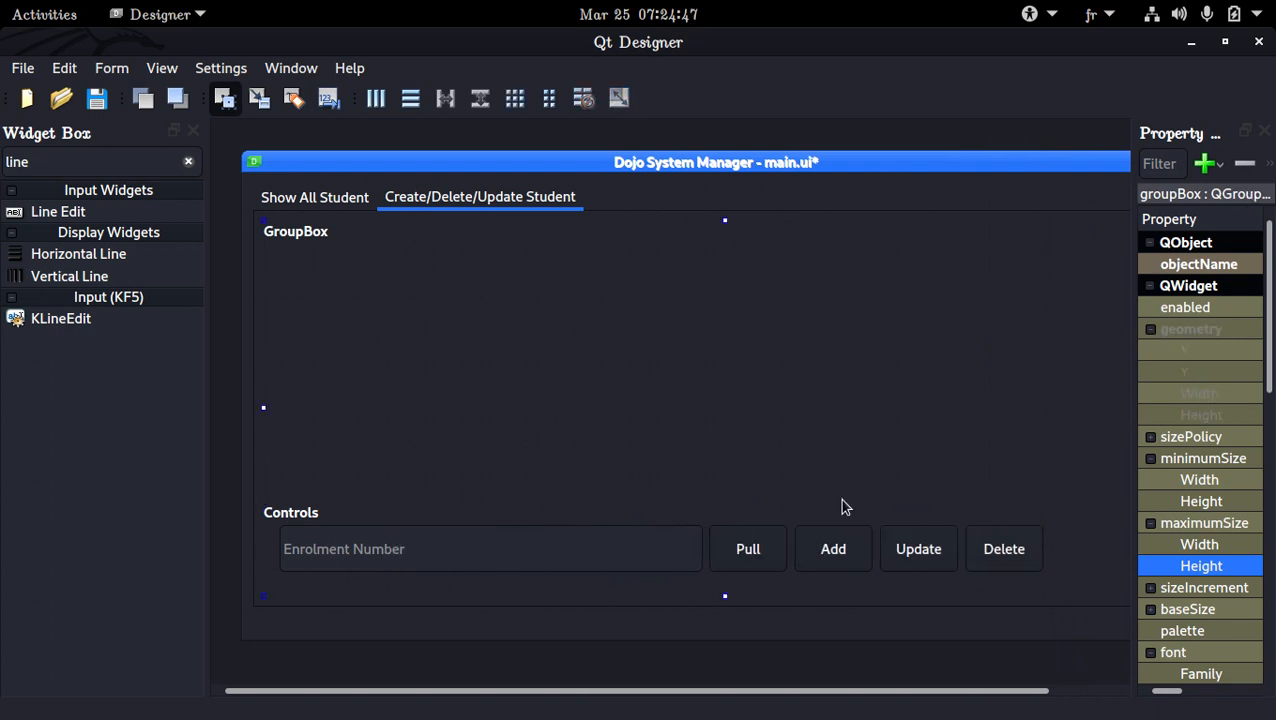
click(813, 525)
drag(800, 524, 870, 525)
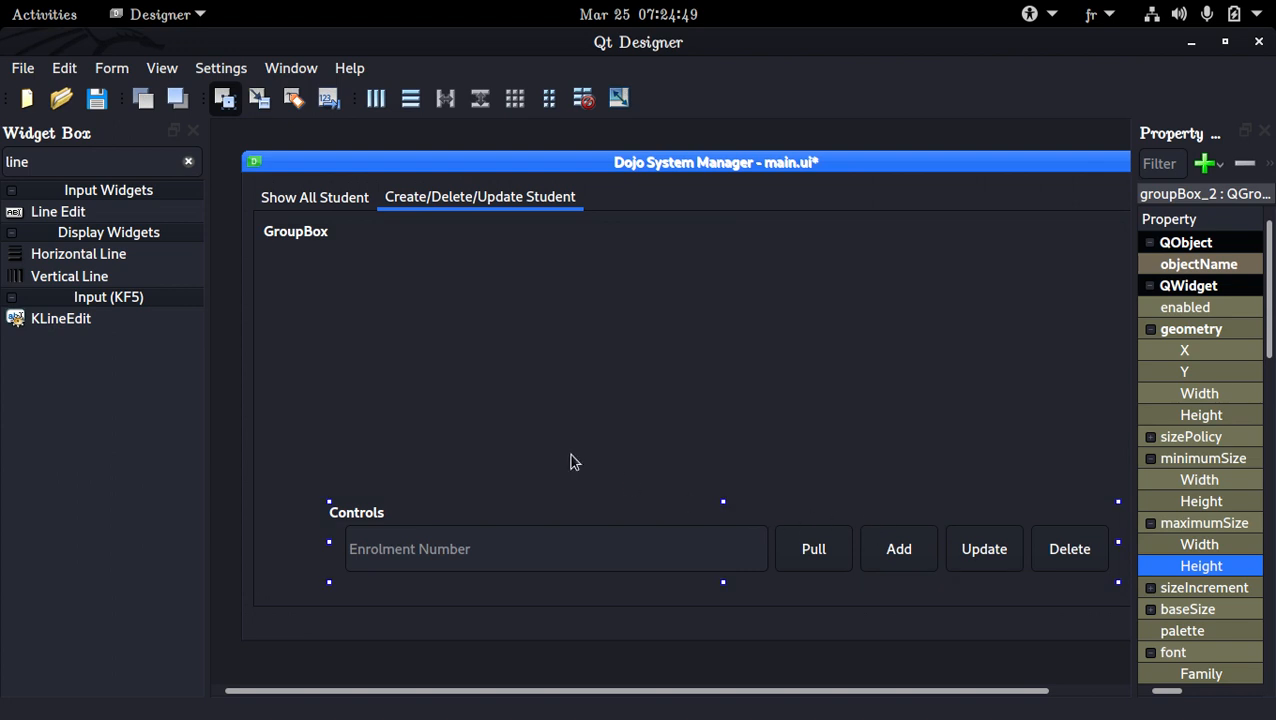
Close the Widget Box, widen the Property Editor and set the Enrolment Number field's maximum width to 400
click(193, 131)
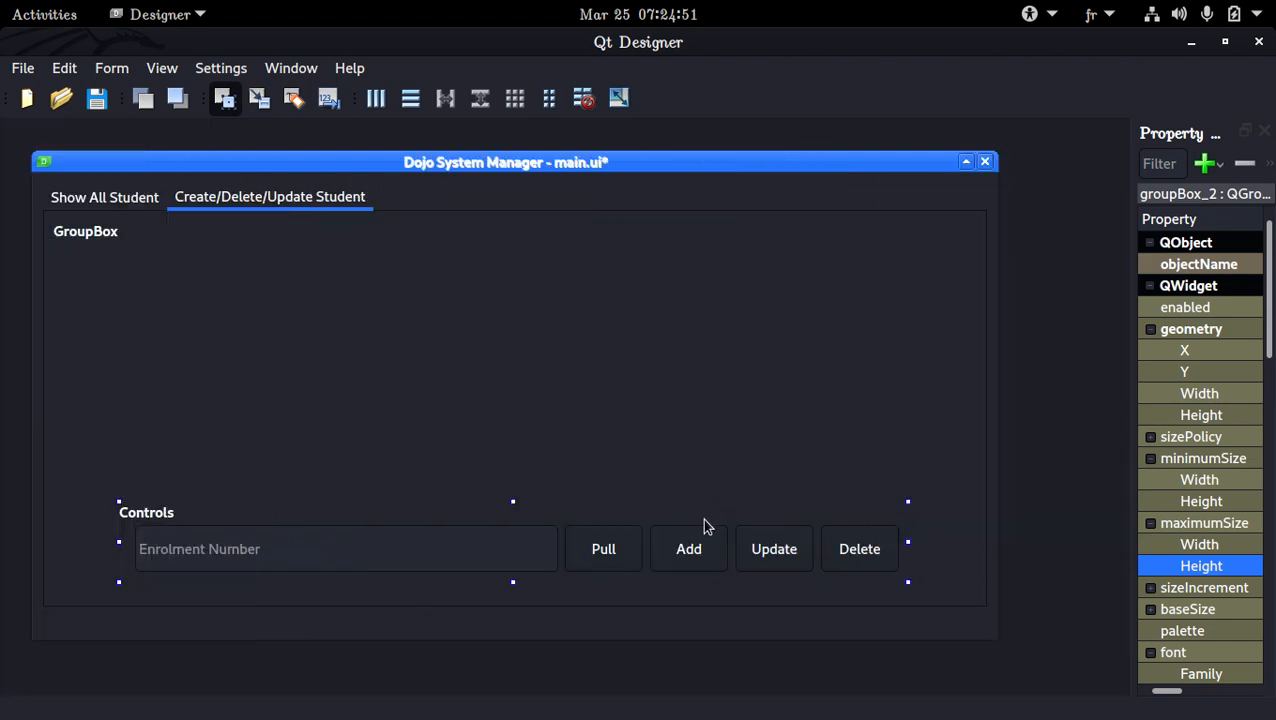
click(512, 545)
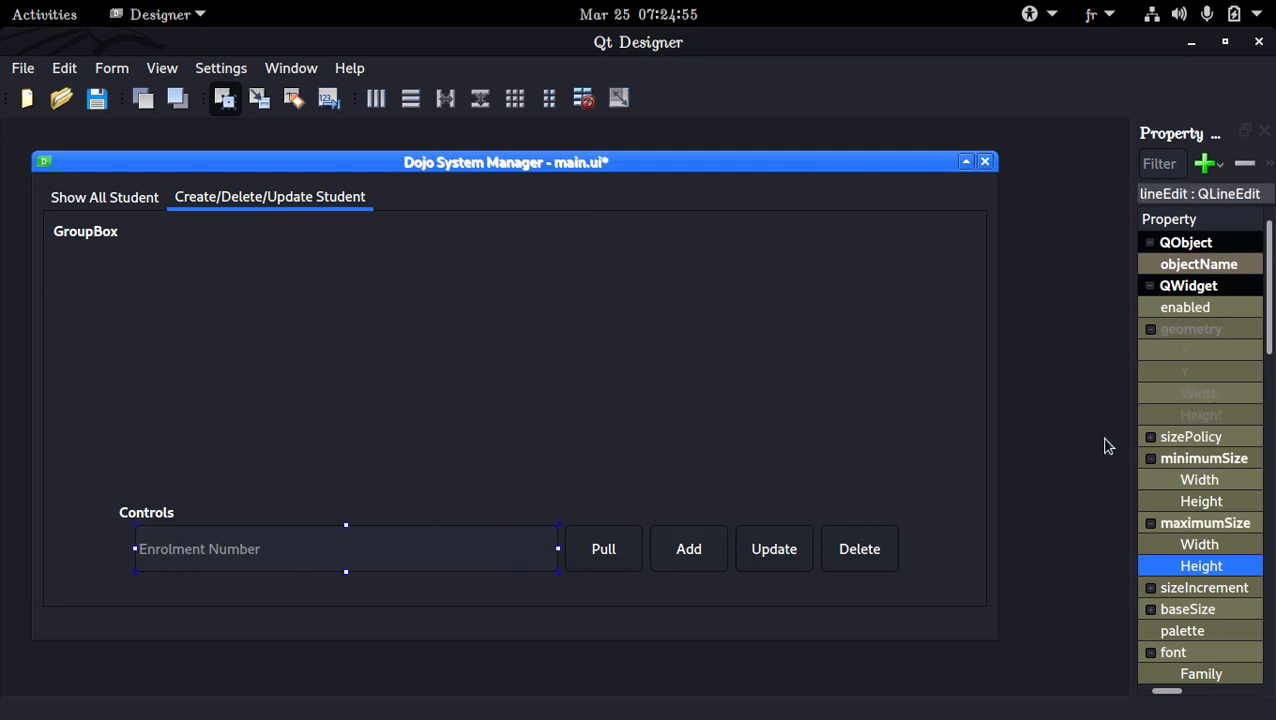
drag(1131, 434, 628, 447)
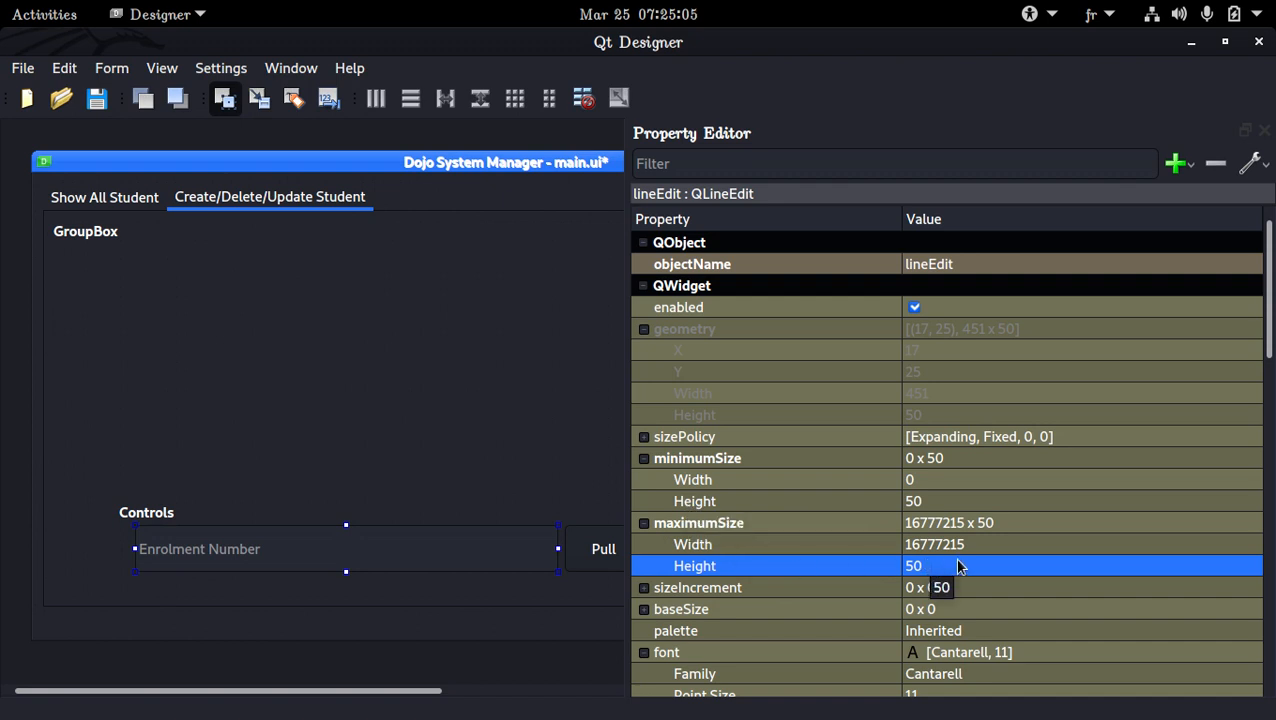
click(999, 542)
text(400)
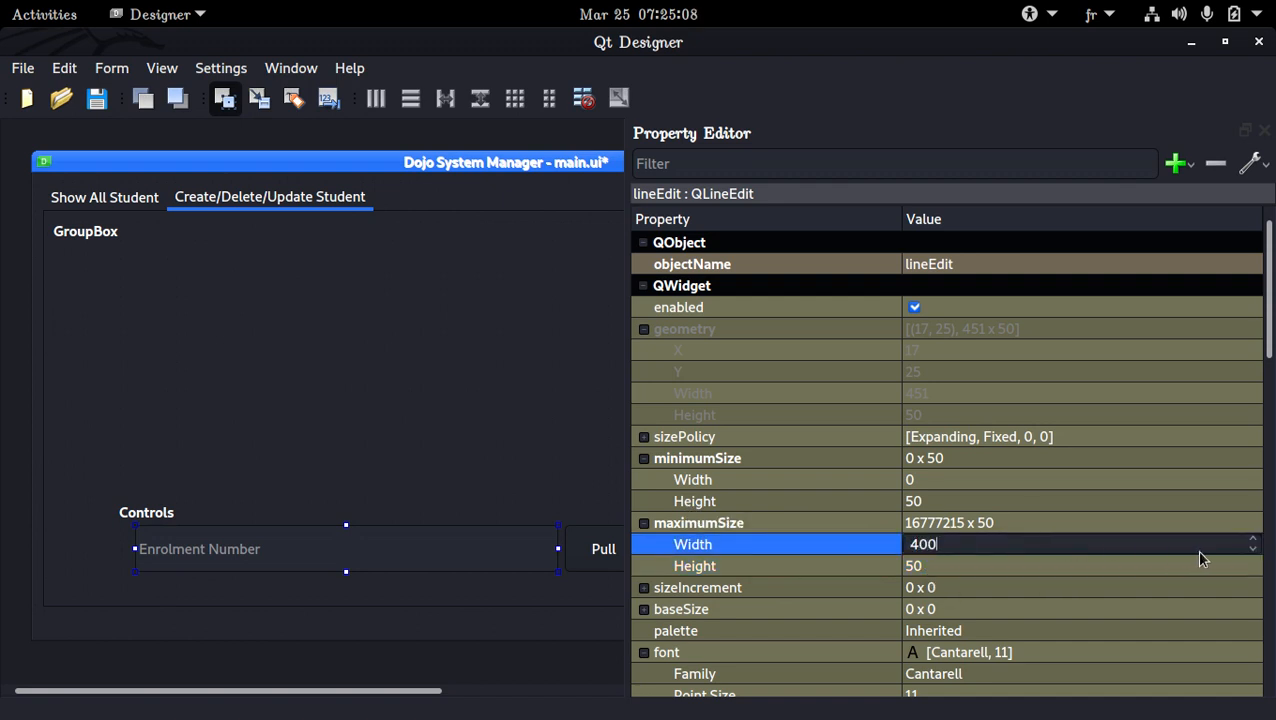
key(Return)
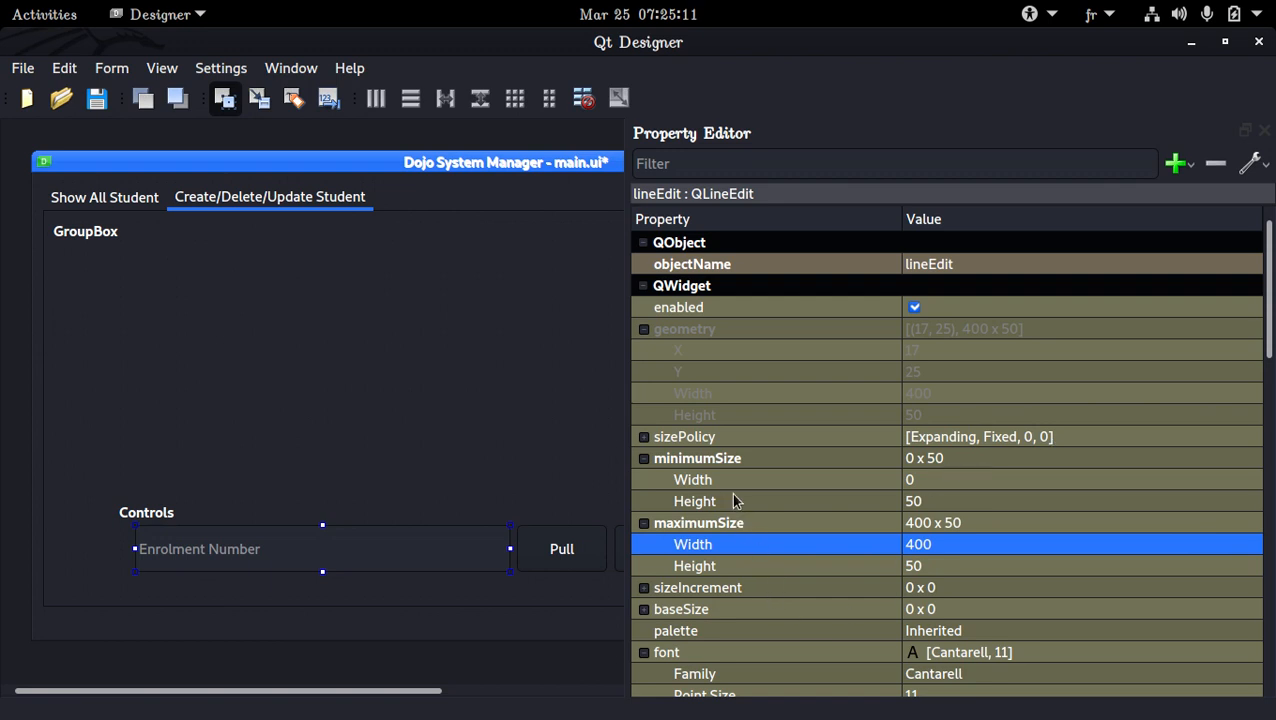
Set the Enrolment Number field's minimum height to 350
double_click(955, 499)
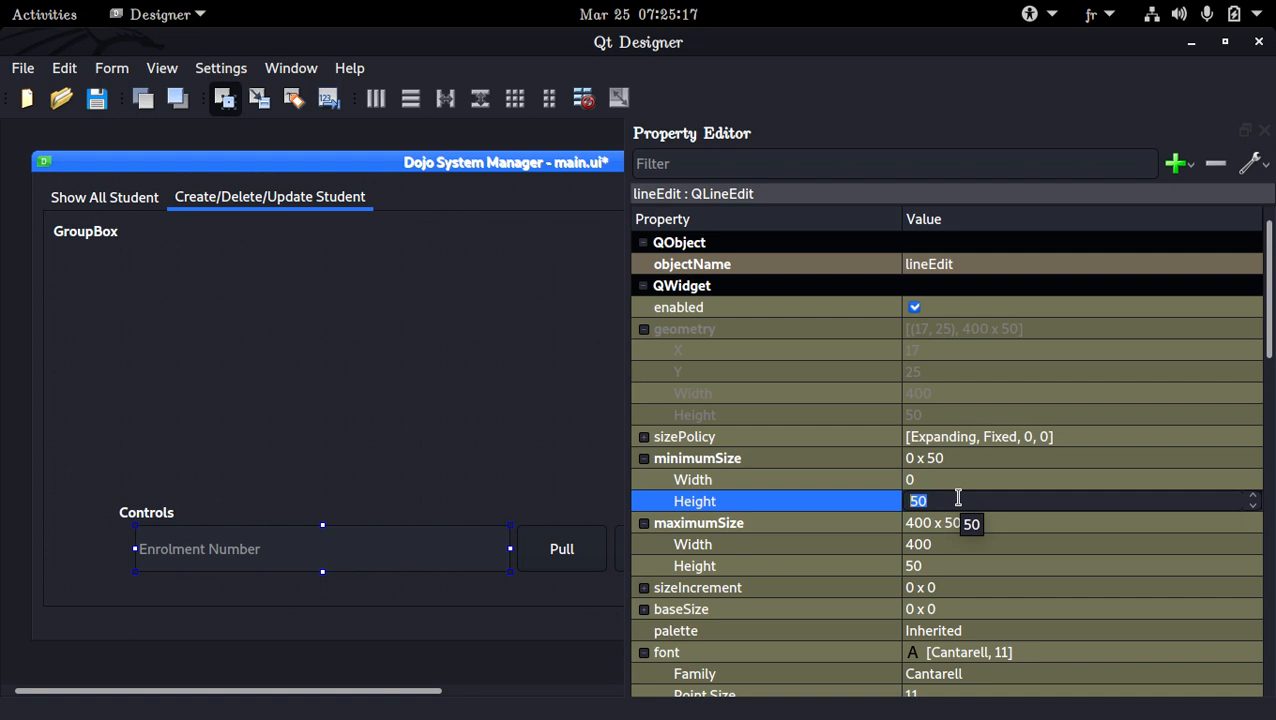
text(350)
key(Return)
Set the Enrolment Number field's minimum size to 350 wide by 50 high, then save the form
click(965, 479)
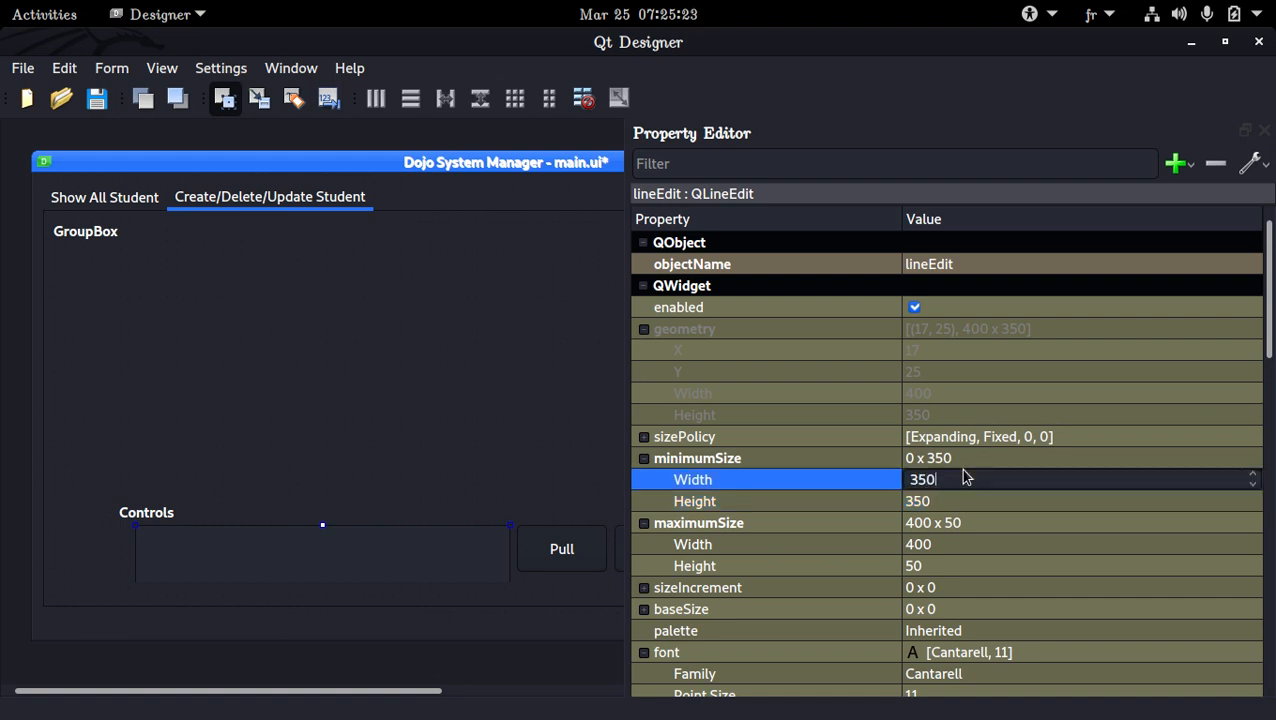
key(Return)
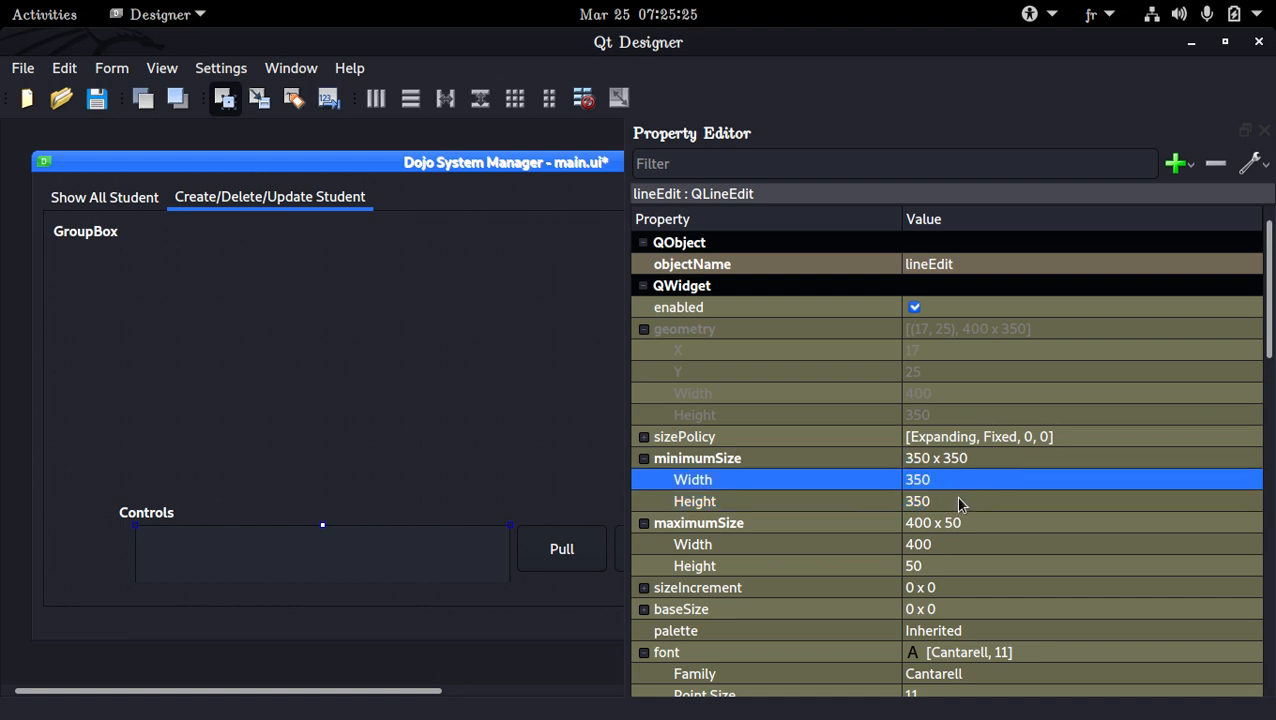
click(957, 500)
text(50)
key(Return)
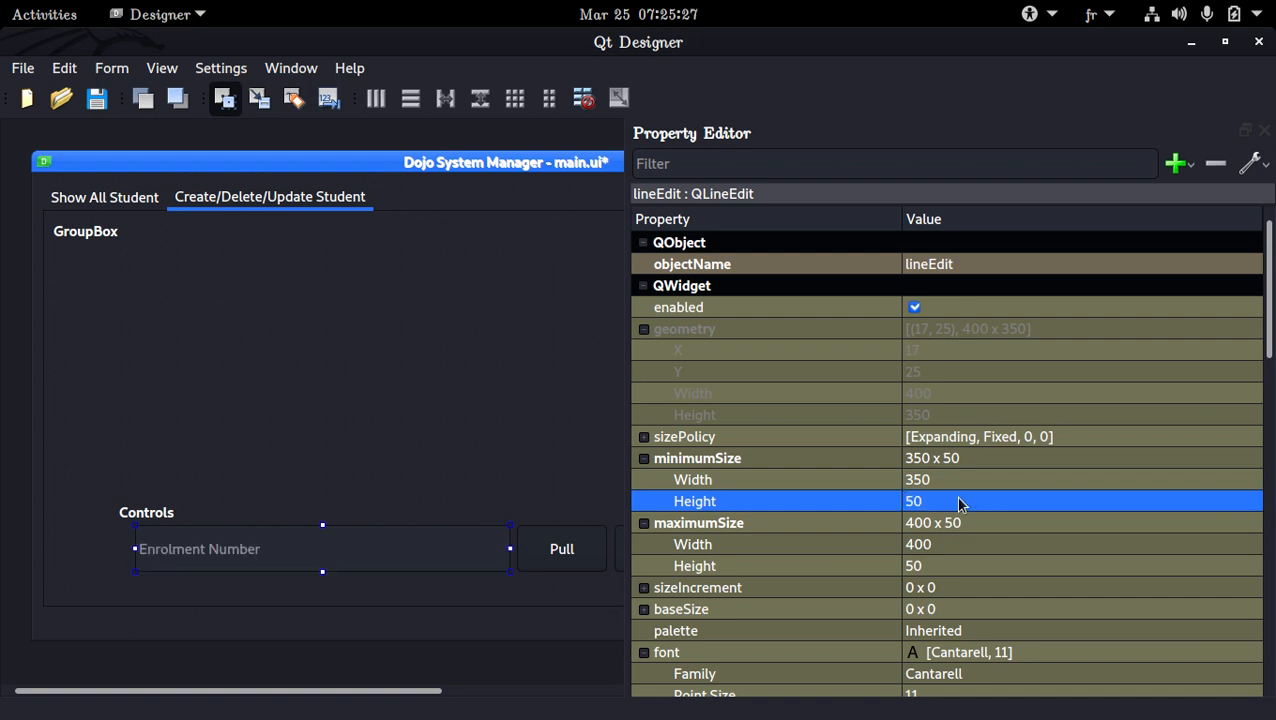
key(ctrl+s)
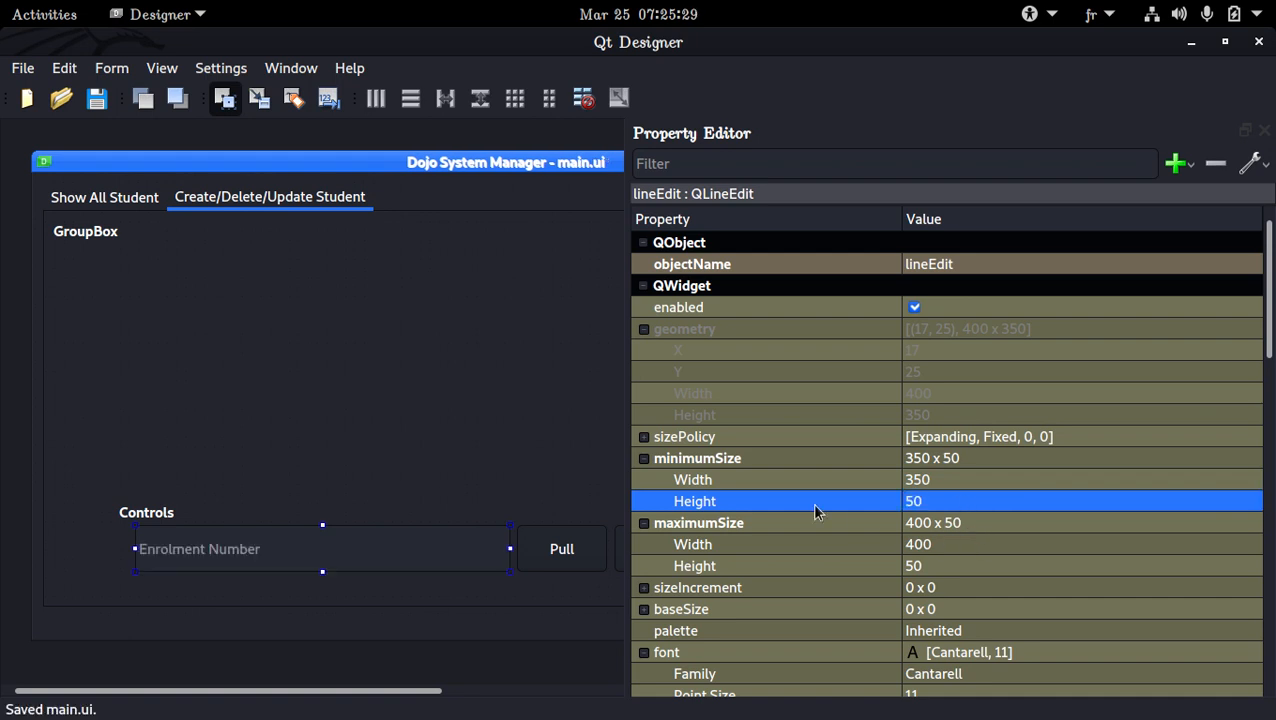
Select the Pull, Add, Update and Delete buttons together and set their minimum width to 110
click(588, 525)
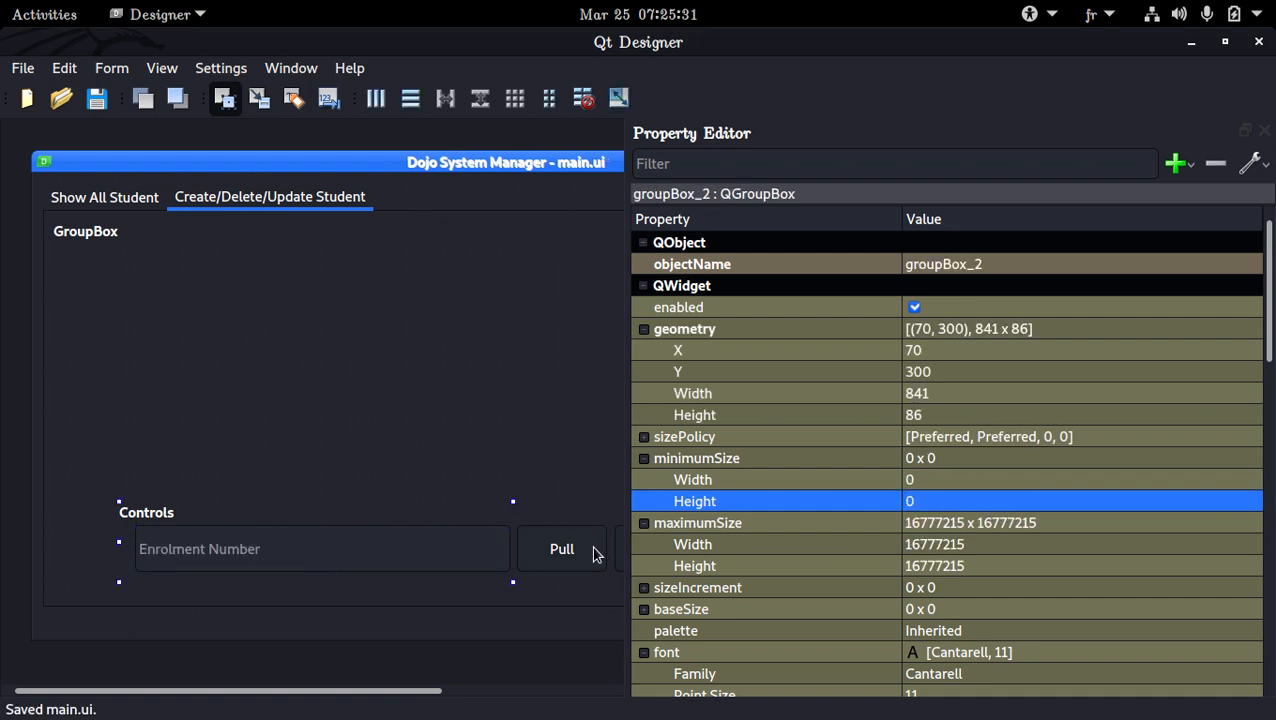
click(597, 554)
drag(407, 698, 563, 712)
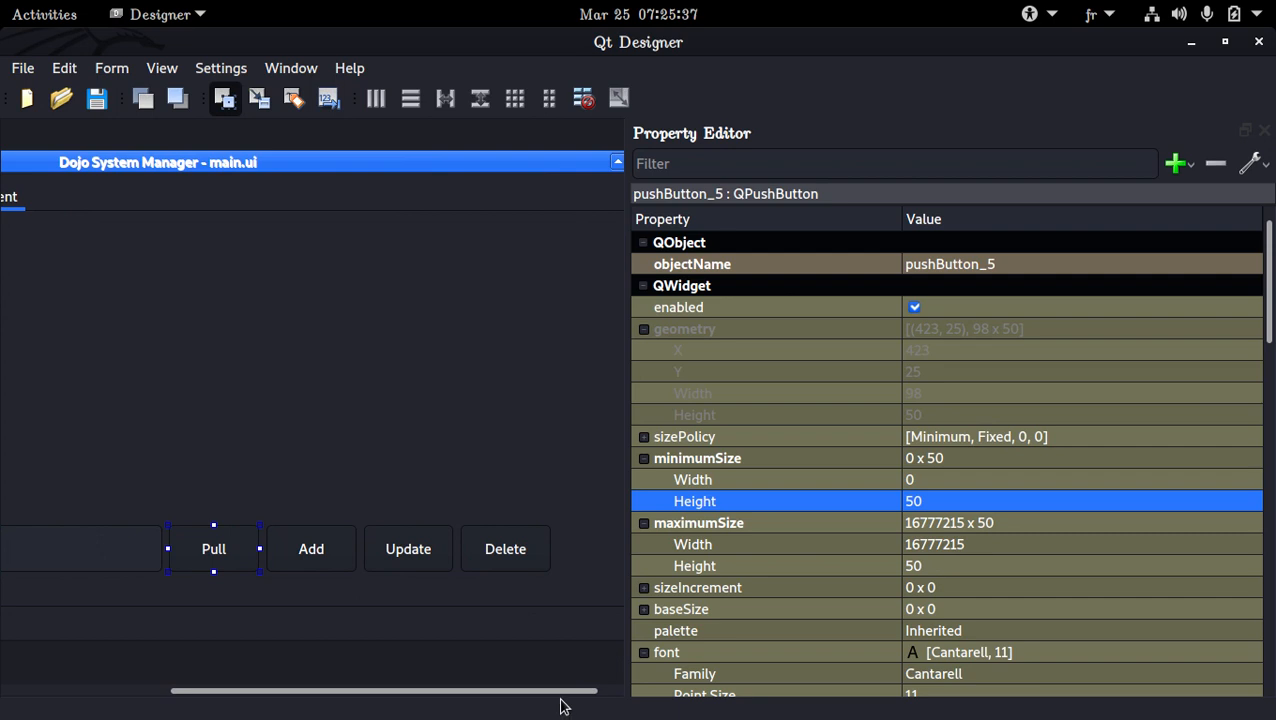
ctrl+click(313, 568)
ctrl+click(404, 566)
ctrl+click(521, 558)
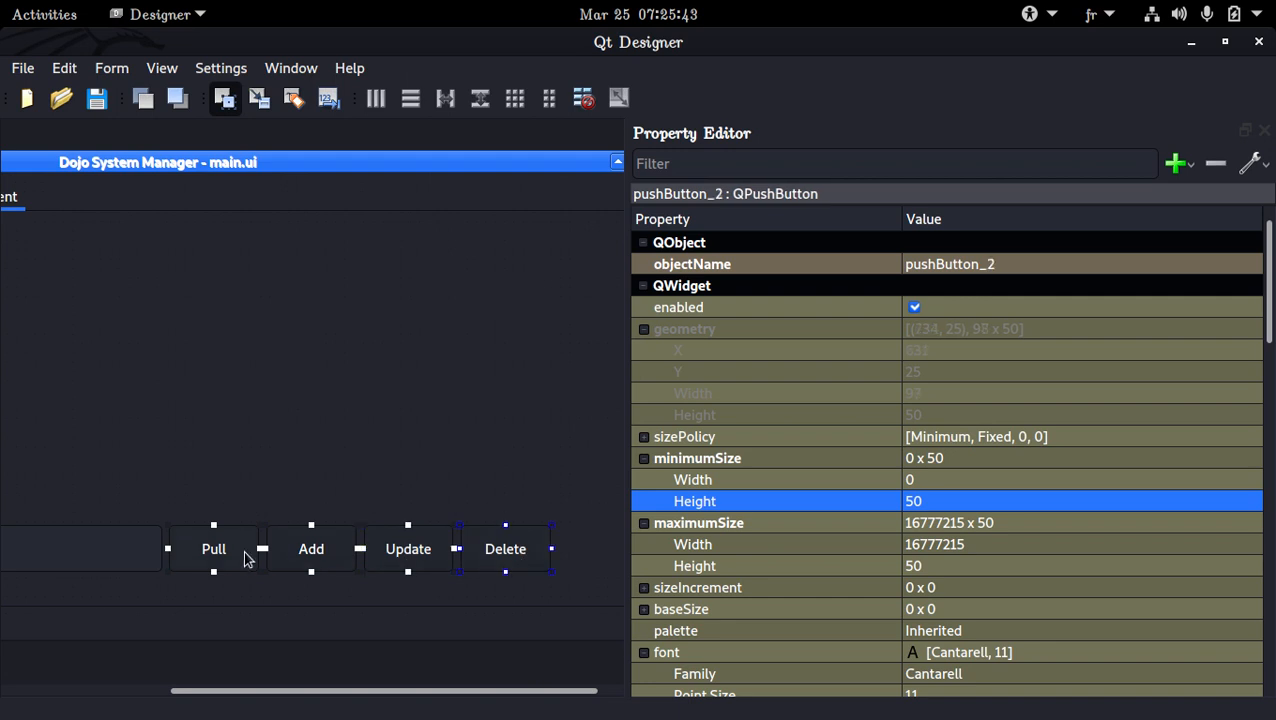
click(938, 480)
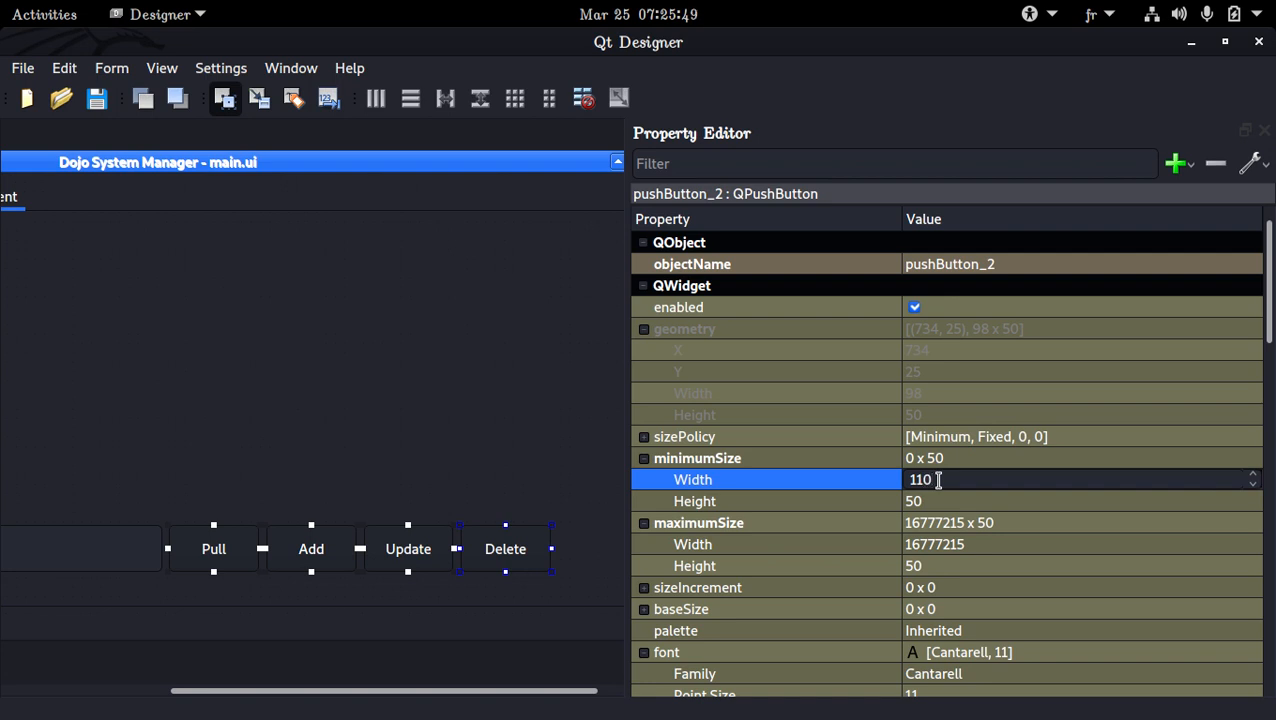
text(110)
key(Return)
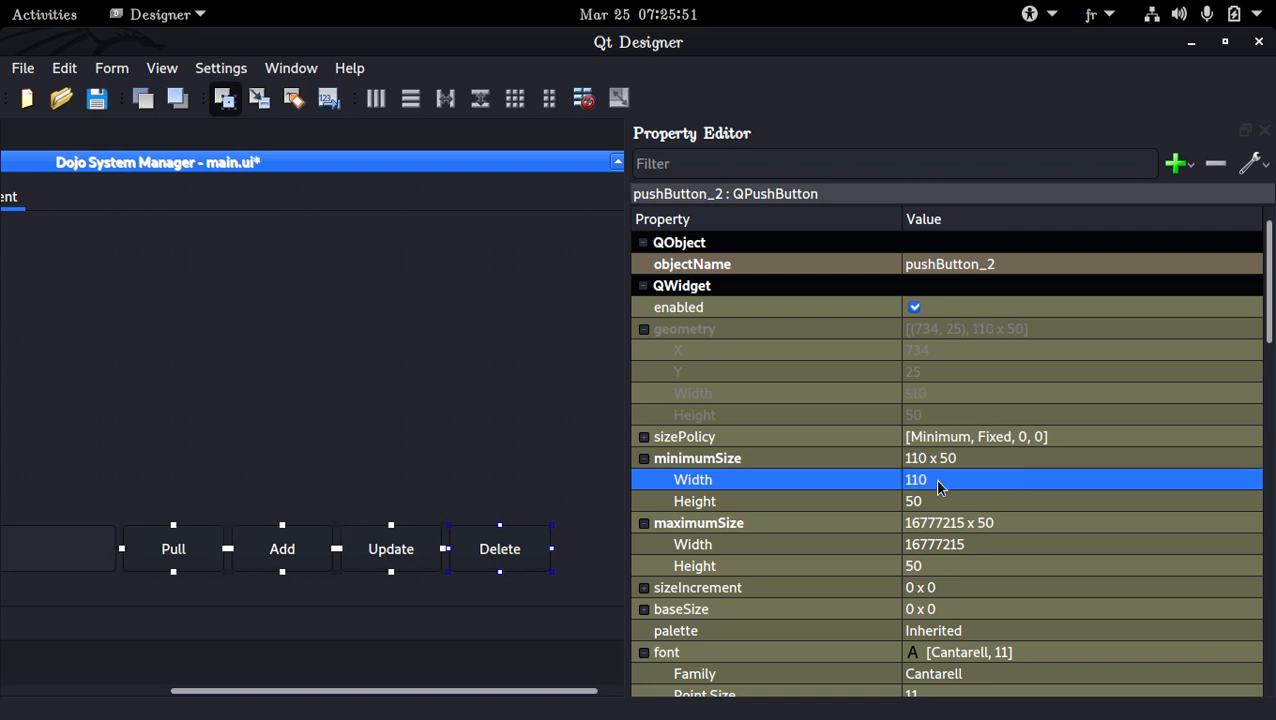
Set the maximum width of the four selected buttons to 110 and save the form
click(979, 544)
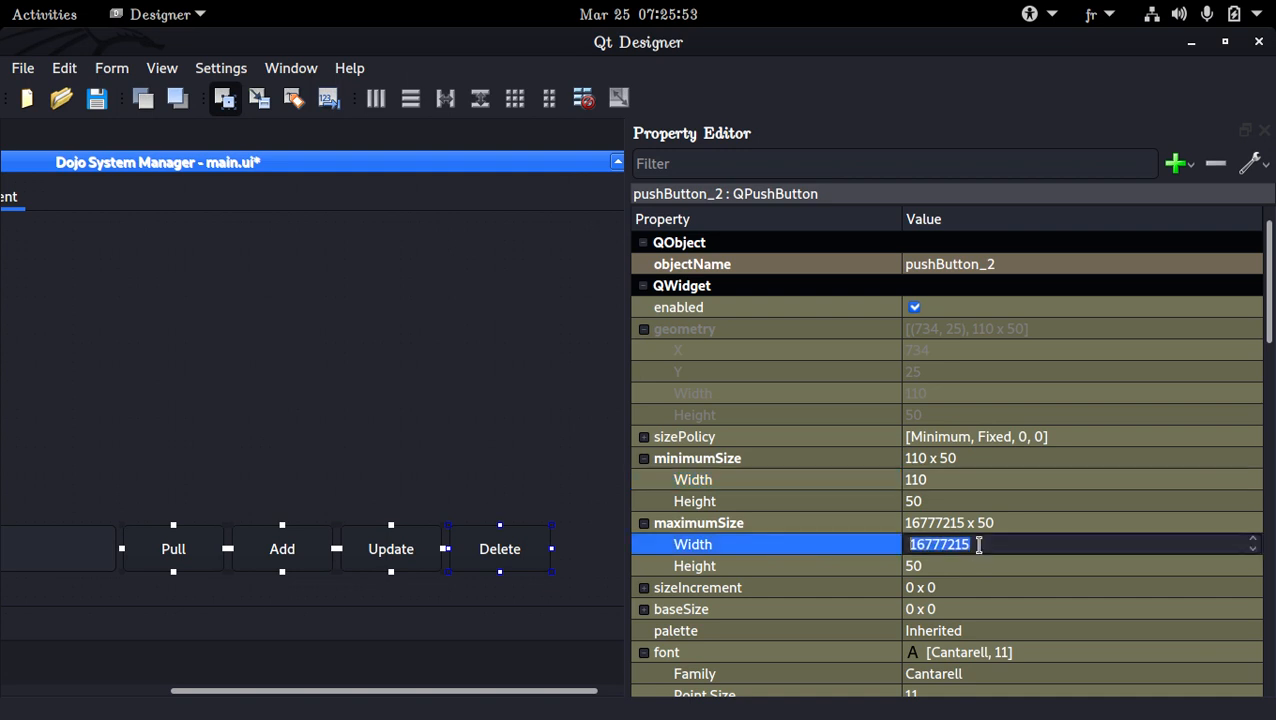
text(110)
key(Return)
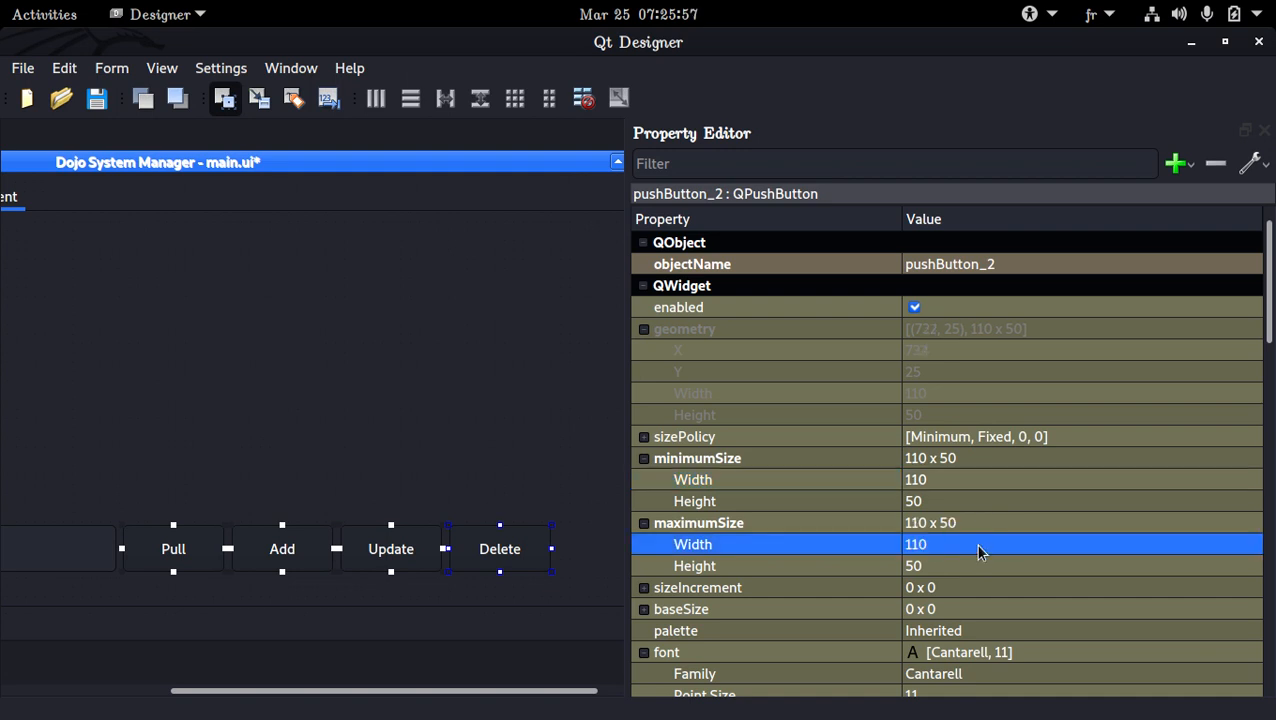
key(ctrl+s)
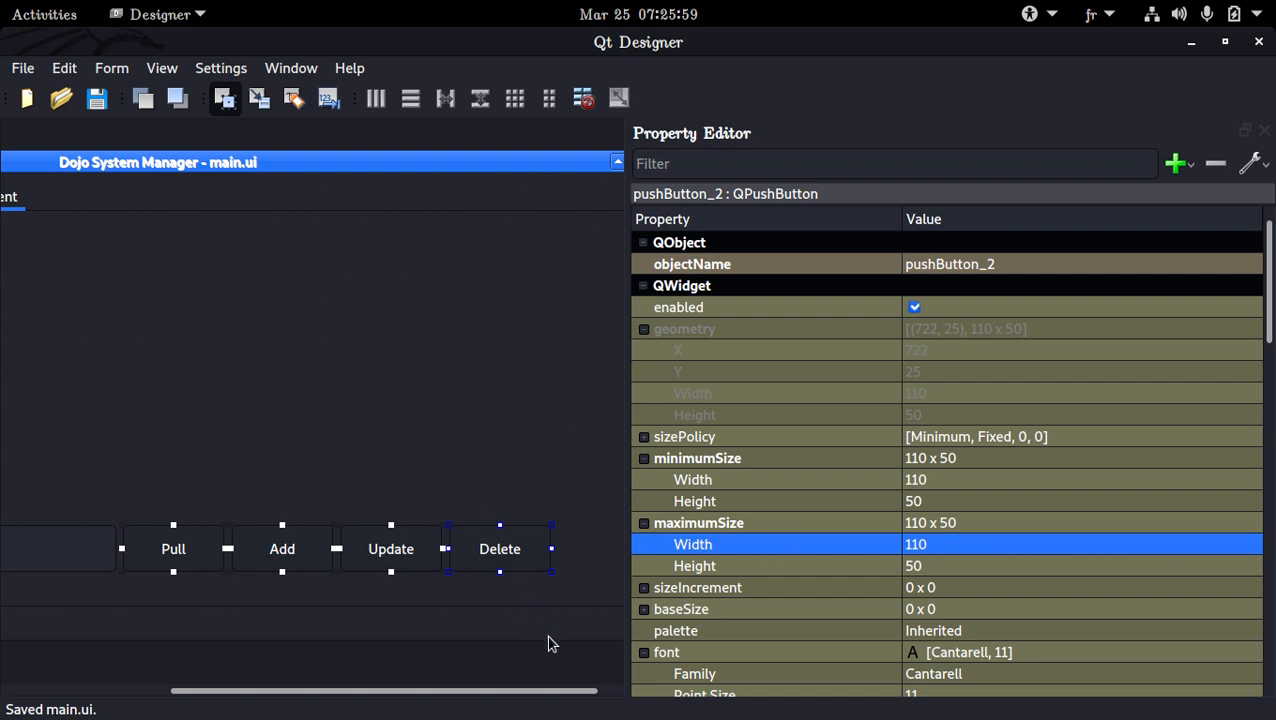
Narrow the Property Editor, then enlarge the Controls group box upward and to the right, to about 901 wide
drag(630, 410, 1000, 414)
click(630, 498)
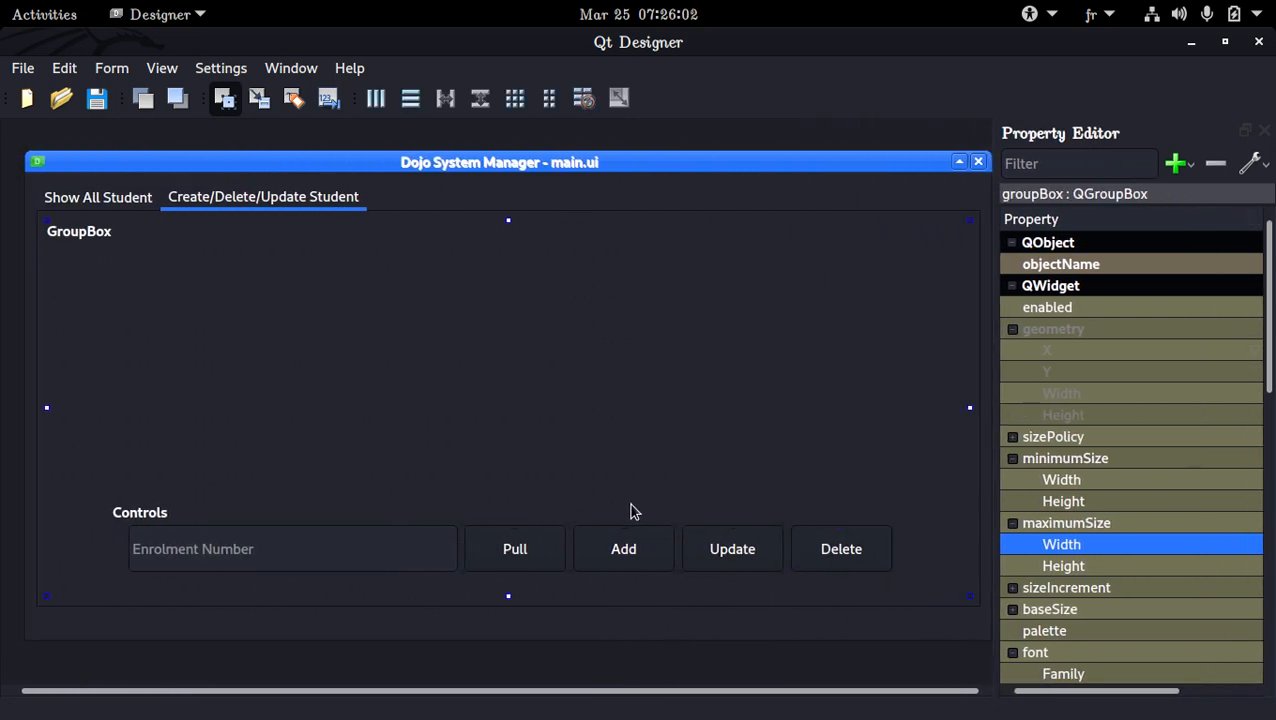
click(558, 526)
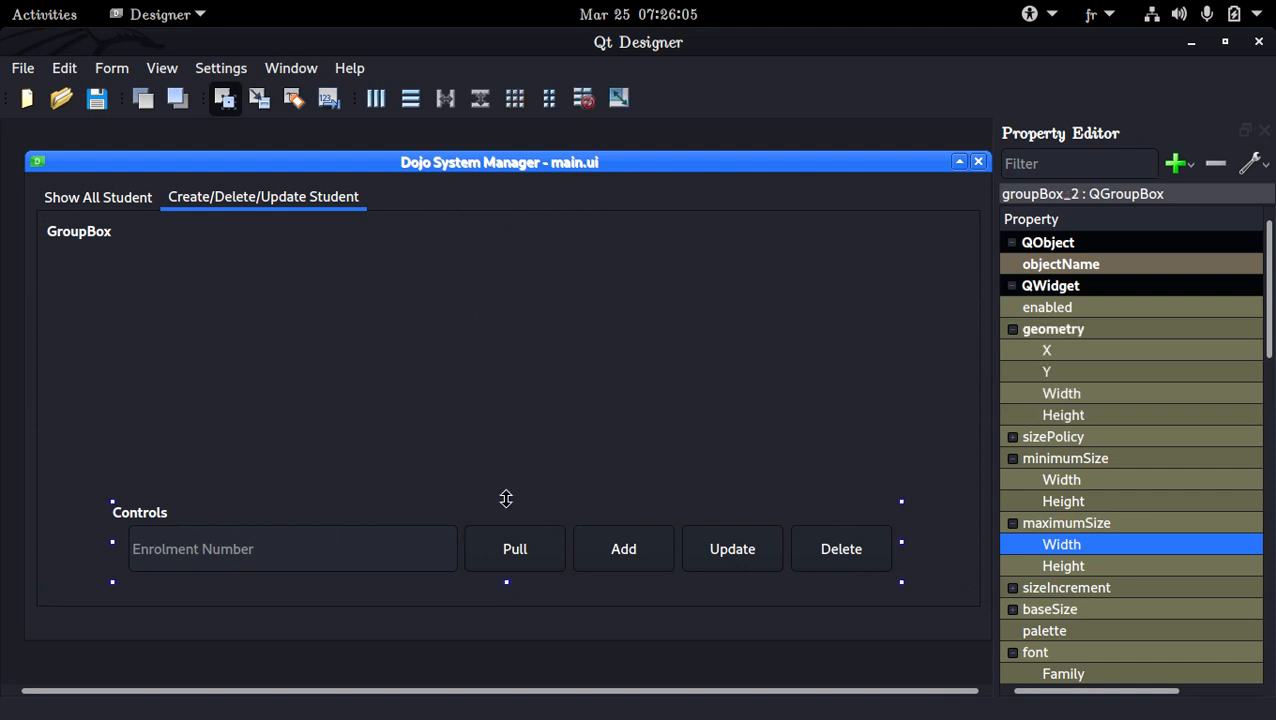
click(510, 499)
click(508, 508)
drag(503, 499, 530, 456)
click(533, 467)
click(520, 491)
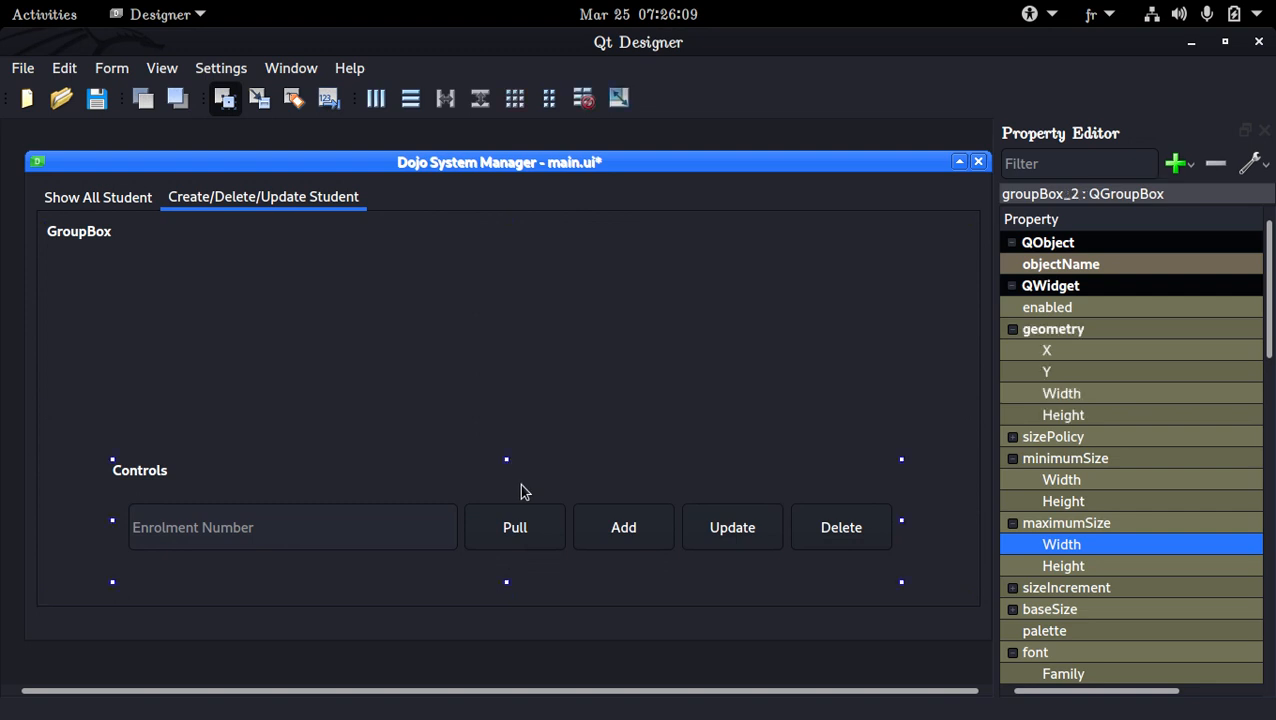
click(505, 456)
click(510, 465)
drag(508, 459, 960, 443)
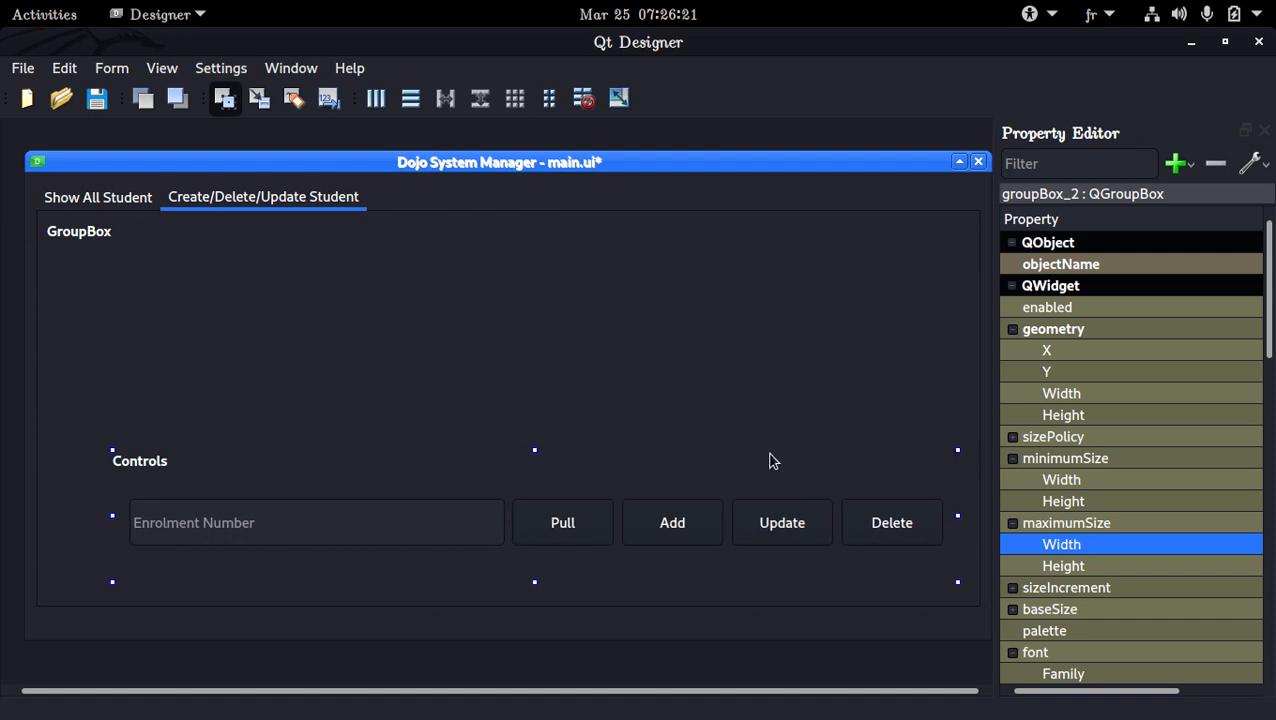
Center the Controls group box near the outer group box's lower edge and reduce its height to about 91
drag(701, 471, 649, 478)
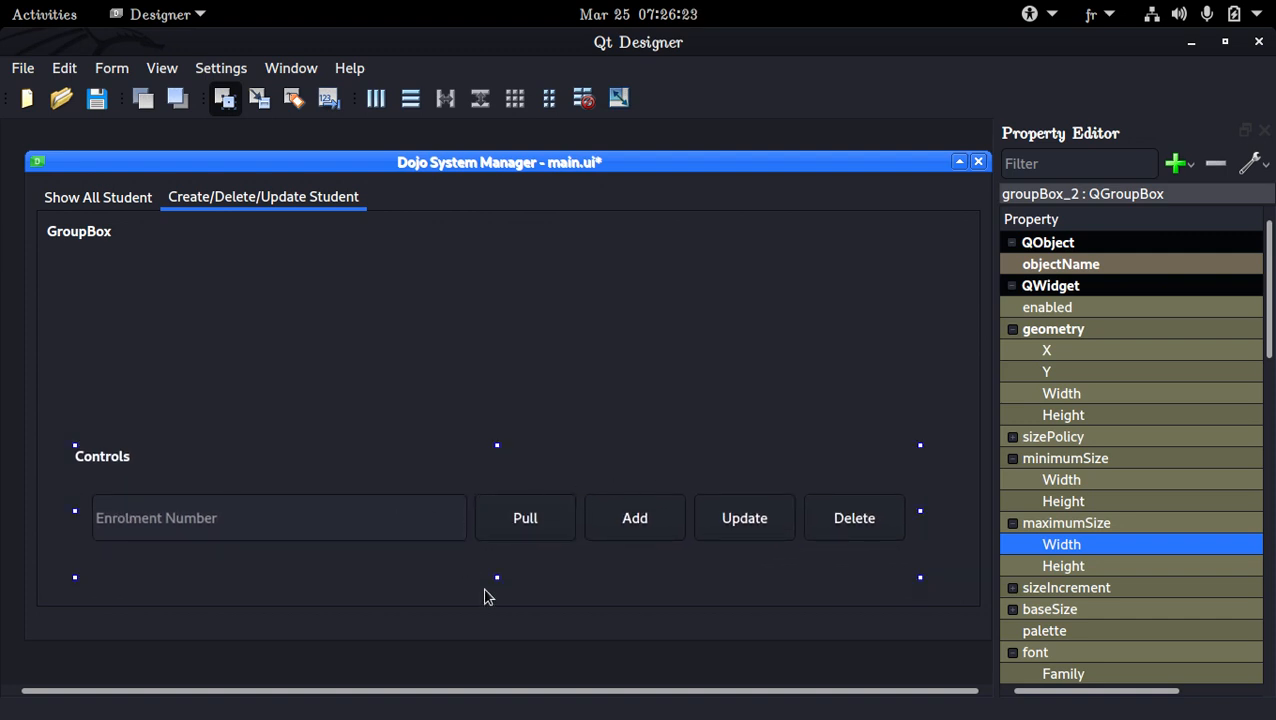
drag(497, 576, 515, 550)
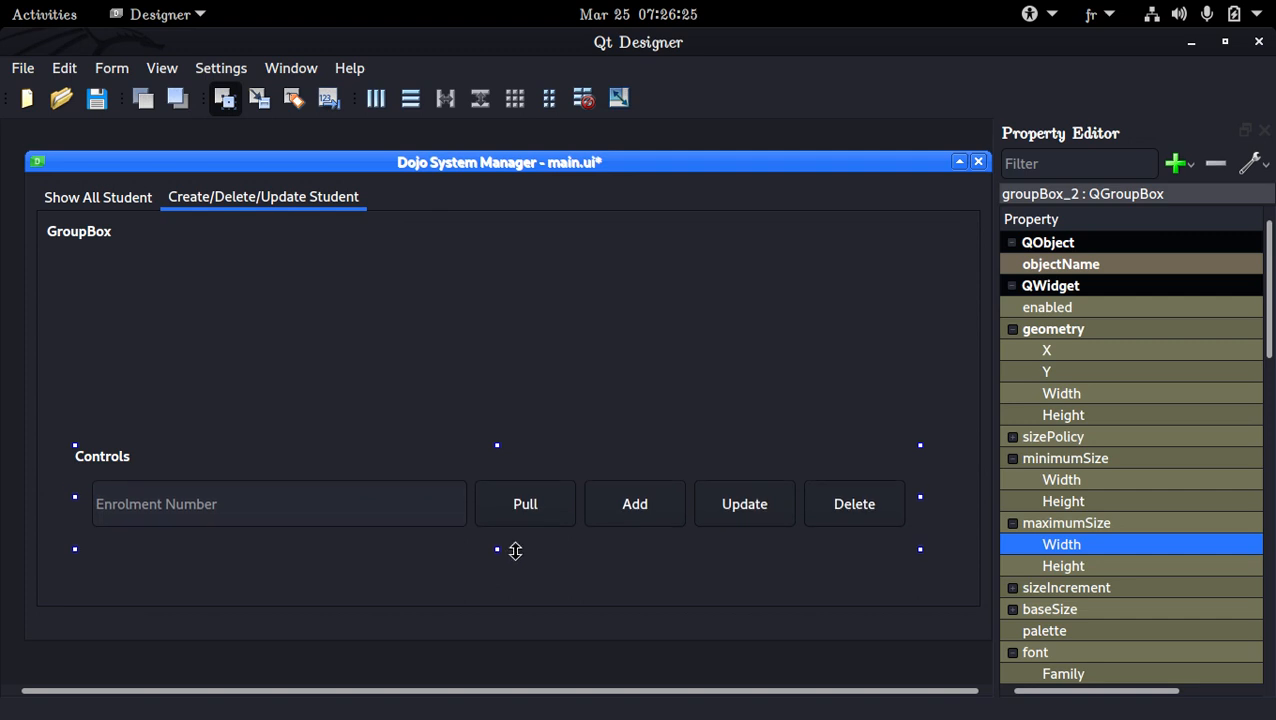
drag(509, 479, 518, 507)
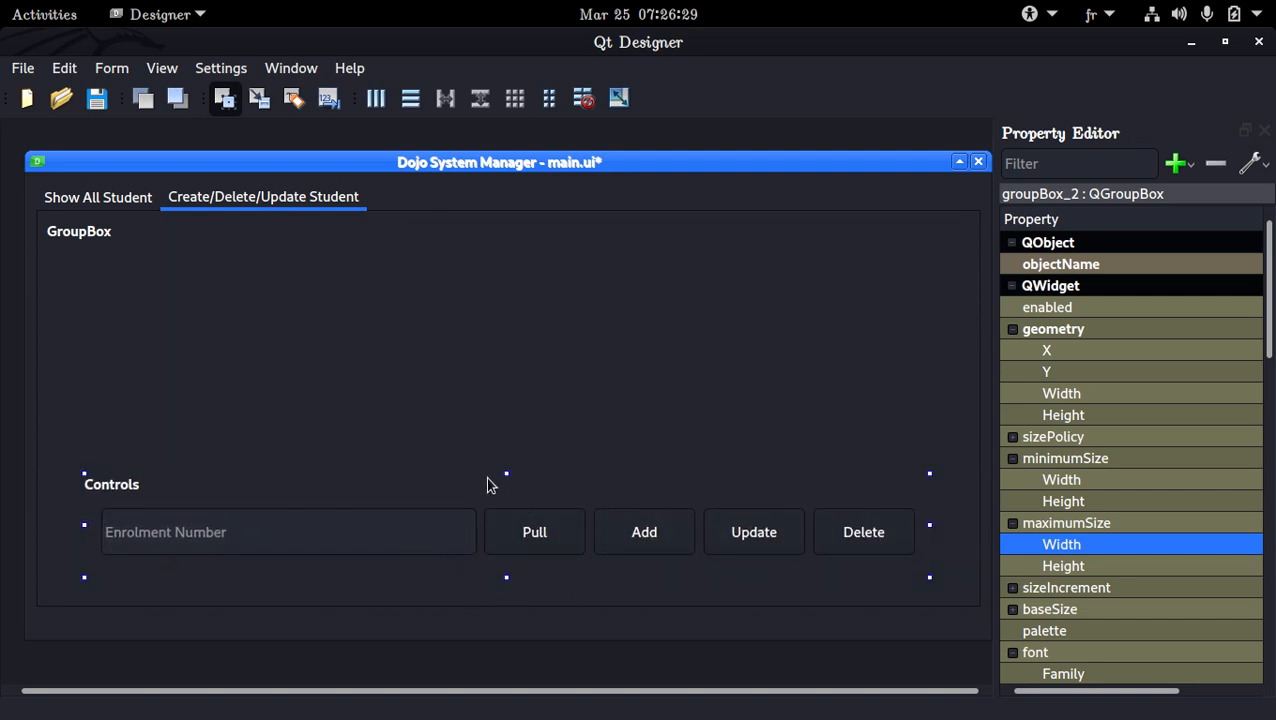
drag(506, 473, 512, 489)
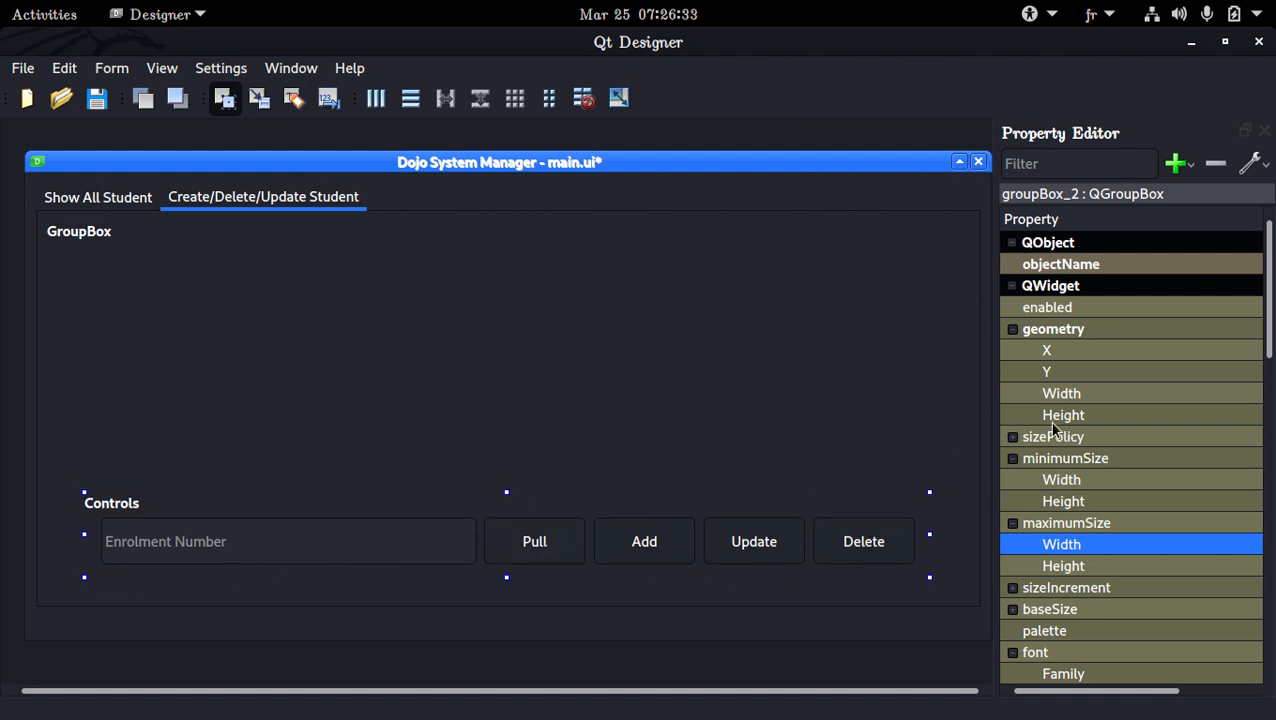
Widen the Property Editor and set both the maximum and minimum width of the Controls group box to 900
drag(991, 424, 772, 434)
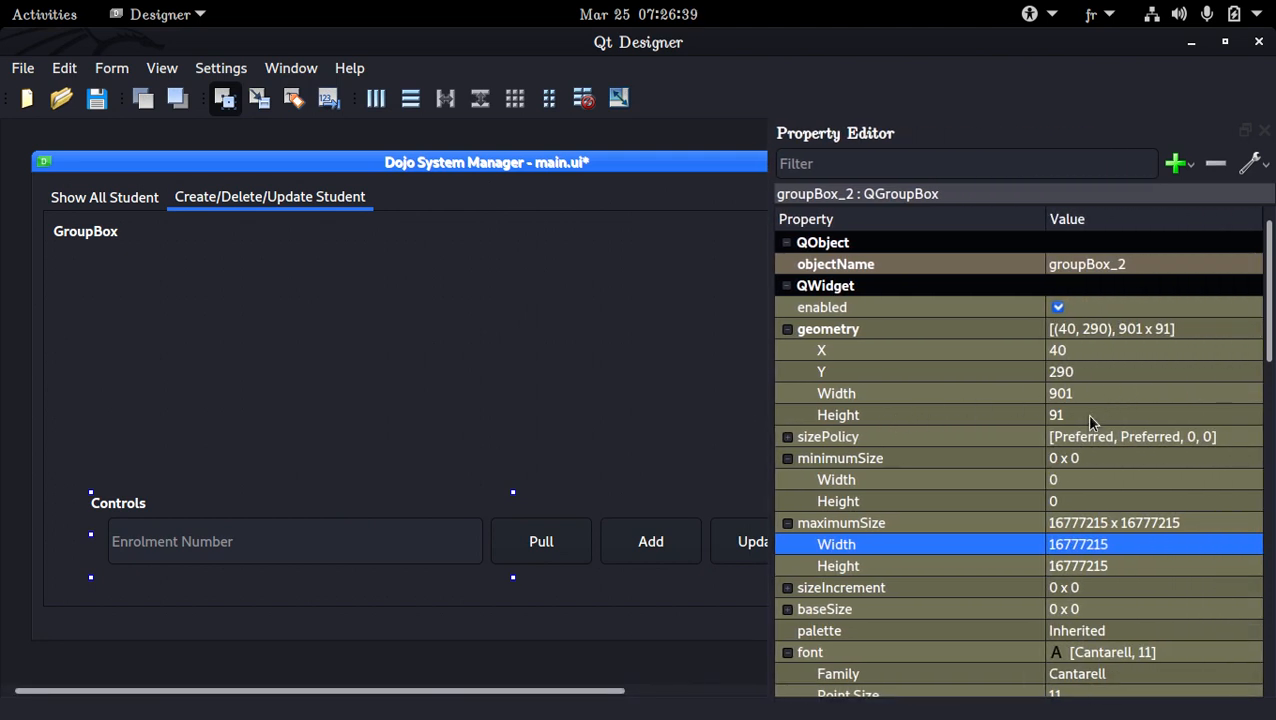
click(1116, 546)
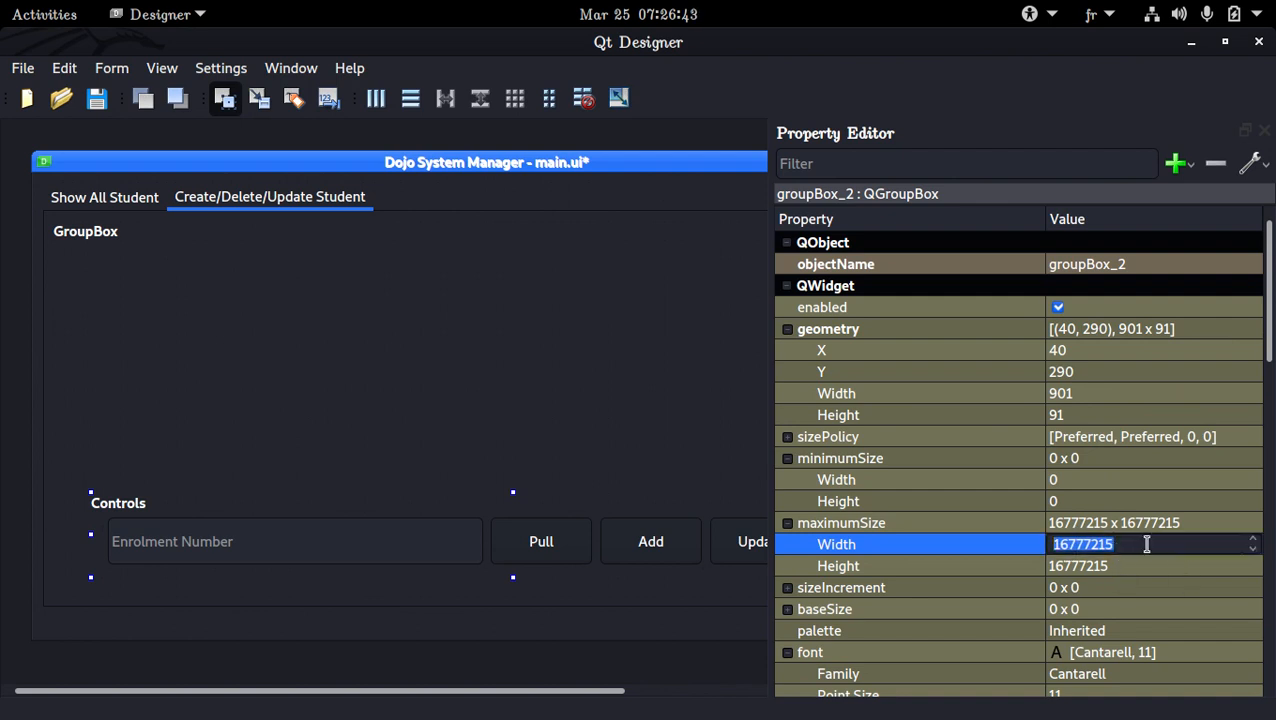
text(900)
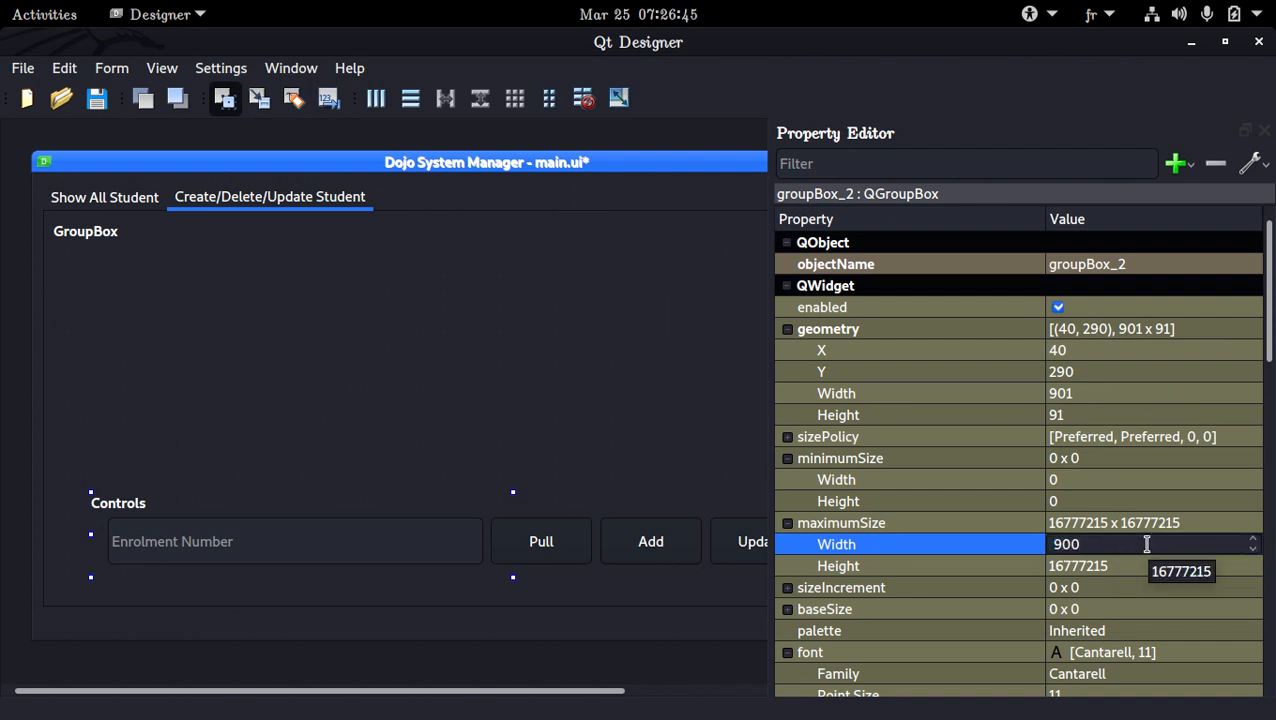
key(Return)
click(1115, 483)
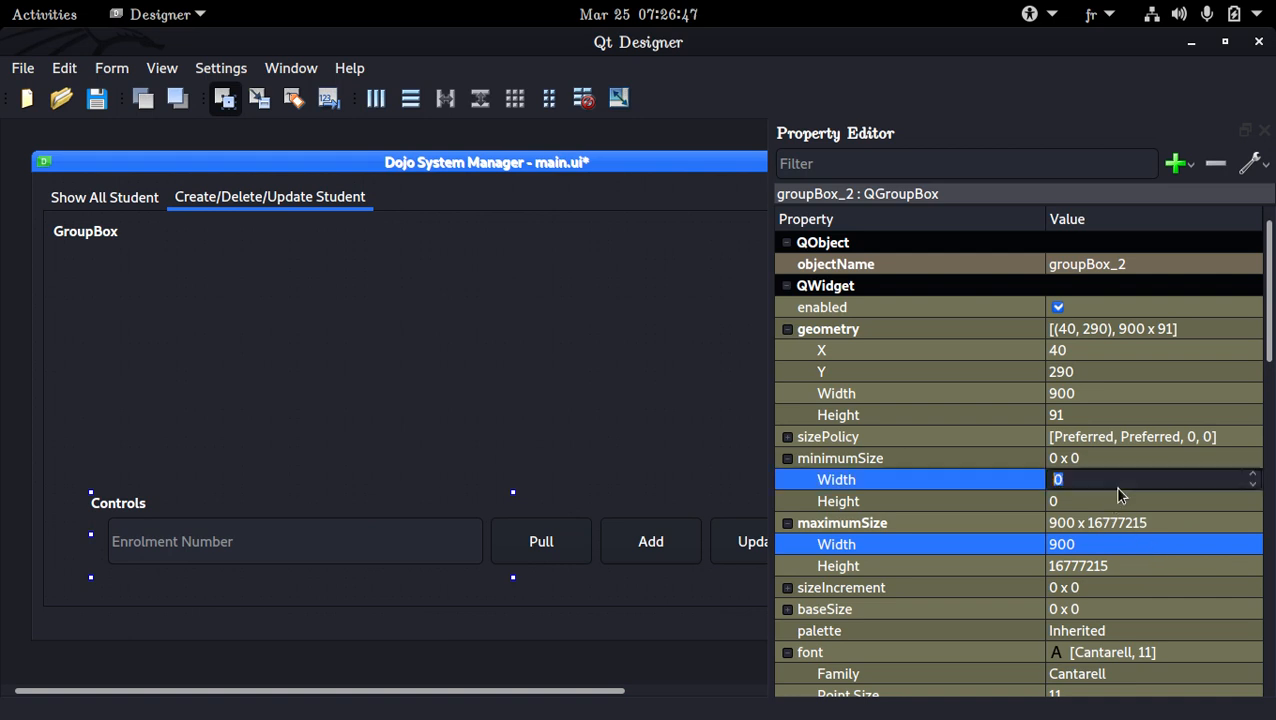
text(900)
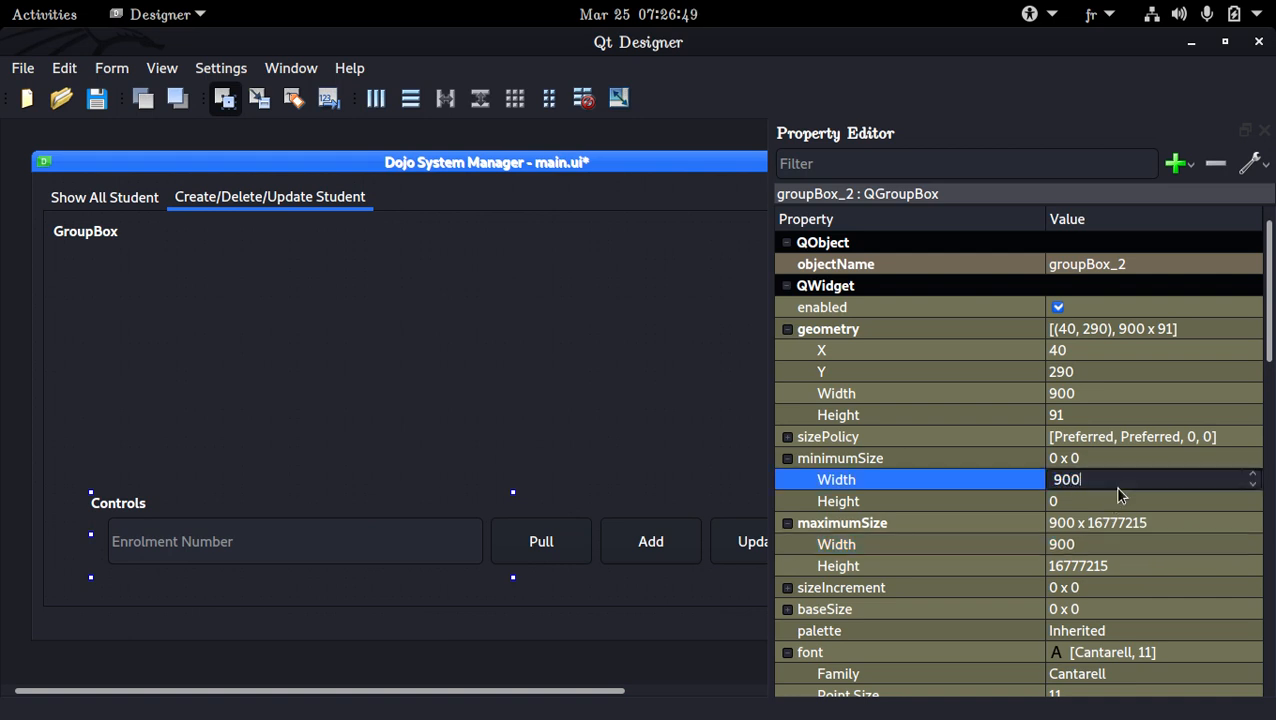
key(Return)
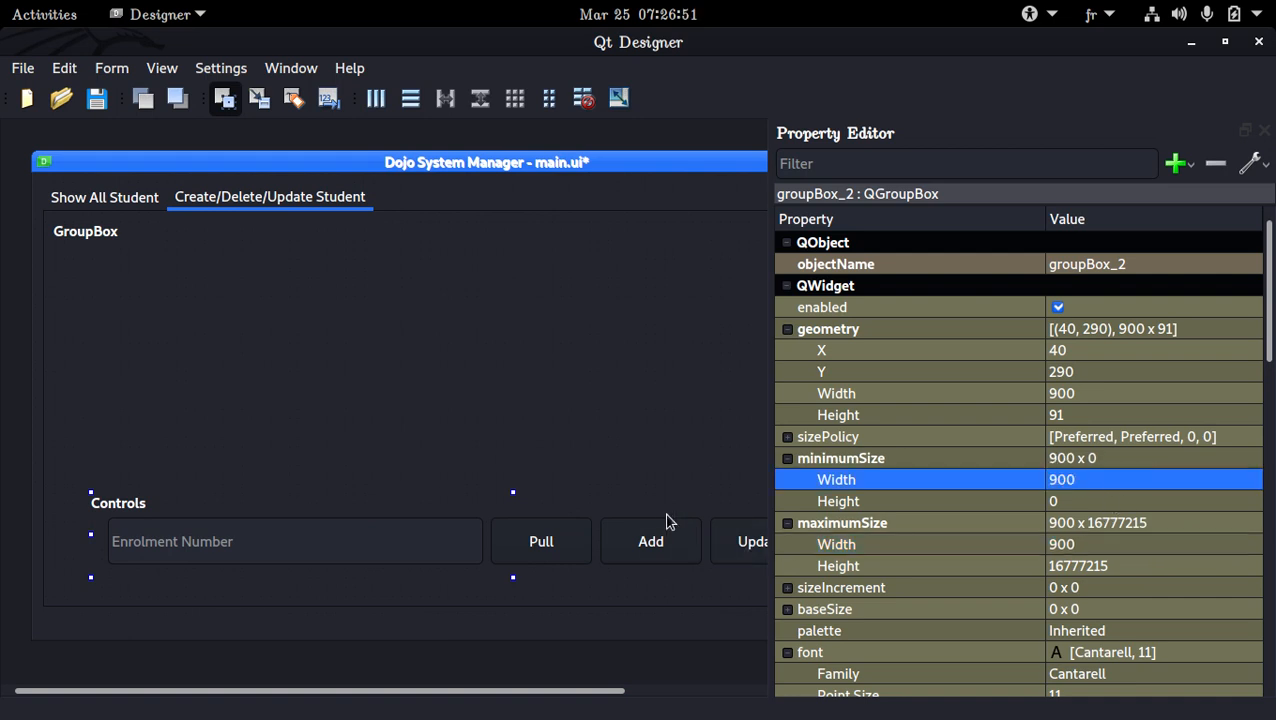
Fix the Controls group box's height by setting its minimum and maximum height to 85, then save the form
drag(511, 577, 507, 587)
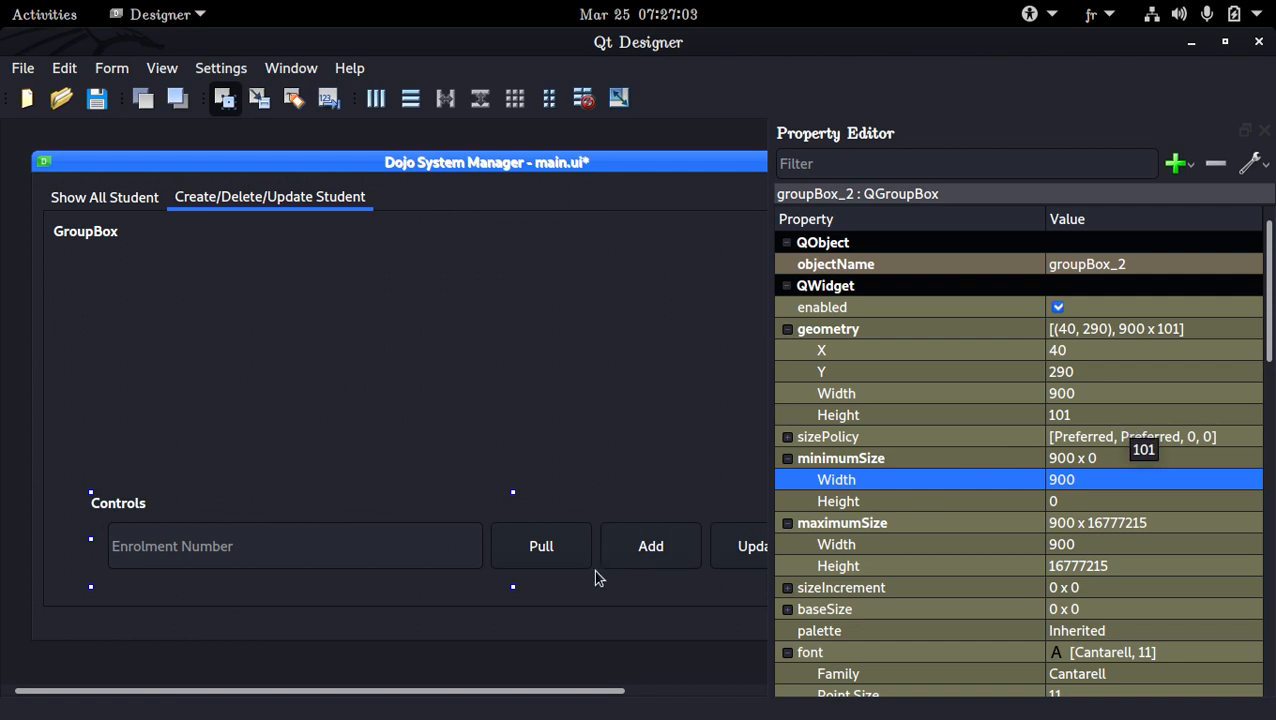
drag(512, 589, 511, 579)
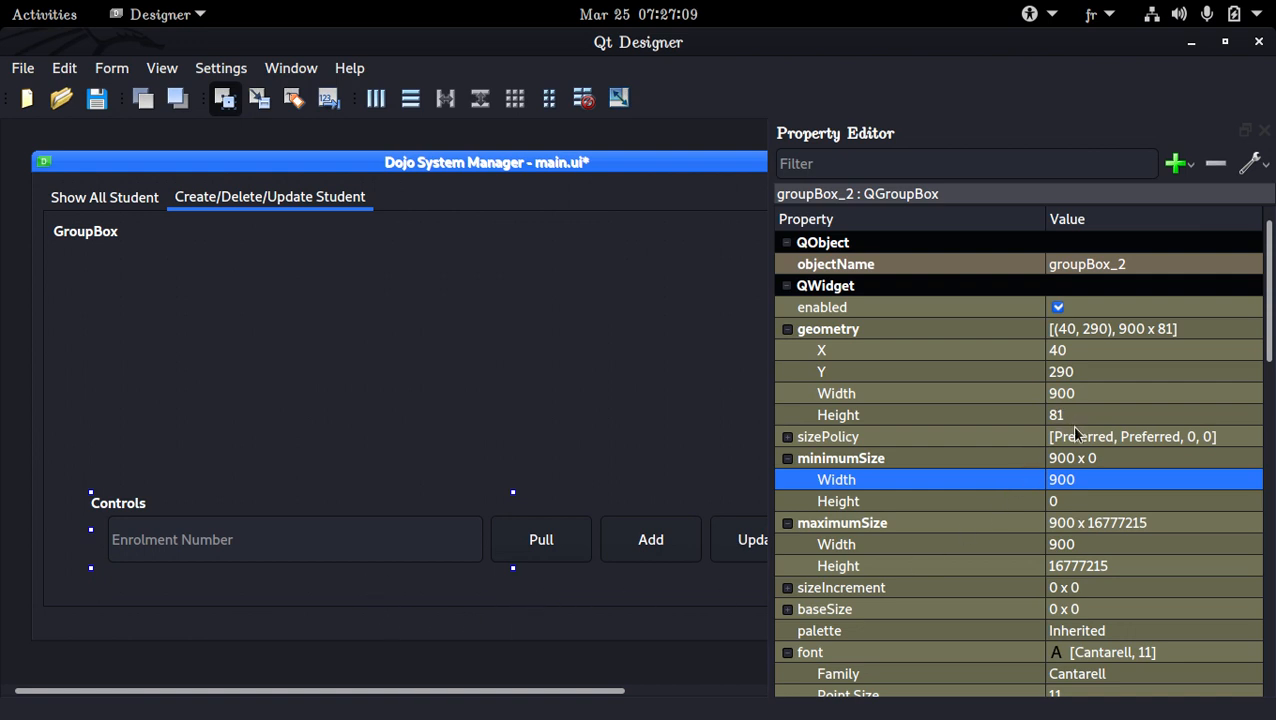
click(1062, 503)
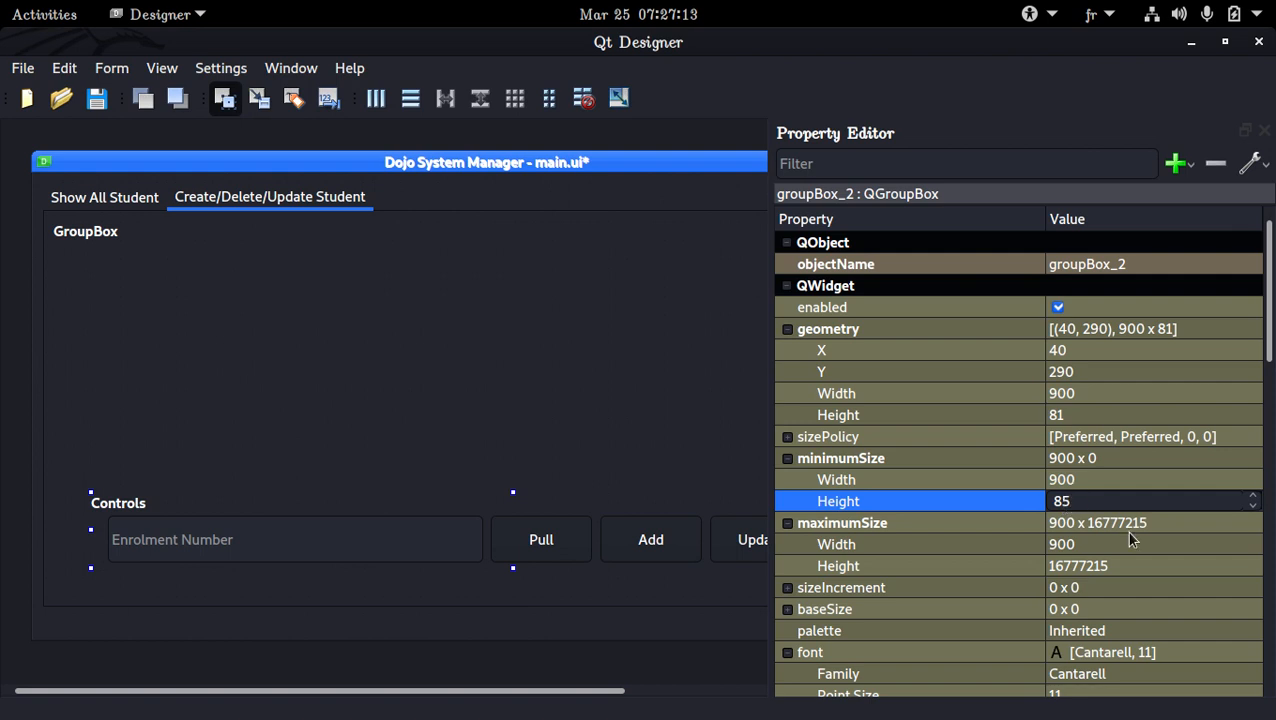
click(1103, 567)
text(85)
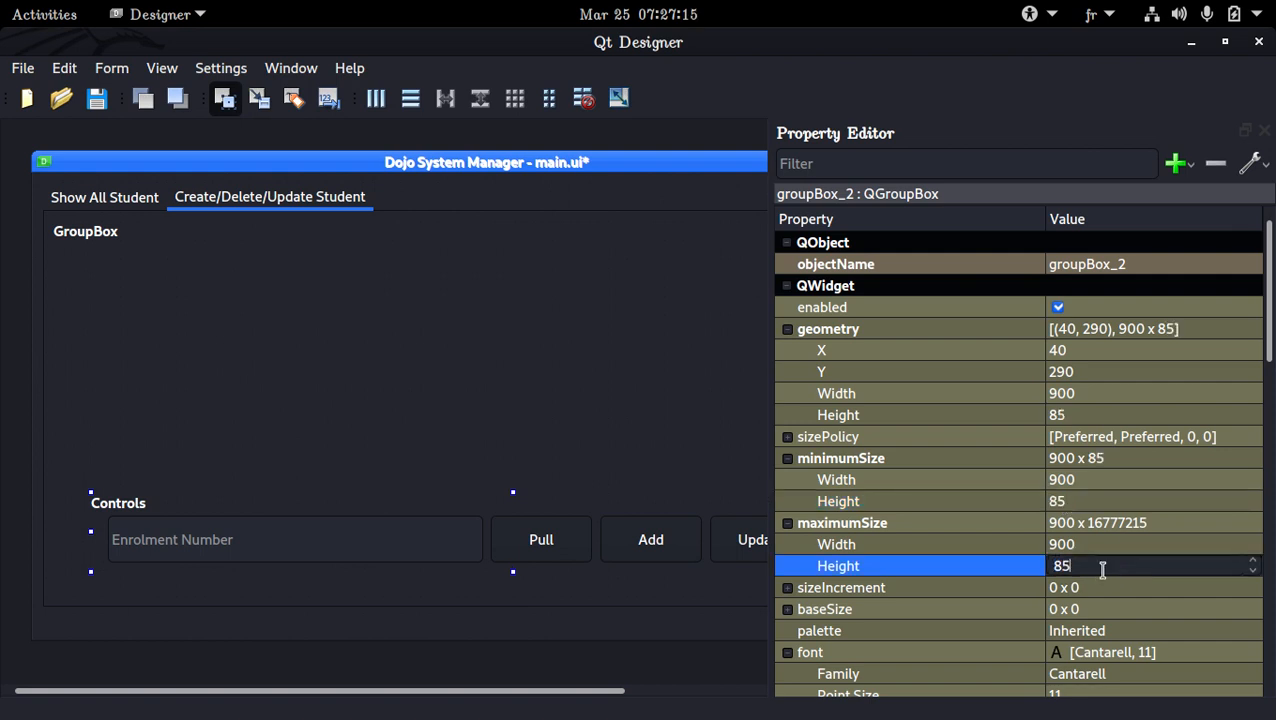
key(Return)
key(ctrl+s)
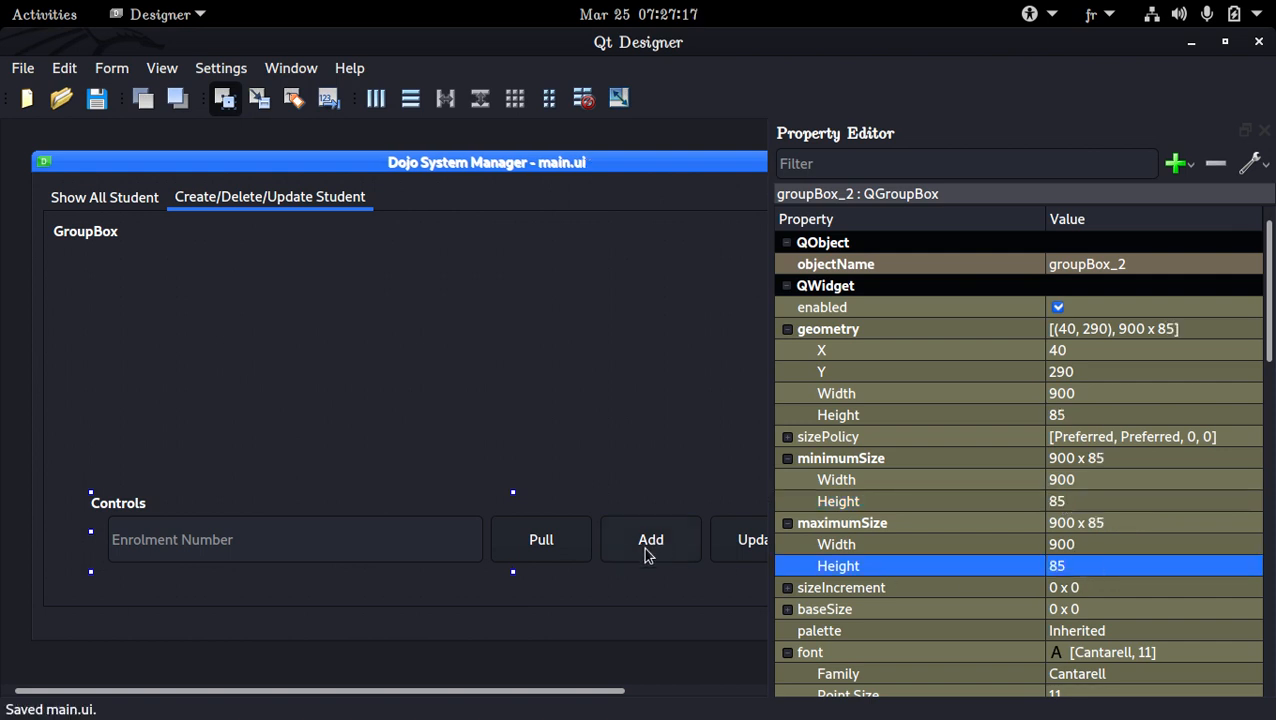
Close the Property Editor and widen the form until the outer group box is about 1130 wide
drag(515, 572, 532, 479)
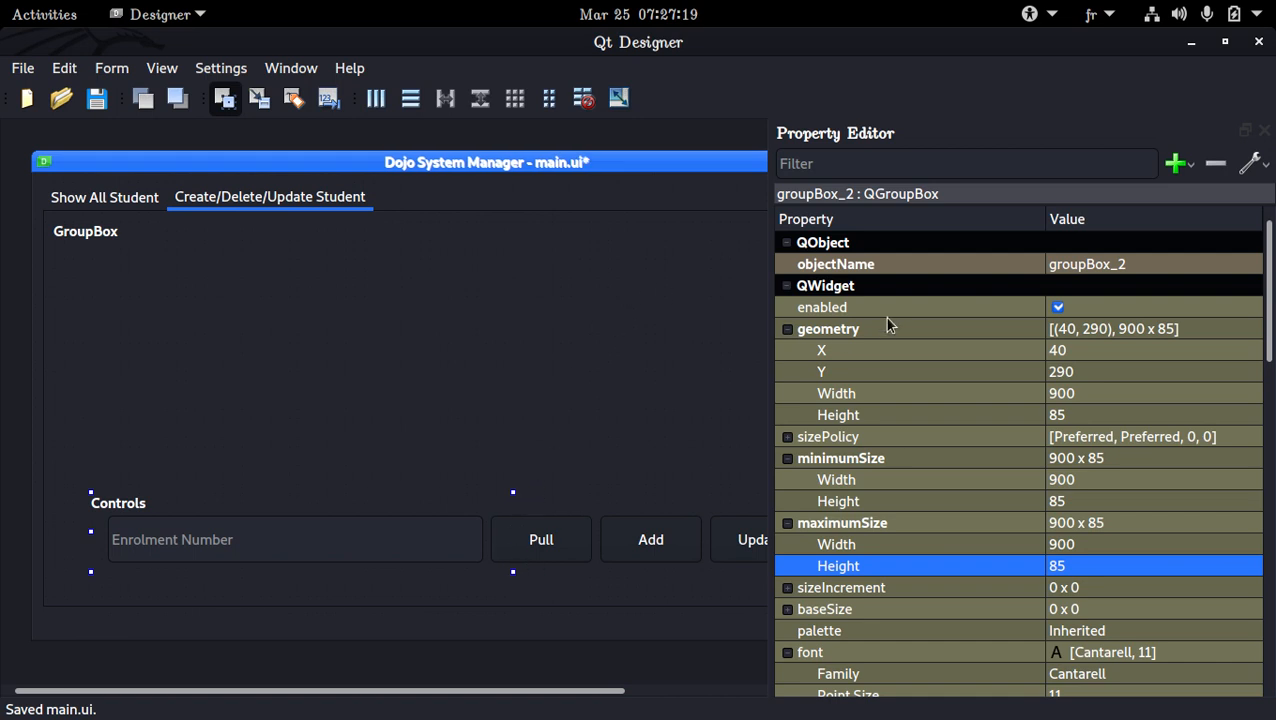
click(706, 304)
click(1264, 130)
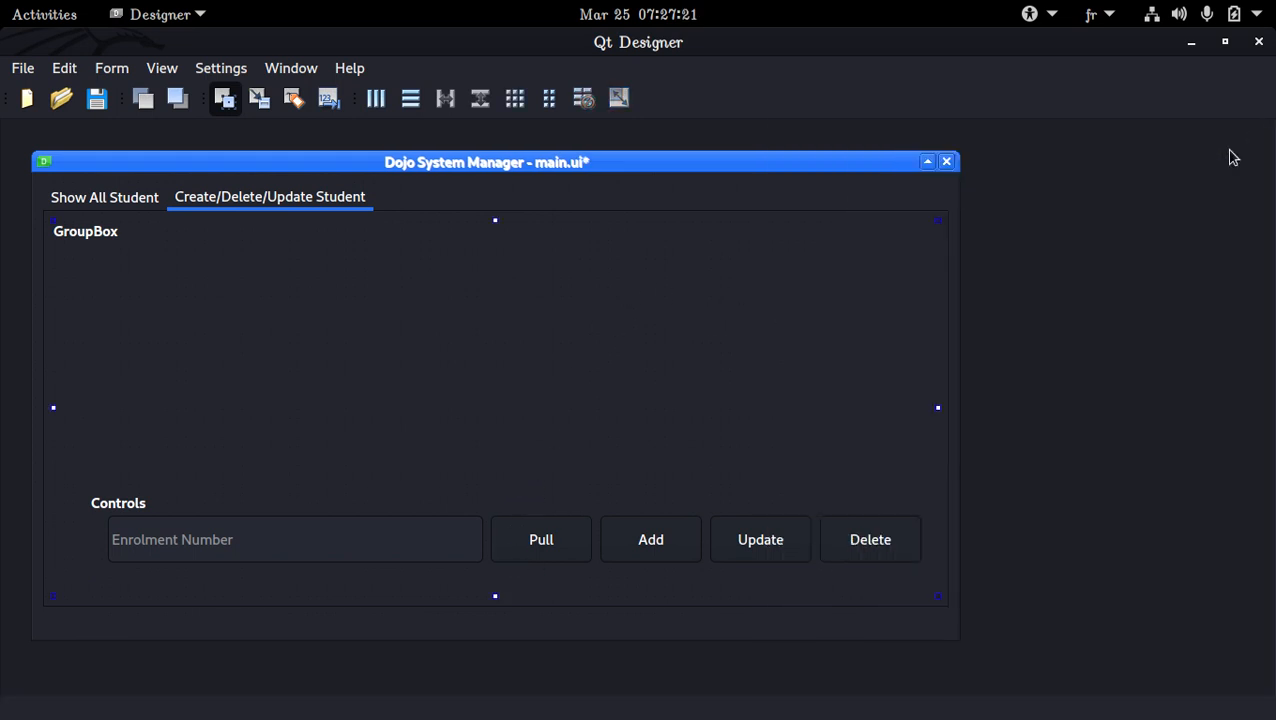
drag(960, 330, 1134, 424)
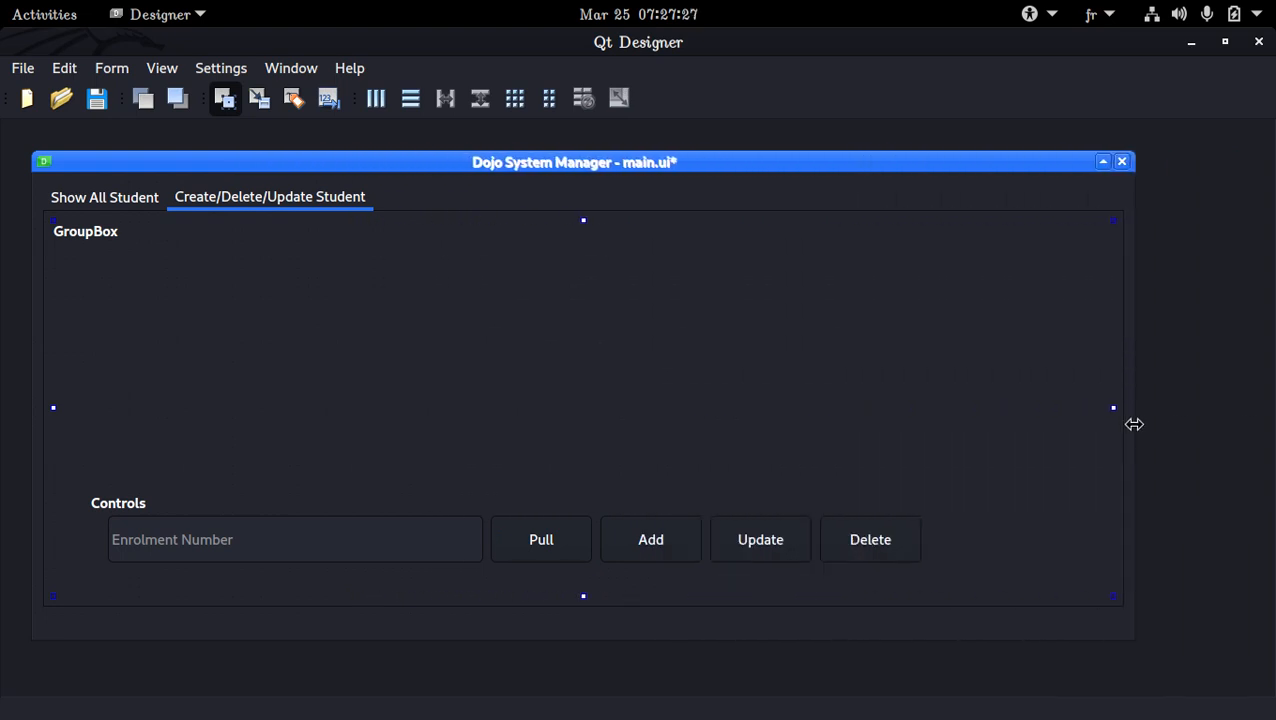
Shift the Controls group box right toward the middle of the widened outer group box and save the form
click(693, 519)
drag(829, 515, 883, 513)
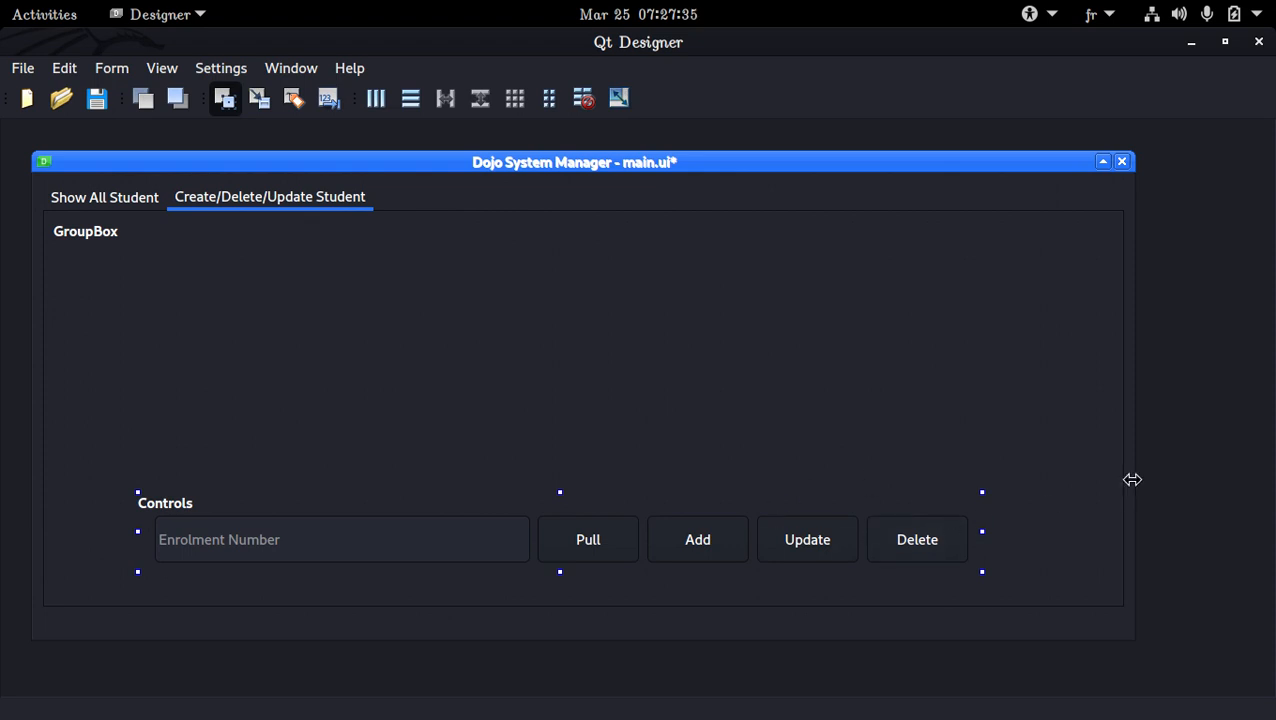
click(1056, 457)
click(866, 464)
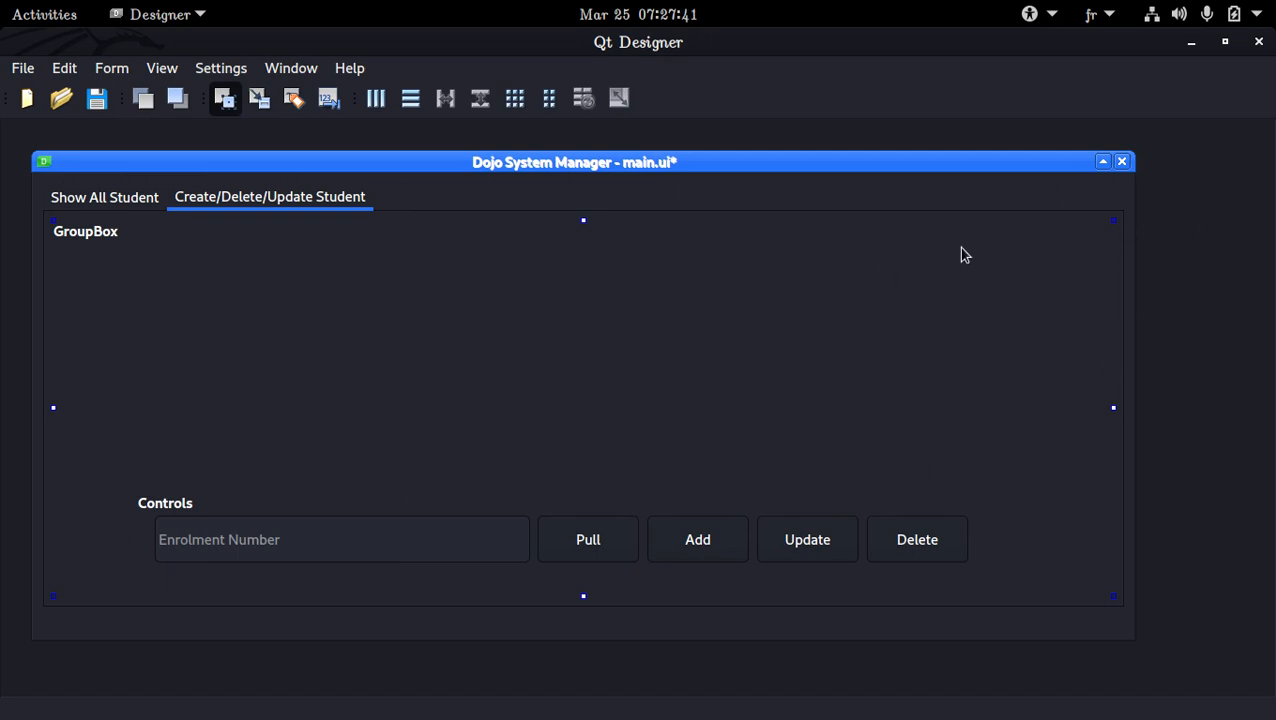
key(ctrl+s)
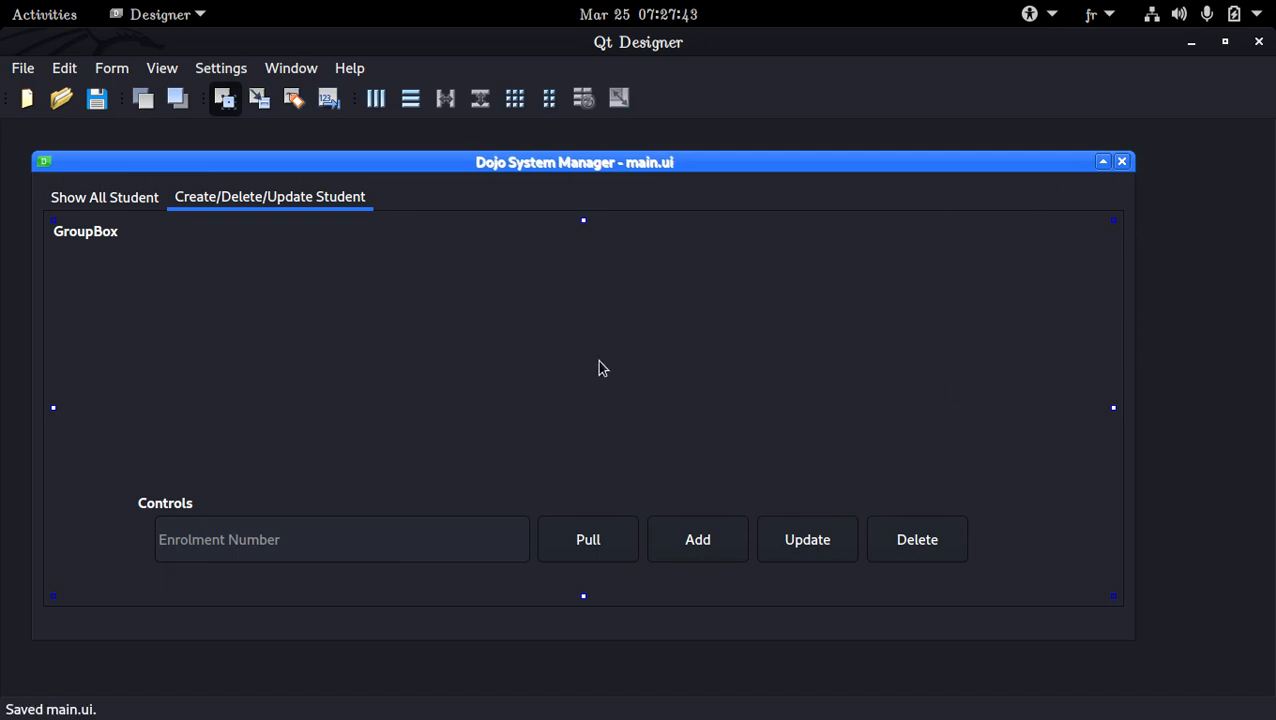
Select the outer group box and reopen the Property Editor to show its properties
click(761, 432)
click(163, 68)
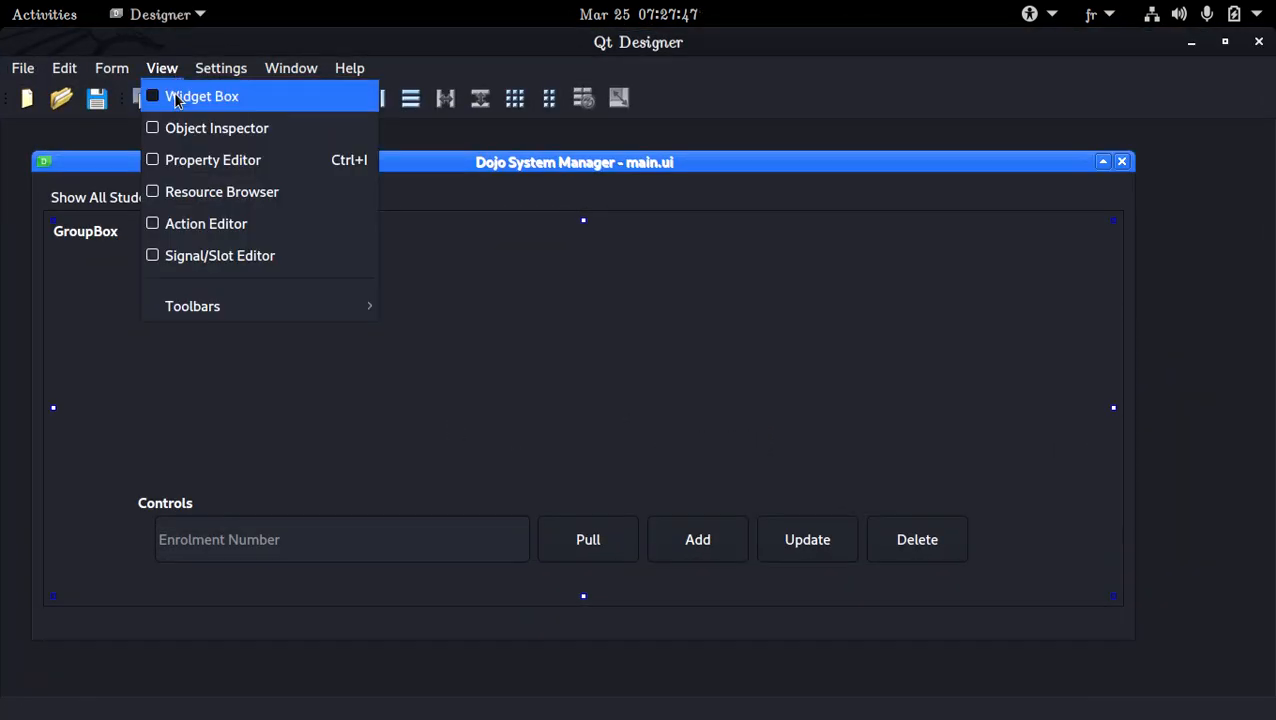
click(185, 163)
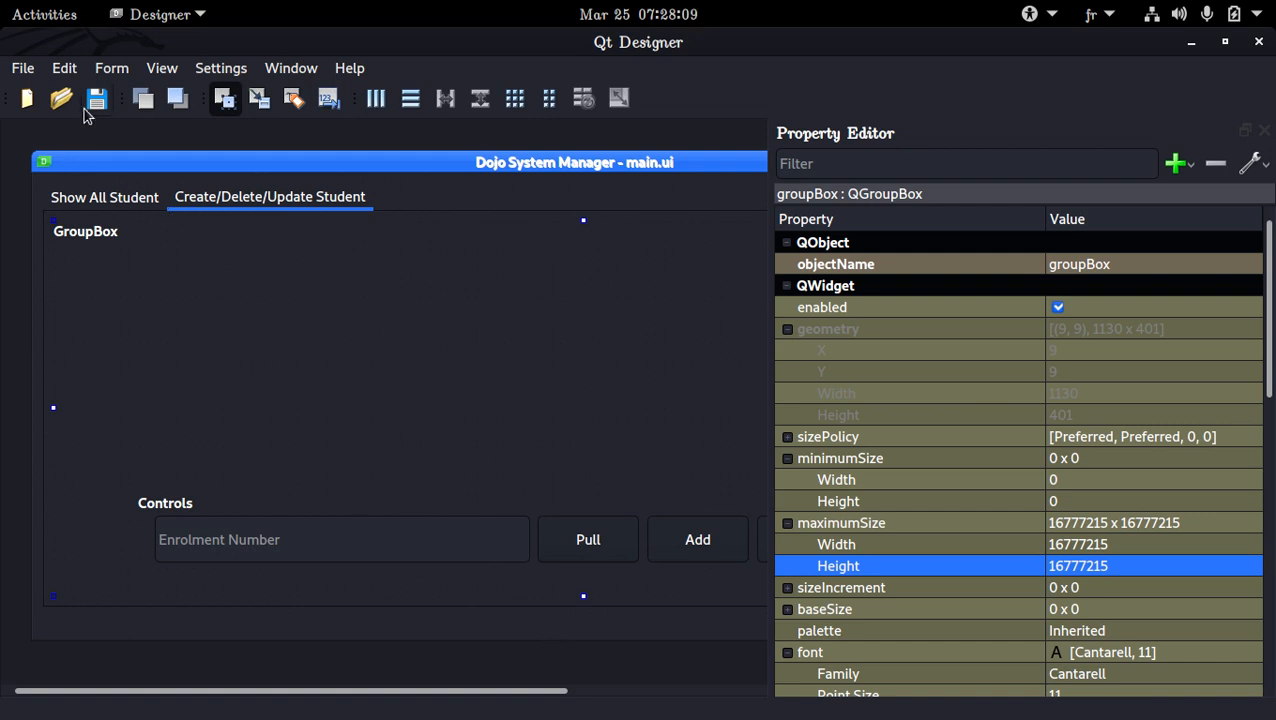
Reopen the Widget Box, filter for group and add a 120 x 80 Group Box inside the outer group box, above Controls
click(161, 68)
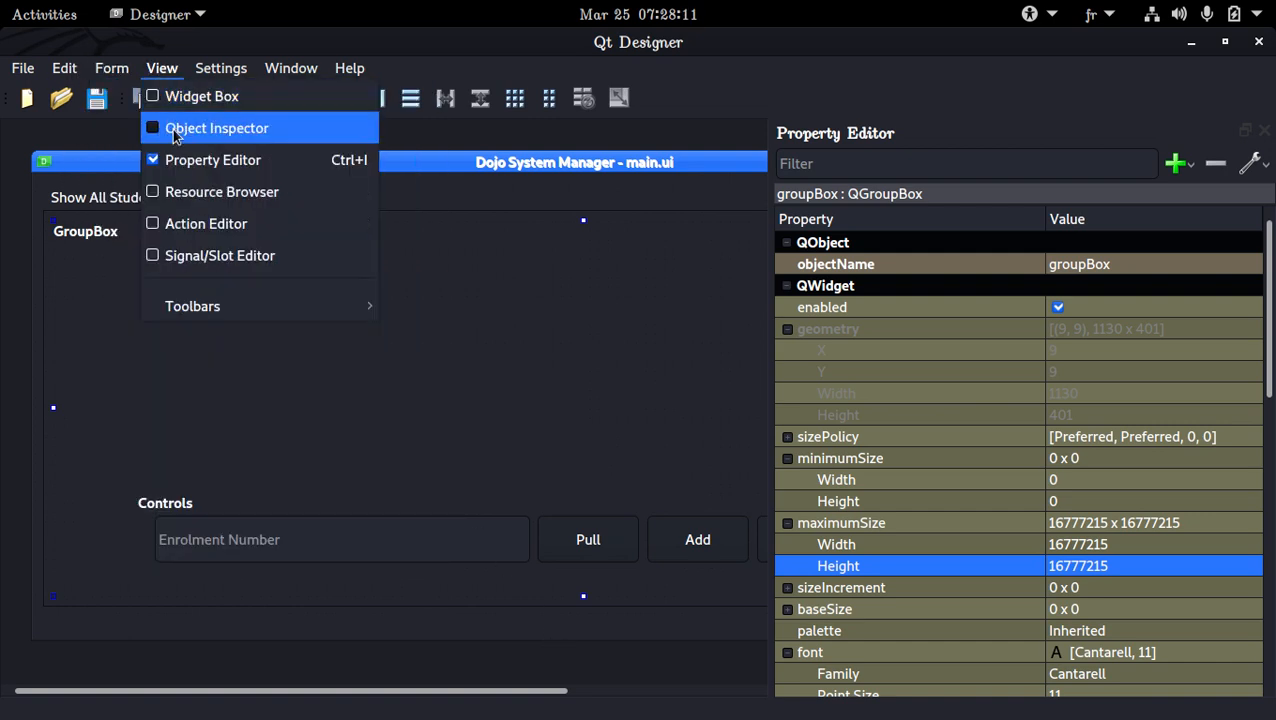
click(165, 94)
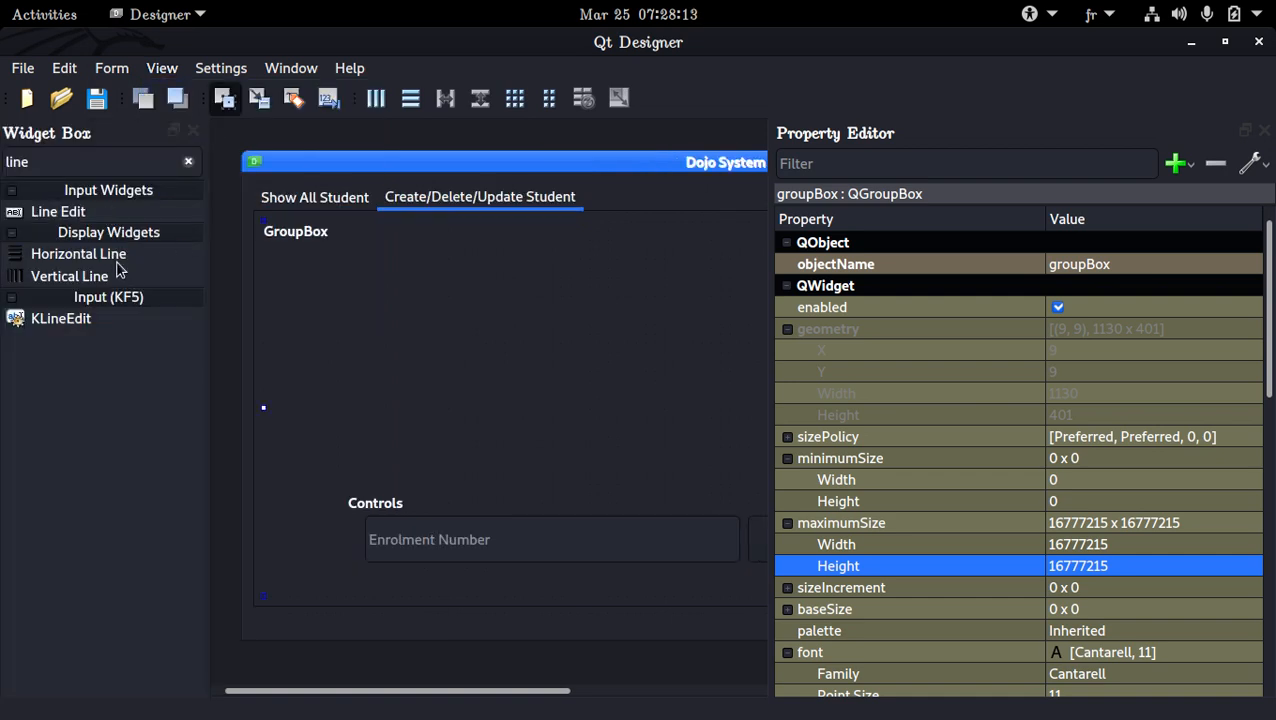
click(188, 163)
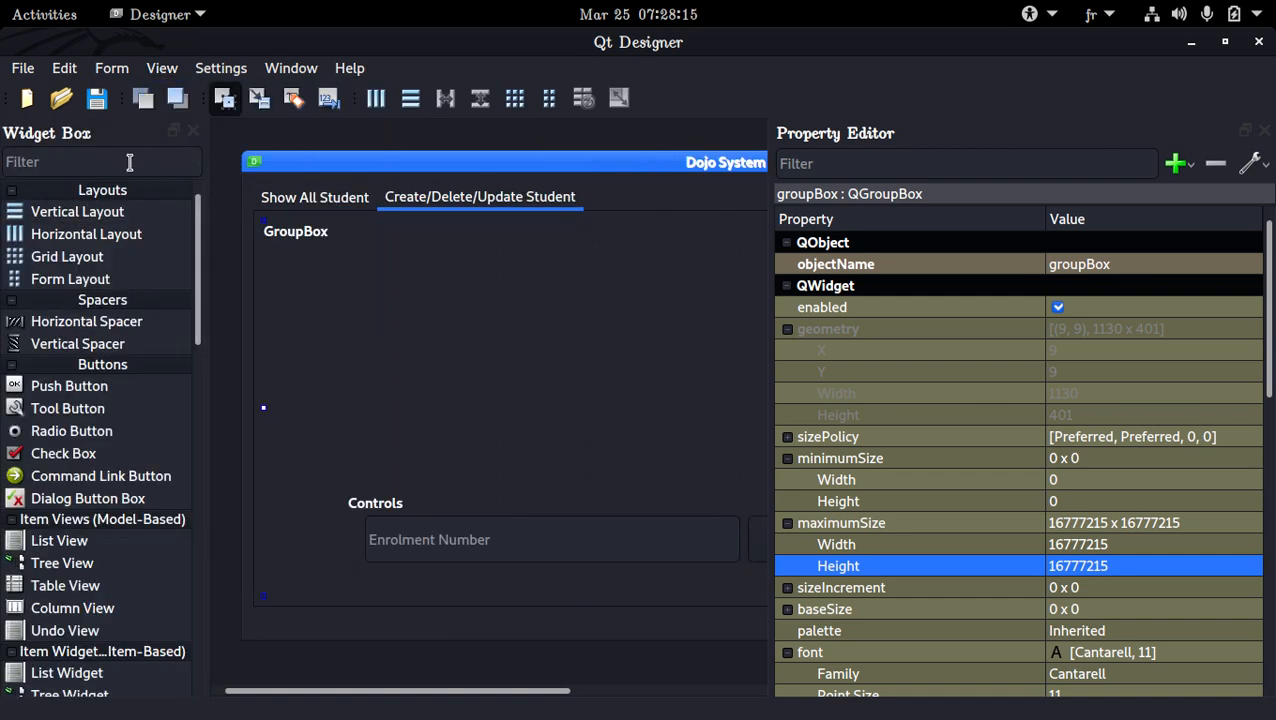
text(g)
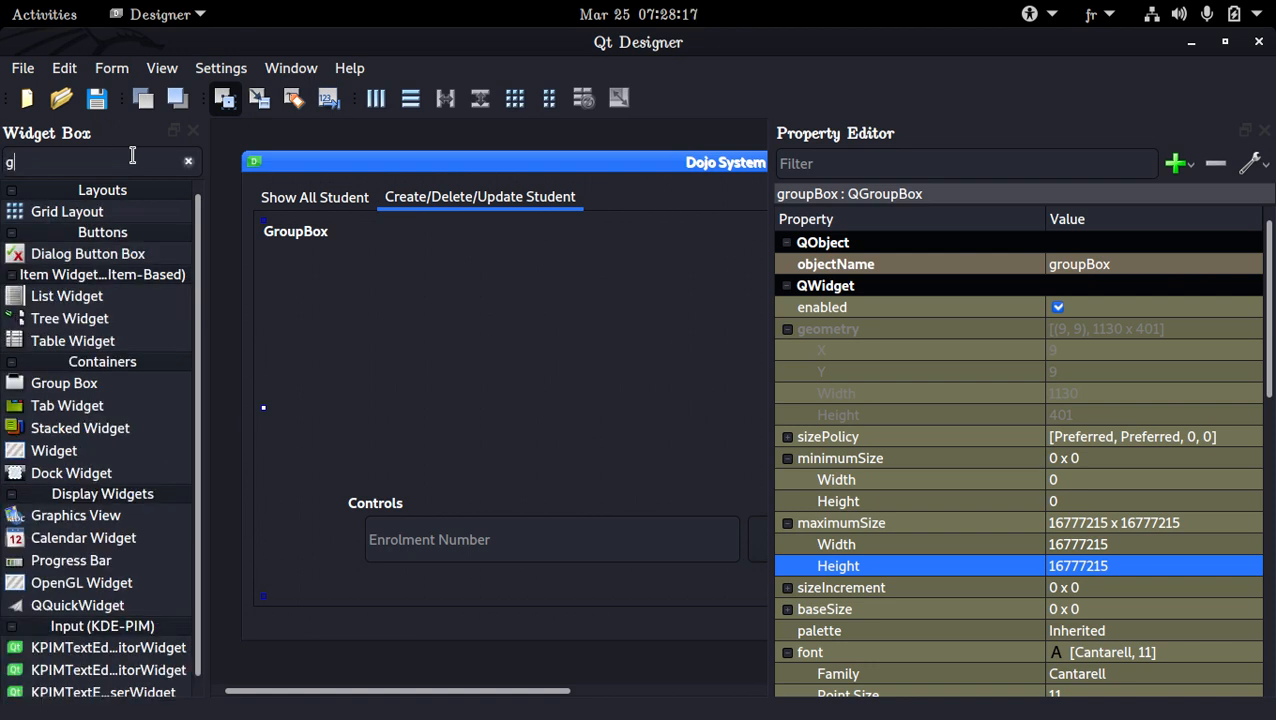
text(ro)
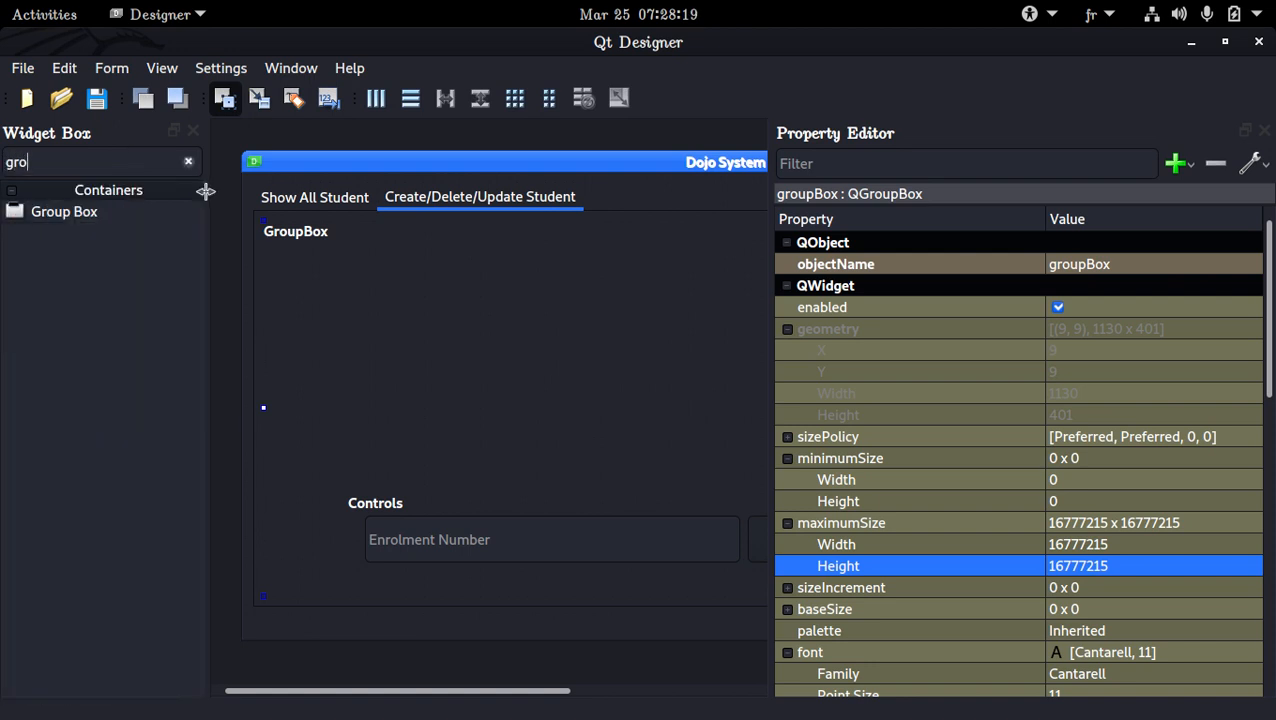
drag(172, 211, 340, 278)
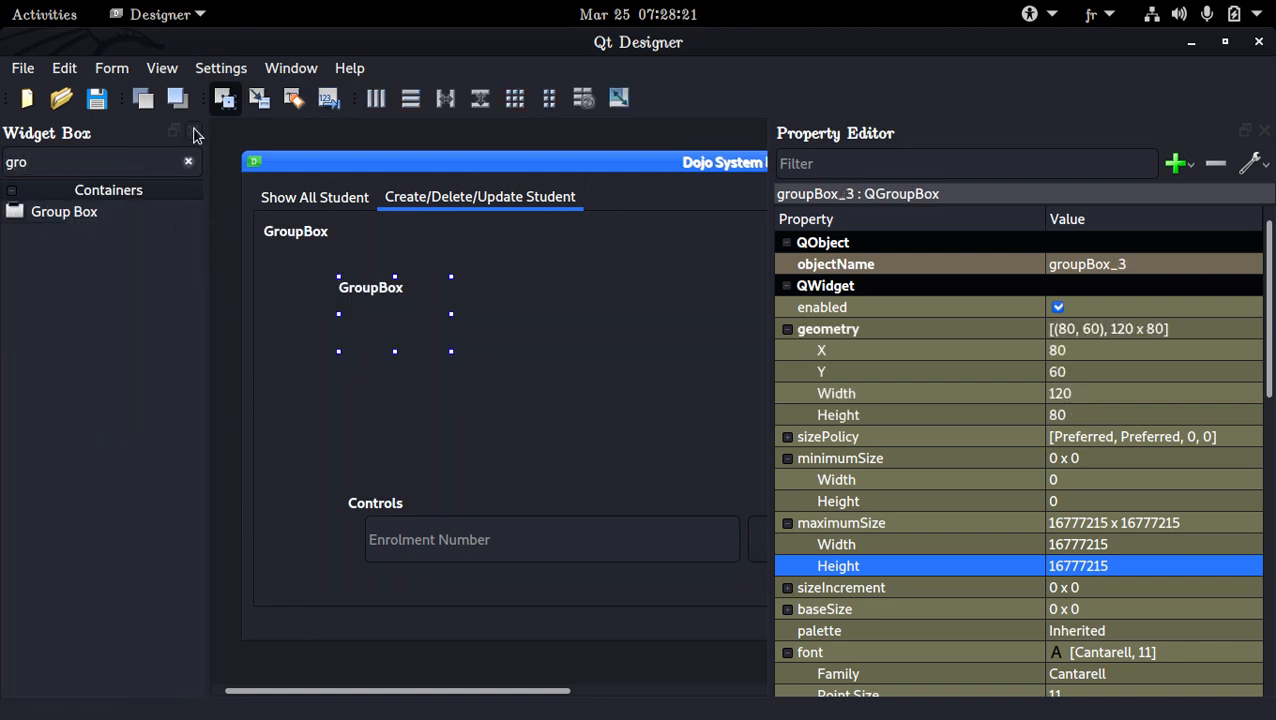
Clear space around the form, enlarge the new group box, and paste a copy beside it at the same height
click(193, 131)
drag(768, 291, 1127, 297)
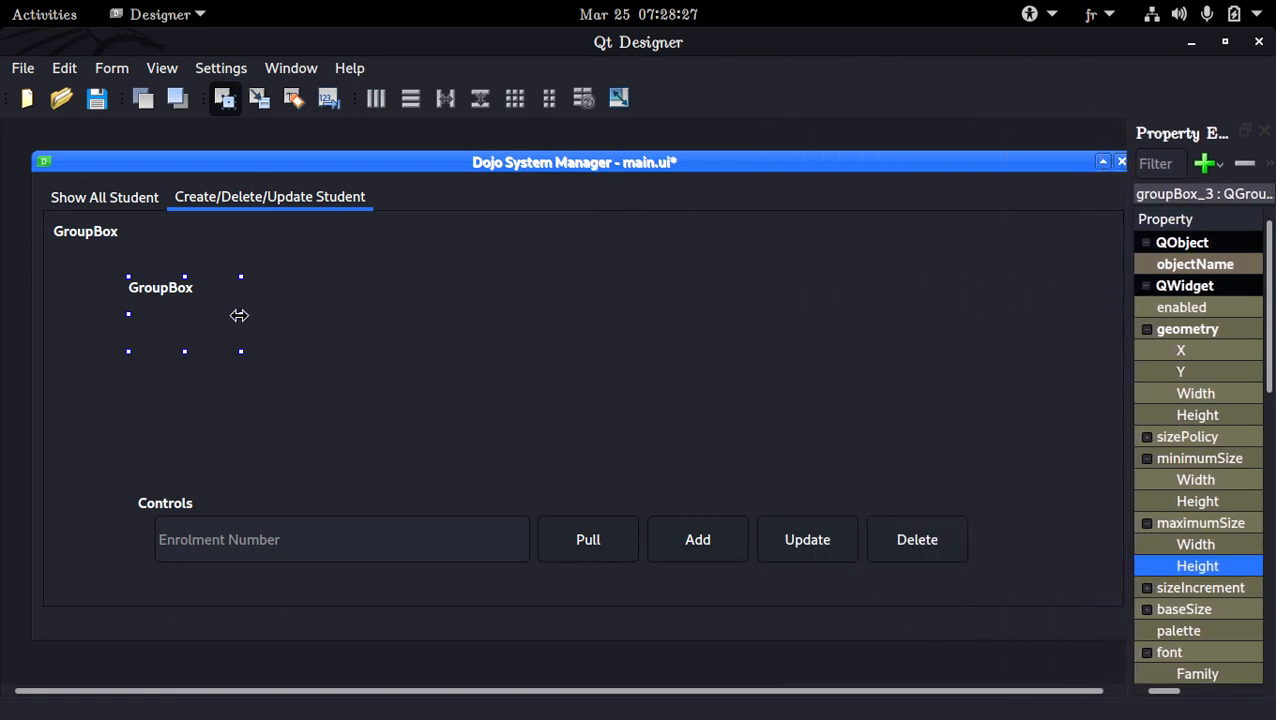
drag(239, 315, 345, 410)
key(ctrl+c)
click(474, 275)
key(ctrl+v)
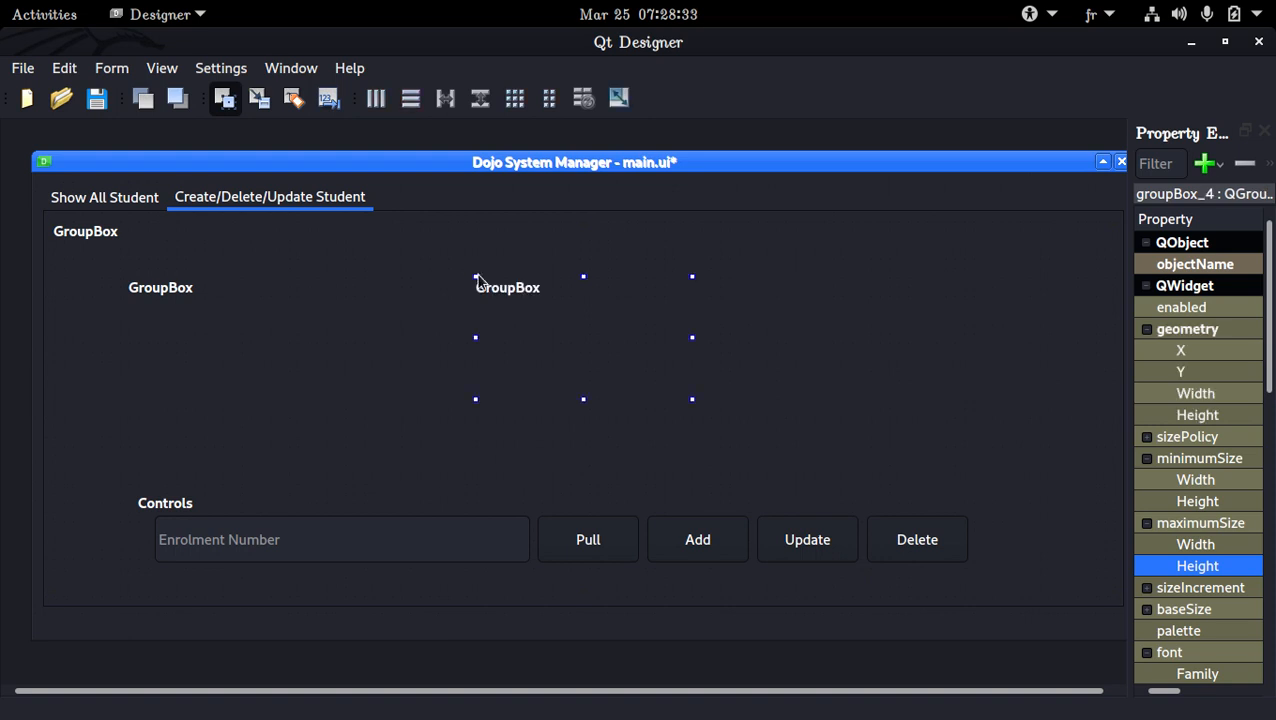
Enlarge the first inner group box until it nearly reaches Controls and title it Personal Info
double_click(285, 321)
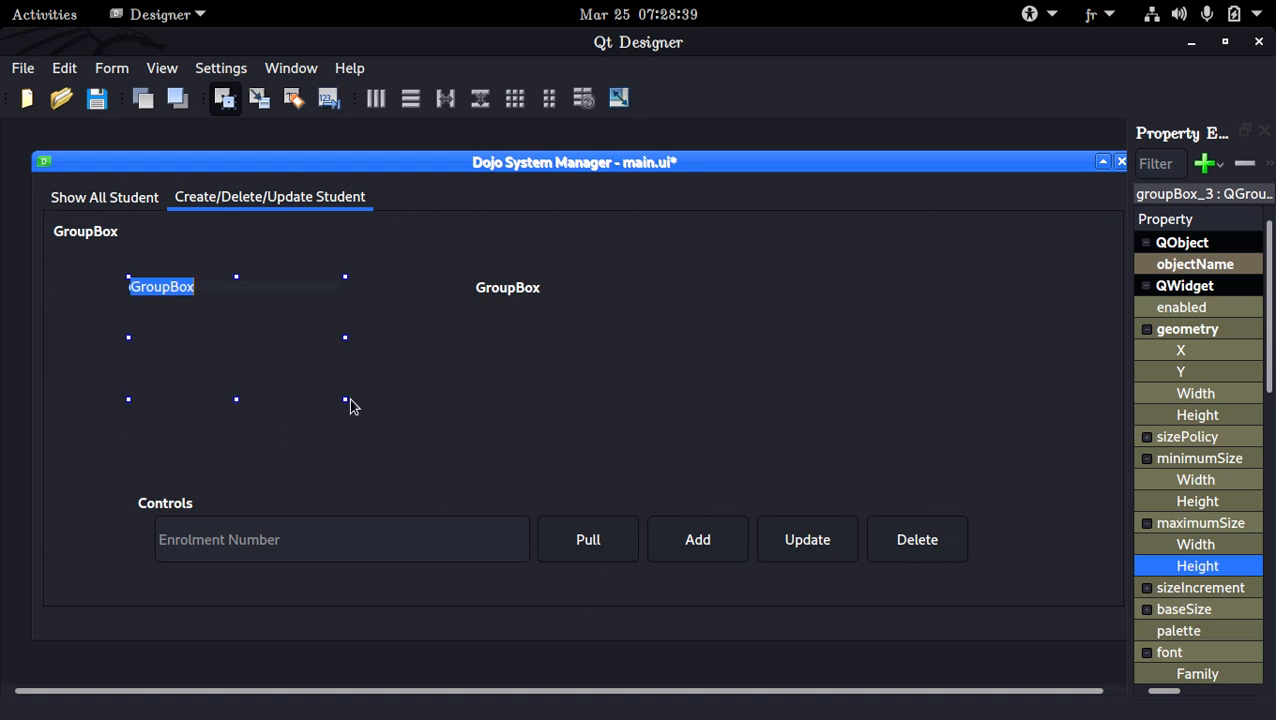
drag(345, 399, 414, 486)
double_click(320, 316)
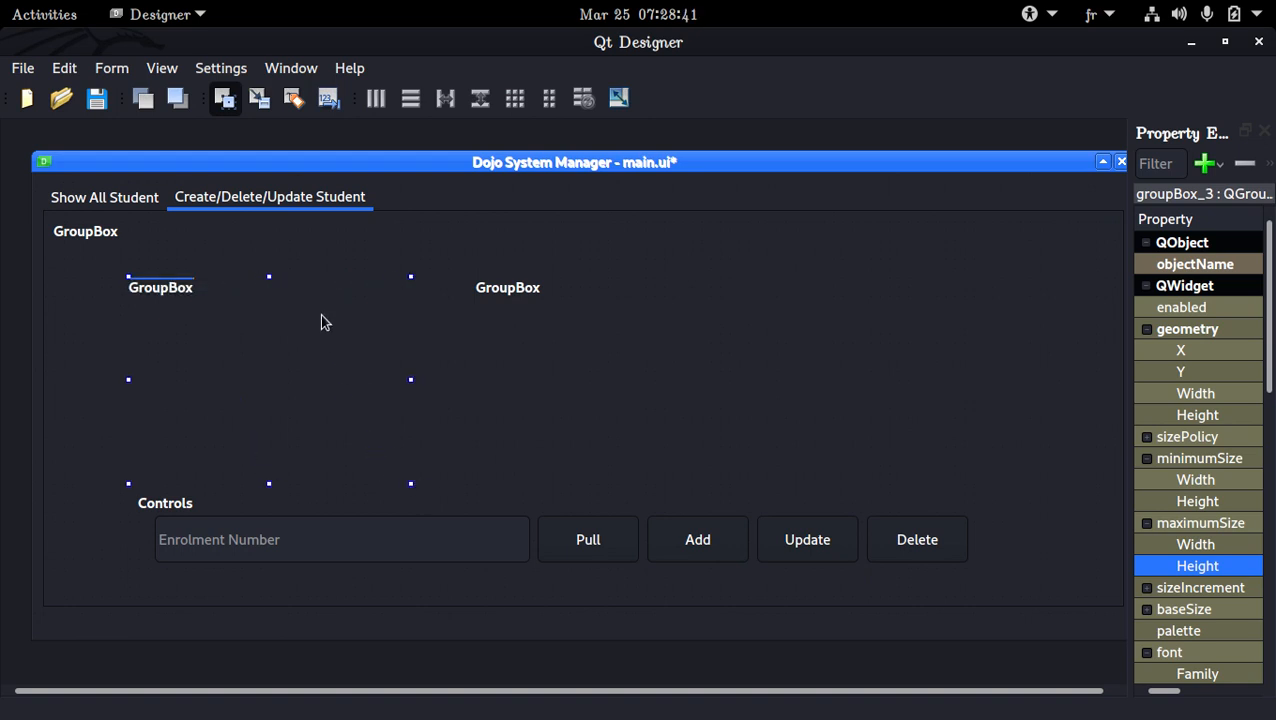
text(Pers)
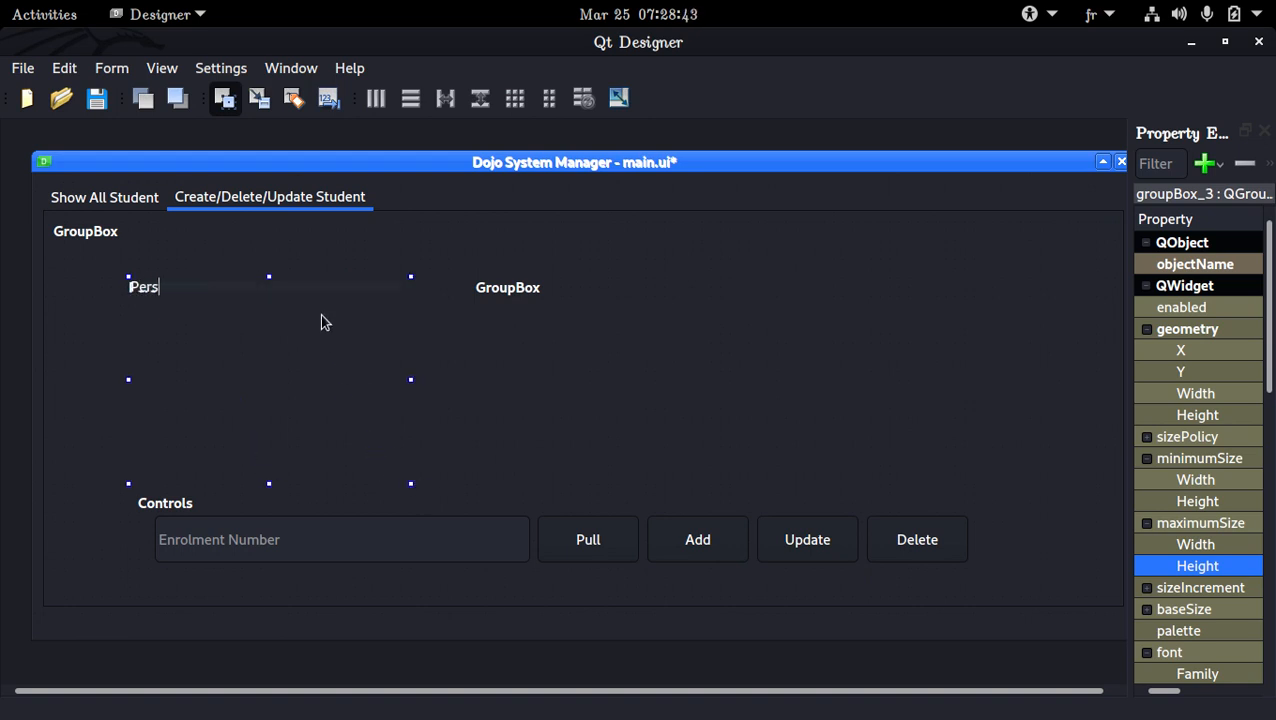
text(onal Info)
key(Return)
Copy the Enrolment Number field into the Personal Info group box and place it just under the title, near the box's left edge
right_click(187, 311)
click(132, 330)
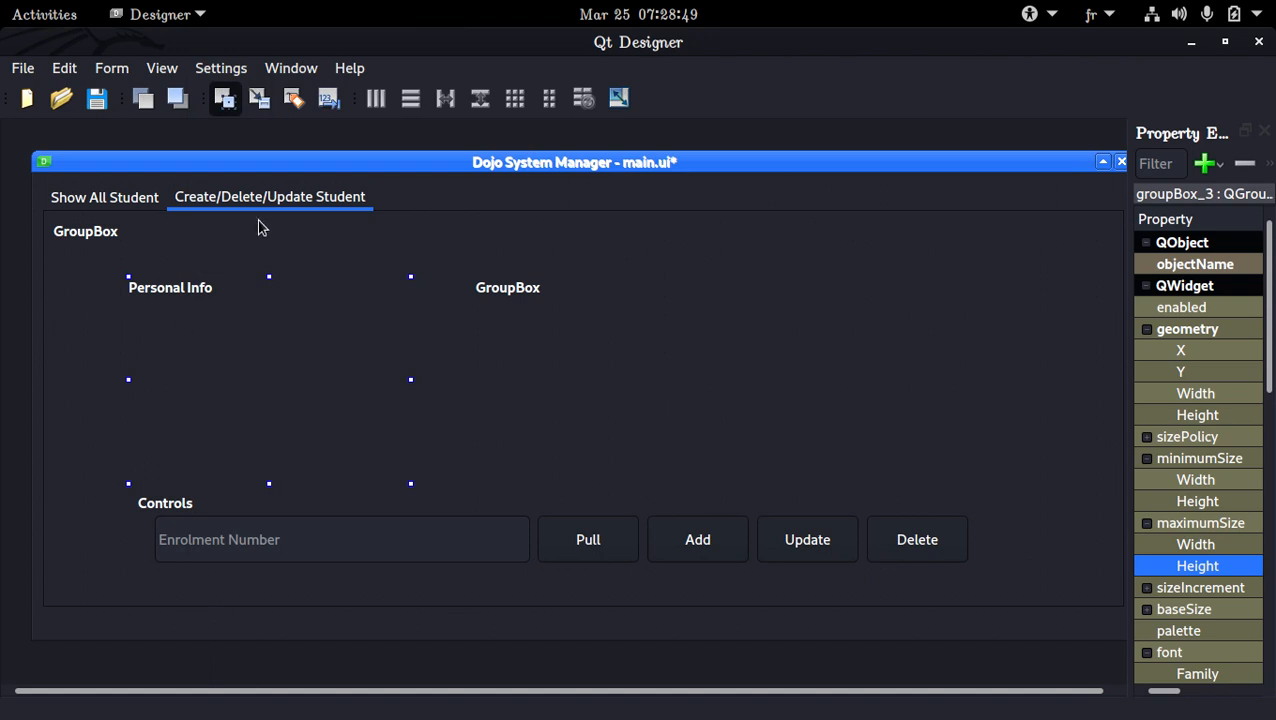
click(449, 531)
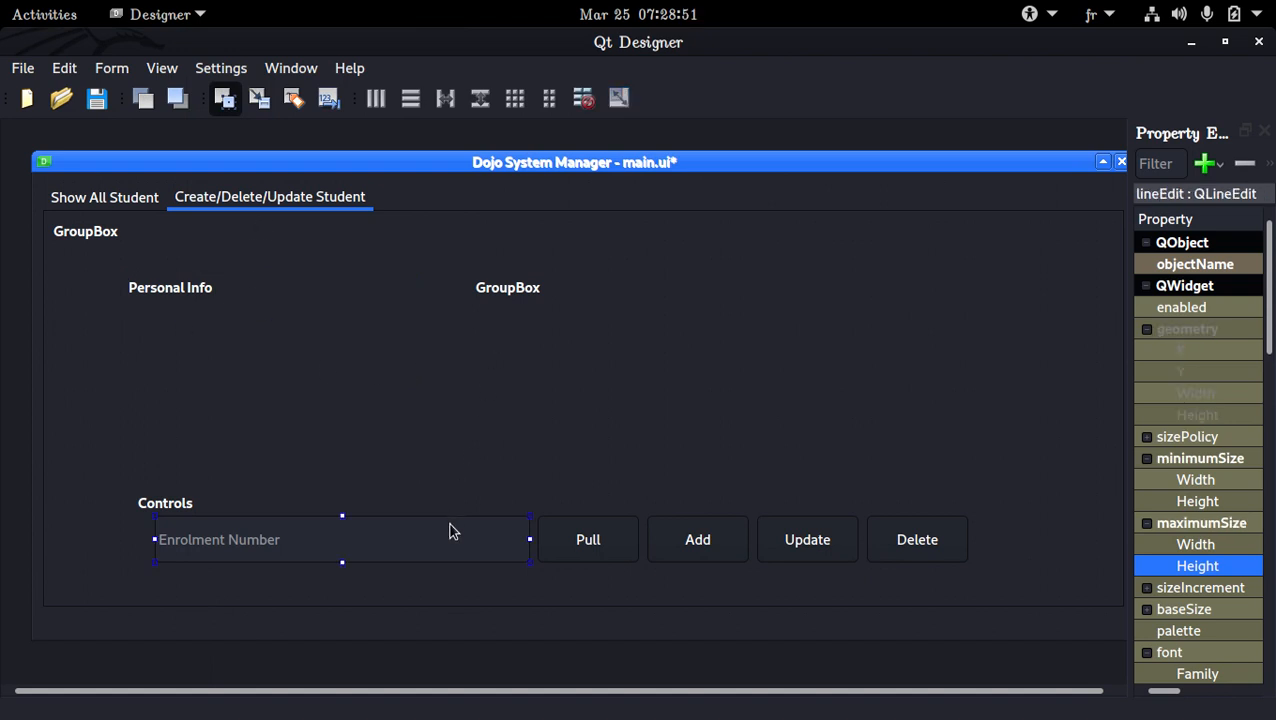
click(166, 315)
key(ctrl+v)
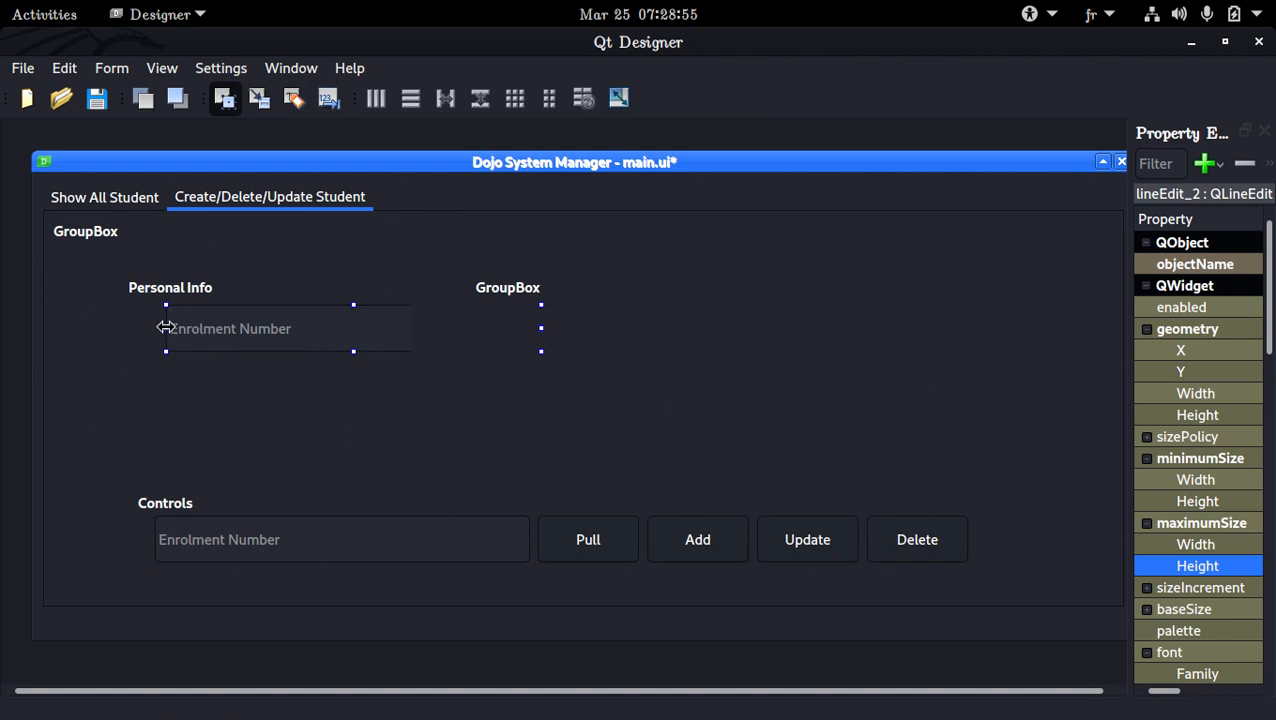
mouse_move(166, 328)
mouse_down()
mouse_move(308, 347)
mouse_move(154, 331)
mouse_up()
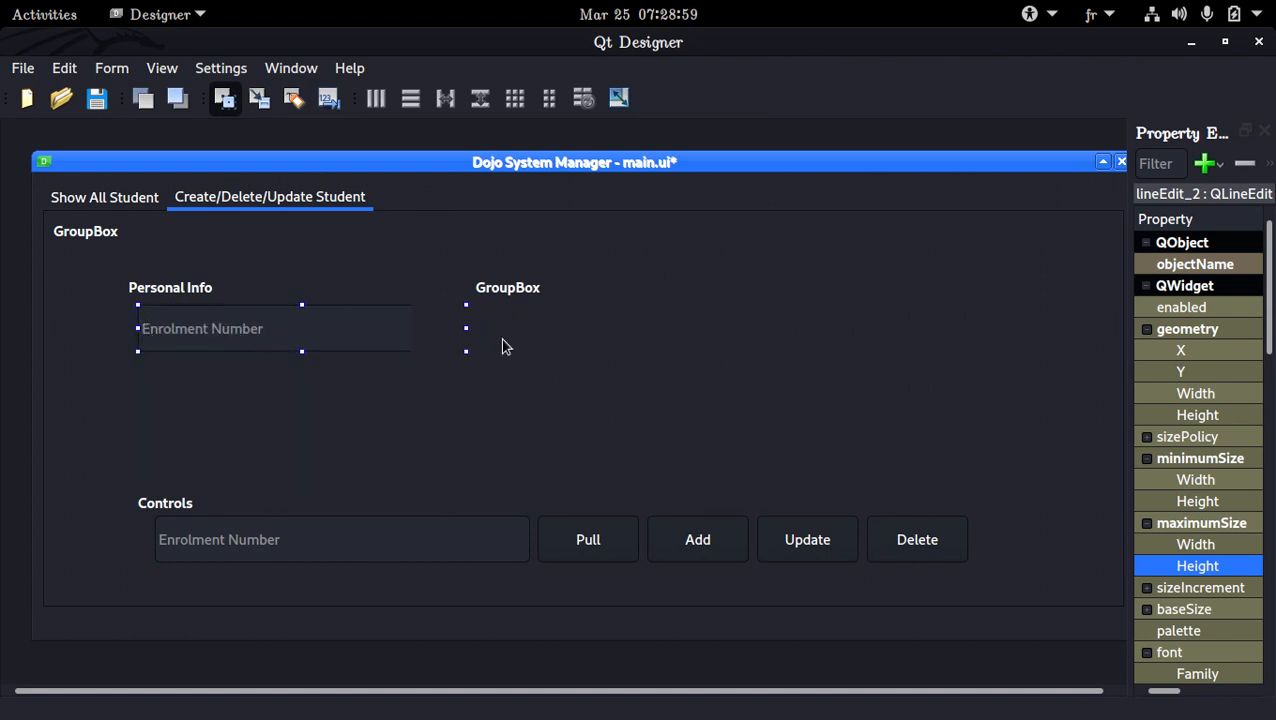
Widen the Property Editor and set the copied field's maximum width to 16777215
drag(1126, 405, 714, 386)
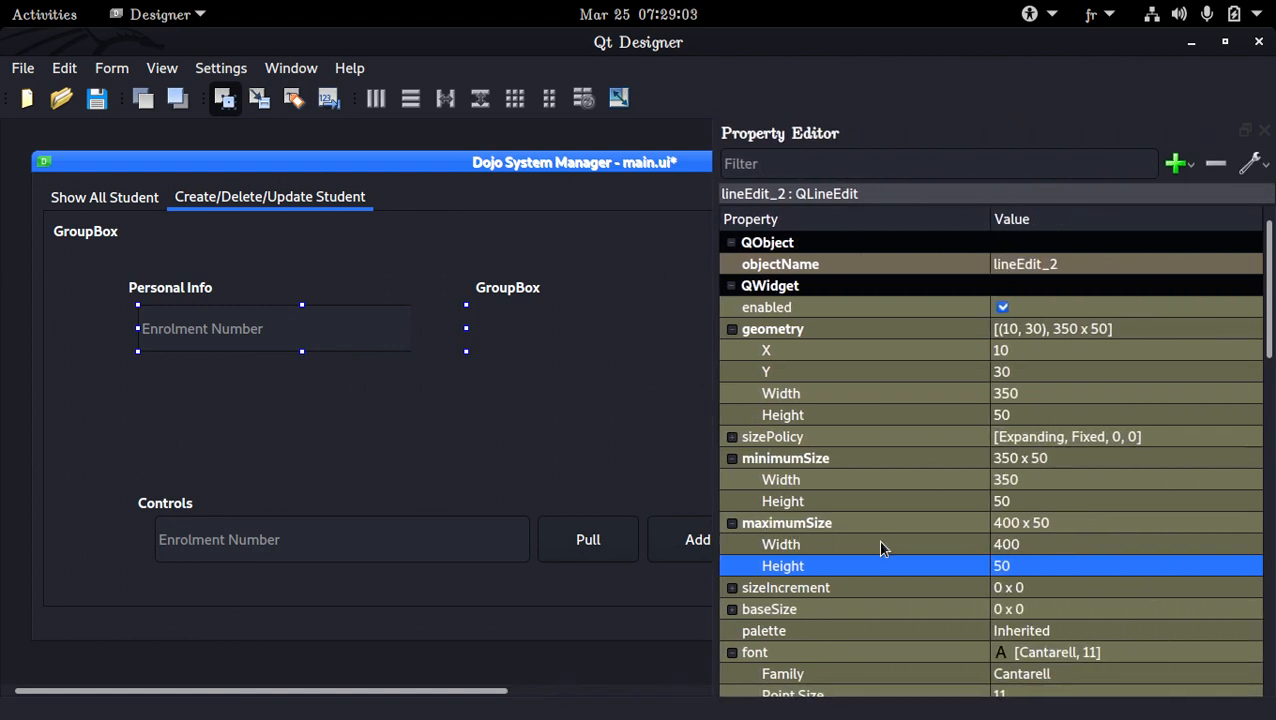
click(1030, 544)
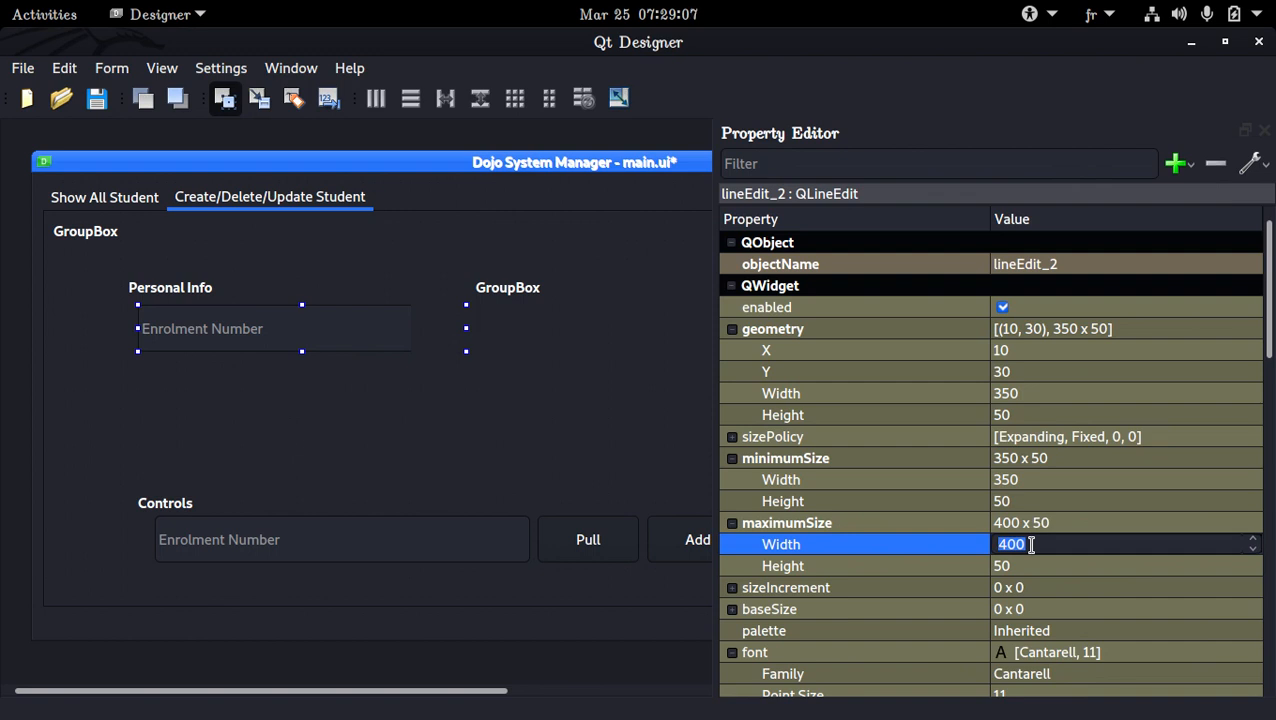
text(999999999)
key(Return)
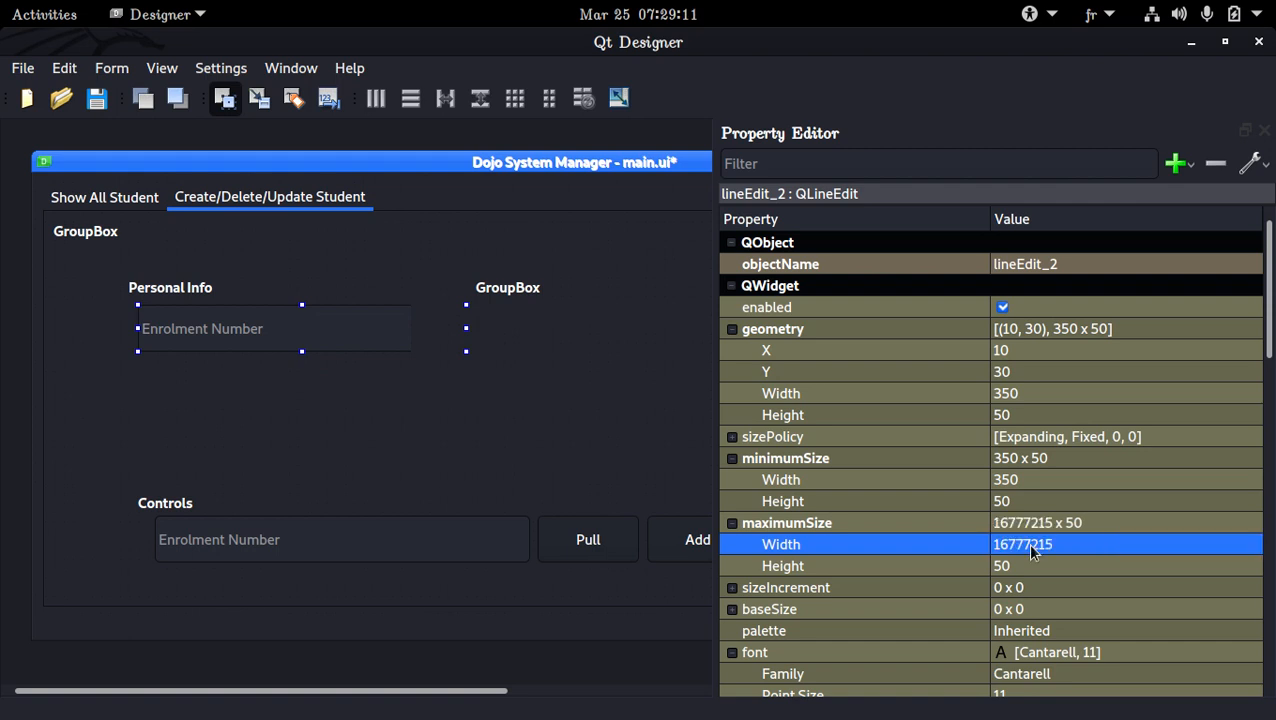
Set the copied field's minimum width to 0
click(1070, 481)
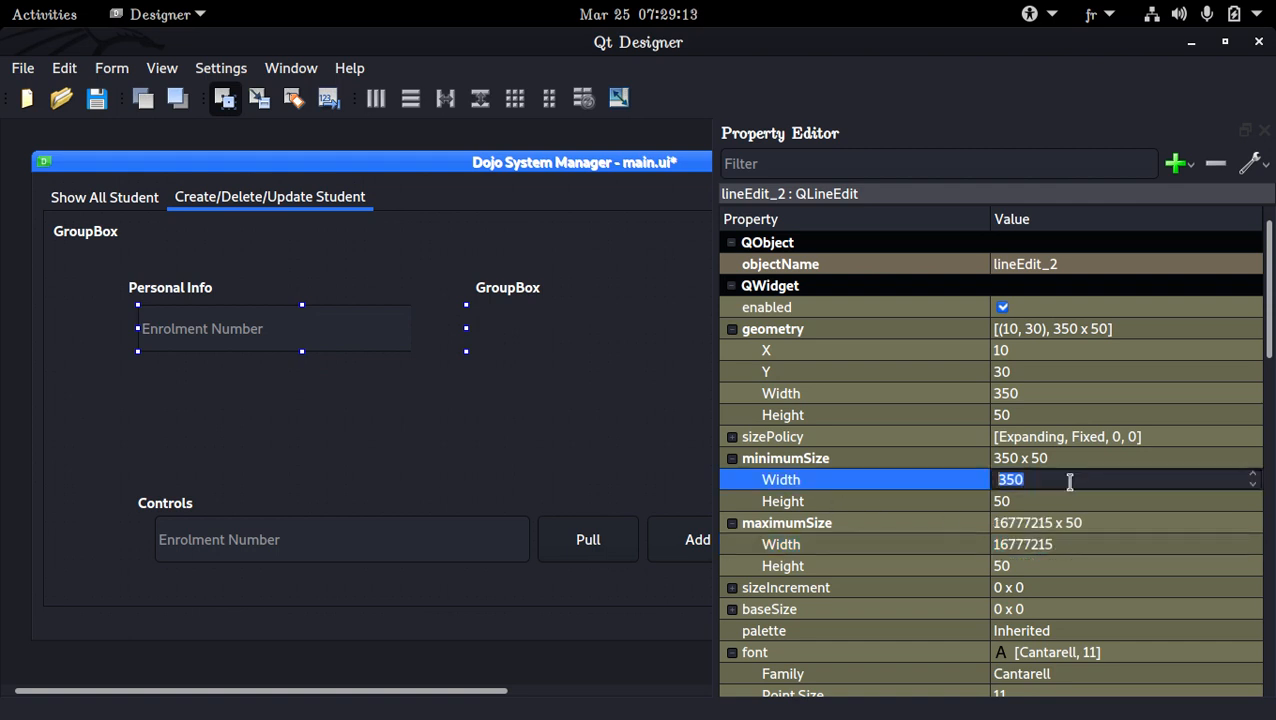
text(999999999)
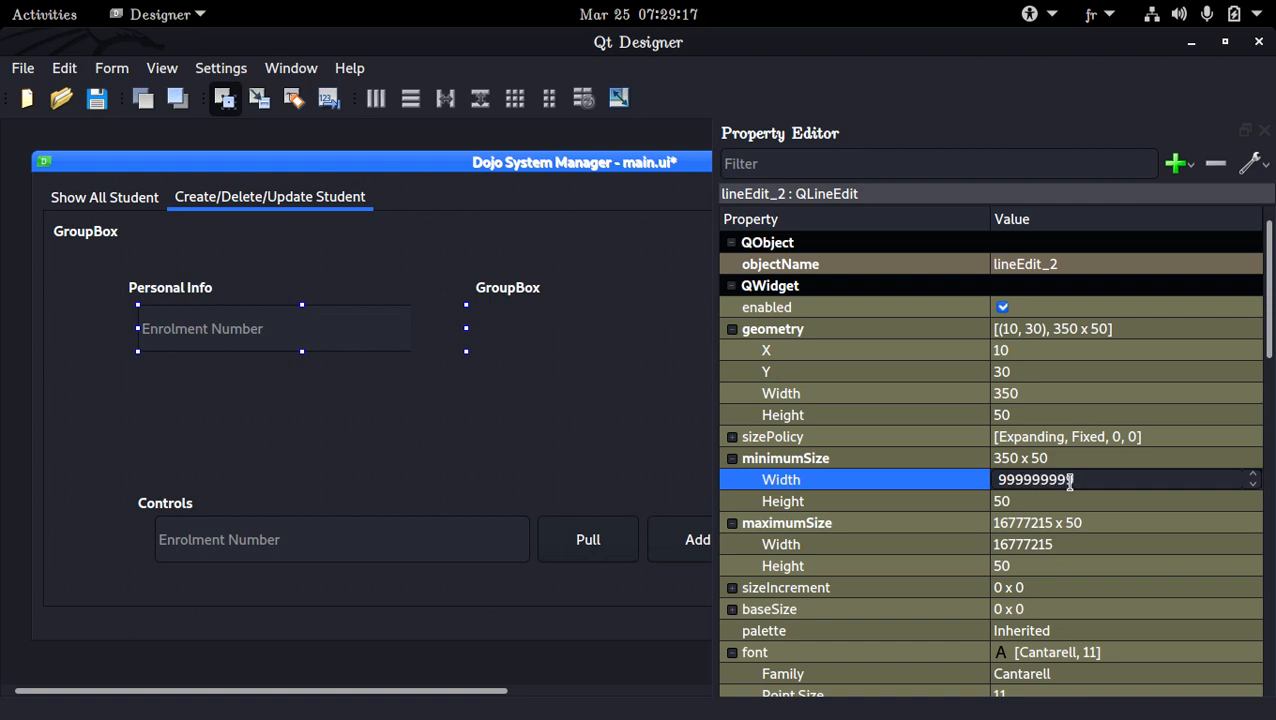
key(BackSpace)
key(BackSpace)
key(BackSpace)
key(BackSpace)
key(BackSpace)
key(BackSpace)
key(BackSpace)
key(Return)
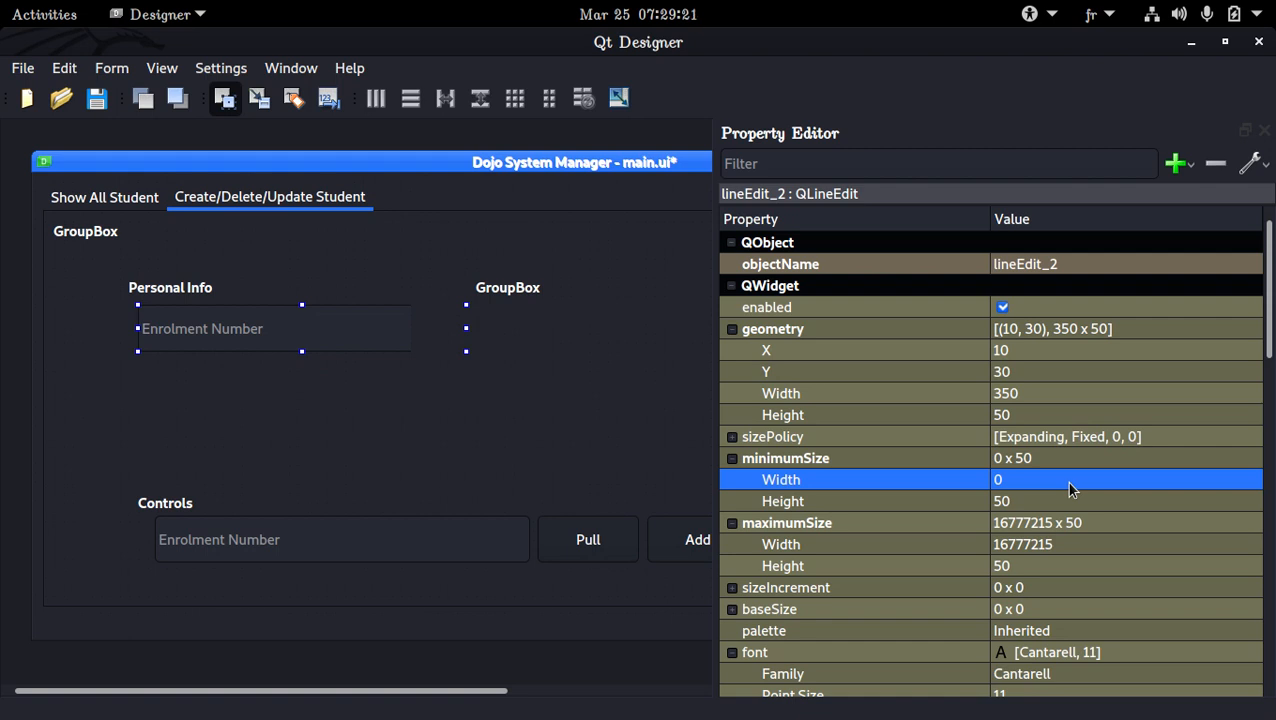
Narrow the copied field to about 261 wide so that it fits inside the Personal Info group box
drag(466, 329, 383, 329)
click(288, 378)
click(360, 328)
click(296, 384)
click(293, 333)
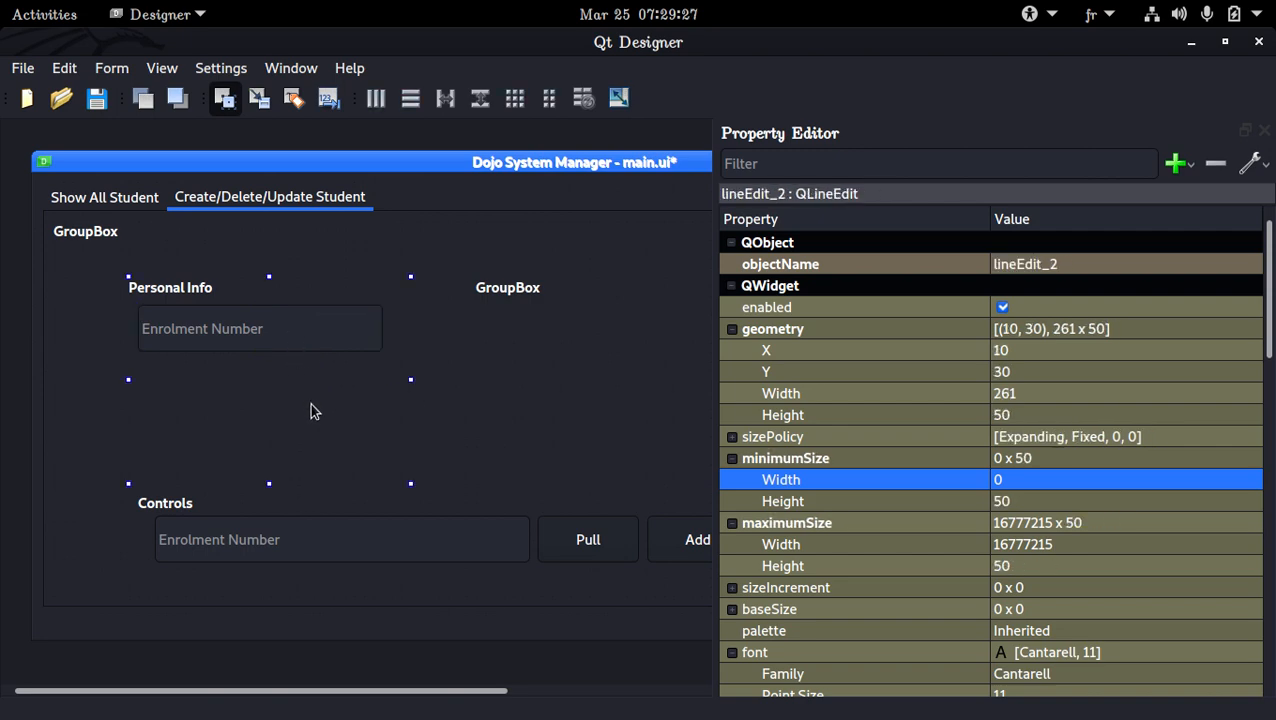
click(283, 339)
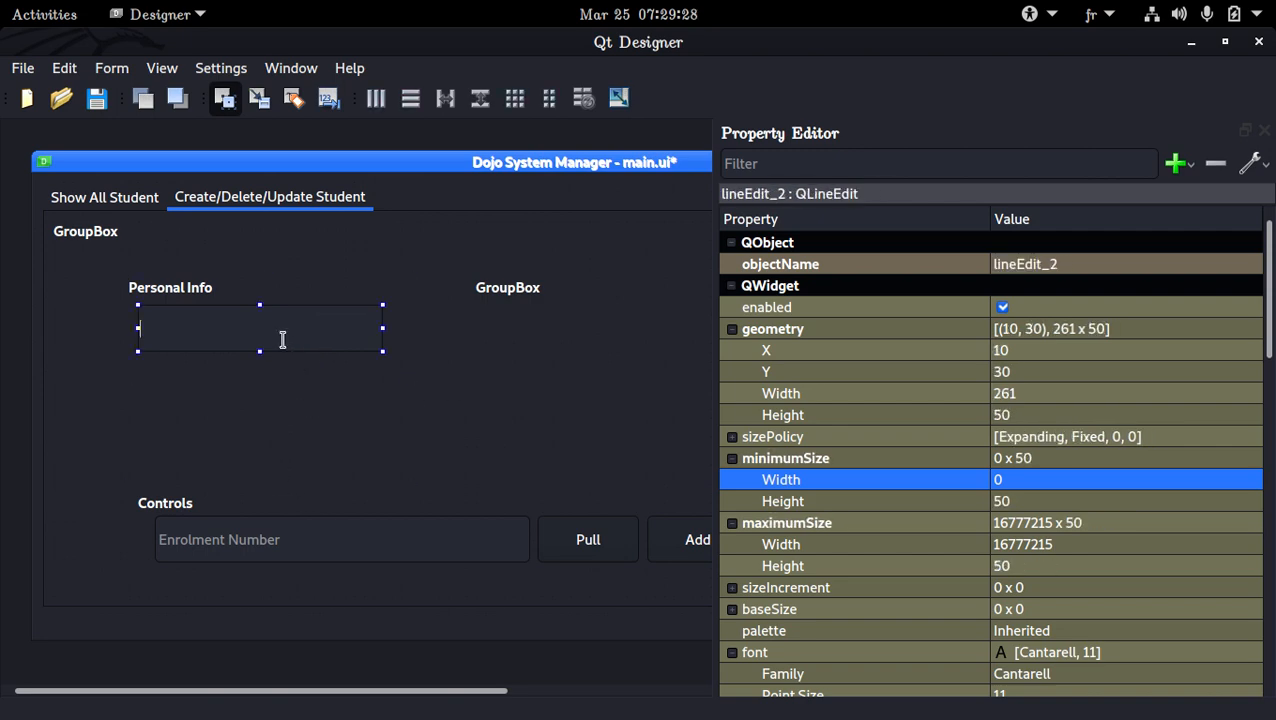
click(291, 399)
Change the placeholder text of the field in Personal Info to First Name
click(284, 332)
scroll(860, 450, down, 15)
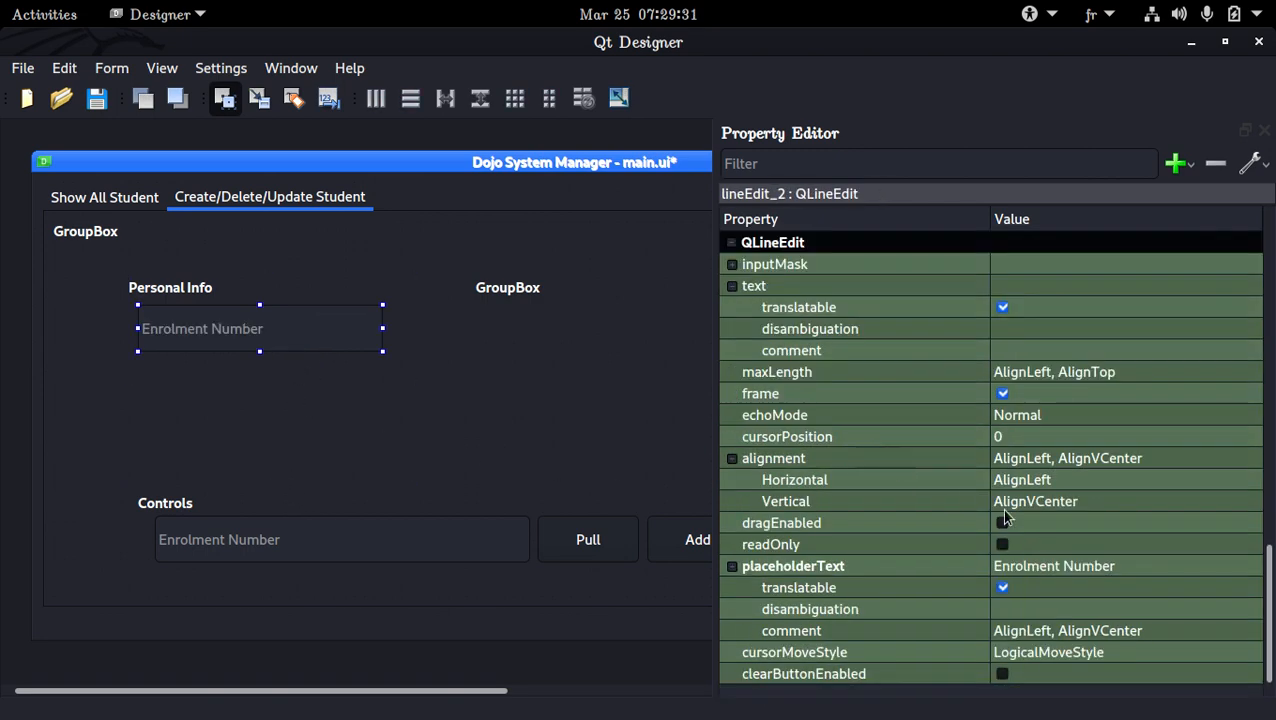
double_click(1047, 569)
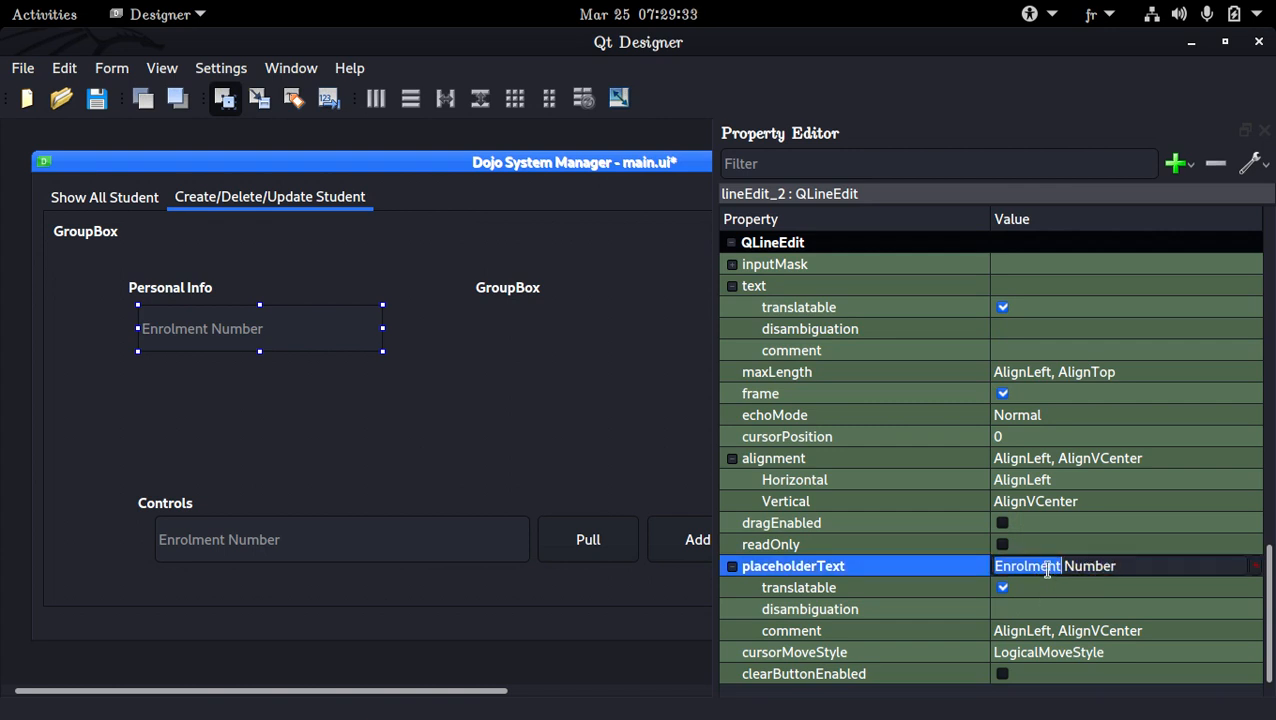
key(ctrl+a)
text(First)
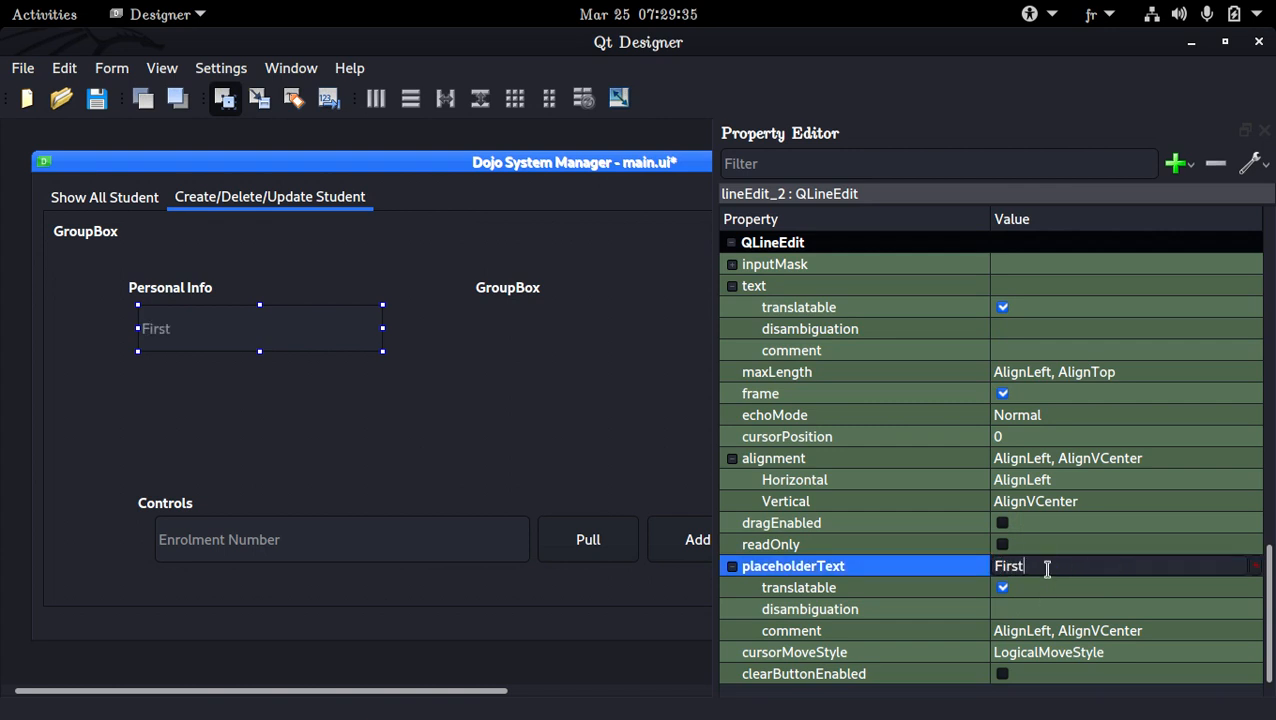
text( Nan)
key(BackSpace)
text(me)
key(Return)
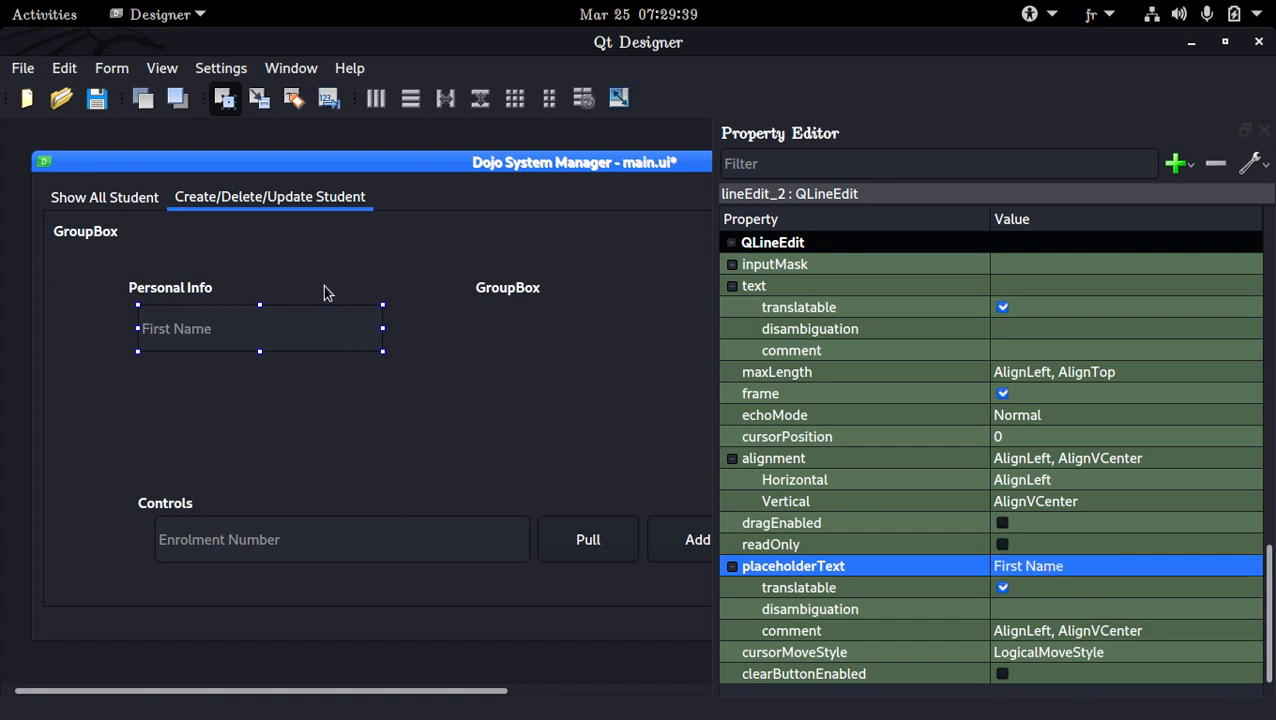
Paste a copy of the First Name field into Personal Info and align it directly below the original
click(166, 356)
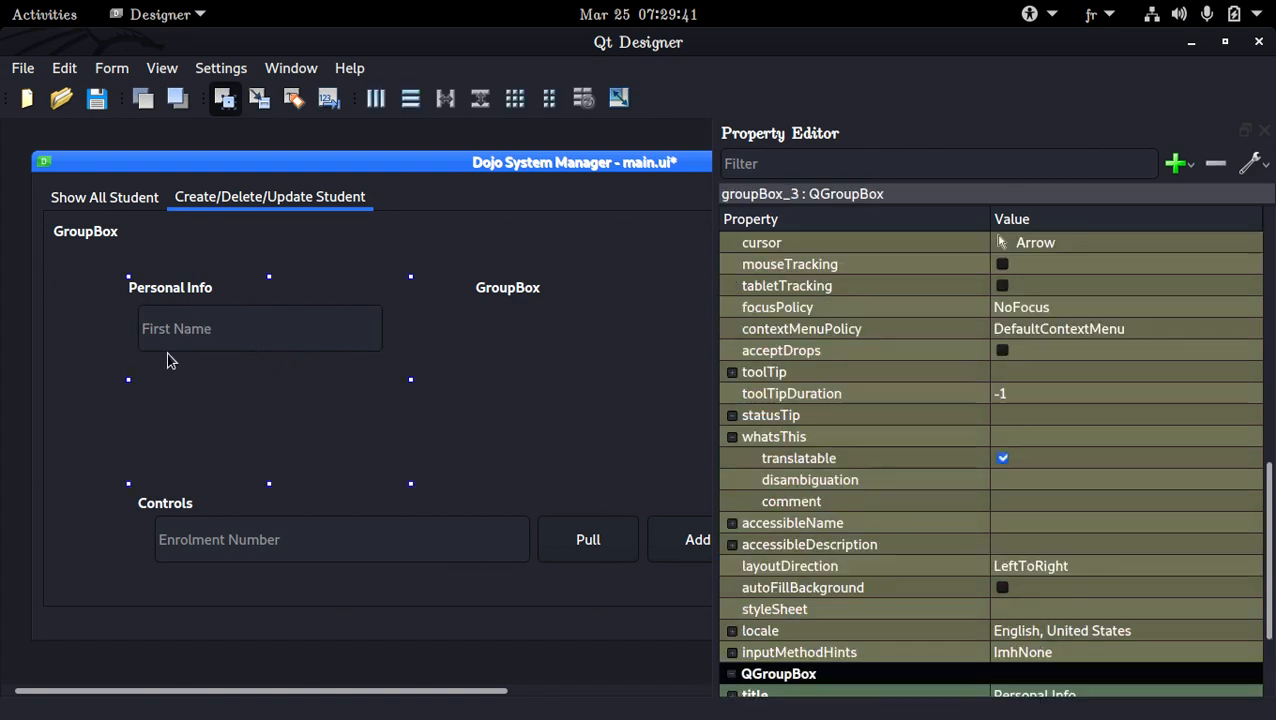
key(ctrl+v)
drag(222, 403, 206, 395)
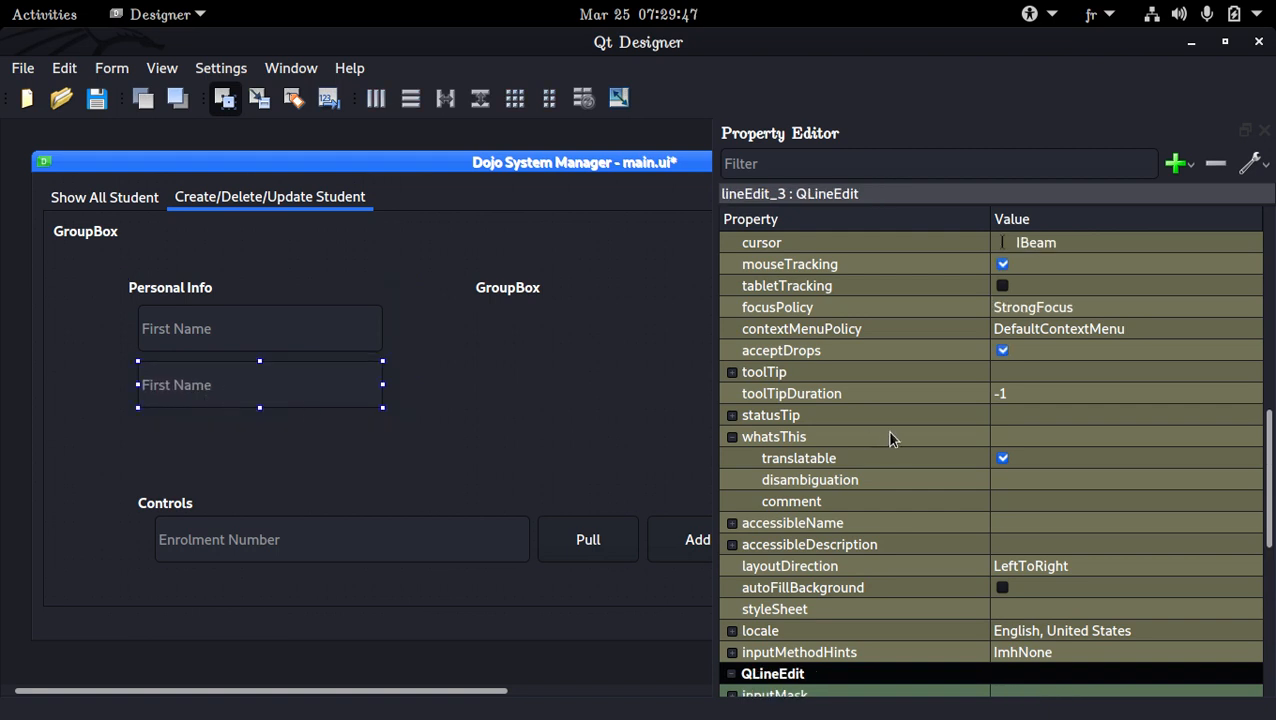
Change the second Personal Info field's placeholder text to Last Name
scroll(887, 430, down, 7)
double_click(1095, 567)
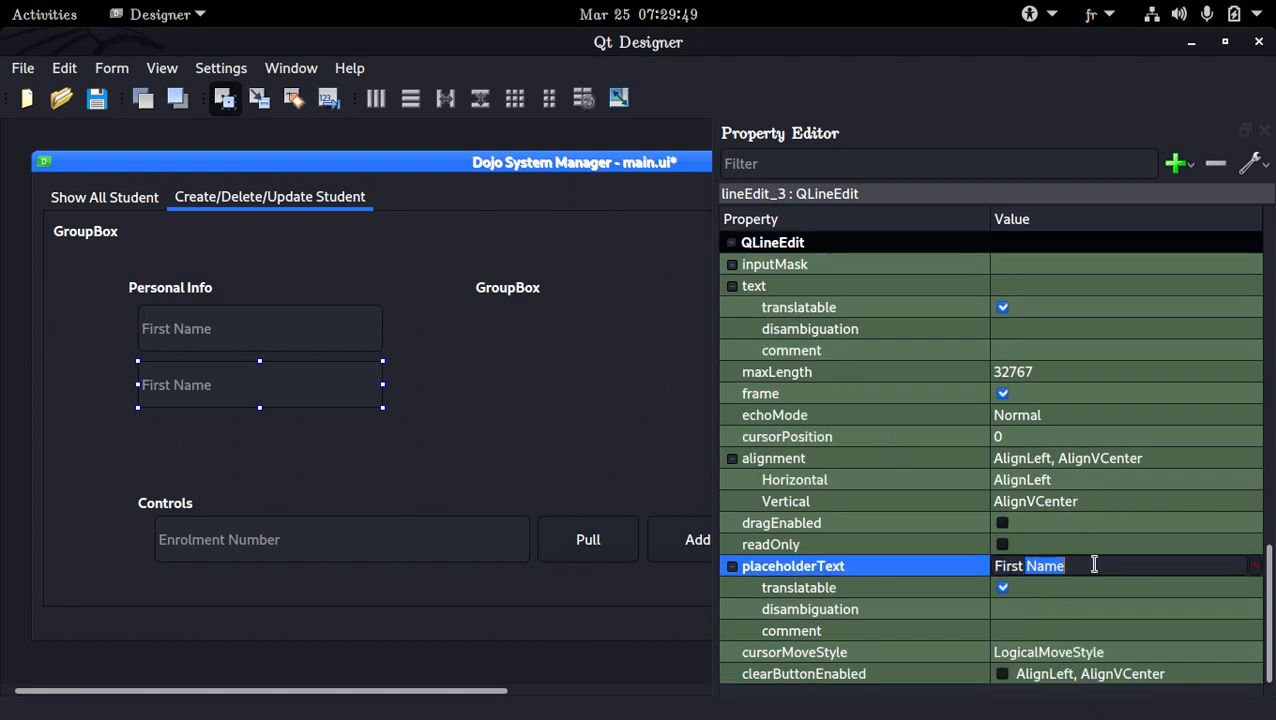
key(ctrl+a)
text(L)
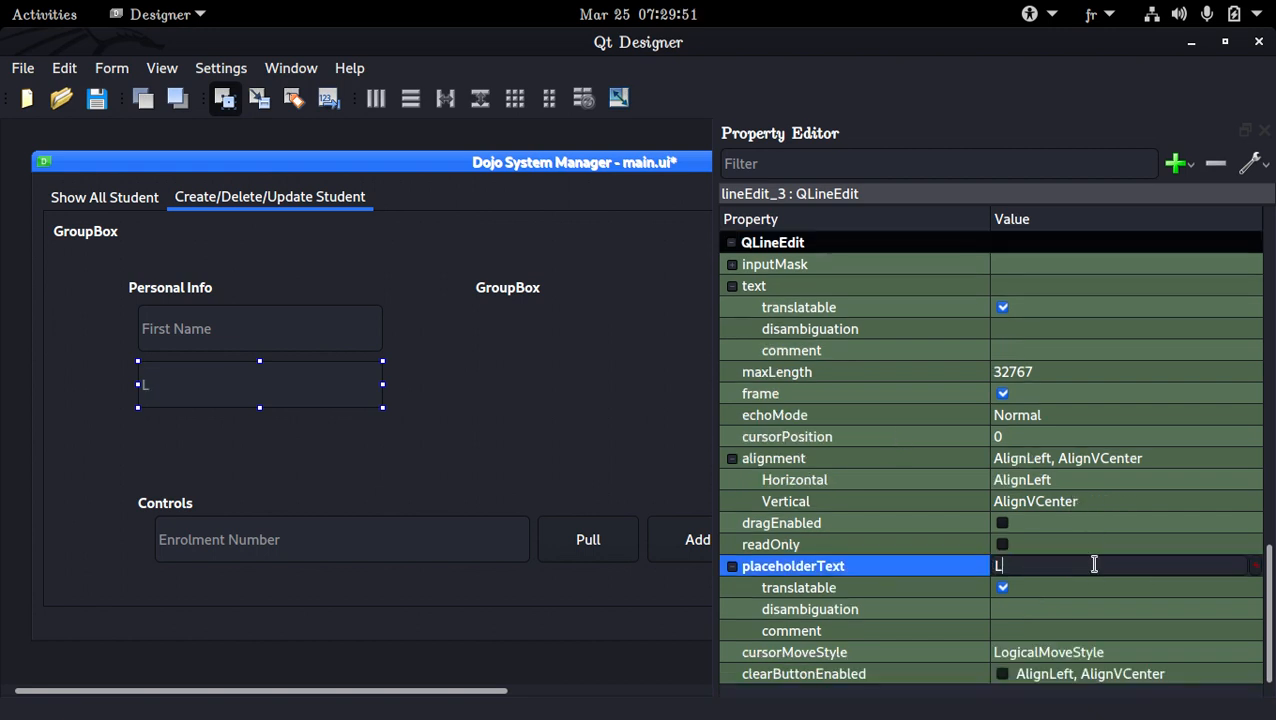
text(ast Name)
key(Return)
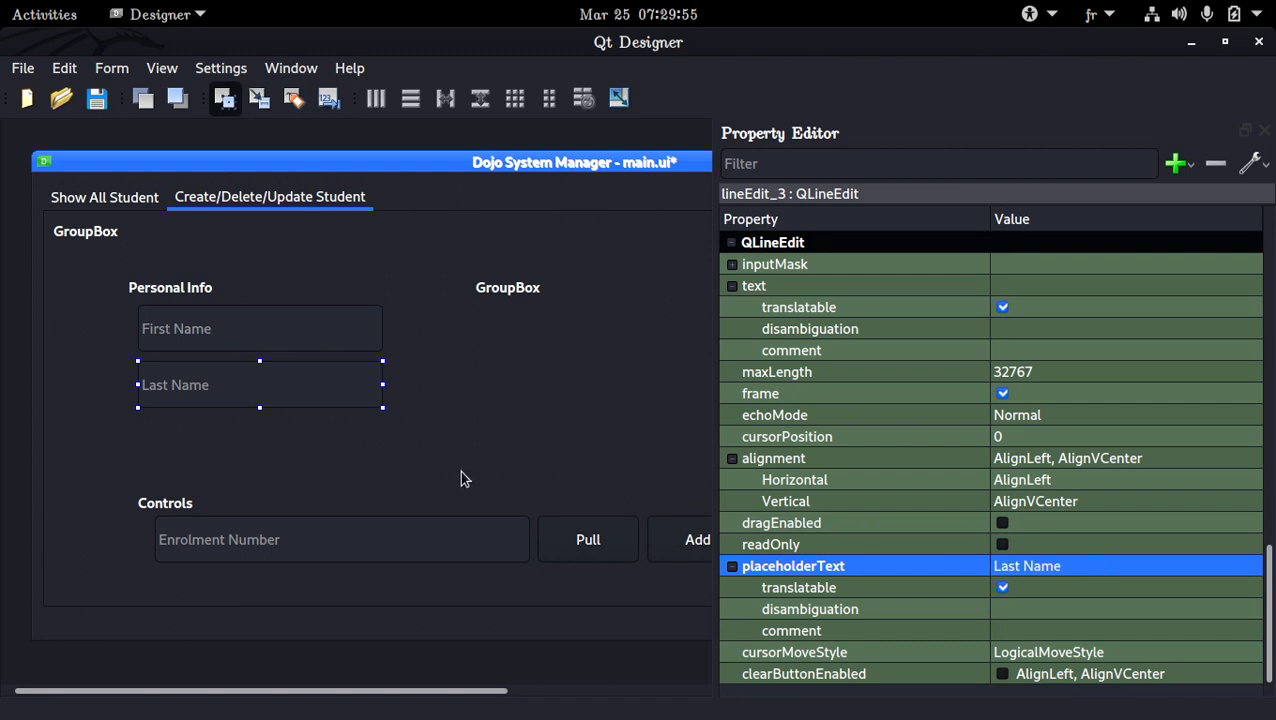
Move the Personal Info group box up and left, closer to the outer group box's top-left corner
click(218, 431)
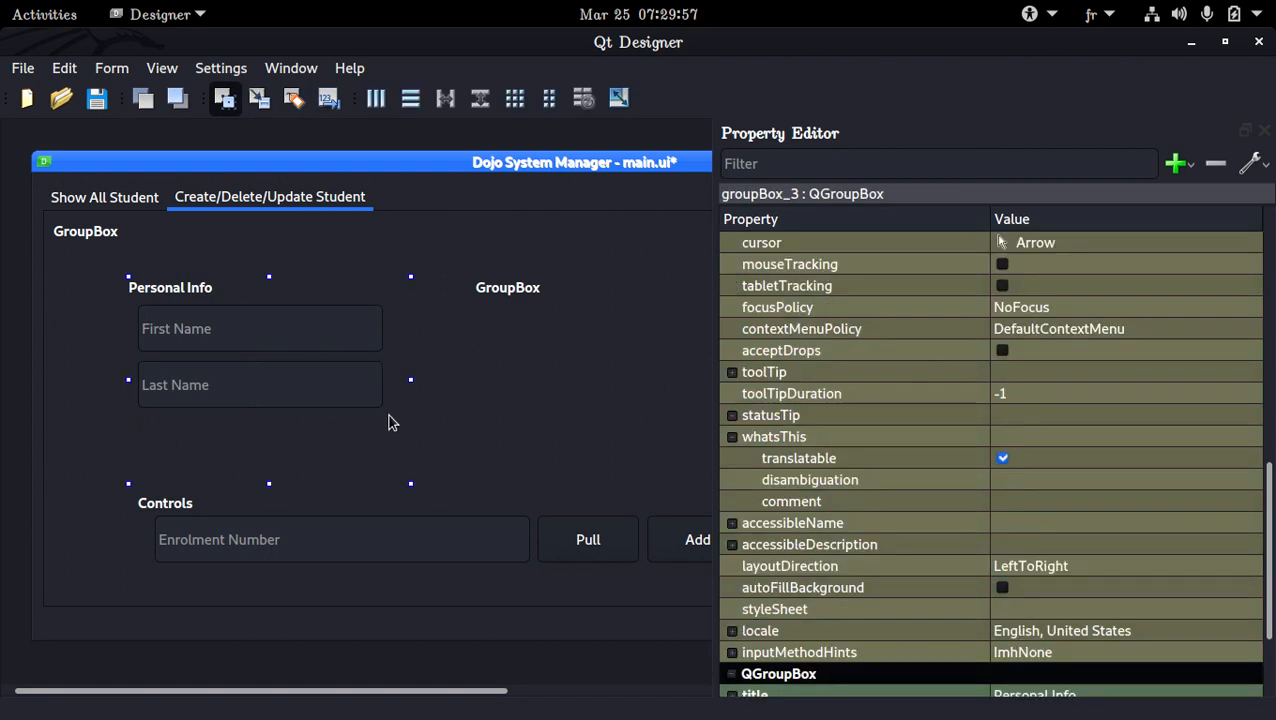
click(552, 369)
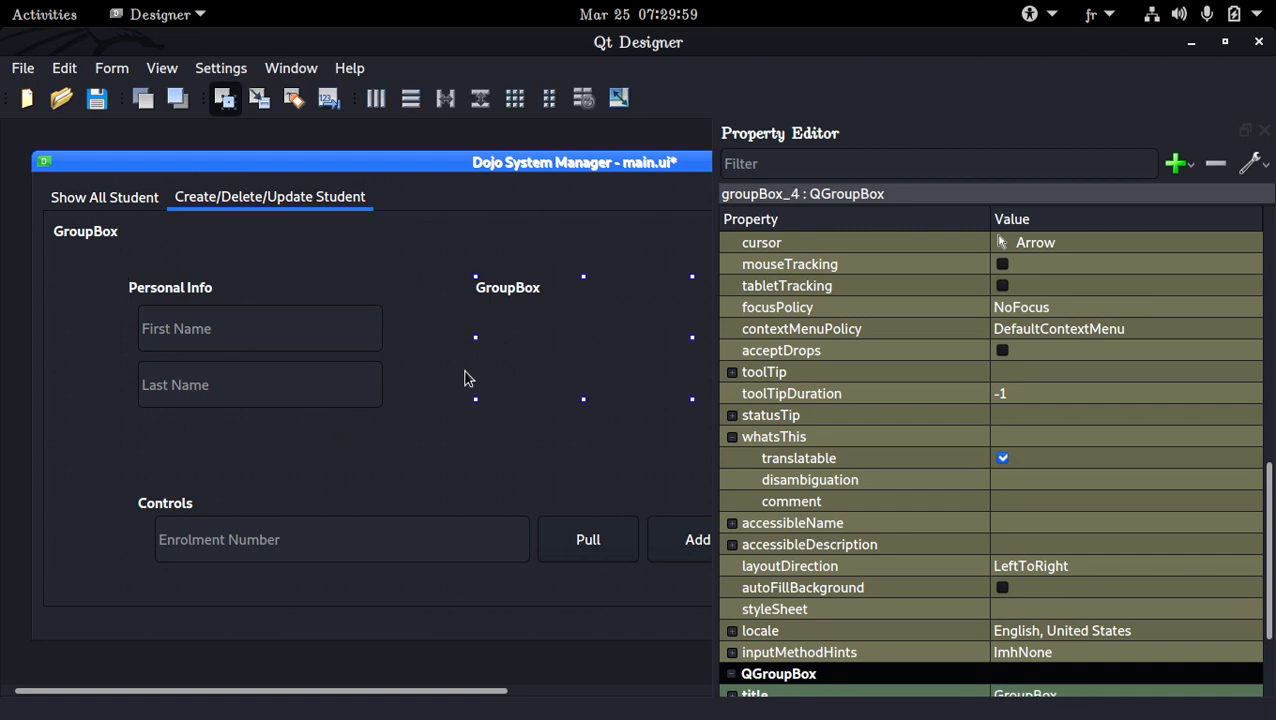
click(308, 292)
drag(296, 290, 240, 271)
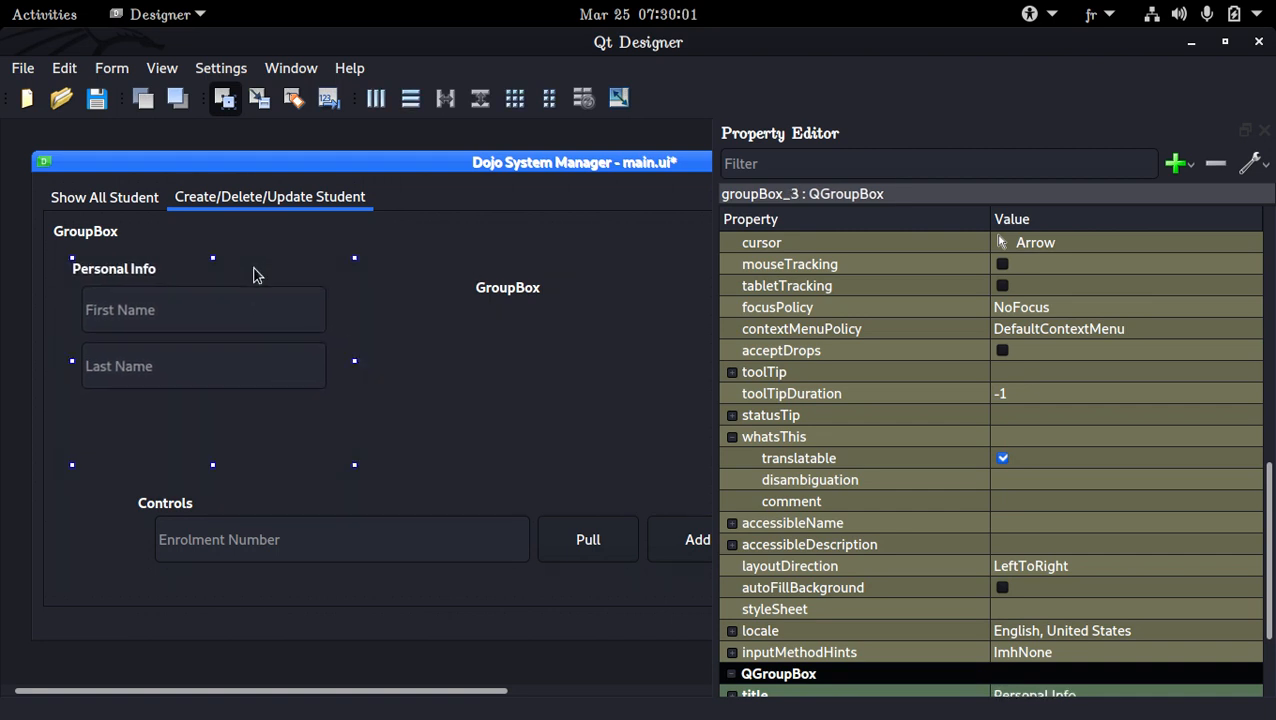
click(340, 490)
click(248, 355)
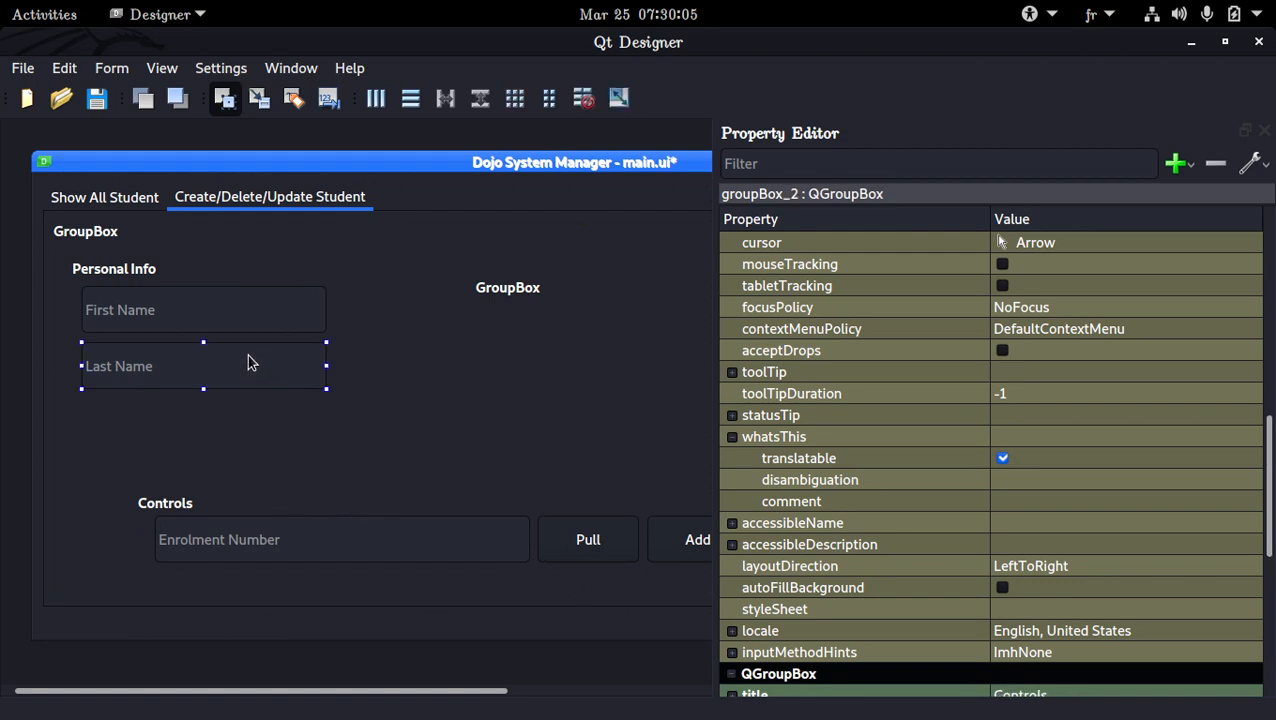
click(244, 301)
click(261, 265)
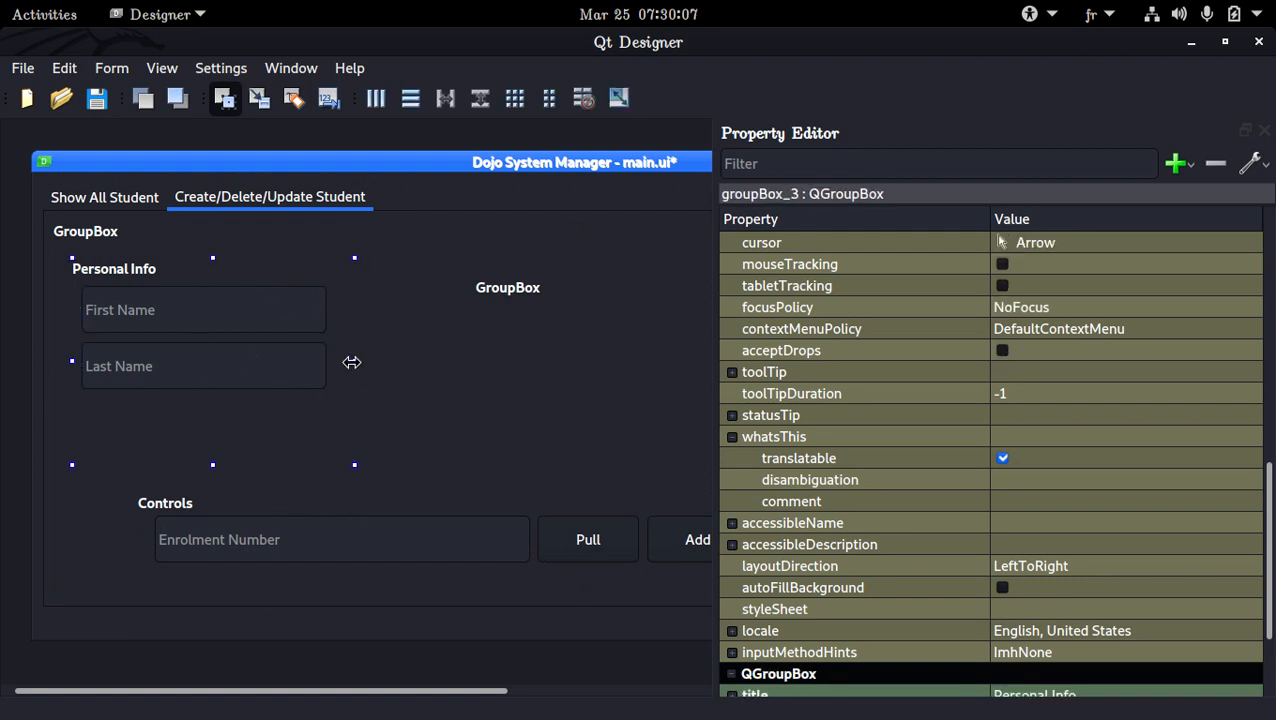
click(514, 360)
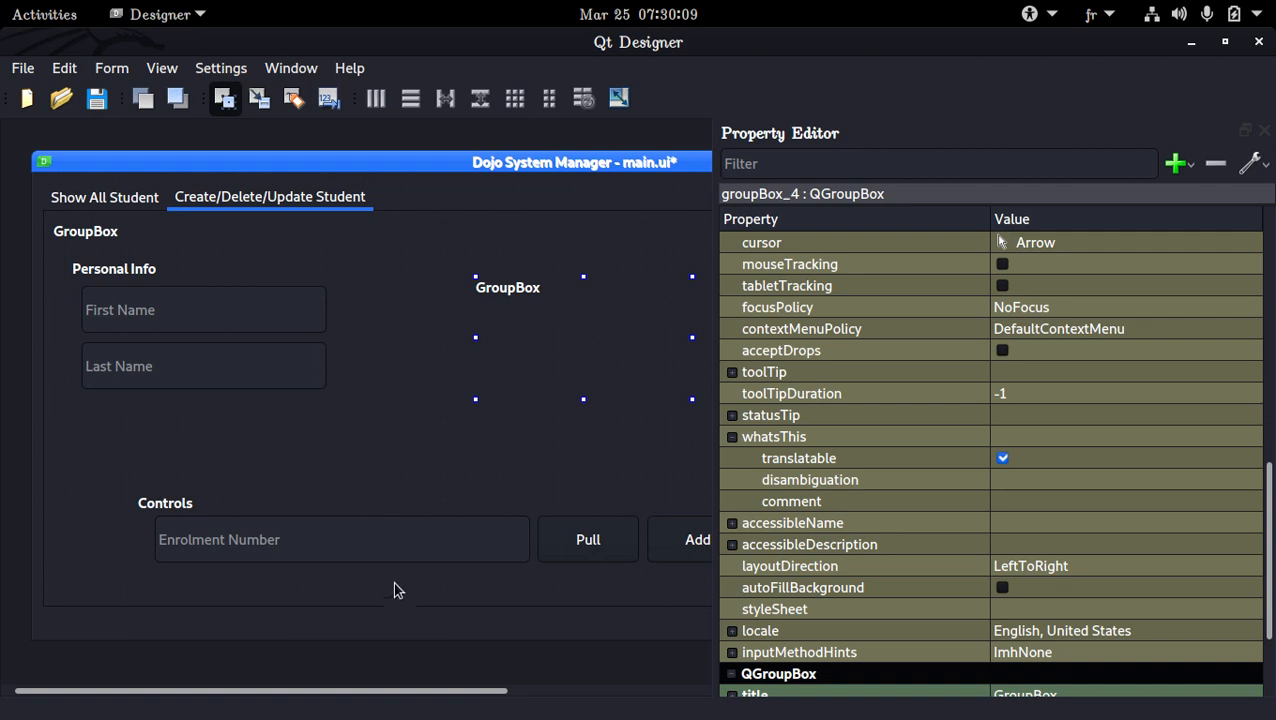
Make the form taller and move the Controls group box down and left, near the bottom of the outer group box
drag(401, 638, 393, 675)
click(388, 544)
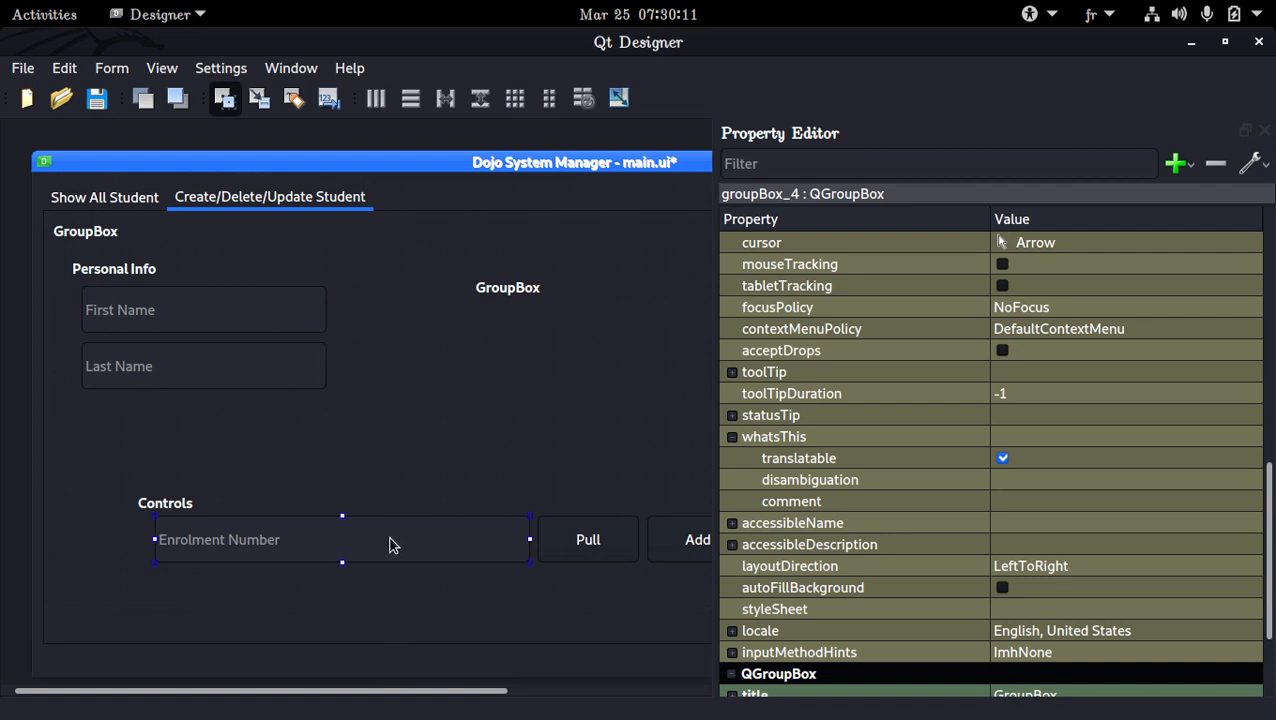
double_click(396, 501)
key(Return)
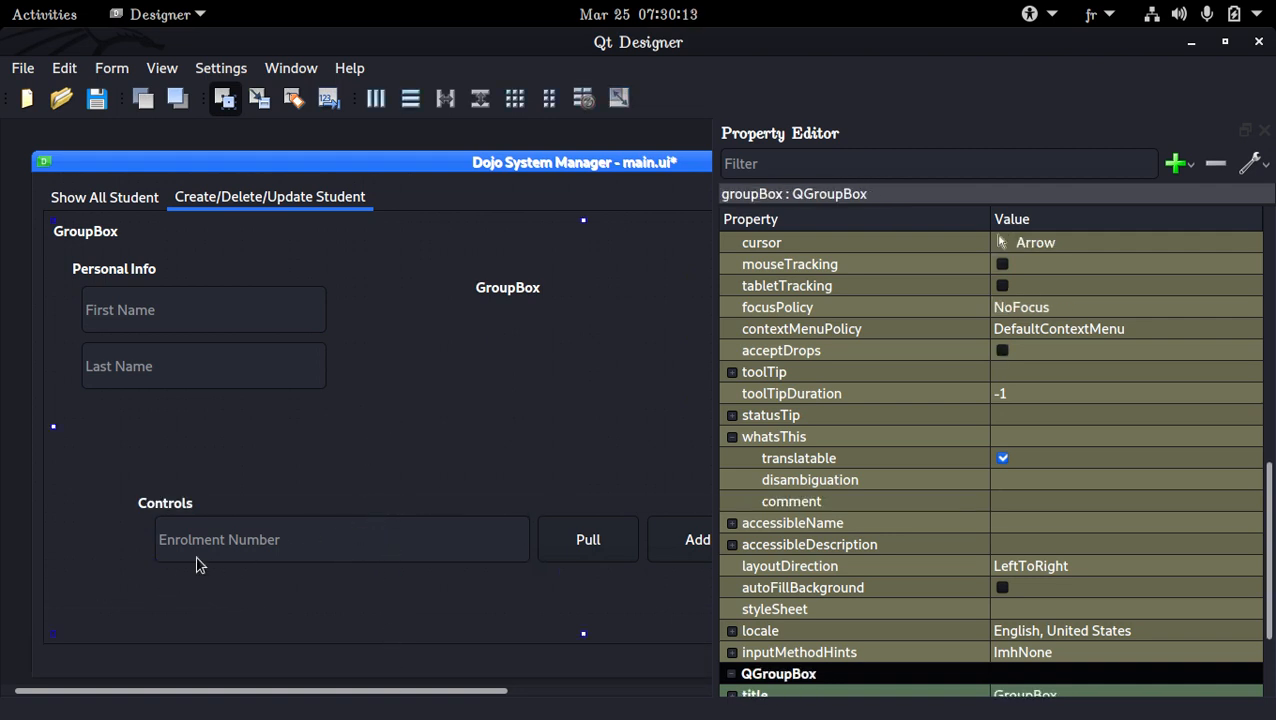
click(278, 514)
click(340, 455)
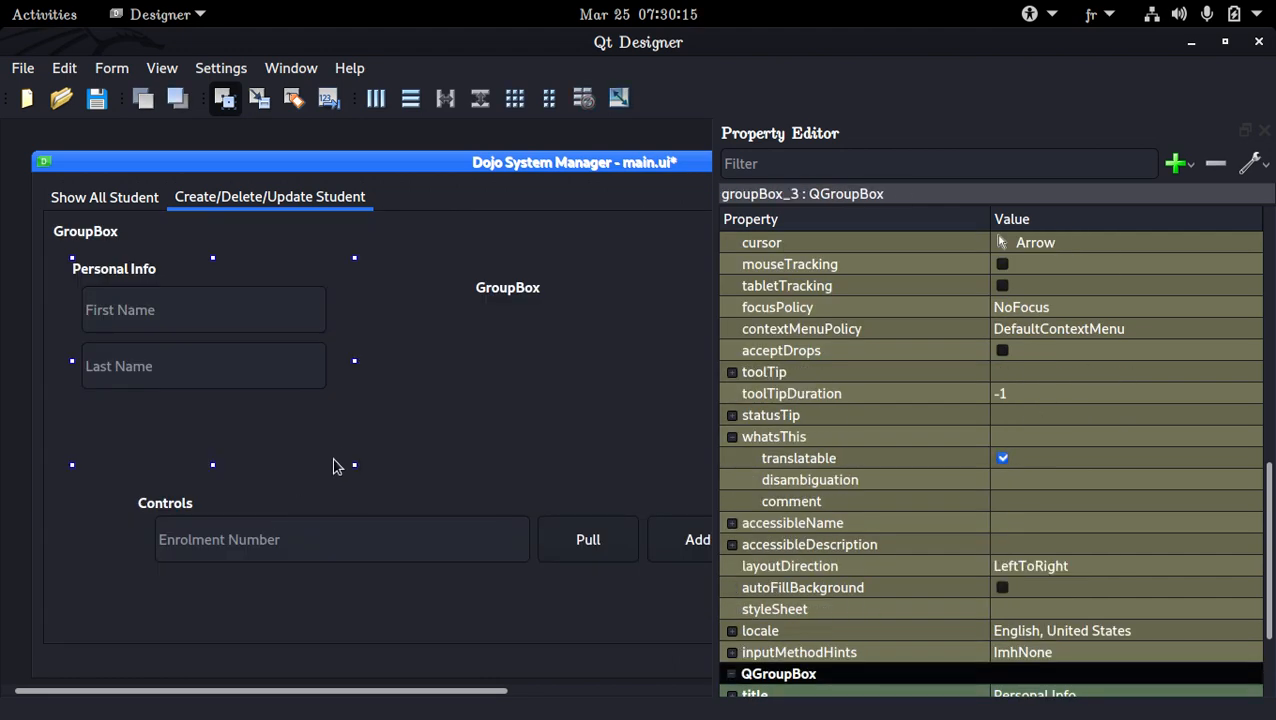
click(372, 510)
drag(370, 508, 330, 555)
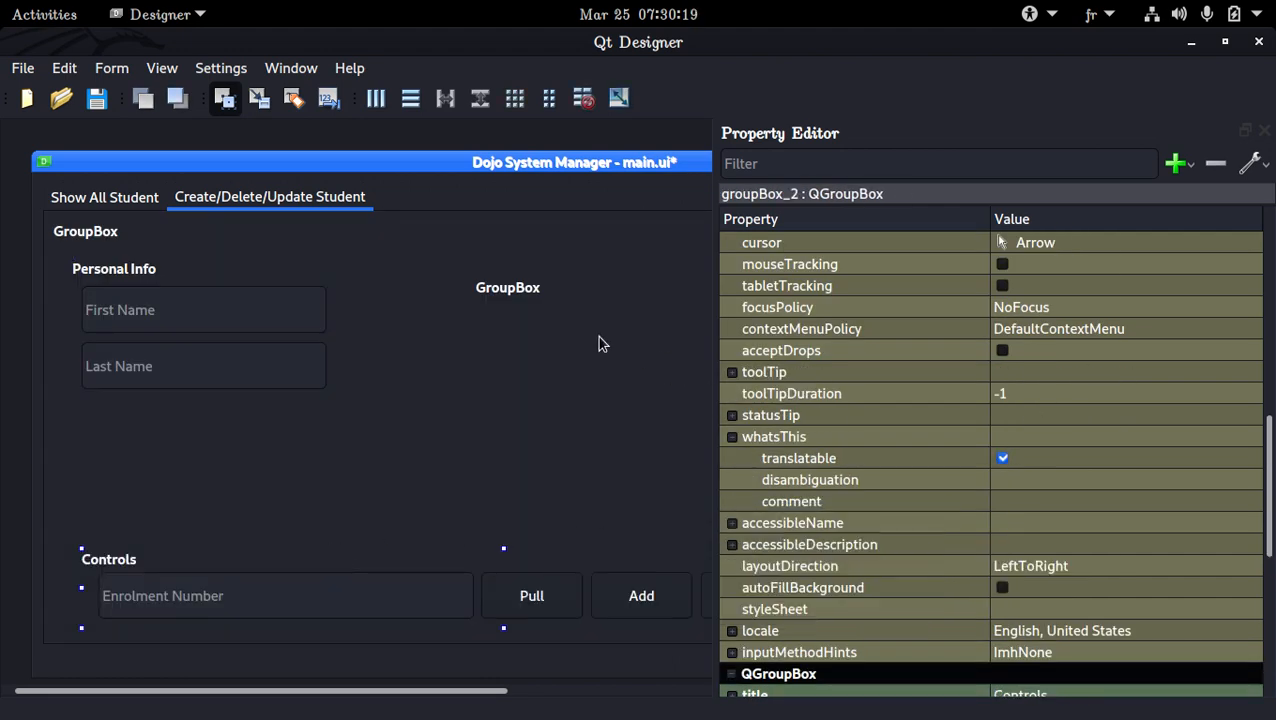
Widen the form editing area and enlarge the Personal Info group box downward and to the right, ending just above Controls
drag(717, 328, 1064, 330)
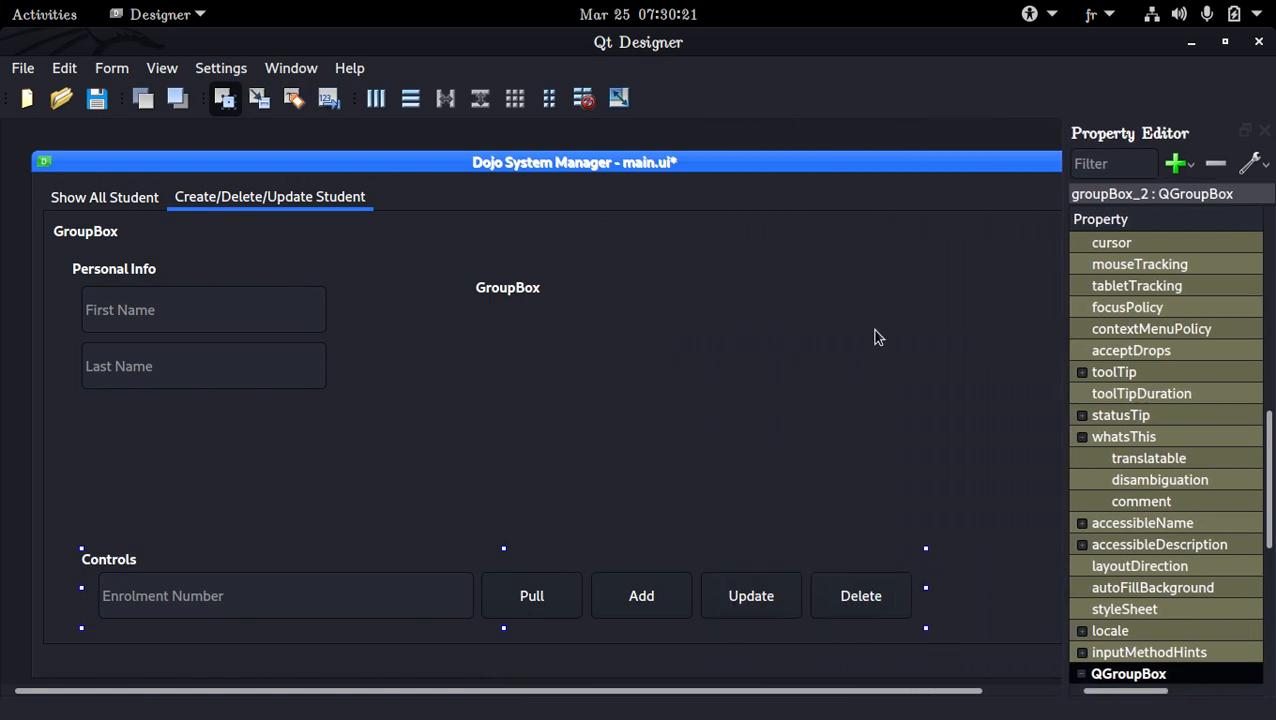
click(316, 344)
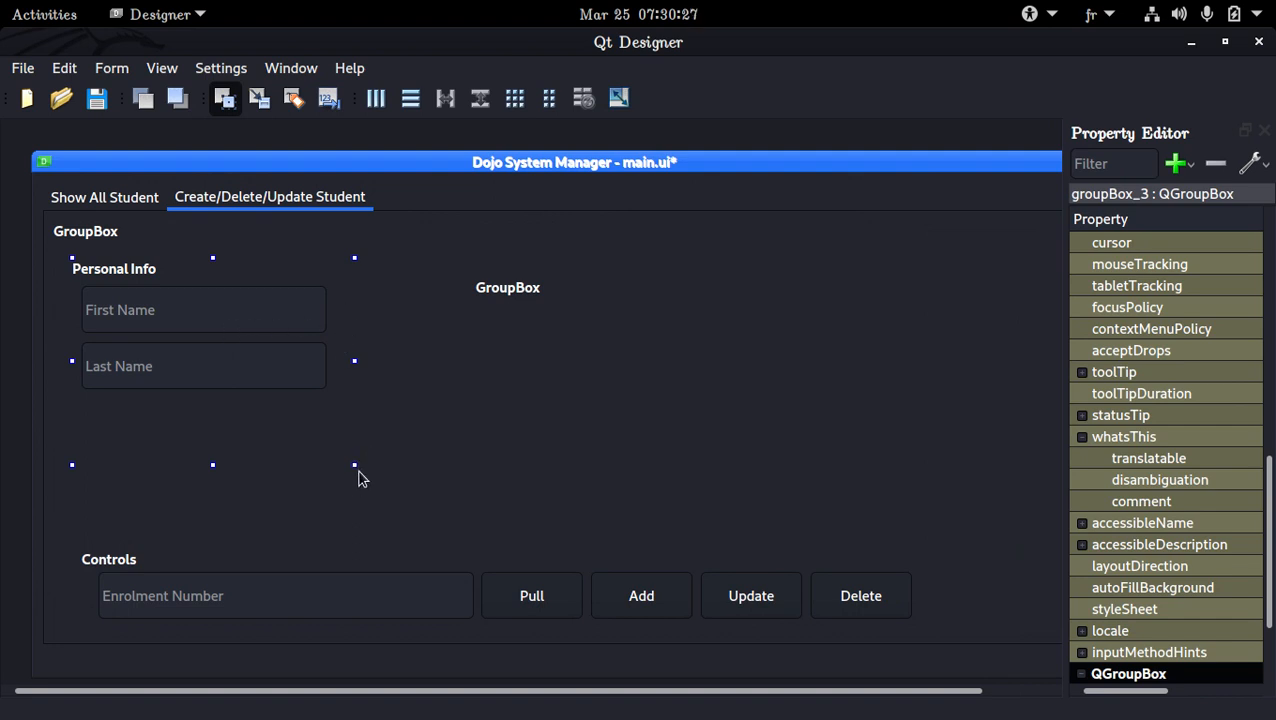
drag(356, 466, 383, 521)
click(183, 368)
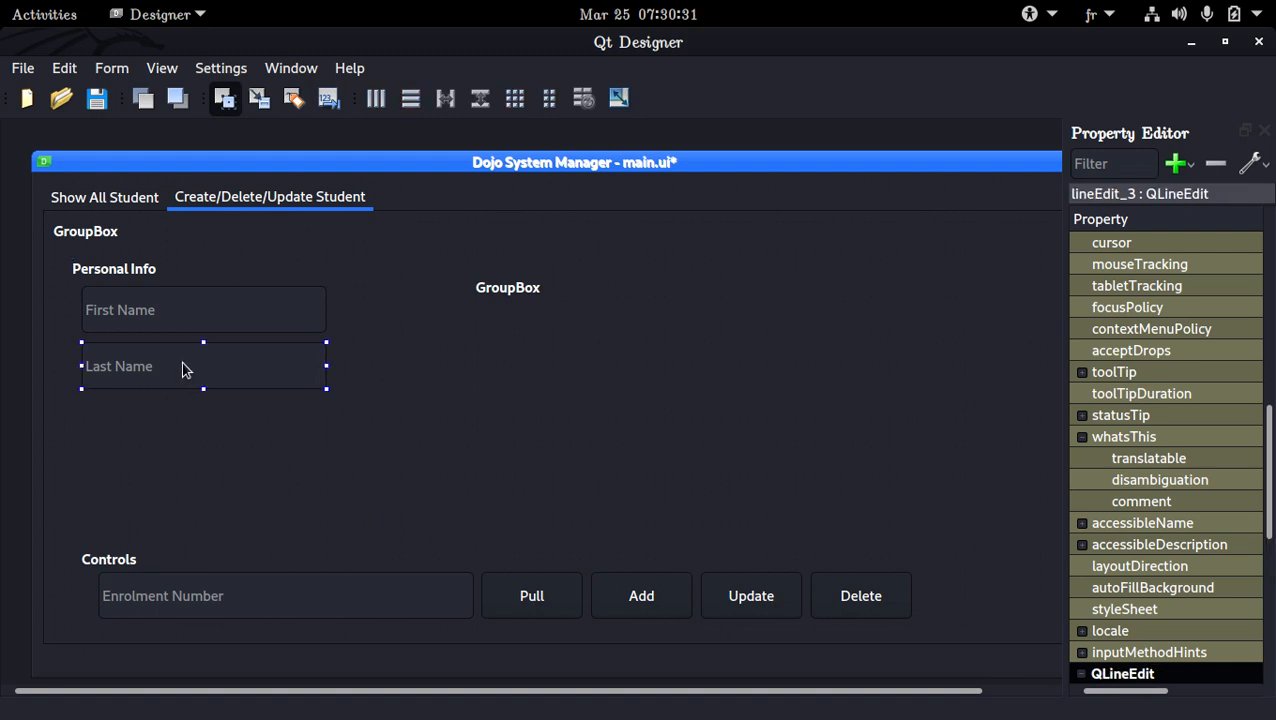
click(94, 420)
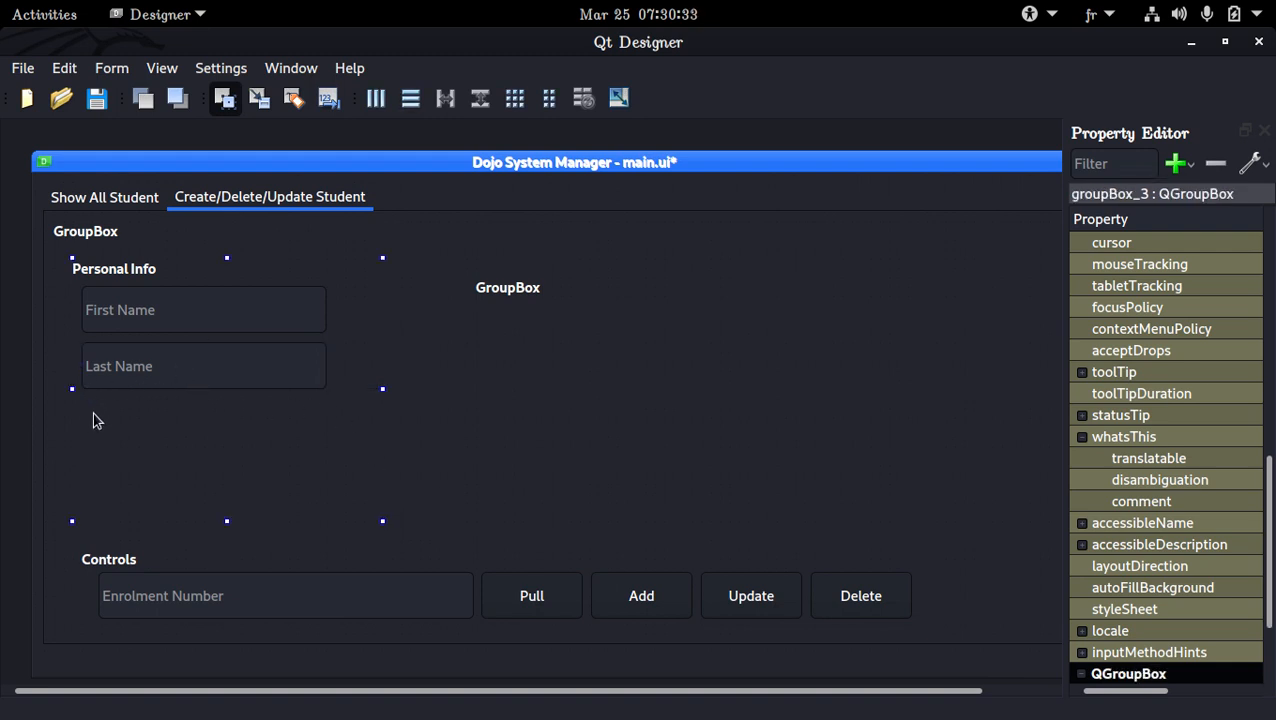
key(ctrl+v)
drag(154, 441, 141, 417)
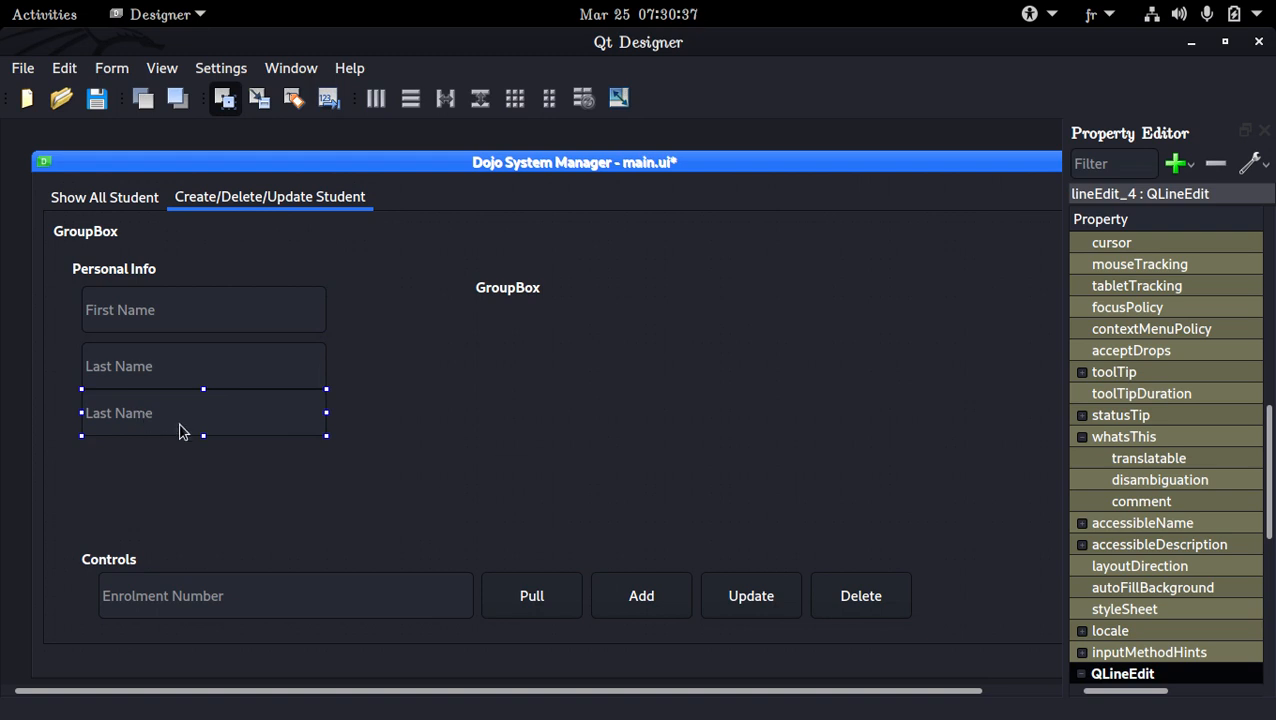
key(Delete)
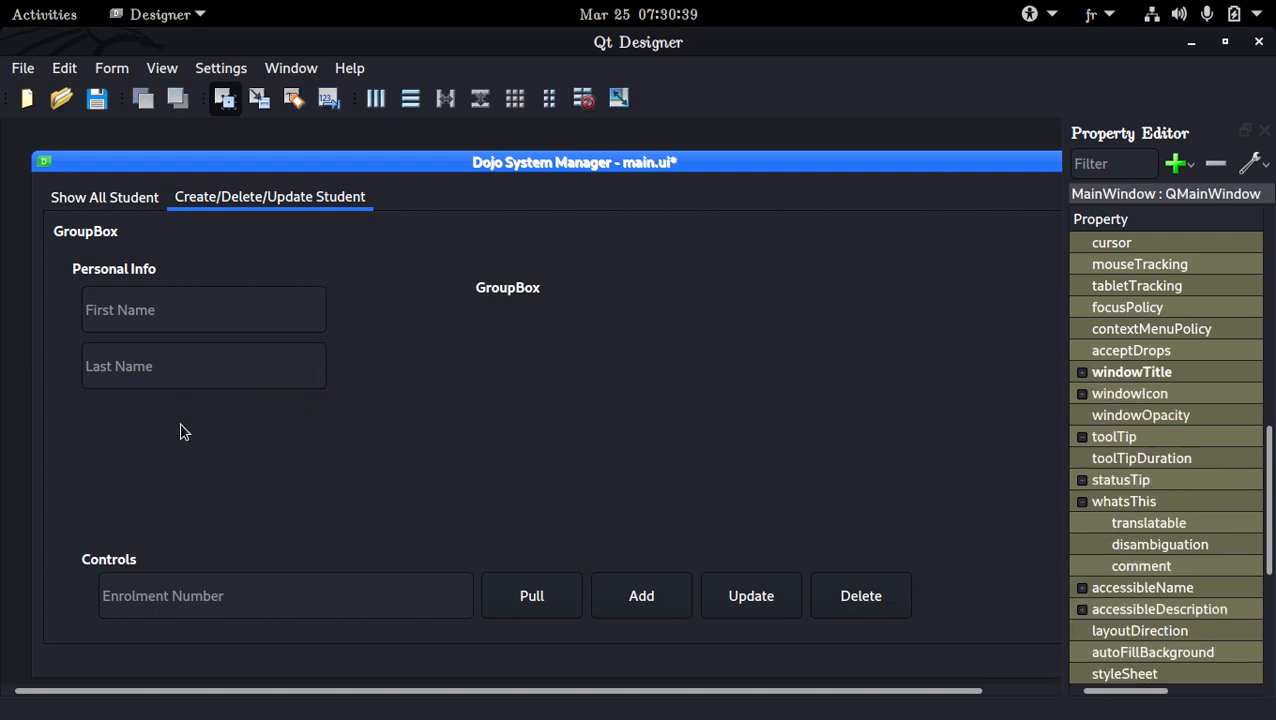
Show the Widget Box, search it for date, and add a Date Edit to Personal Info below the Last Name field
click(155, 72)
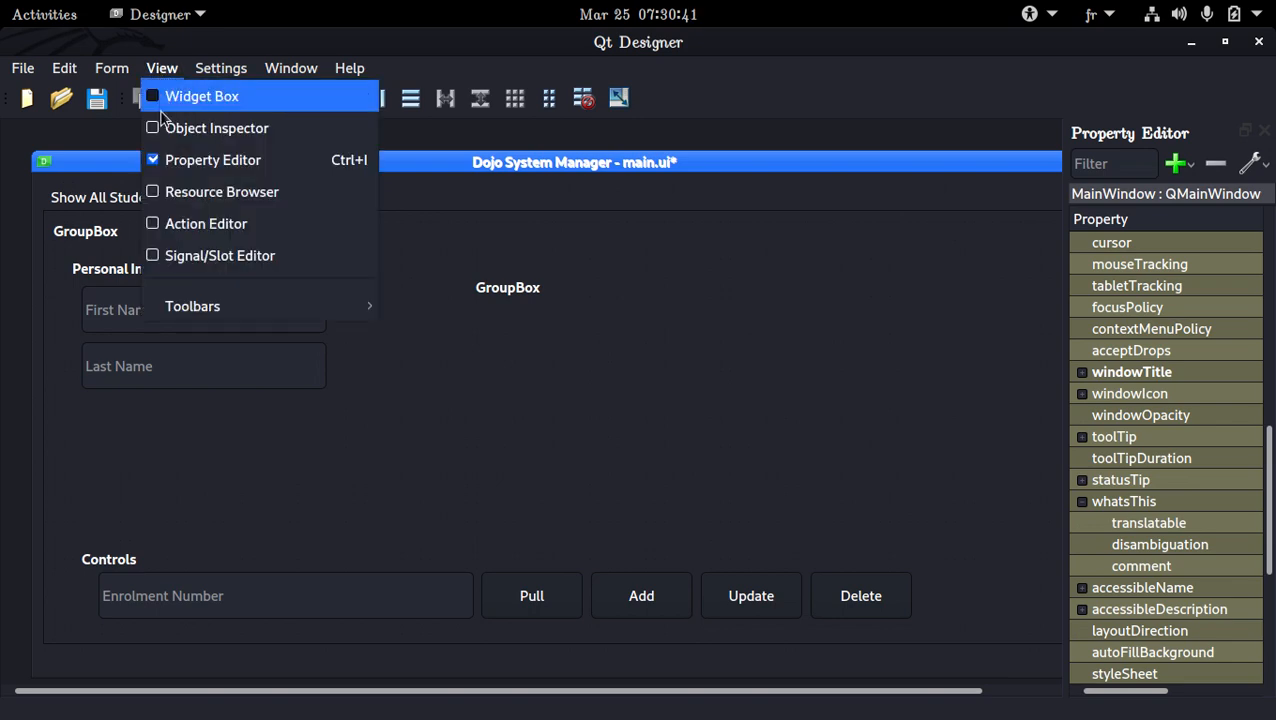
click(190, 97)
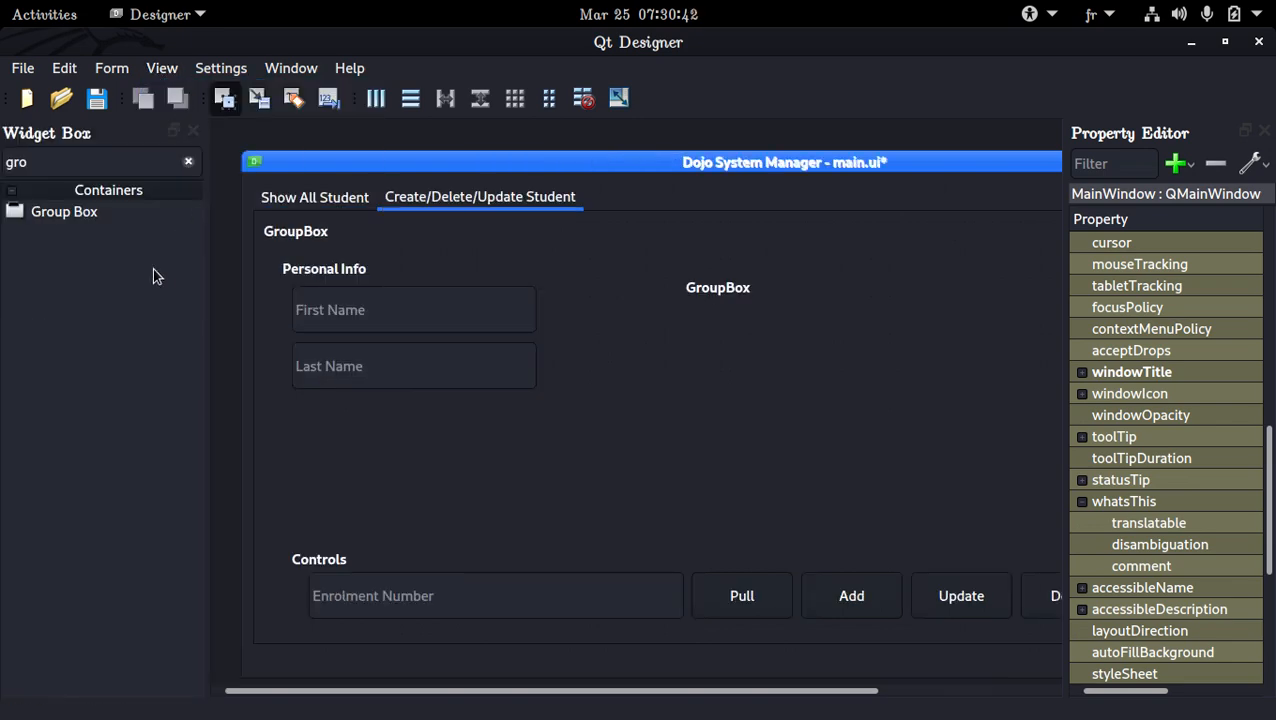
click(188, 161)
text(date)
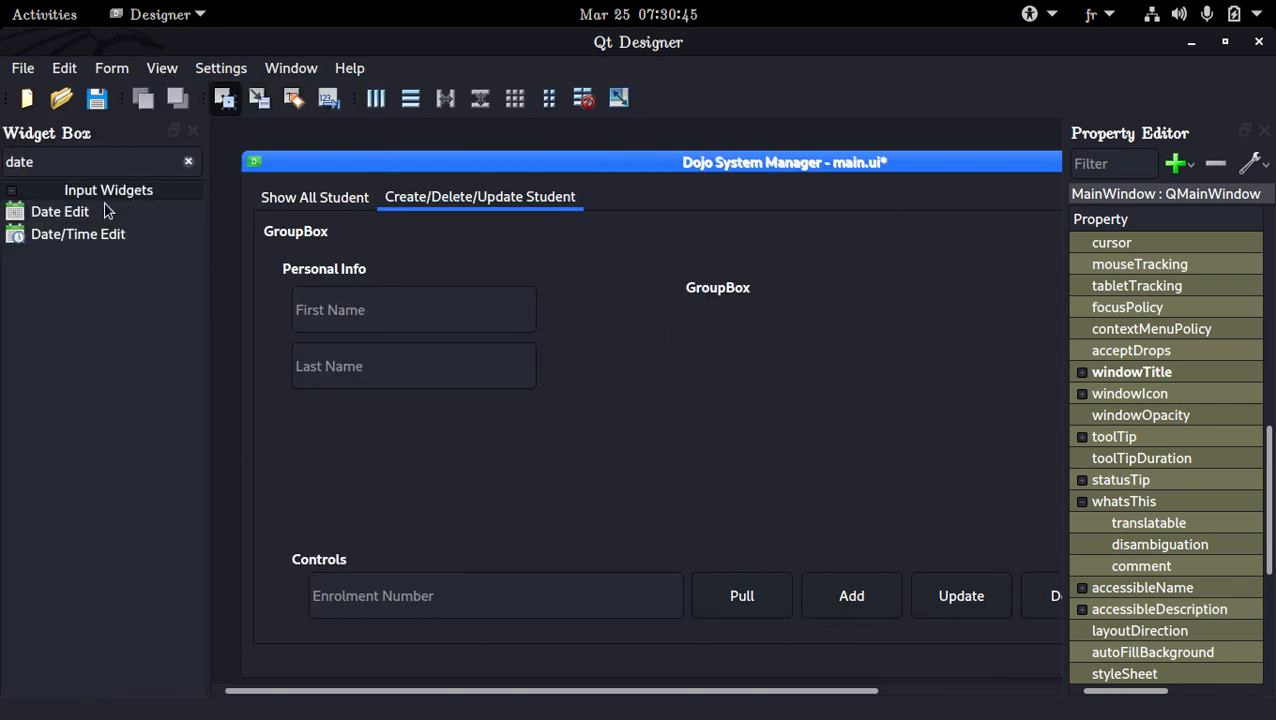
drag(108, 211, 318, 425)
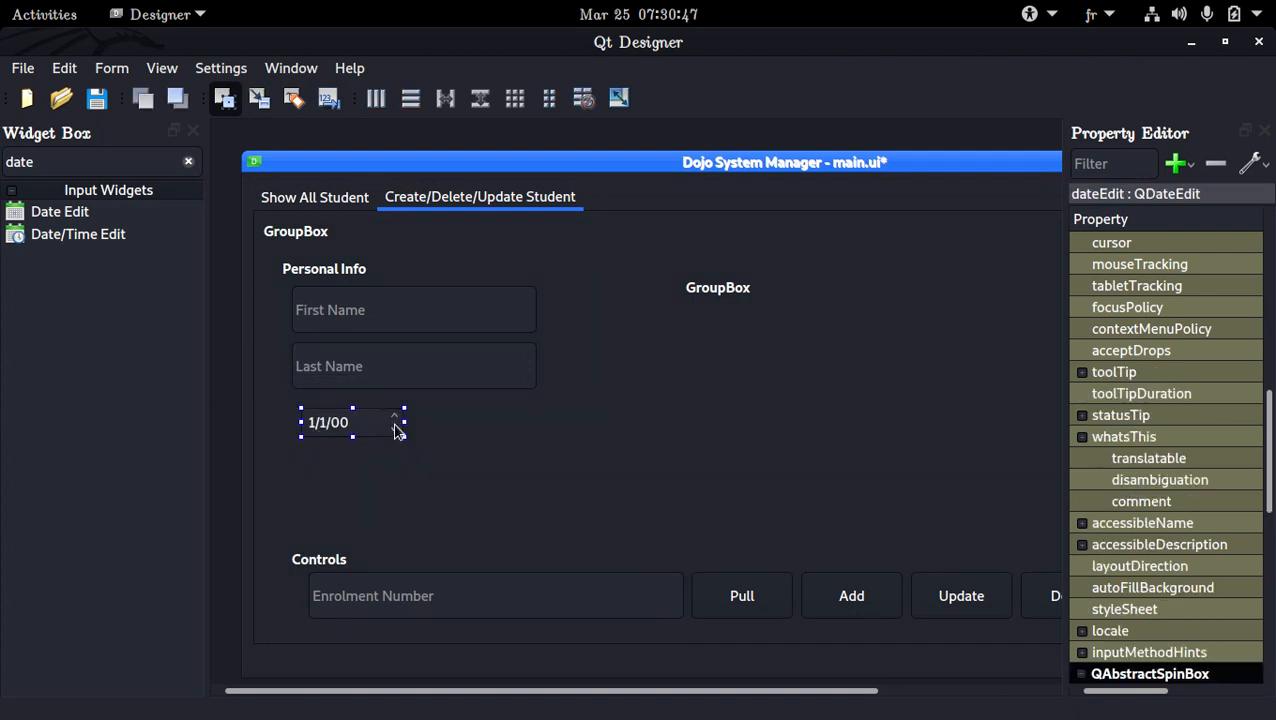
Match the date field's width and left edge to the name fields, nudge it closer to Last Name, and hide the Widget Box
drag(399, 421, 538, 421)
drag(296, 422, 291, 422)
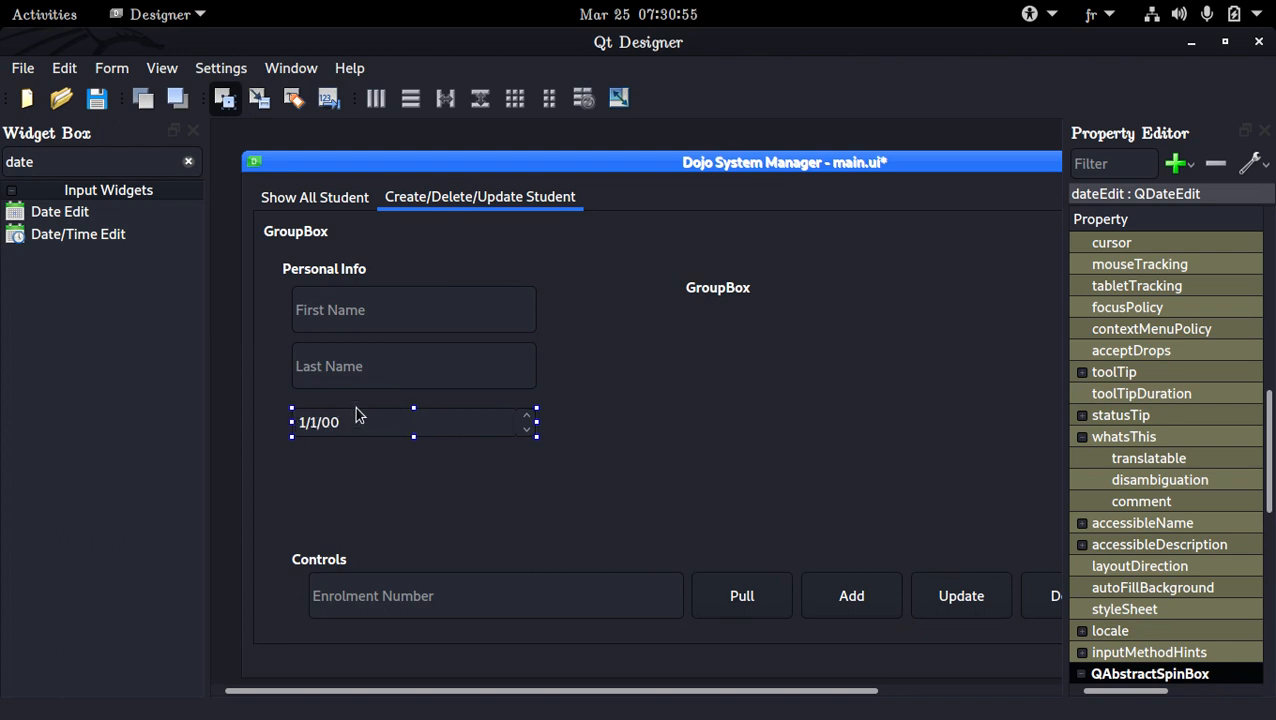
key(Up)
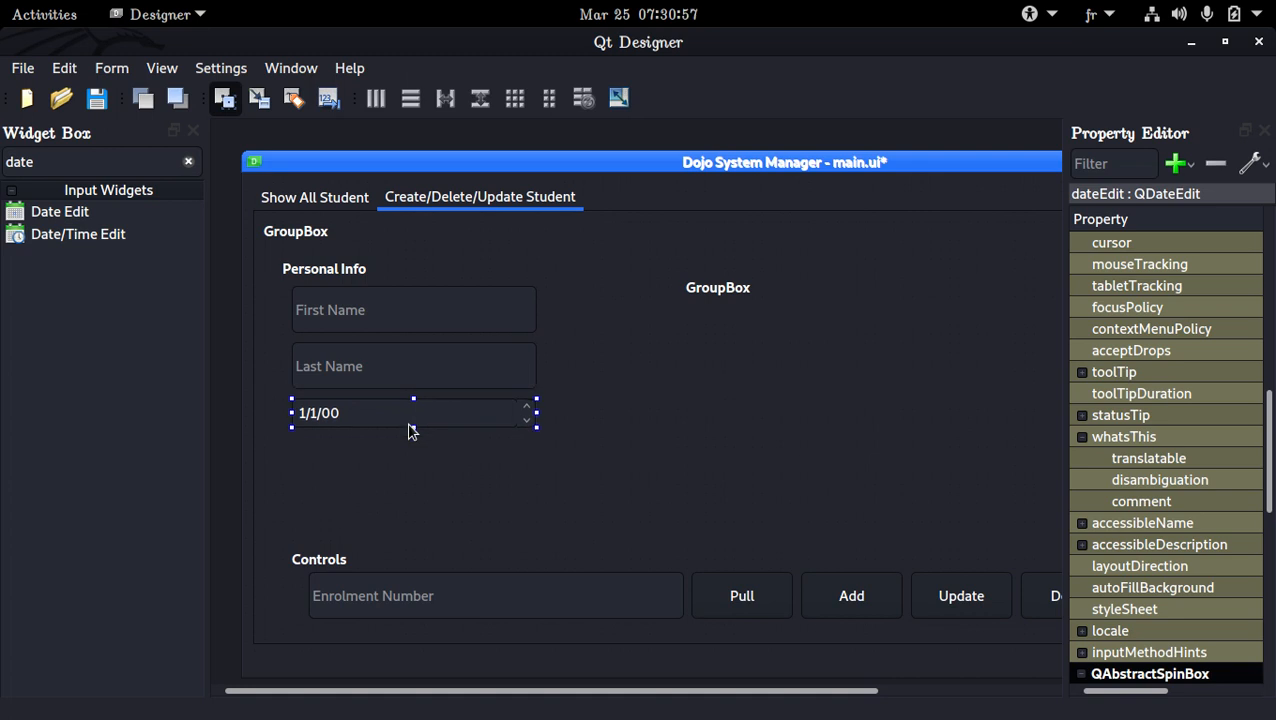
click(193, 131)
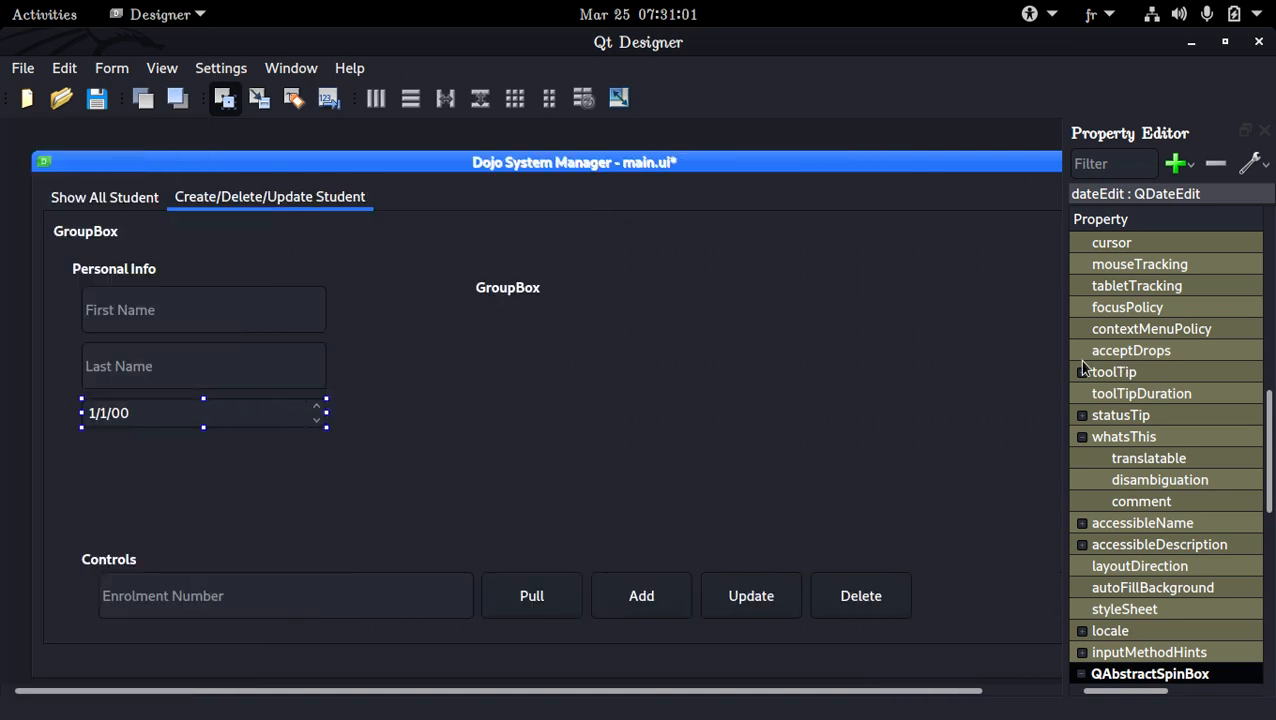
drag(1059, 365, 757, 387)
scroll(1021, 388, up, 6)
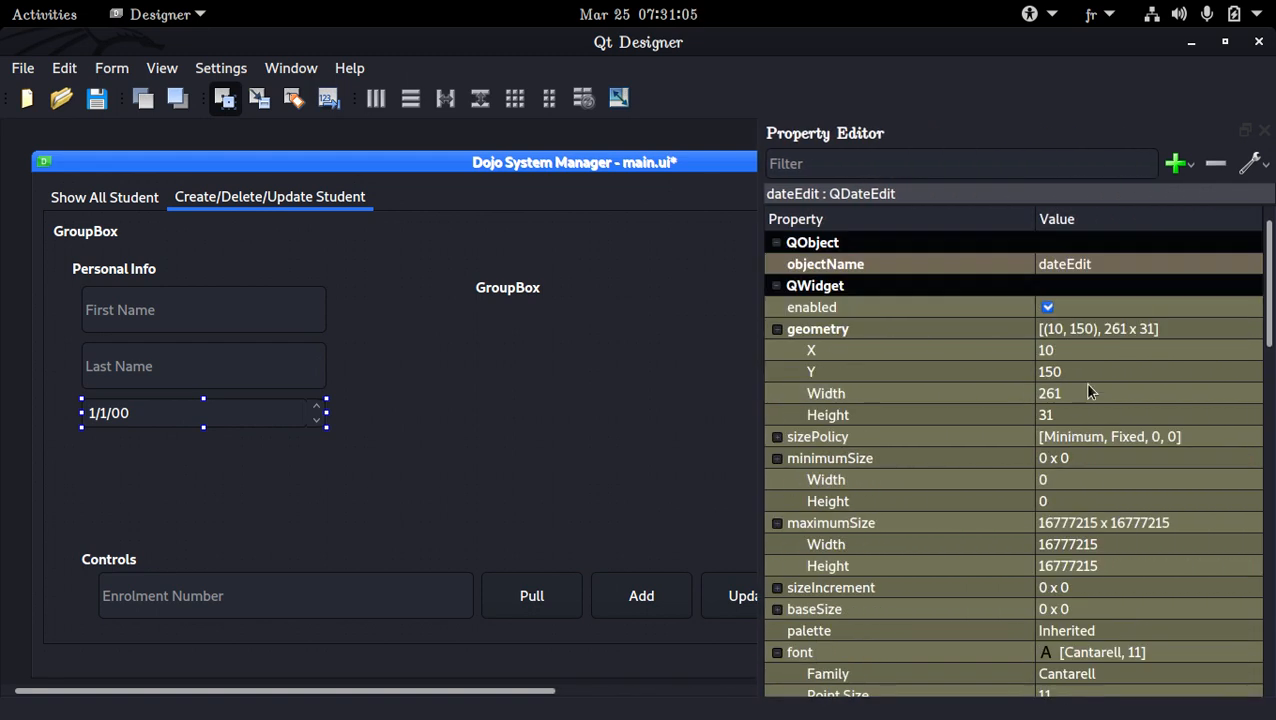
drag(760, 362, 1025, 373)
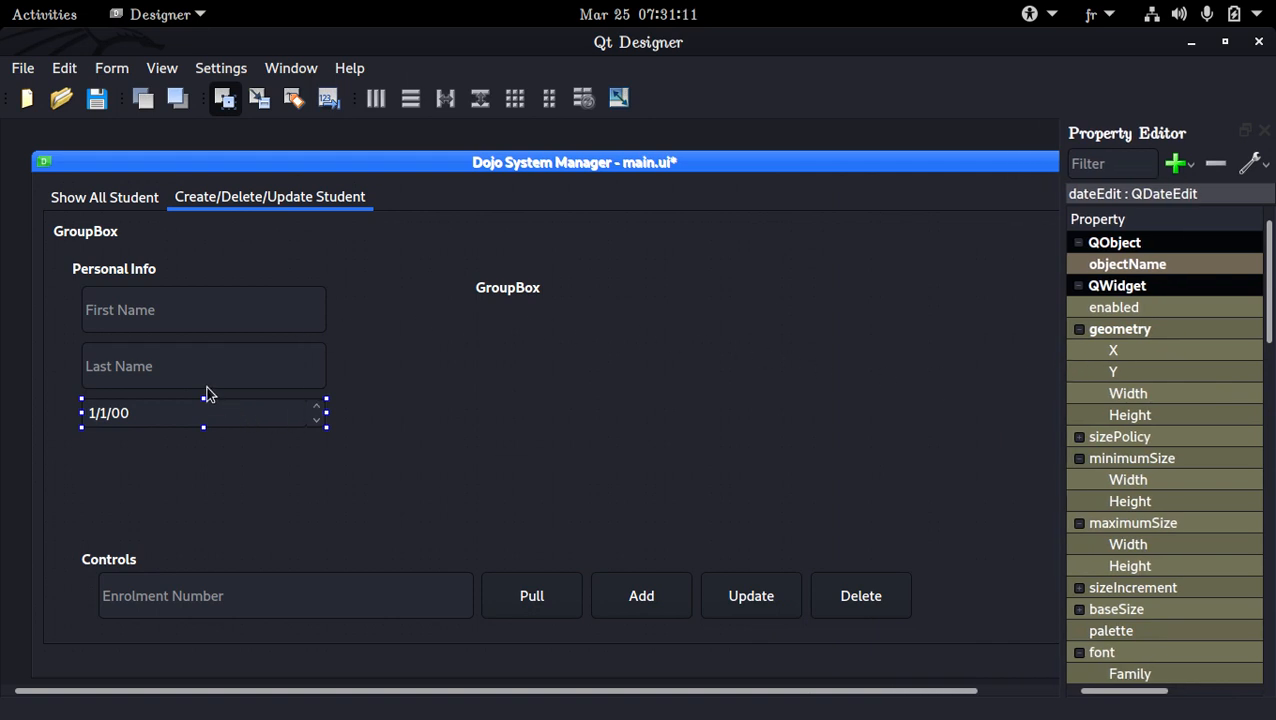
Paste a copy of the Last Name field into Personal Info below the date field
click(185, 366)
click(85, 450)
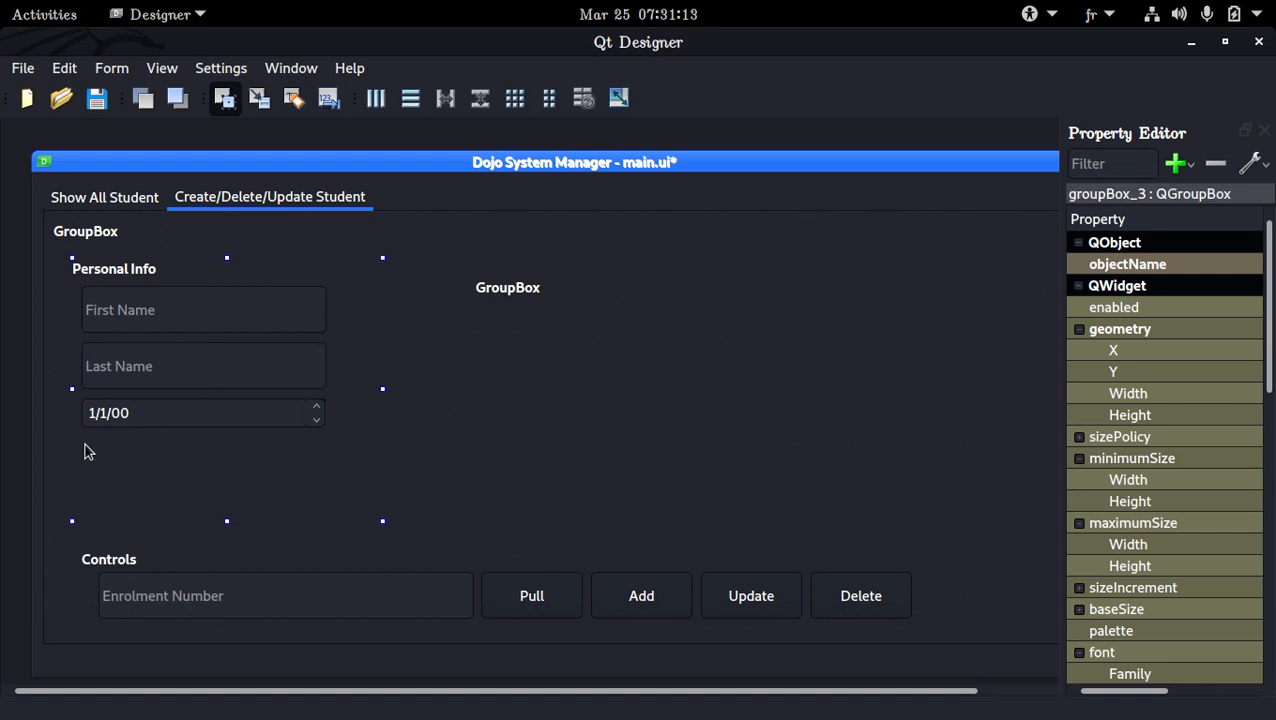
key(ctrl+v)
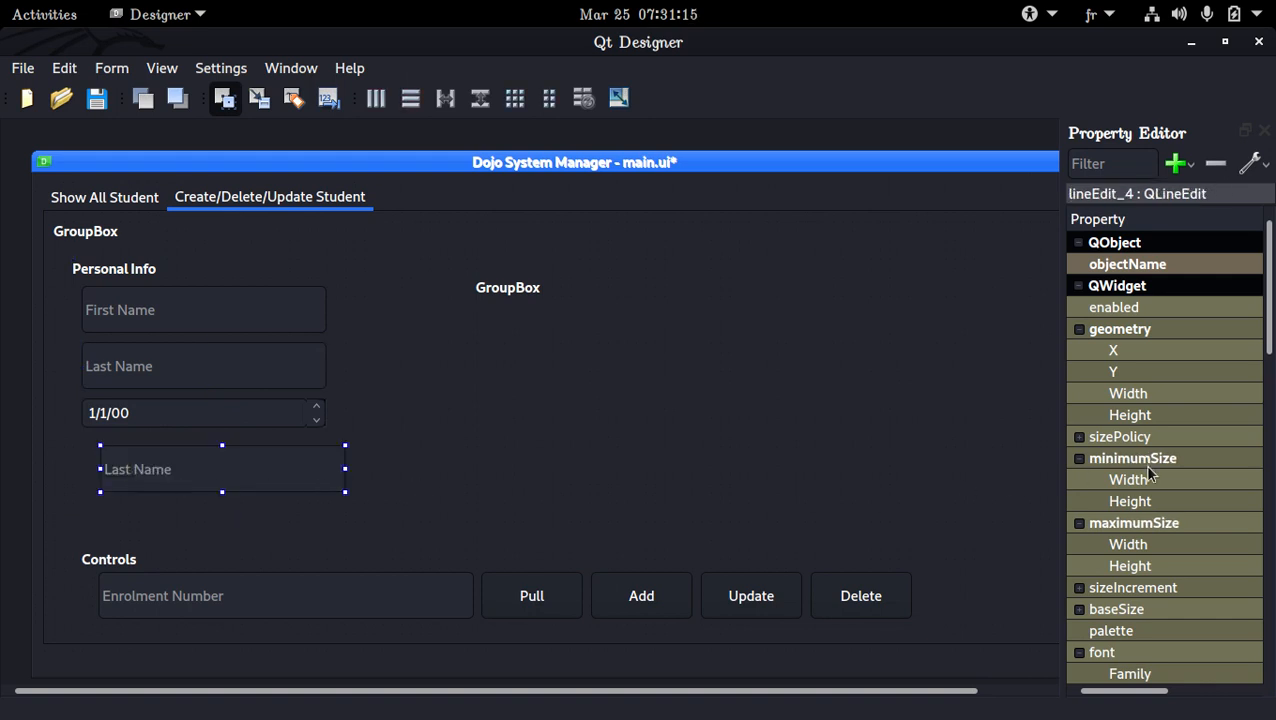
Set the copied field's placeholder text to Birth Location and align the field directly below the date field
scroll(1100, 488, down, 10)
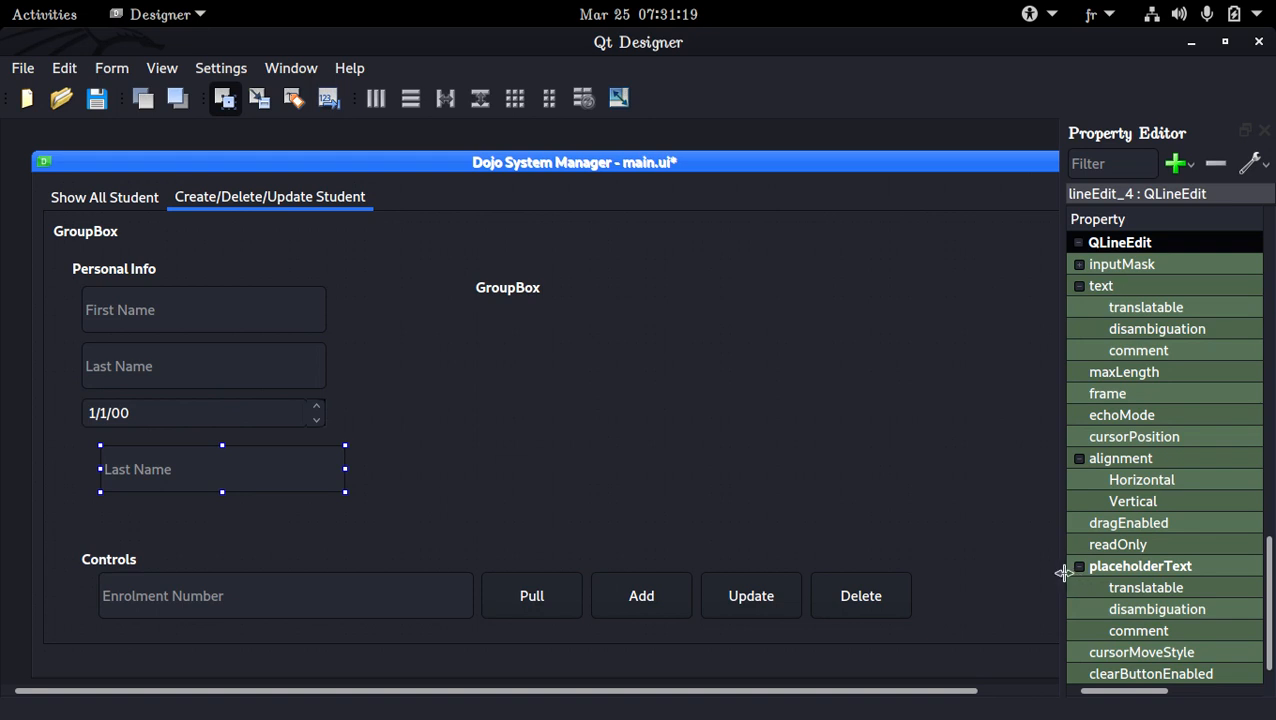
drag(1058, 570, 900, 566)
click(1215, 563)
click(1215, 562)
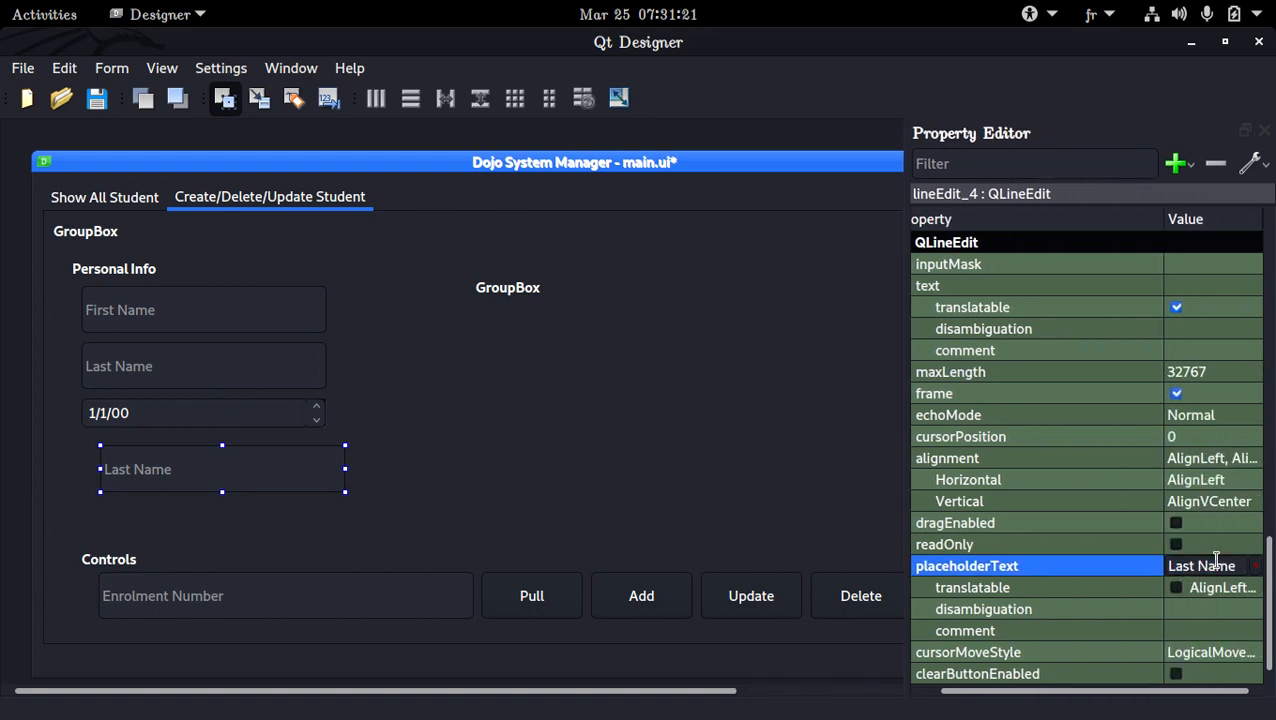
triple_click(1215, 562)
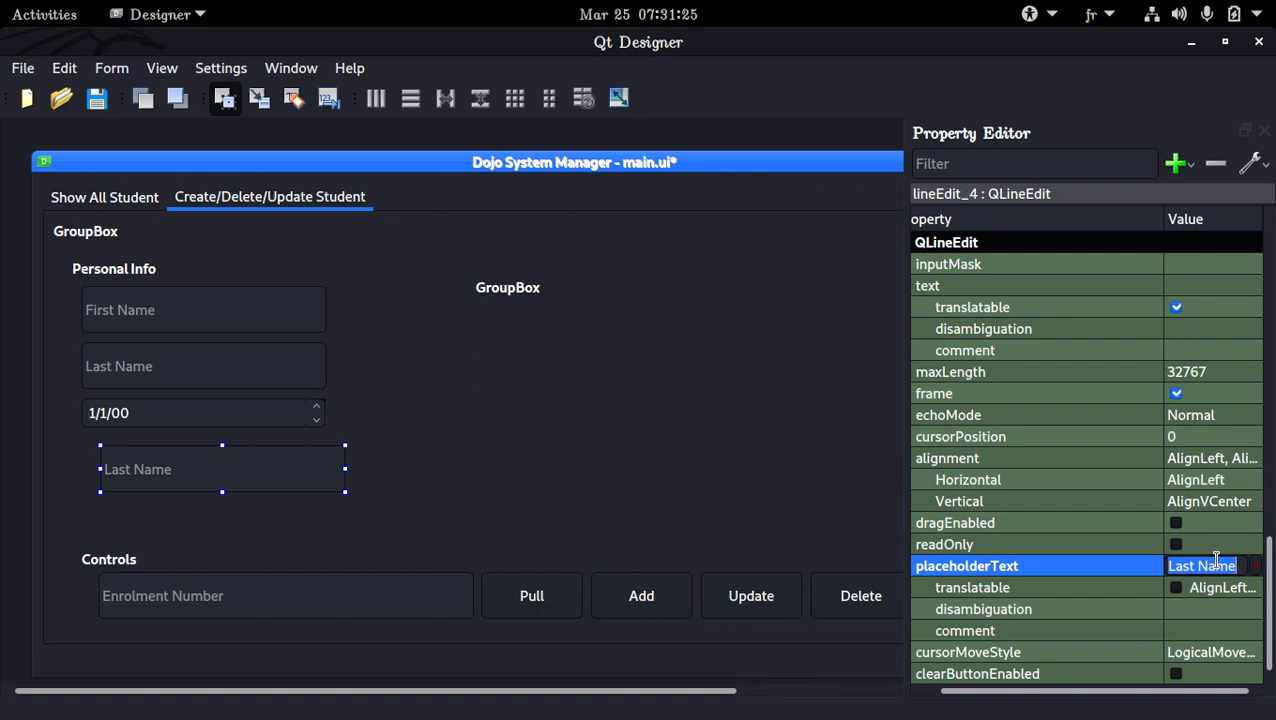
text(Birth Location)
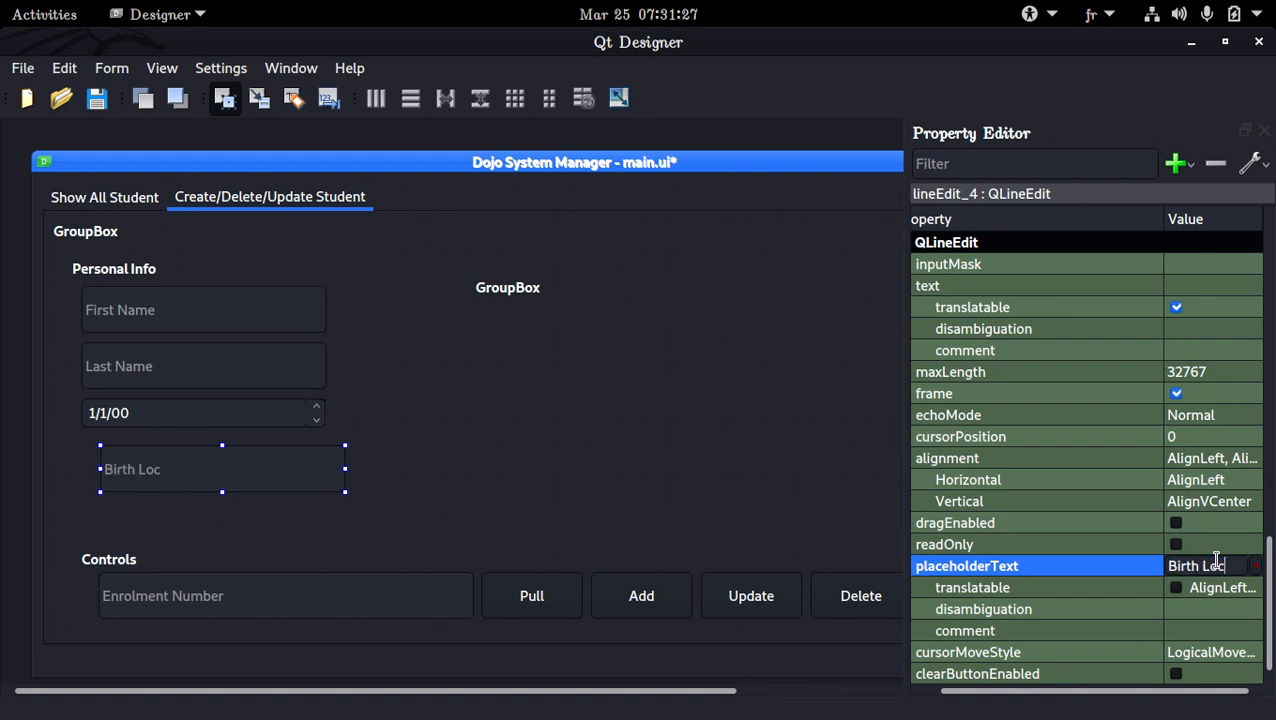
key(Return)
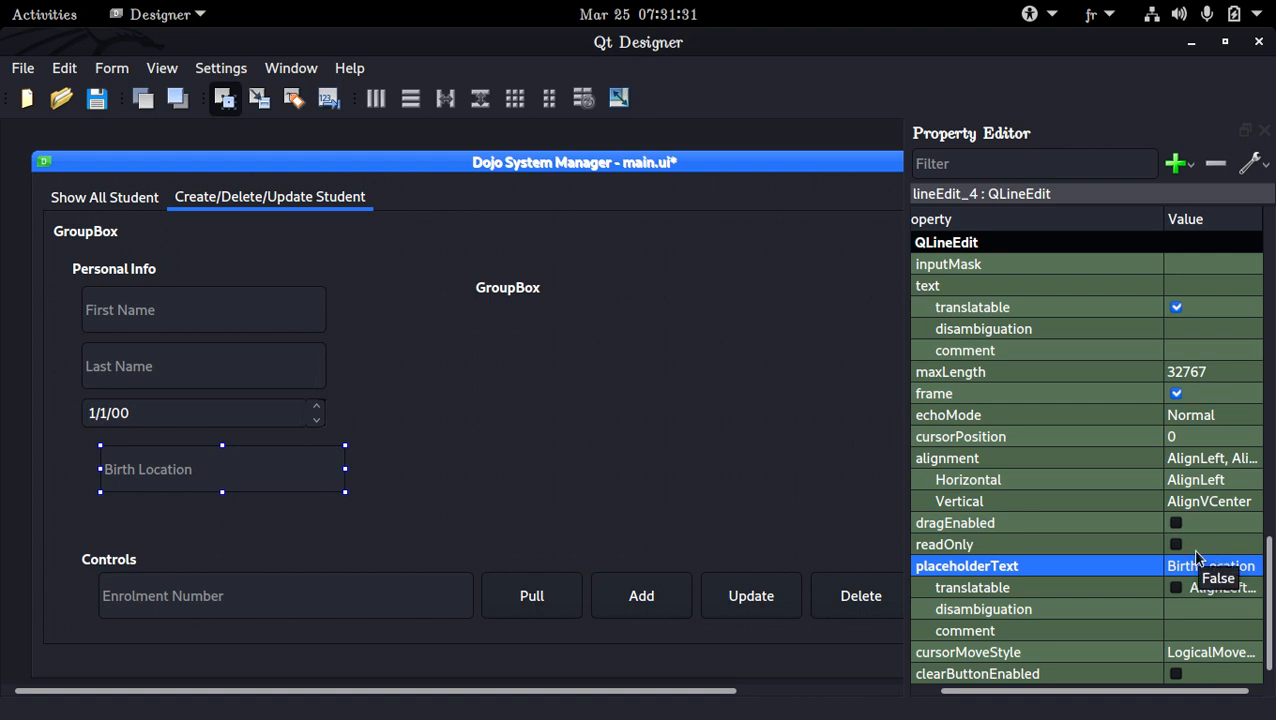
drag(234, 476, 225, 461)
Select the Belt Color combo box on the Show All Student tab and return to Personal Info on the Create/Delete/Update Student tab
click(140, 200)
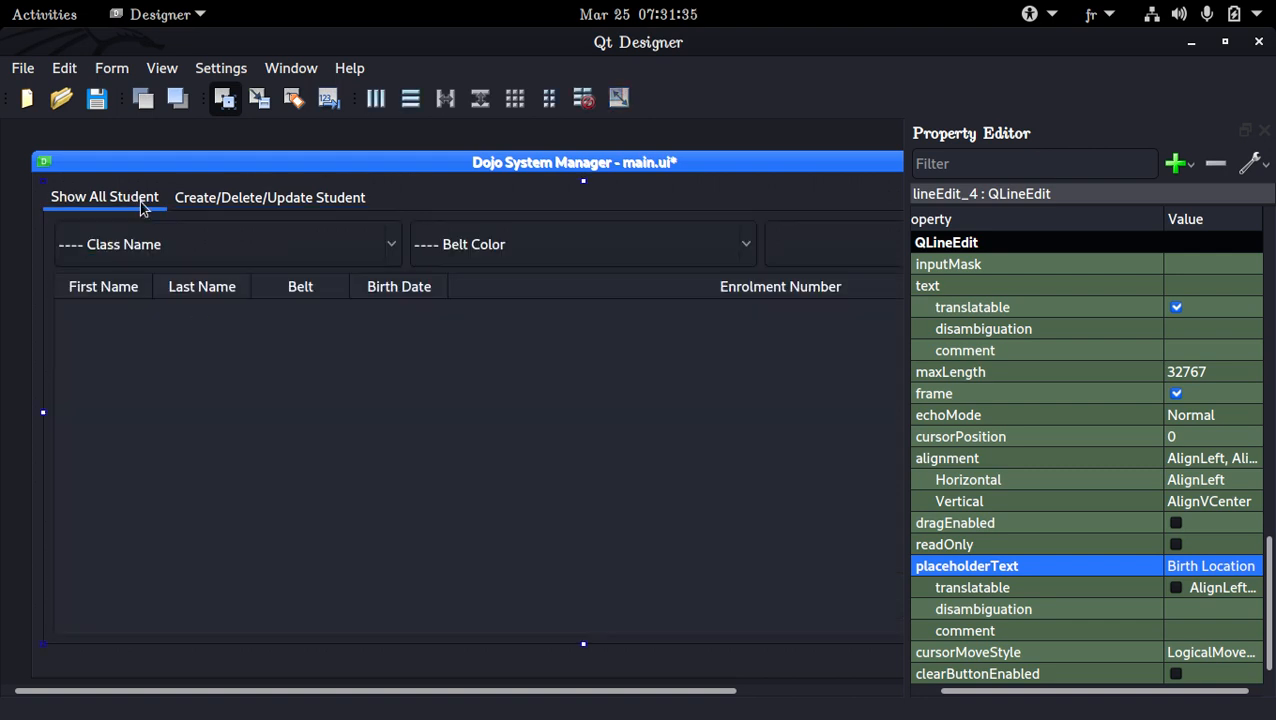
click(490, 240)
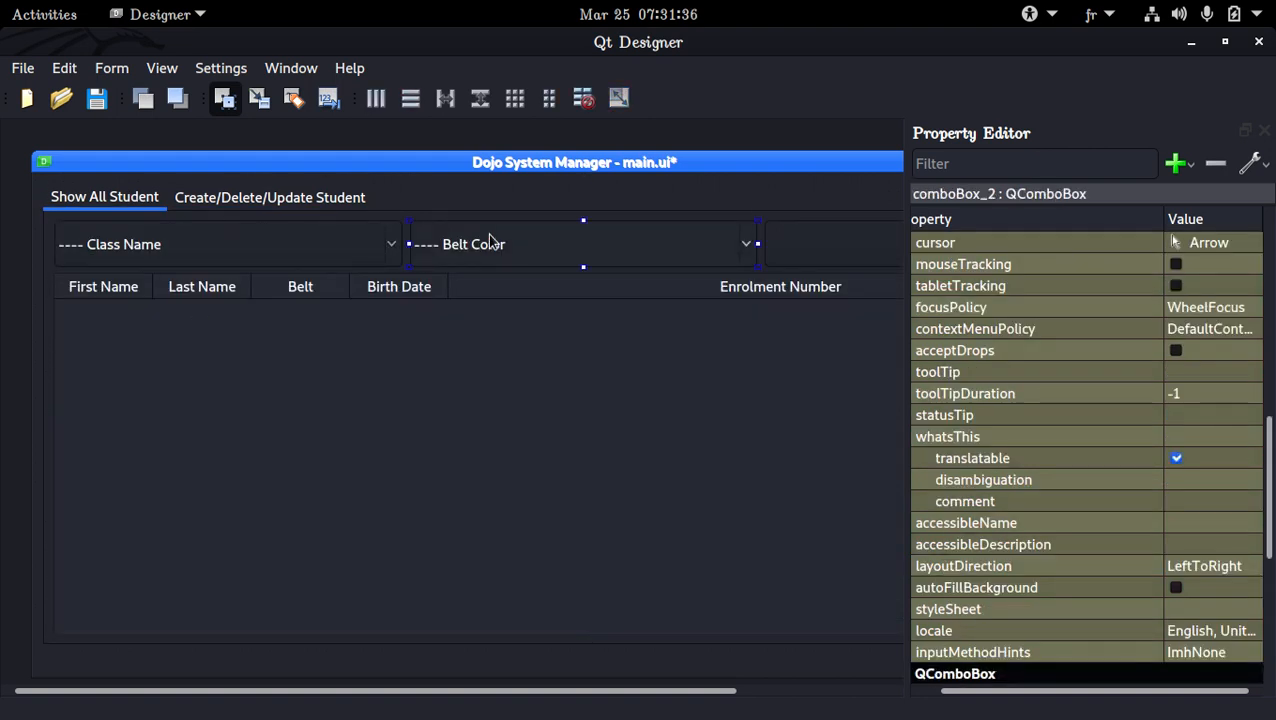
click(288, 197)
click(104, 502)
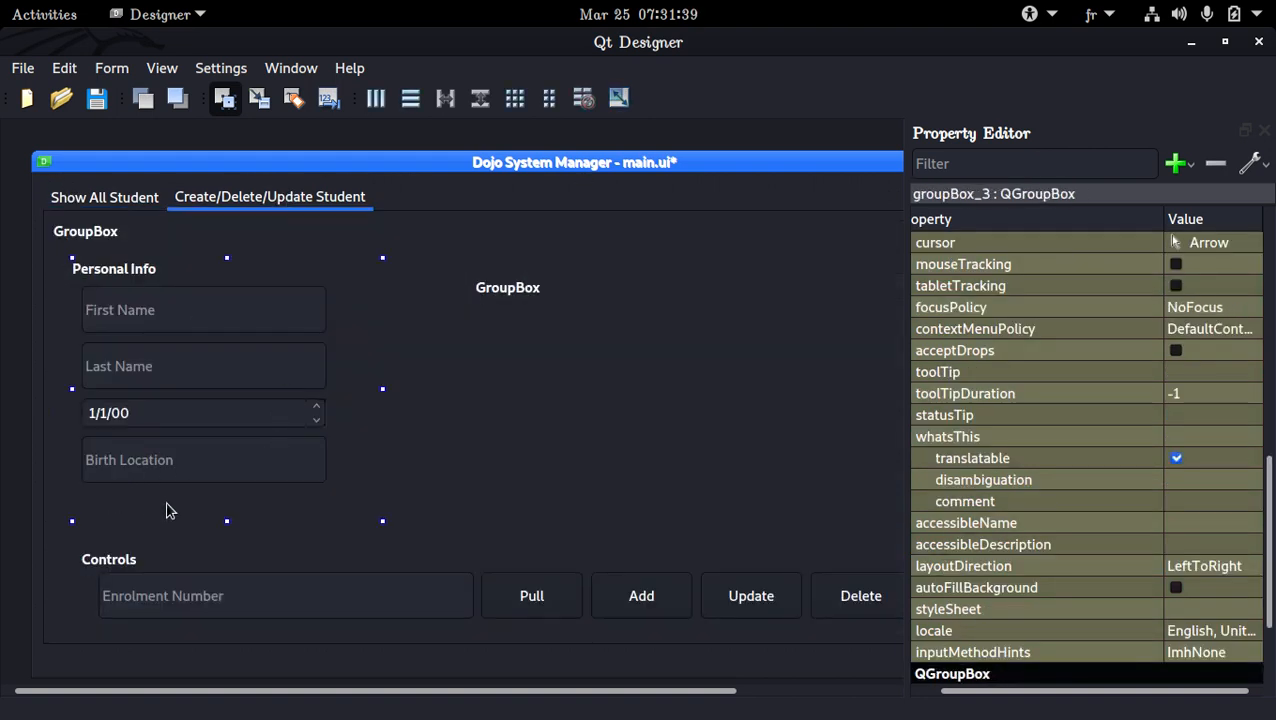
Extend the form's height and shift the Controls group box further down to leave more room below Personal Info
drag(382, 675, 369, 713)
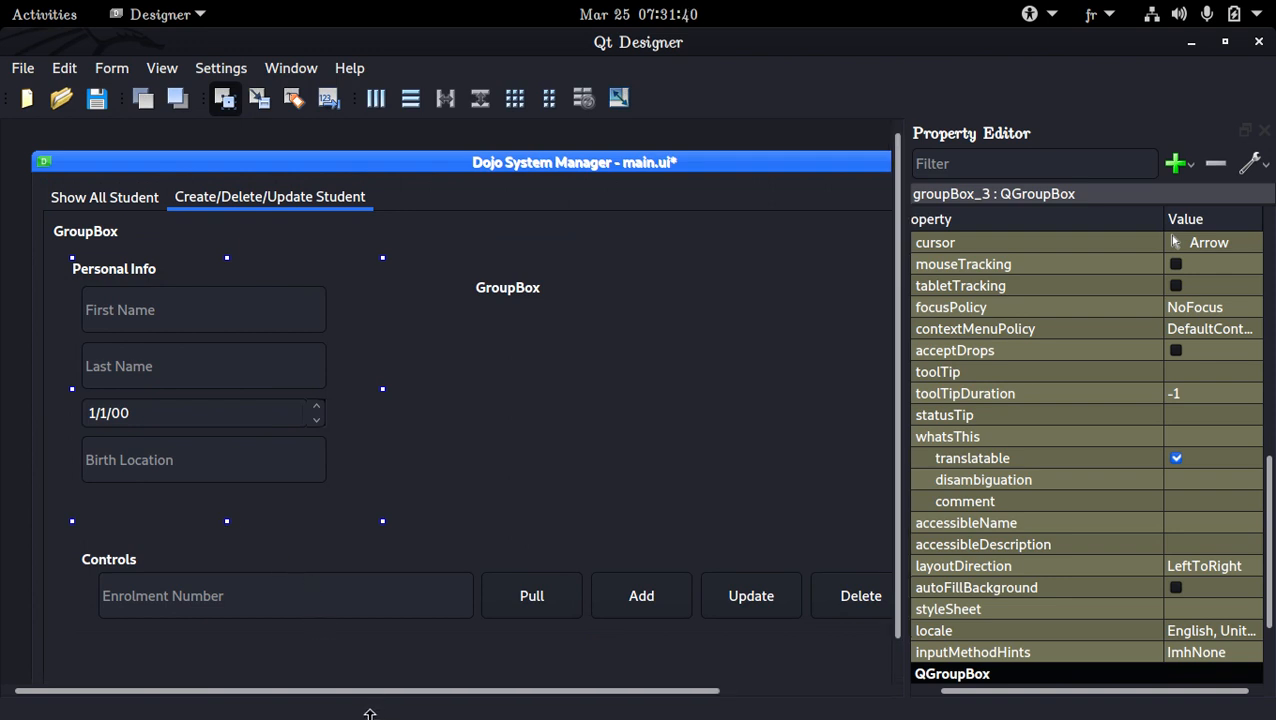
click(342, 561)
key(Down)
key(Down)
key(Down)
key(Down)
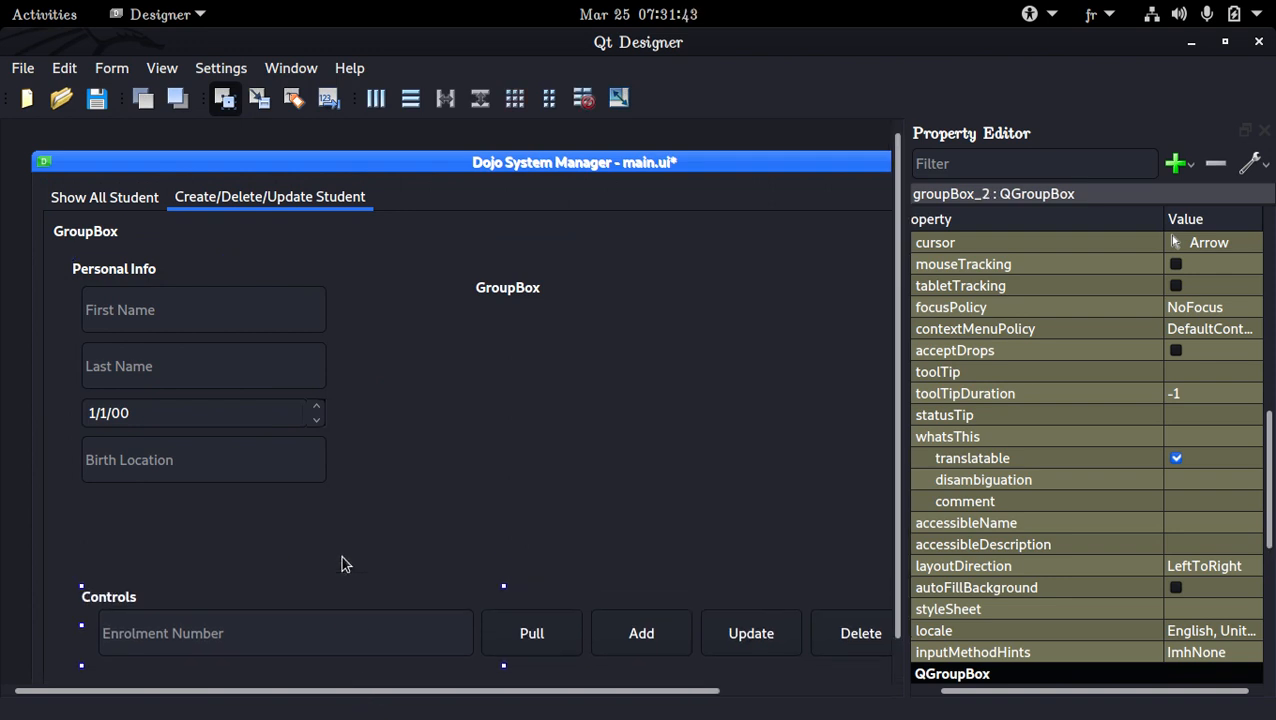
key(Down)
key(Down)
Extend the Personal Info group box downward and paste the copied Belt Color combo box below the Birth Location field
click(90, 498)
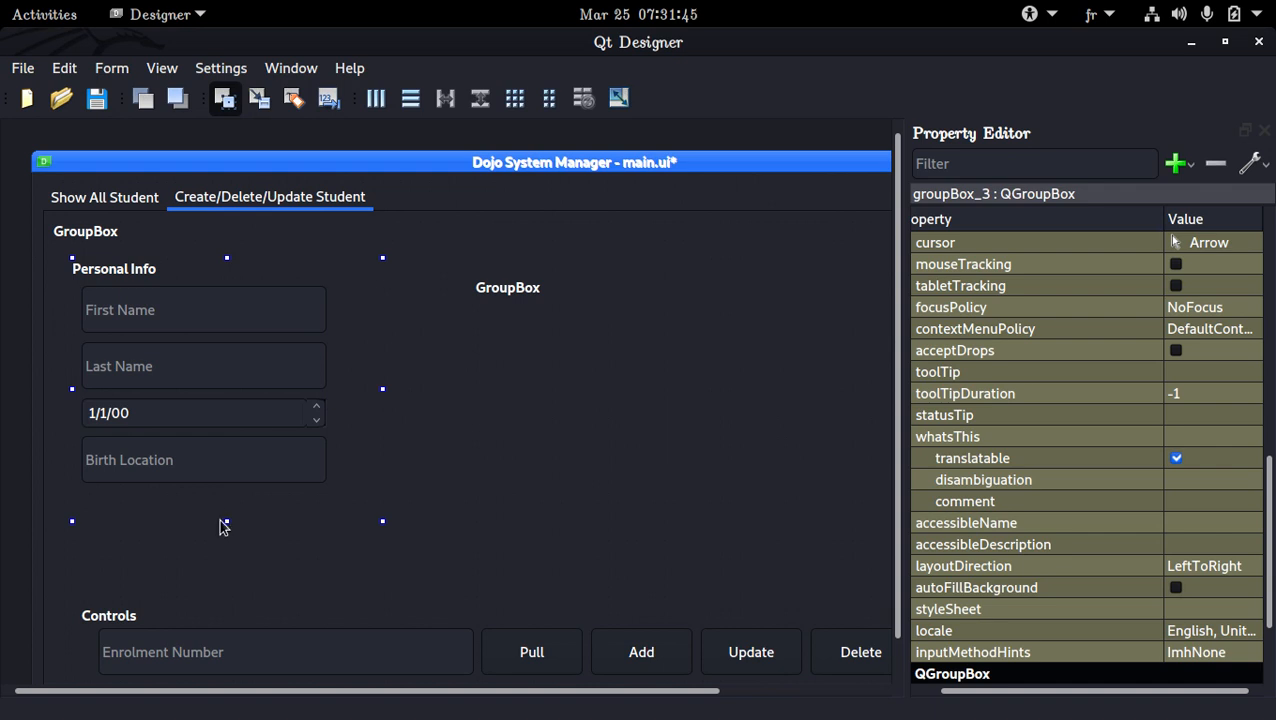
drag(225, 520, 211, 584)
key(ctrl+v)
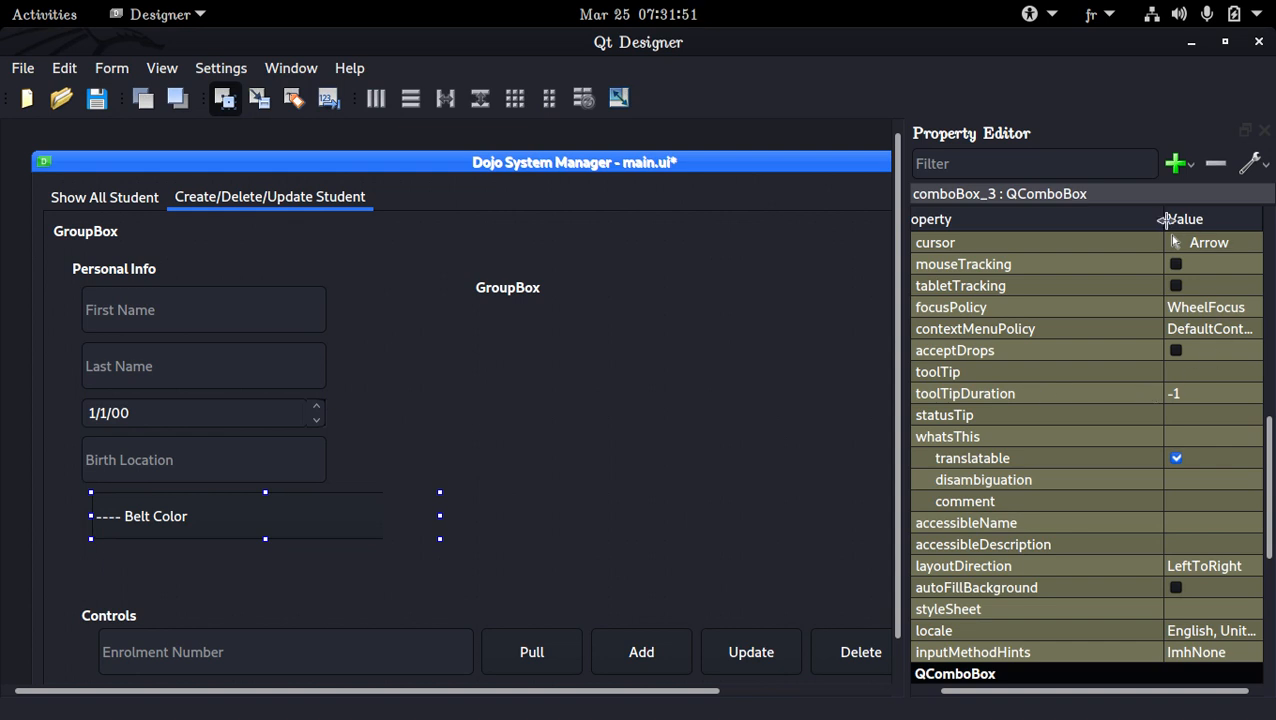
Narrow the pasted combo box to a width of about 251 px so it fits inside Personal Info
drag(1163, 219, 1038, 219)
scroll(1057, 384, up, 10)
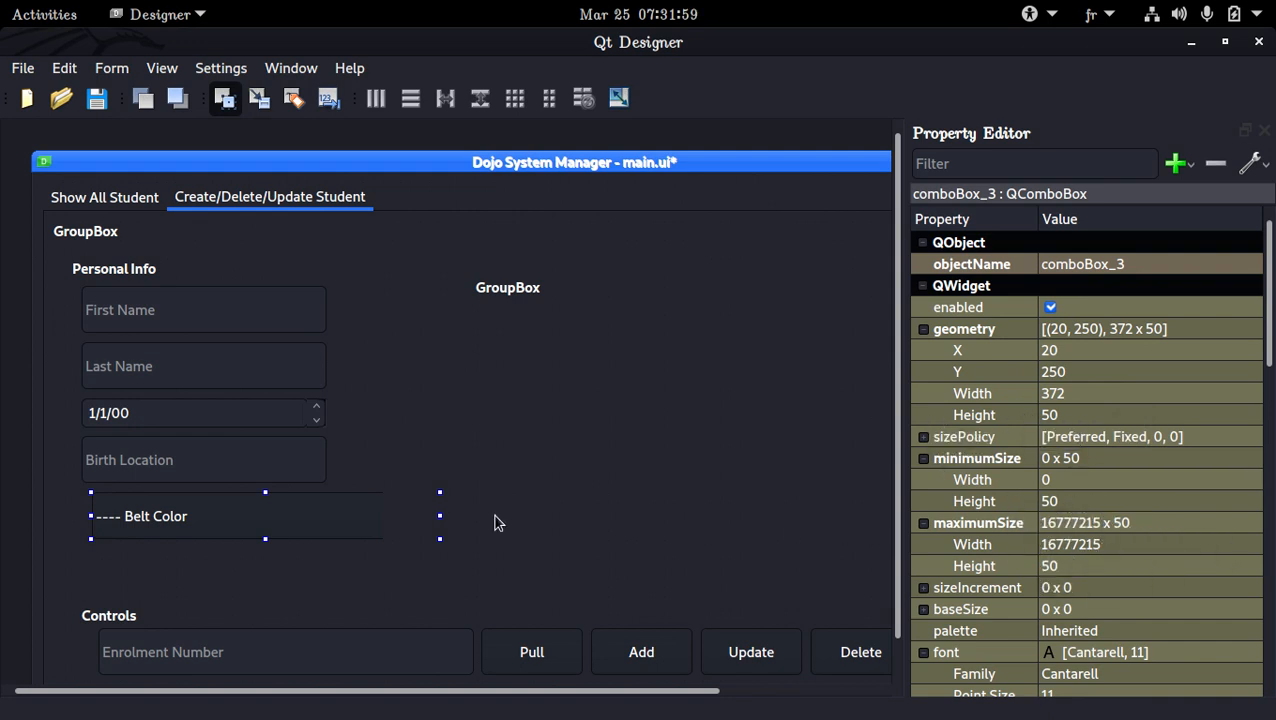
drag(441, 516, 327, 520)
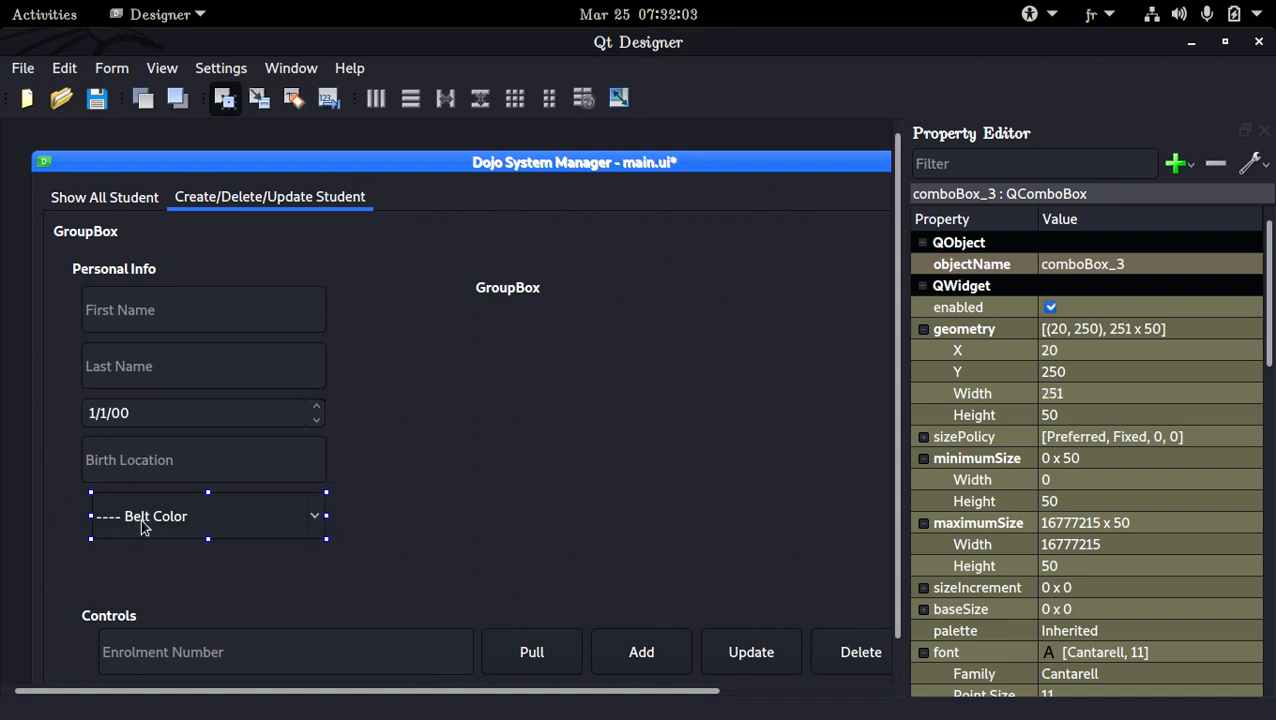
Change the pasted combo box's item text to "---- Sport Type" and save the form
double_click(142, 520)
double_click(532, 204)
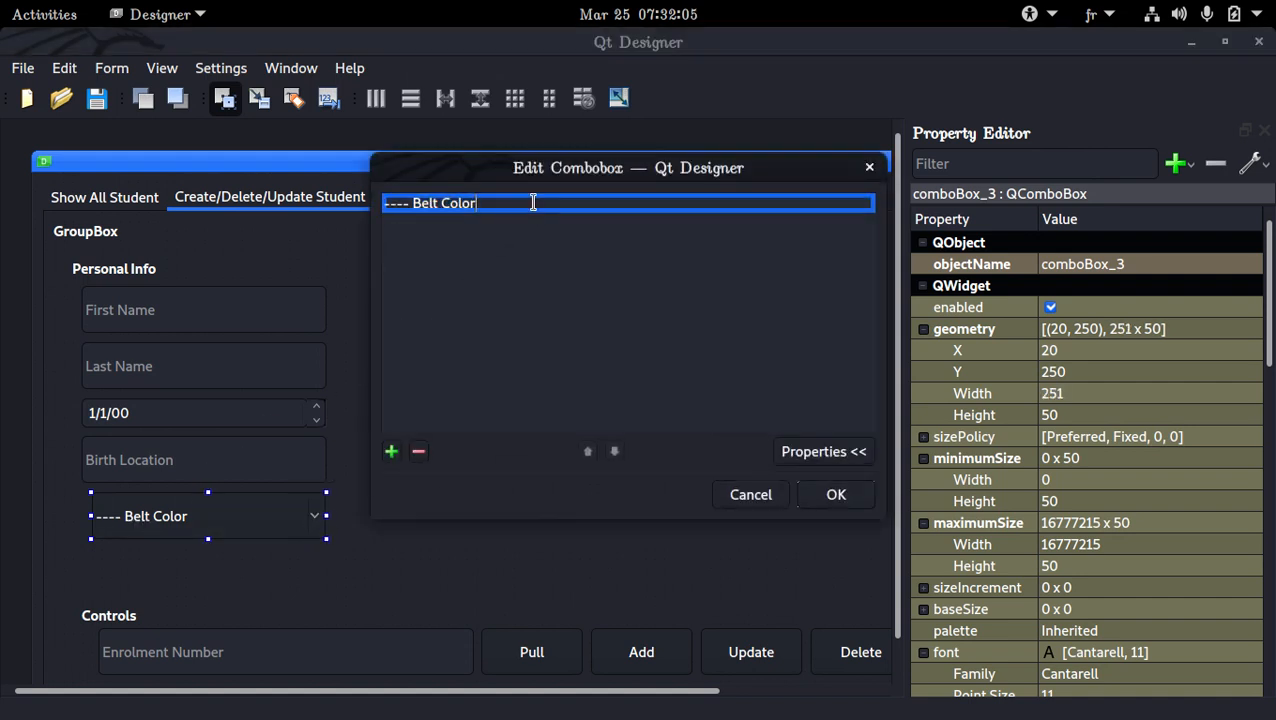
key(BackSpace)
key(BackSpace)
key(BackSpace)
key(BackSpace)
key(BackSpace)
key(BackSpace)
key(BackSpace)
key(BackSpace)
key(BackSpace)
key(BackSpace)
text(Sport Type)
key(Return)
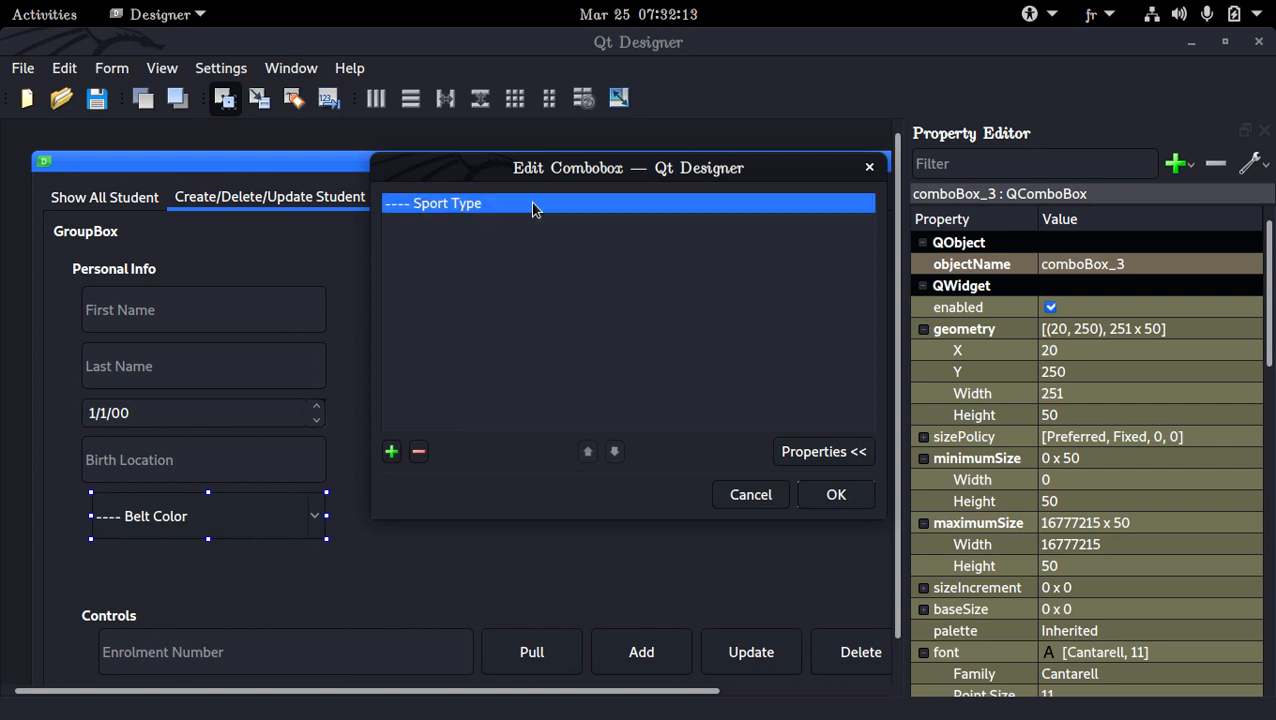
key(Return)
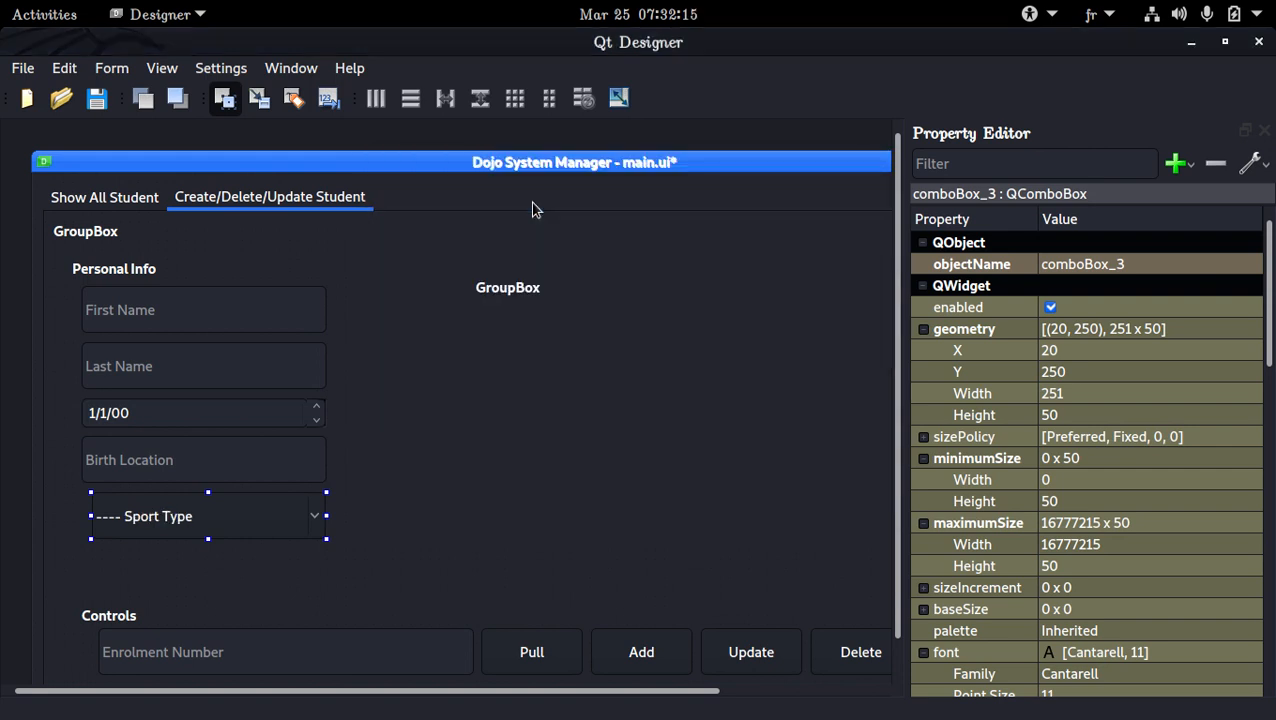
key(ctrl+s)
Paste another Belt Color combo box from the Show All Student tab below Sport Type, extending Personal Info slightly to fit
click(143, 204)
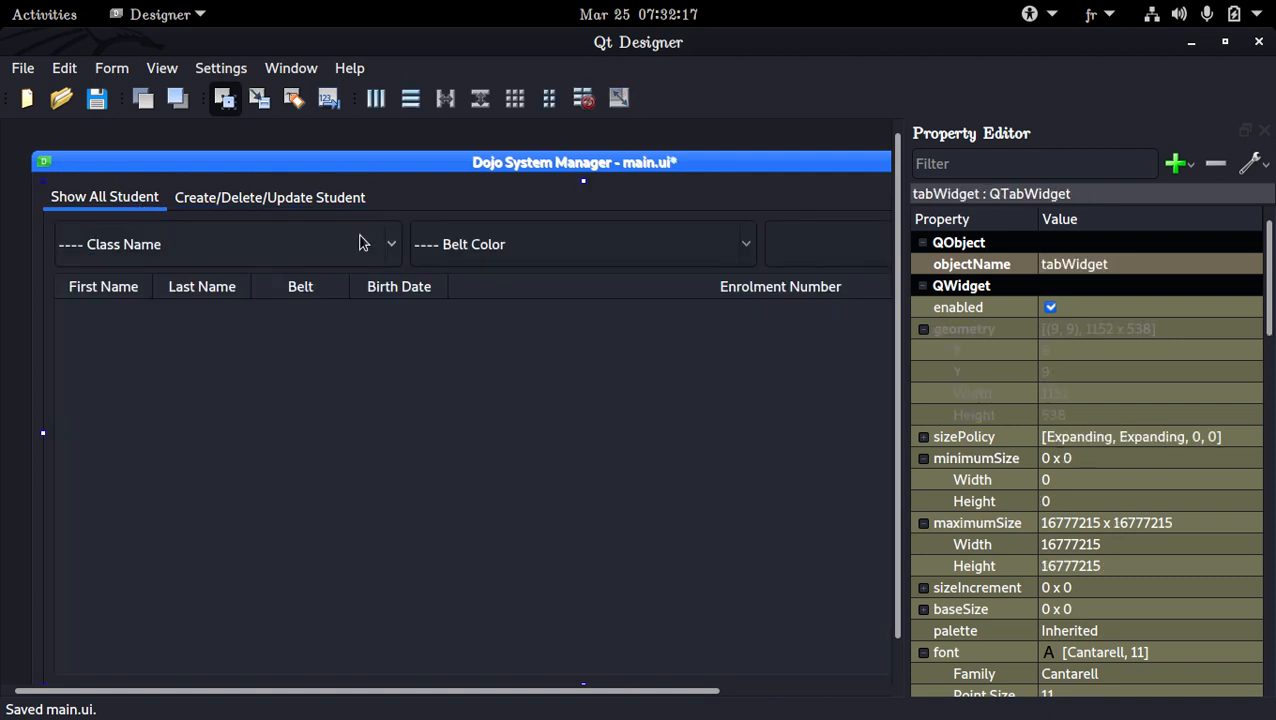
click(552, 244)
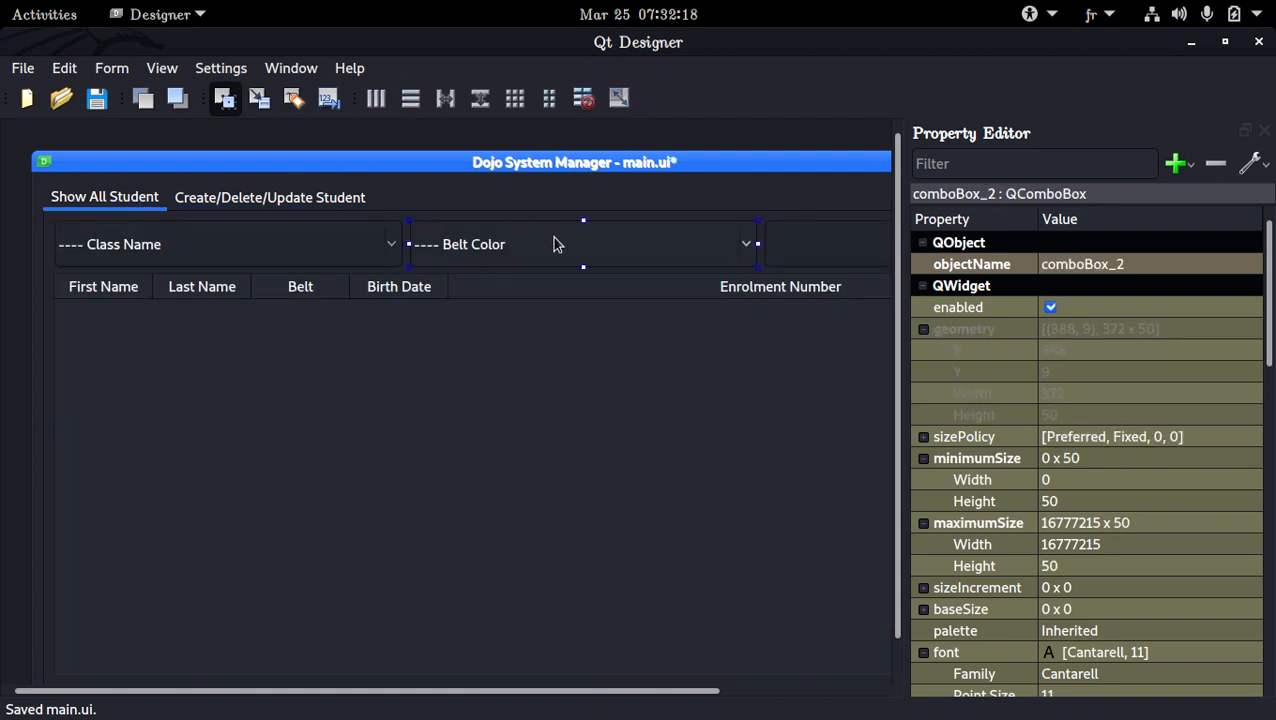
click(284, 206)
click(120, 561)
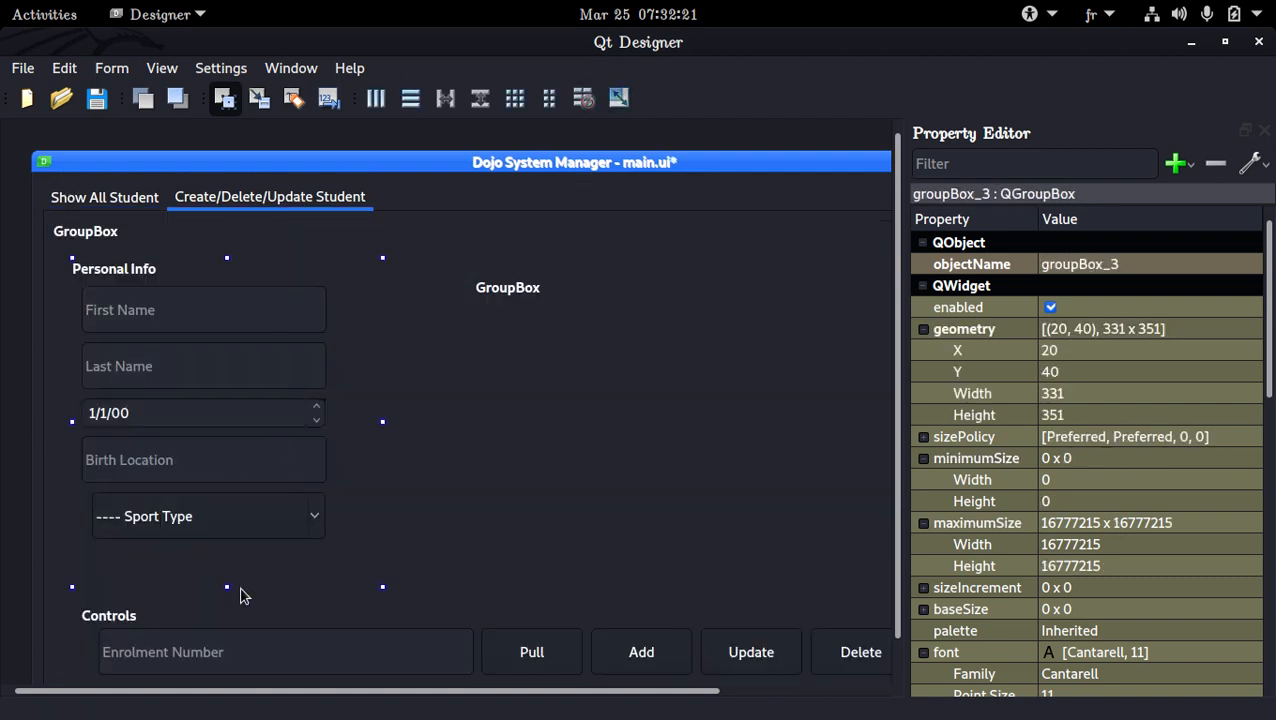
drag(227, 586, 227, 605)
key(ctrl+v)
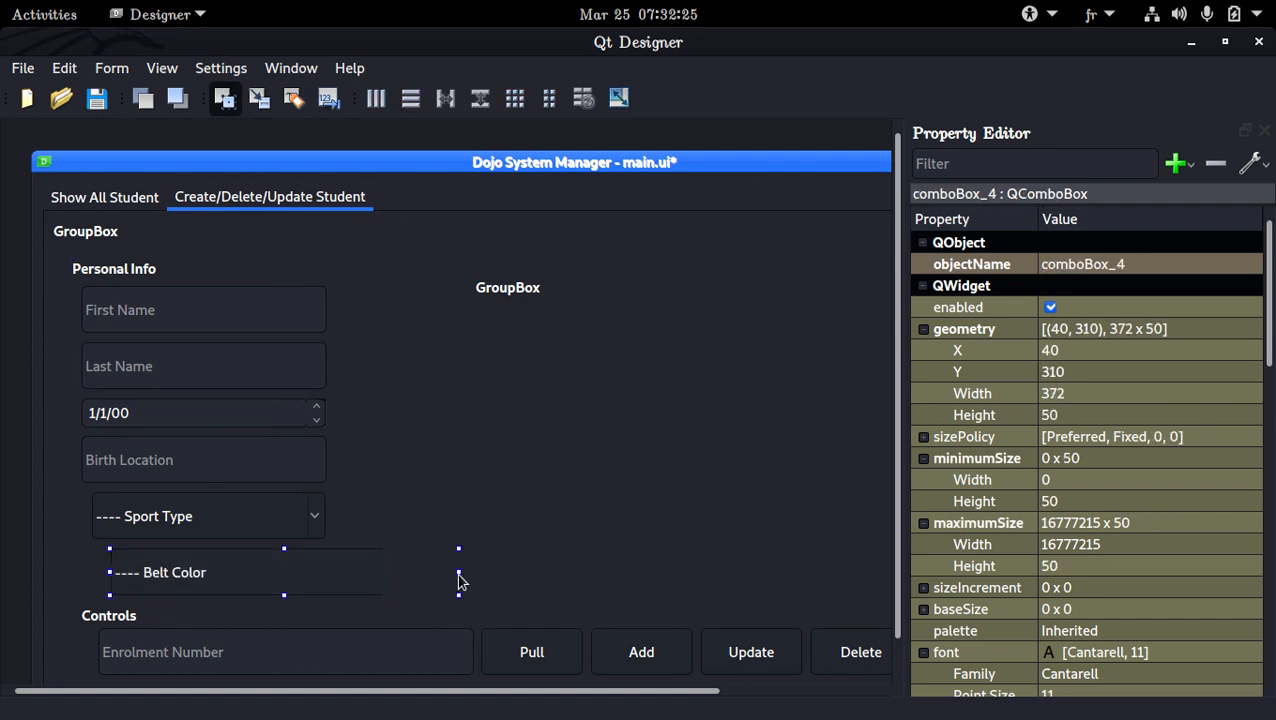
Resize the pasted Belt Color combo box to about 251 px wide and align it with Sport Type, keeping its item text
drag(458, 572, 330, 572)
drag(109, 572, 88, 569)
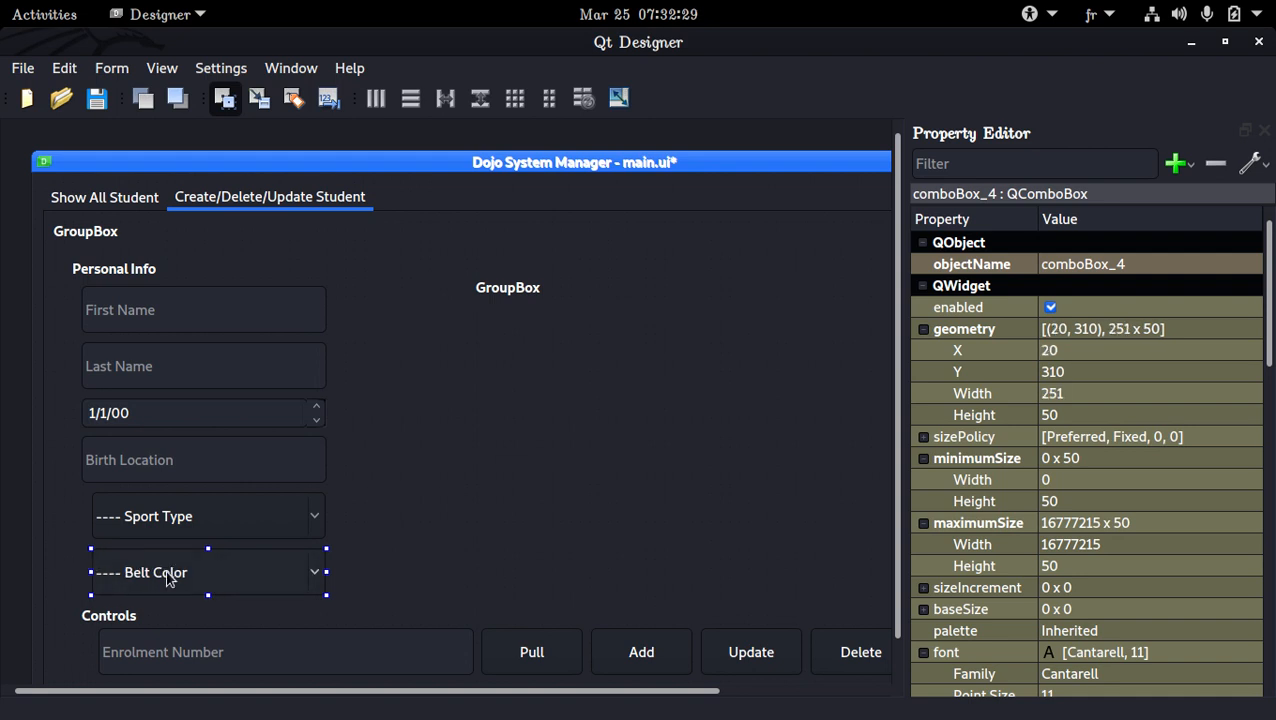
double_click(162, 571)
click(748, 495)
Enlarge the untitled group box beside Personal Info to about 481 x 291 px, extending its near edge to X 330
click(500, 424)
click(507, 348)
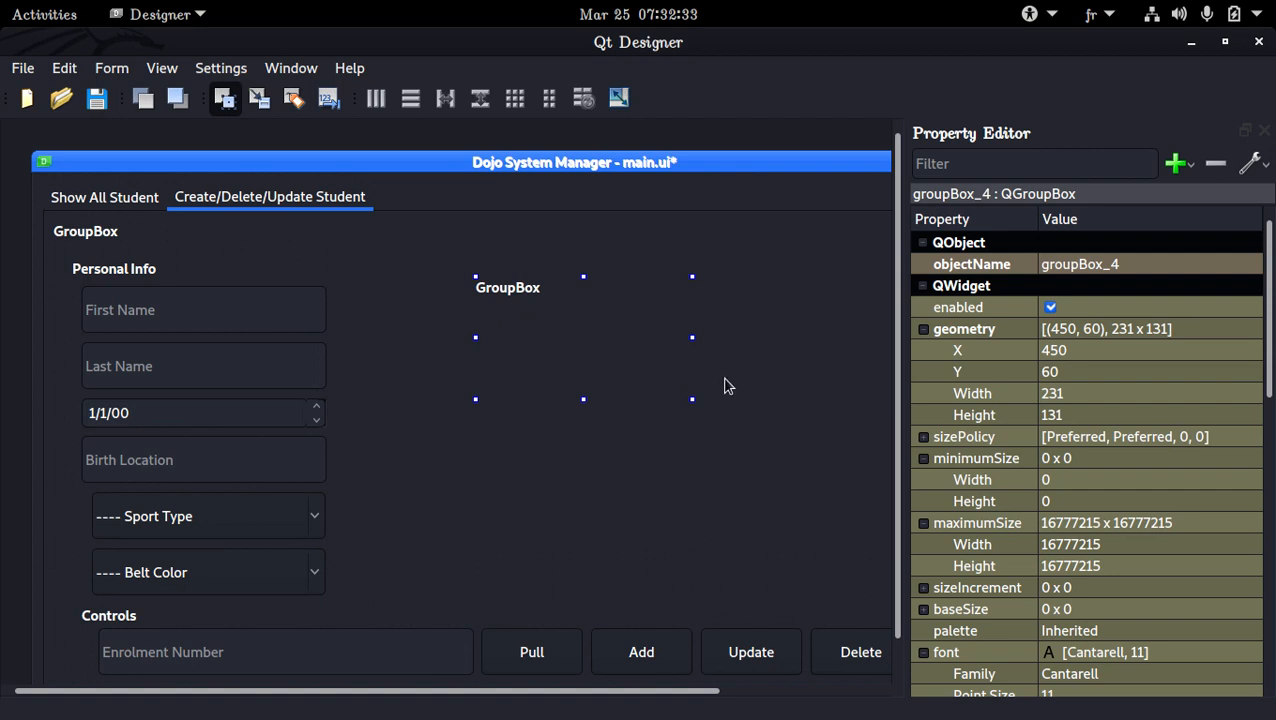
drag(783, 508, 820, 555)
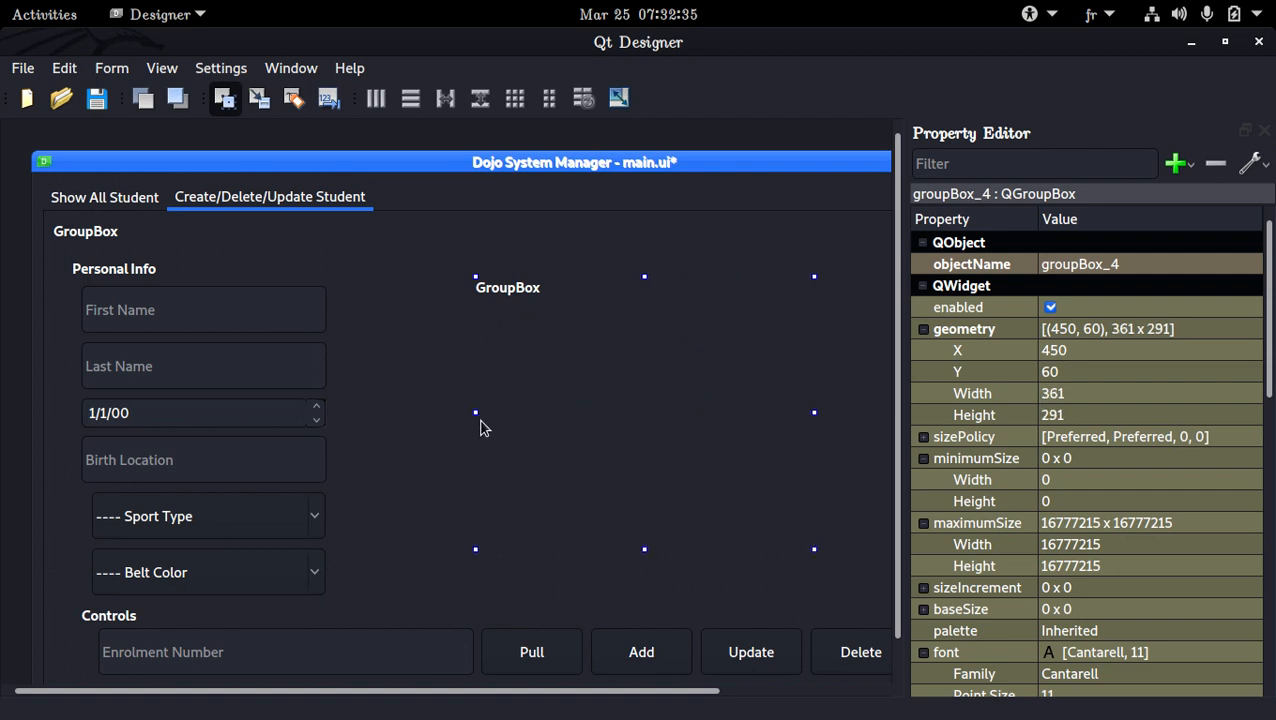
drag(476, 412, 362, 418)
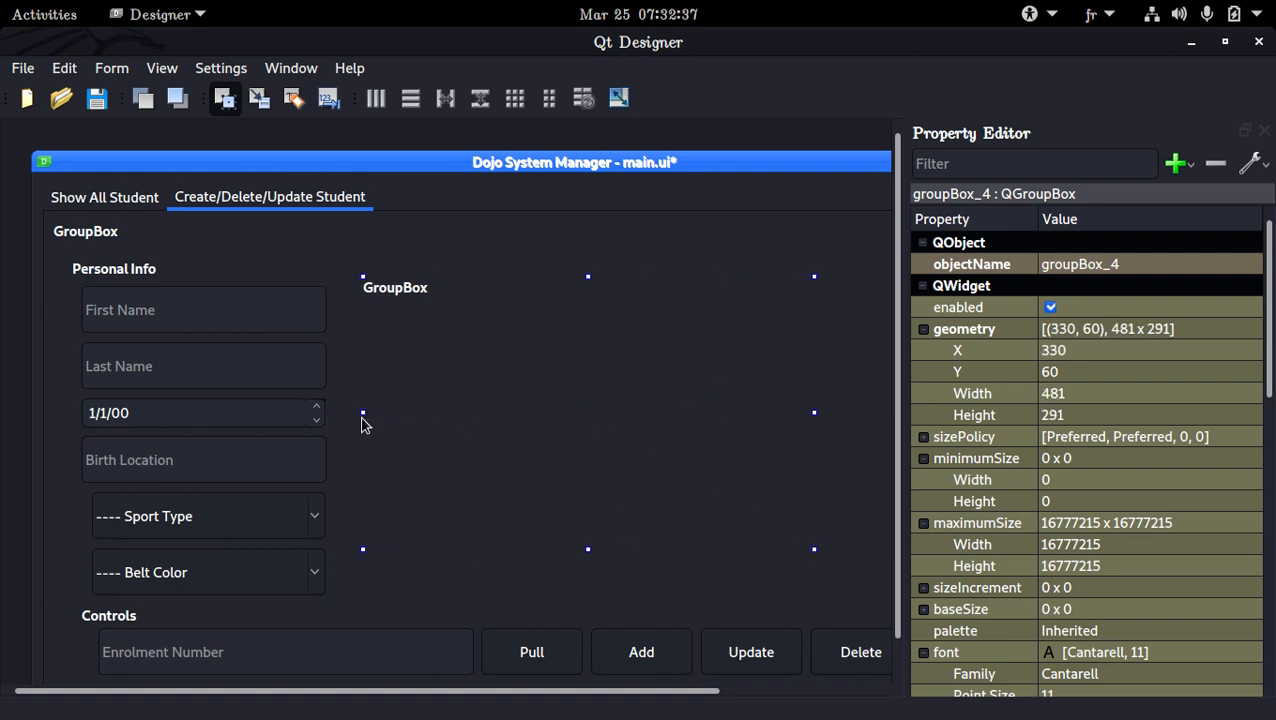
Find the Label widget in the Widget Box, place one inside the group box beside Personal Info and hide the Widget Box
click(162, 68)
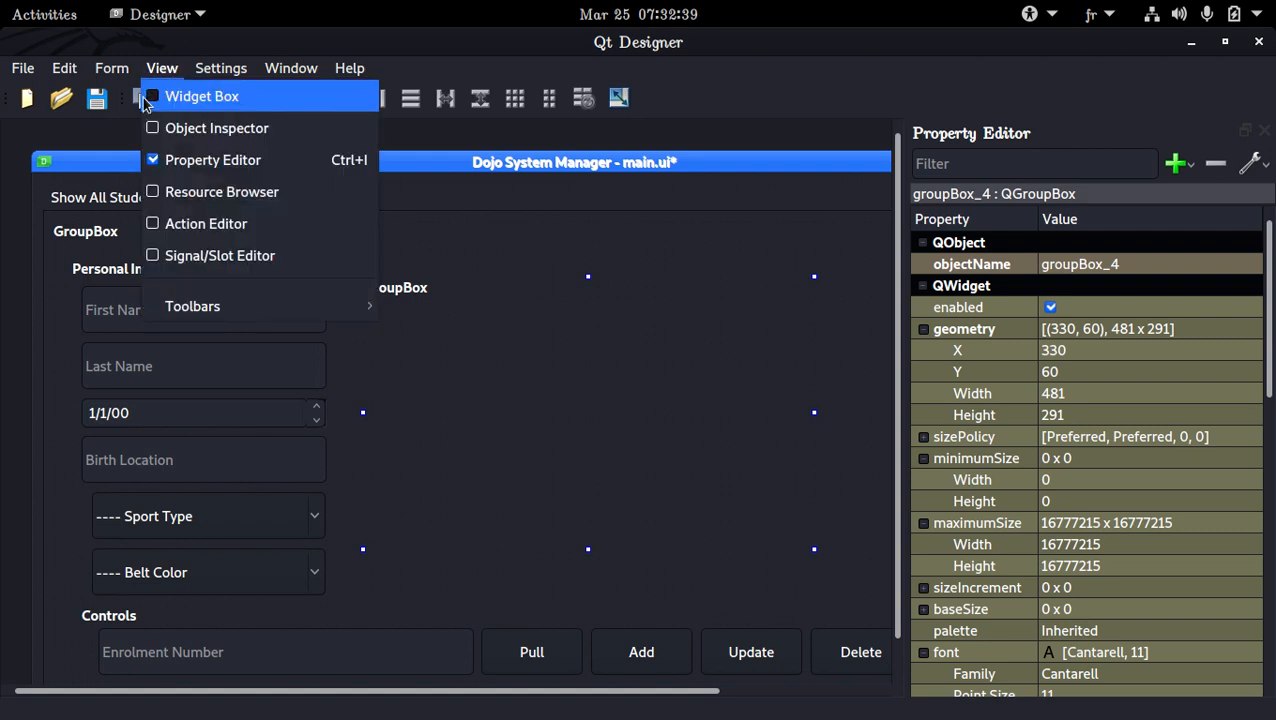
mouse_move(108, 72)
click(172, 95)
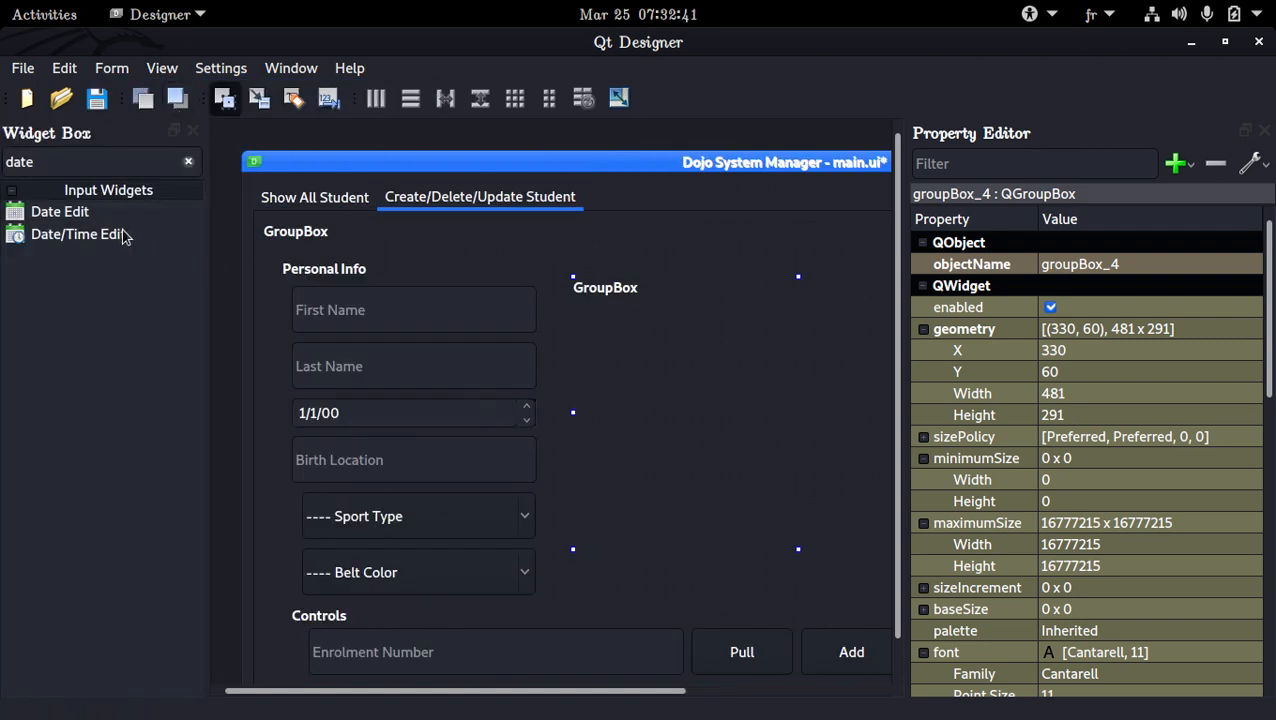
click(188, 161)
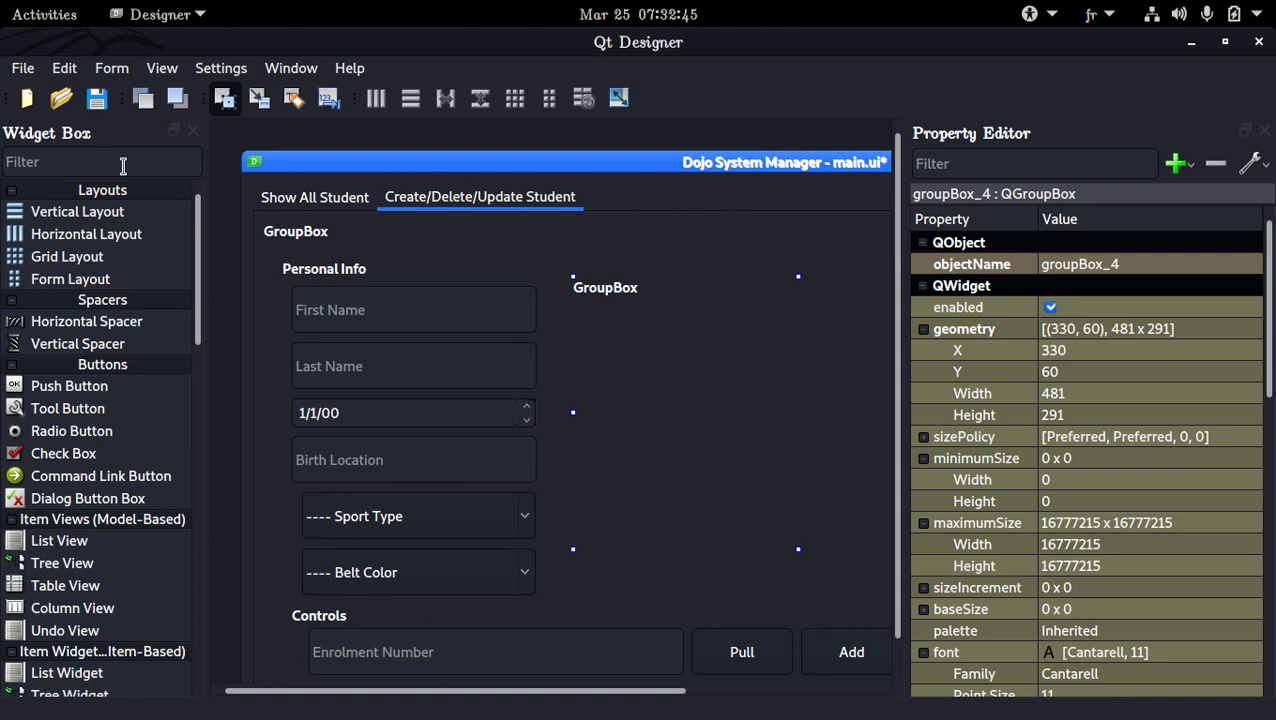
text(Label)
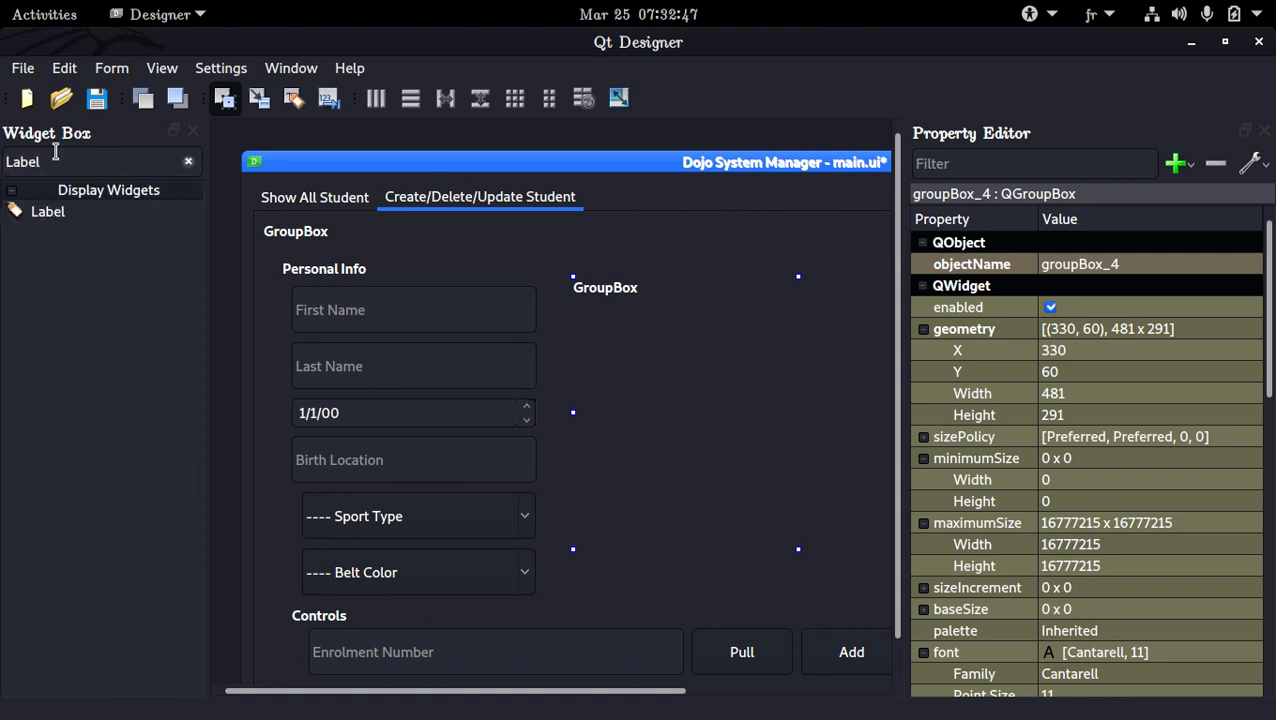
drag(48, 211, 645, 340)
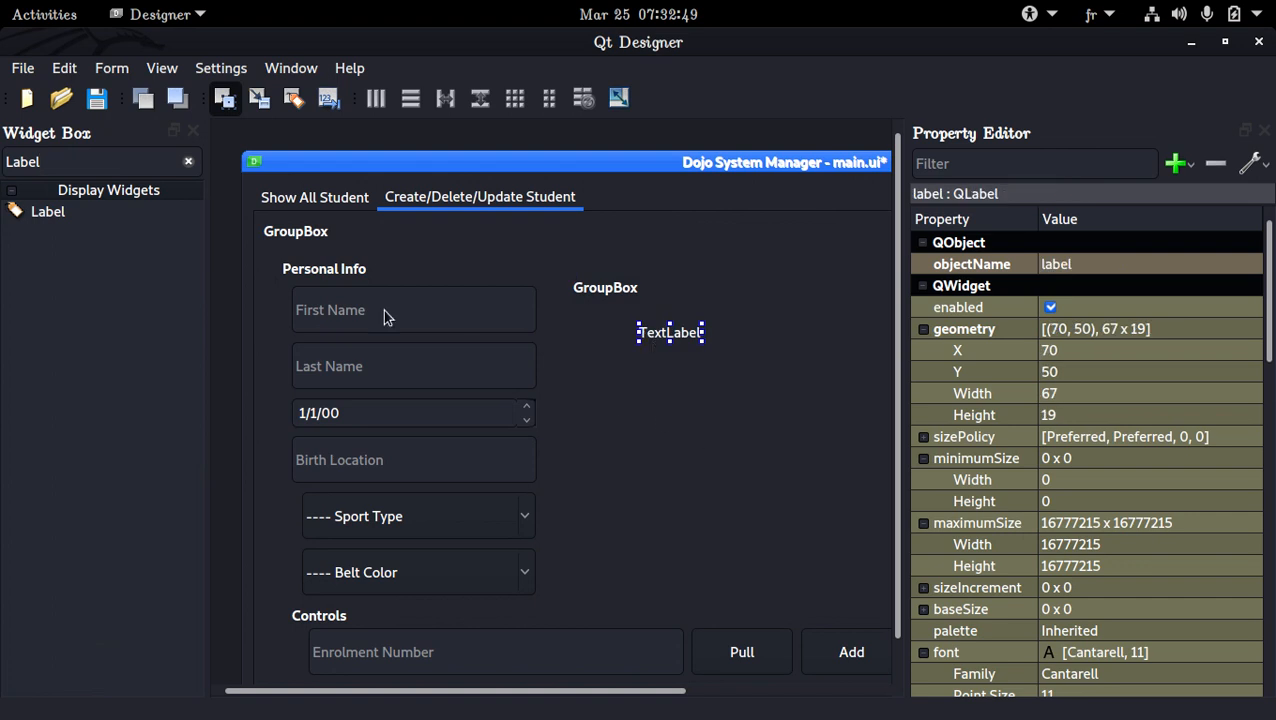
click(193, 131)
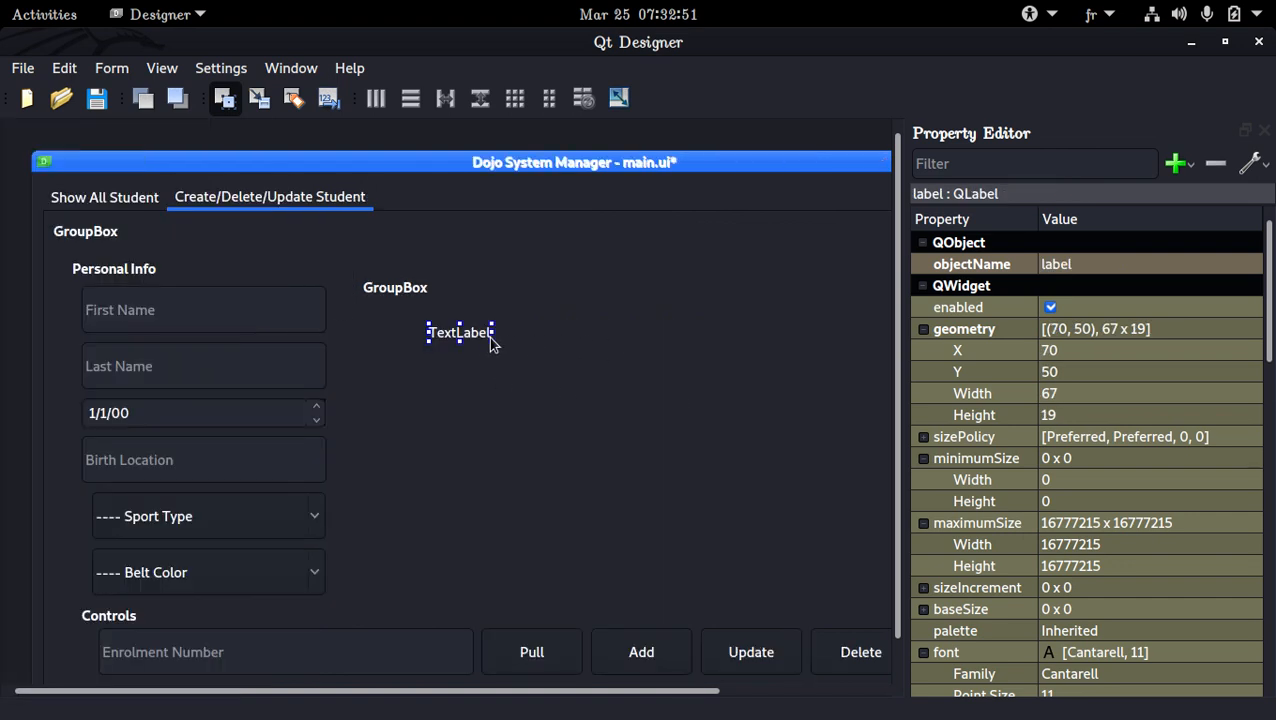
Enlarge the new label to about 391 x 181 px and set its text to Picture
drag(493, 342, 795, 455)
double_click(604, 415)
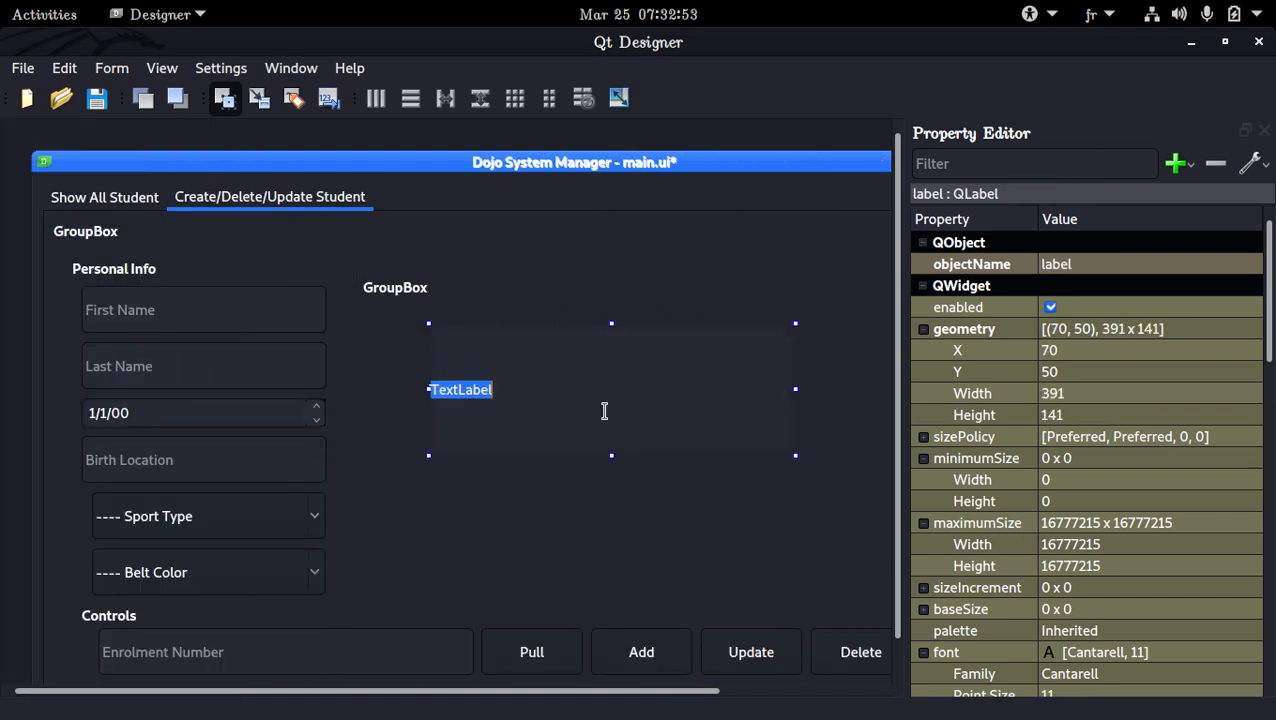
text(Picutre)
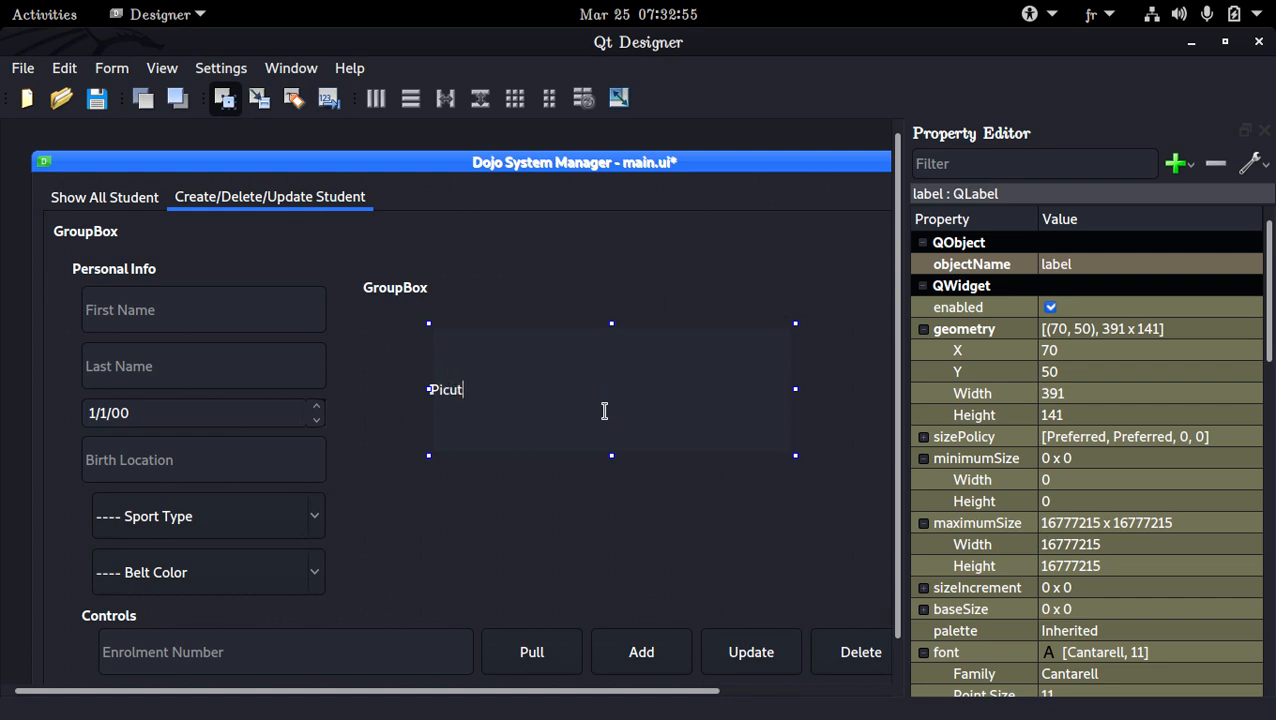
key(Return)
double_click(637, 414)
text(Picture)
key(Return)
drag(611, 455, 611, 495)
Add a white background-color to the Picture label through its style sheet
right_click(614, 421)
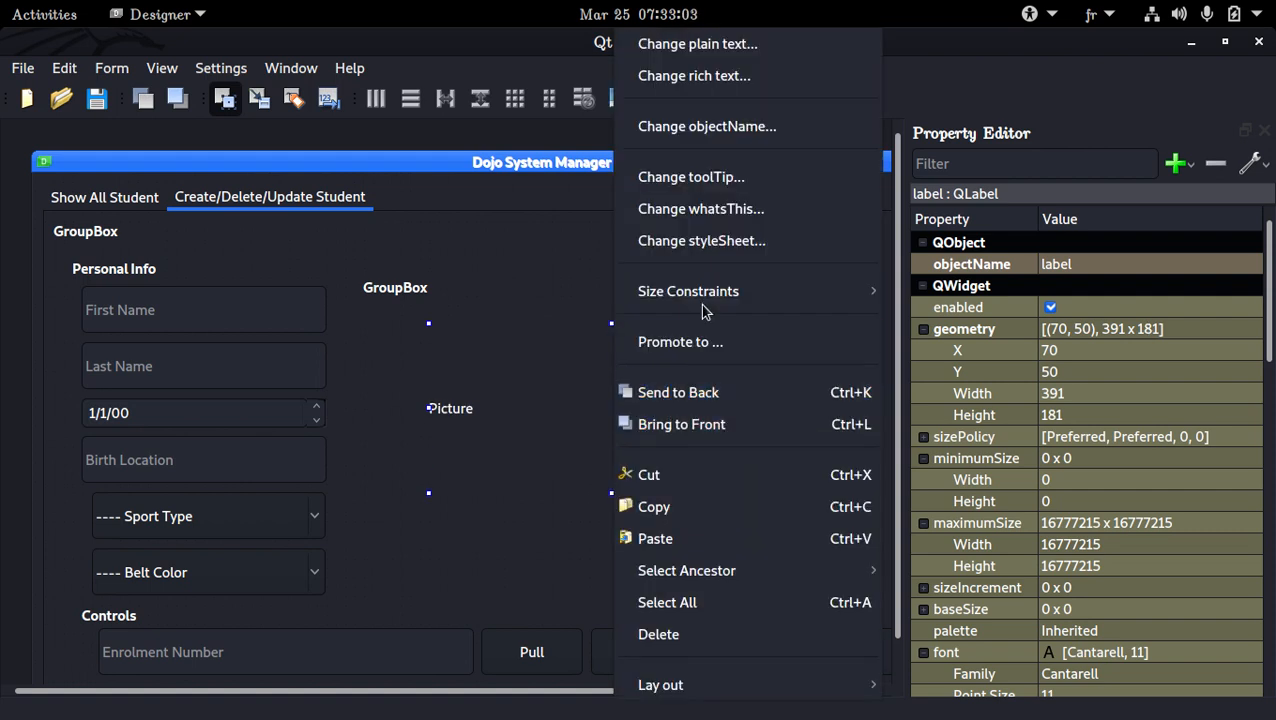
click(740, 241)
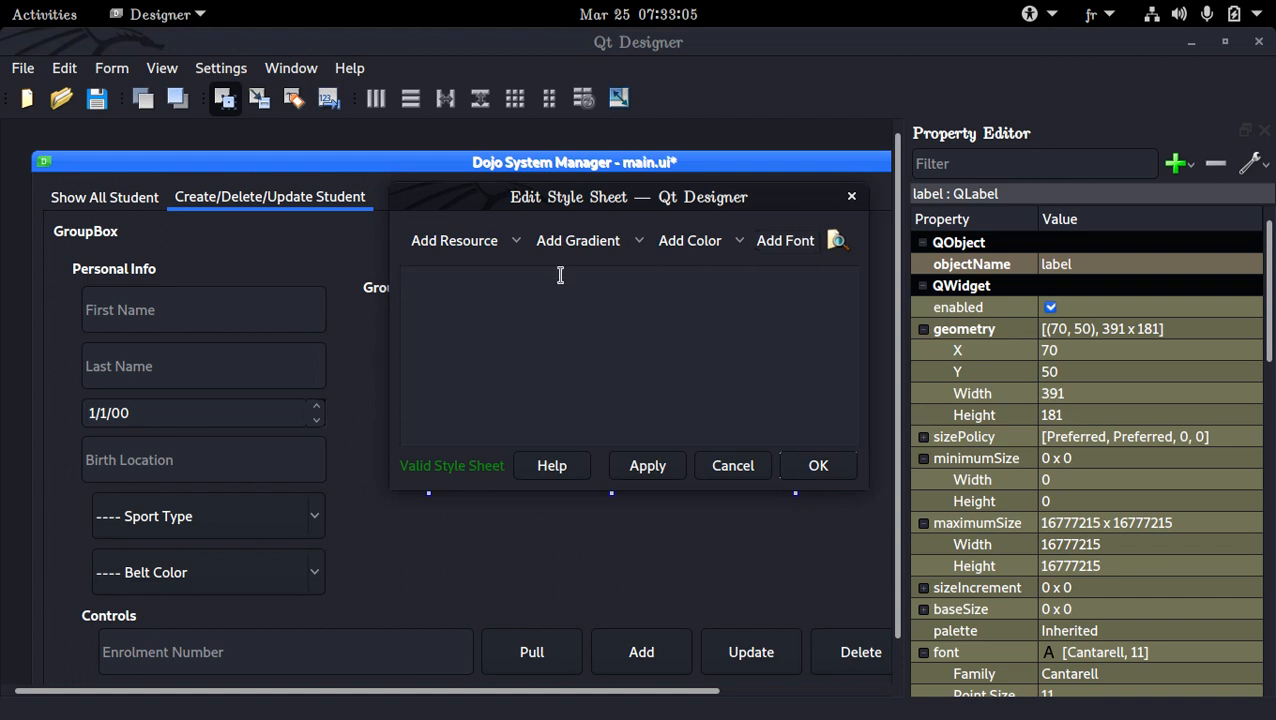
click(516, 241)
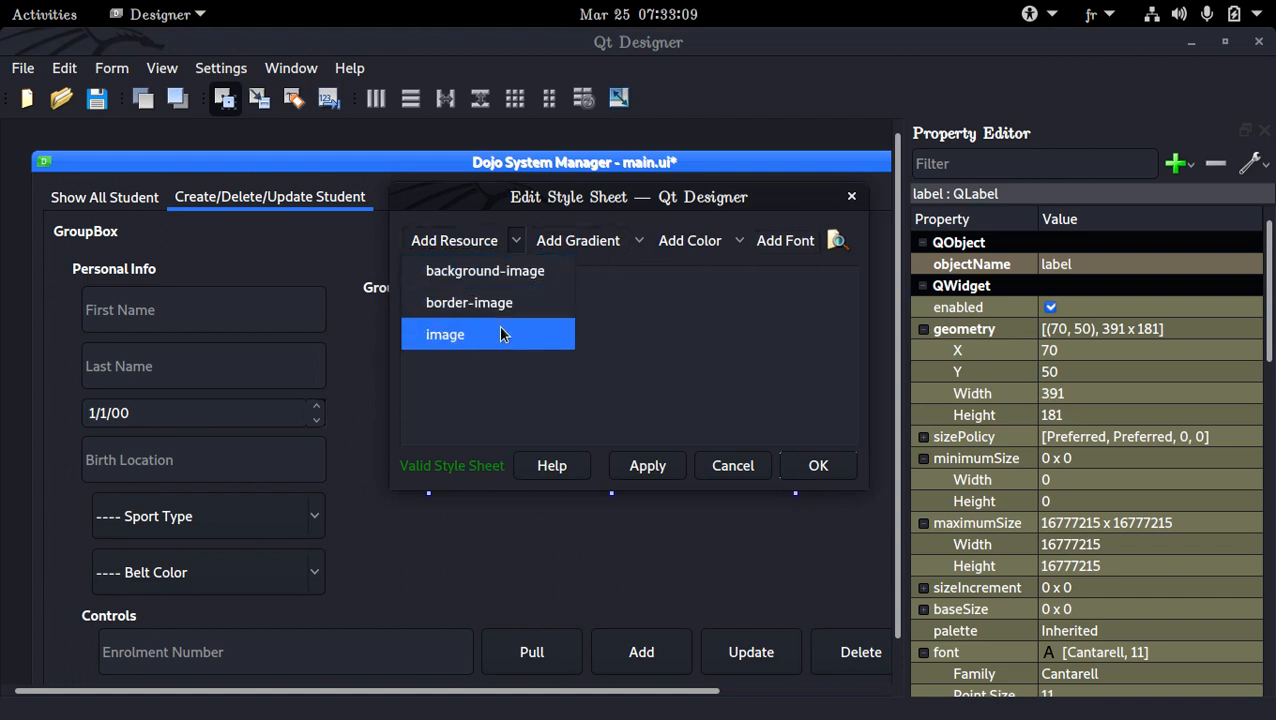
click(739, 241)
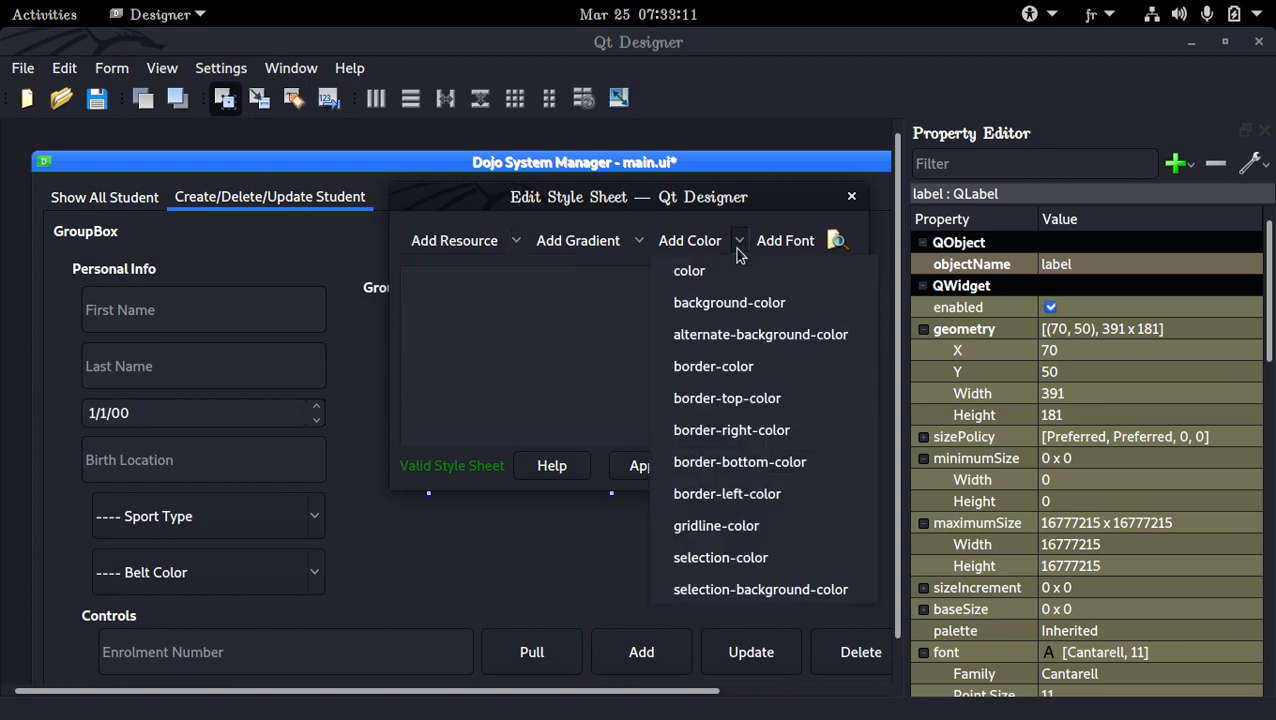
click(724, 302)
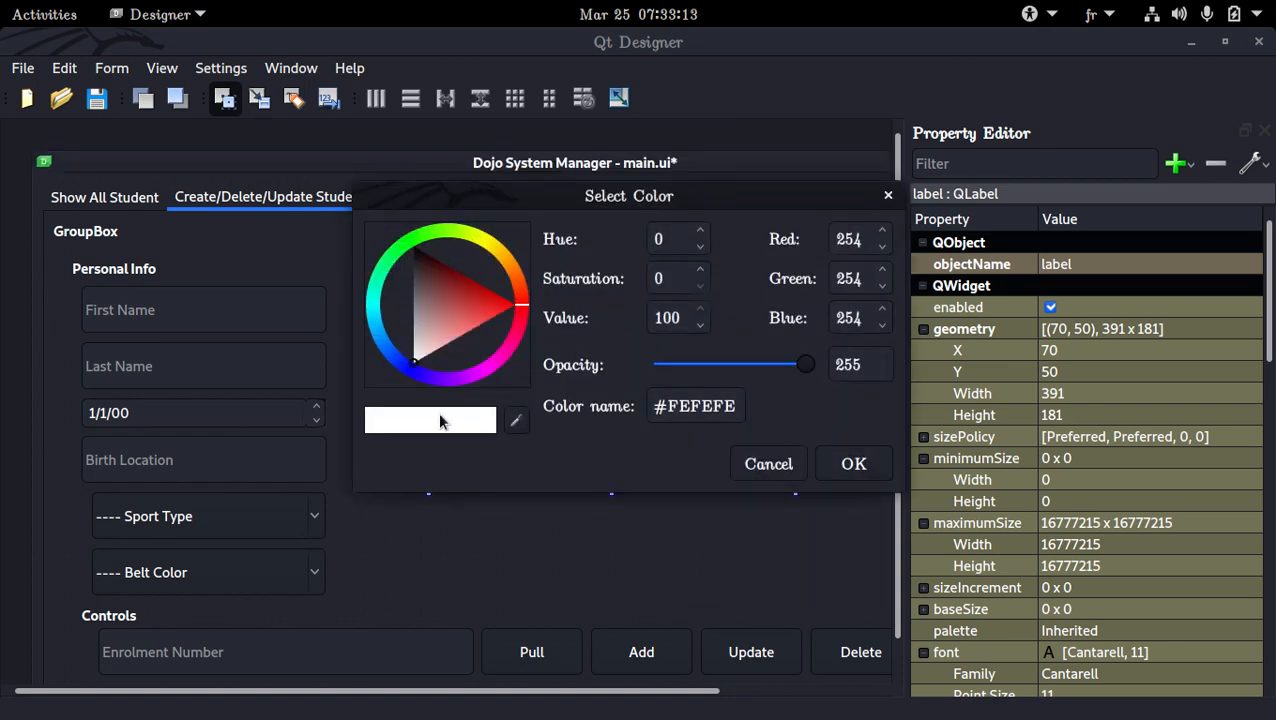
drag(438, 412, 404, 426)
click(858, 463)
click(817, 464)
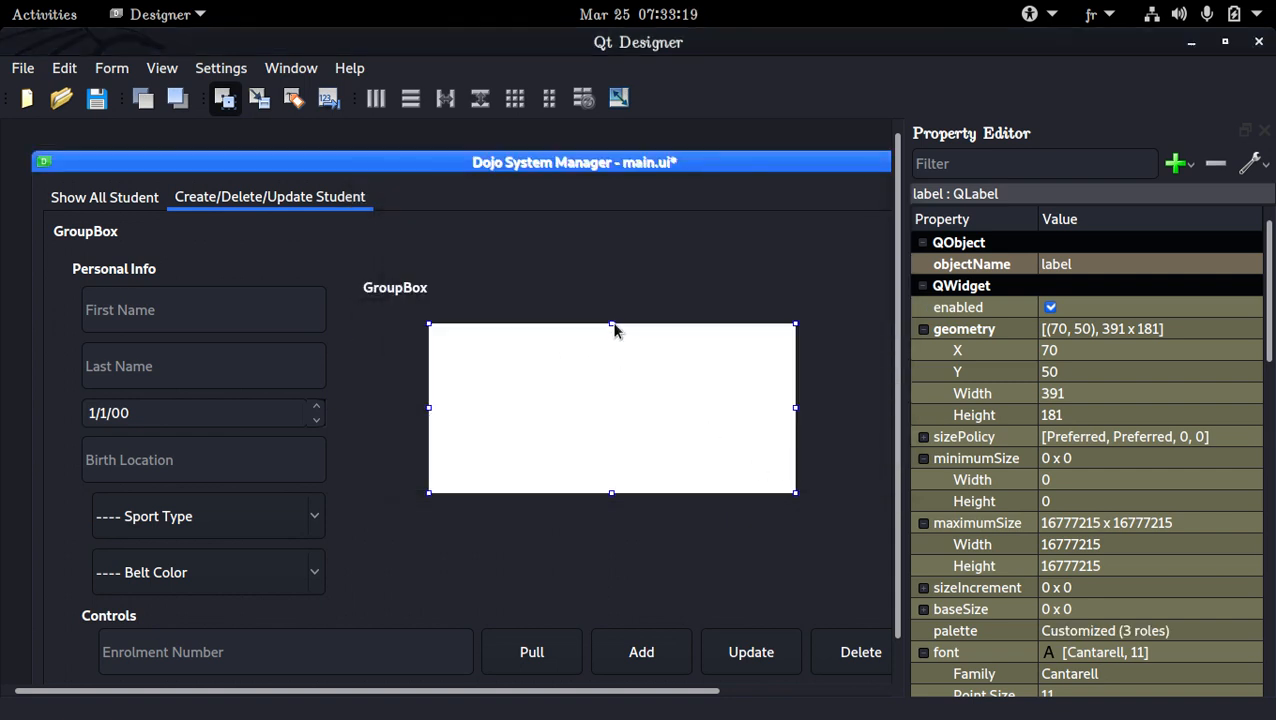
Resize the white picture label to about 281 x 191 px by raising its top edge and narrowing it
drag(614, 328, 612, 308)
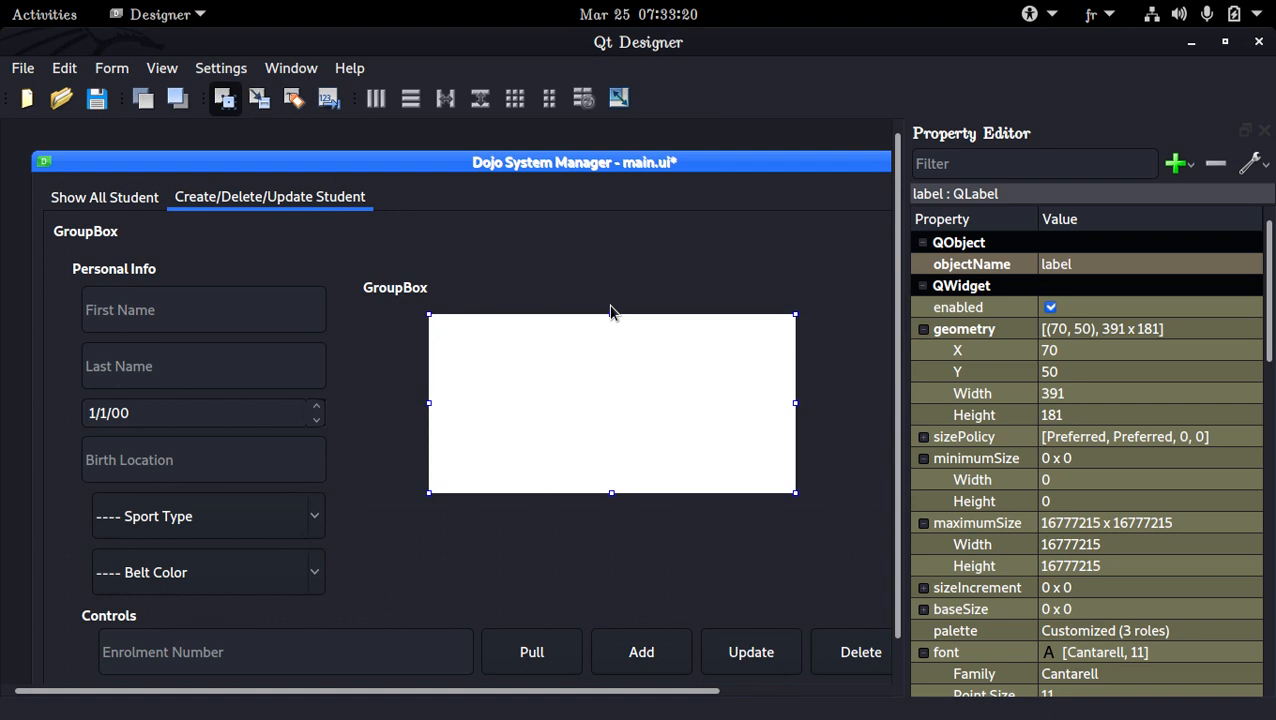
click(427, 348)
click(790, 400)
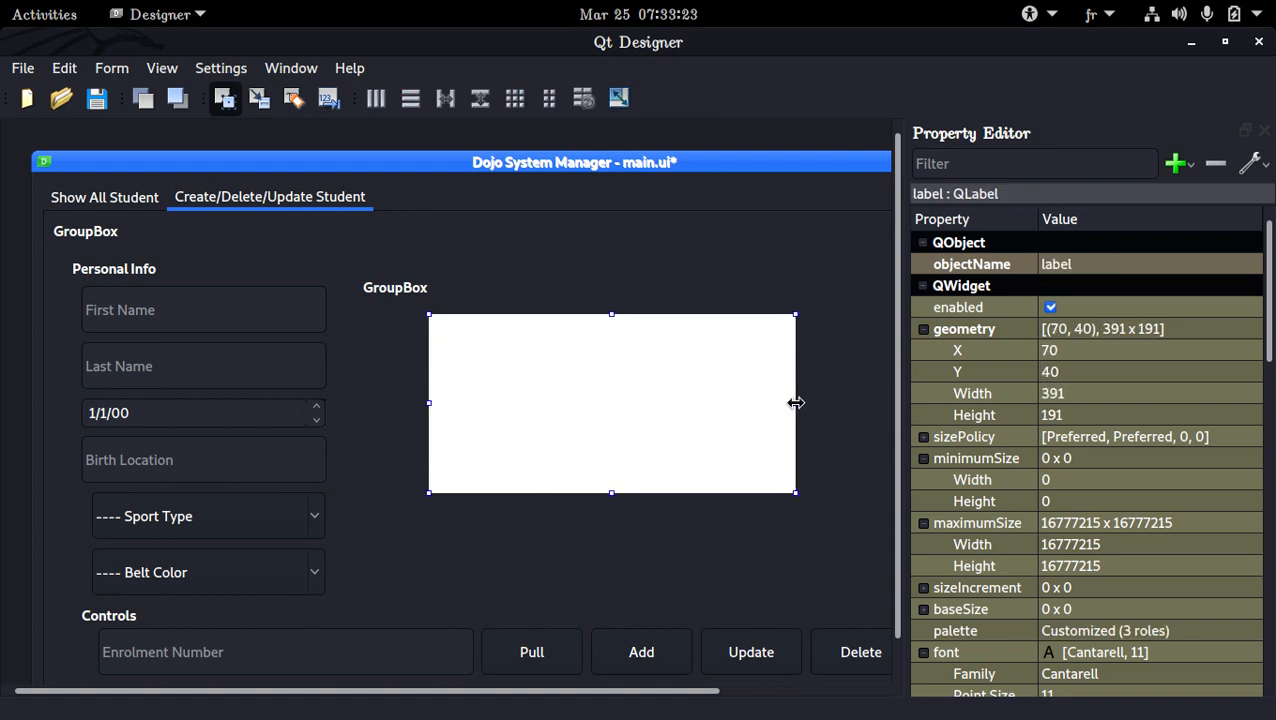
drag(797, 402, 692, 402)
Rename the group box around the white label as Picture Form
click(416, 336)
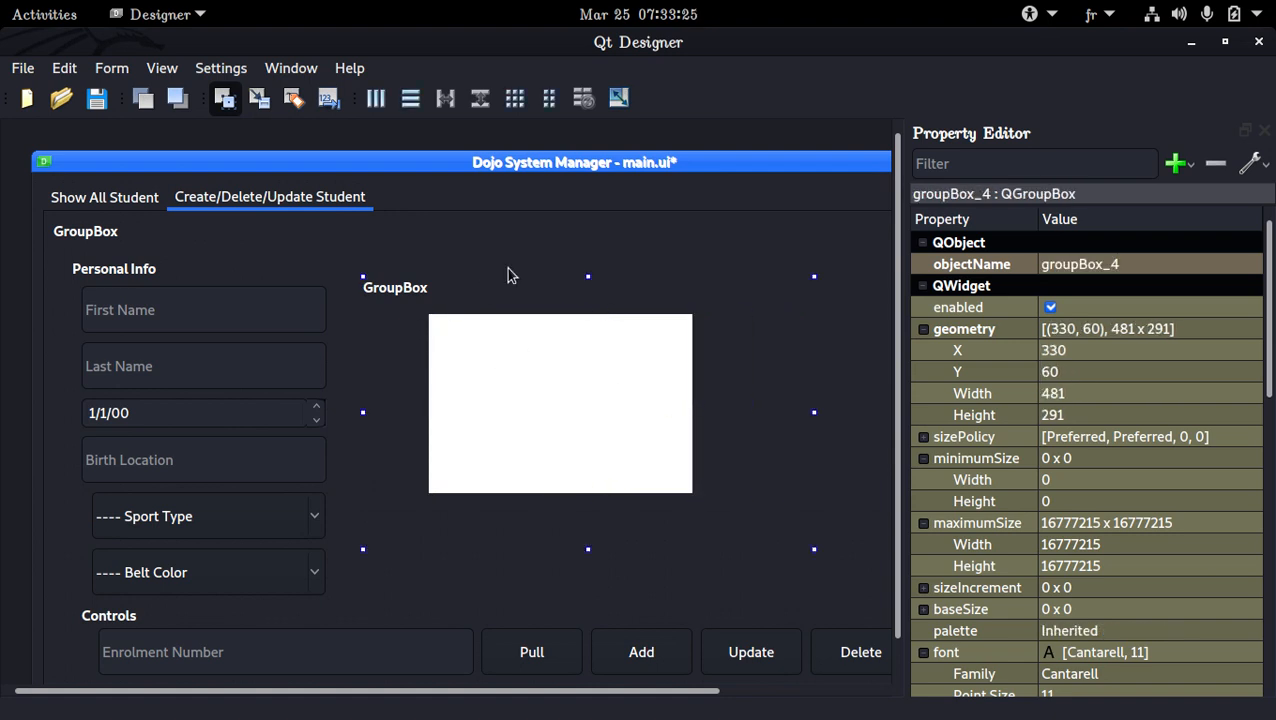
click(505, 258)
click(504, 292)
double_click(502, 291)
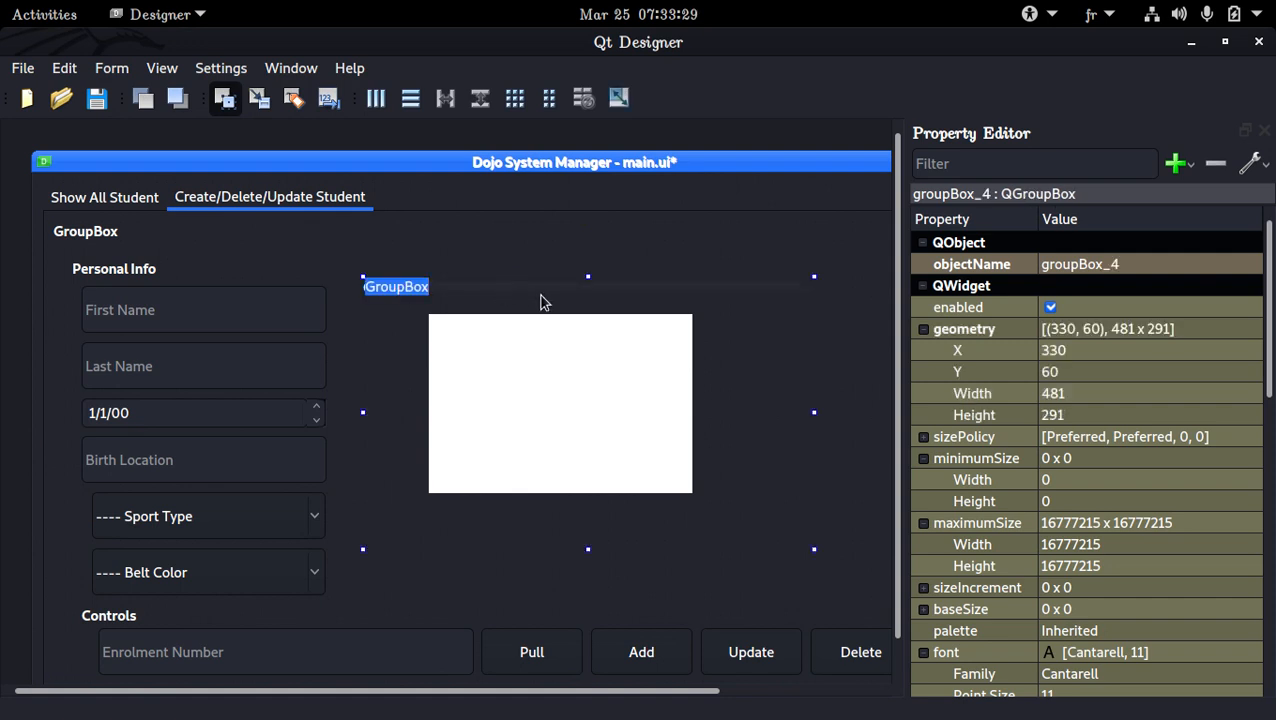
key(BackSpace)
click(543, 330)
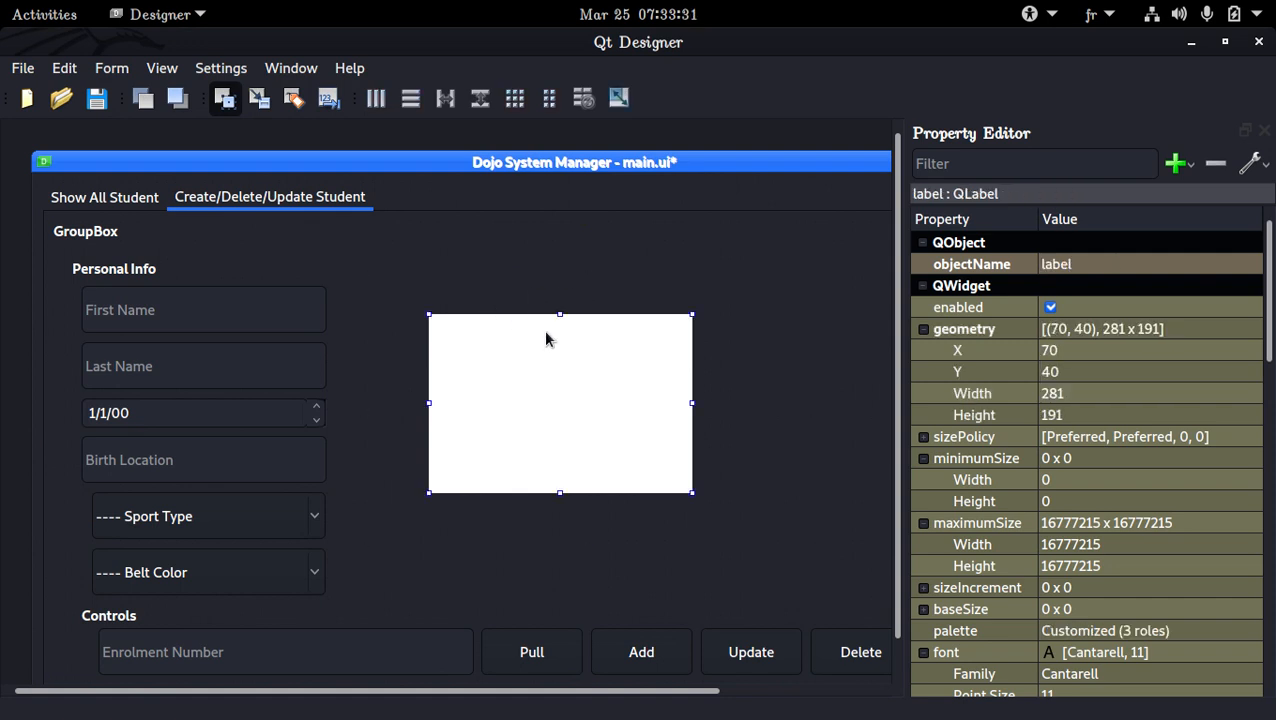
click(533, 312)
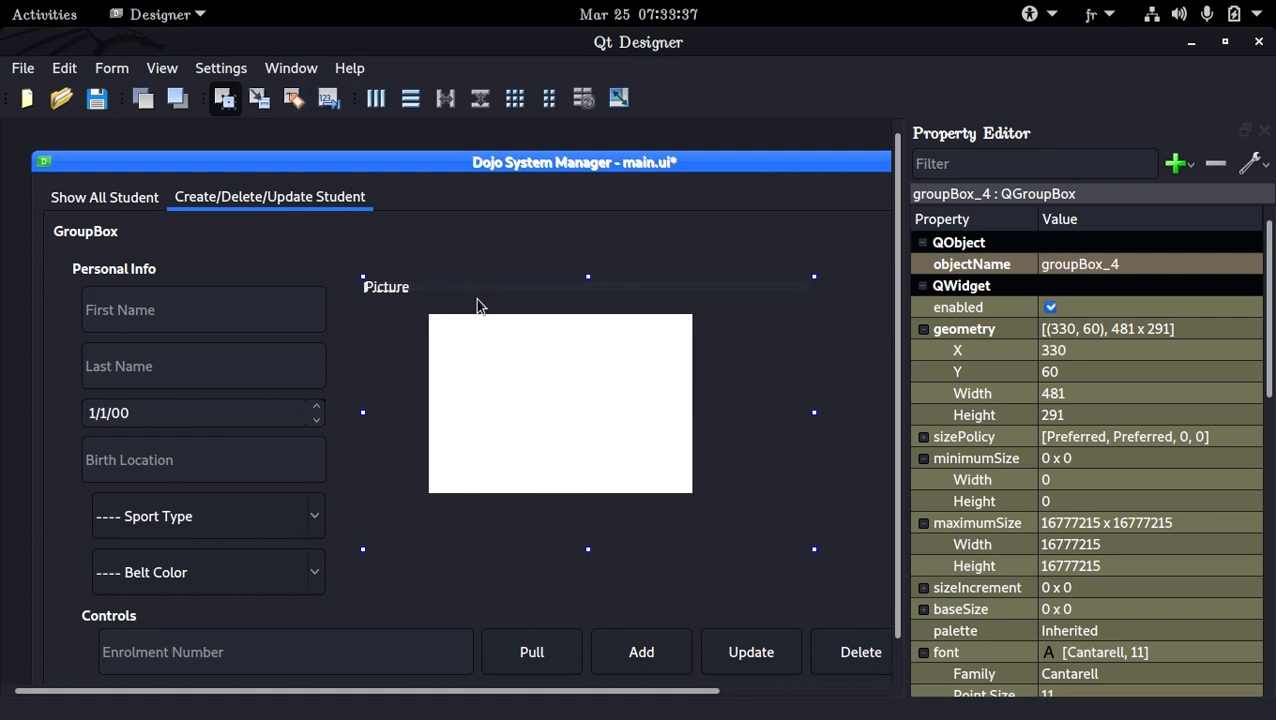
text(Picture Form)
key(Return)
click(756, 357)
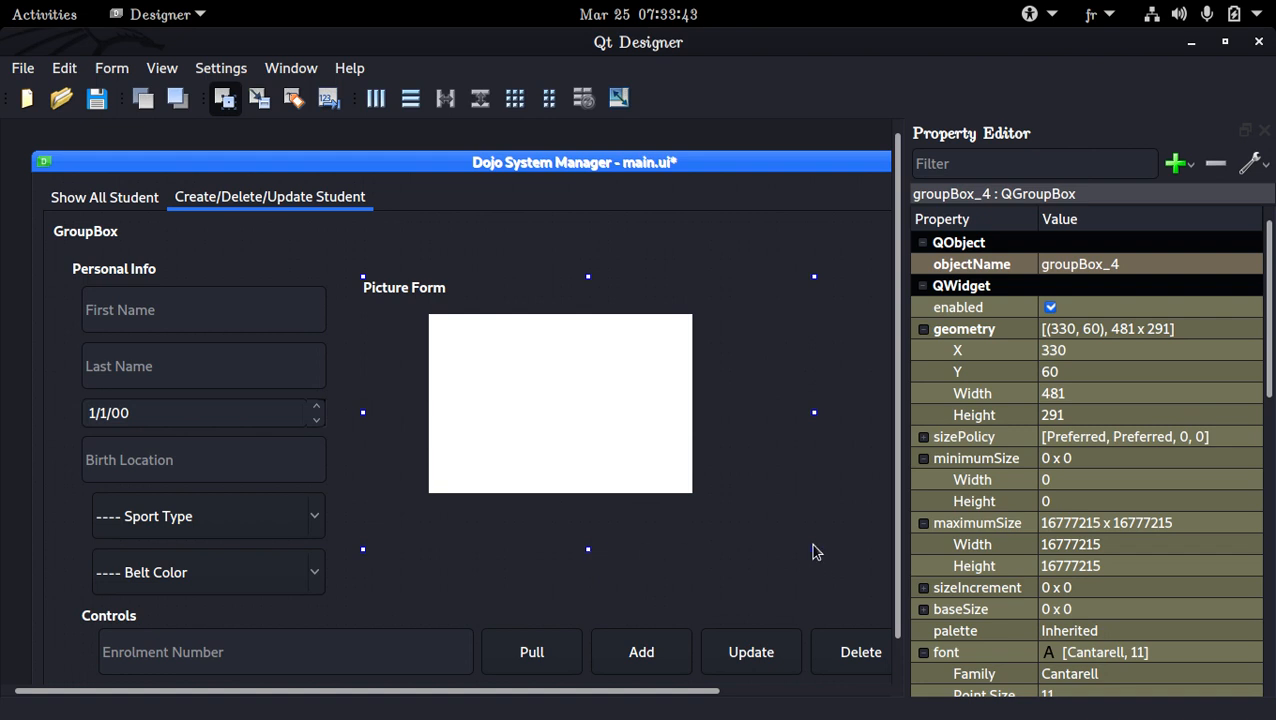
Resize the Picture Form group box to about 441 x 341 px and add a copy of the Update button below the white label
drag(815, 549, 778, 596)
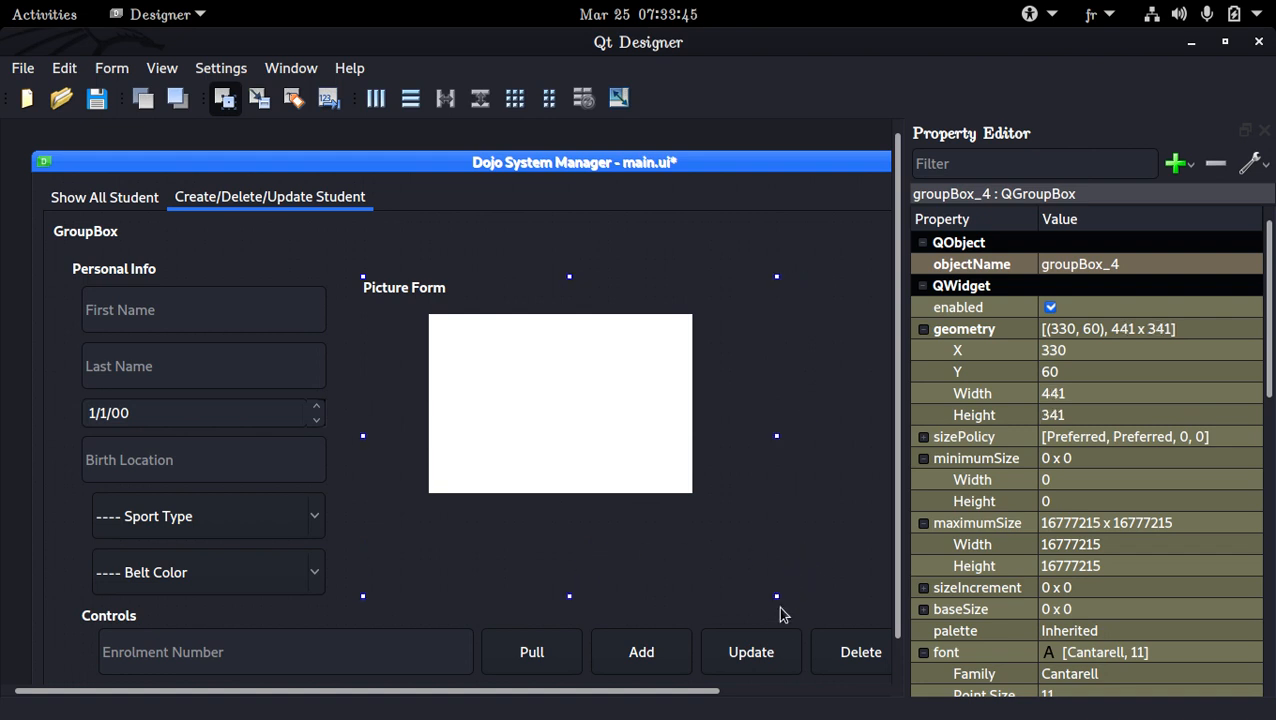
click(781, 651)
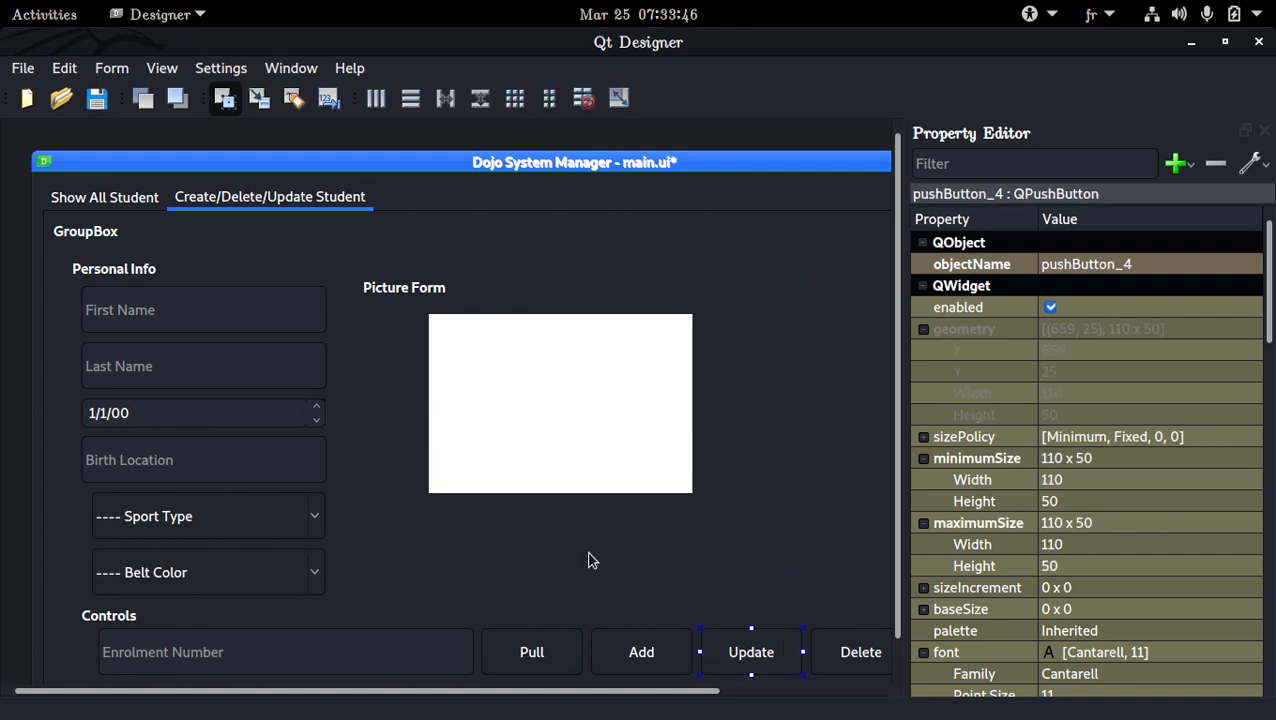
click(444, 544)
key(ctrl+v)
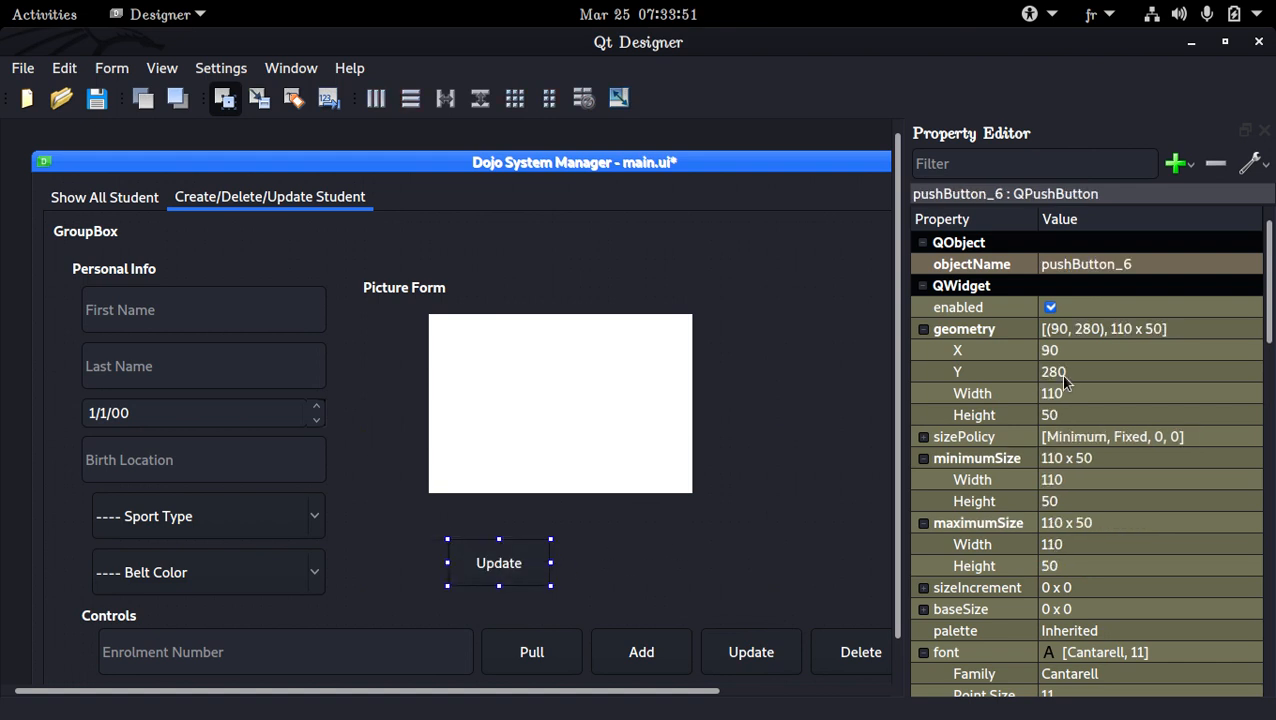
Set the copied button's minimum width to 0 and its maximum width to 16777215
scroll(1062, 376, down, 4)
scroll(1060, 374, up, 4)
click(1076, 479)
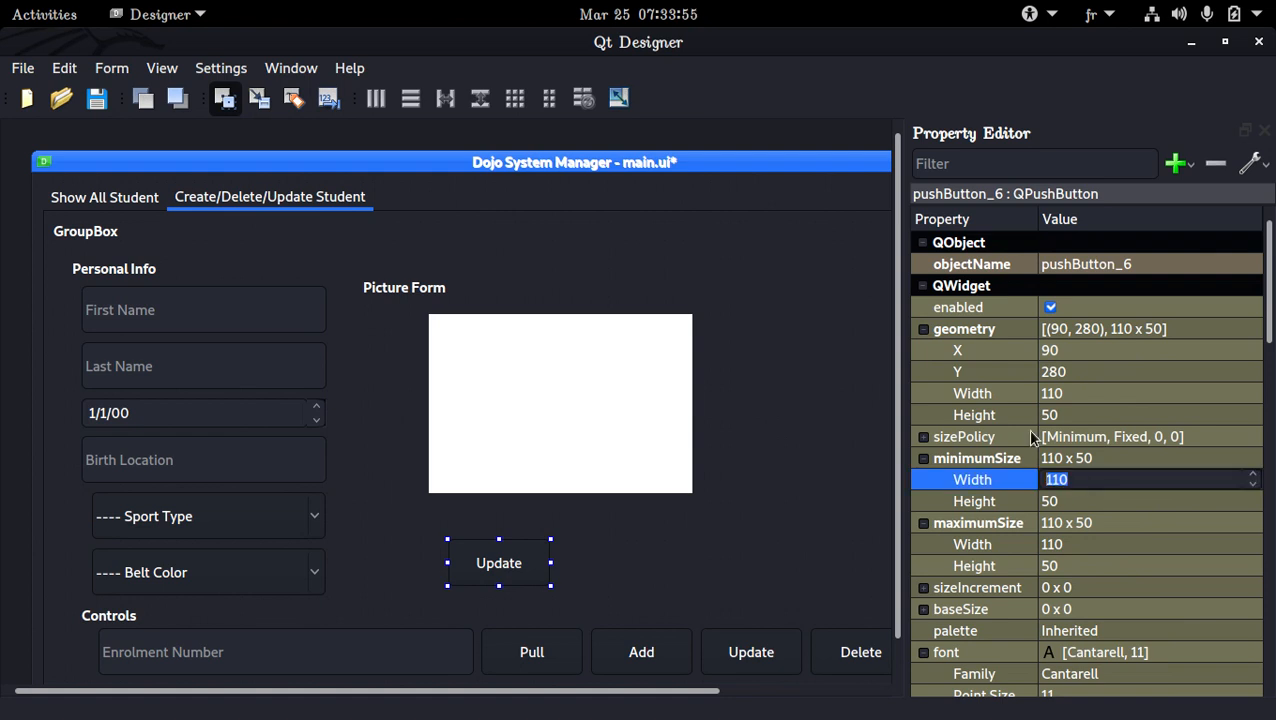
text(0)
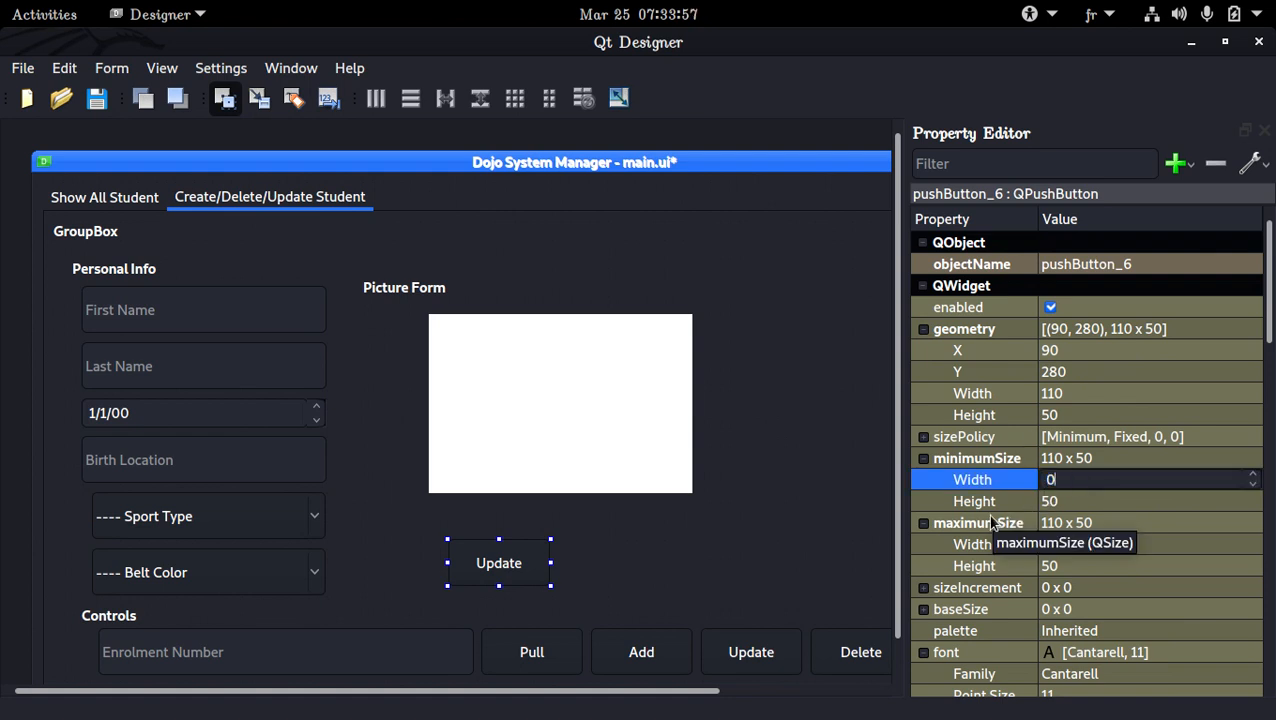
key(Return)
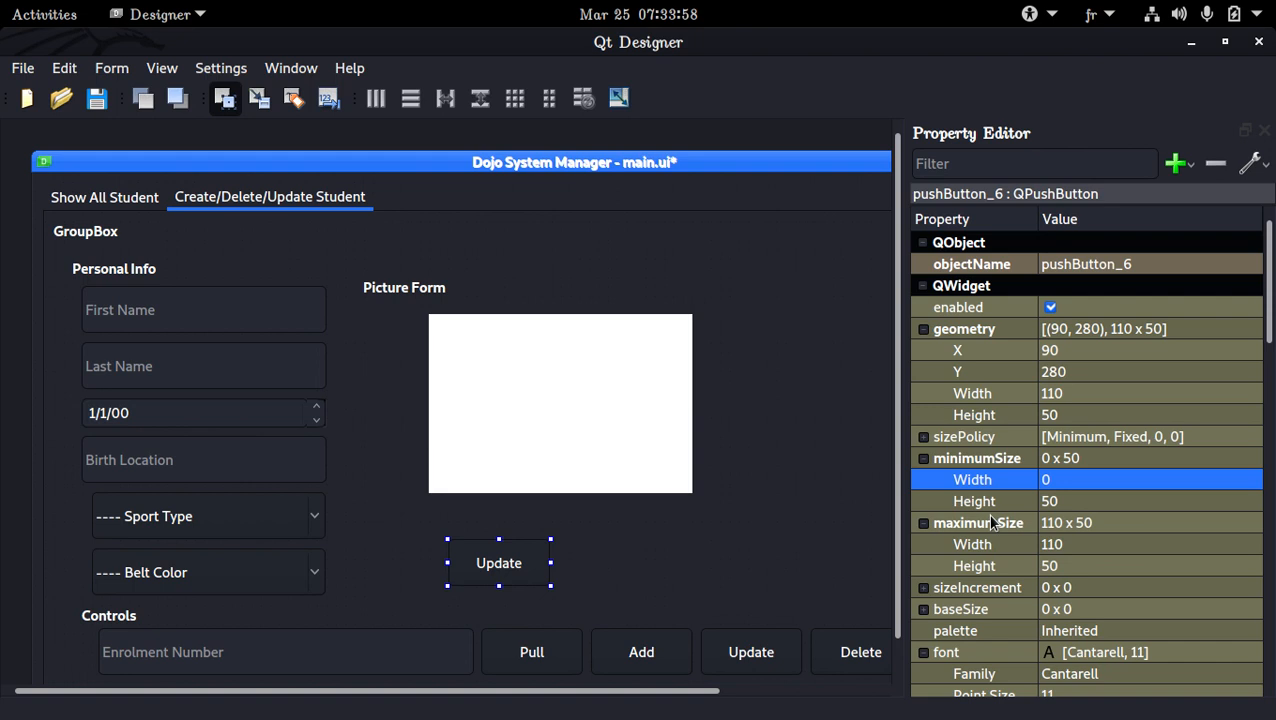
click(1101, 546)
text(16777215)
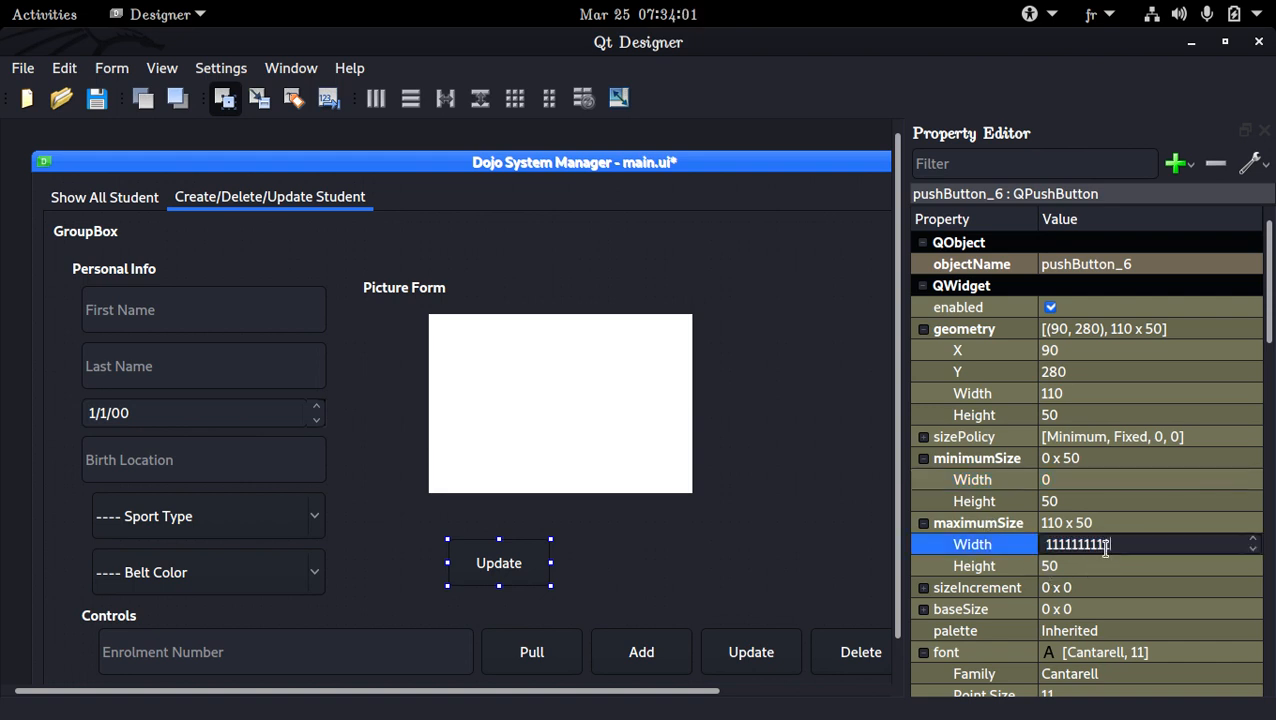
key(Return)
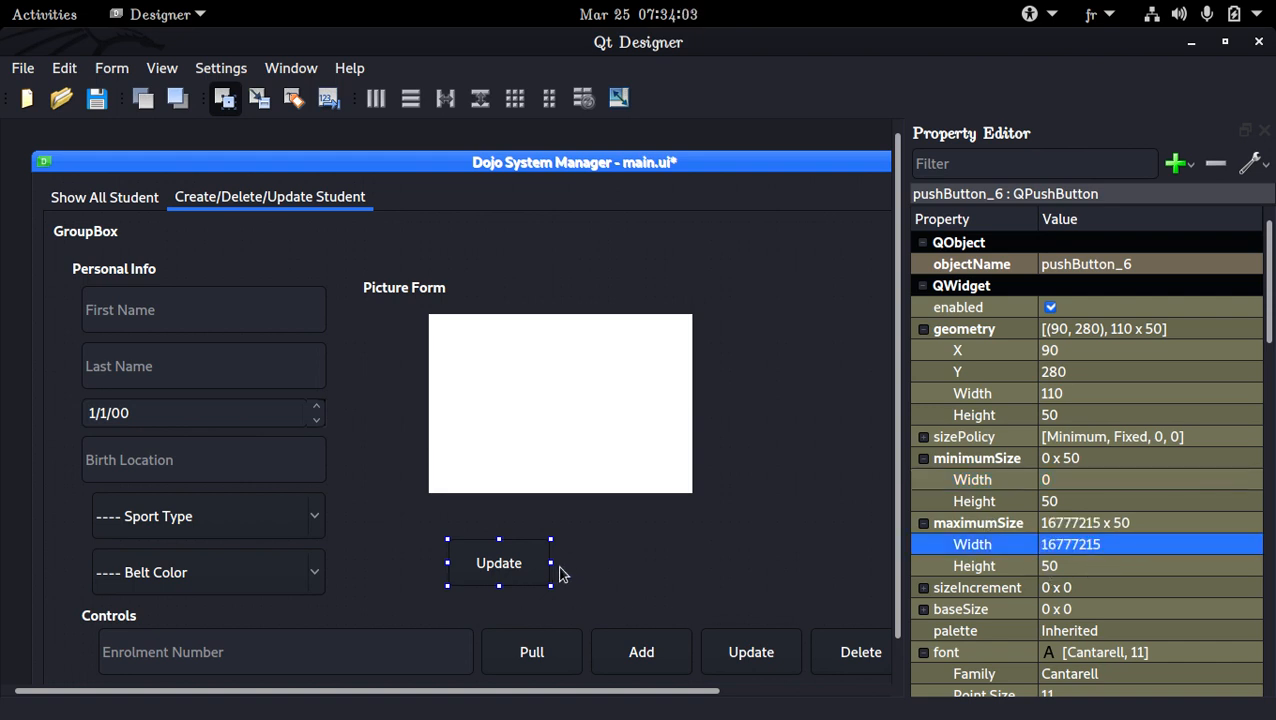
Widen the copied Update button to about 261 px and change its text to Photo
drag(551, 563, 690, 562)
double_click(643, 562)
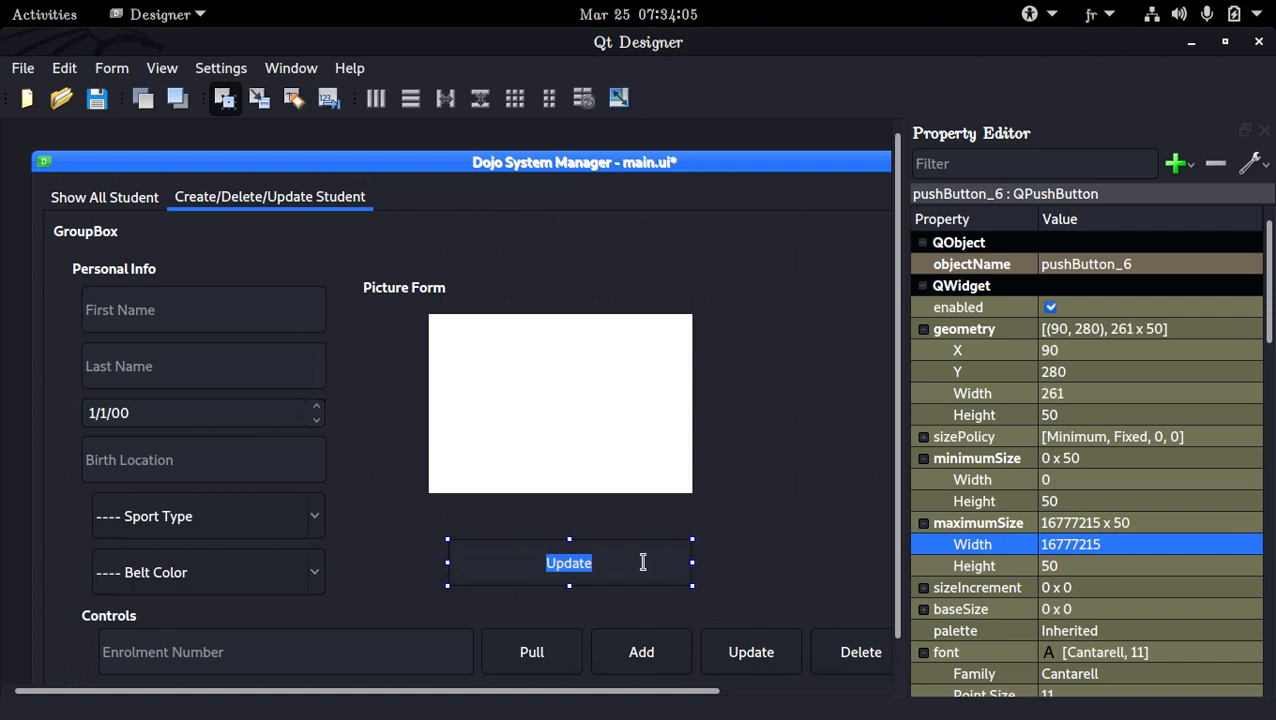
text(Photo)
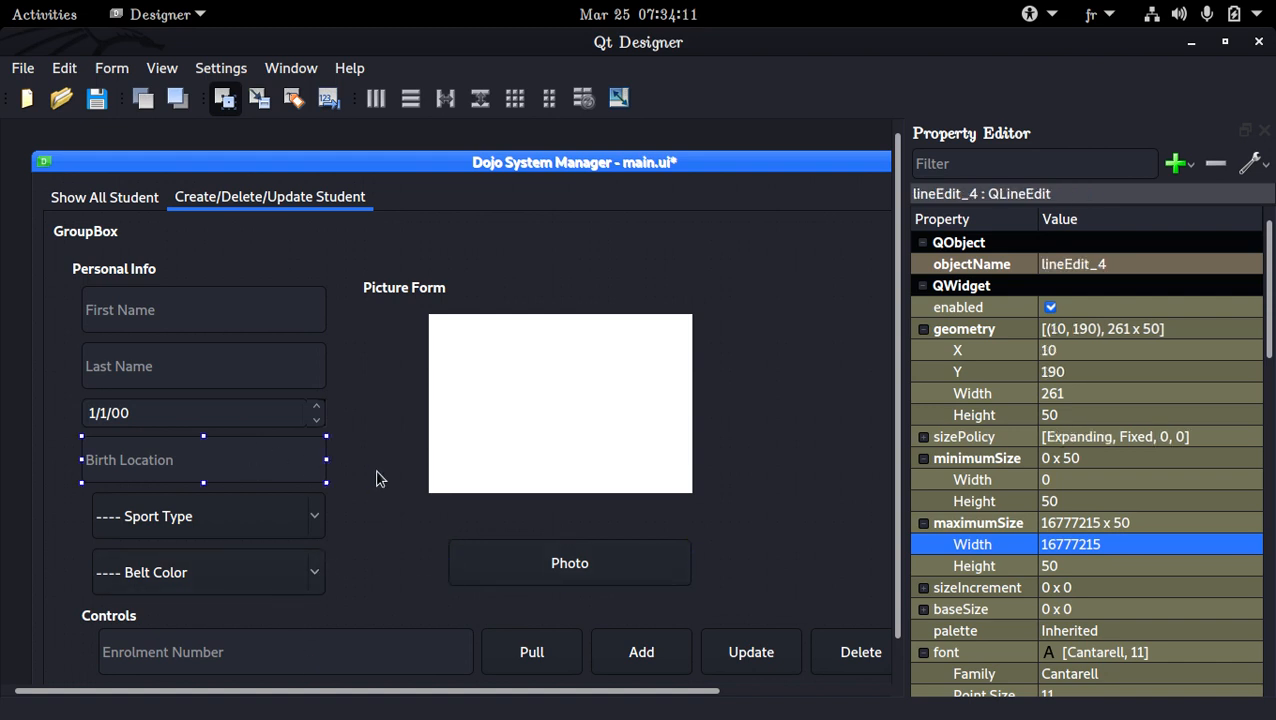
Add a copy of the Birth Location field to Picture Form, placed directly under the white label at about X 70, Y 230
click(460, 515)
key(ctrl+v)
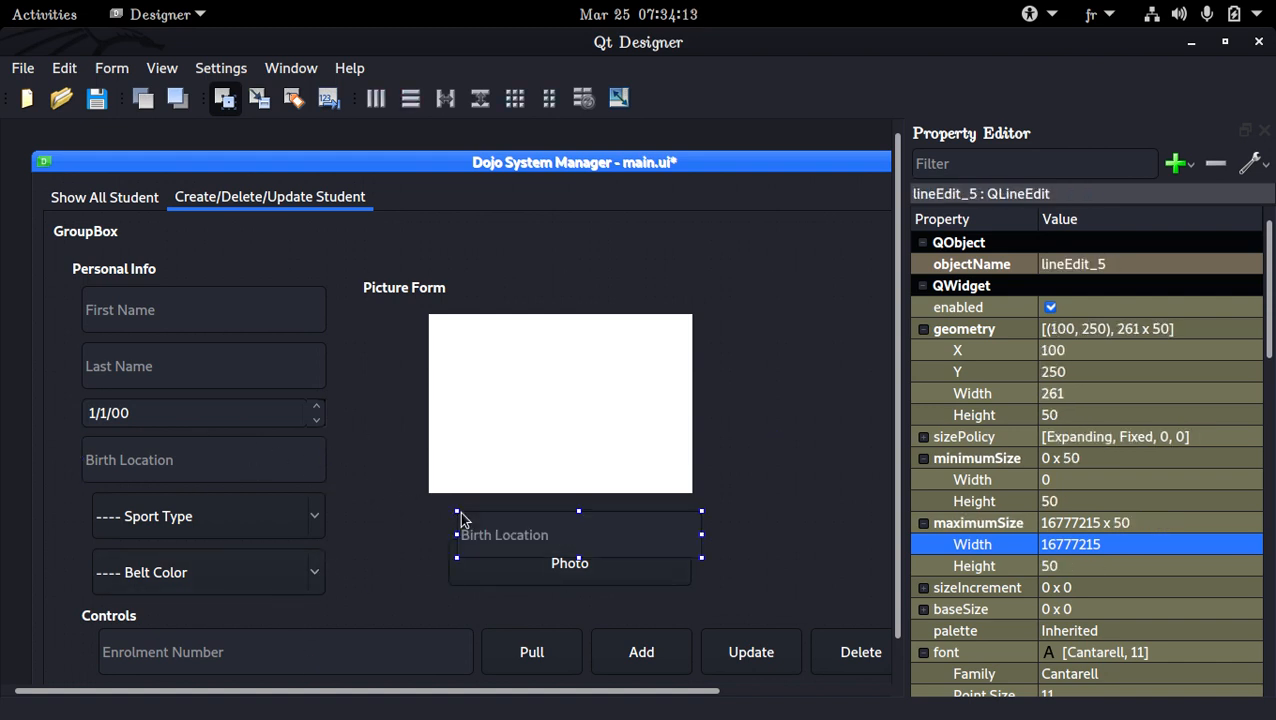
drag(503, 532, 476, 514)
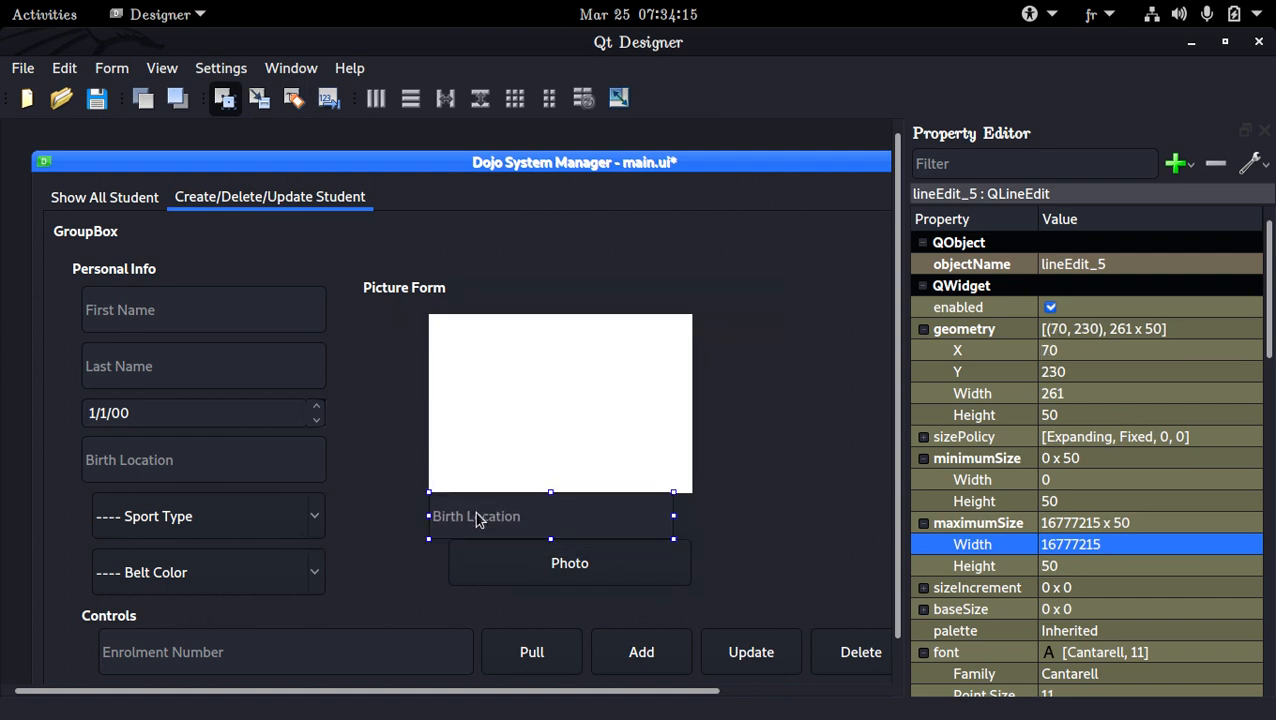
Enlarge the Picture Form group box to about 451 x 361 px and lower the Photo button to Y 290
click(545, 581)
click(711, 466)
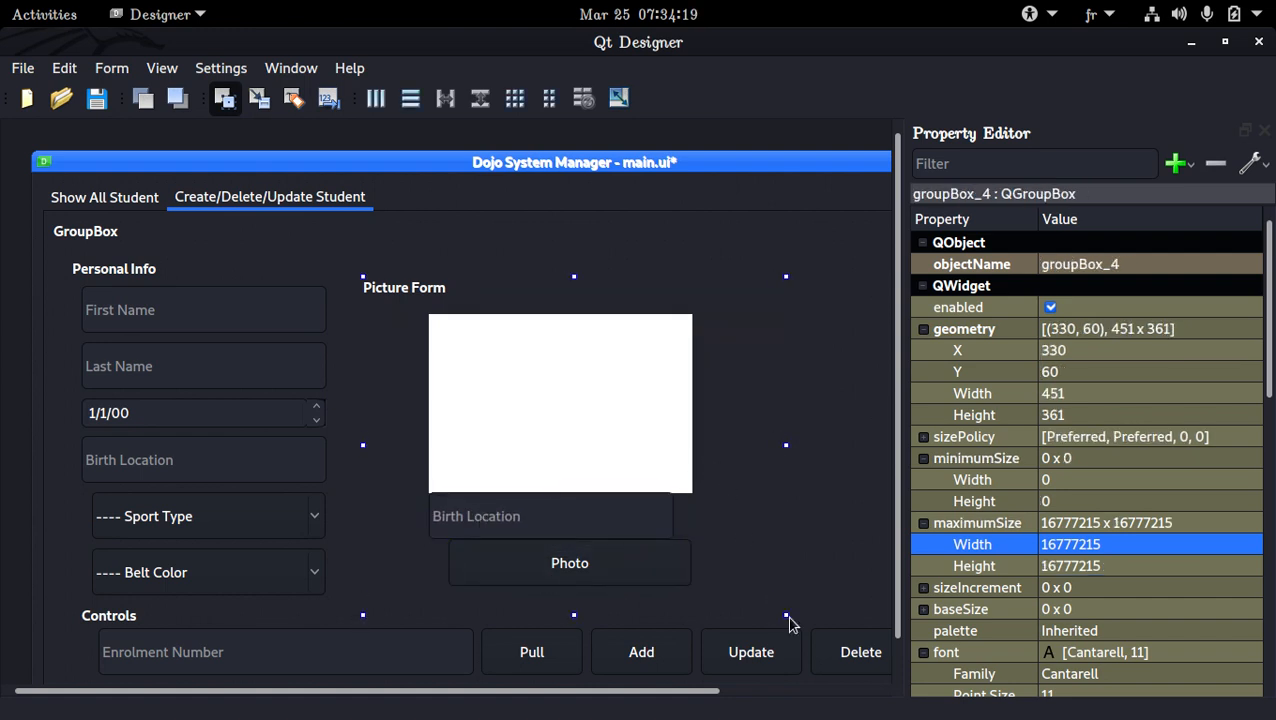
click(576, 565)
key(Down)
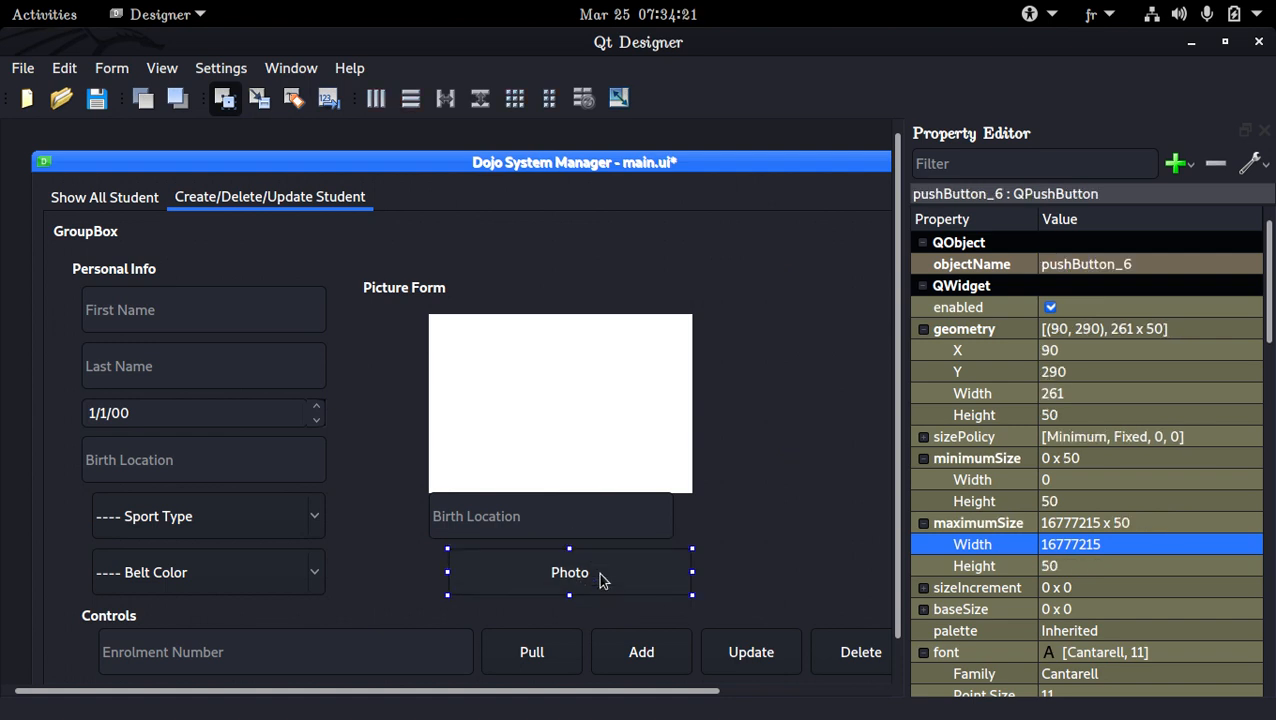
Nudge the copied Birth Location field to X 80, Y 237, between the white label and the Photo button
click(620, 533)
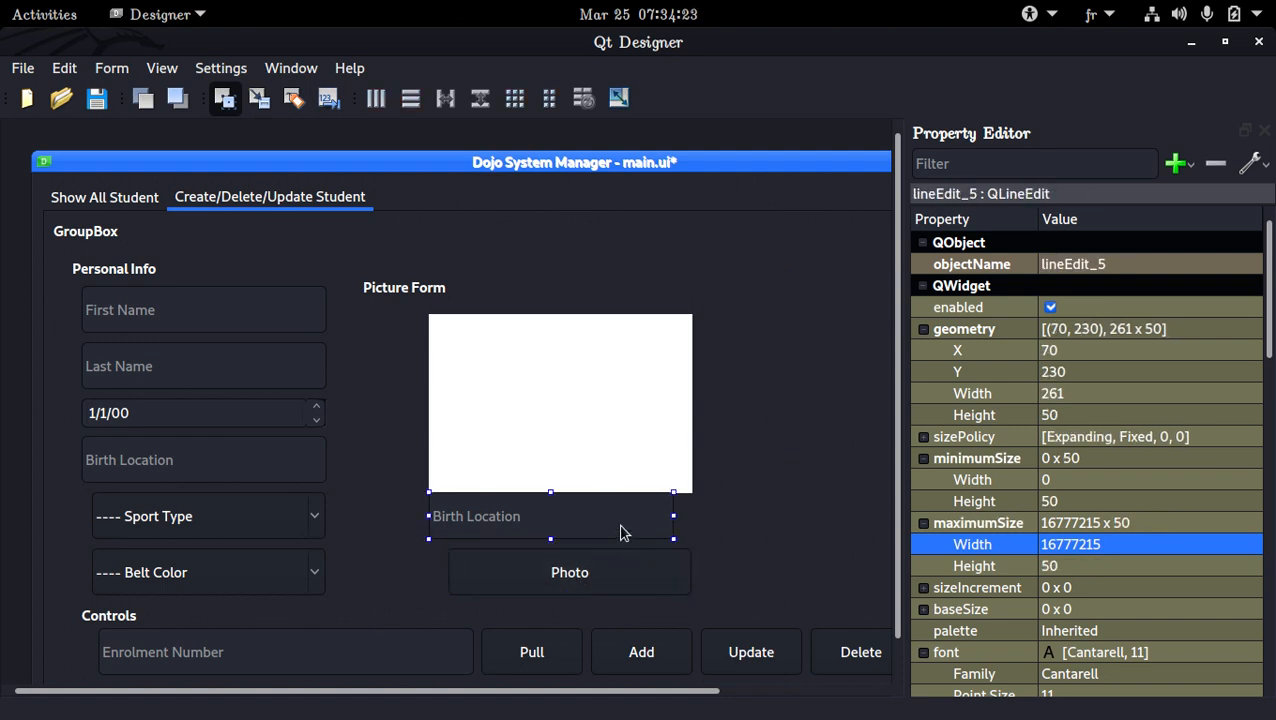
key(ctrl+Down)
key(Down)
key(Down)
key(Down)
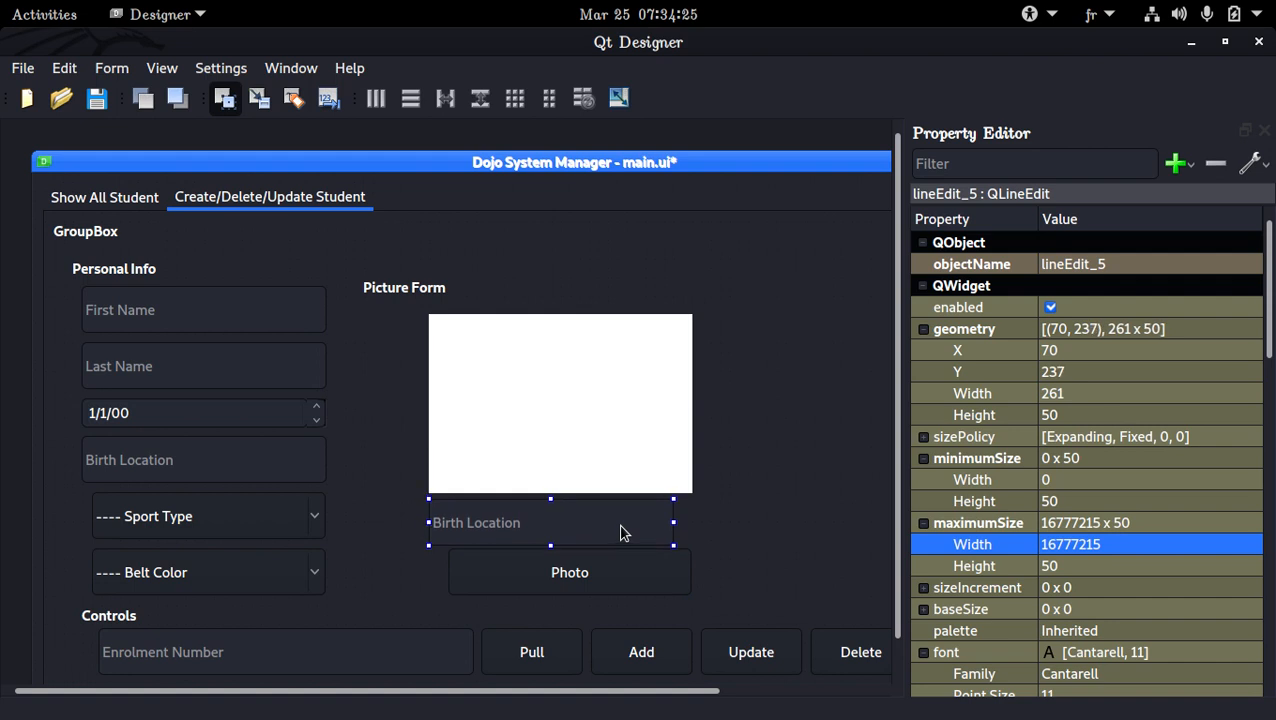
key(Right)
key(Right)
key(Right)
key(Right)
key(Right)
key(Right)
key(Right)
key(Right)
key(Right)
key(Right)
key(Right)
key(Right)
key(Right)
key(Right)
key(Right)
key(Right)
key(Right)
key(Right)
key(Right)
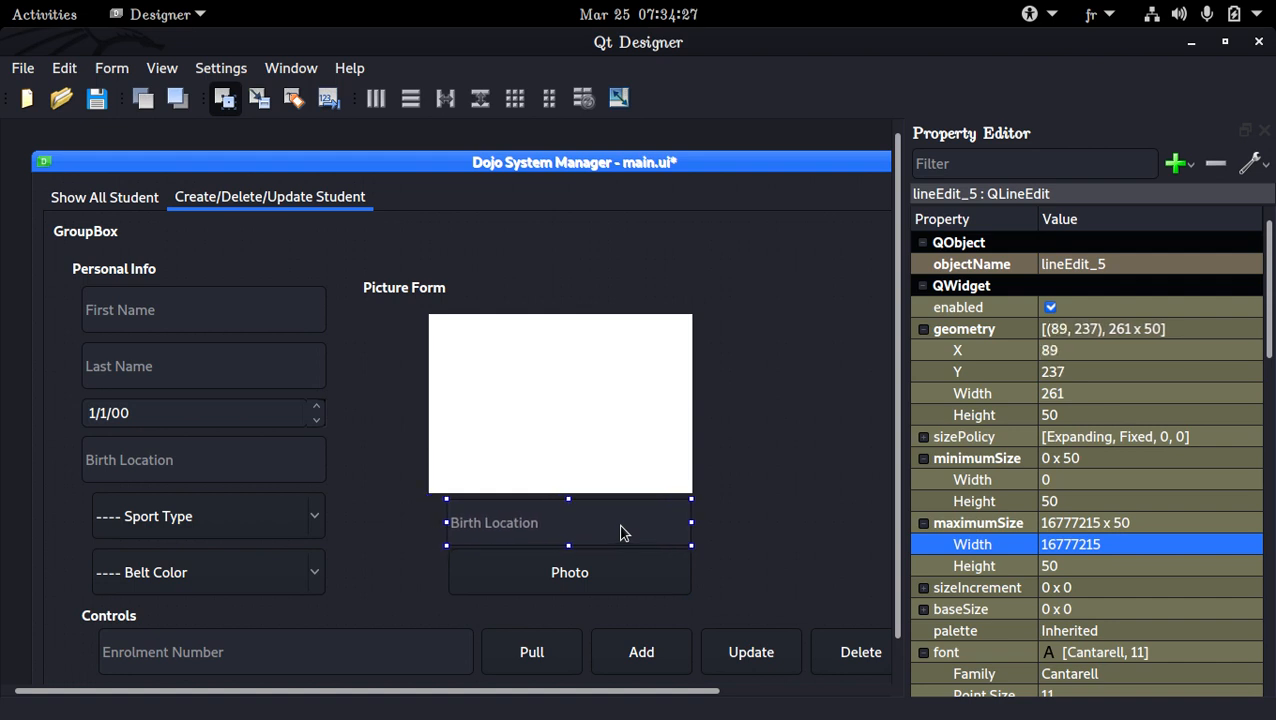
key(Left)
key(Left)
key(Left)
key(Left)
key(Left)
key(Left)
key(Left)
key(Left)
key(Left)
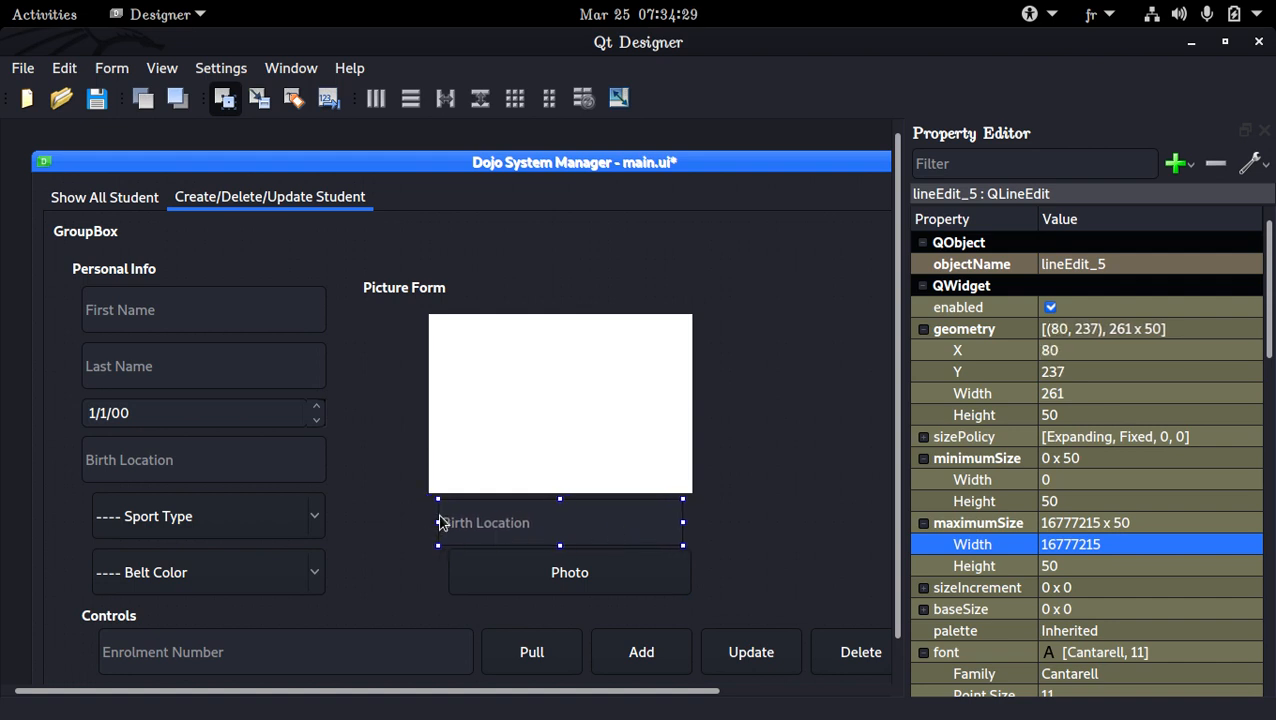
Widen the Photo button and the copied Birth Location field to about 281 px, aligning both with the white label's edges
click(452, 580)
drag(452, 580, 422, 570)
click(462, 532)
drag(437, 522, 428, 522)
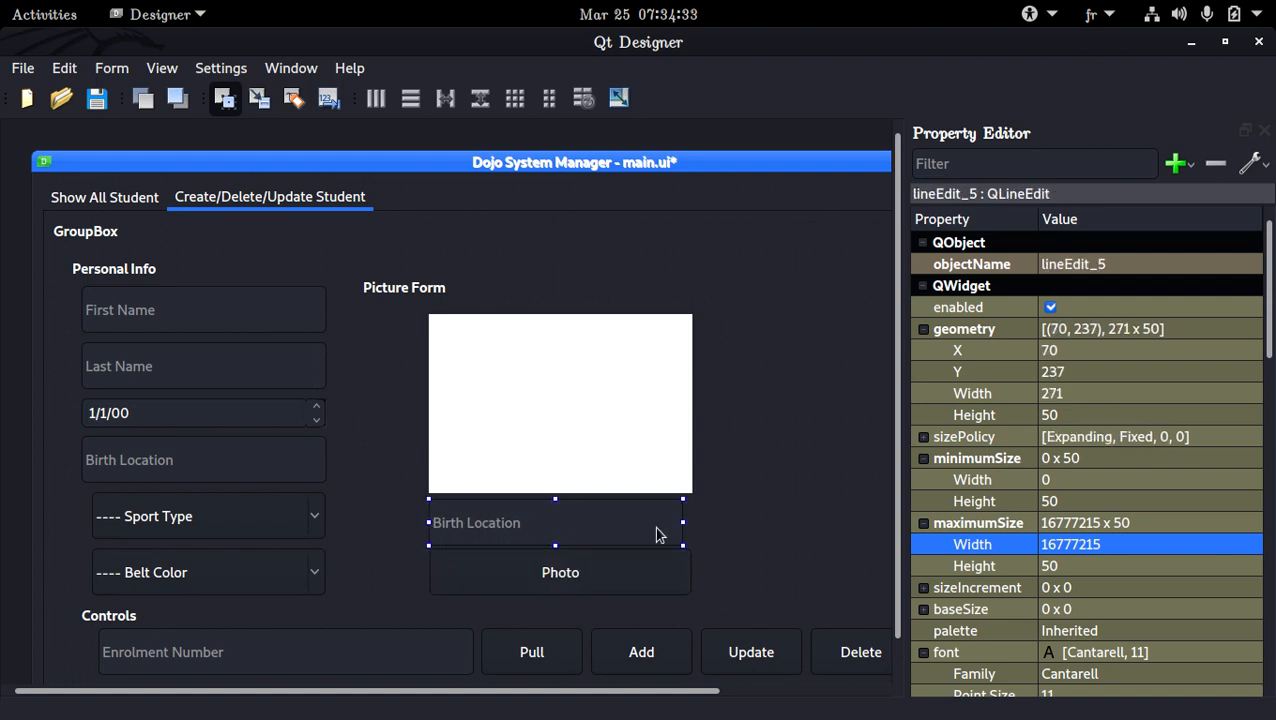
drag(683, 522, 692, 522)
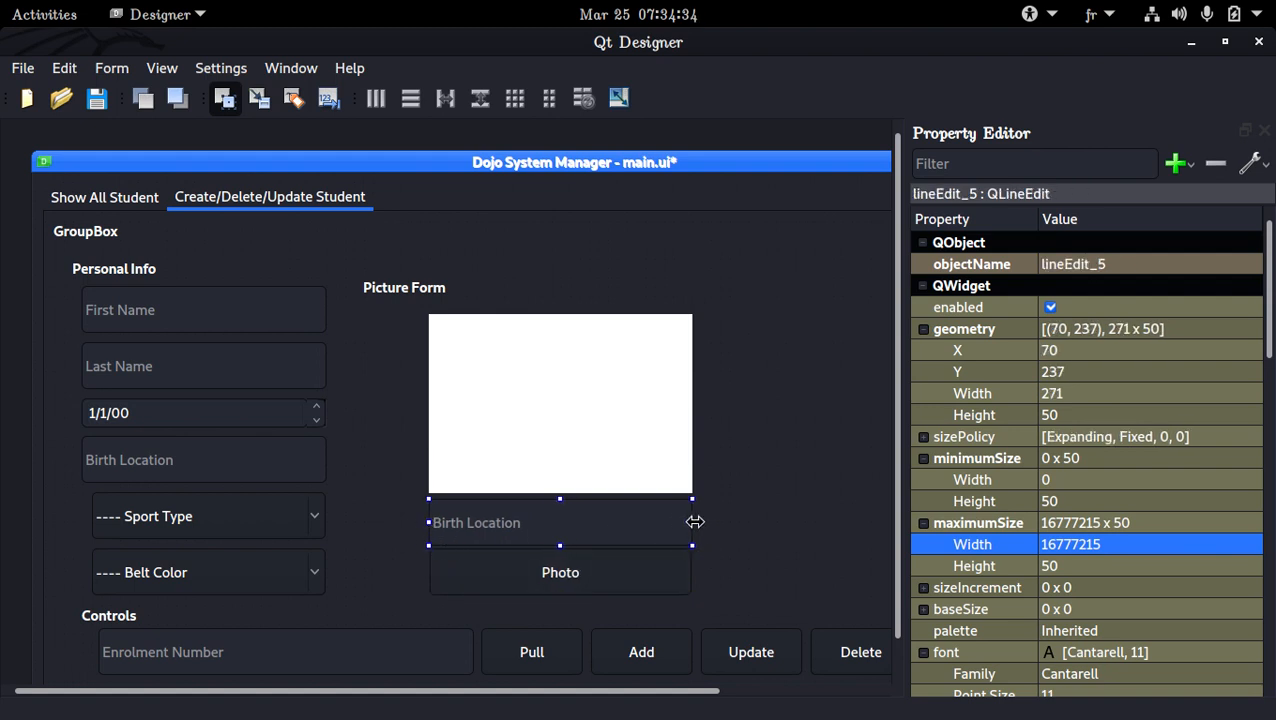
click(688, 572)
click(648, 528)
click(650, 586)
click(632, 538)
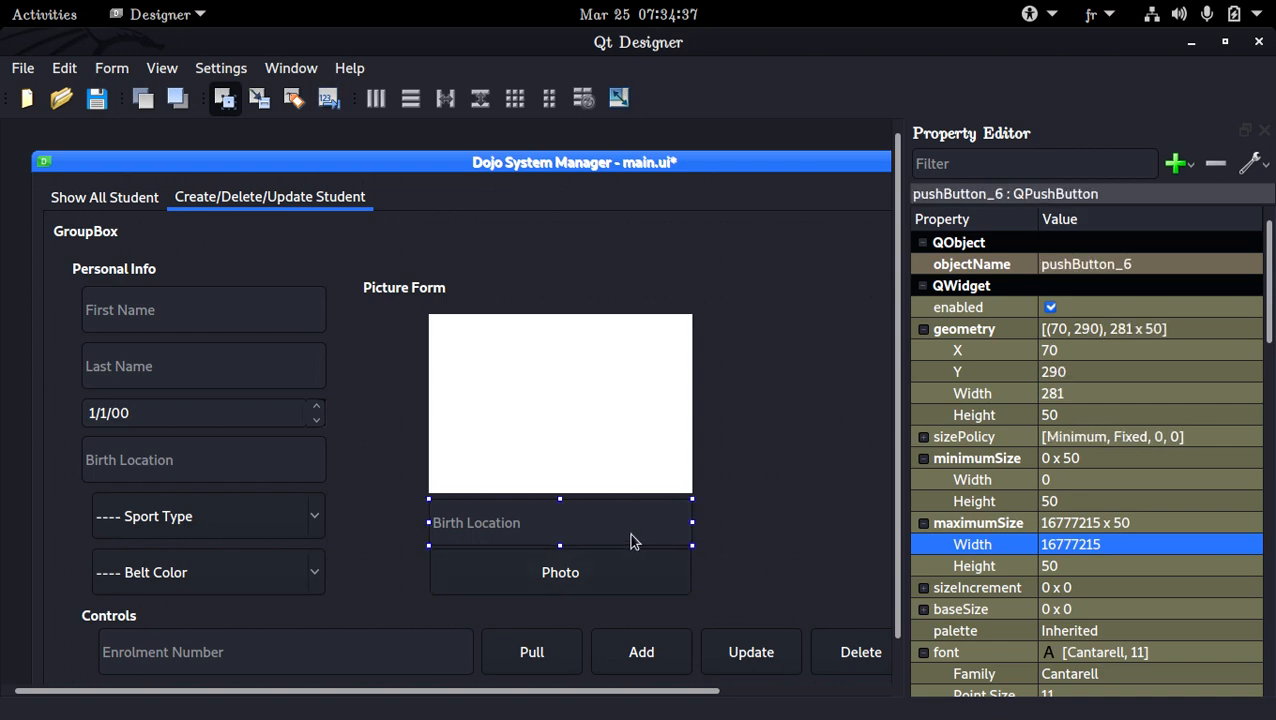
click(500, 588)
Set the placeholder text of the field below the white label to Picutre/path/Photo_1.png
click(540, 528)
scroll(1085, 552, down, 15)
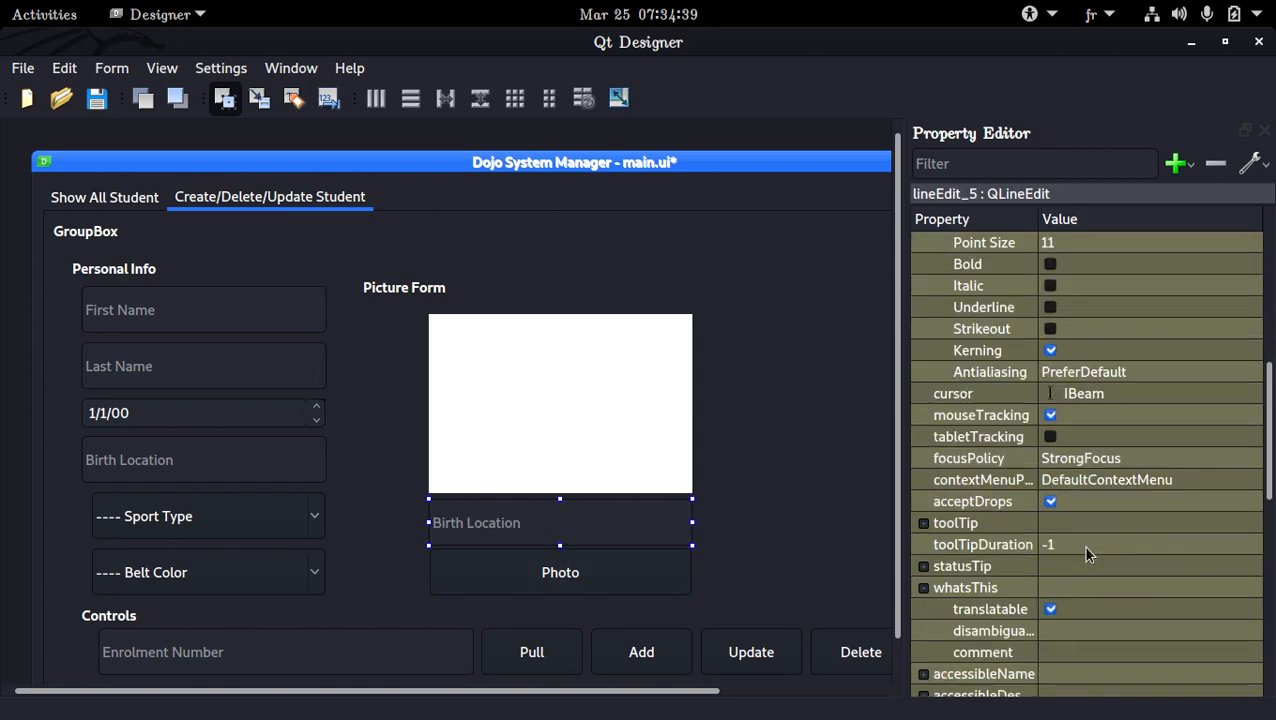
click(1091, 568)
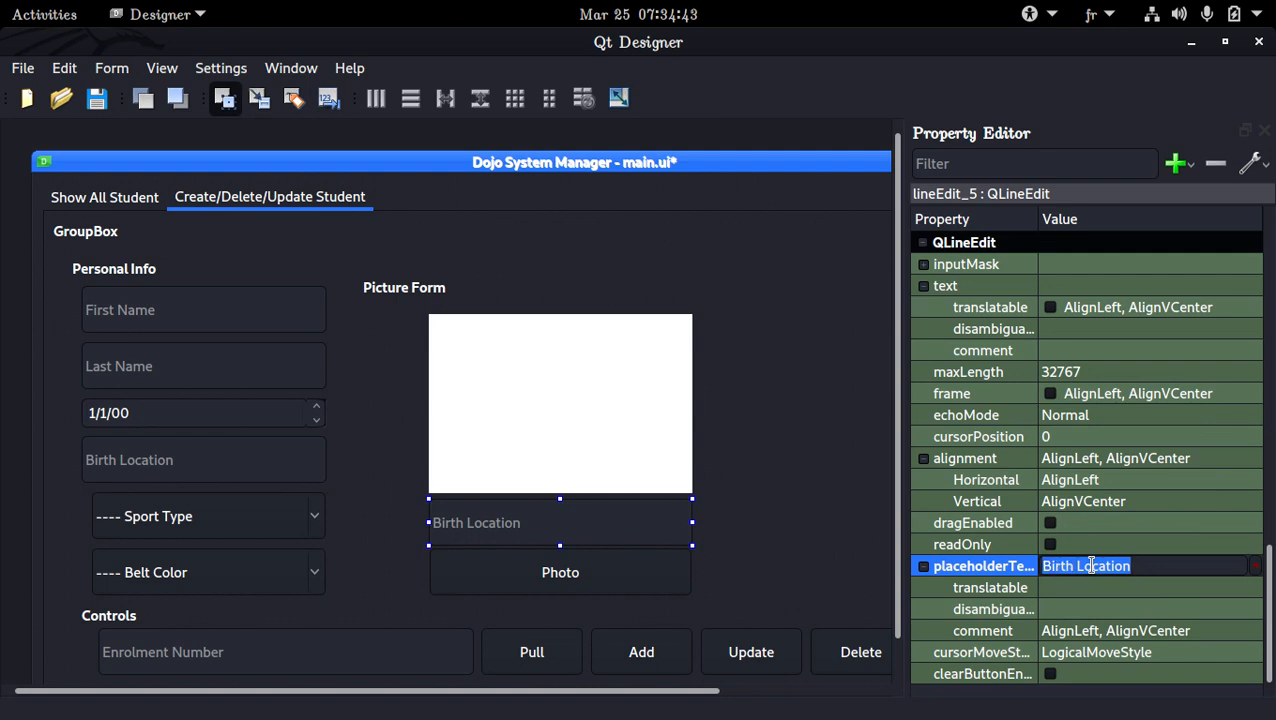
text(Picu)
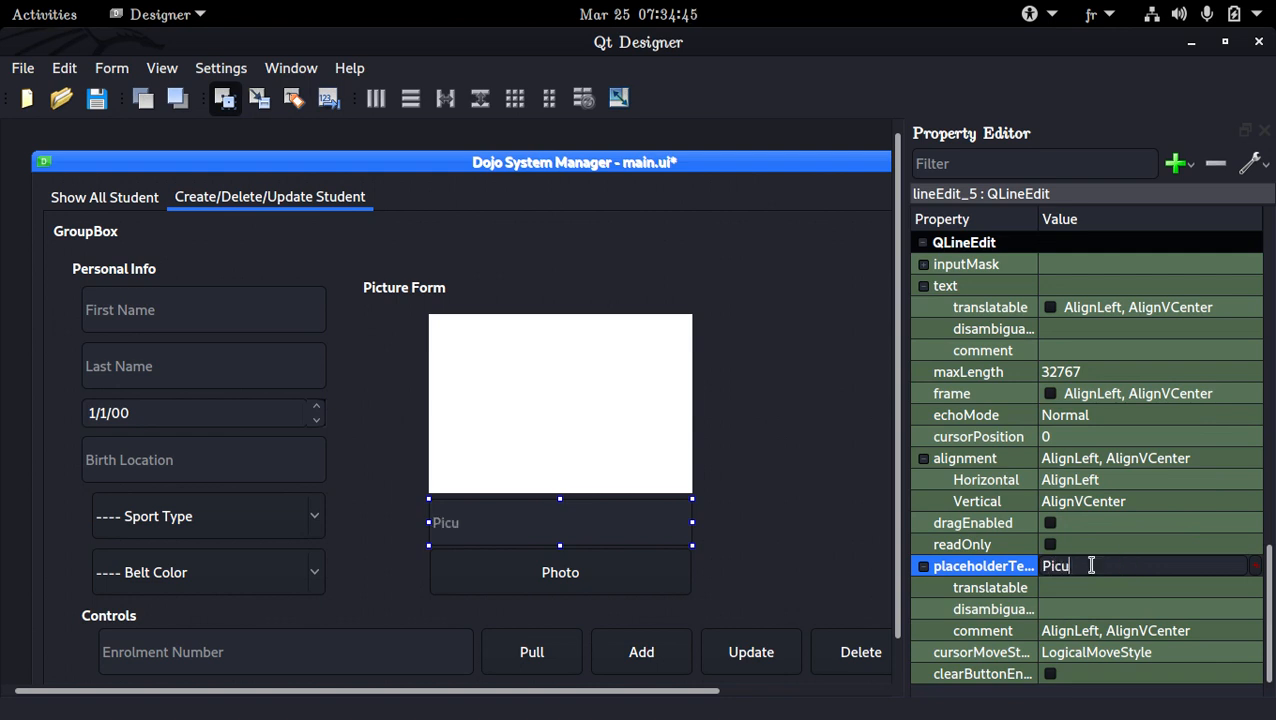
text(tre/path)
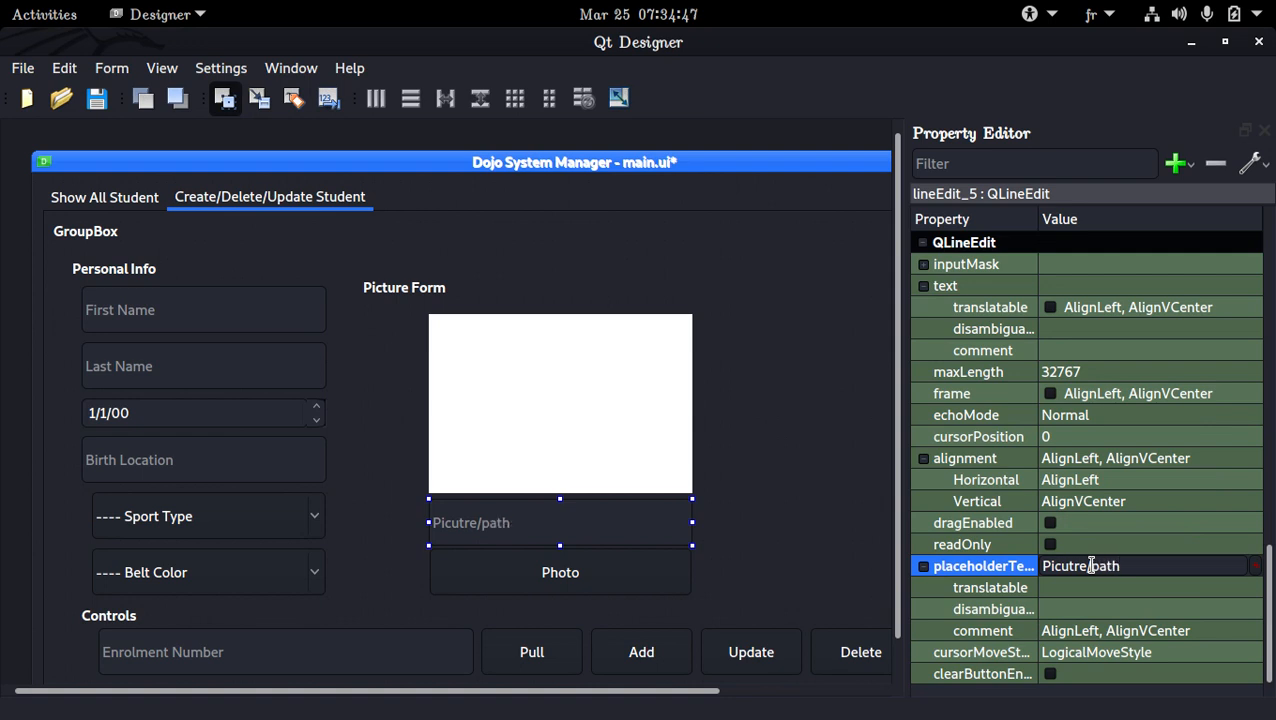
text(/)
key(BackSpace)
text(/8)
key(BackSpace)
text(Photo)
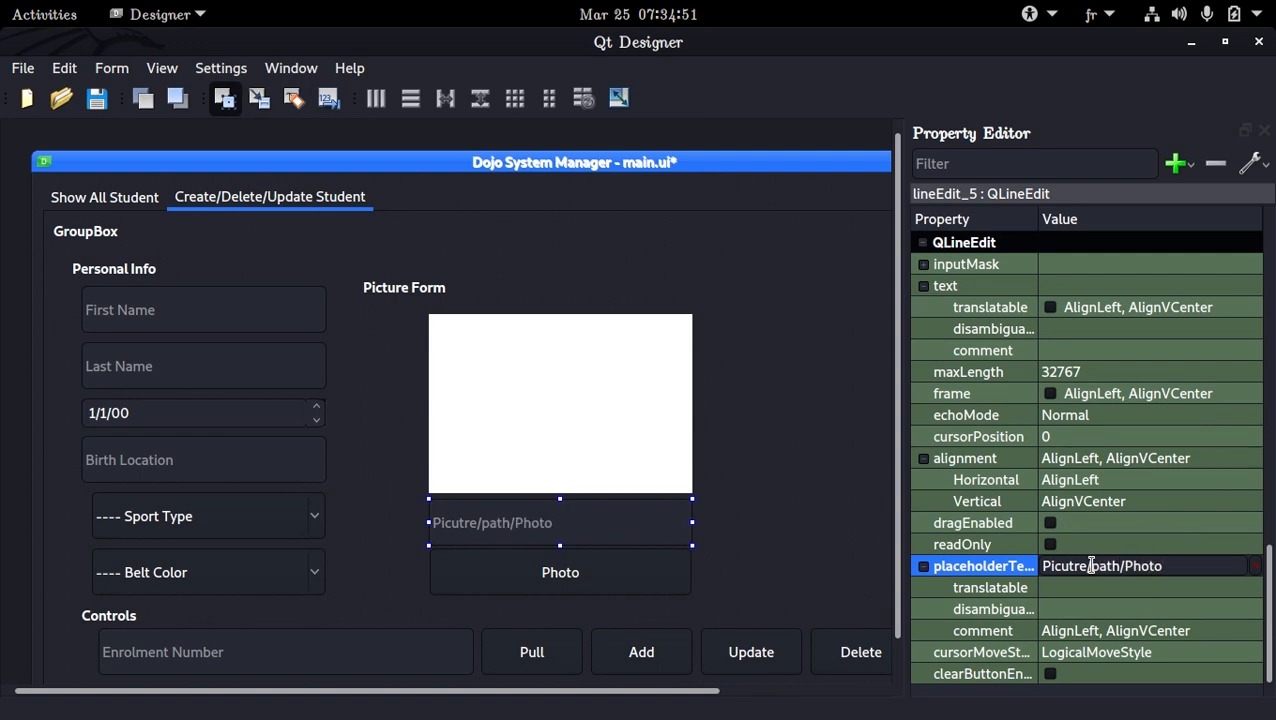
text(_1.png)
key(Return)
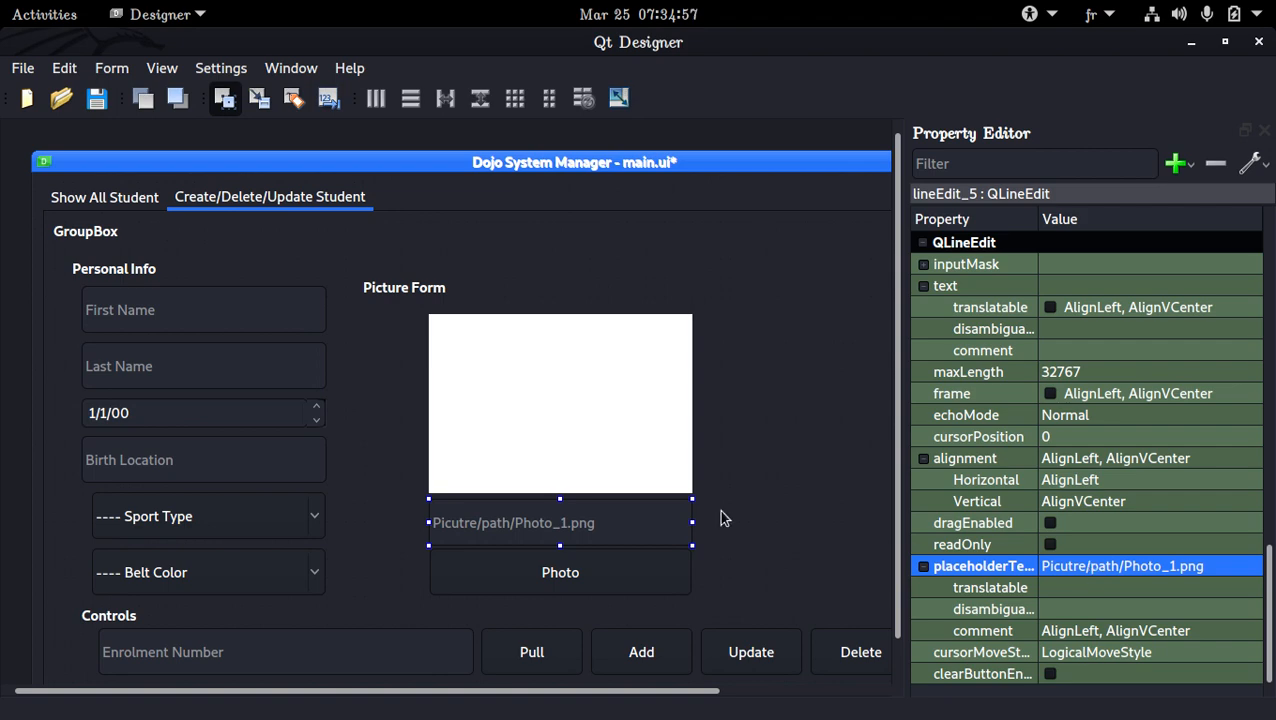
Replace the first folder in the picture field's placeholder so that it reads /home/user/path/Photo_1.png
click(744, 436)
click(553, 516)
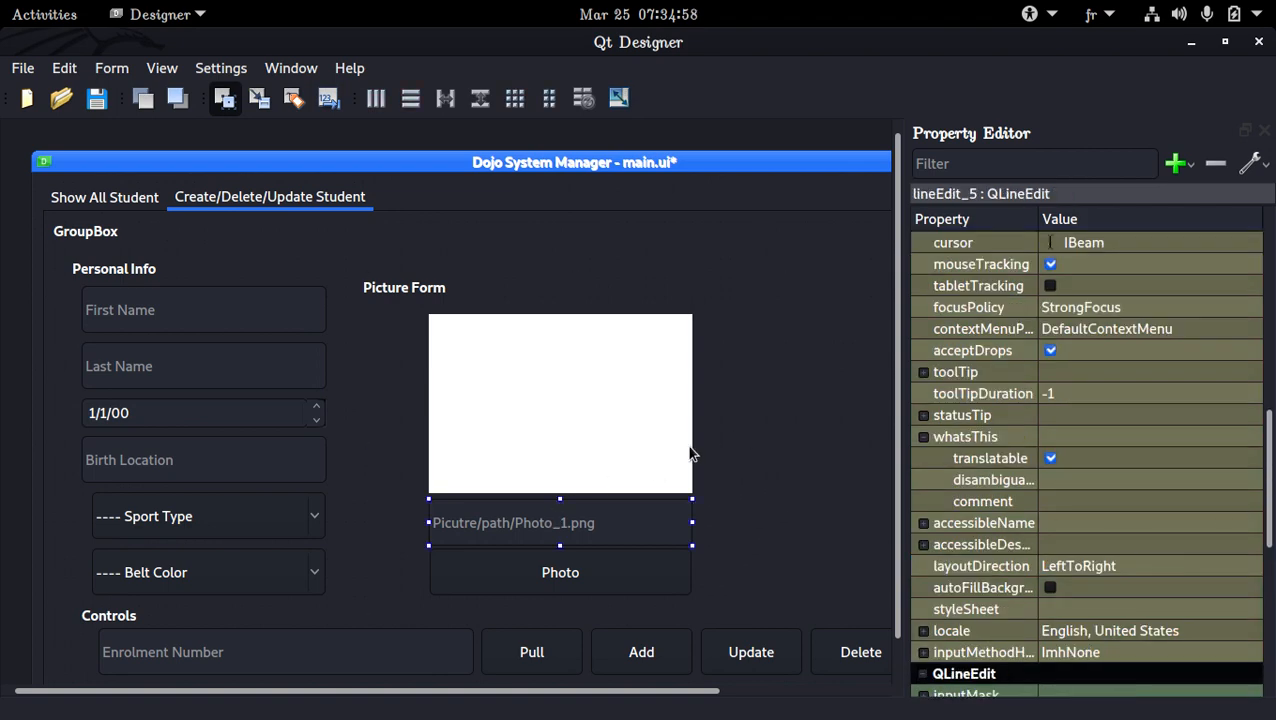
double_click(578, 516)
click(743, 487)
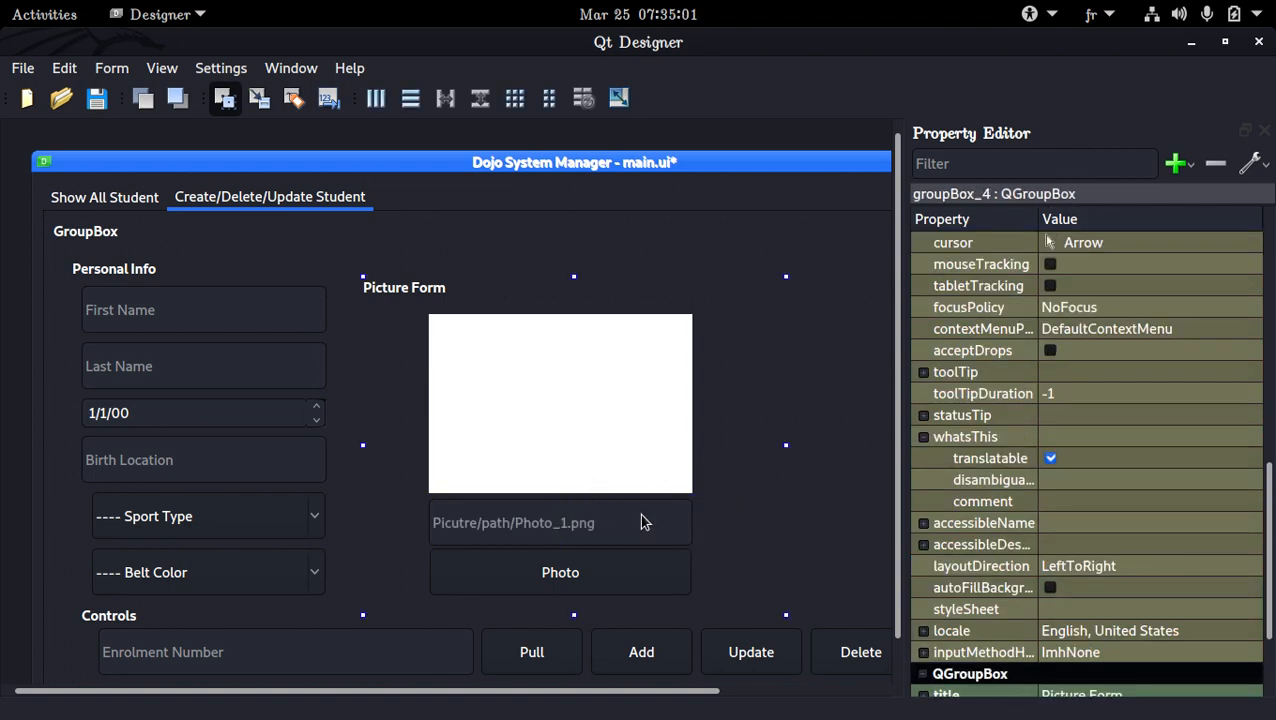
click(646, 521)
double_click(1075, 565)
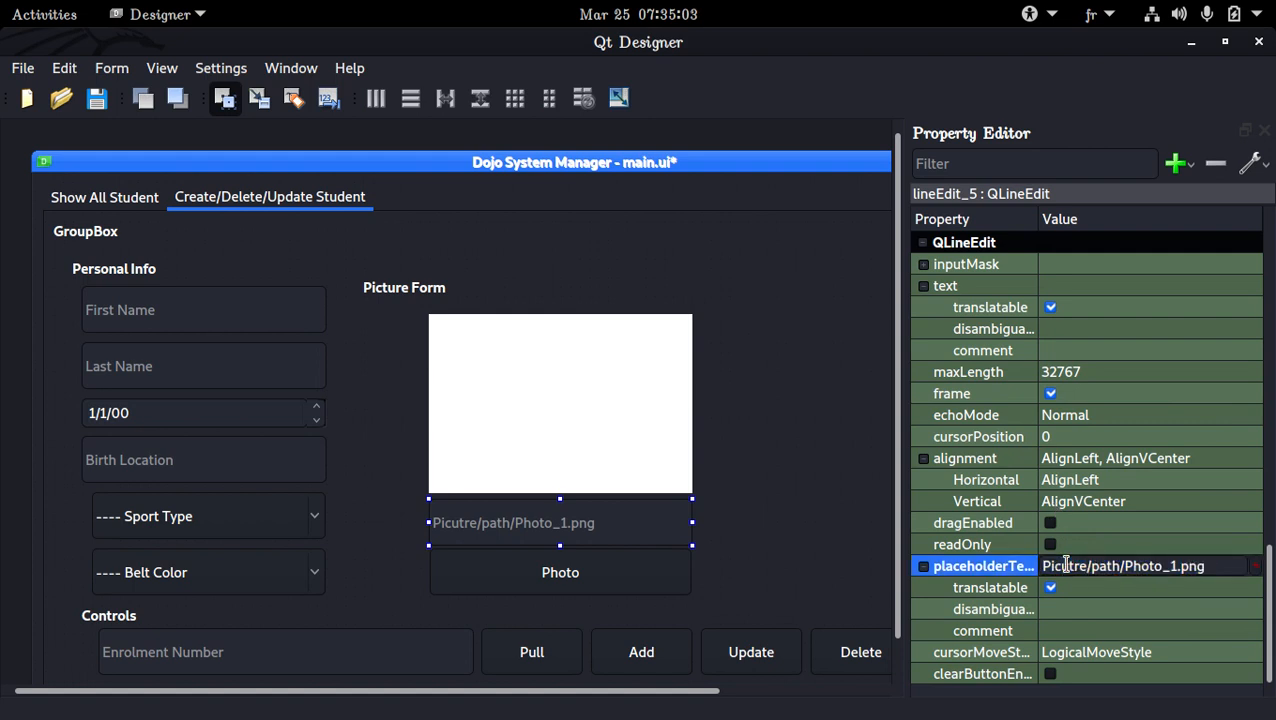
text(home)
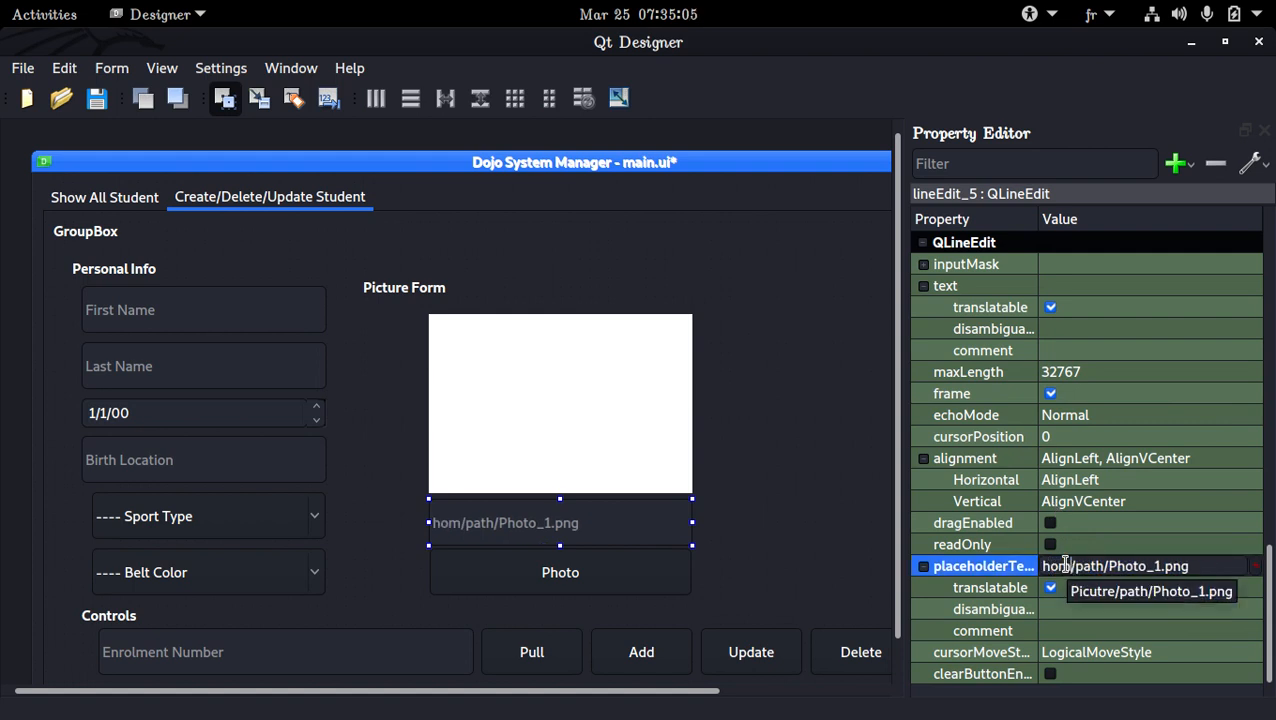
key(BackSpace)
key(BackSpace)
key(BackSpace)
key(BackSpace)
text(/)
key(BackSpace)
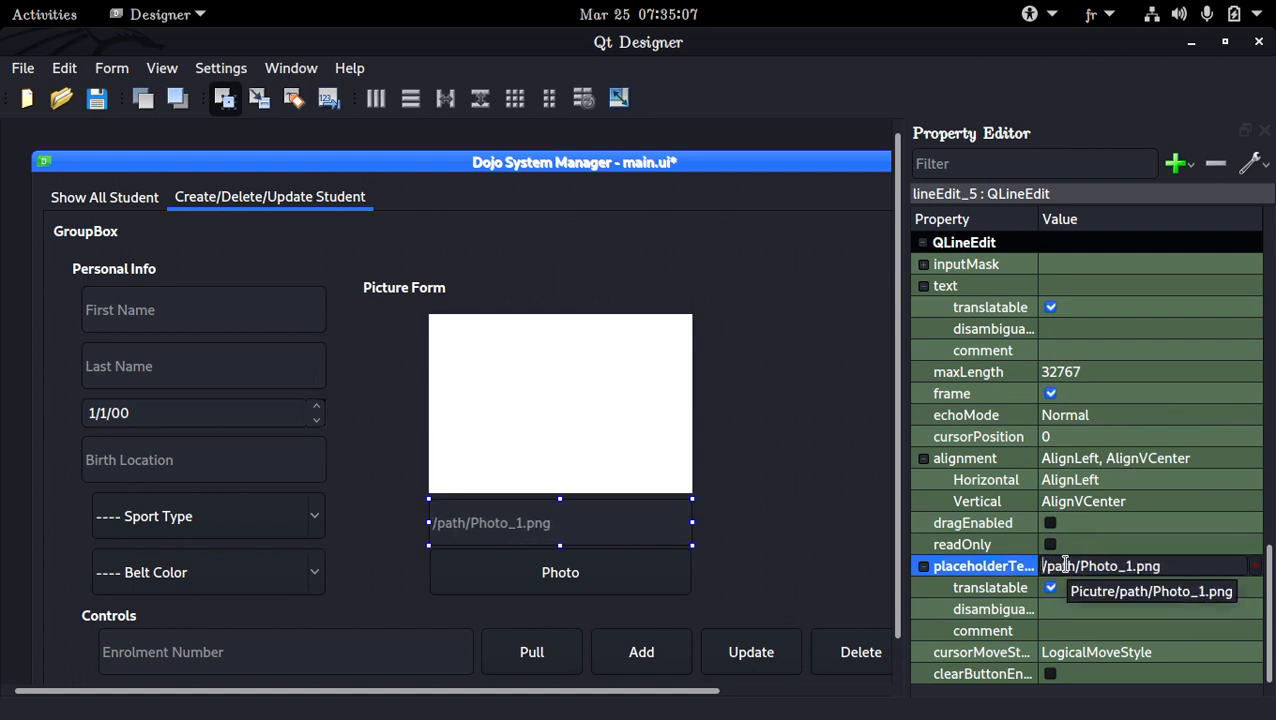
text(/)
text(home)
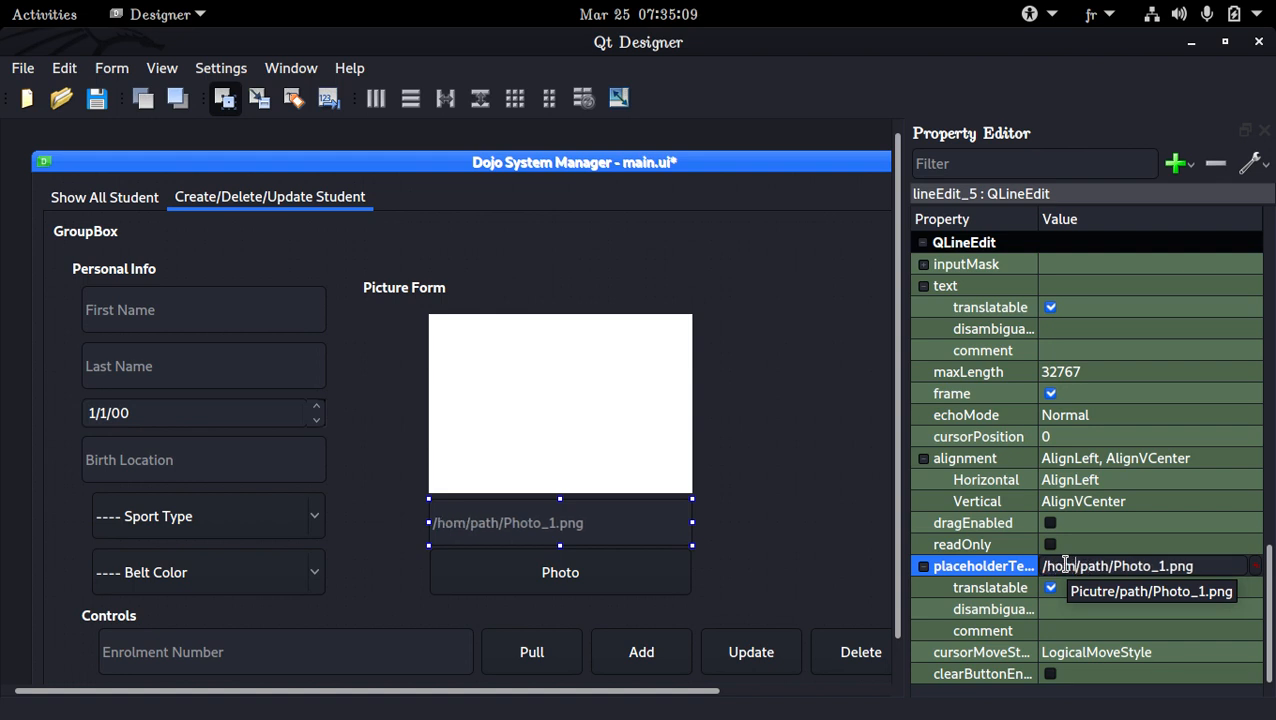
text(/user)
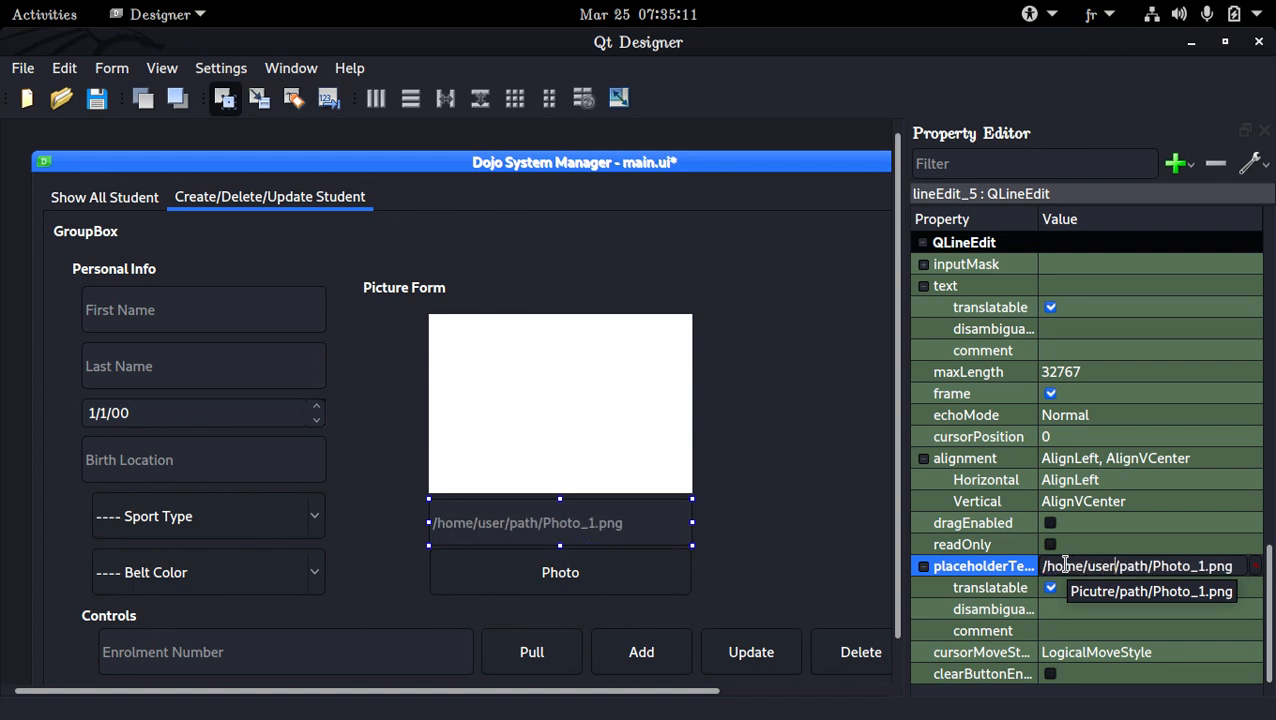
click(749, 471)
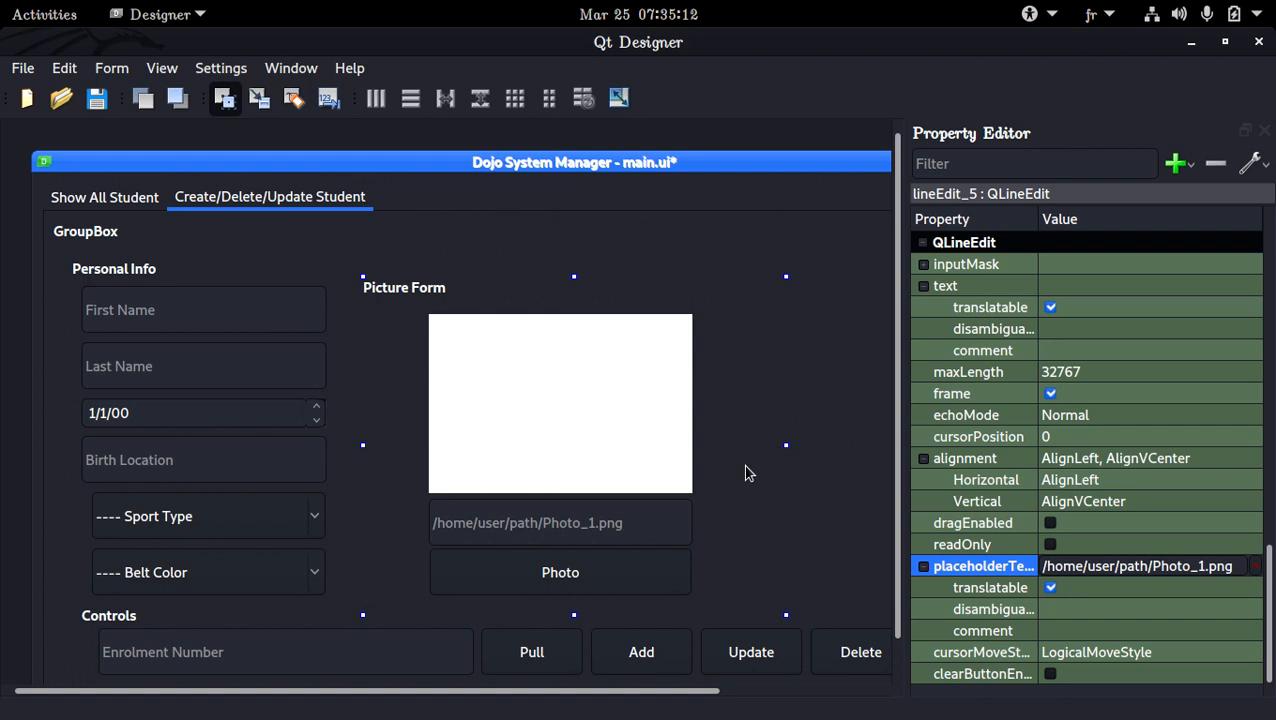
Select the white picture label in the Picture Form group and save the form
click(621, 485)
click(618, 570)
click(603, 465)
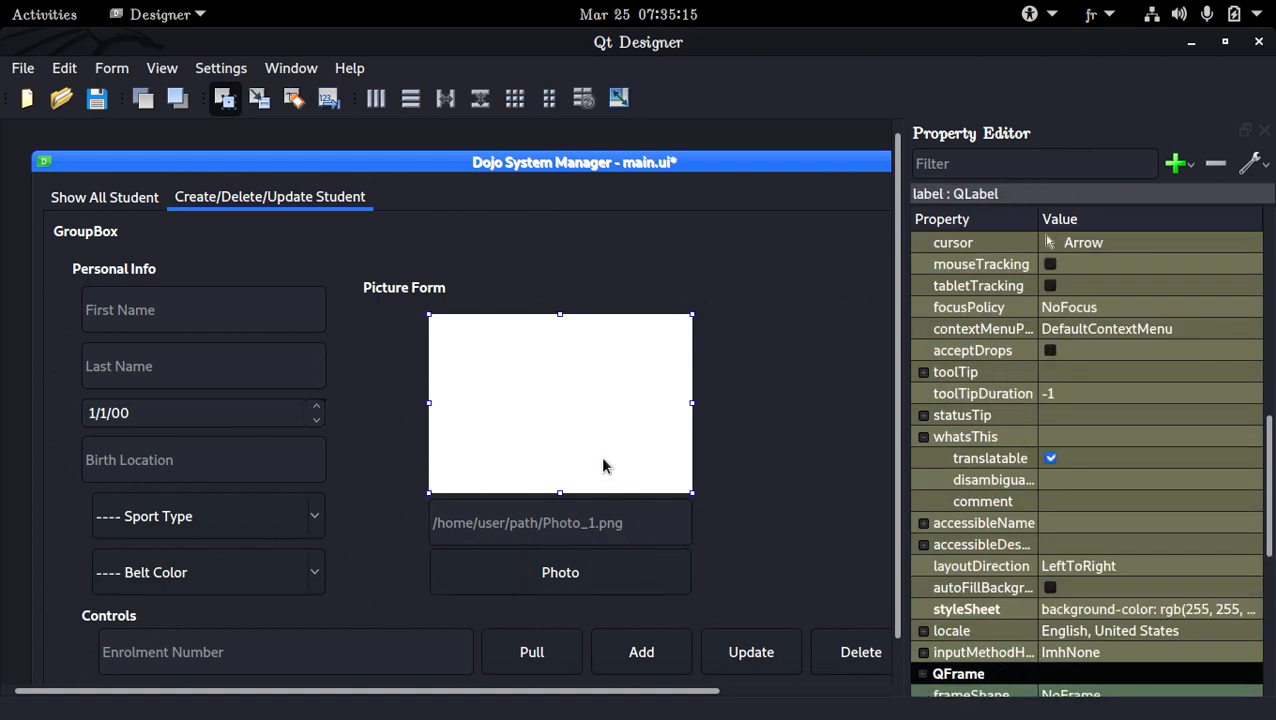
key(ctrl+s)
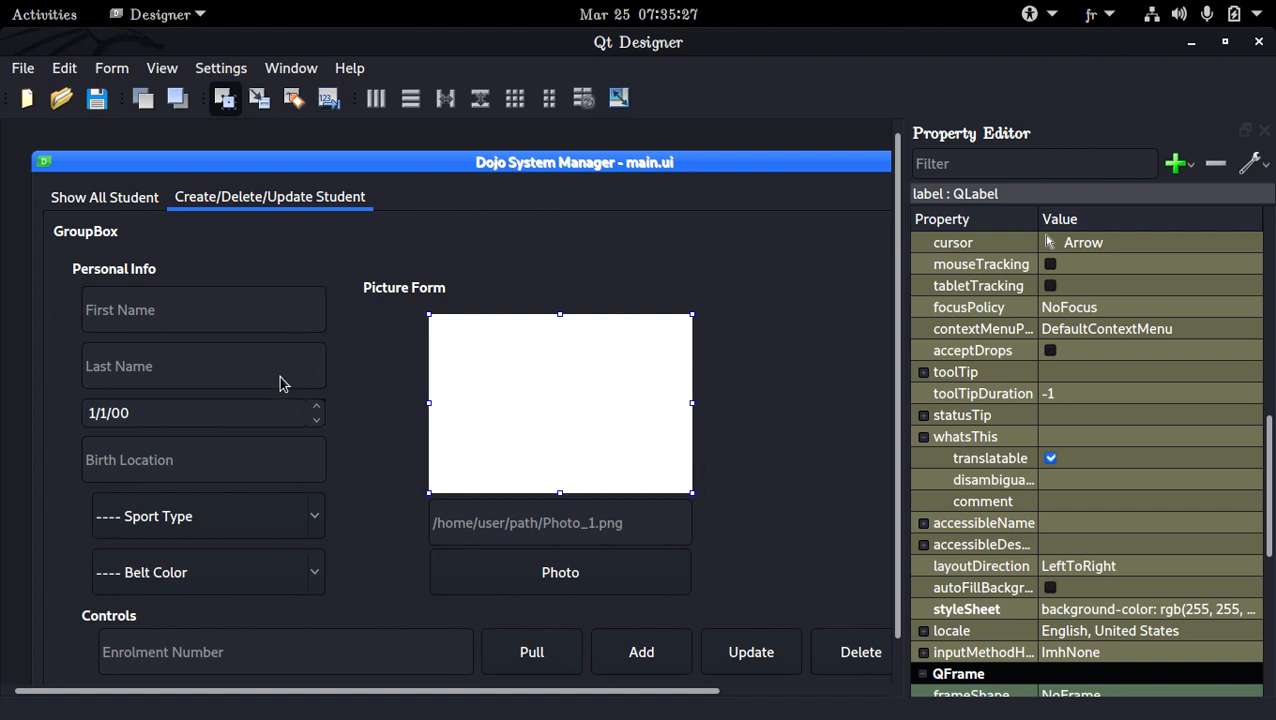
click(266, 412)
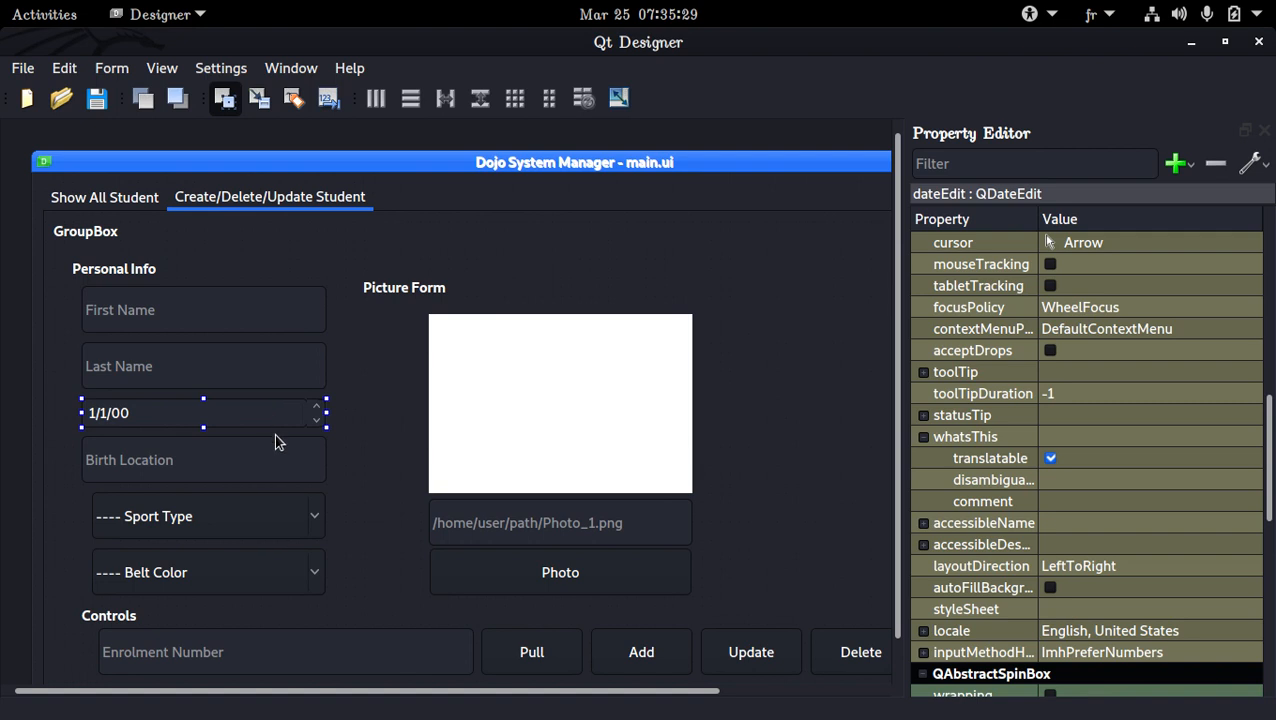
click(263, 460)
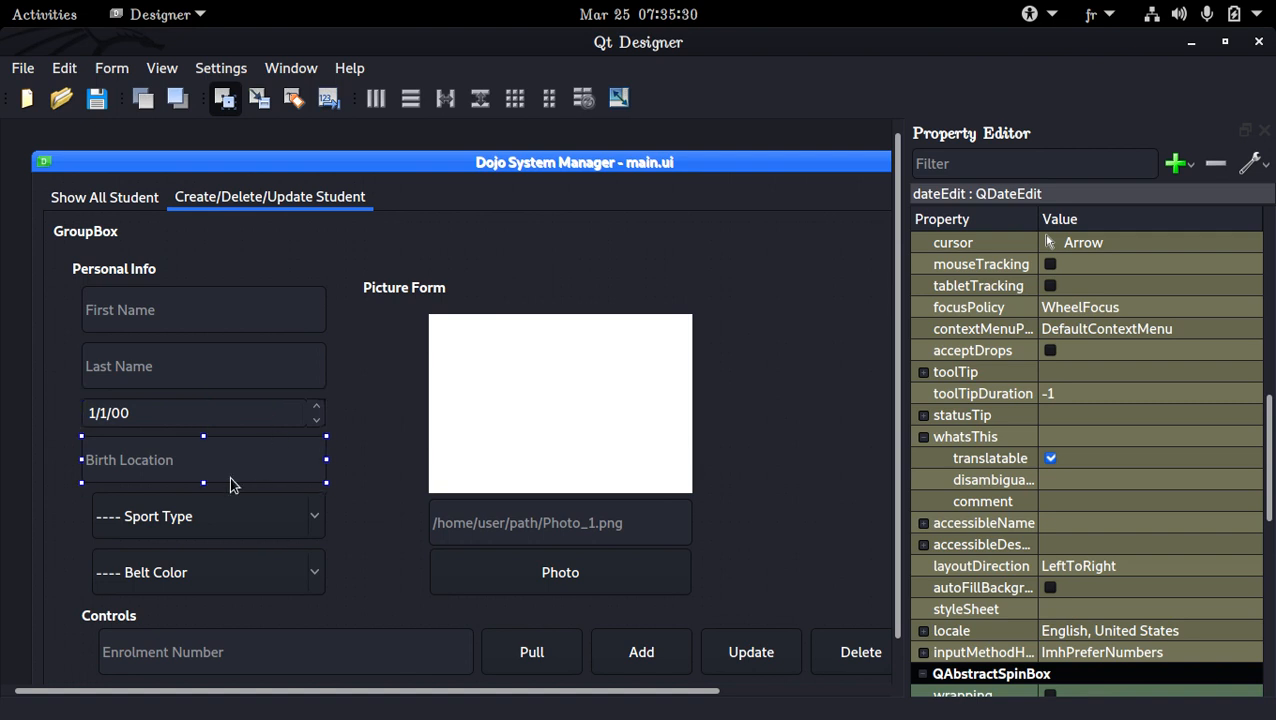
click(247, 534)
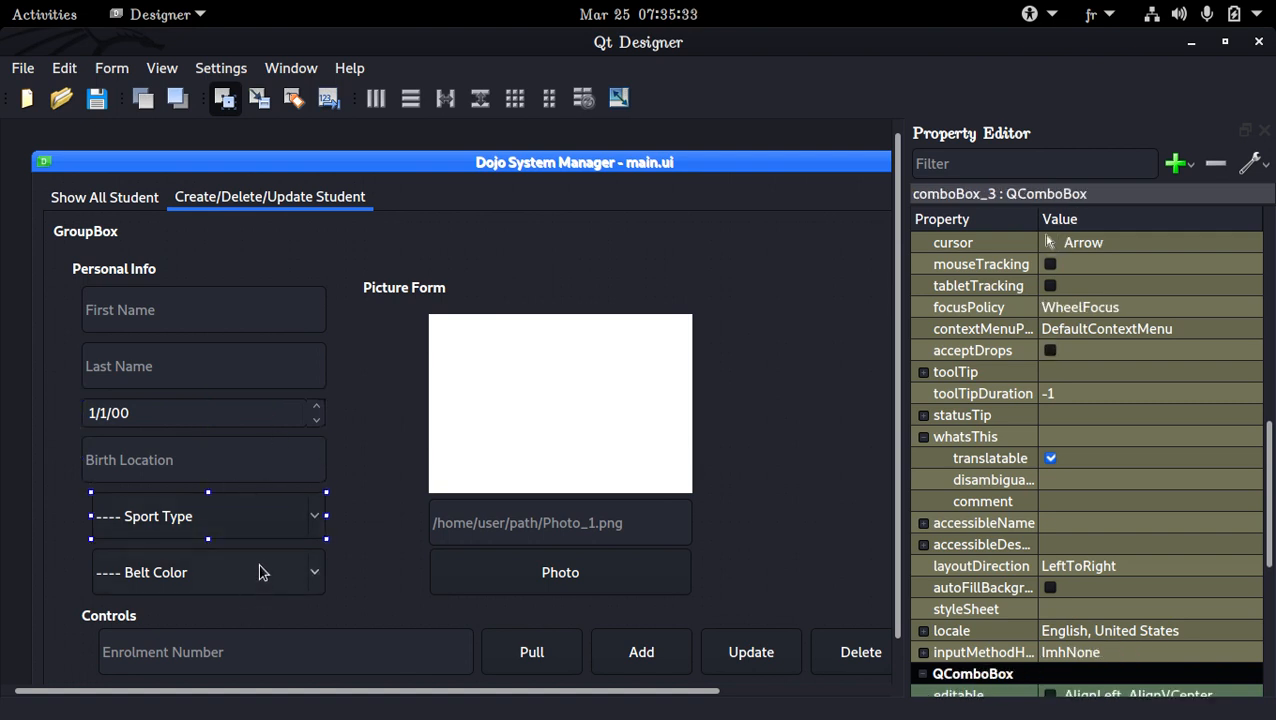
click(259, 572)
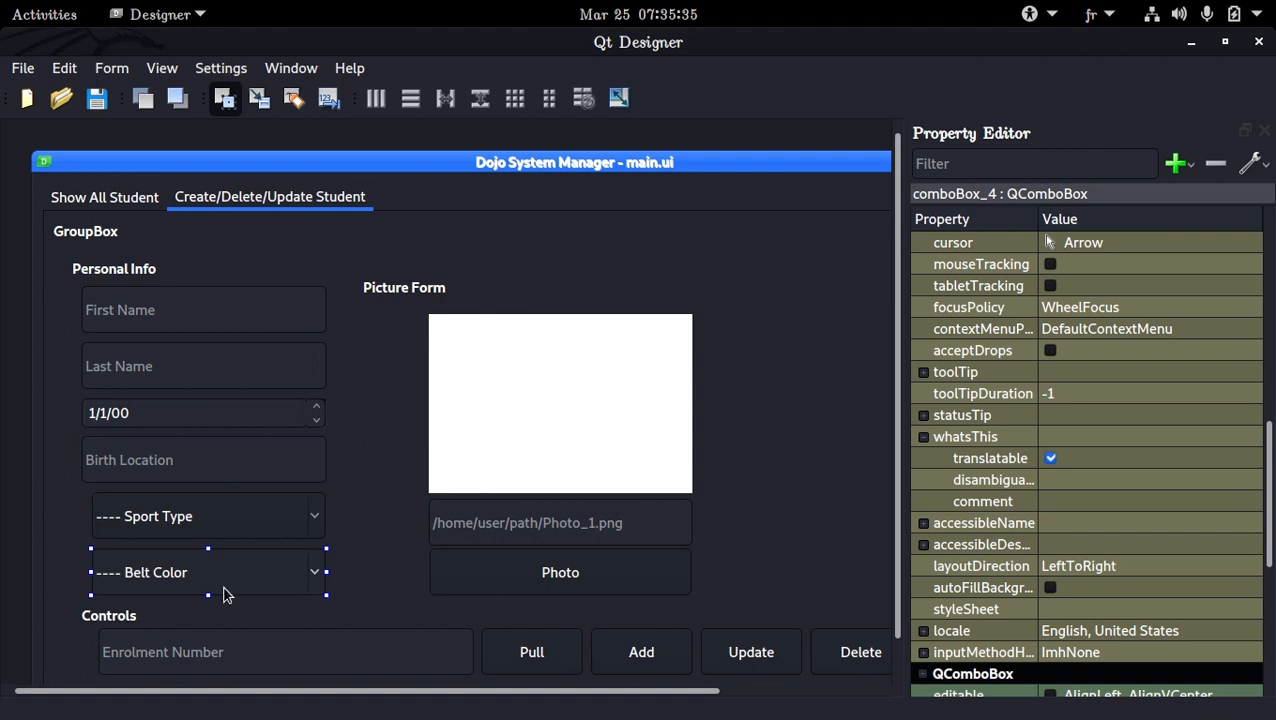
click(201, 608)
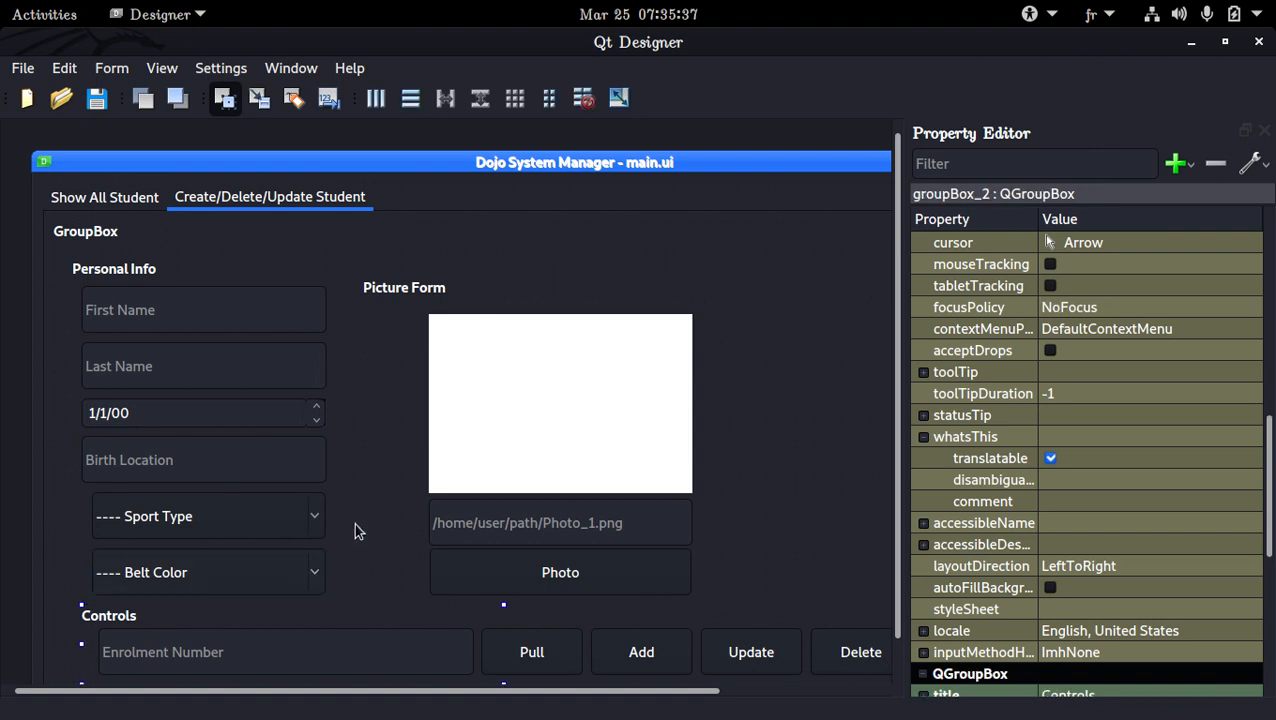
click(327, 549)
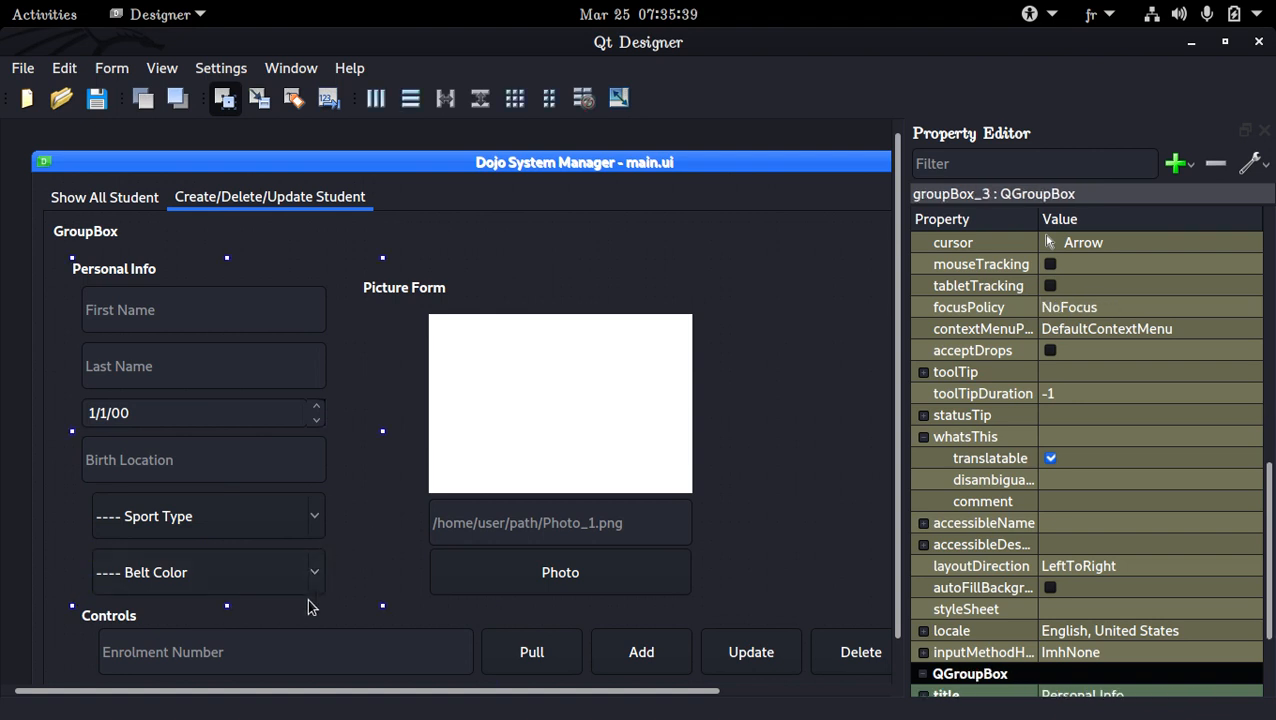
Extend the form's bottom edge downward in two passes to make more room below the Controls group
scroll(311, 602, down, 1)
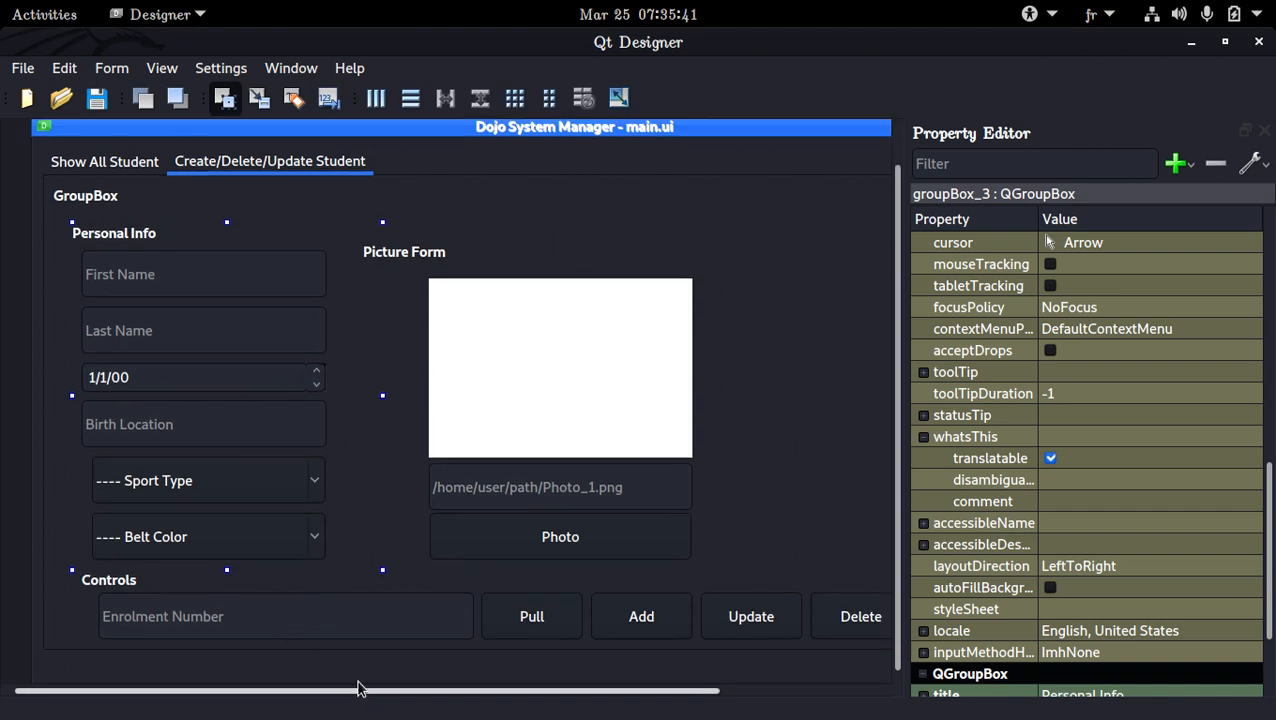
drag(366, 681, 374, 708)
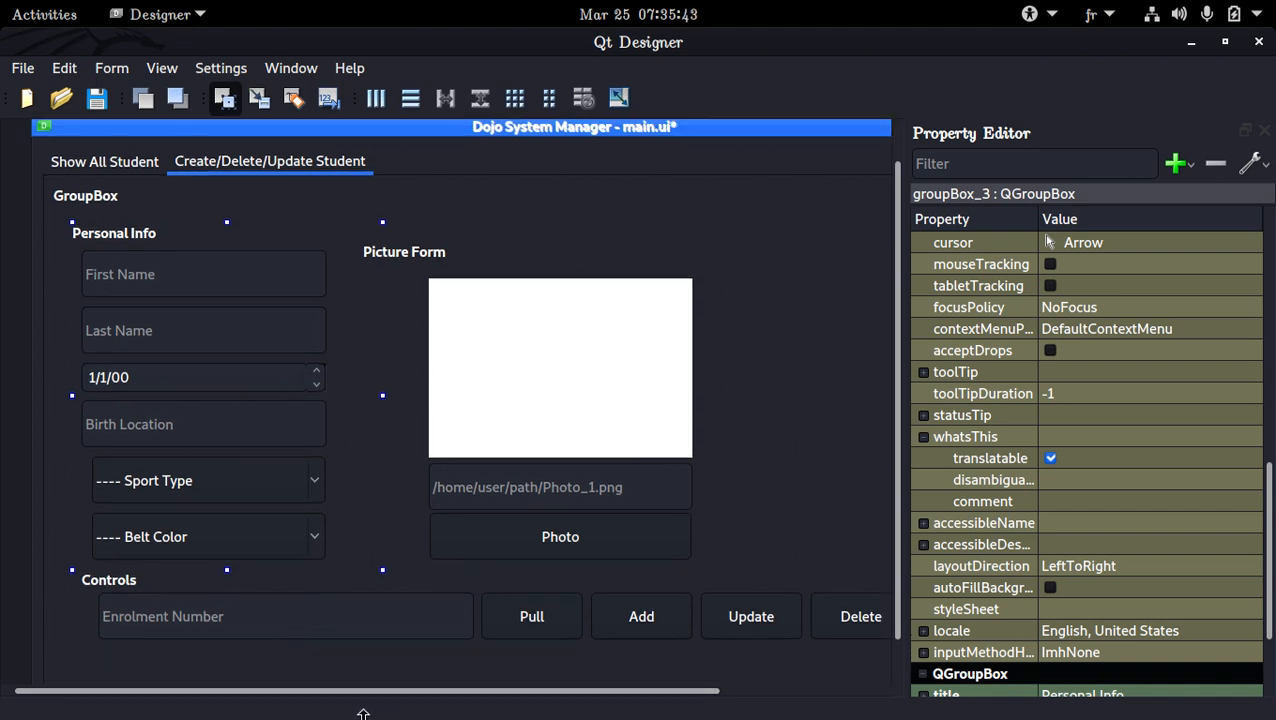
click(426, 588)
scroll(436, 674, down, 1)
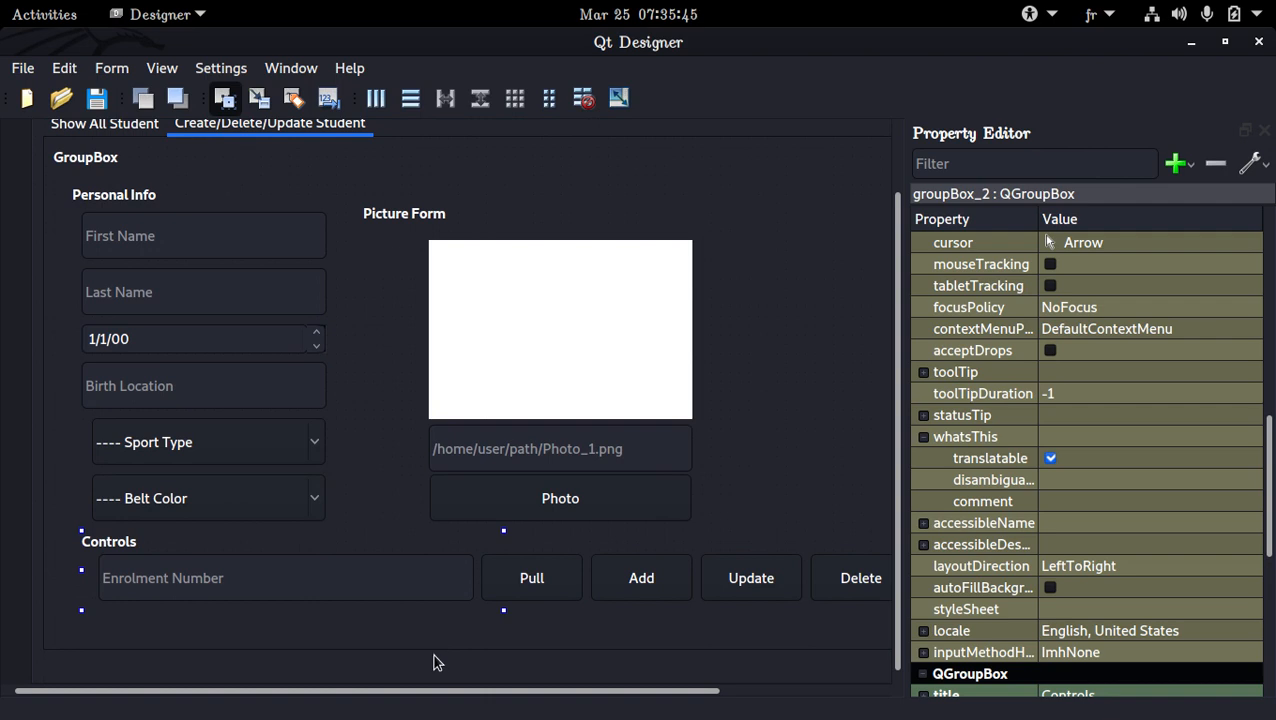
drag(461, 681, 458, 714)
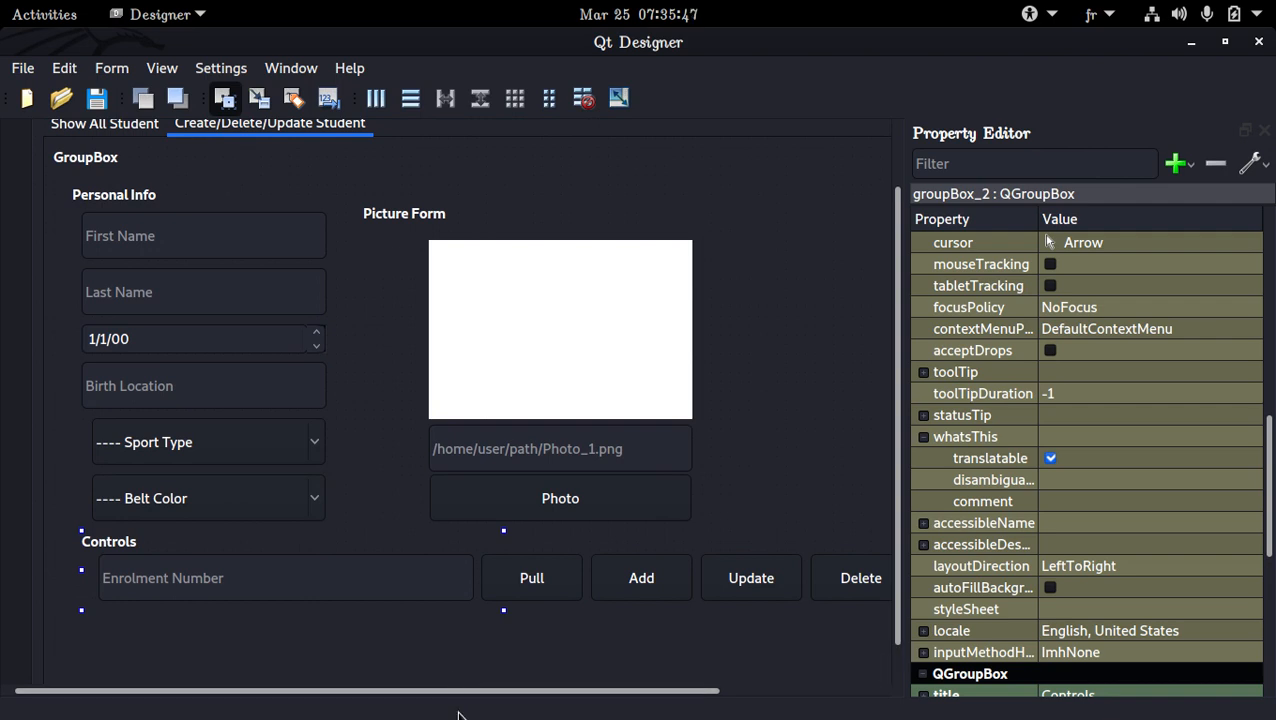
Nudge the Controls group left in line with the Personal Info group and down, leaving a gap beneath Belt Color
key(Left)
key(Down)
key(Down)
key(Down)
key(Down)
key(Down)
key(Down)
key(Down)
key(Down)
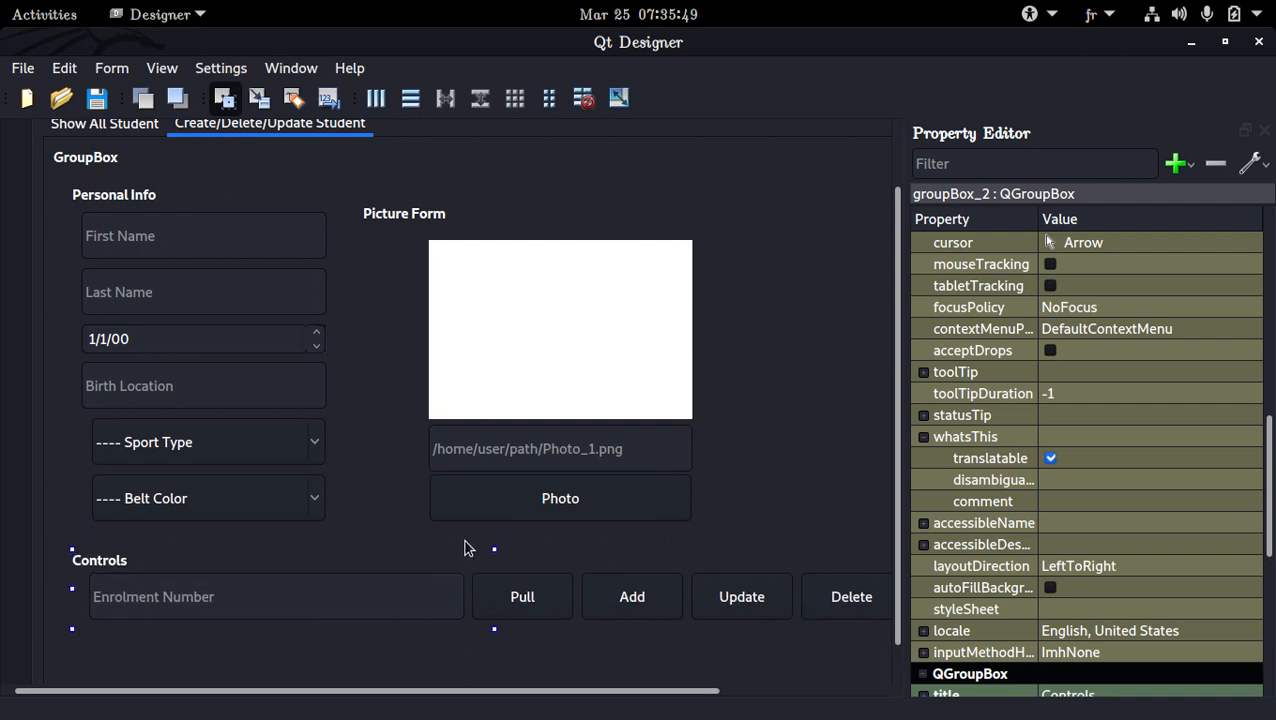
key(Down)
key(Down)
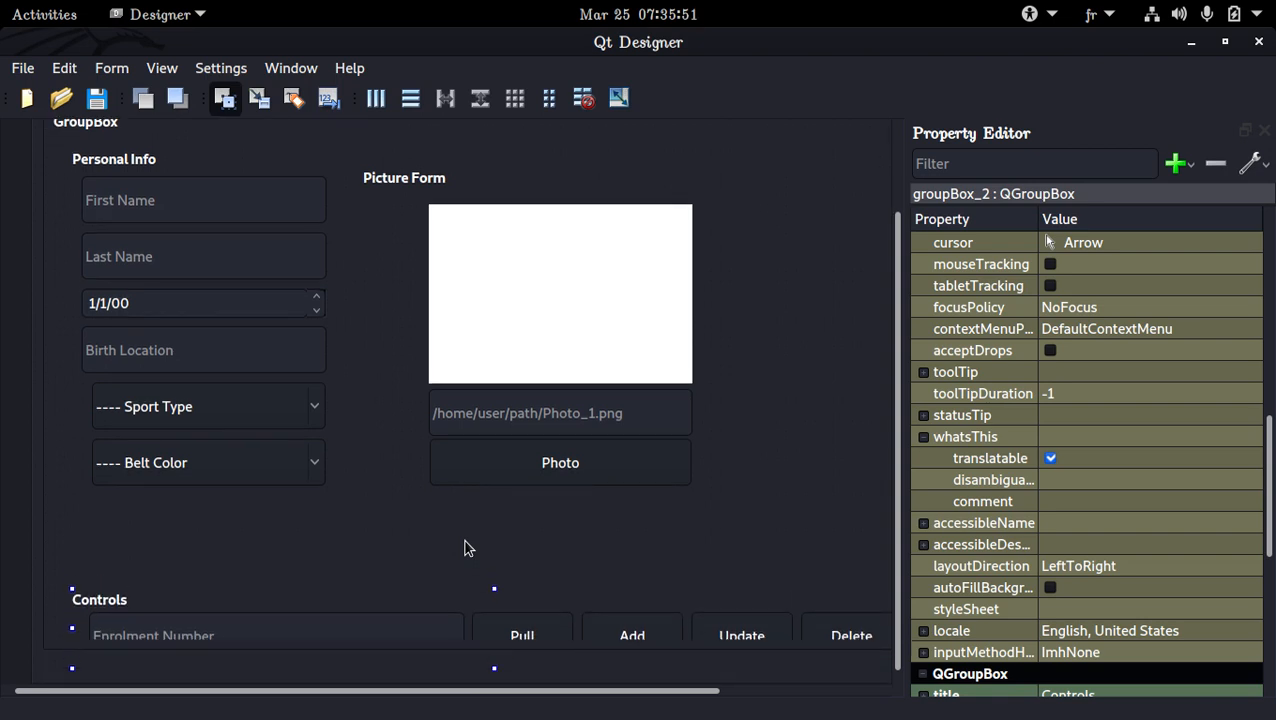
key(Up)
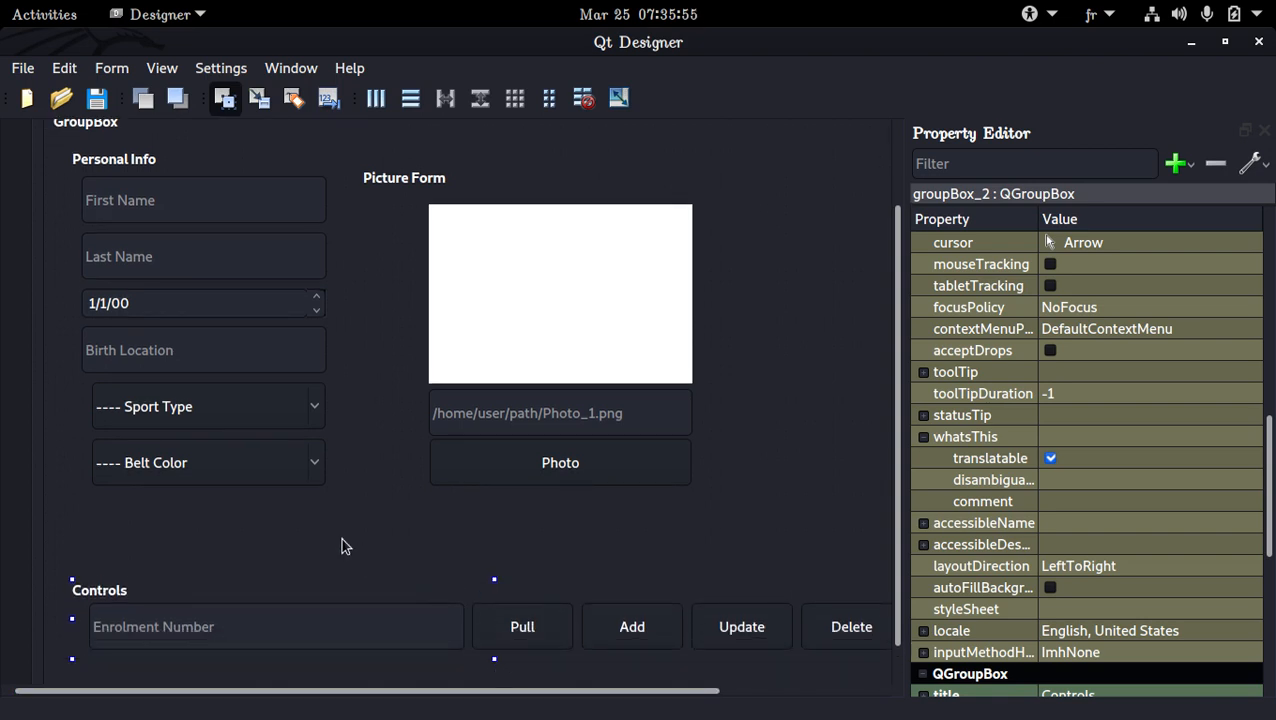
Extend the Personal Info group's bottom edge down to the Controls group
click(248, 495)
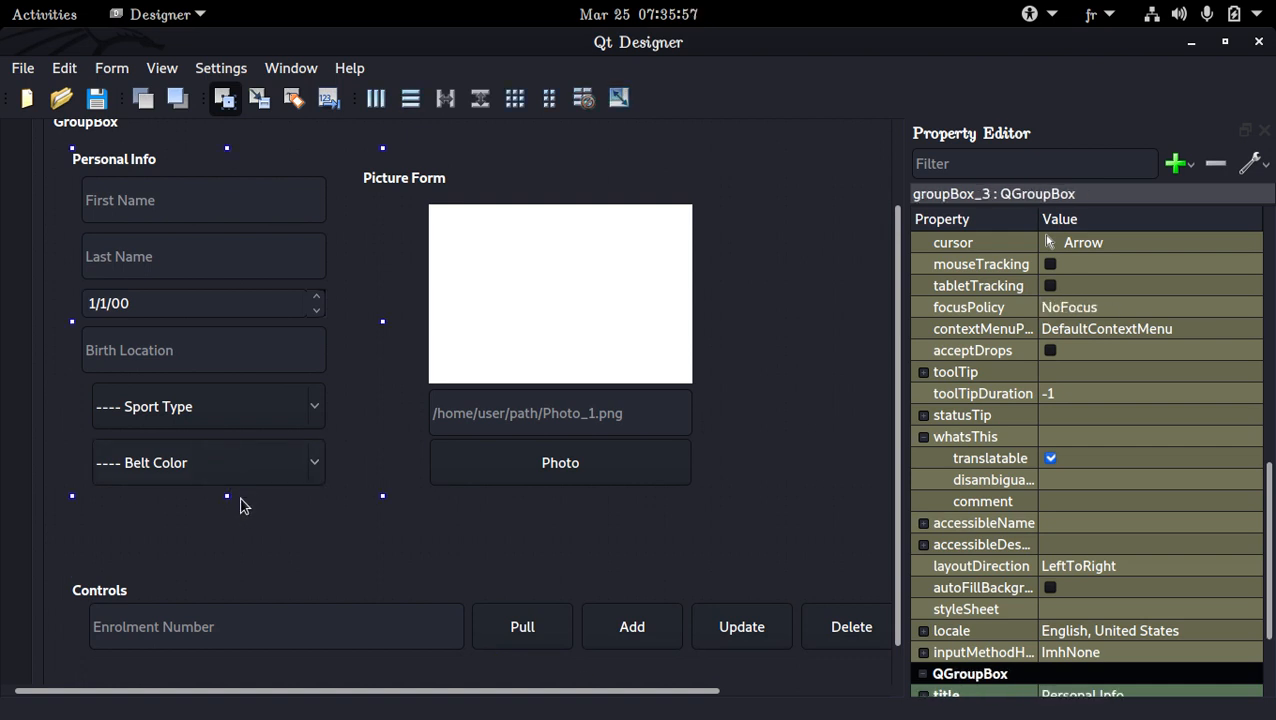
drag(228, 496, 229, 516)
click(239, 490)
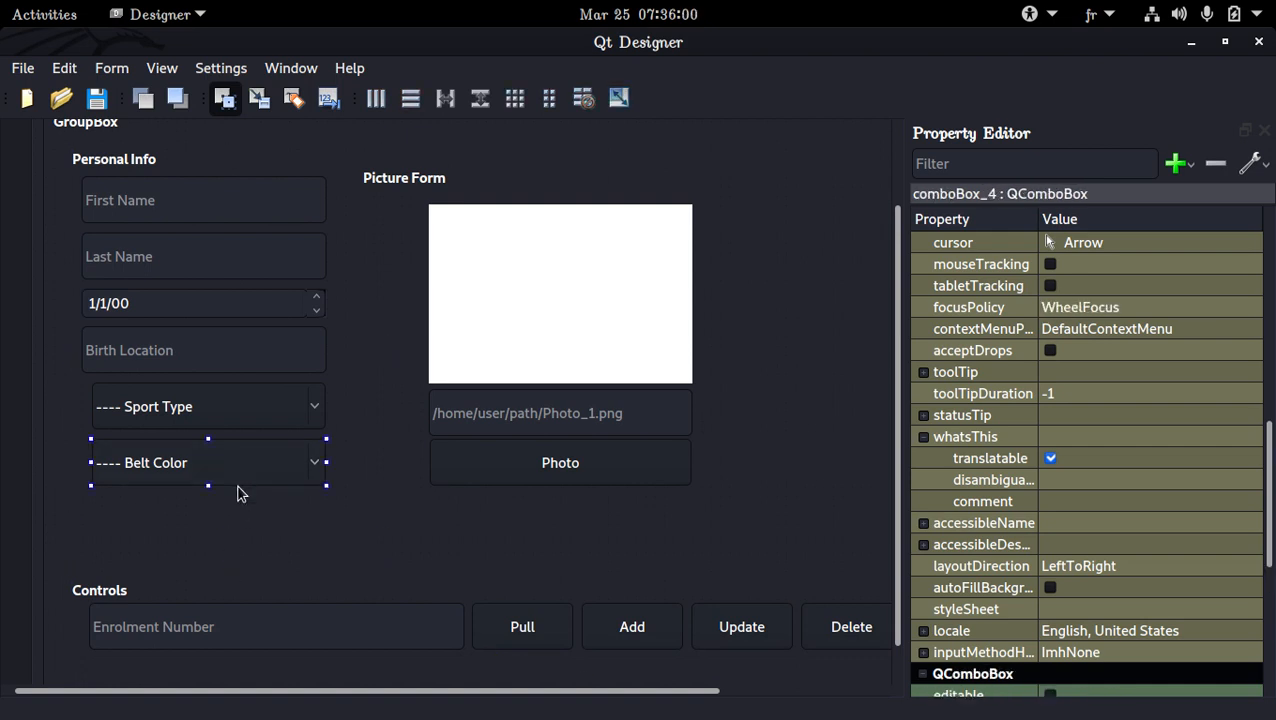
Duplicate the date field within the Personal Info group, placing the copy below Belt Color at X 10, Y 380
click(182, 331)
click(171, 358)
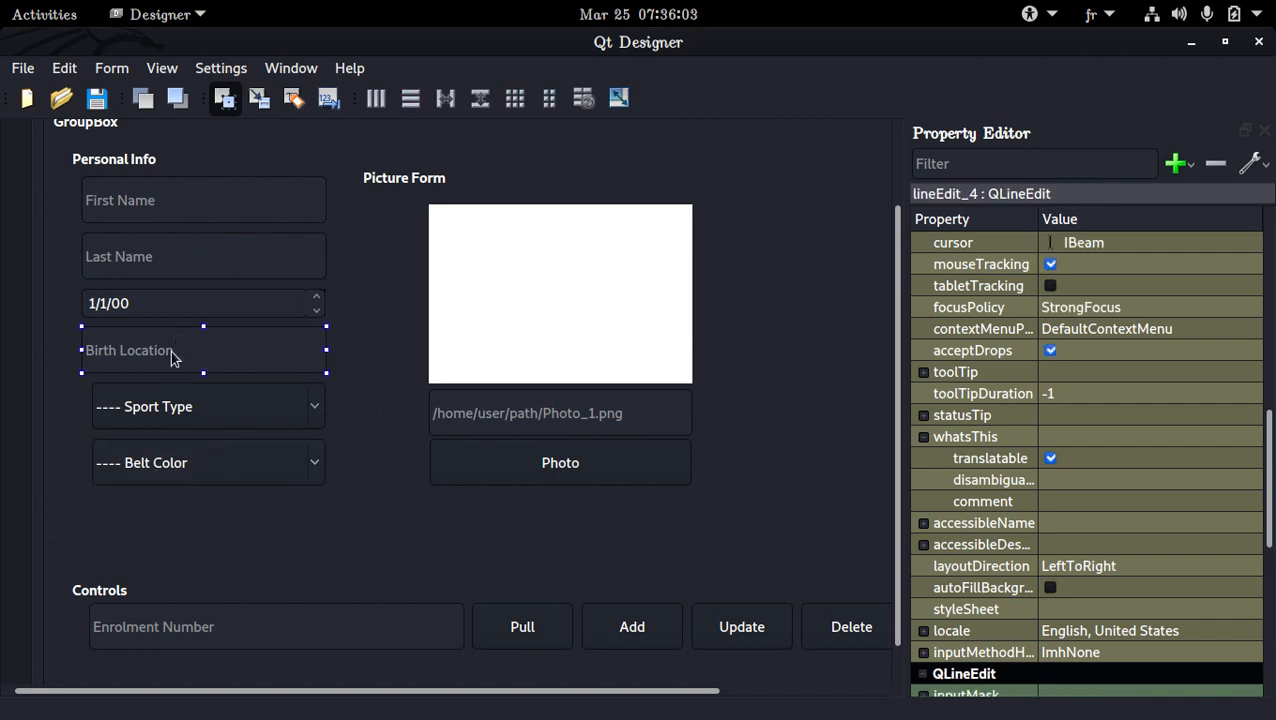
click(197, 313)
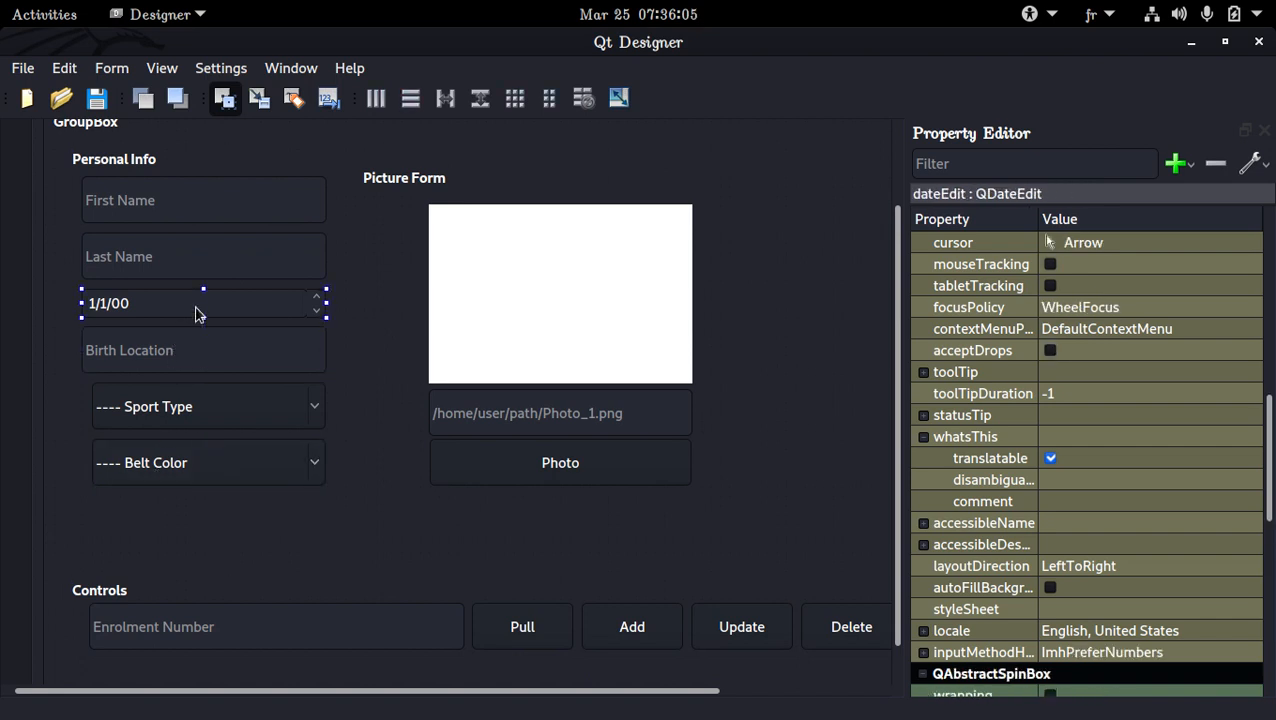
click(138, 501)
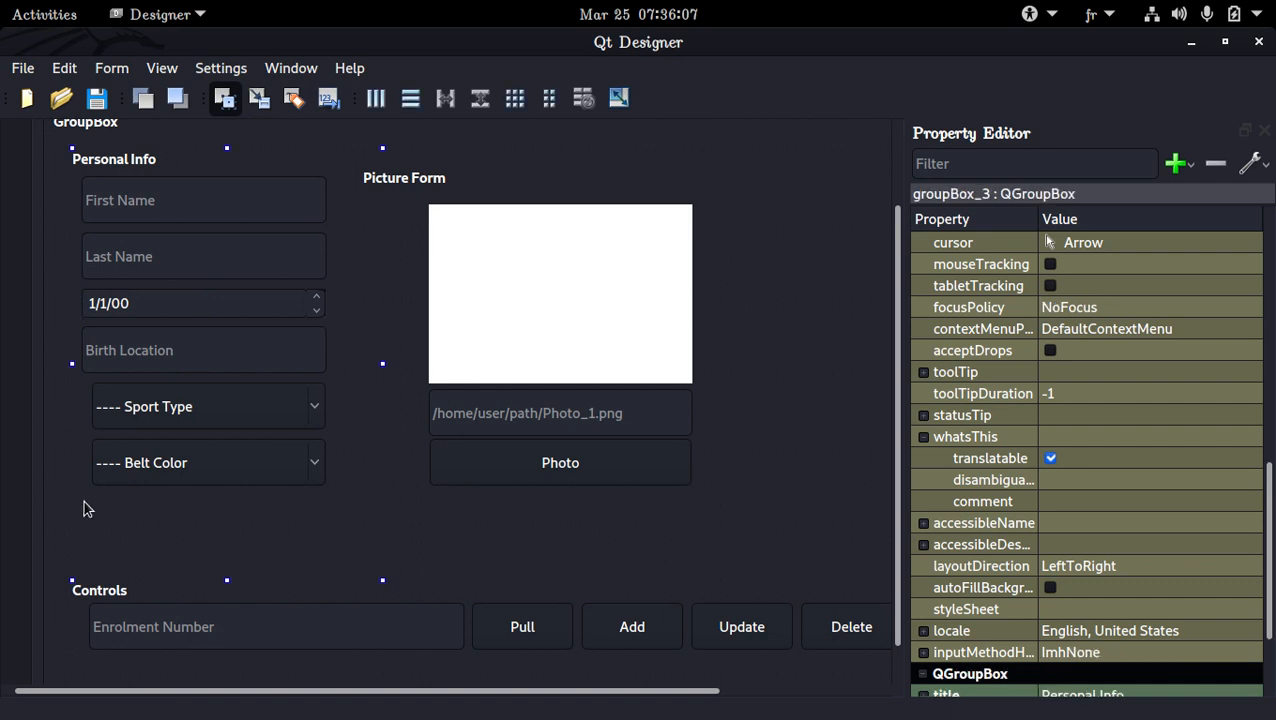
key(ctrl+v)
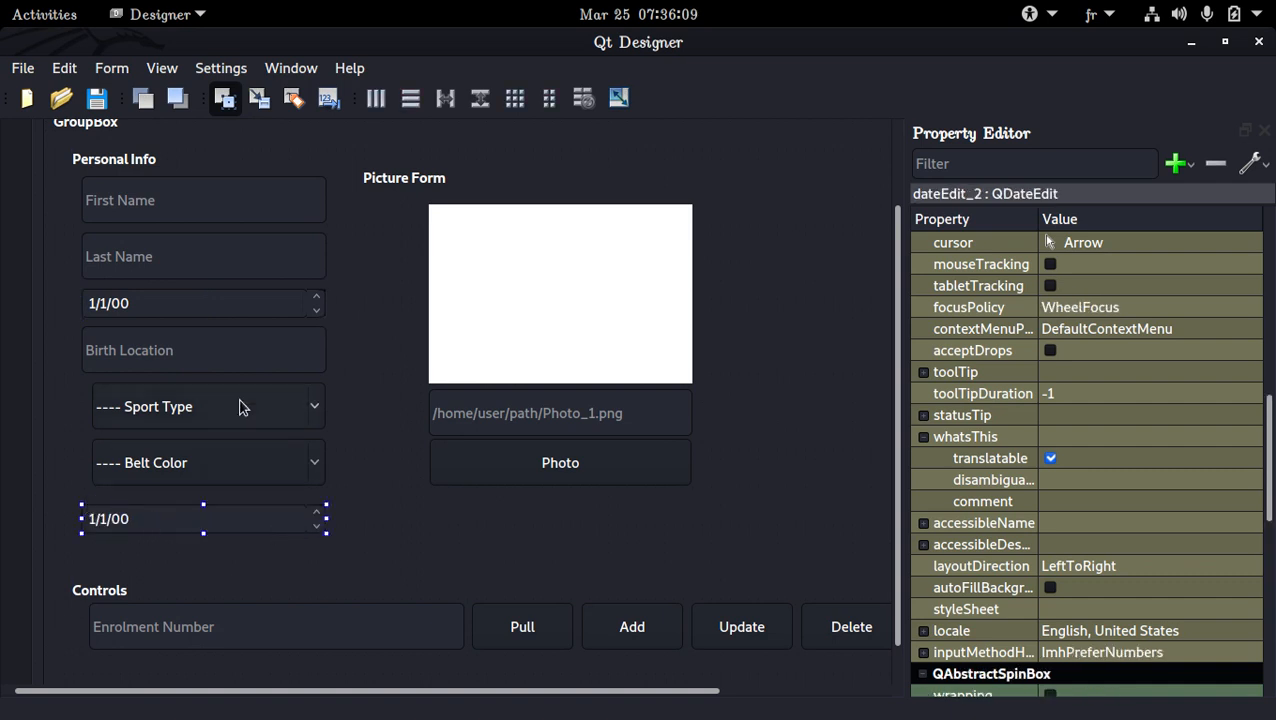
Rename the date field above Birth Location as dateEdit_birth_date
click(247, 314)
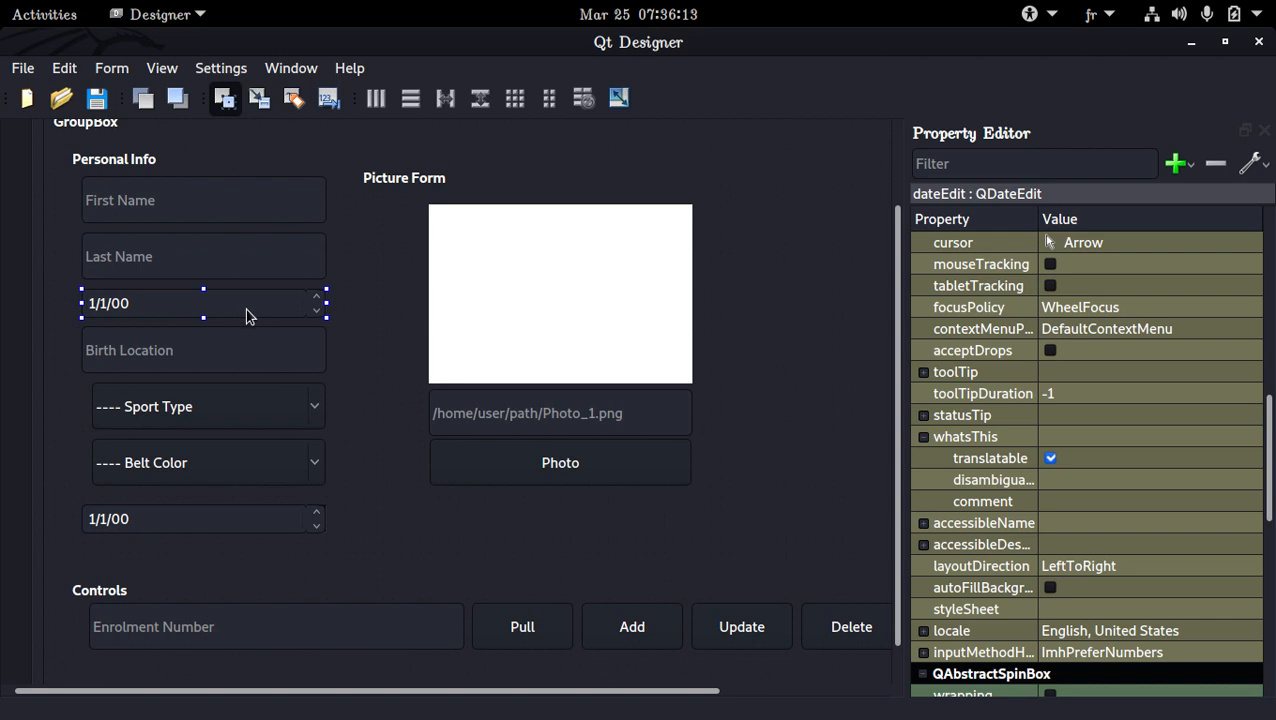
scroll(1135, 294, up, 10)
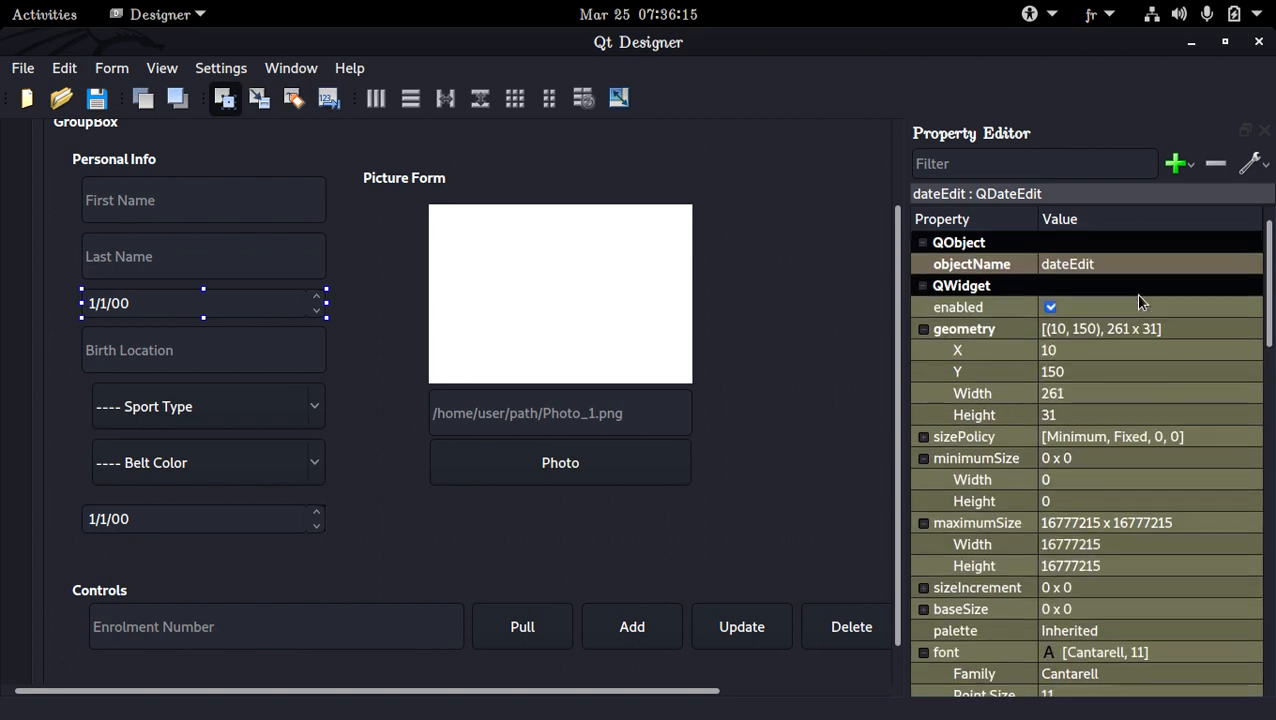
click(1145, 263)
click(1145, 266)
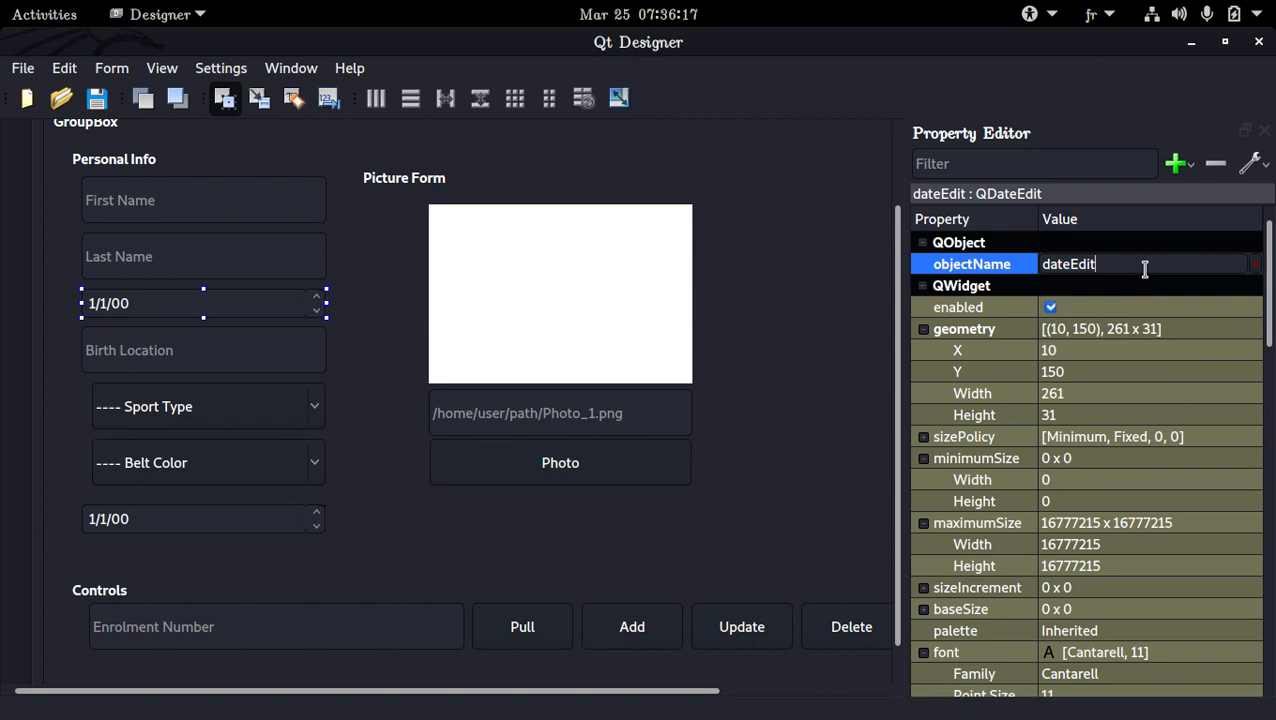
text(_birth_date)
key(Return)
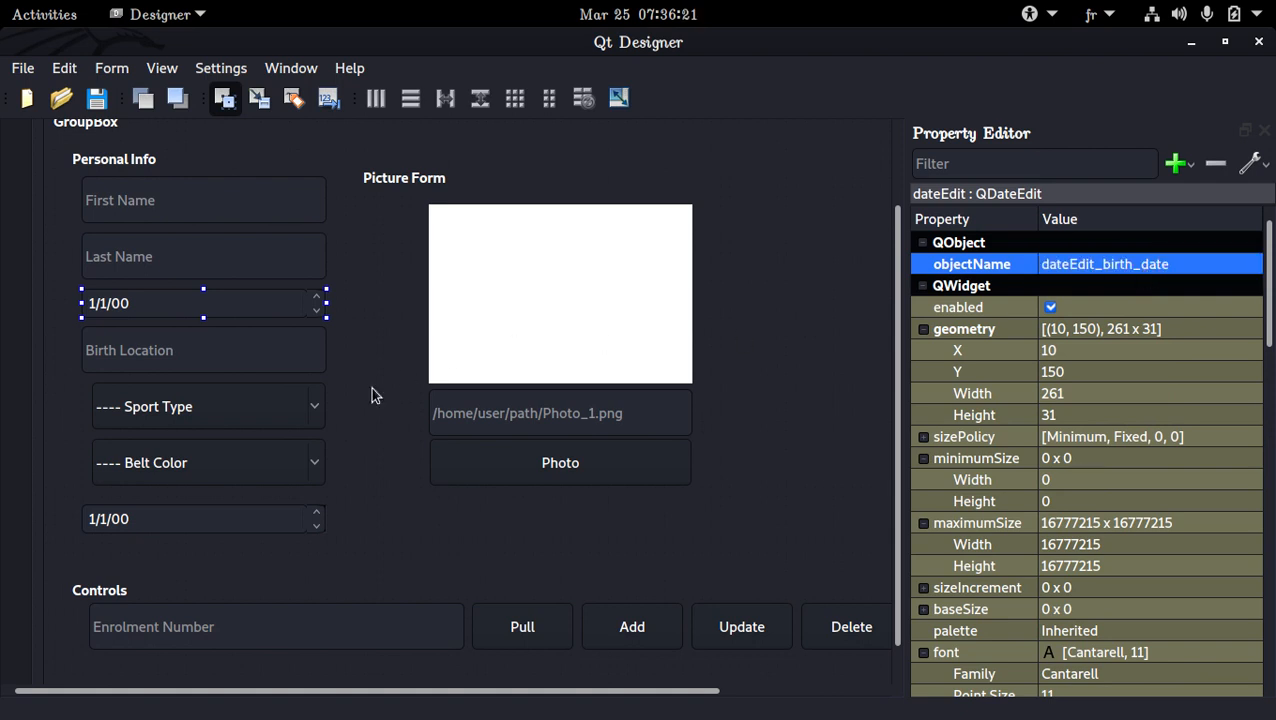
Rename the date field below Belt Color as dateEdit_belt_aquired and save the form
click(222, 518)
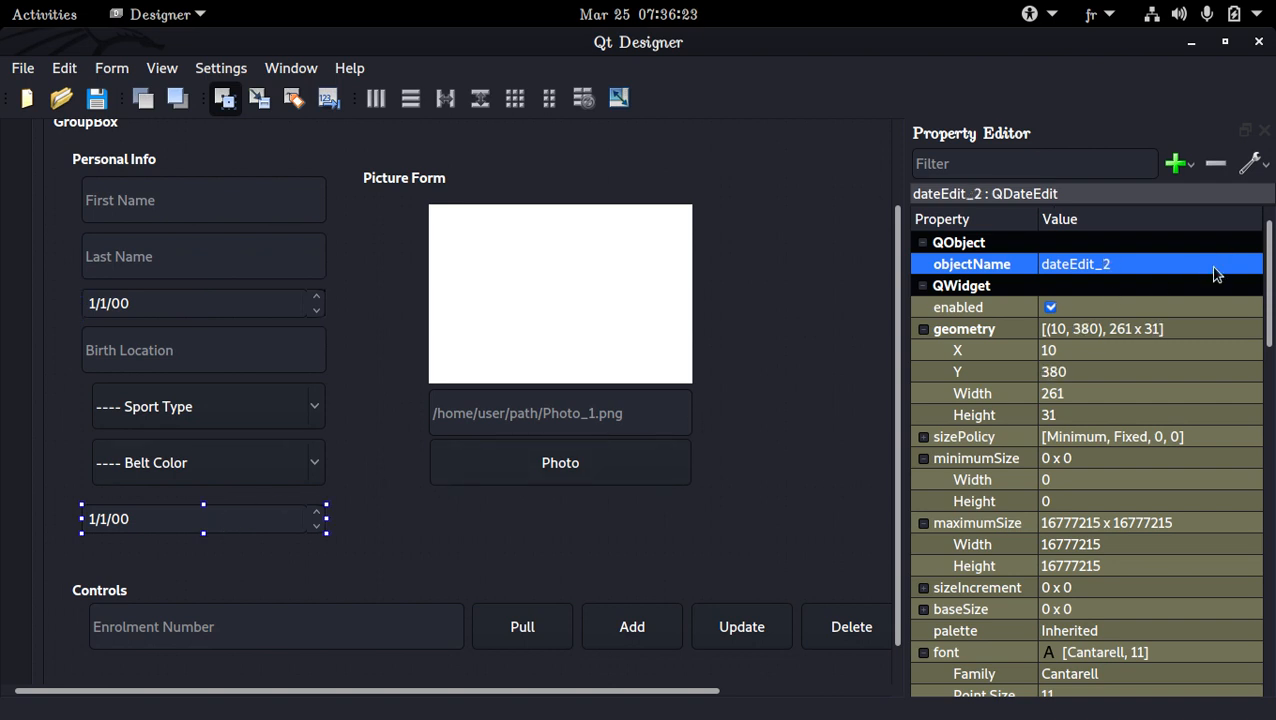
click(1213, 271)
click(1211, 268)
key(BackSpace)
key(BackSpace)
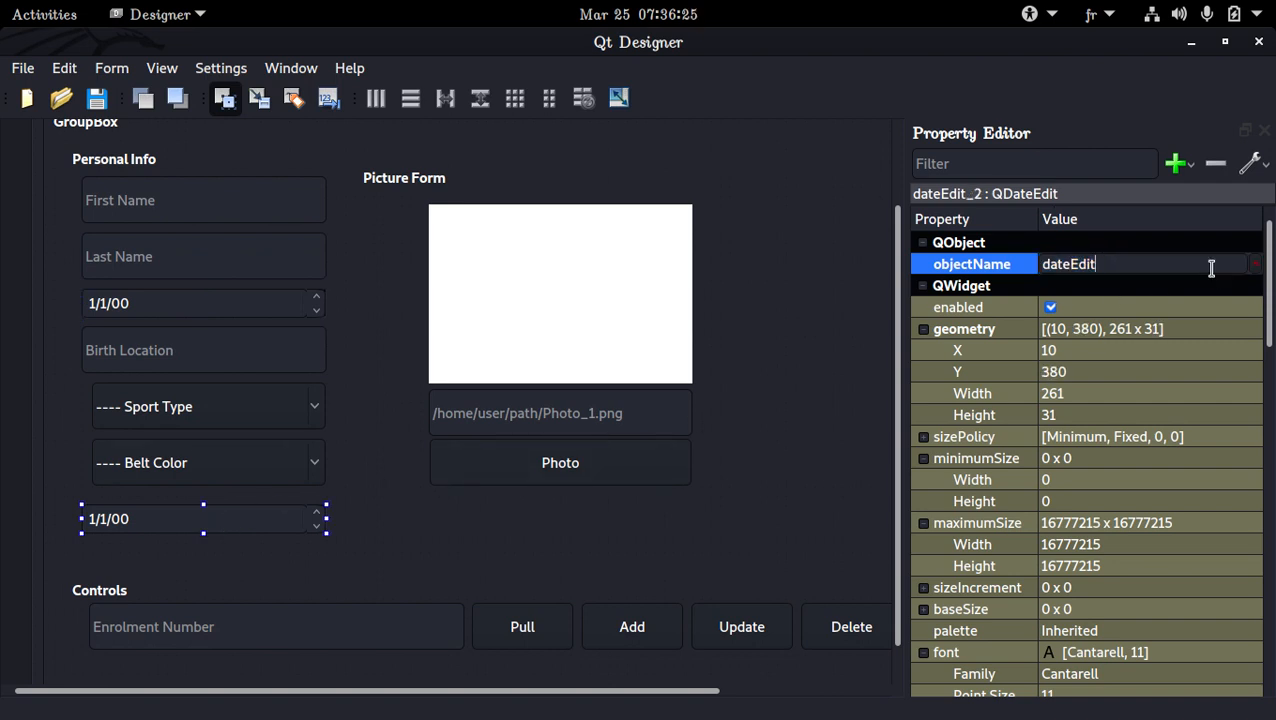
text(_belt_aquired)
key(Return)
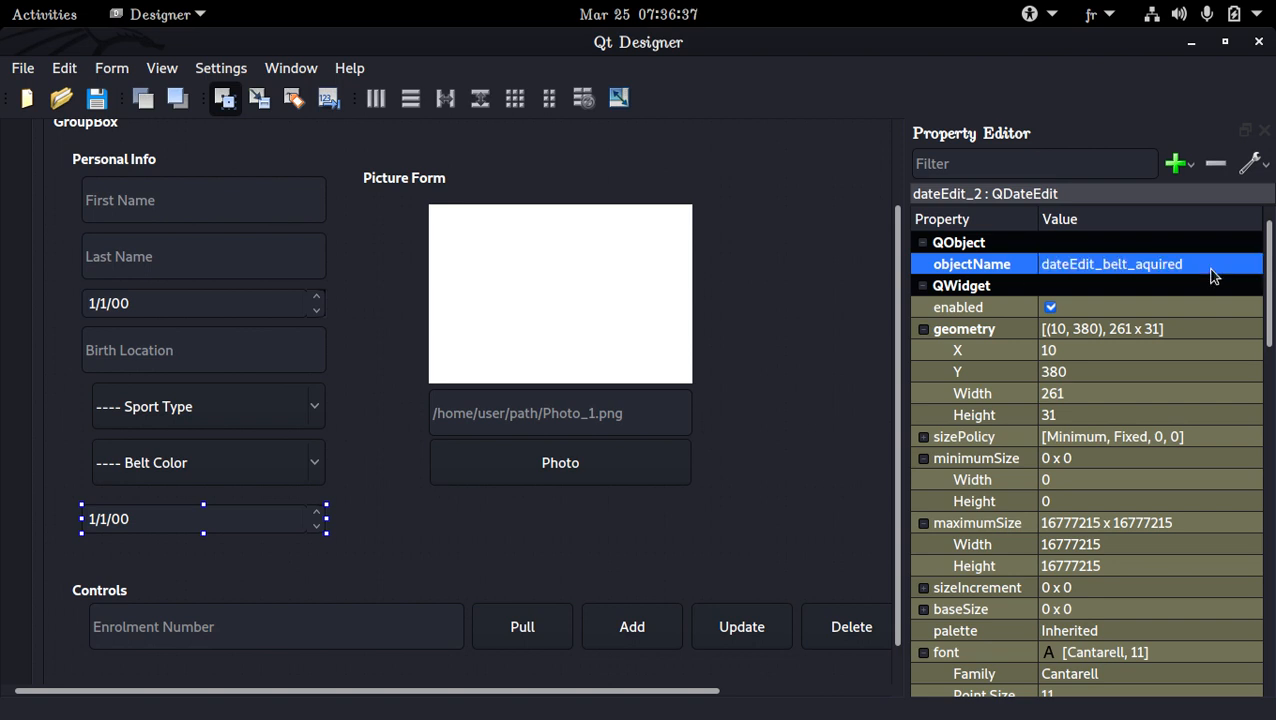
key(ctrl+s)
click(584, 356)
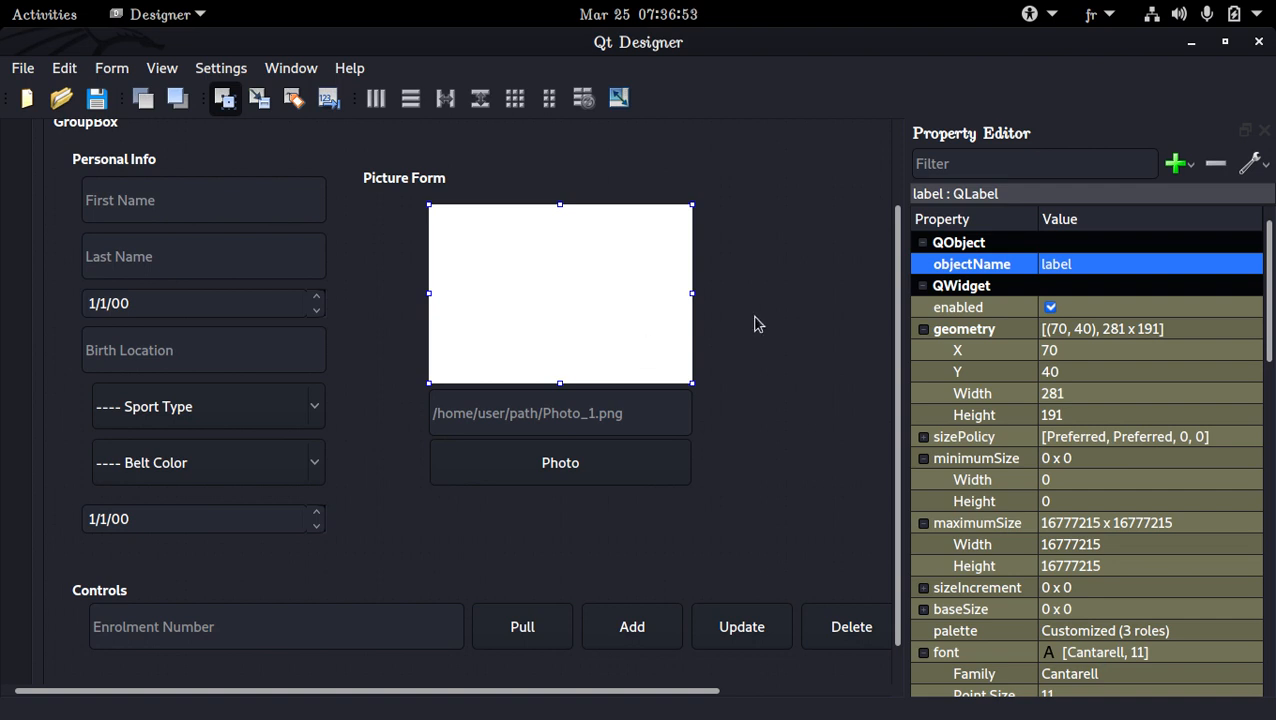
drag(700, 690, 861, 690)
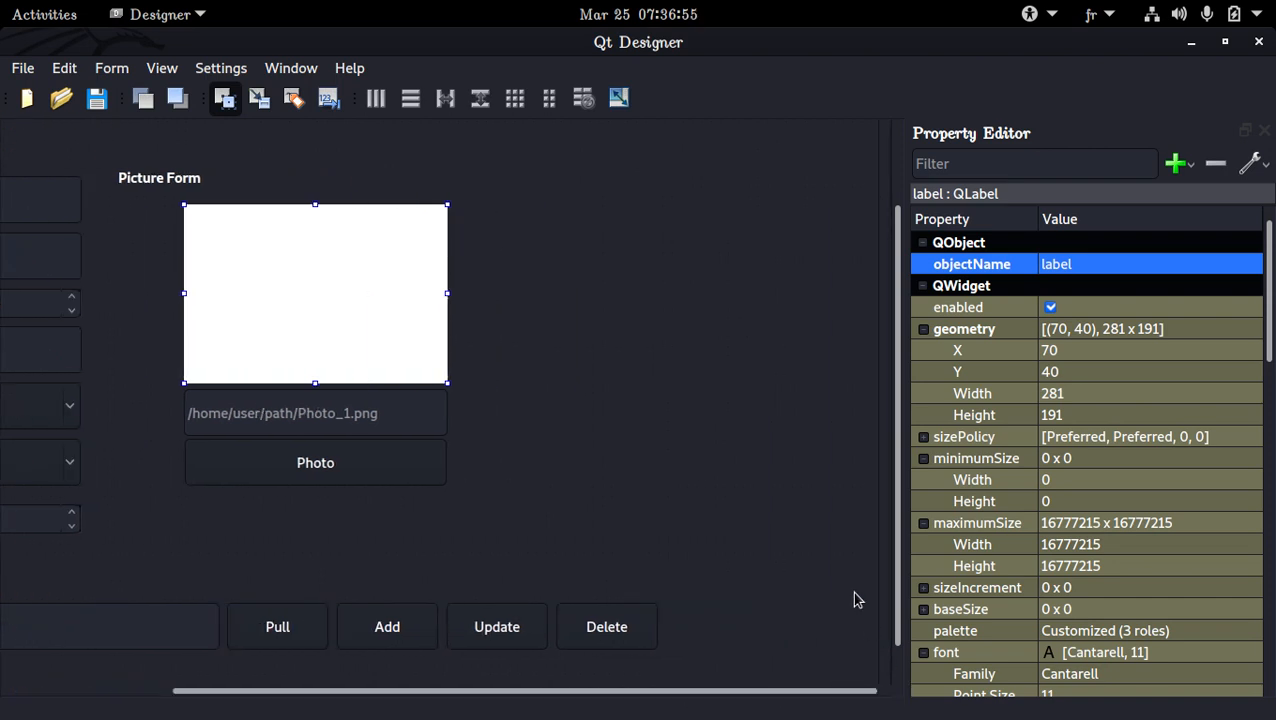
click(684, 402)
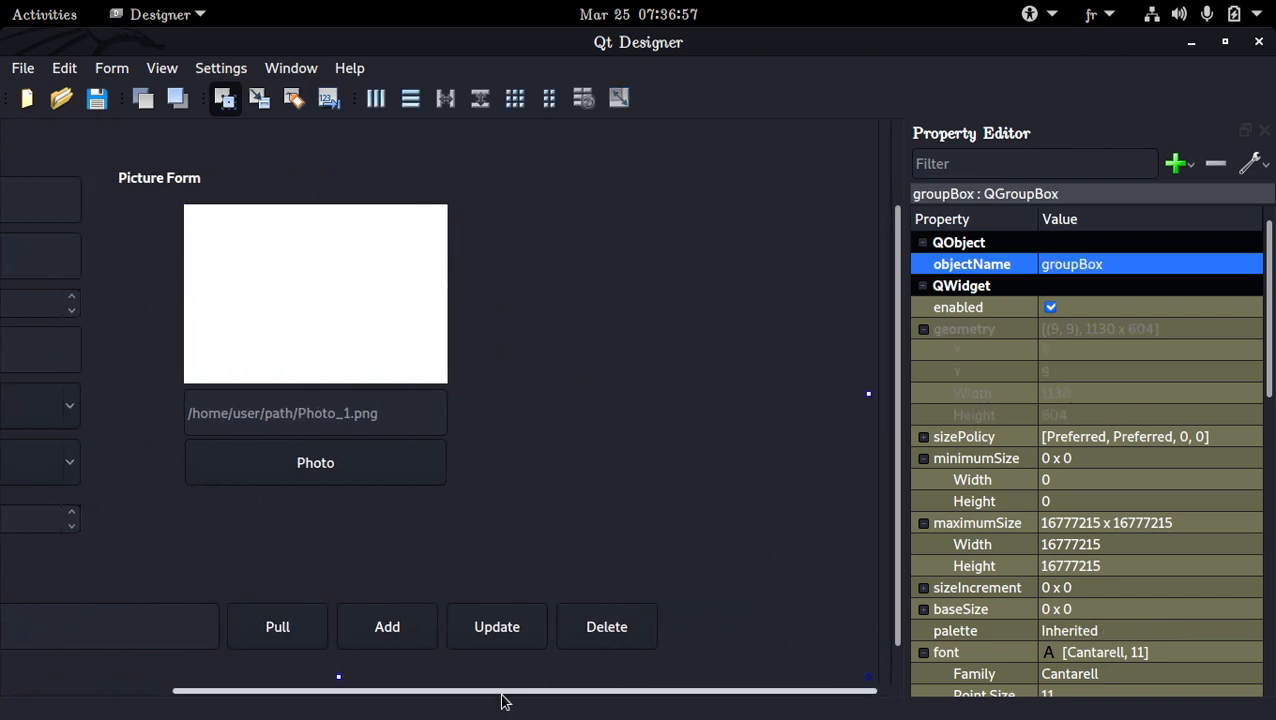
drag(505, 690, 353, 690)
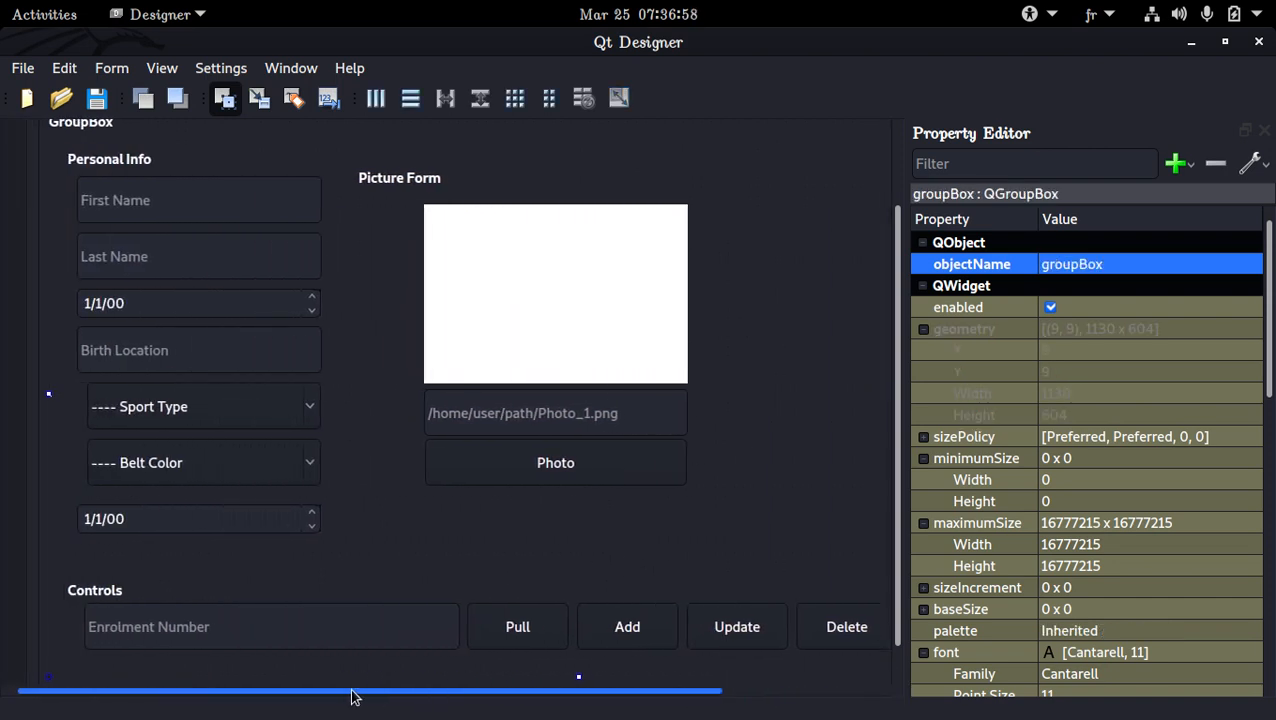
Copy the First Name, Last Name and Birth Location fields into the empty area beside Picture Form, with Birth Location at about X 820, Y 280
click(256, 212)
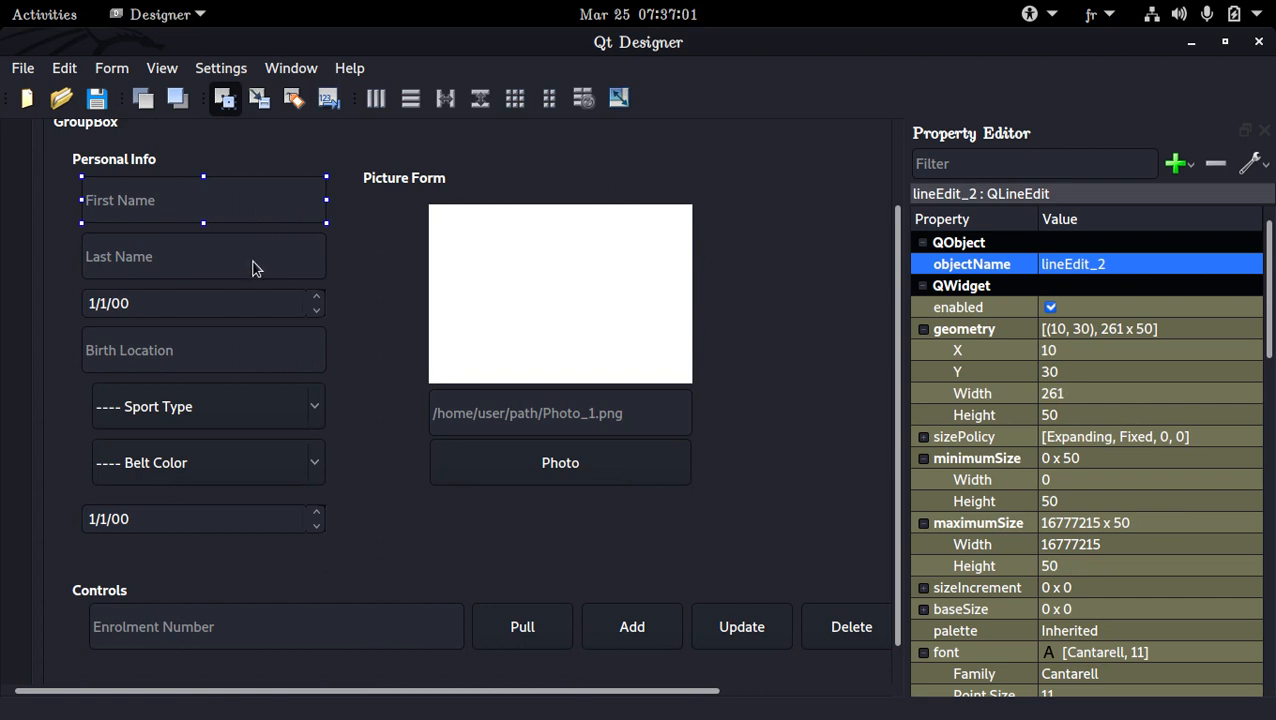
ctrl+click(252, 268)
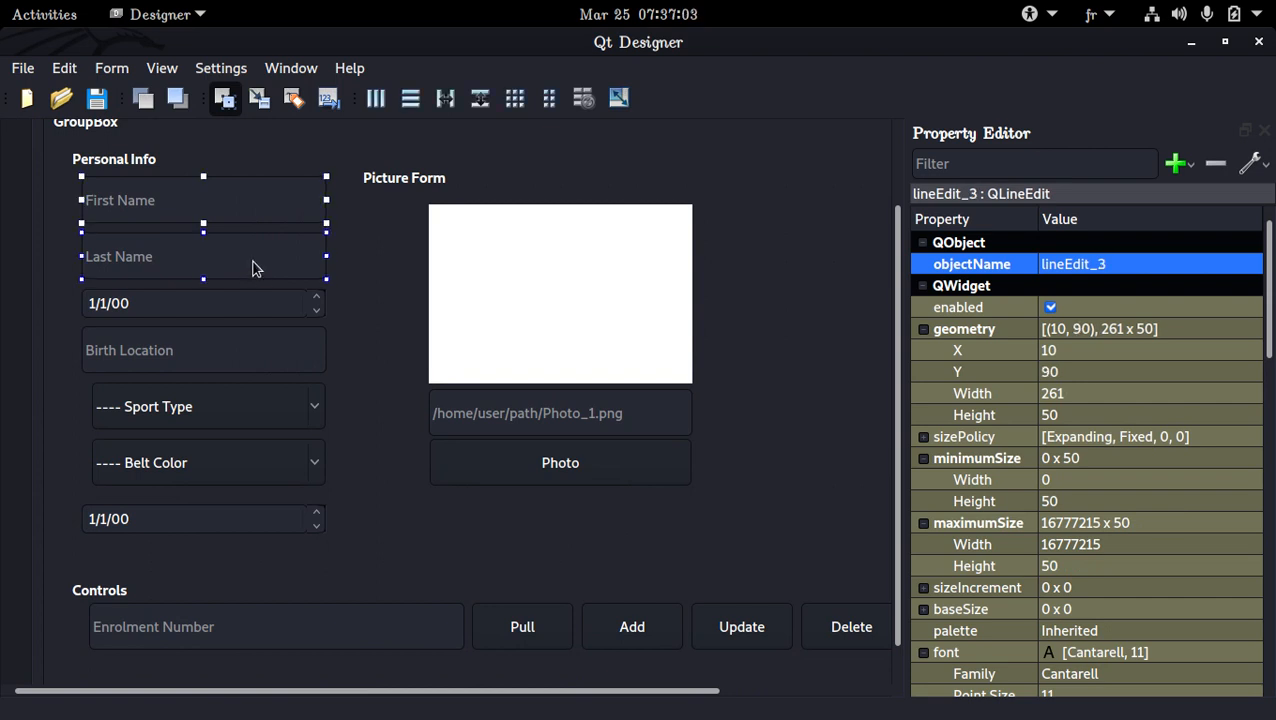
ctrl+click(247, 350)
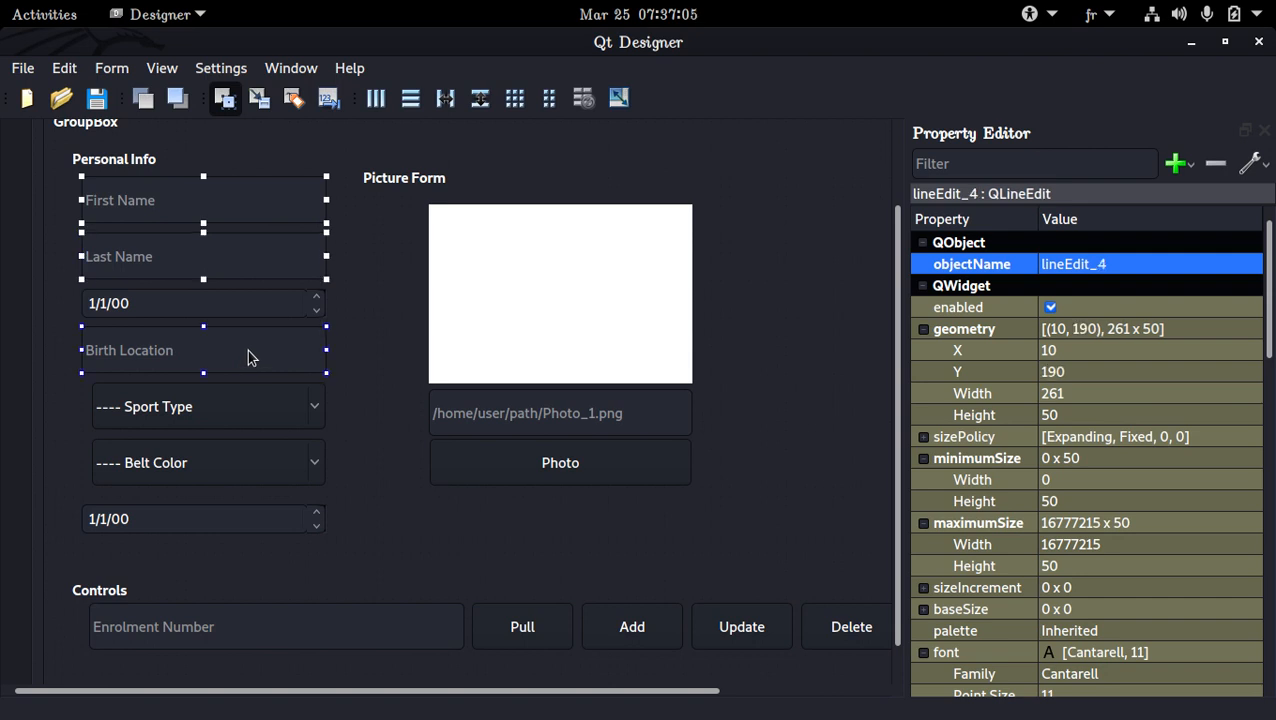
drag(535, 697, 706, 407)
click(587, 224)
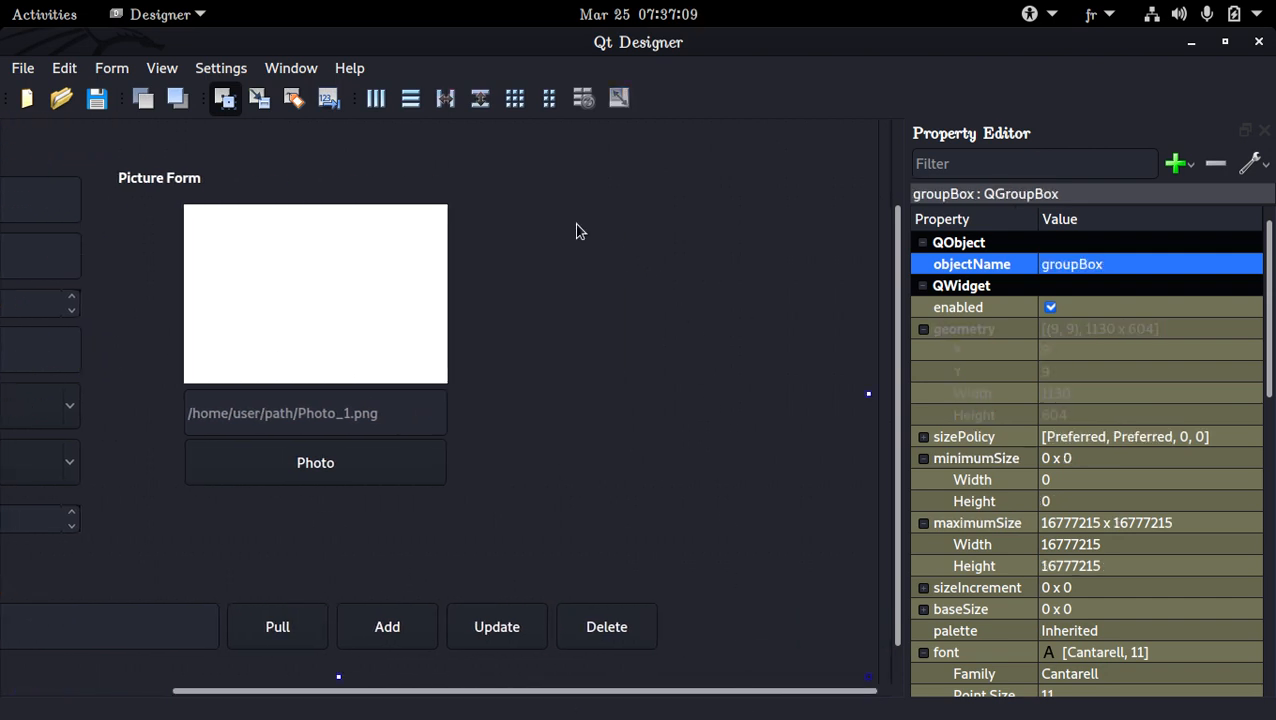
key(ctrl+v)
click(598, 490)
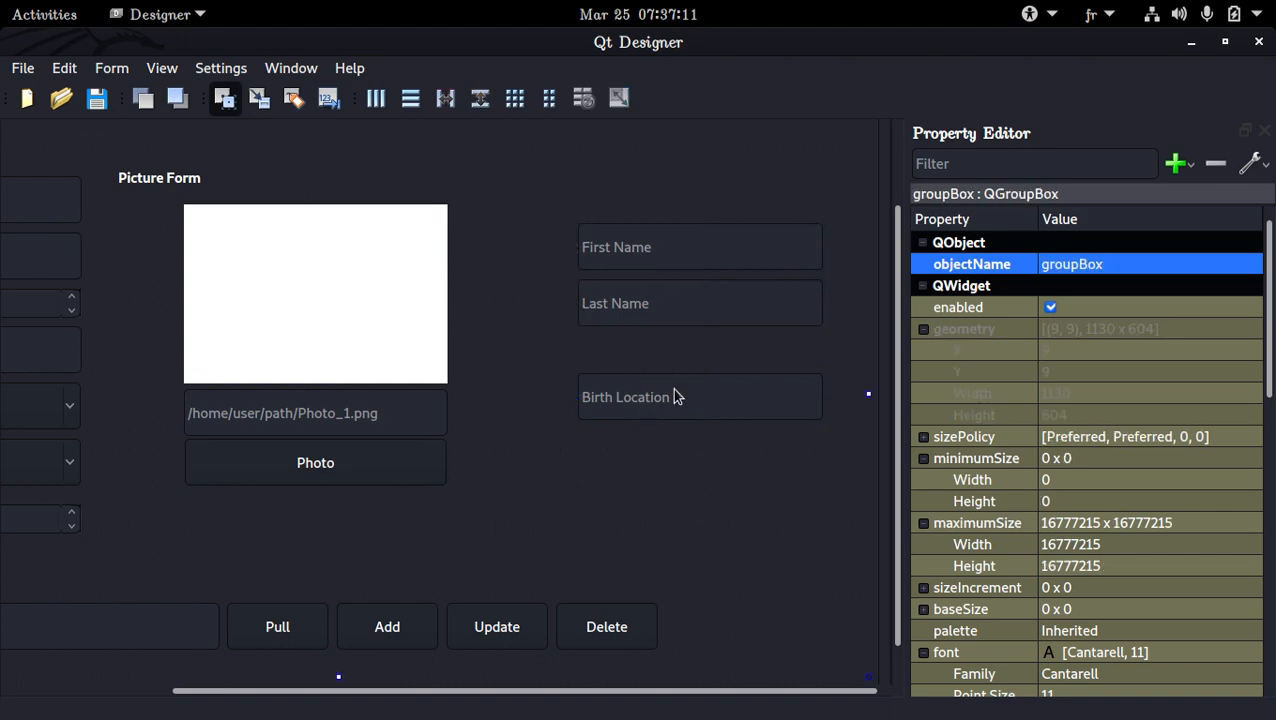
Set the placeholder text of the copied Birth Location field to "Job"
click(674, 398)
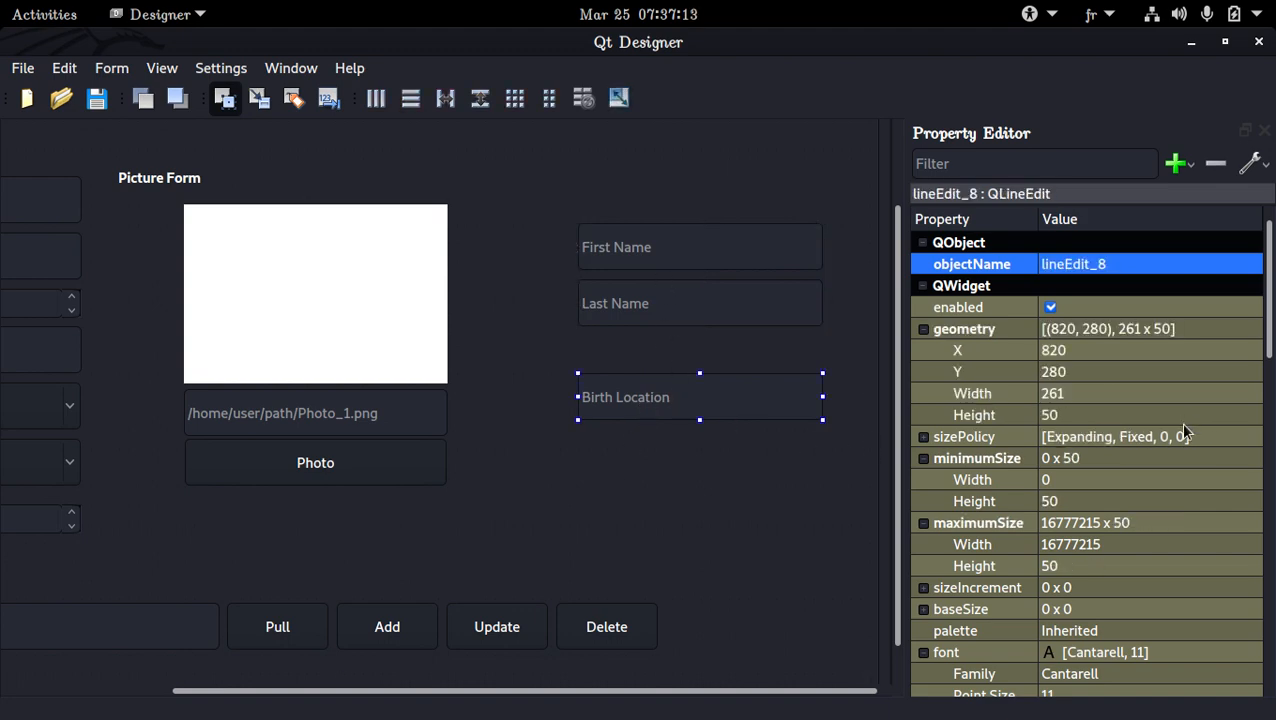
scroll(1139, 458, down, 10)
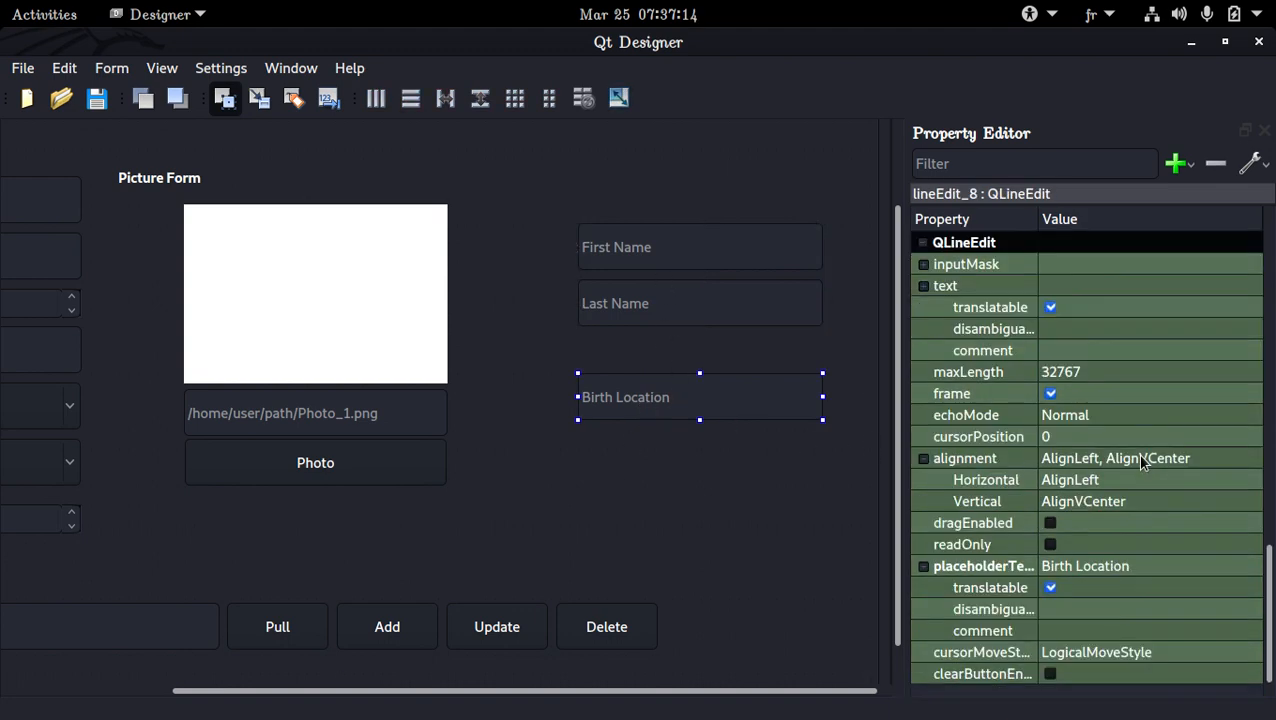
click(1099, 566)
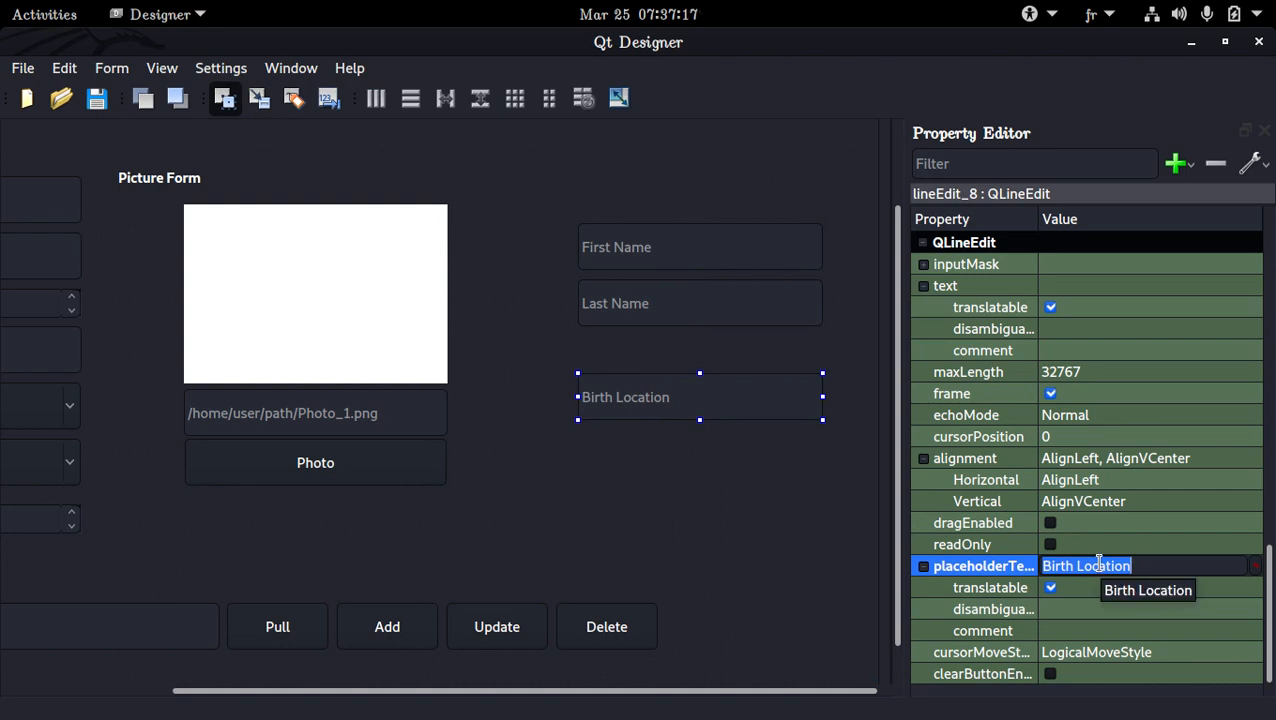
text(Job)
key(Return)
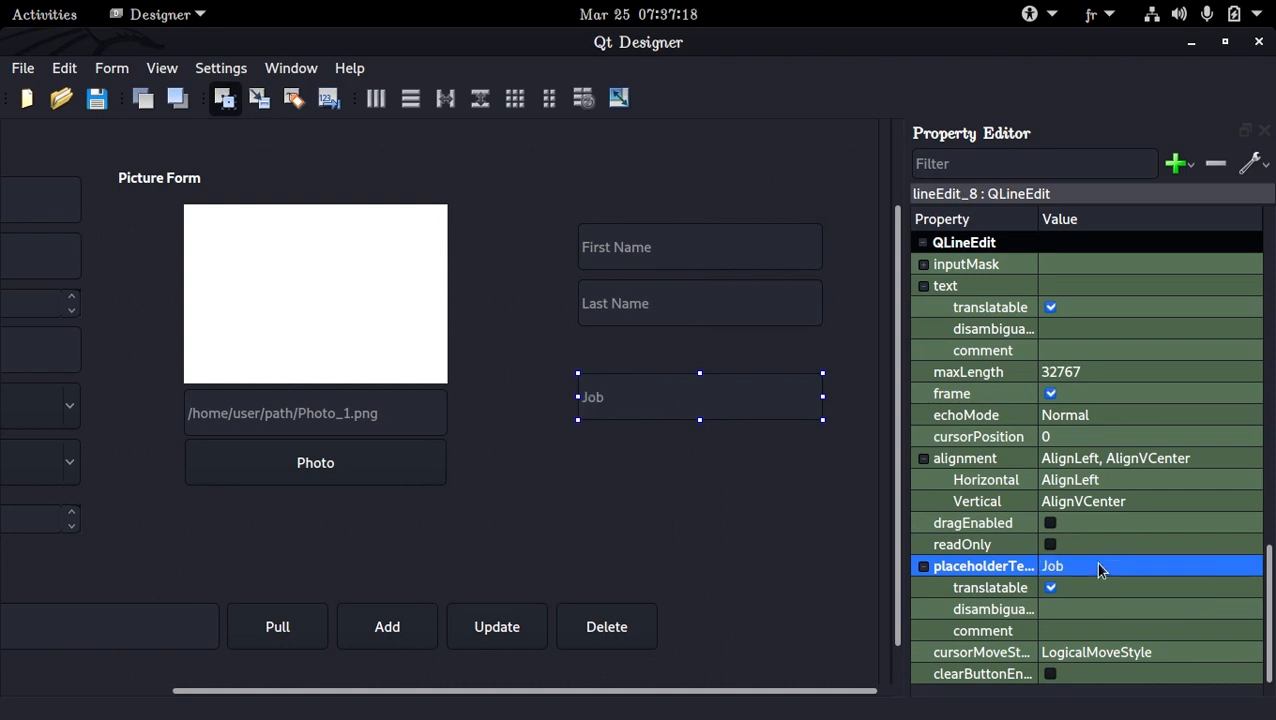
Move the Job field up so that it sits directly beneath the copied Last Name field
click(743, 382)
key(Up)
key(Up)
key(Up)
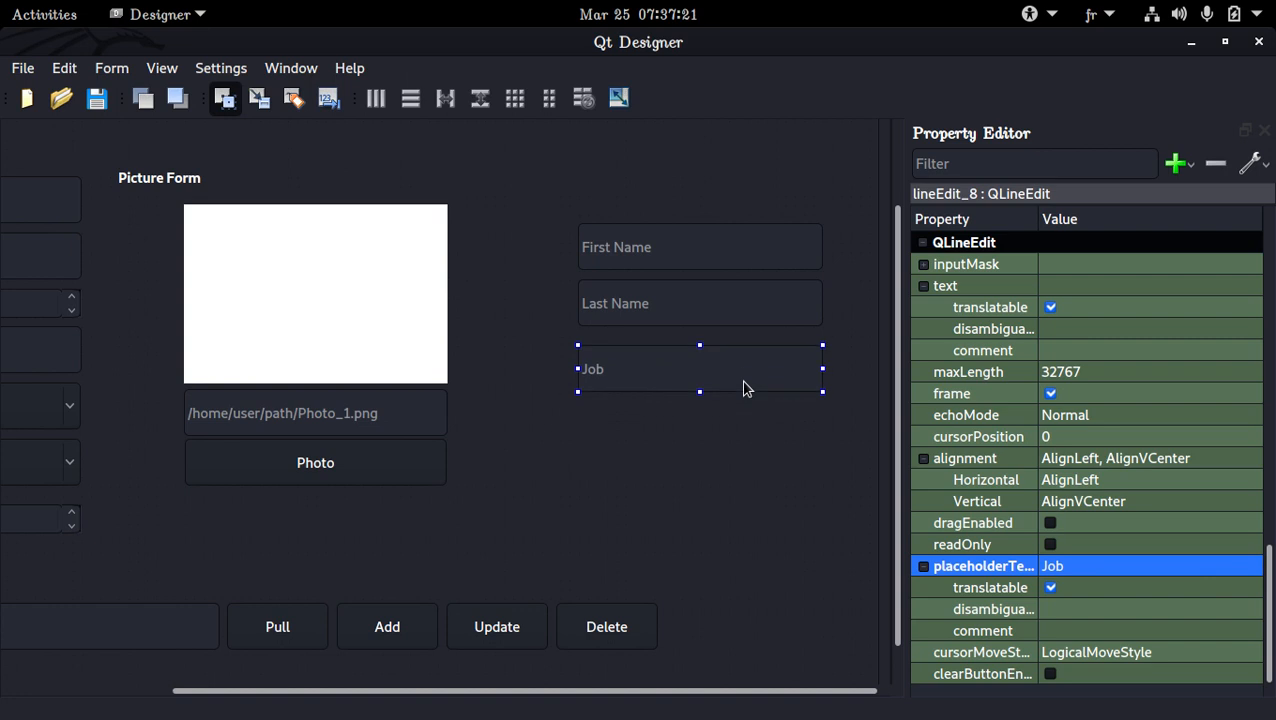
key(Up)
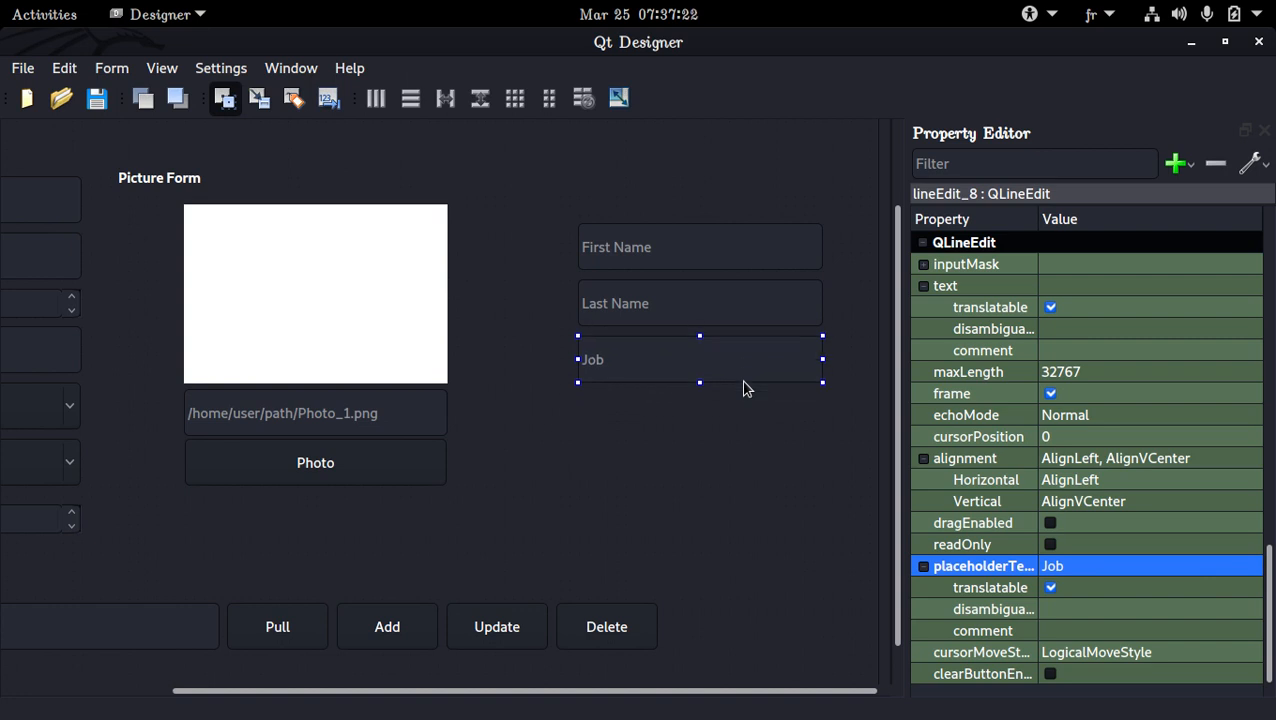
click(726, 244)
click(693, 214)
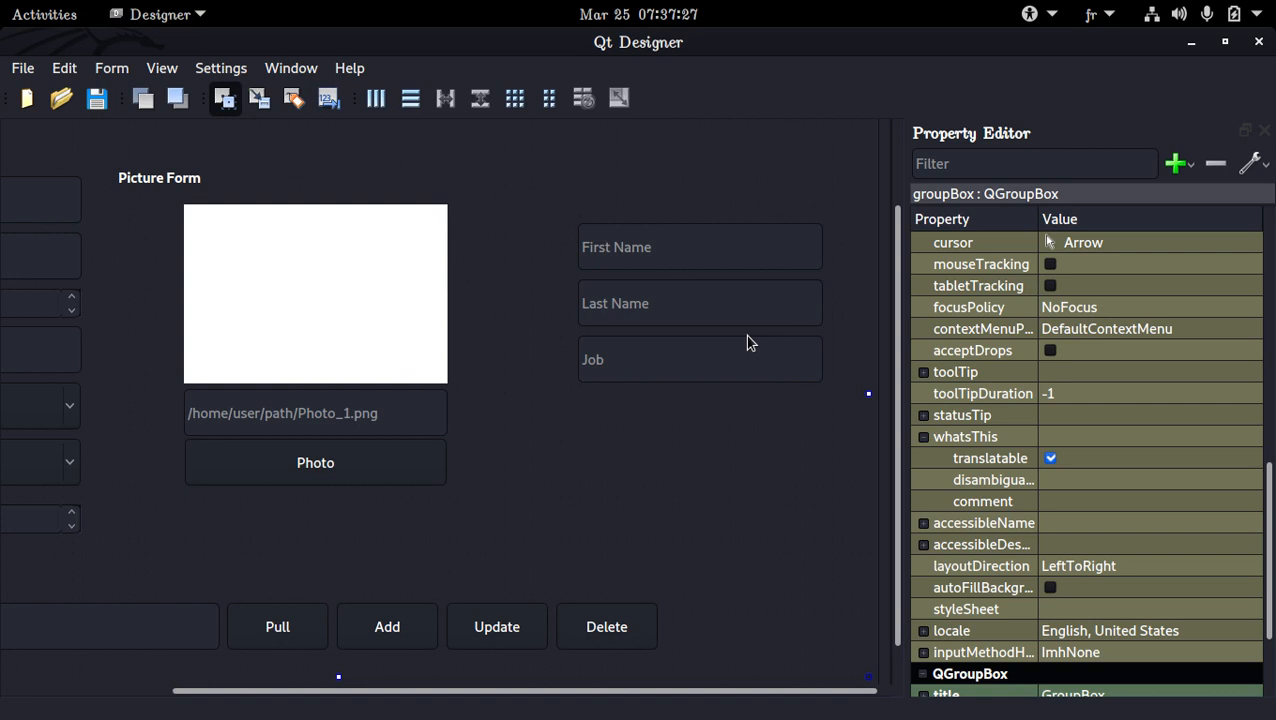
Duplicate the Last Name and Job fields beside Picture Form, placing the copies below the existing Job field
click(777, 370)
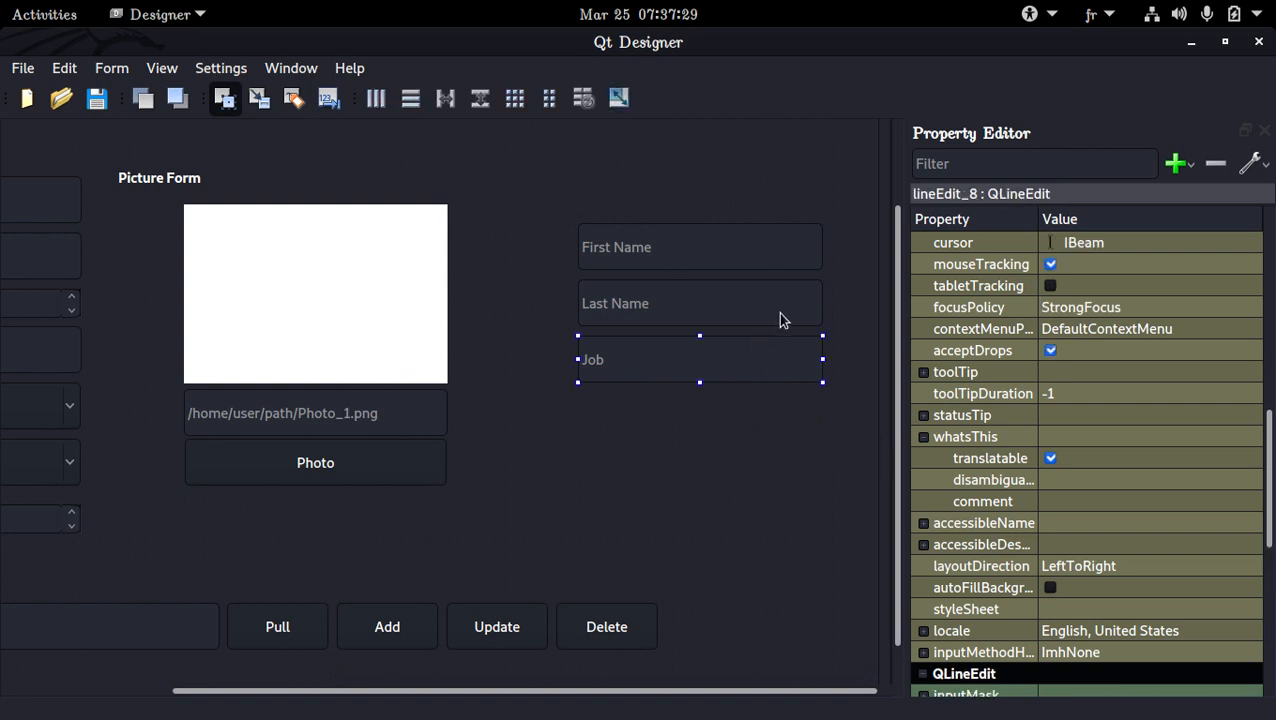
ctrl+click(777, 304)
click(587, 438)
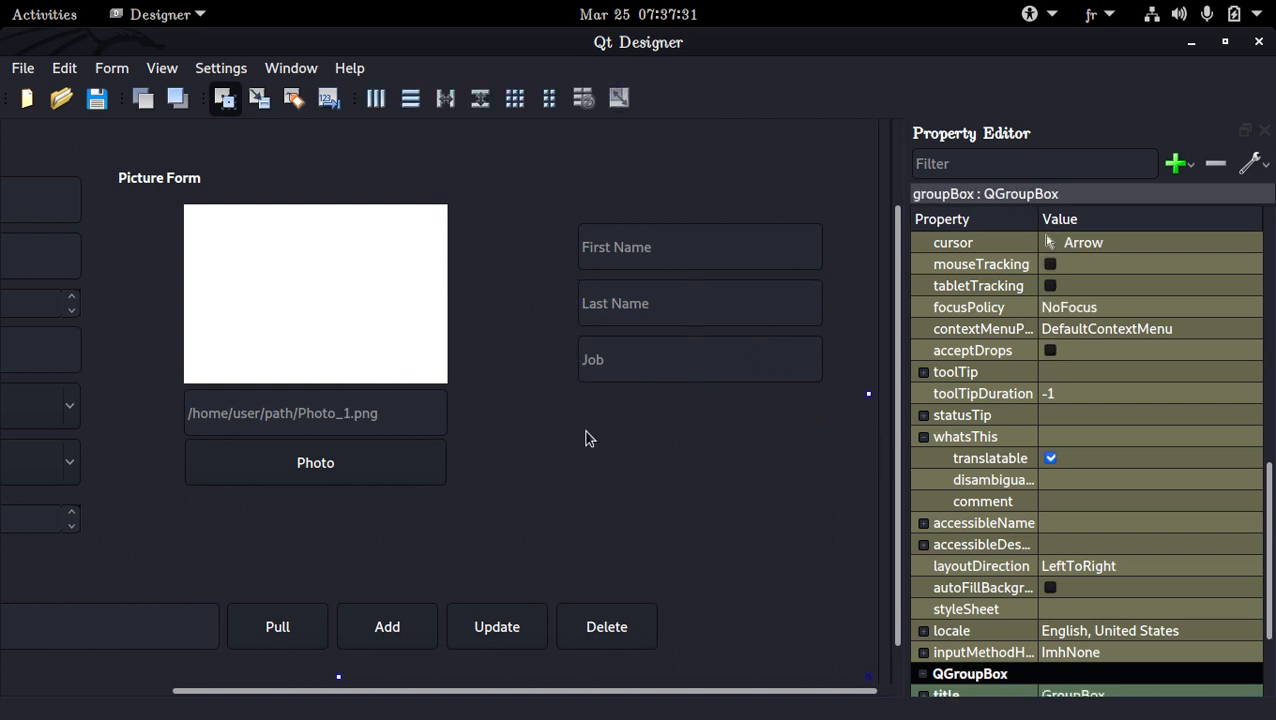
key(ctrl+v)
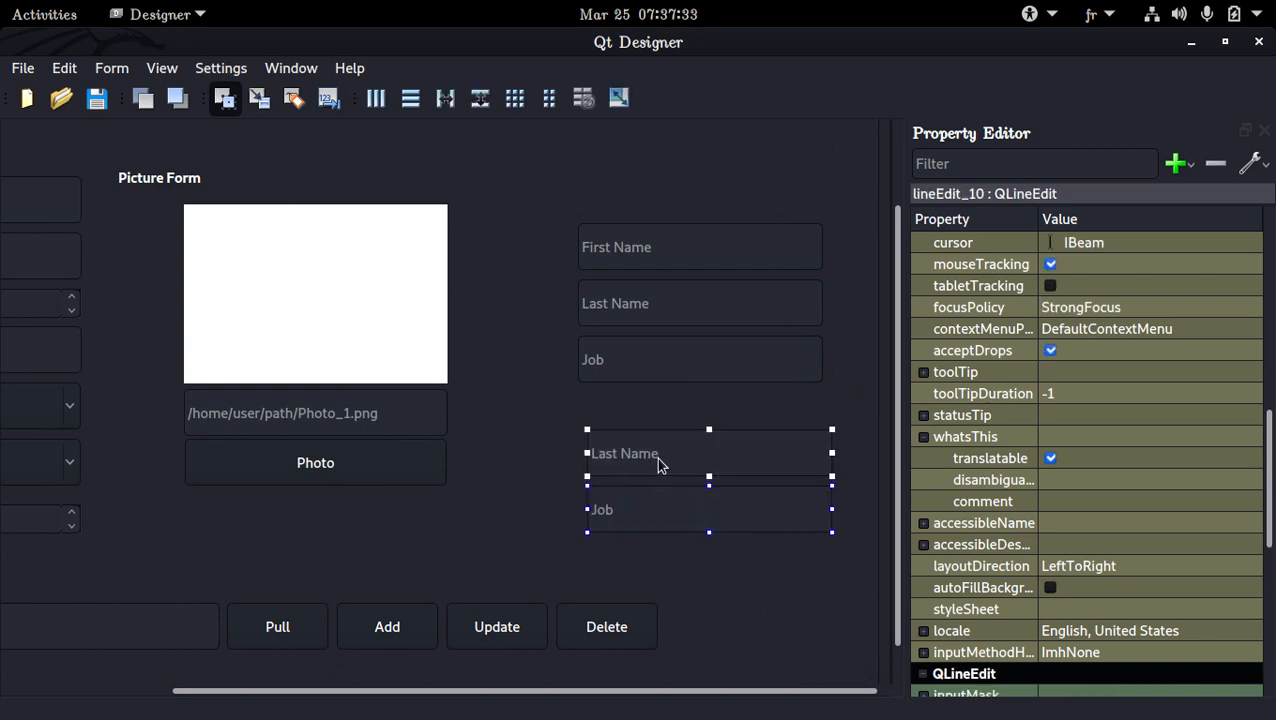
scroll(1037, 462, down, 7)
click(784, 590)
Set the placeholder text of the duplicated Job field to "Phone Number"
click(757, 508)
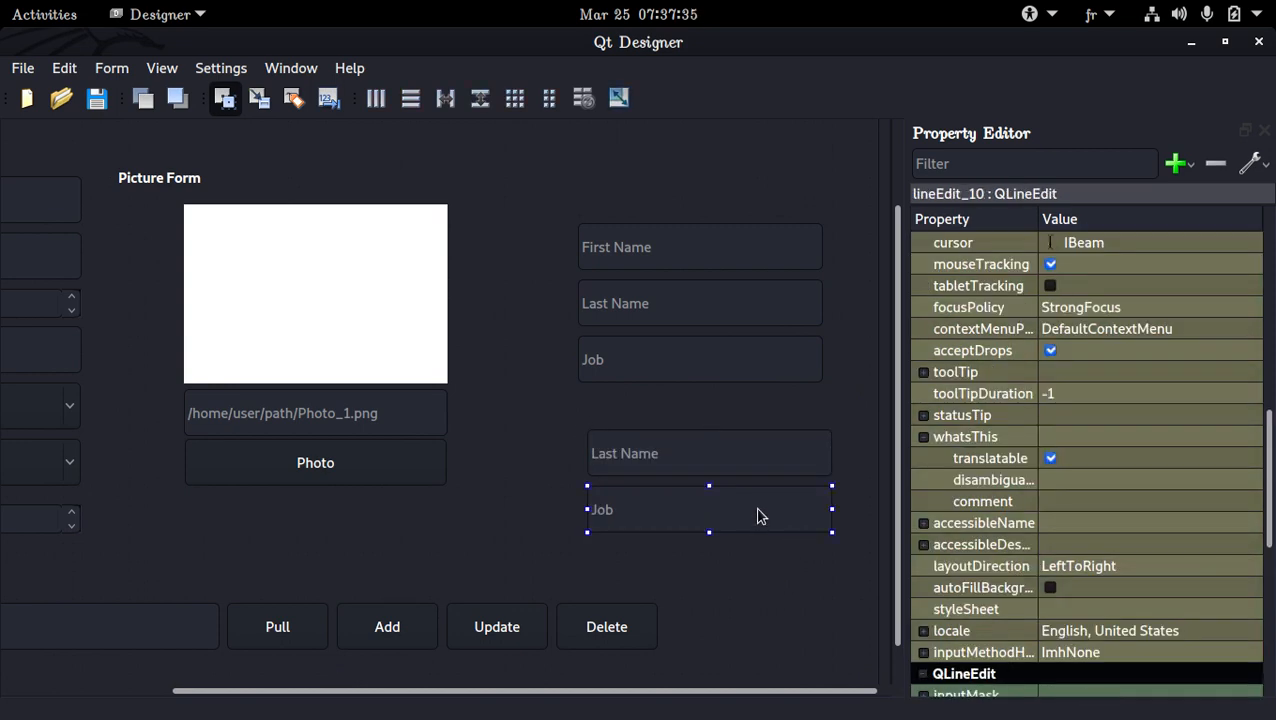
scroll(1040, 540, down, 1)
scroll(1040, 545, down, 6)
click(1084, 568)
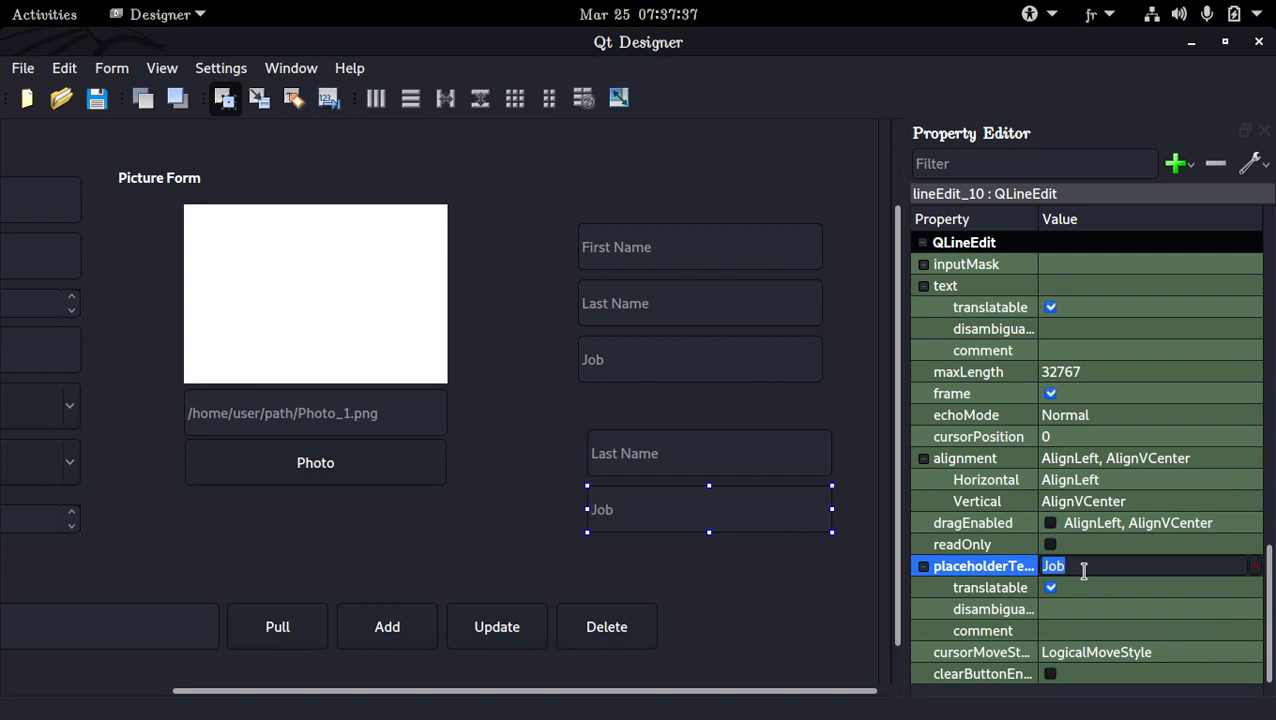
text(Phone)
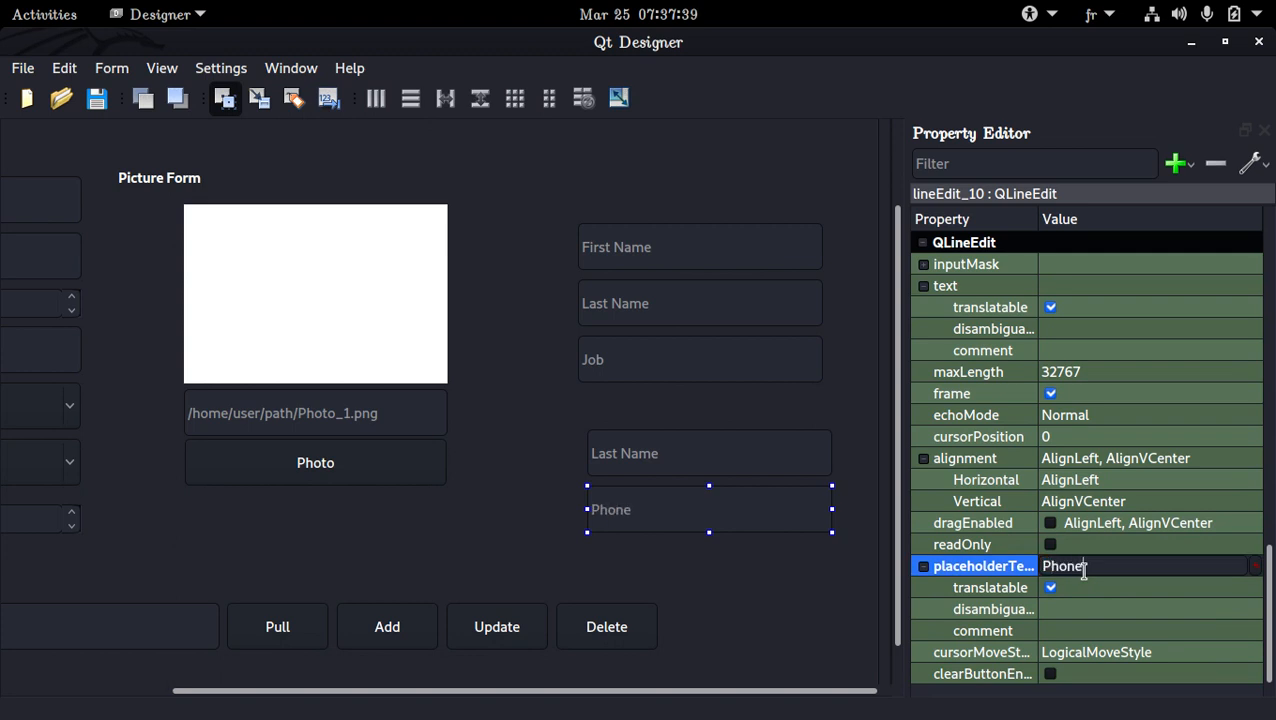
text( n)
key(BackSpace)
text(Numpbe)
key(BackSpace)
key(BackSpace)
key(BackSpace)
text(ber)
Set the placeholder text of the Last Name copy above Phone Number to "Address" and save the form
click(806, 476)
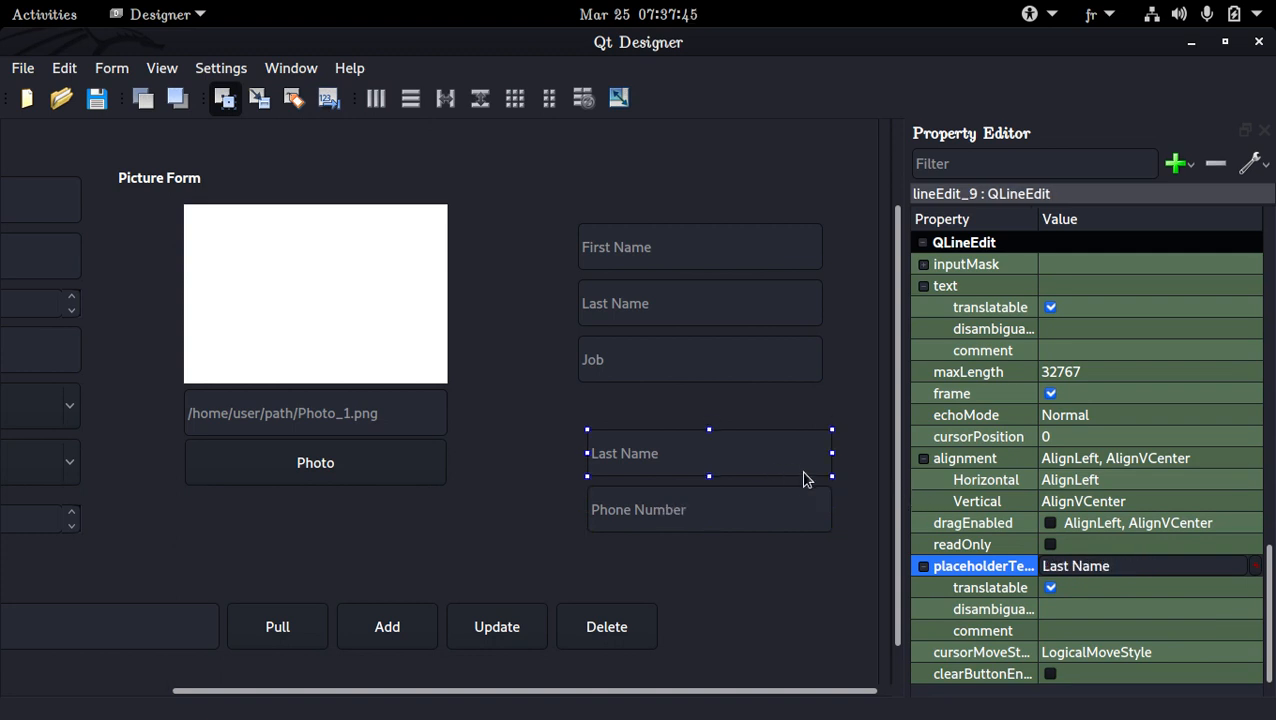
triple_click(1171, 572)
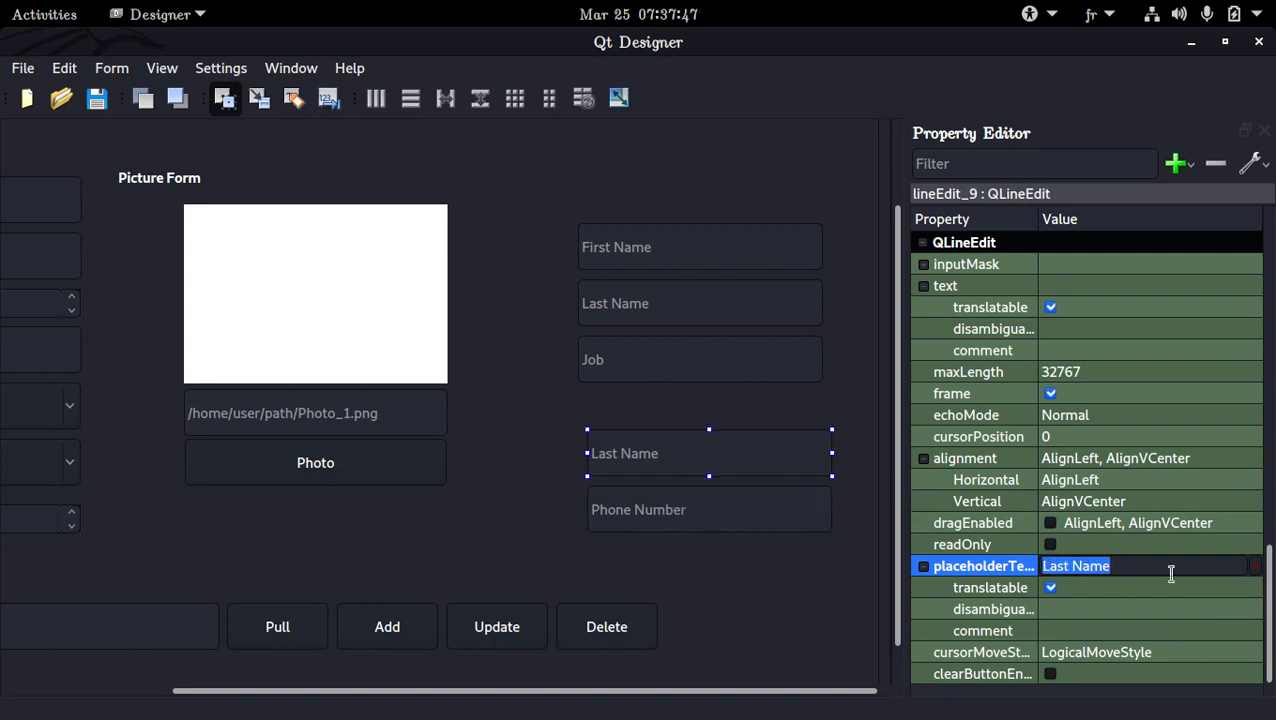
text(Ad)
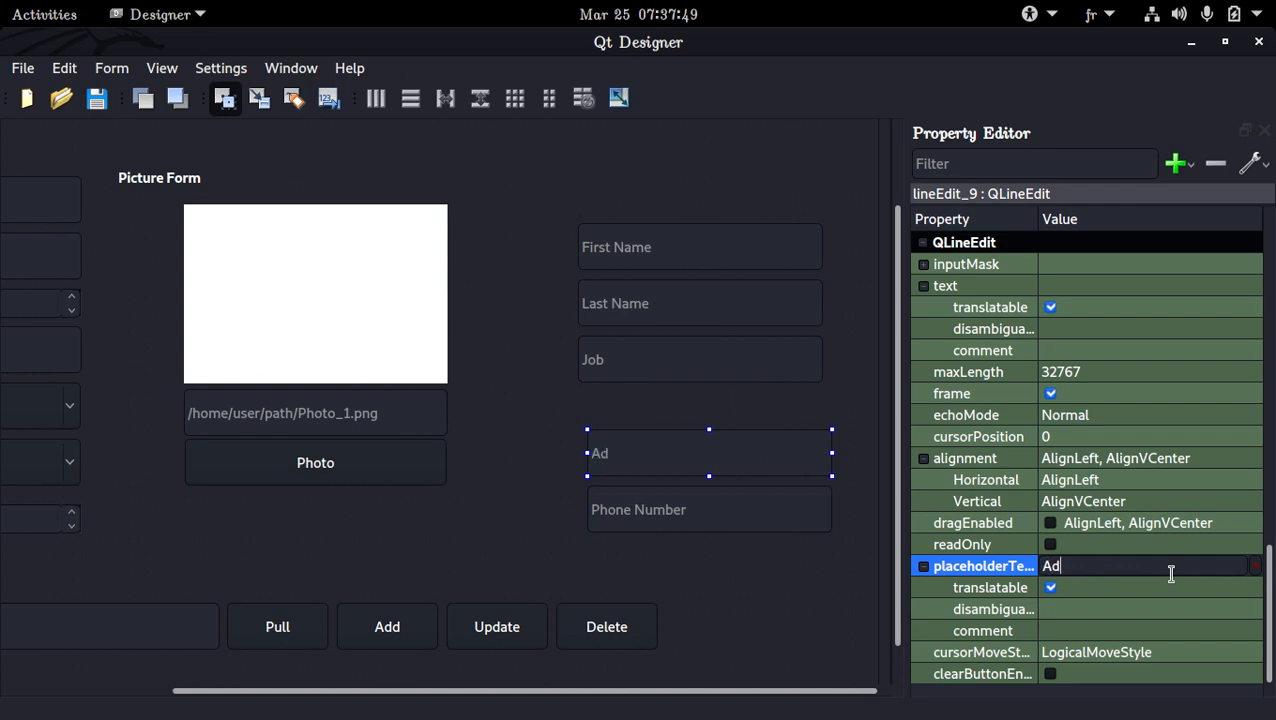
text(dress)
key(Return)
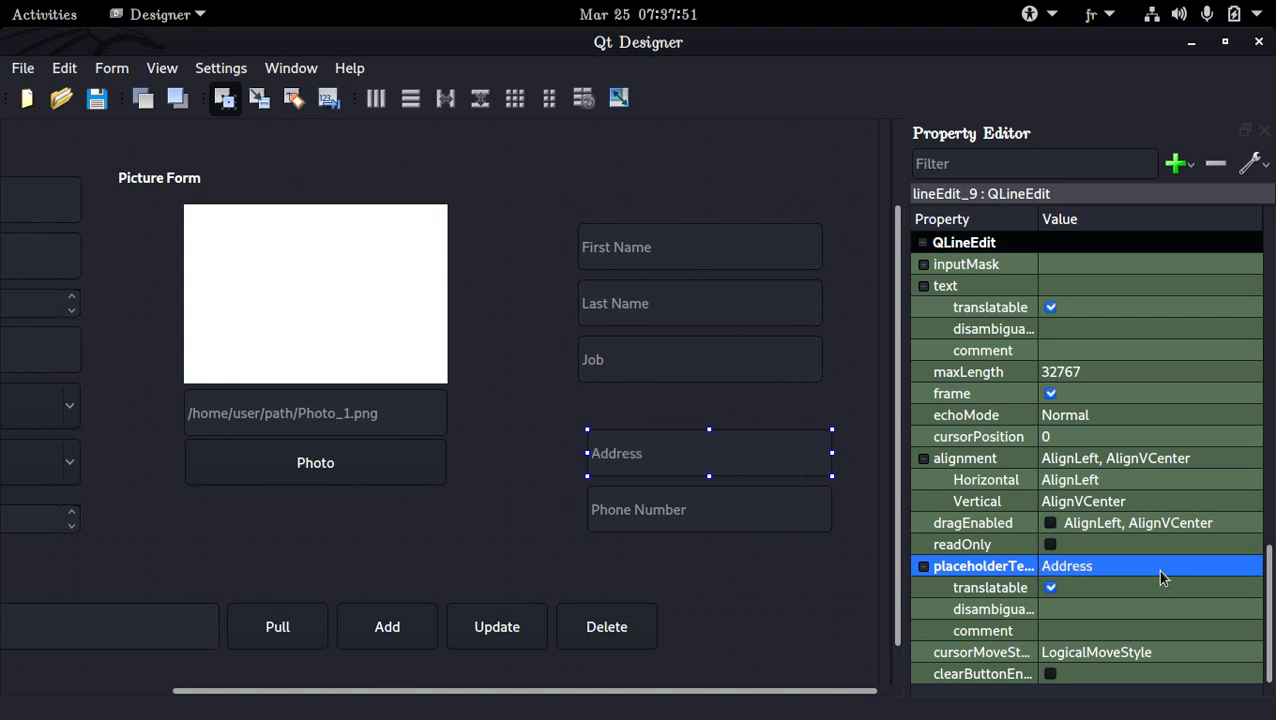
key(ctrl+s)
click(767, 409)
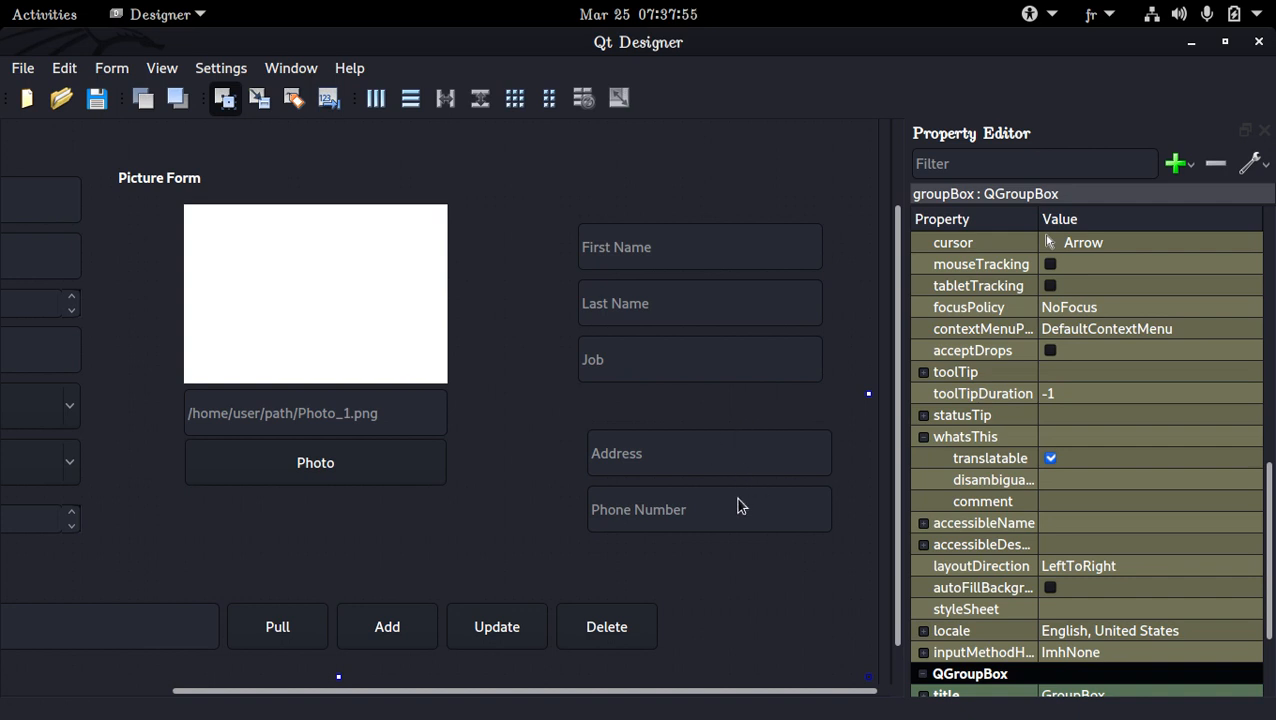
mouse_move(483, 691)
mouse_down()
mouse_move(273, 697)
mouse_move(485, 689)
mouse_up()
click(470, 330)
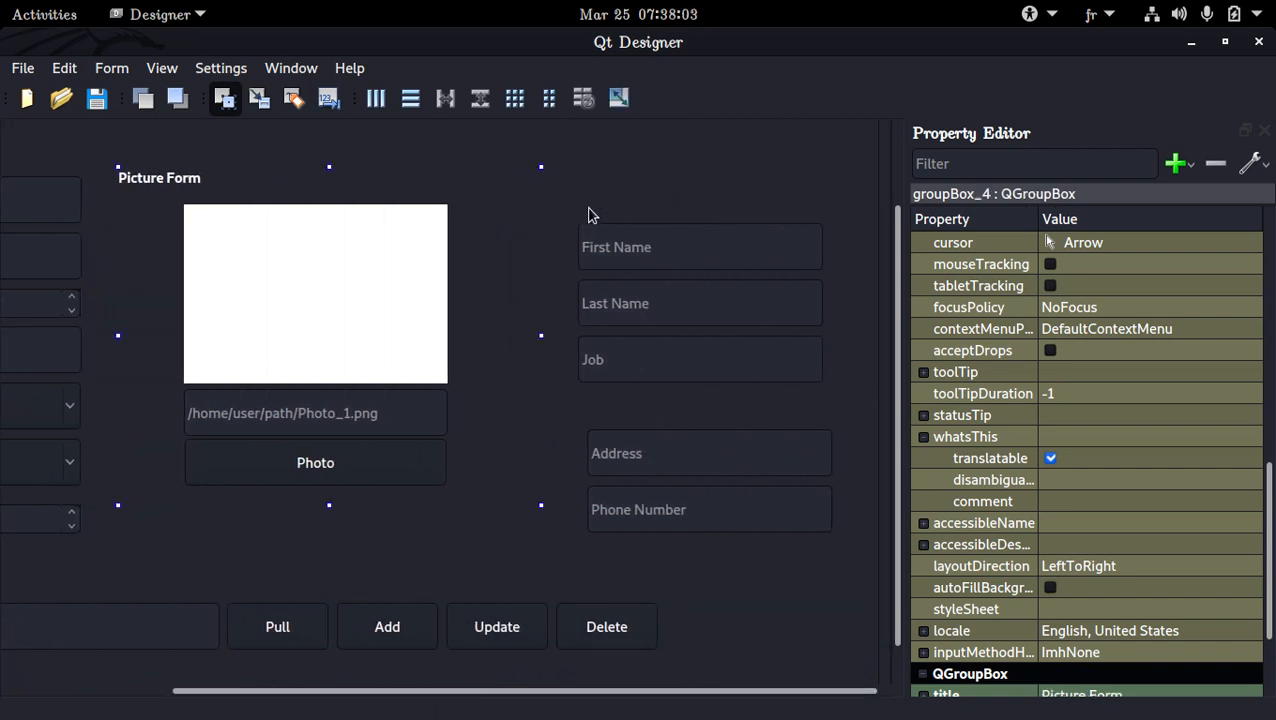
click(590, 215)
Bring back the Widget Box, filter it for "gr" and add a Group Box just above the copied First Name field
click(111, 68)
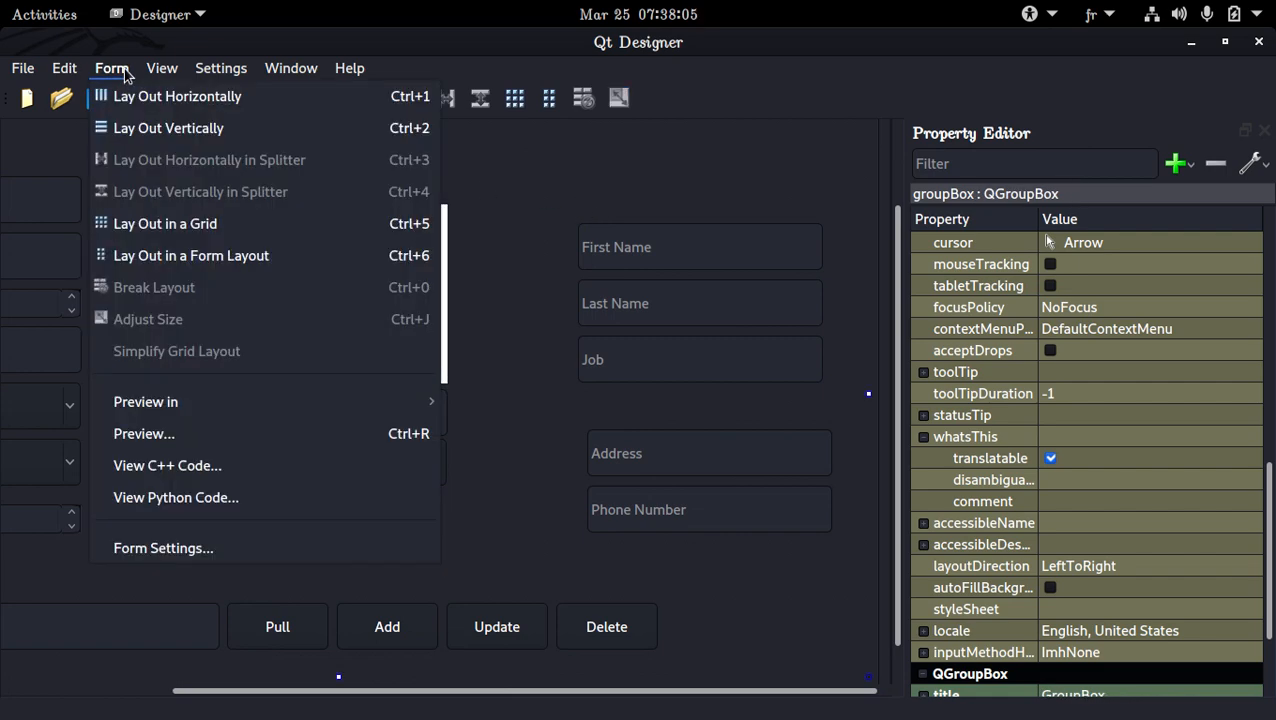
click(190, 94)
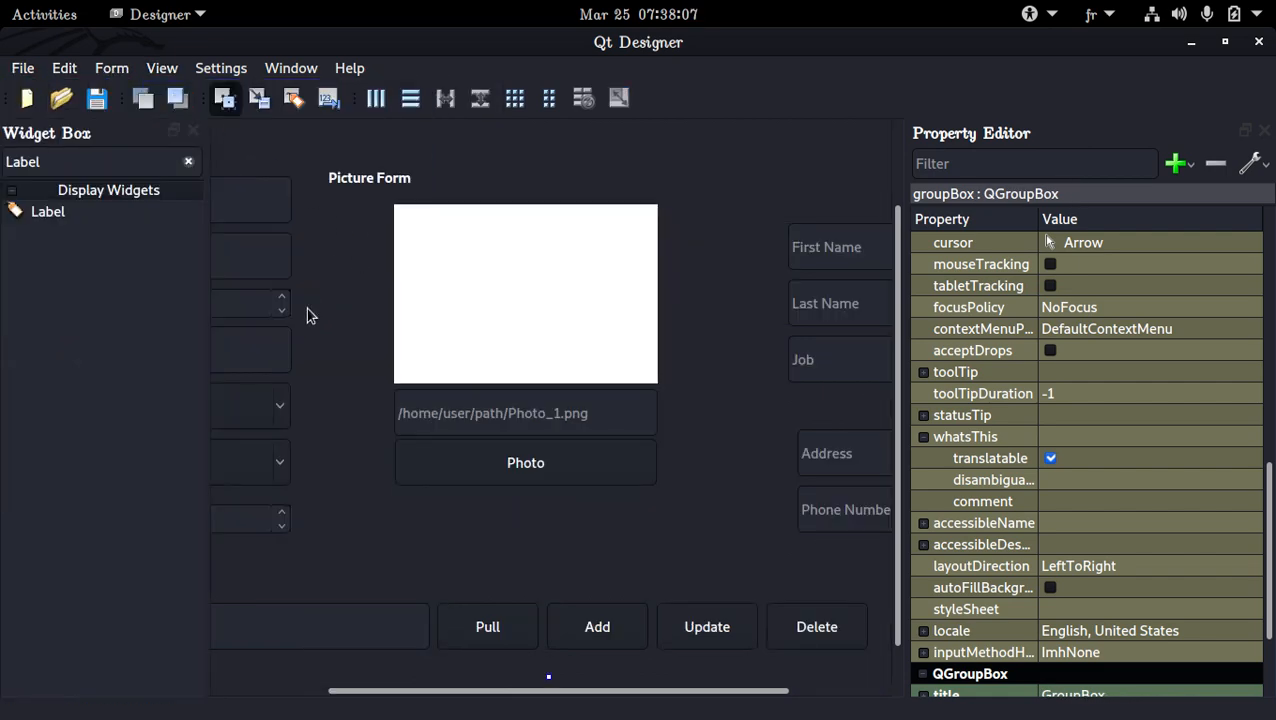
click(188, 161)
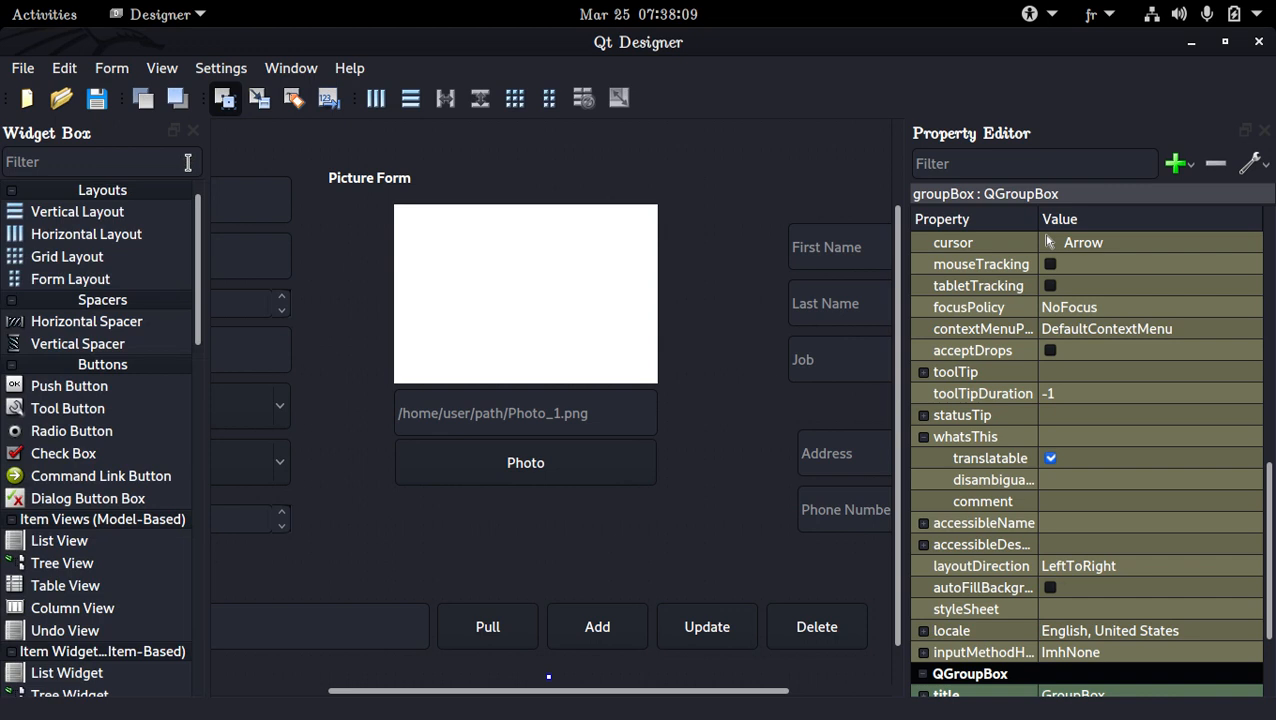
text(gr)
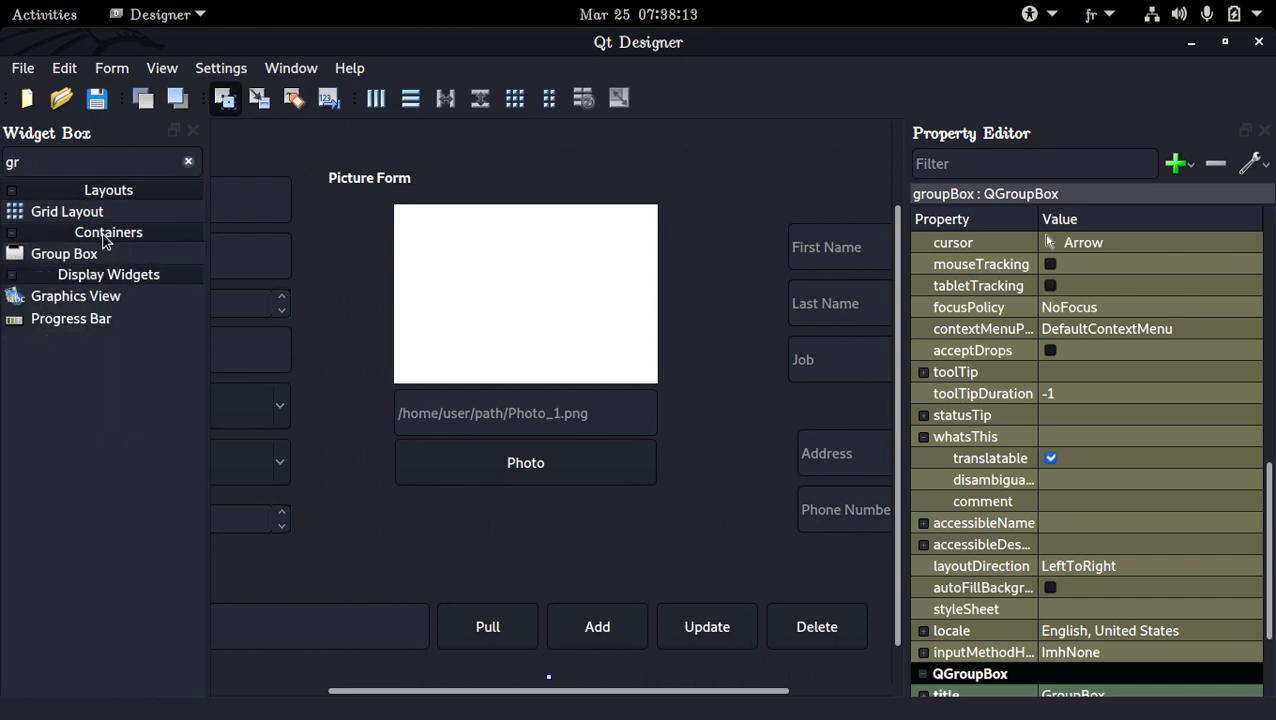
drag(99, 252, 762, 152)
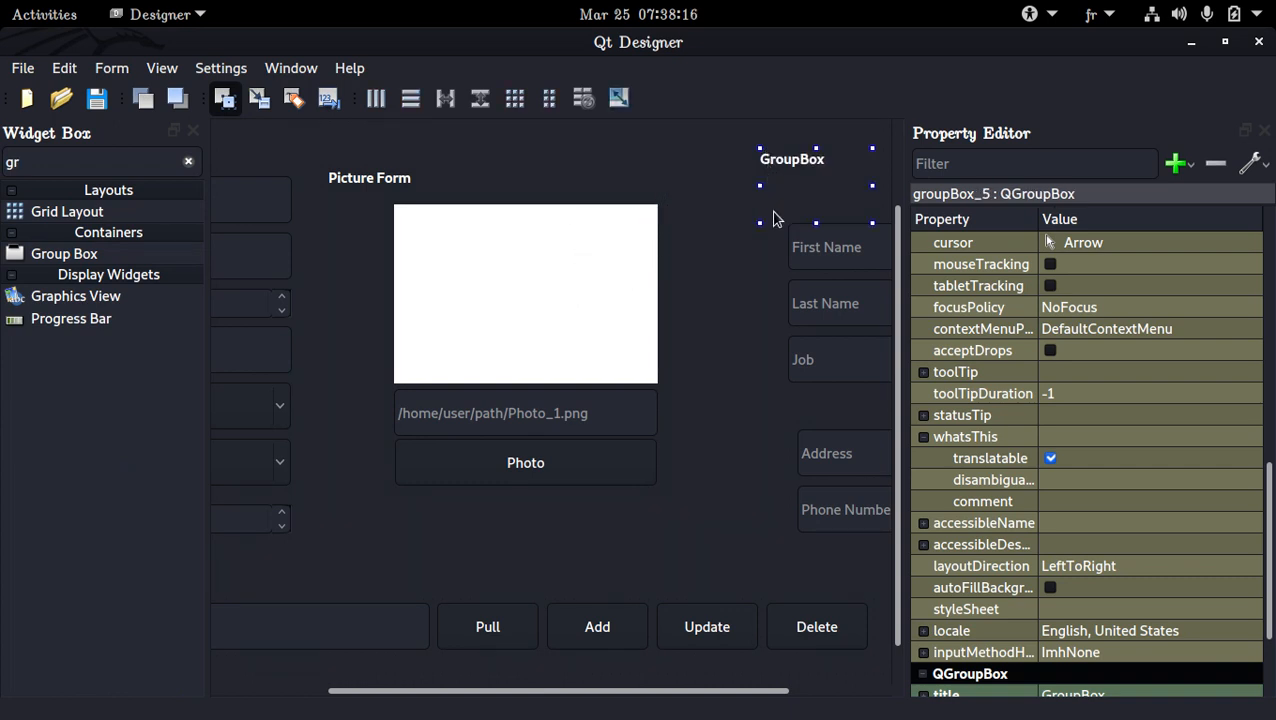
Title the new group box above the copied First Name field "Parent Info"
double_click(809, 162)
text(Paetri)
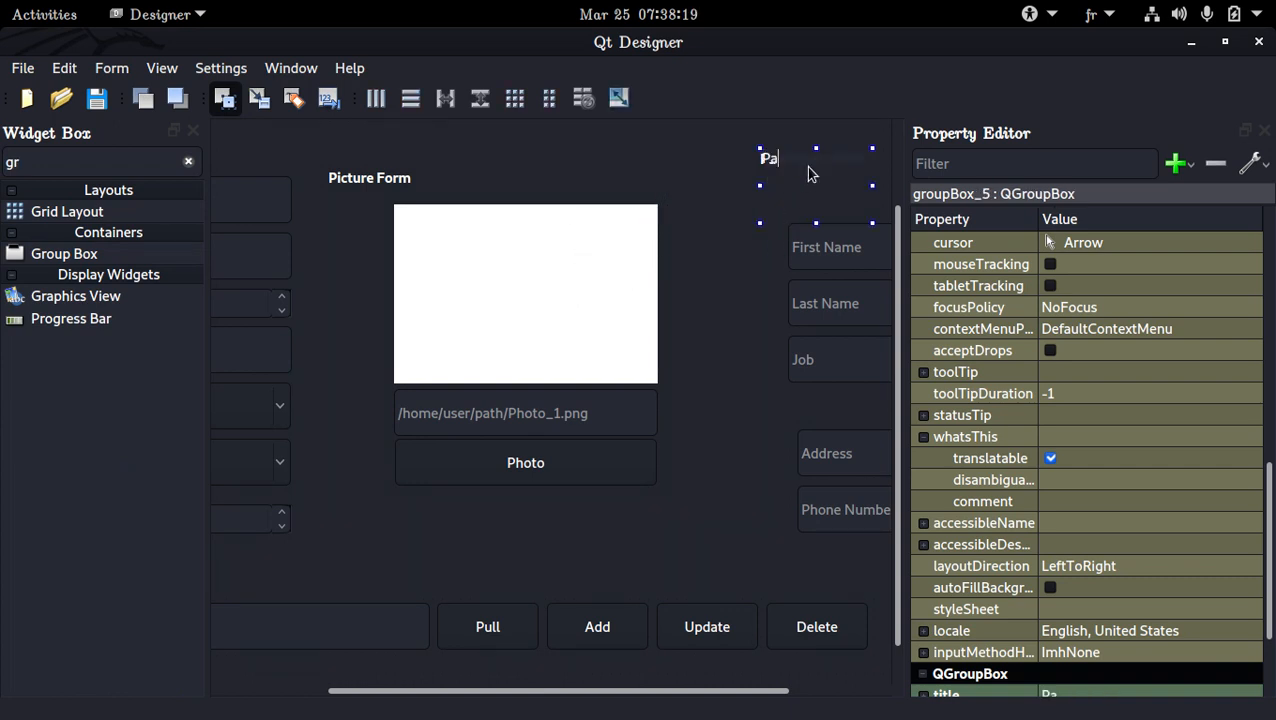
key(BackSpace)
key(BackSpace)
key(BackSpace)
text(ent Into)
key(Return)
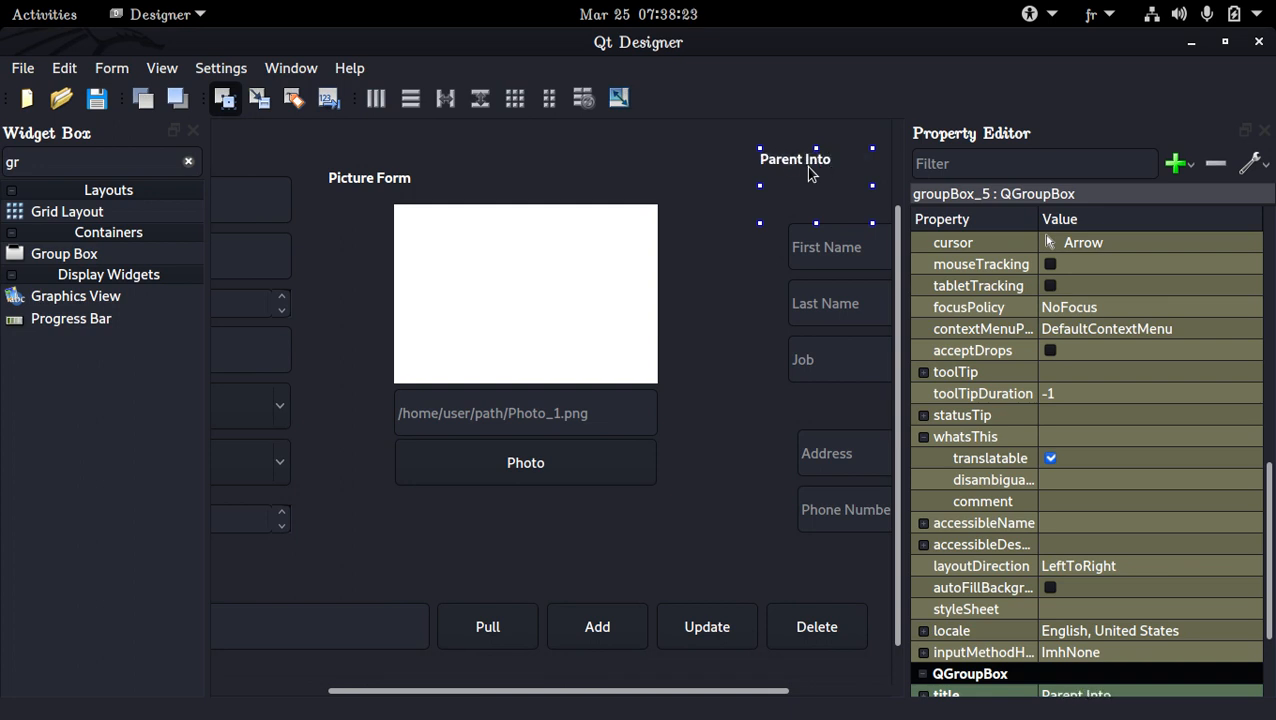
double_click(795, 160)
double_click(820, 160)
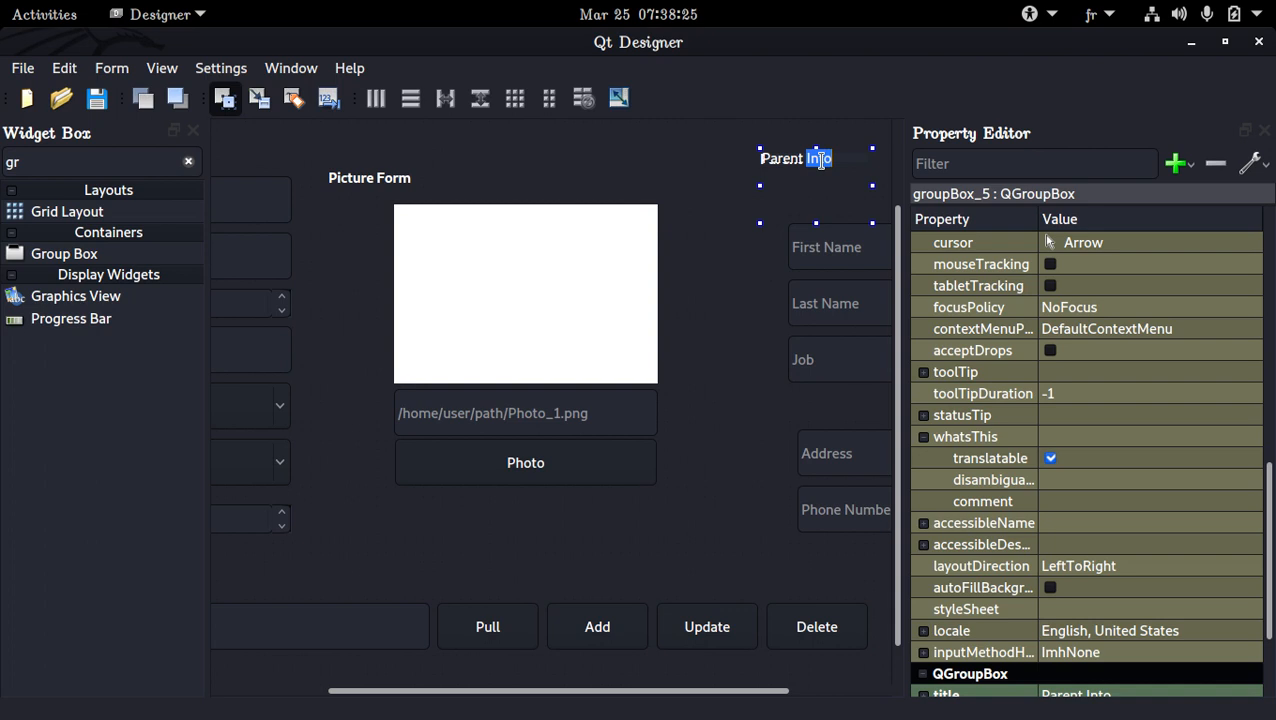
text(Info)
key(Return)
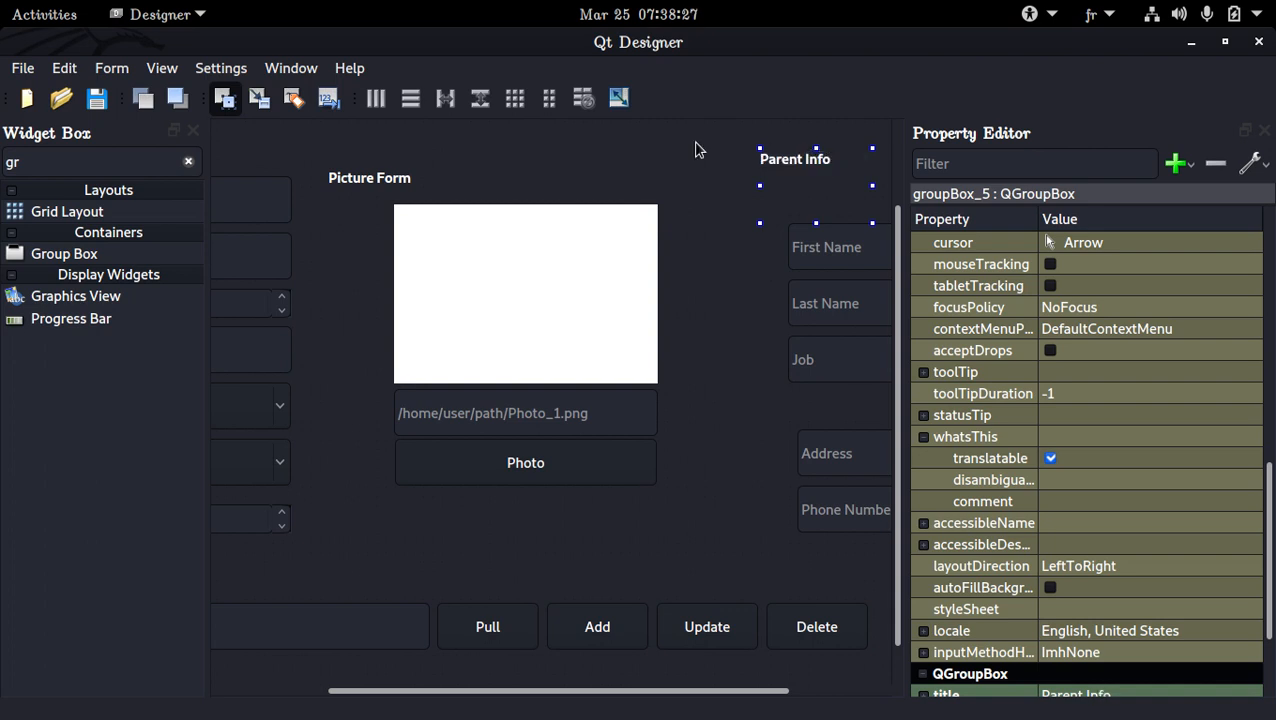
Move the copied First Name, Last Name and Job fields into the Parent Info group box, enlarging the box to fit them
click(193, 131)
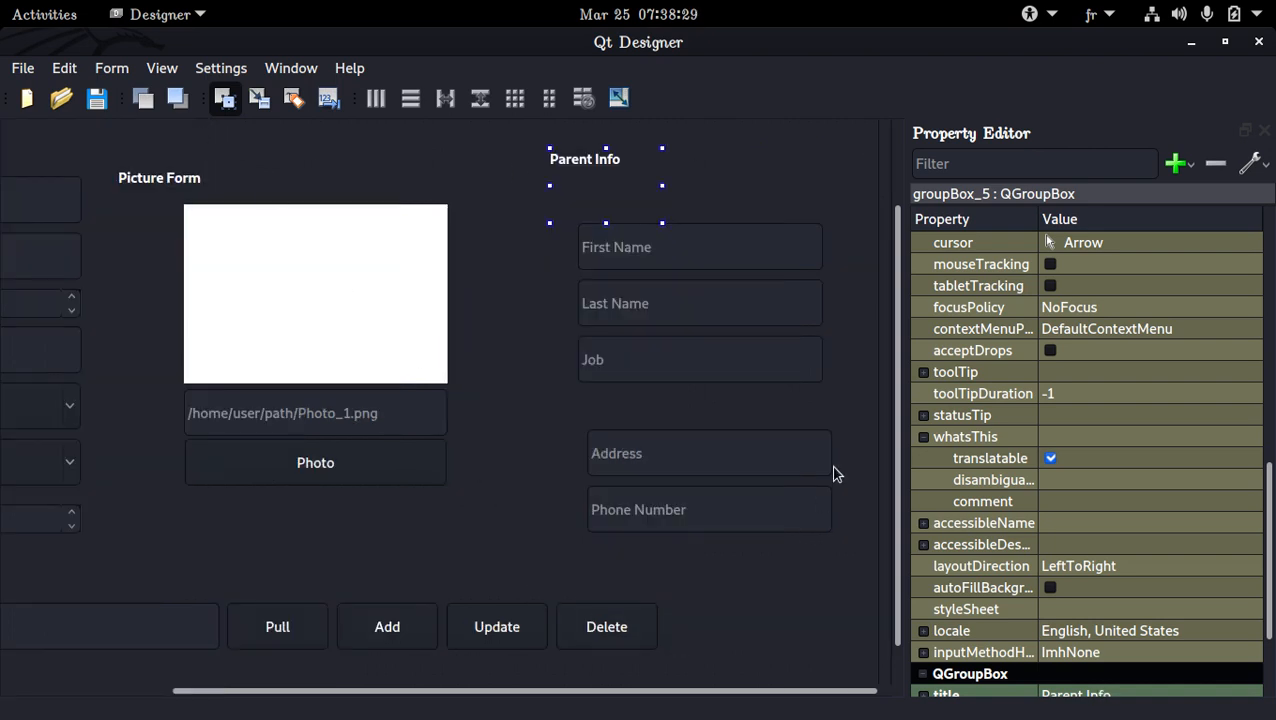
click(762, 264)
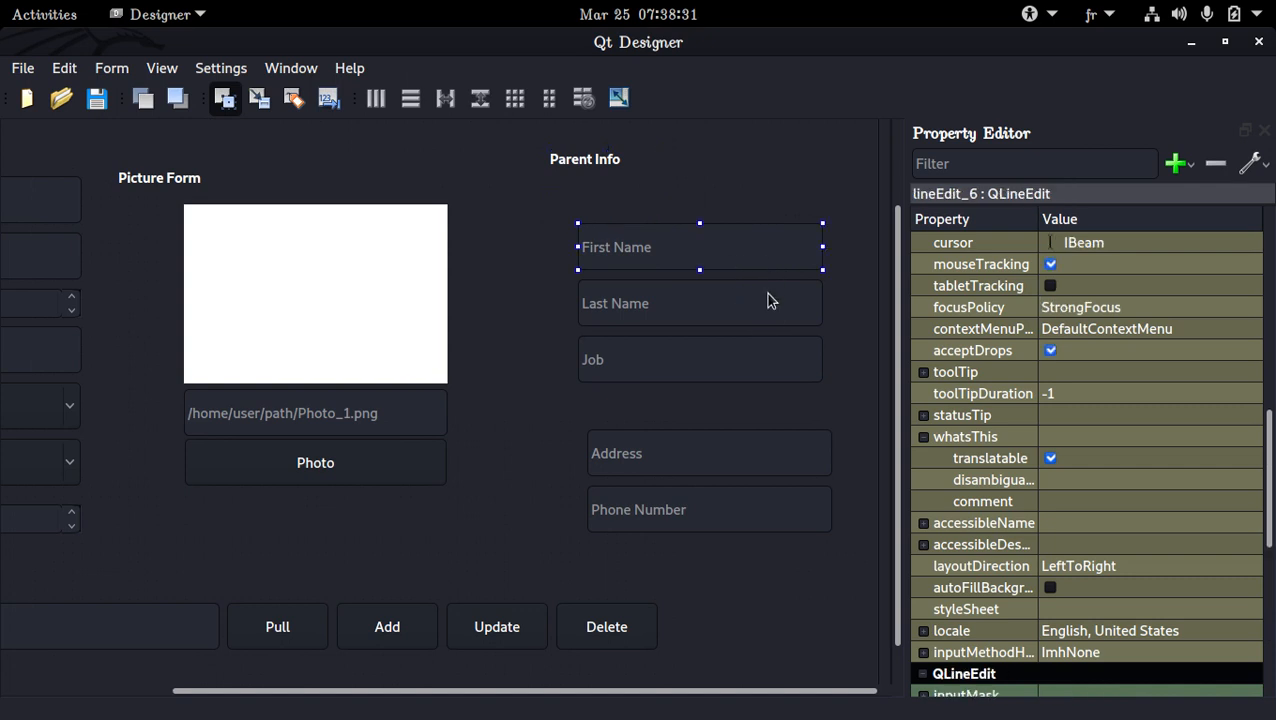
ctrl+click(763, 296)
ctrl+click(775, 350)
key(Delete)
click(590, 185)
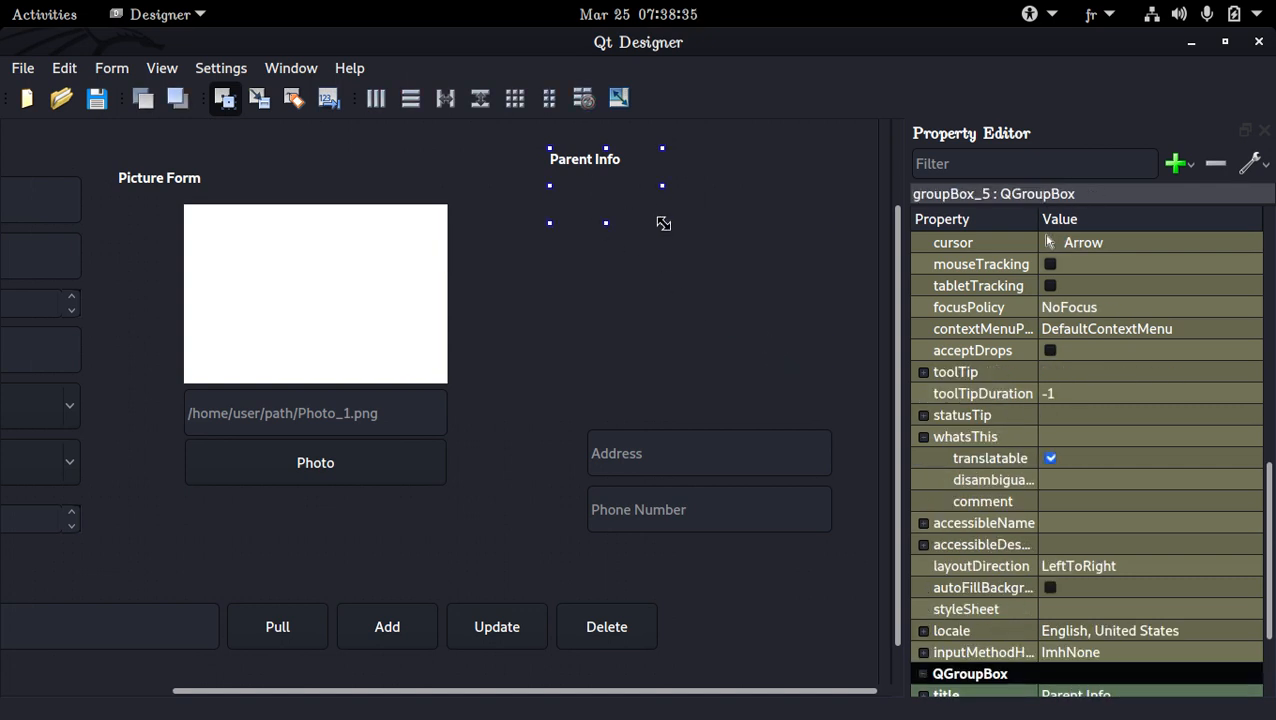
drag(662, 223, 822, 383)
key(ctrl+v)
click(696, 196)
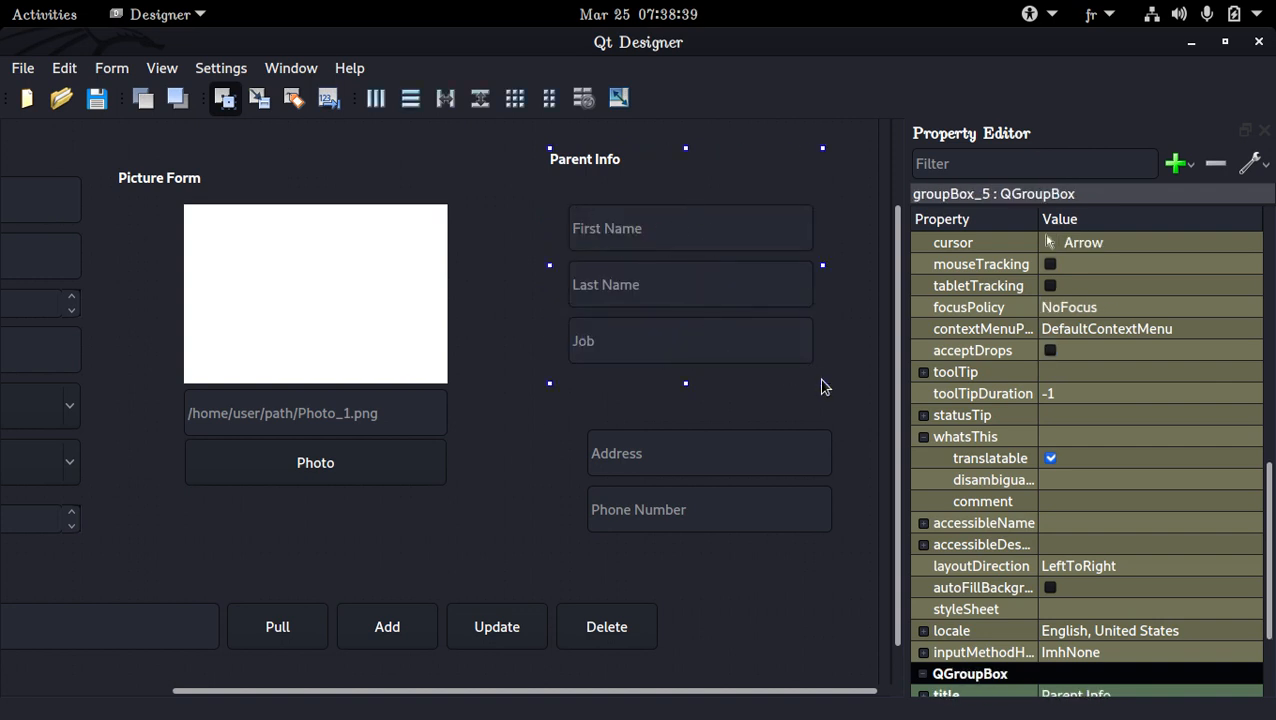
drag(826, 385, 839, 397)
Duplicate the Parent Info group box below the original, in place of the loose Address and Phone Number fields cut from there
click(497, 452)
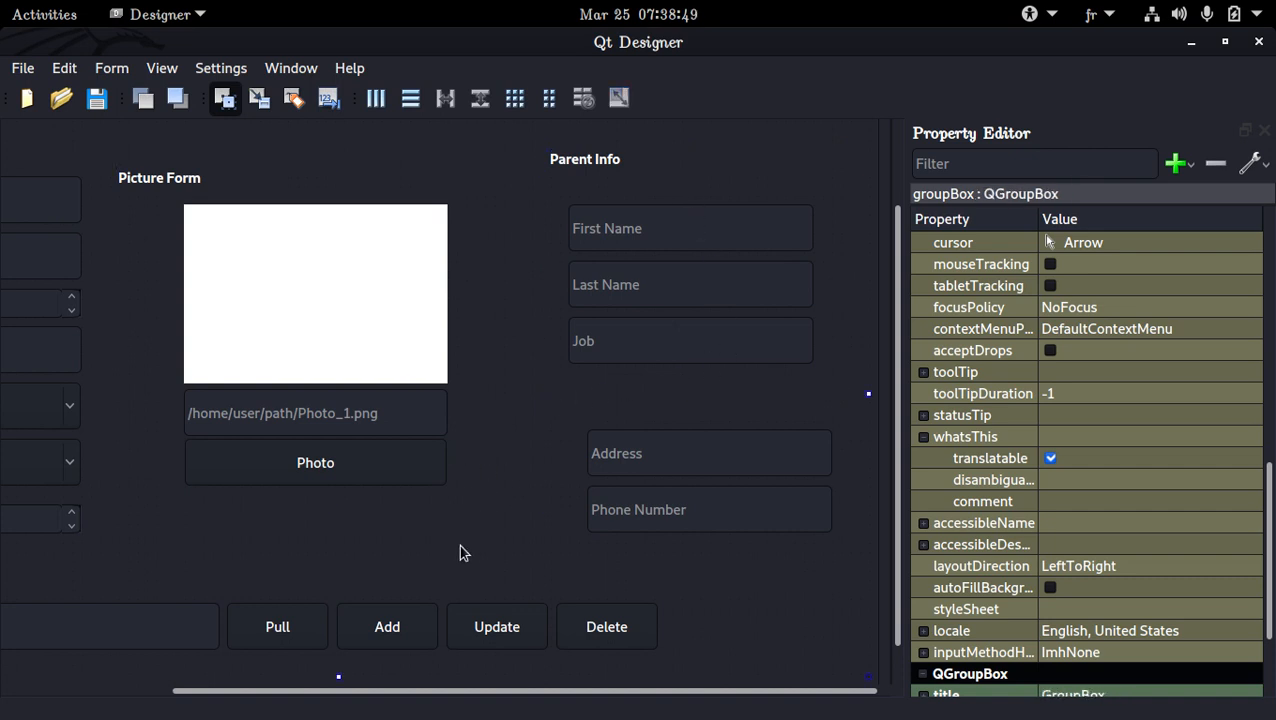
key(ctrl+v)
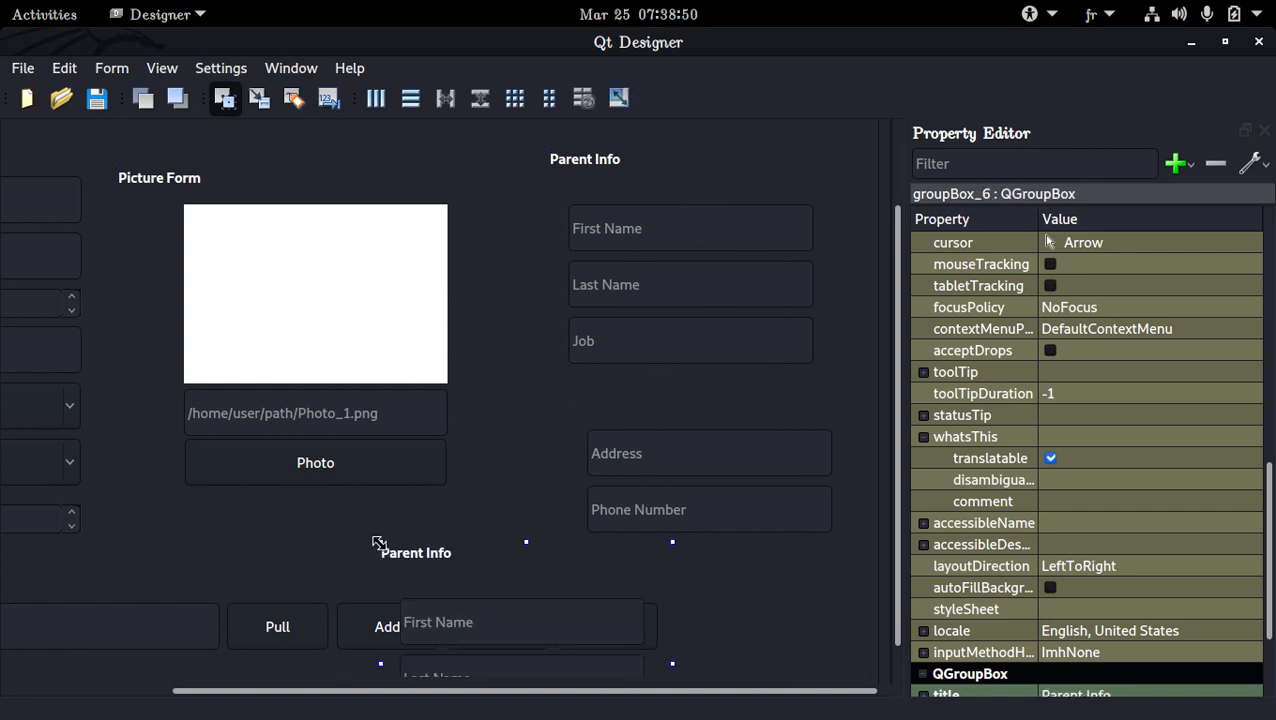
click(667, 508)
click(669, 472)
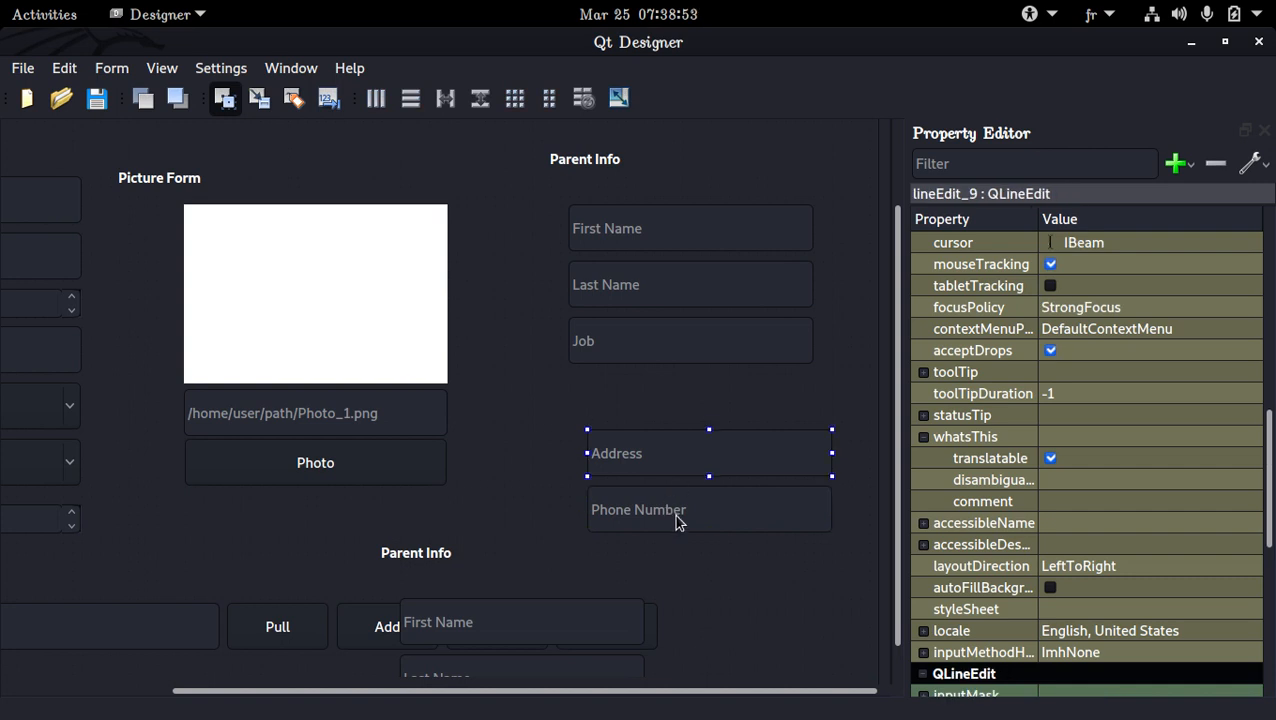
ctrl+click(674, 514)
key(Delete)
drag(585, 556, 742, 395)
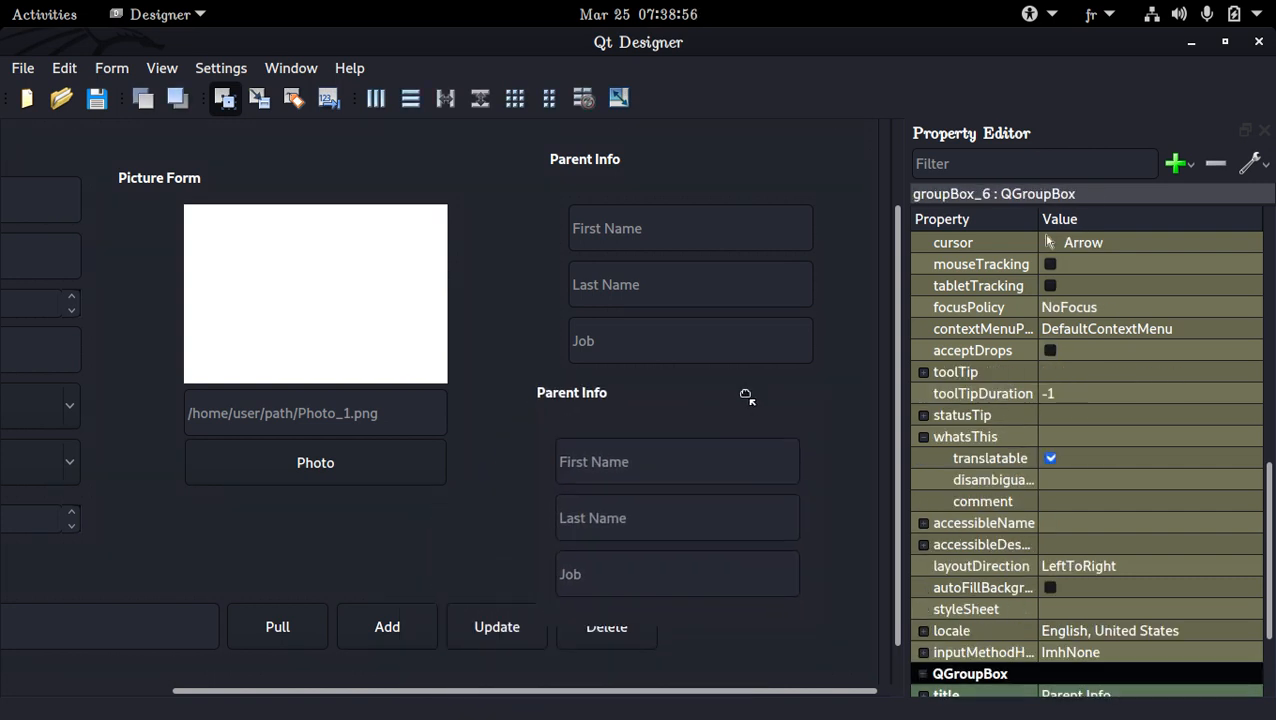
Delete the First Name, Last Name and Job fields from the lower Parent Info group box
click(716, 473)
click(535, 508)
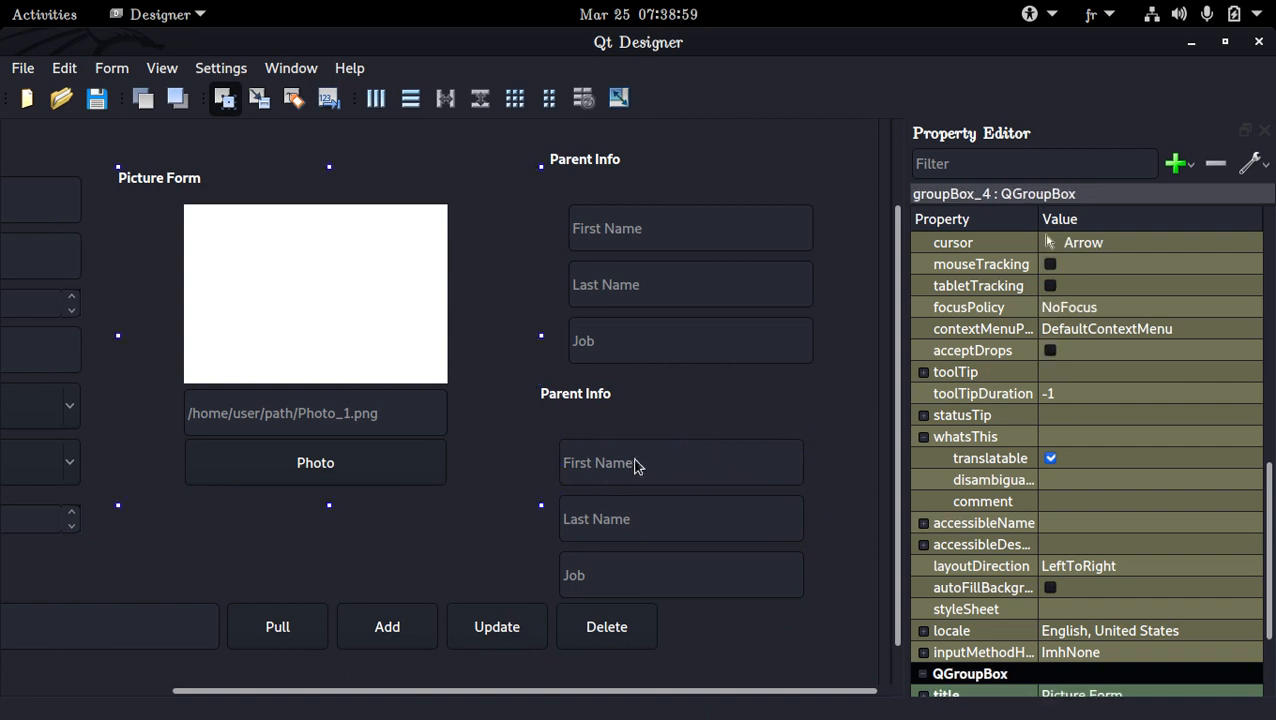
click(638, 464)
ctrl+click(652, 520)
ctrl+click(700, 565)
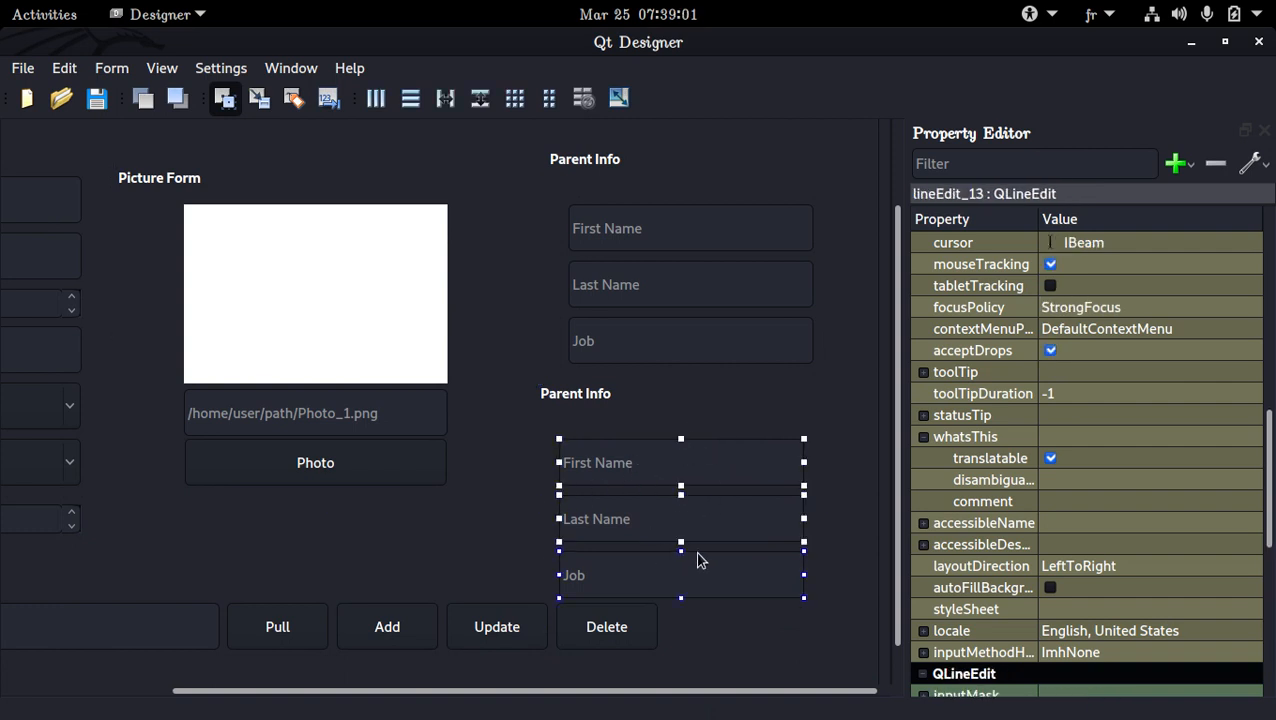
key(Delete)
Paste the Address and Phone Number fields into the lower Parent Info group box and shorten the box to end just below them
click(572, 439)
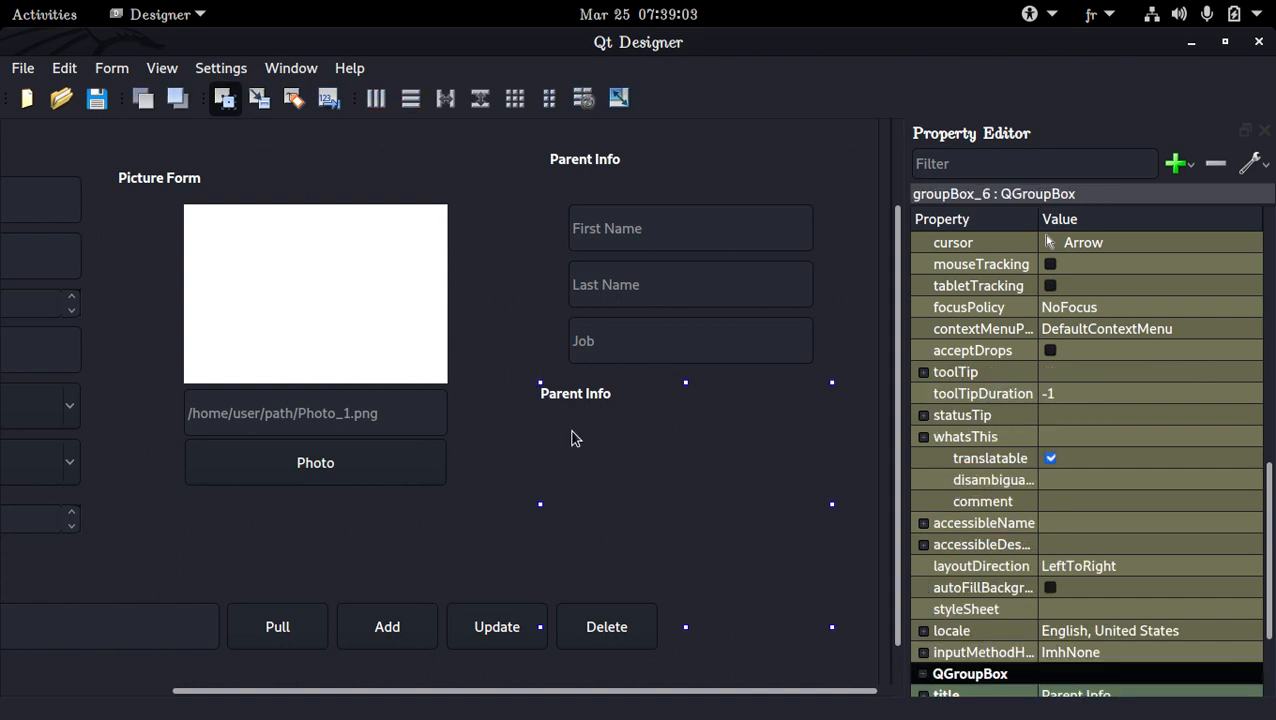
key(ctrl+v)
click(543, 460)
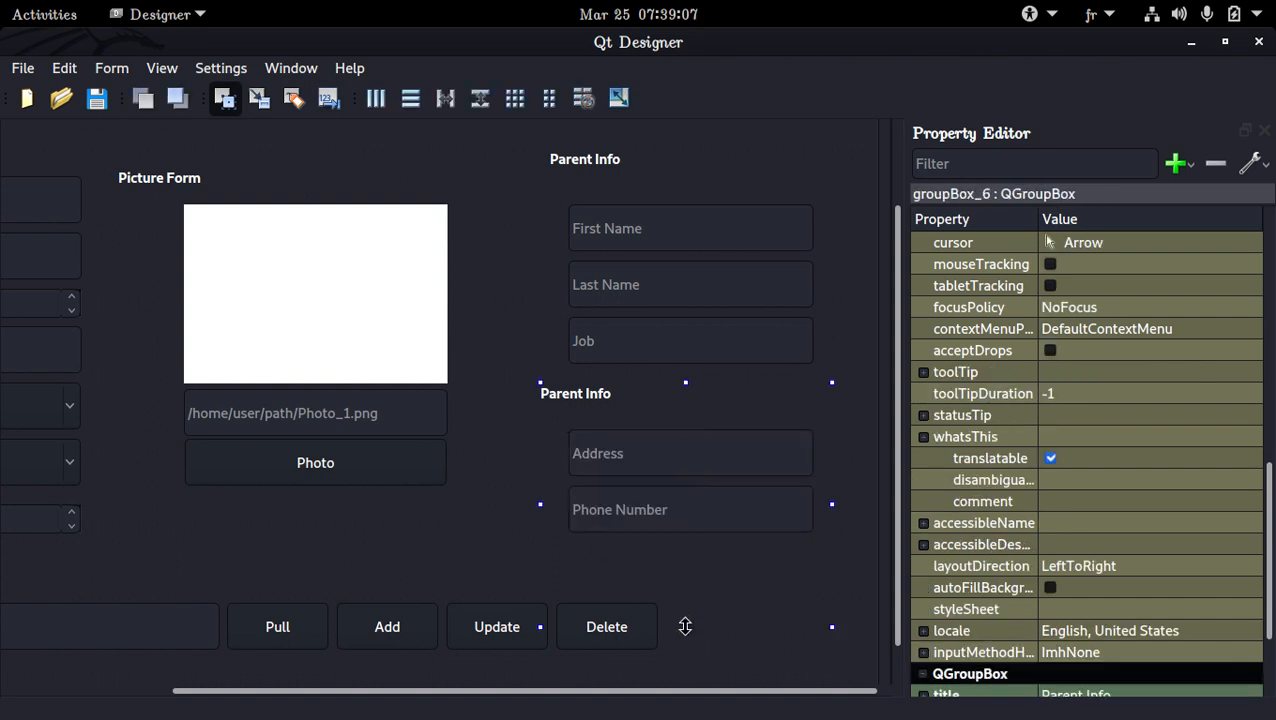
drag(685, 626, 688, 562)
Line up the lower group box's left edge with the Parent Info group box above it, leaving a small gap between them
click(551, 318)
click(706, 420)
ctrl+click(550, 327)
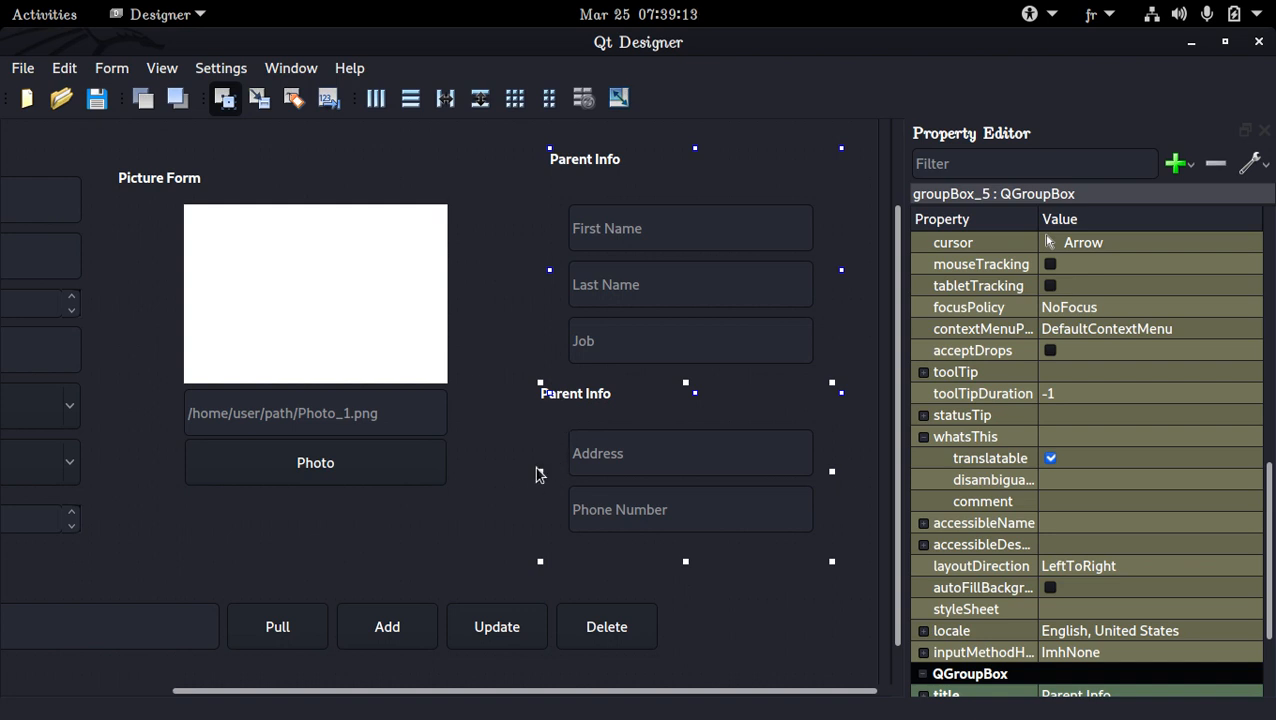
click(448, 496)
click(586, 427)
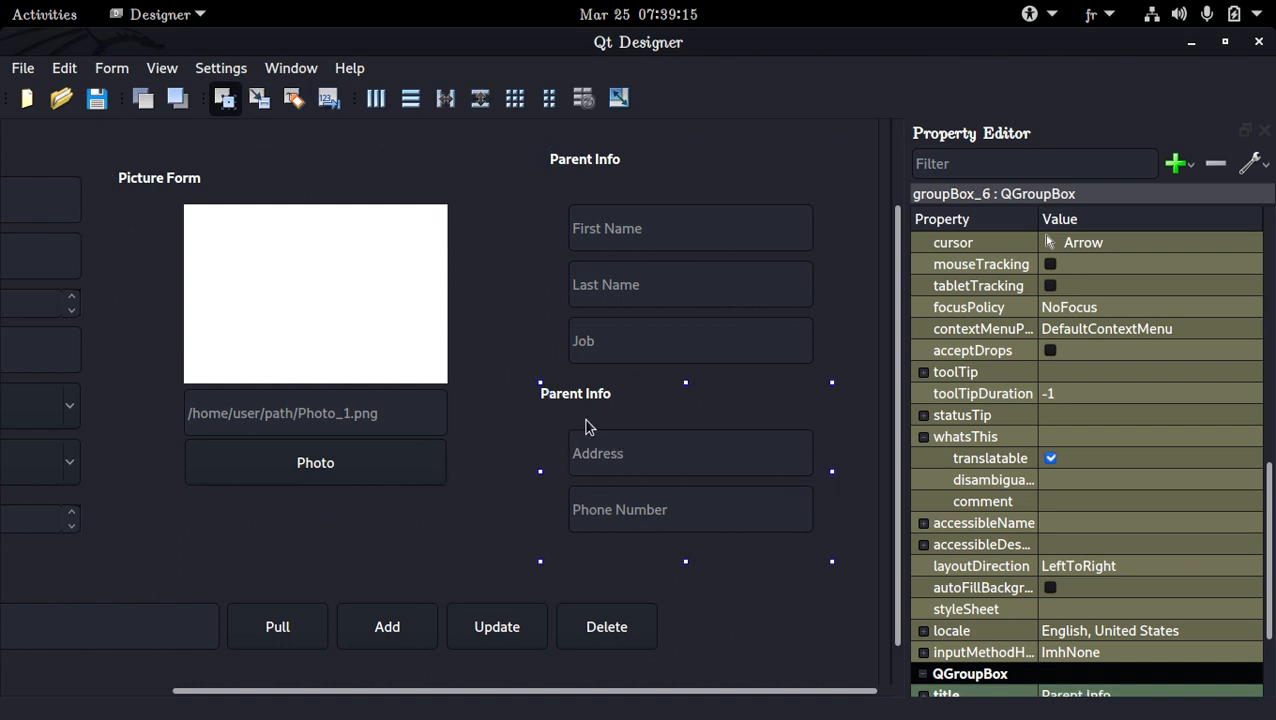
drag(586, 427, 605, 437)
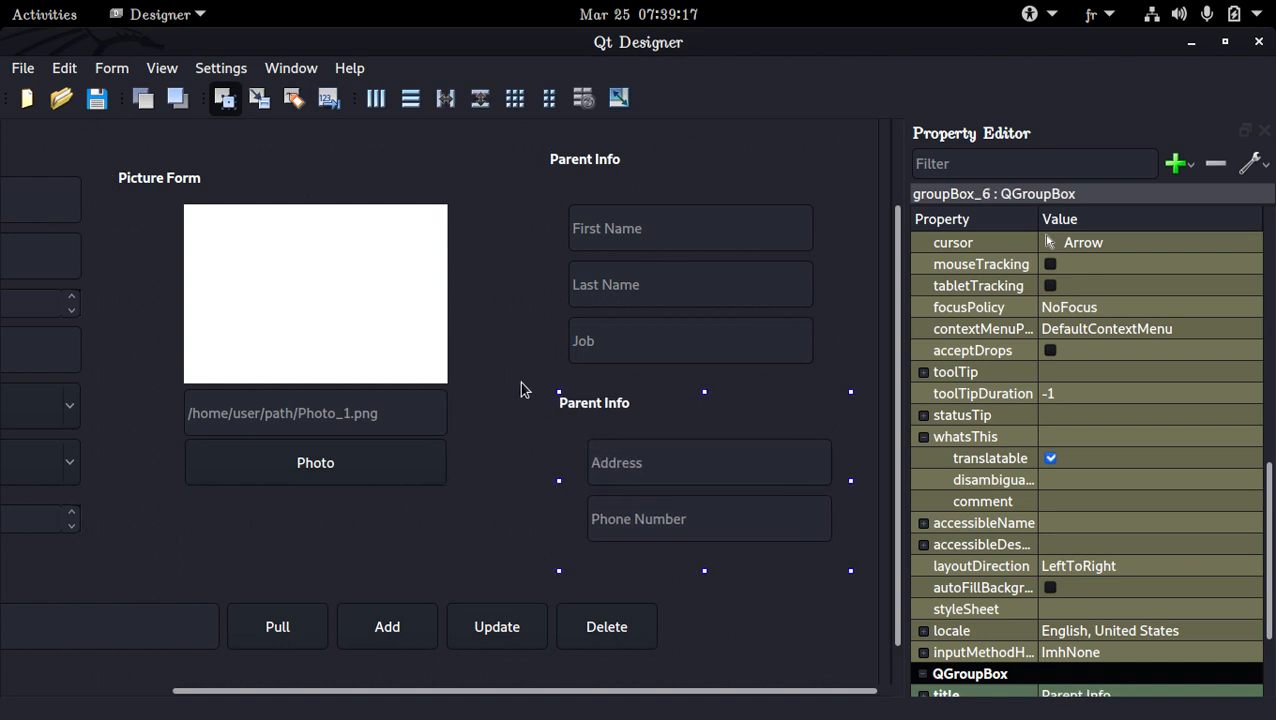
ctrl+click(553, 267)
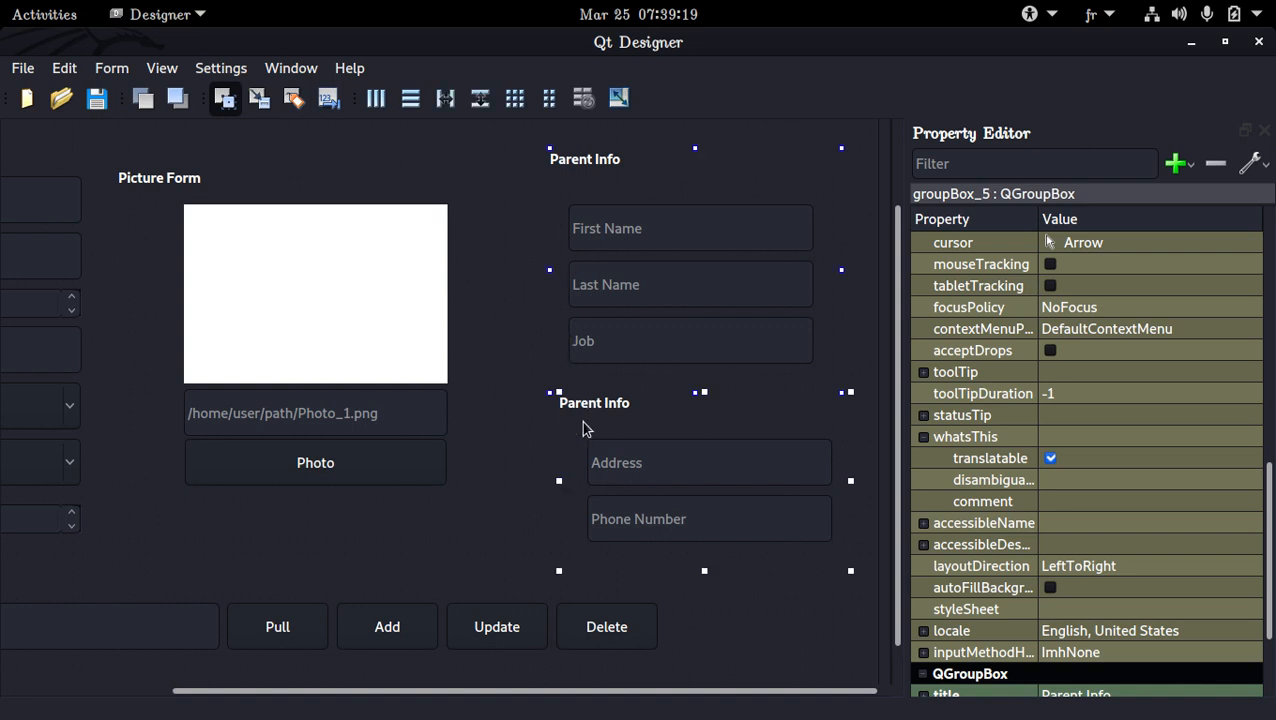
click(528, 443)
click(561, 444)
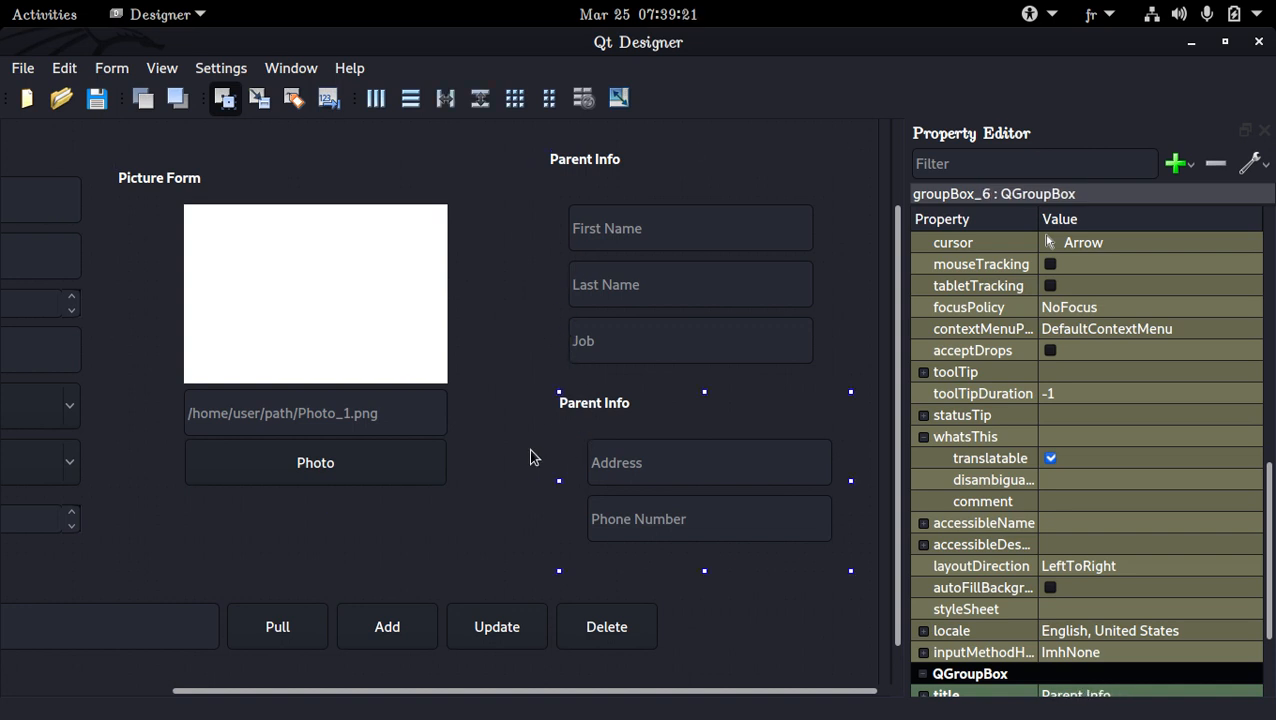
key(Down)
key(Left)
ctrl+click(543, 356)
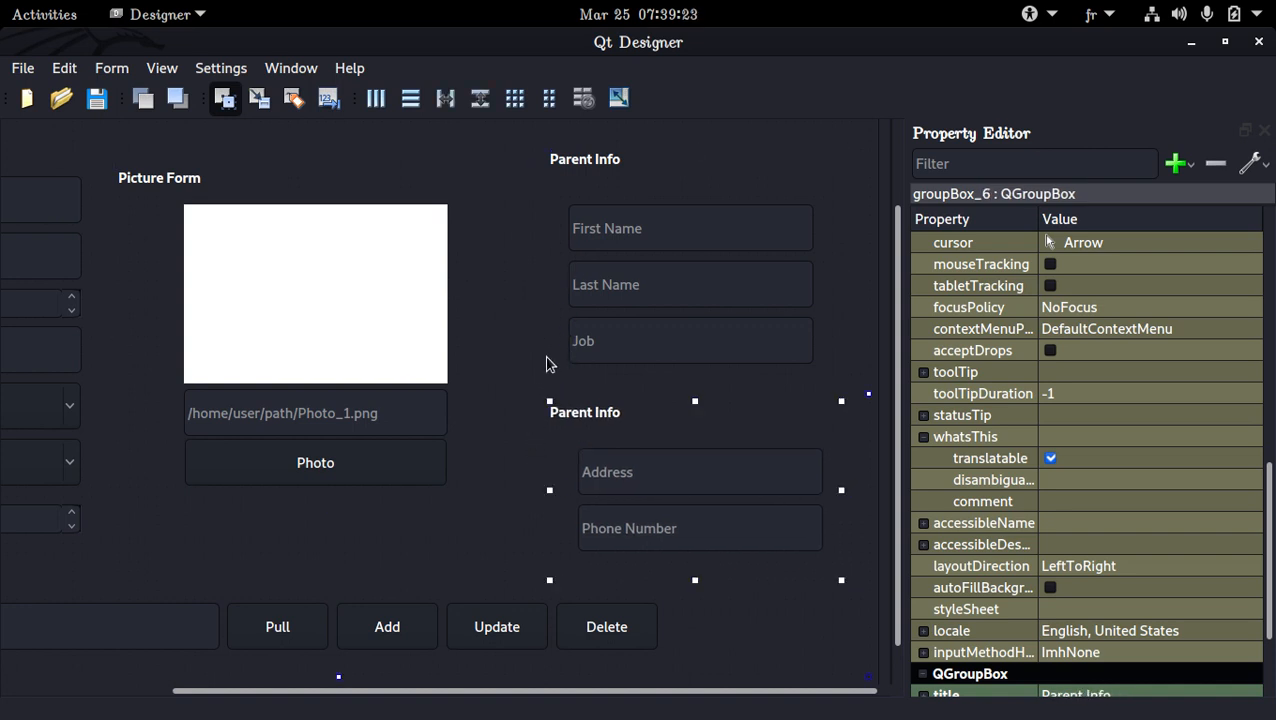
ctrl+click(553, 338)
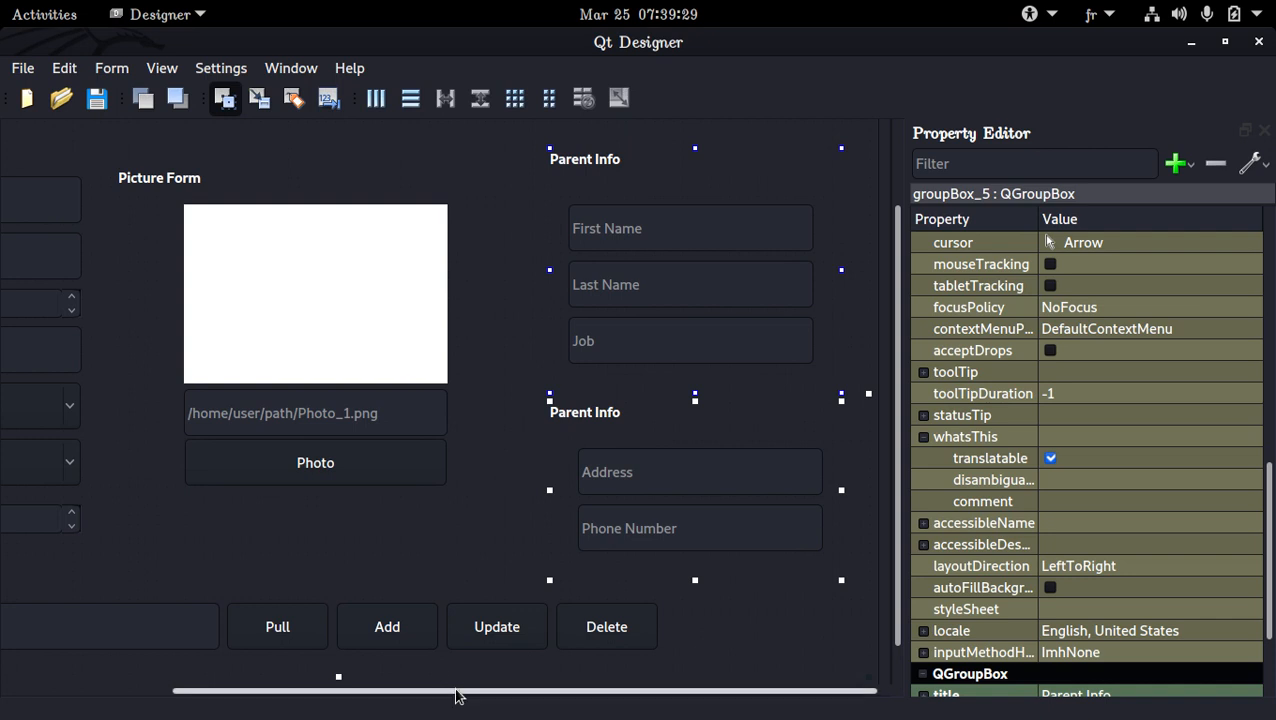
mouse_move(455, 695)
mouse_down()
mouse_move(299, 698)
mouse_move(434, 700)
mouse_up()
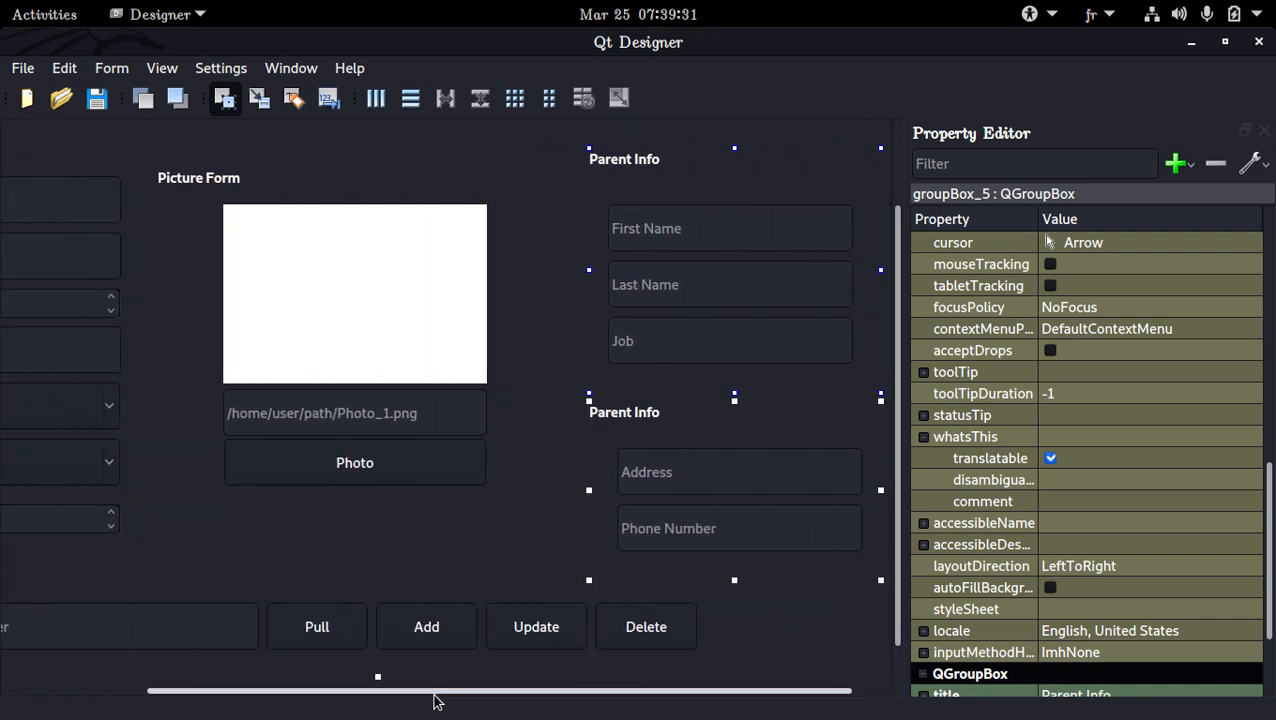
drag(812, 692, 854, 692)
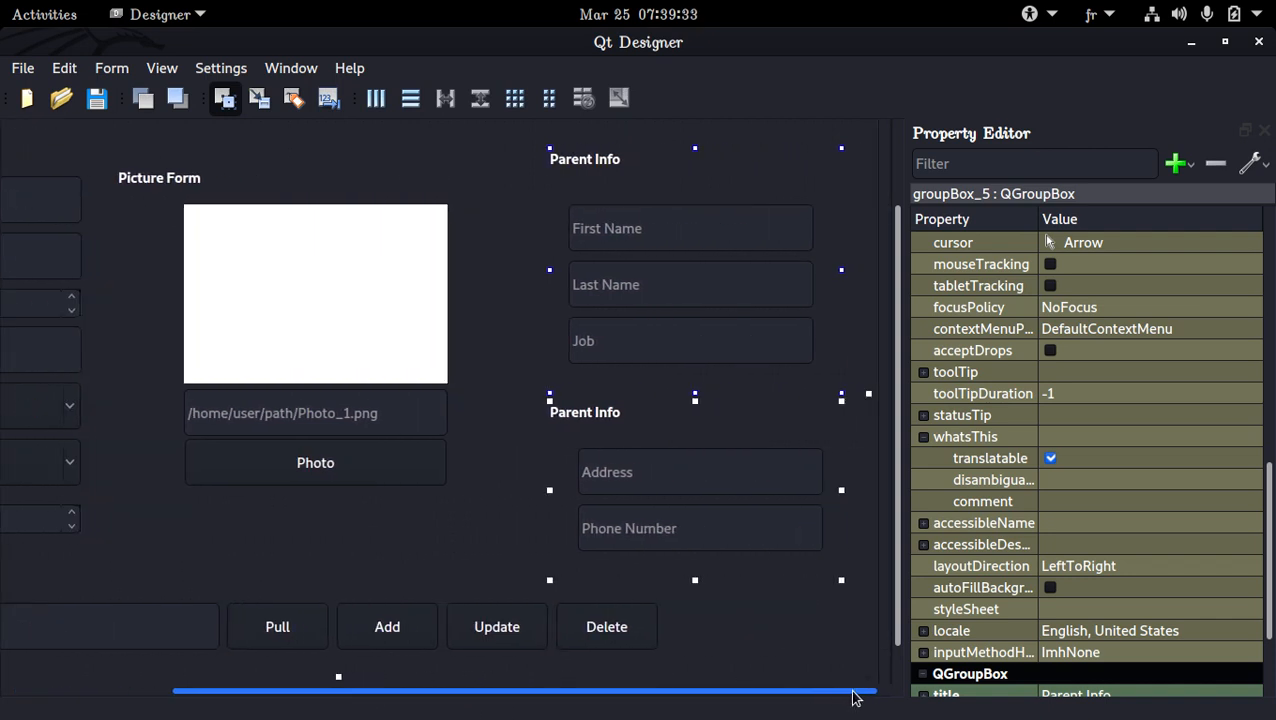
click(585, 481)
click(550, 450)
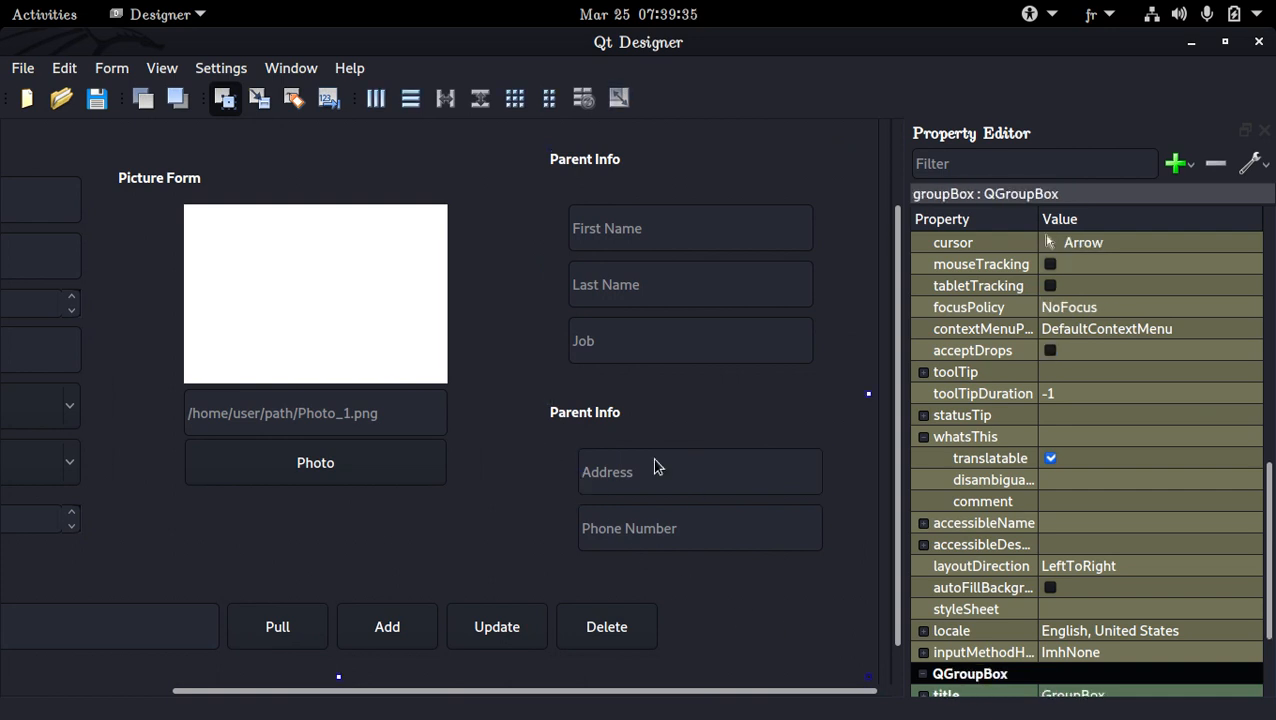
click(655, 464)
click(670, 443)
click(640, 378)
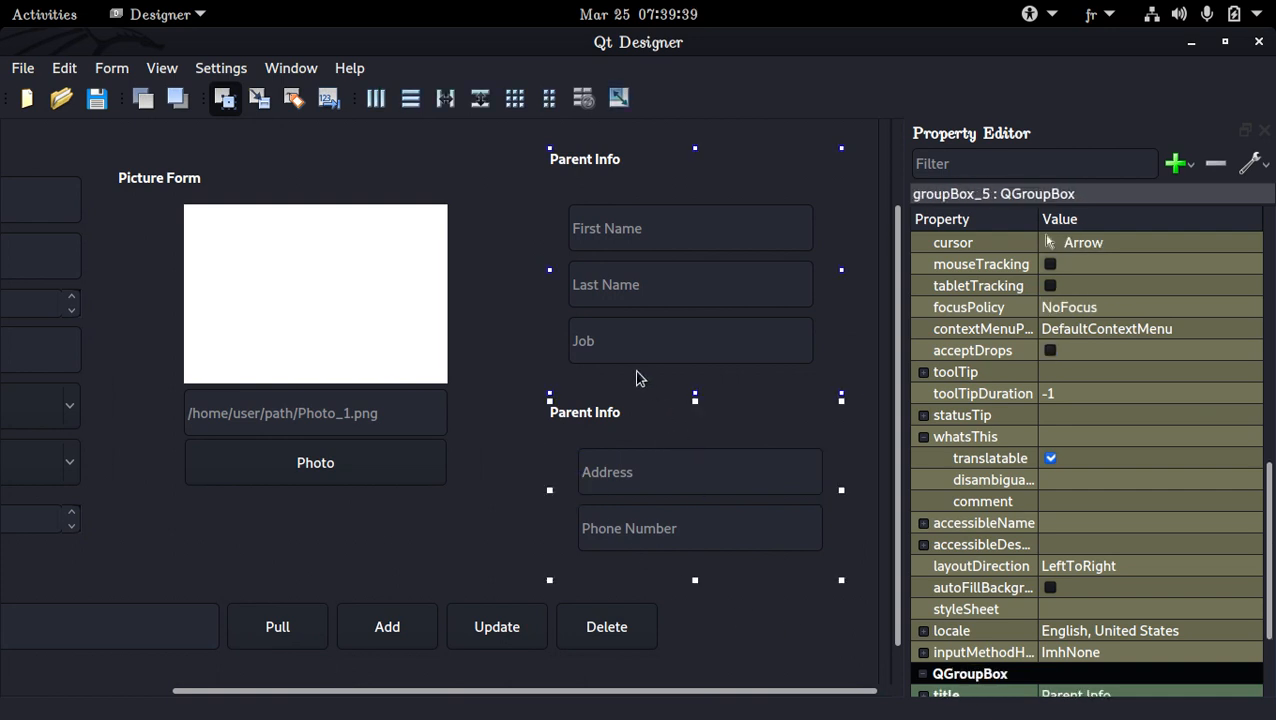
Title the group box around the Address and Phone Number fields "Contact Info"
double_click(628, 414)
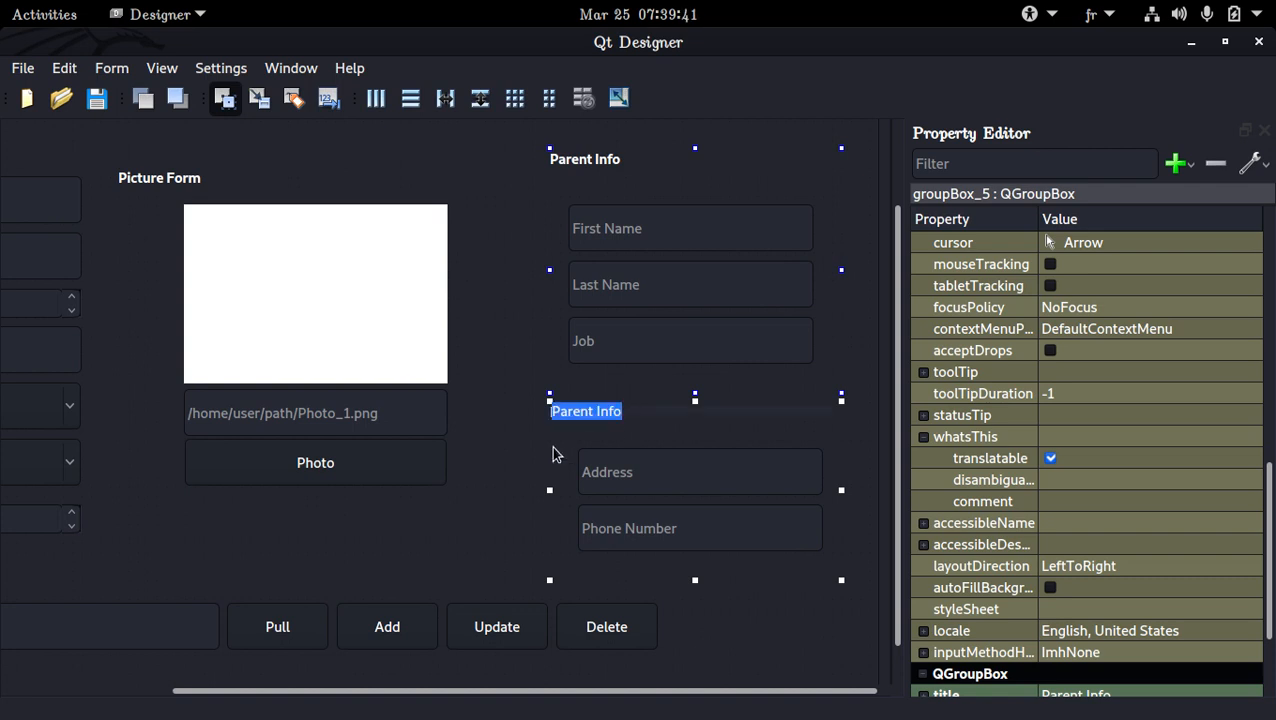
click(497, 446)
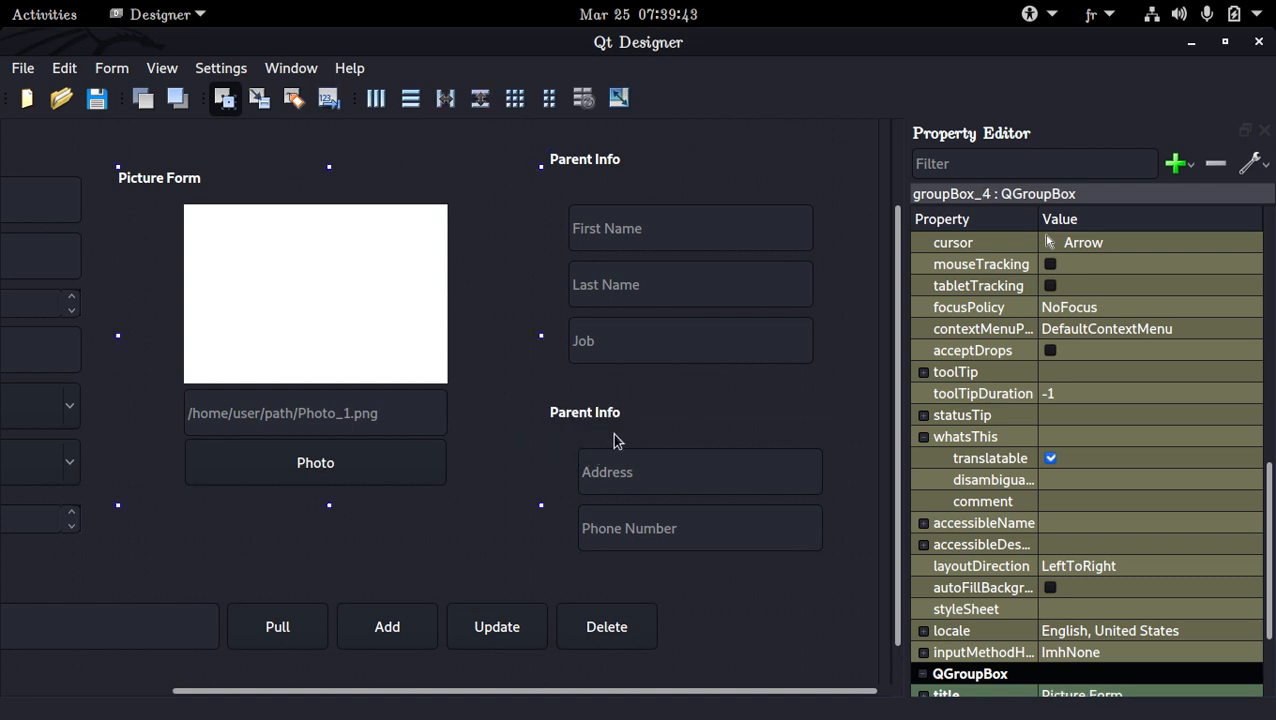
double_click(640, 419)
text(C)
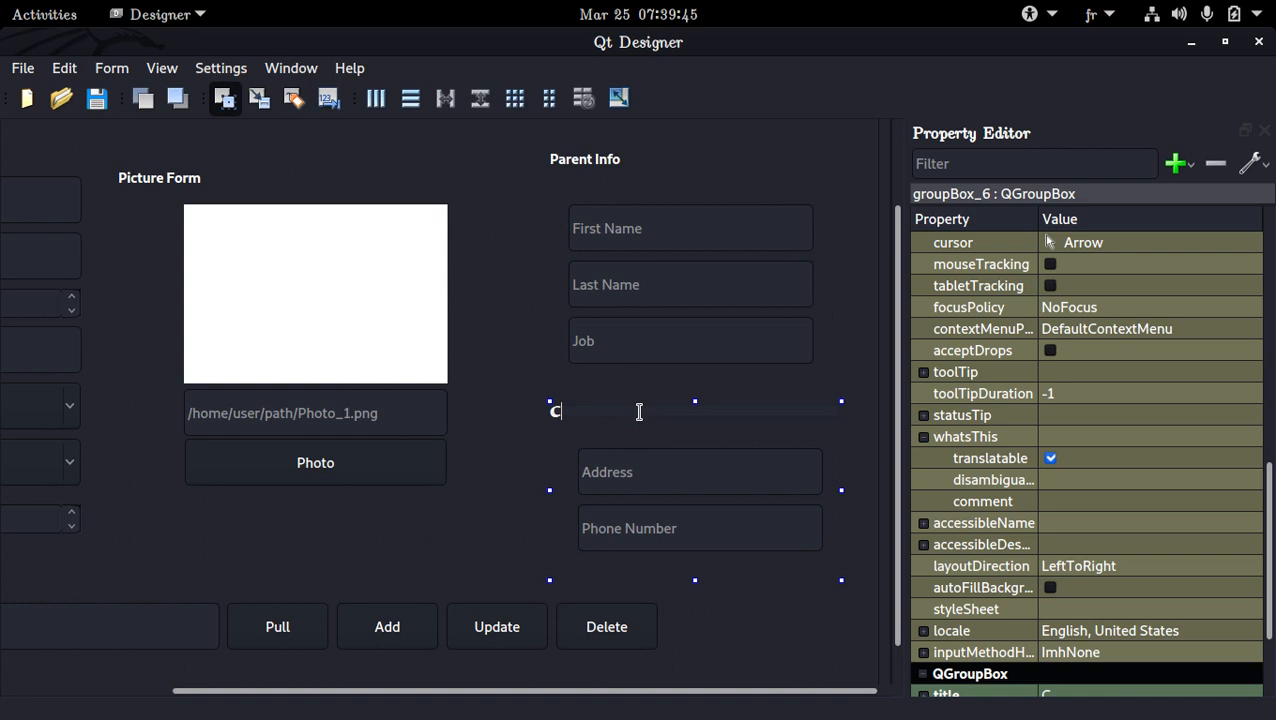
text(ontact Info)
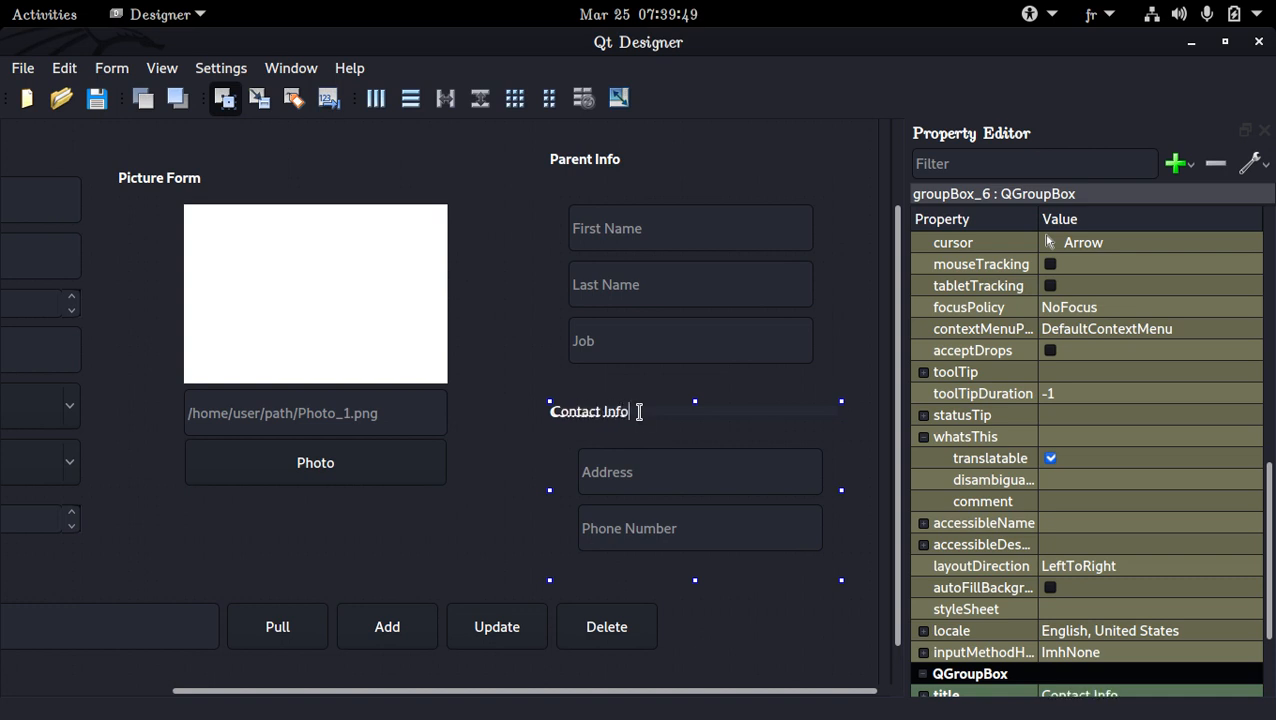
key(Return)
Check the SimpleScreenRecorder window, return to Qt Designer and save the form
key(super)
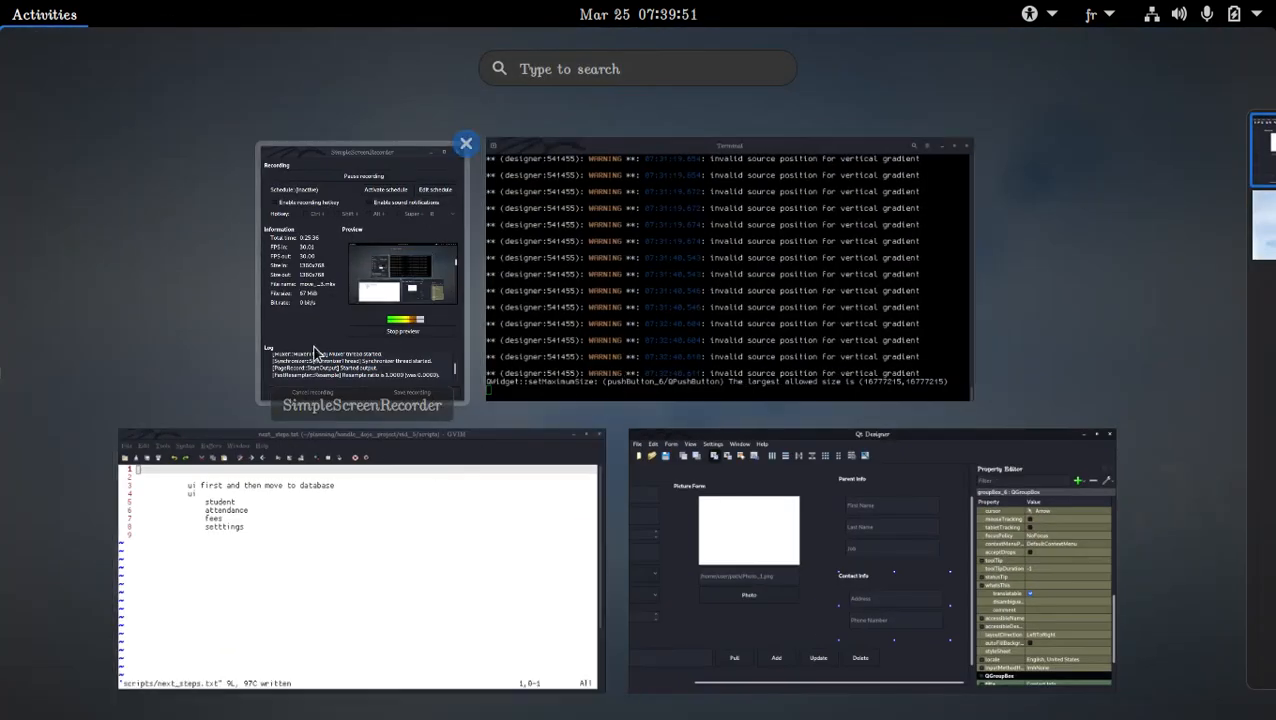
click(314, 352)
key(super)
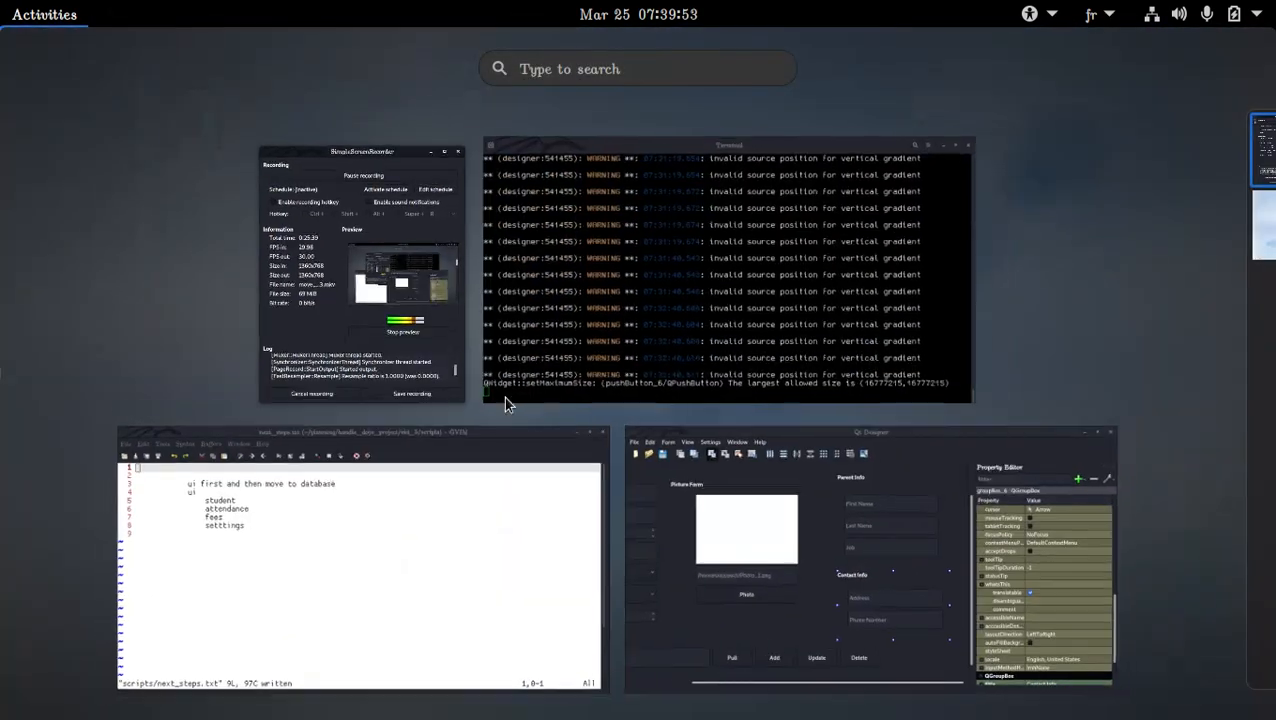
click(731, 490)
key(ctrl+s)
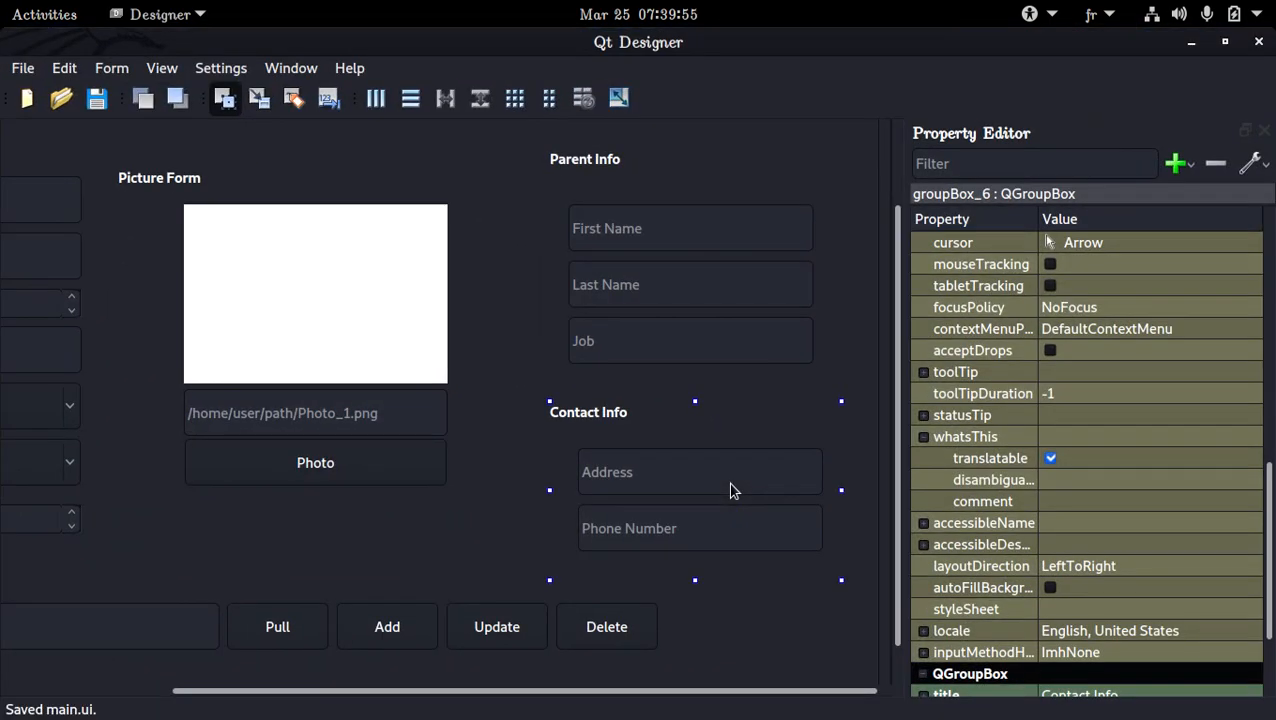
drag(612, 691, 530, 695)
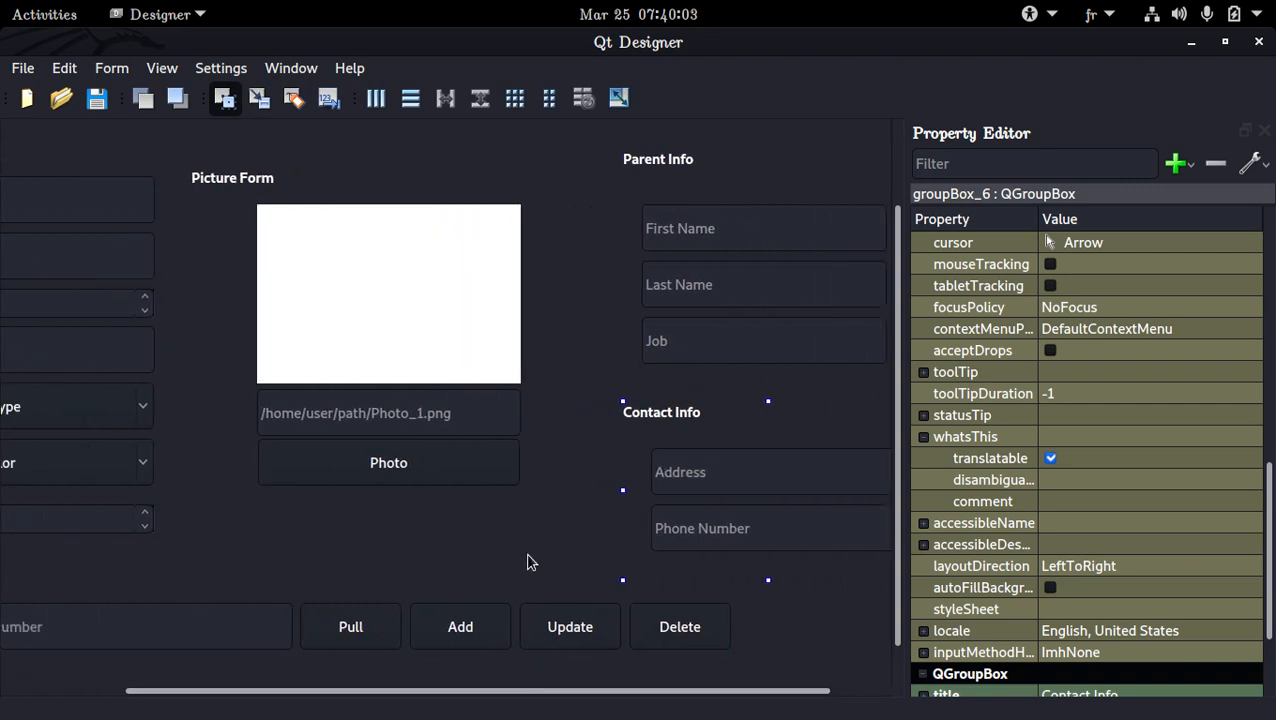
click(534, 595)
ctrl+click(552, 588)
ctrl+click(623, 550)
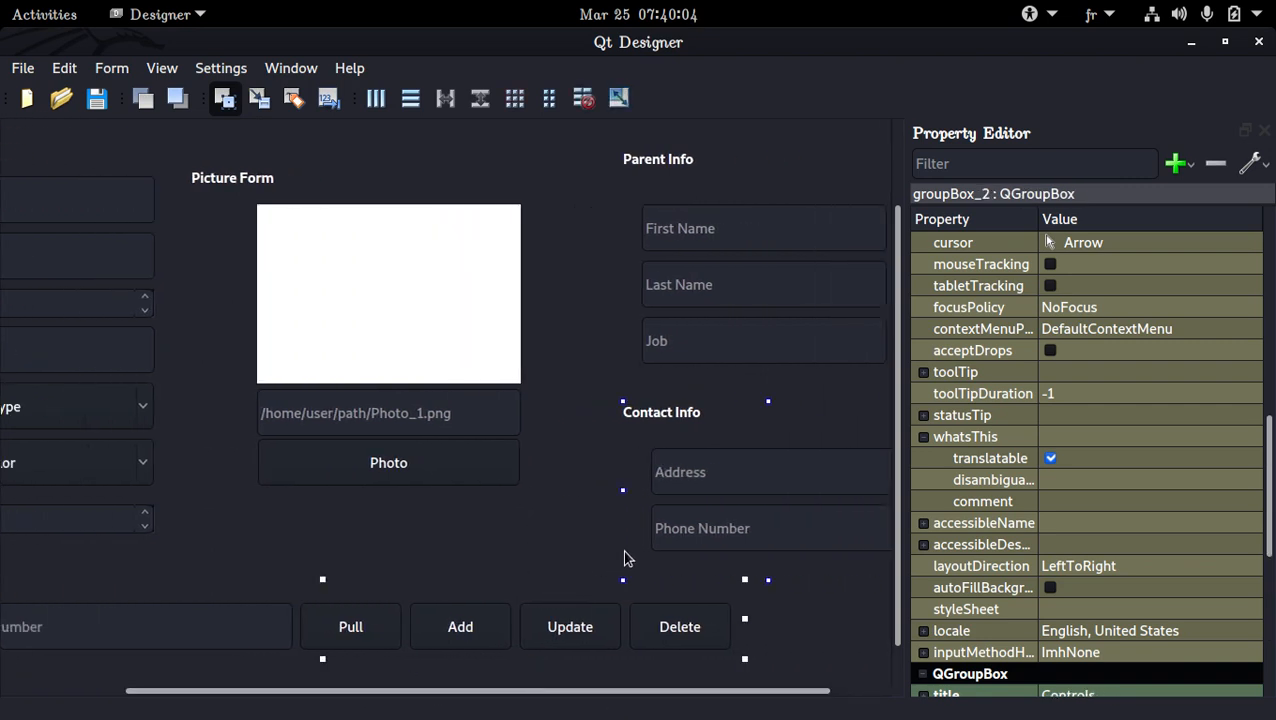
ctrl+click(531, 553)
scroll(517, 520, up, 2)
scroll(517, 520, down, 3)
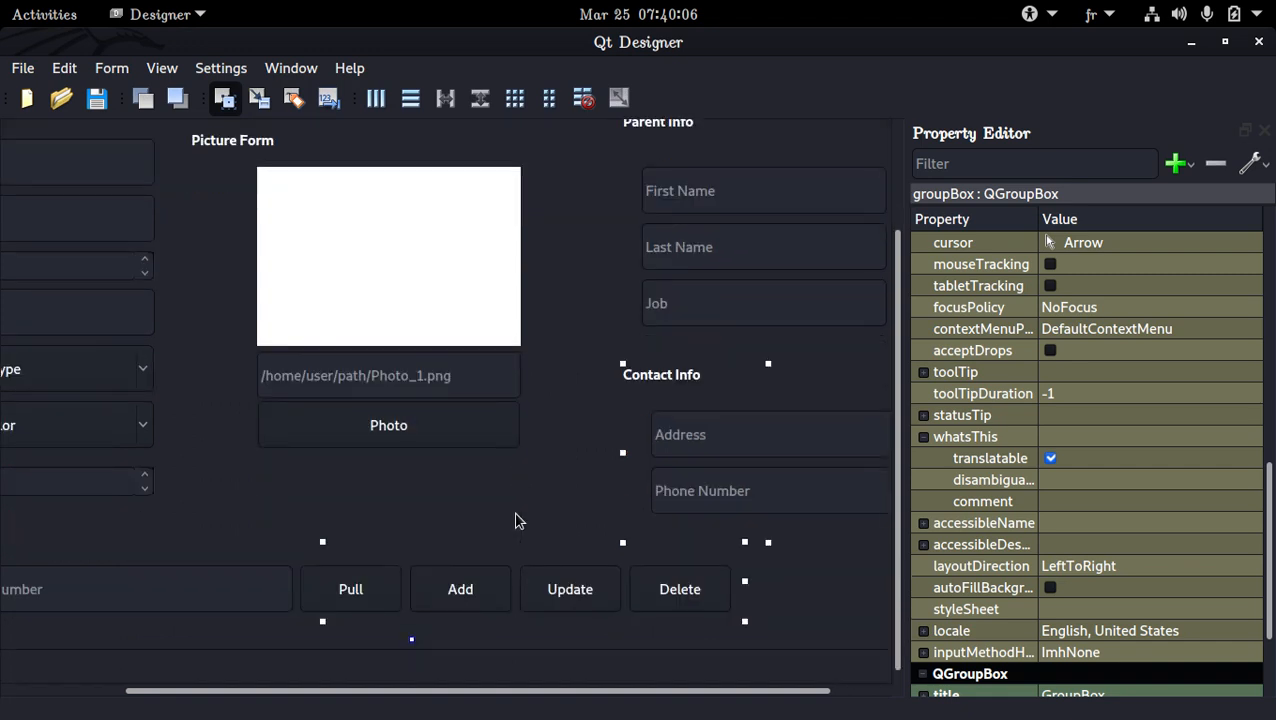
right_click(614, 290)
key(Escape)
Lay out the outer group box of the Create/Delete/Update Student tab in a grid
scroll(530, 320, up, 3)
click(462, 225)
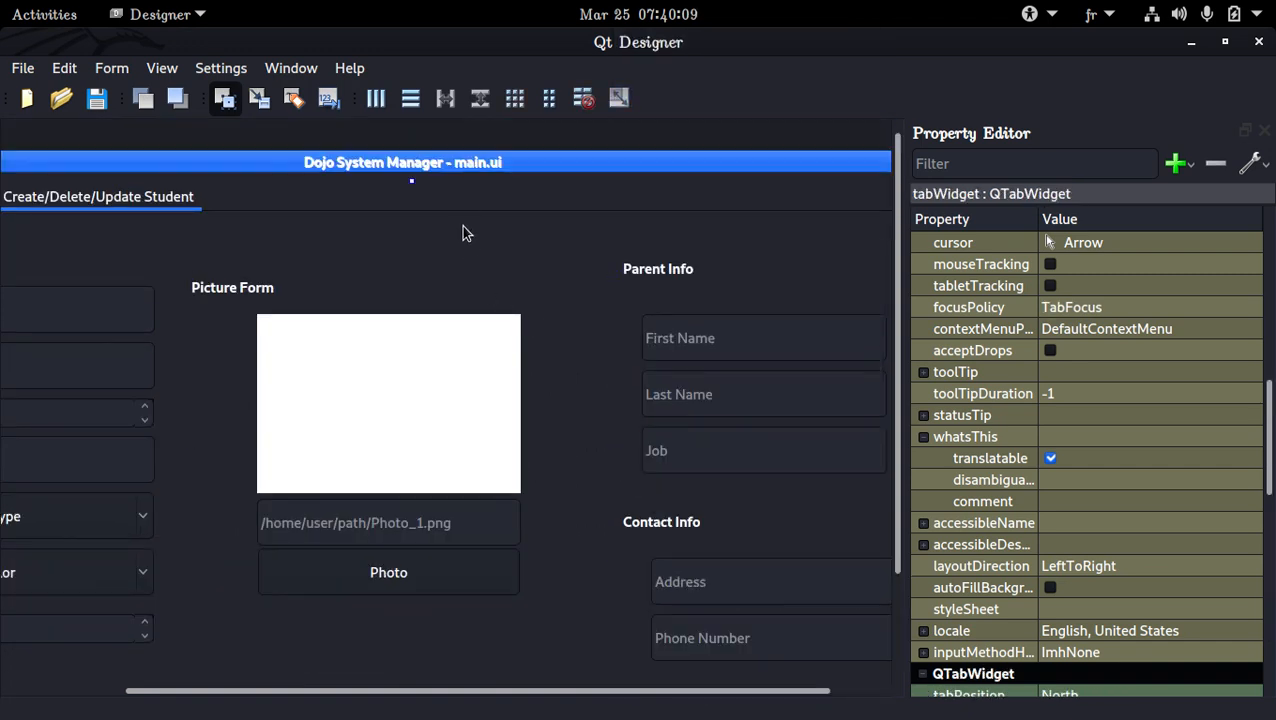
right_click(288, 250)
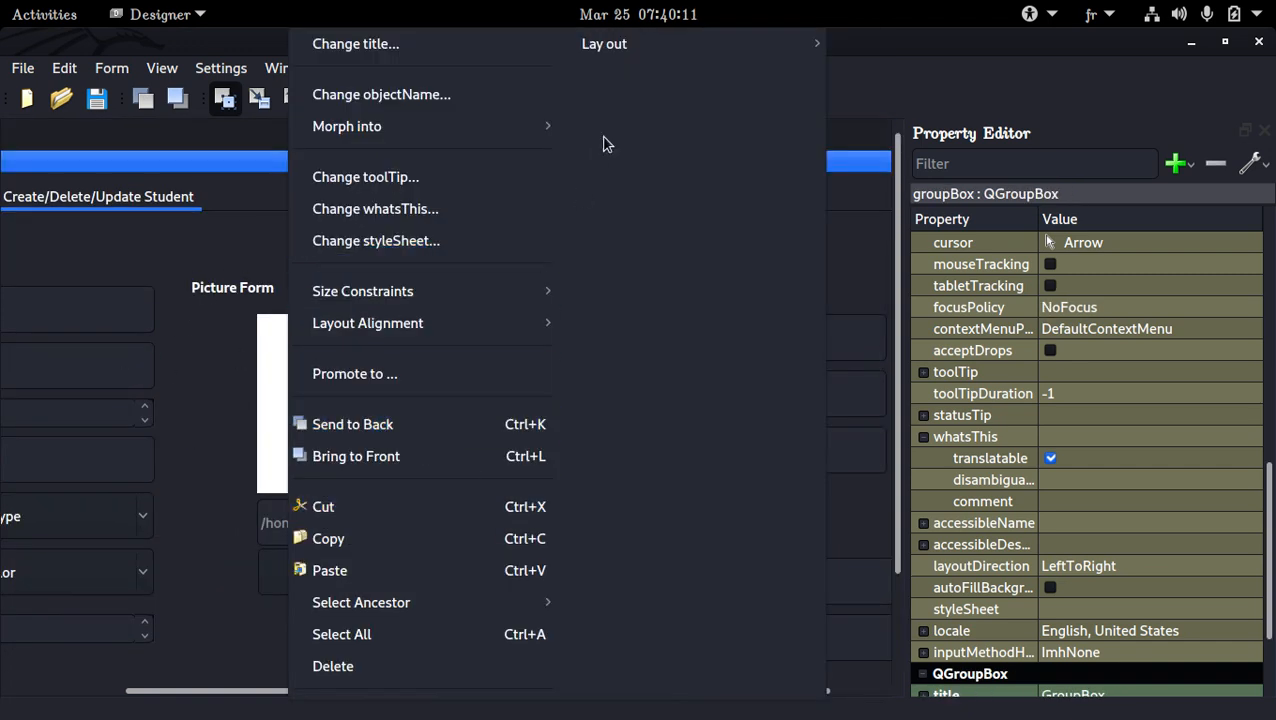
mouse_move(675, 50)
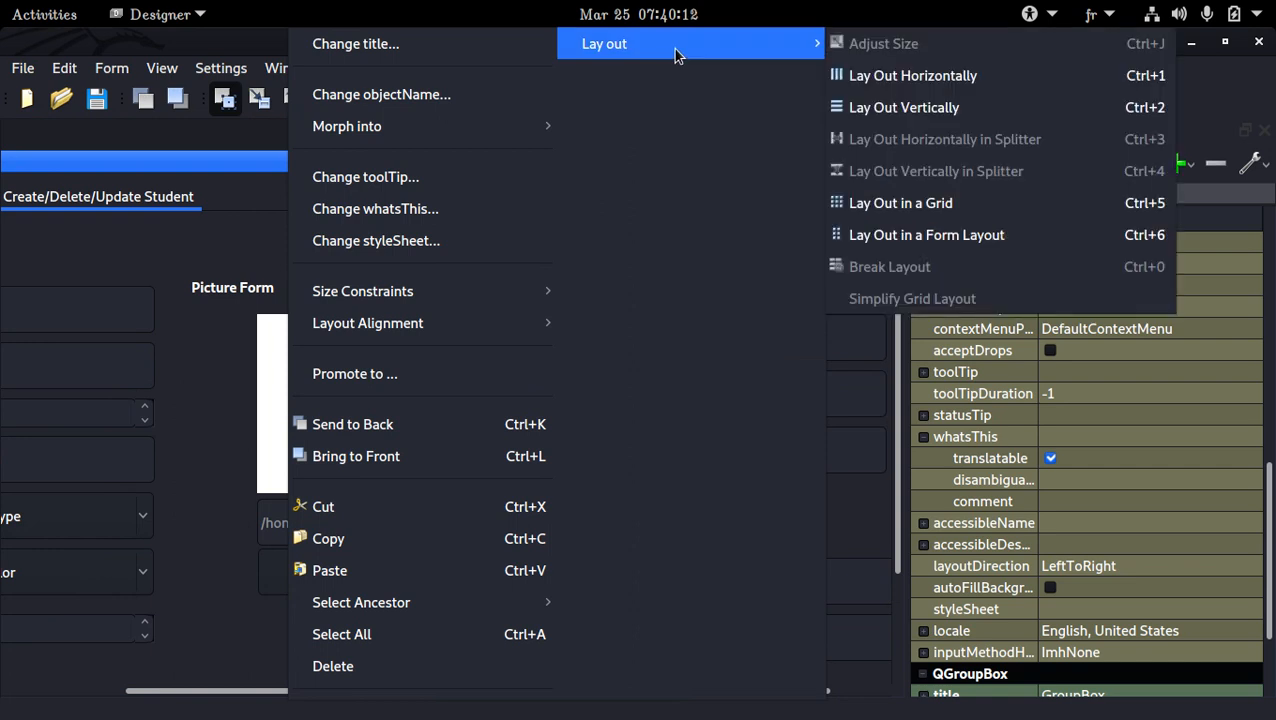
click(926, 202)
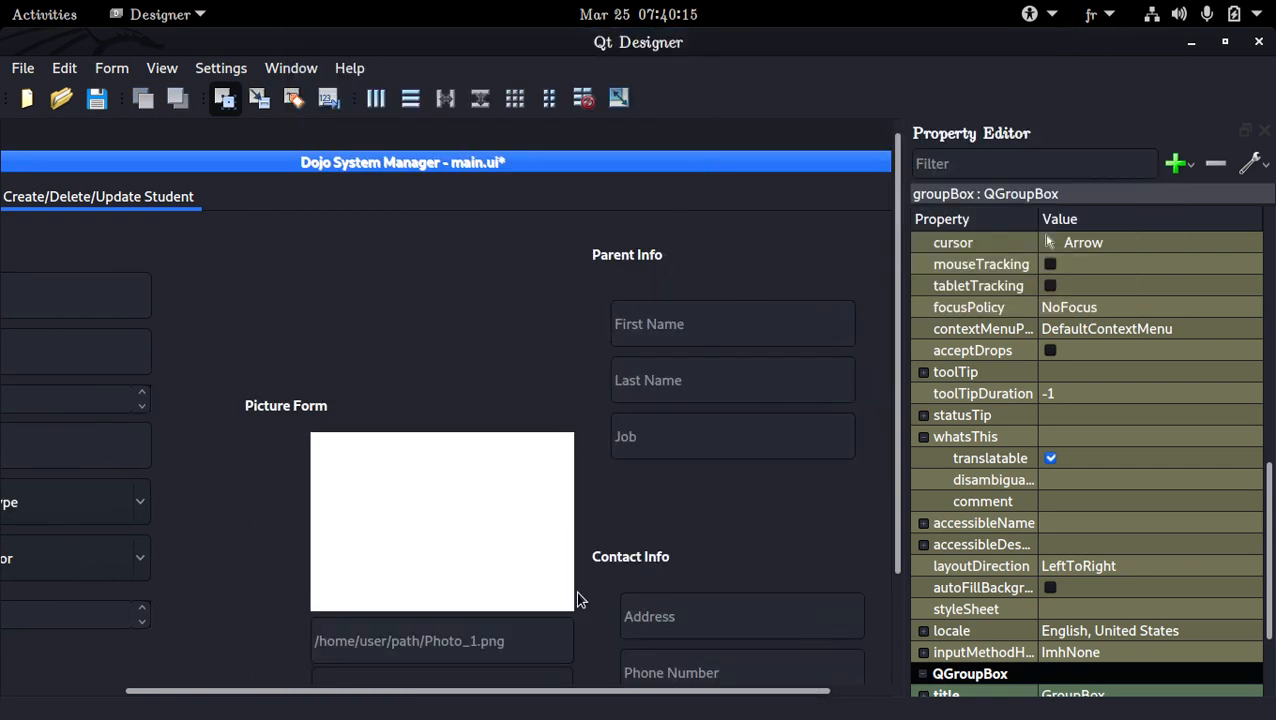
scroll(540, 525, down, 3)
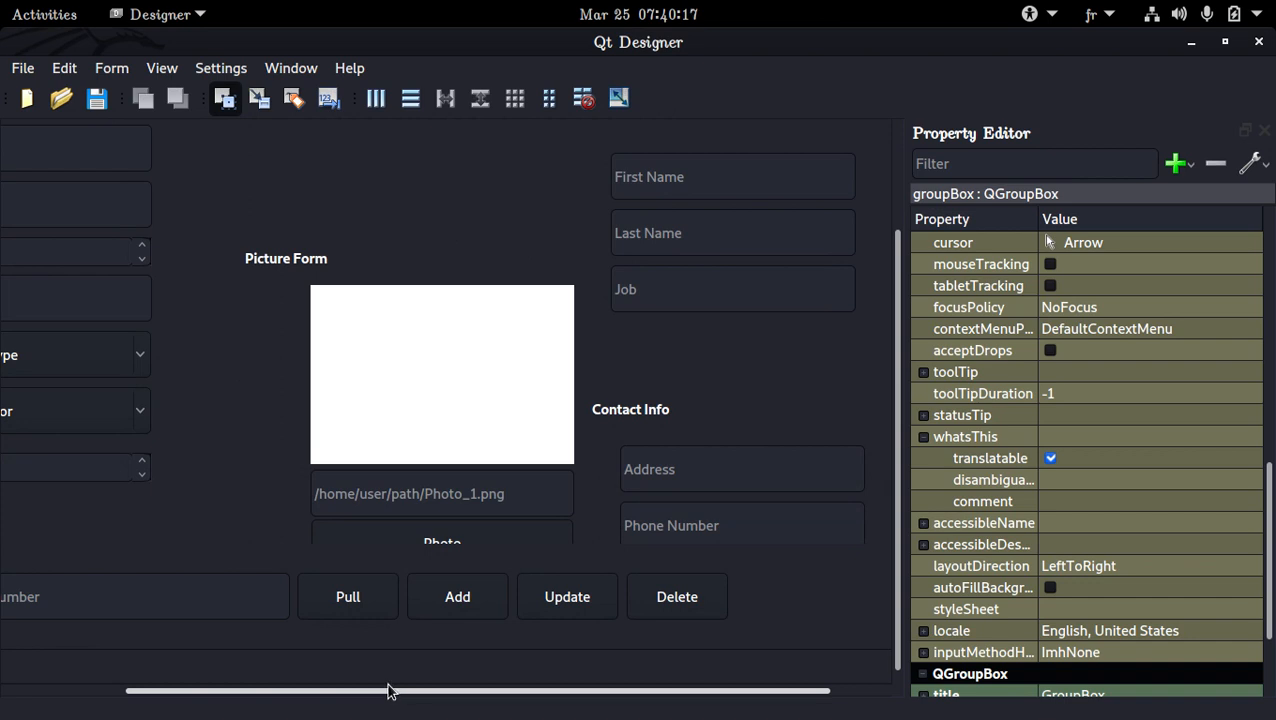
drag(390, 692, 628, 714)
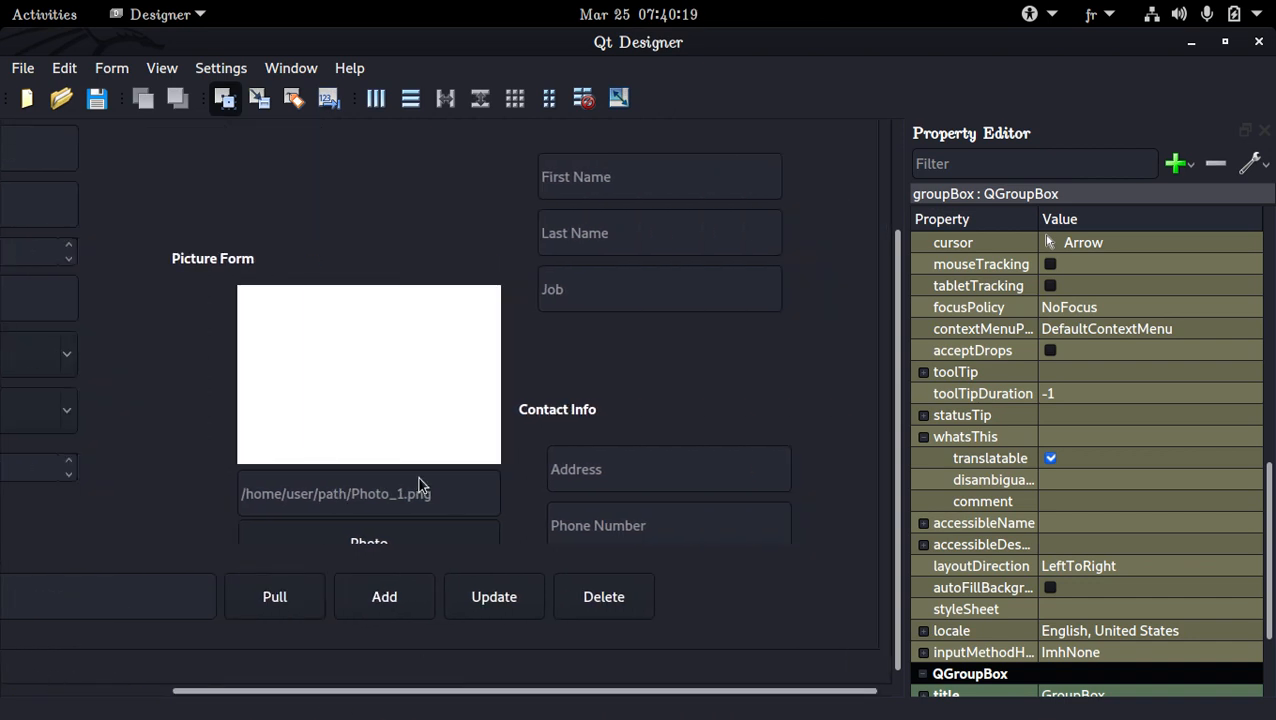
right_click(434, 165)
mouse_move(770, 45)
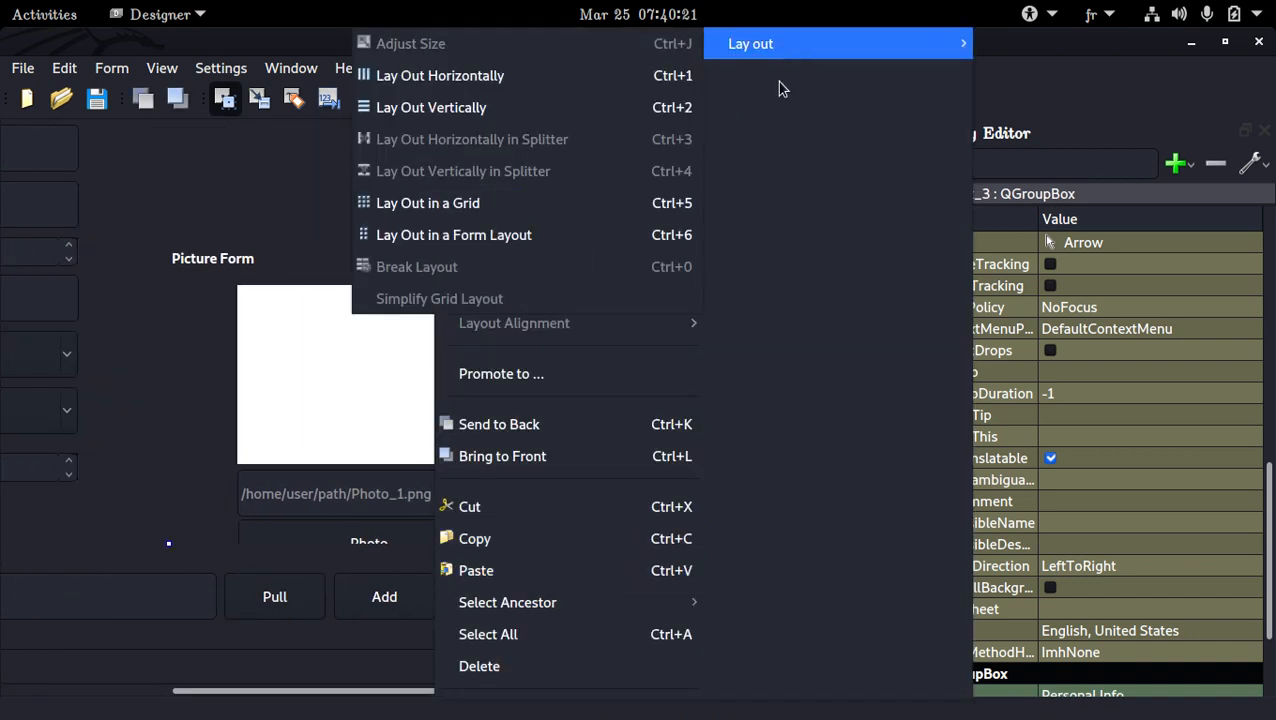
click(313, 178)
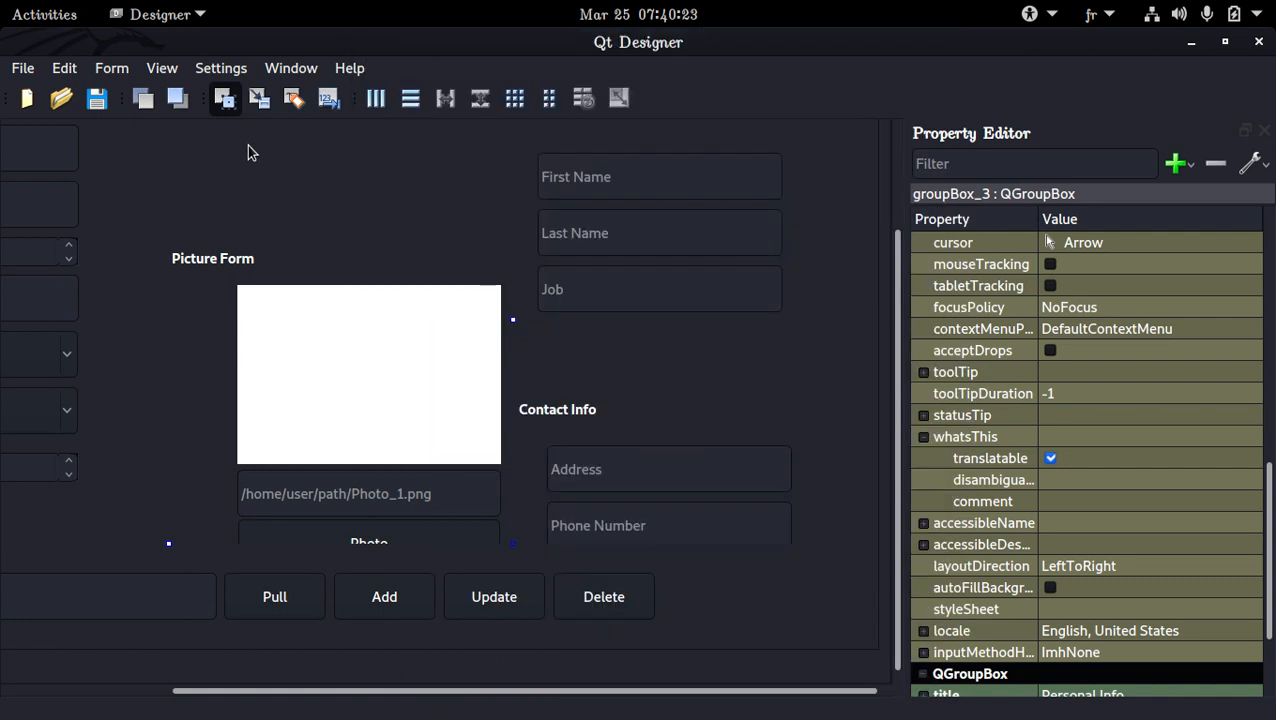
Break the grid layout of the outer group box on the Create/Delete/Update Student tab and save the form
scroll(320, 179, up, 3)
right_click(543, 233)
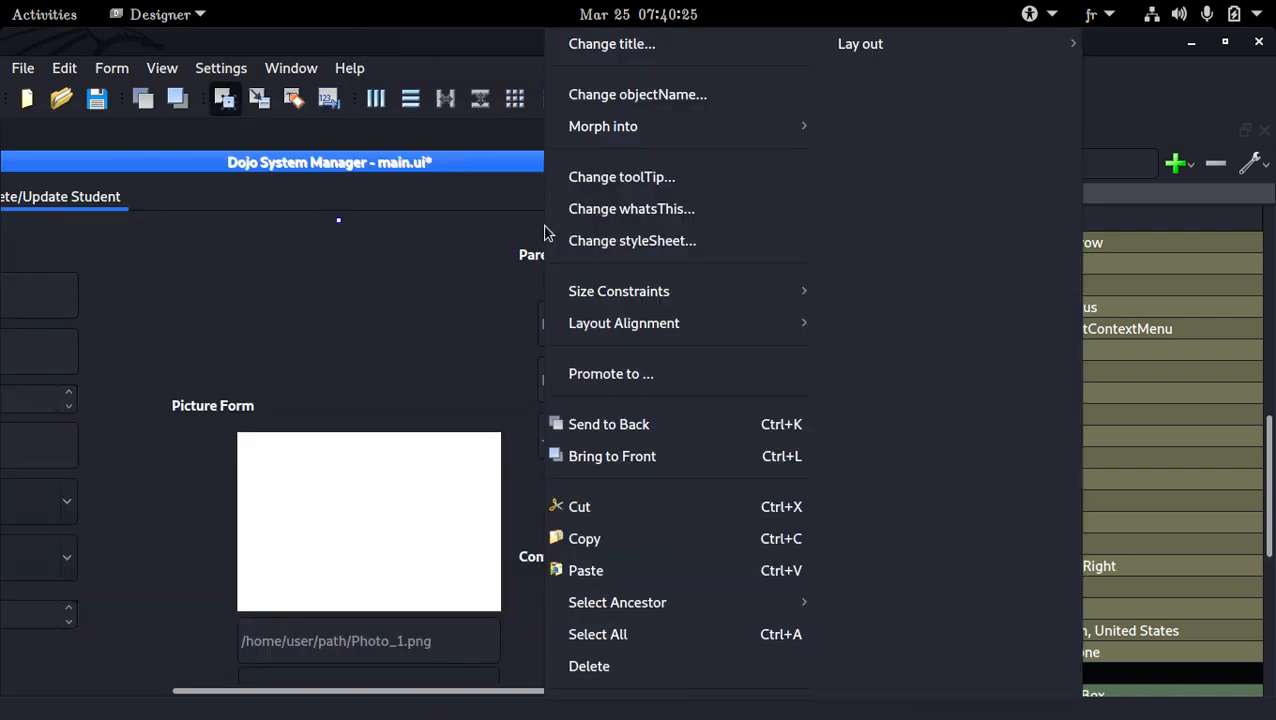
mouse_move(866, 43)
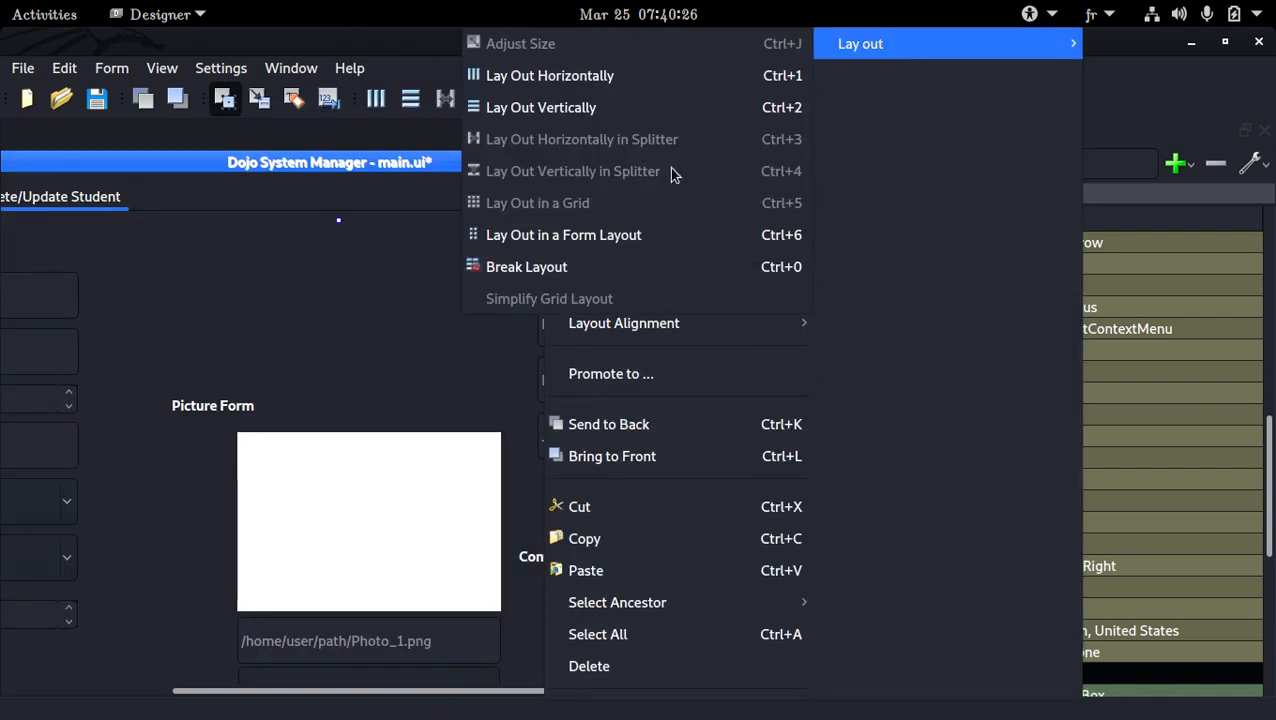
click(643, 264)
key(ctrl+s)
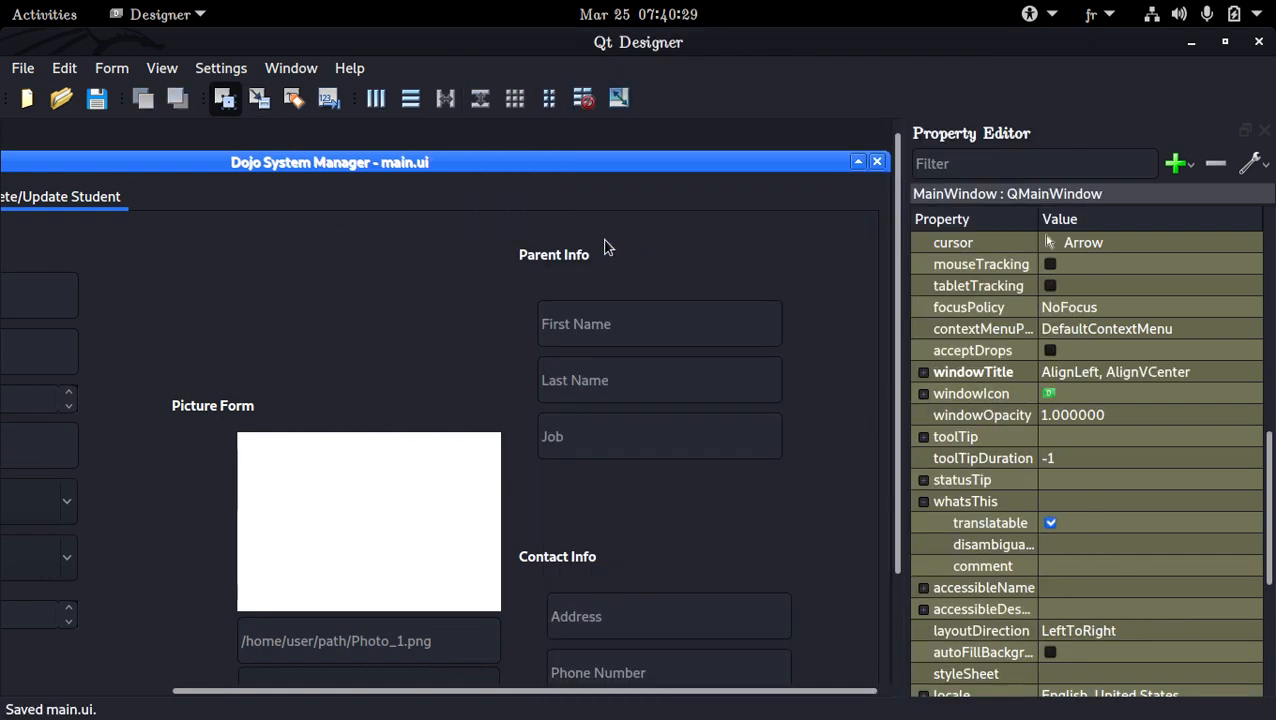
Undo both the layout break and the grid layout of the outer group box, and save the form
key(ctrl+z)
key(ctrl+z)
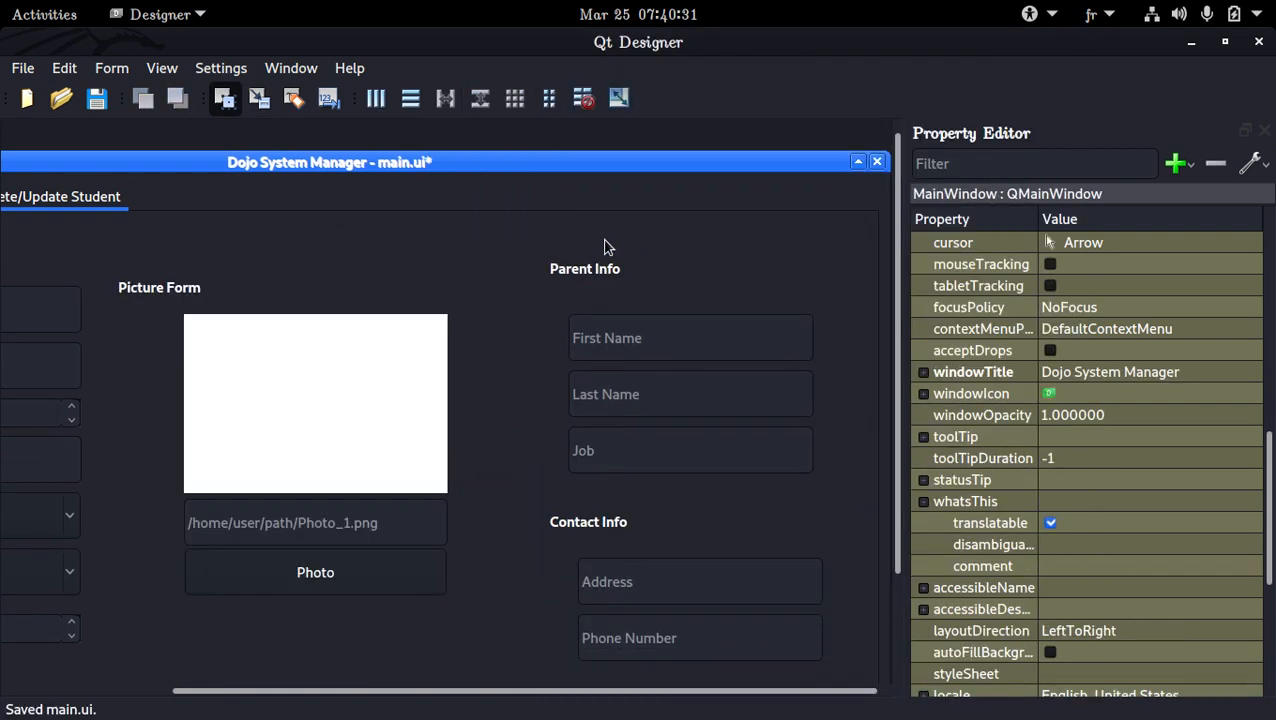
key(ctrl+s)
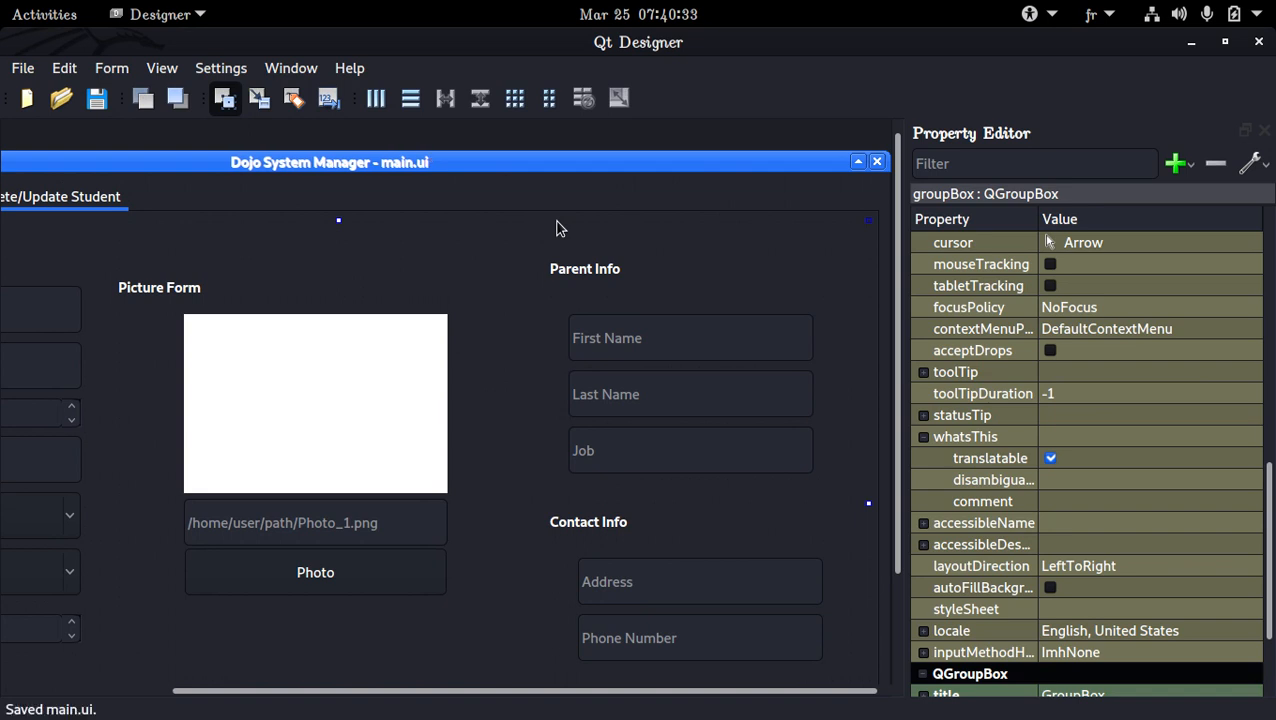
Examine how the Personal Info, Picture Form, Parent Info, Contact Info and Controls groups are arranged on the student tab
scroll(473, 310, down, 2)
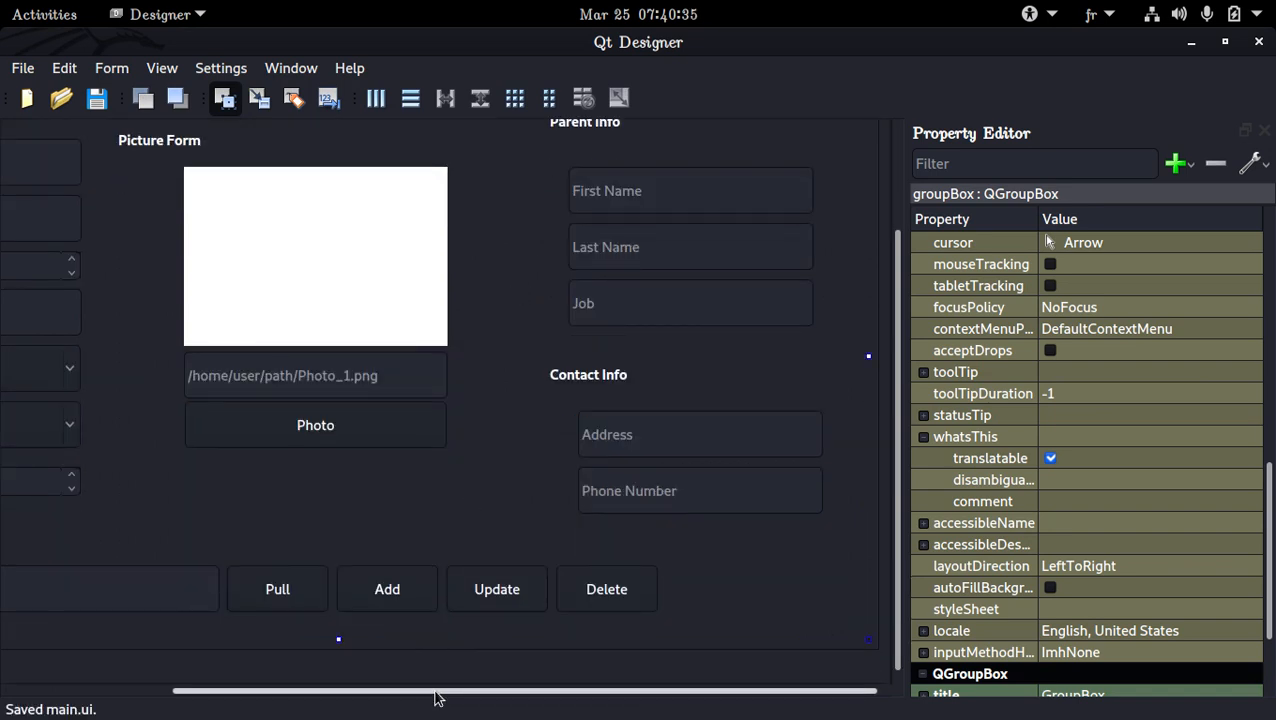
drag(436, 692, 162, 692)
scroll(330, 570, up, 2)
scroll(368, 540, down, 2)
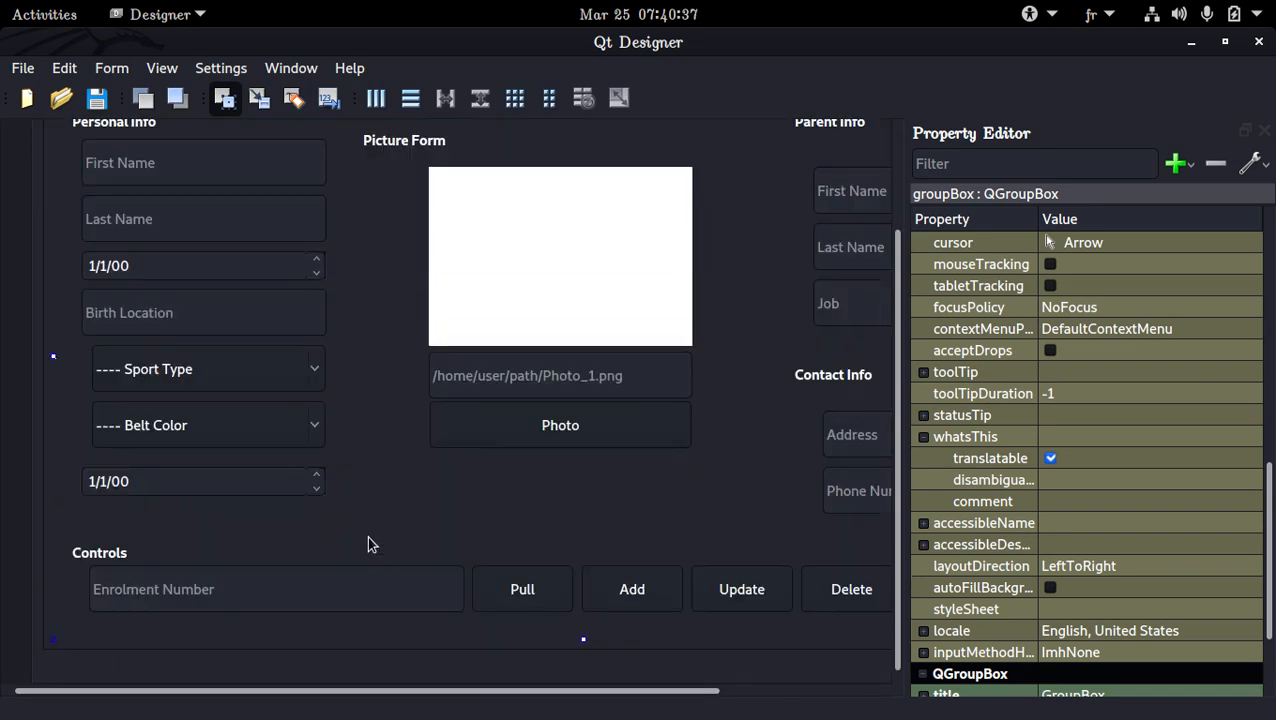
scroll(369, 525, up, 2)
click(335, 417)
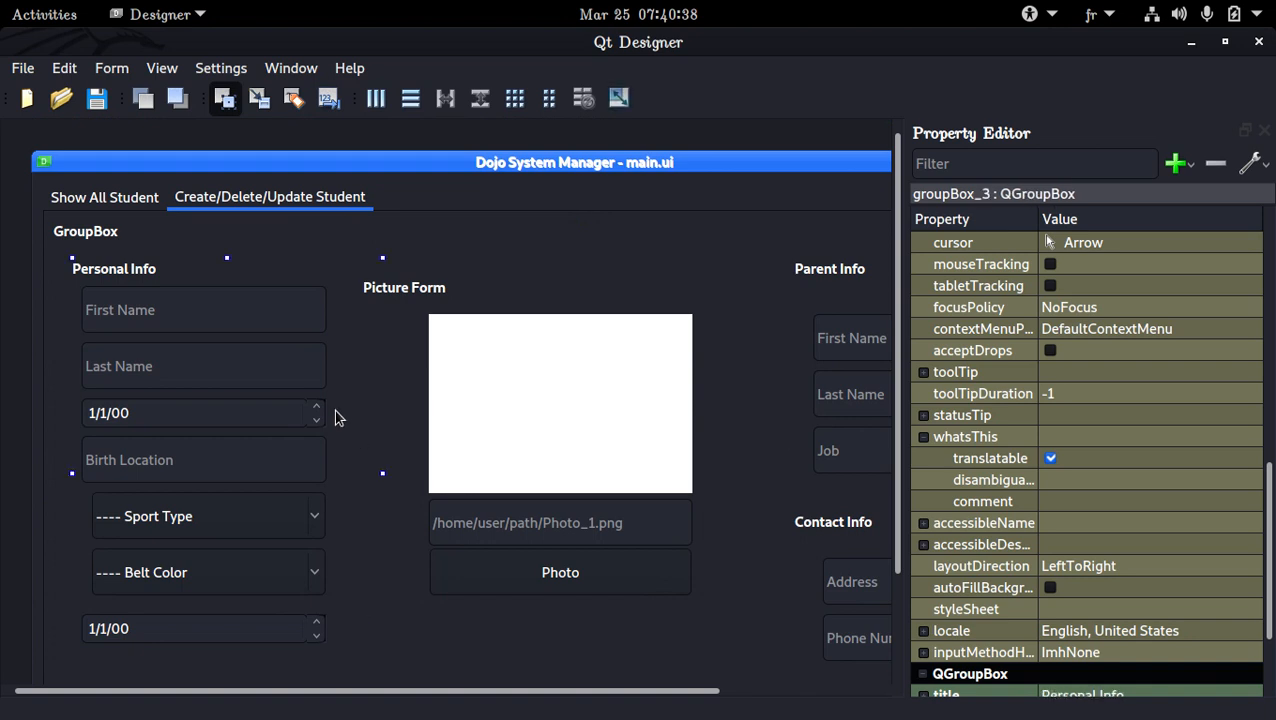
click(386, 418)
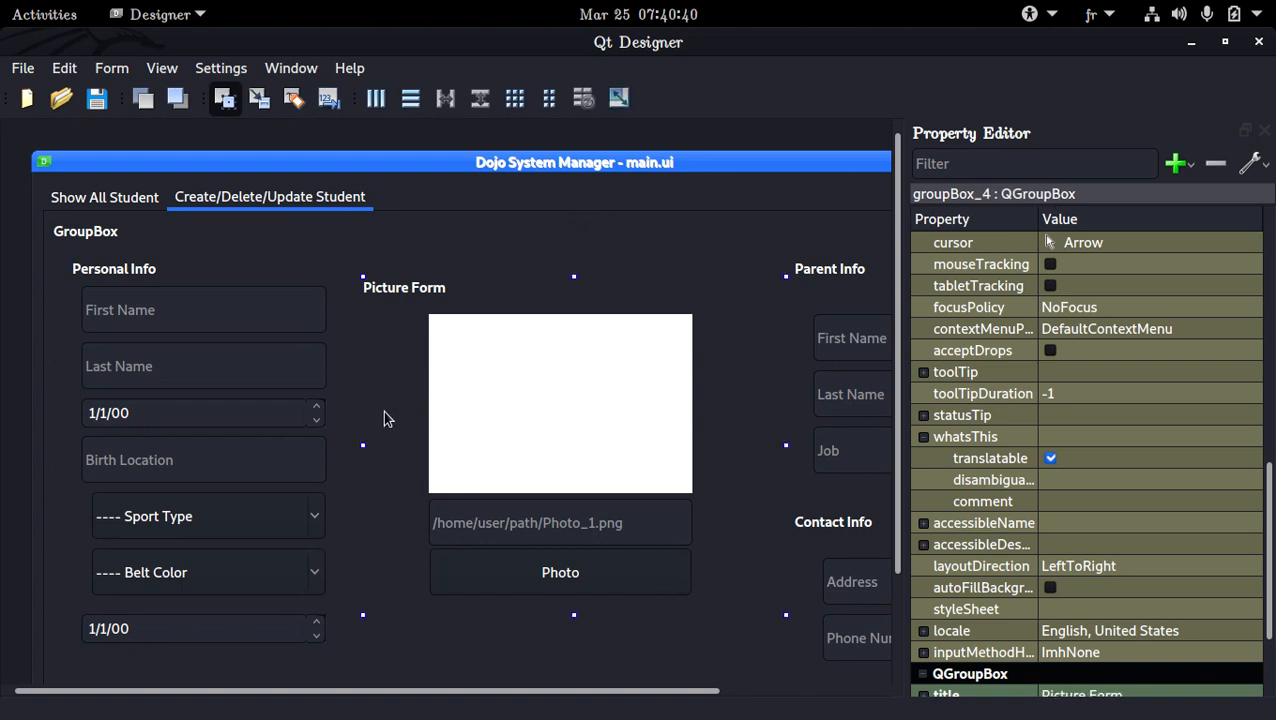
click(519, 222)
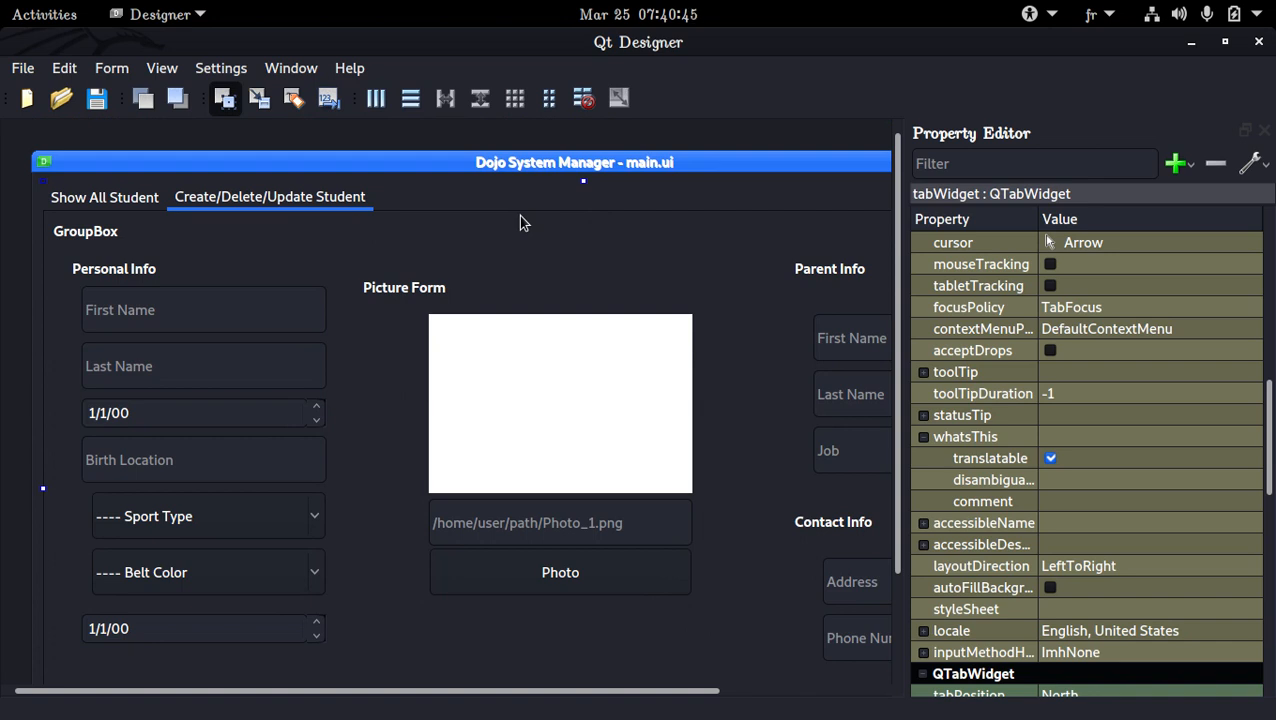
Switch to the SimpleScreenRecorder window to check the recording
key(super)
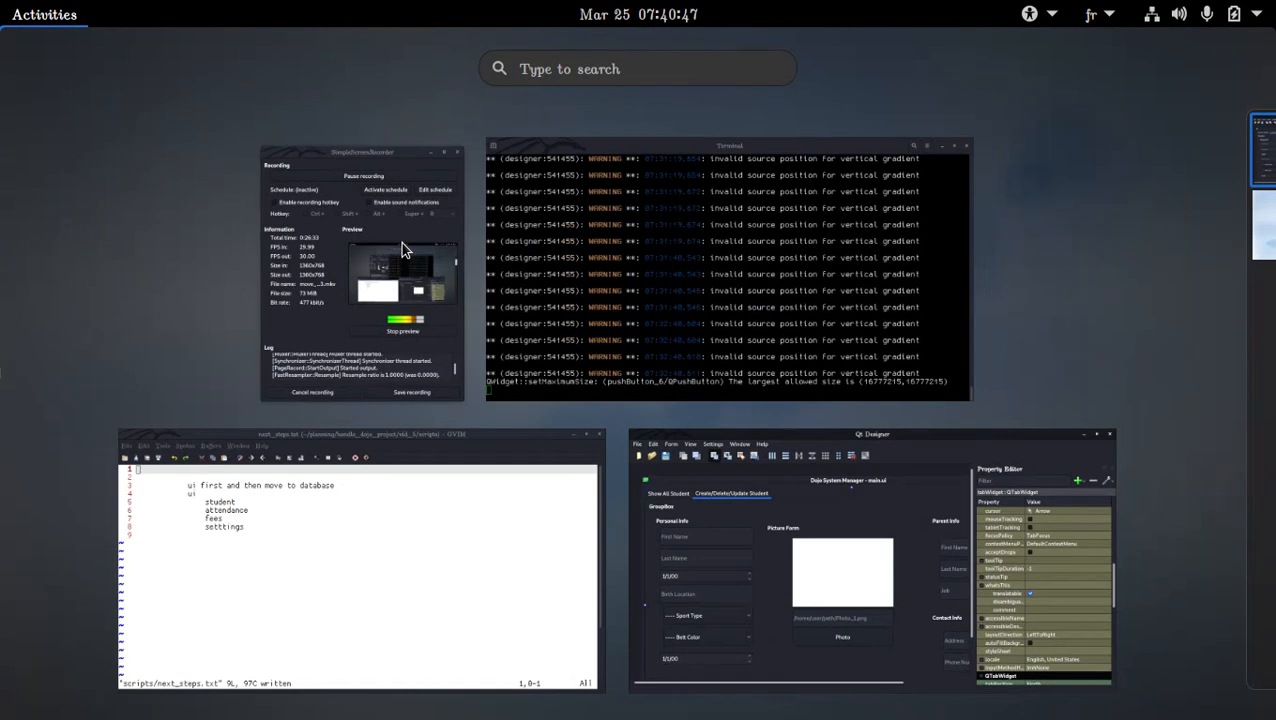
click(399, 244)
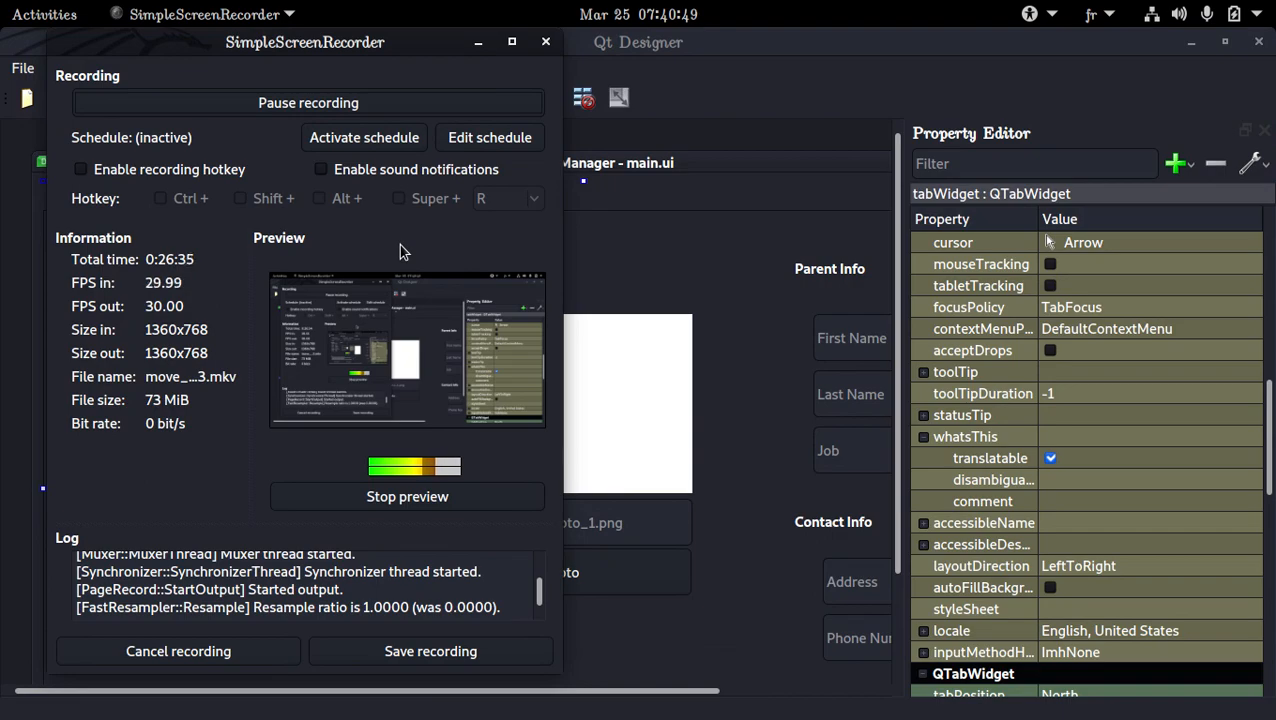